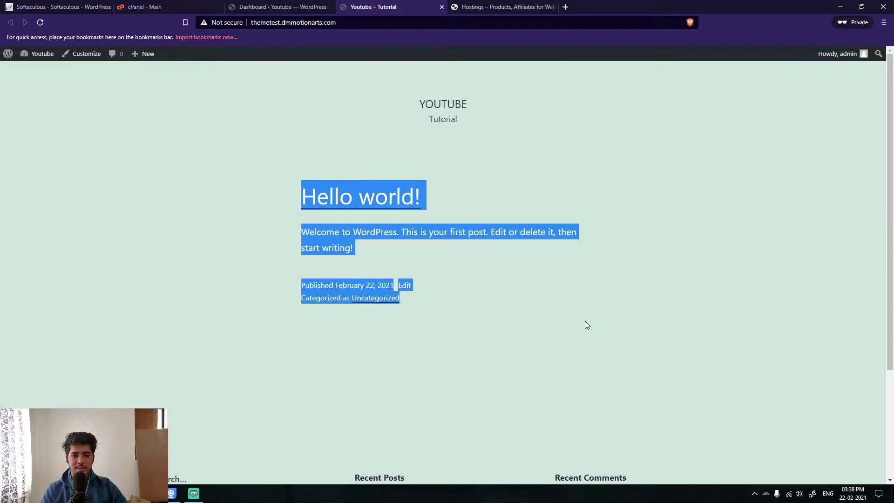
Review the current front page of the site and close its browser tab
scroll(588, 391, down, 3)
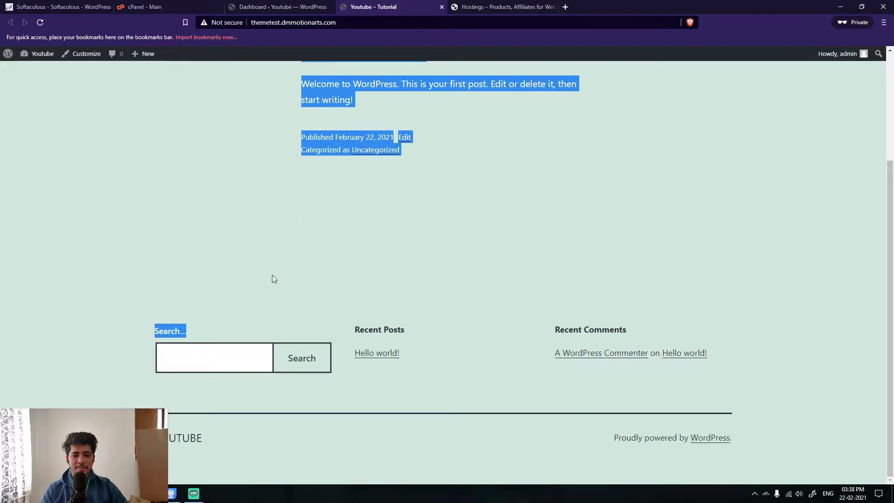
scroll(274, 278, up, 3)
key(ctrl+w)
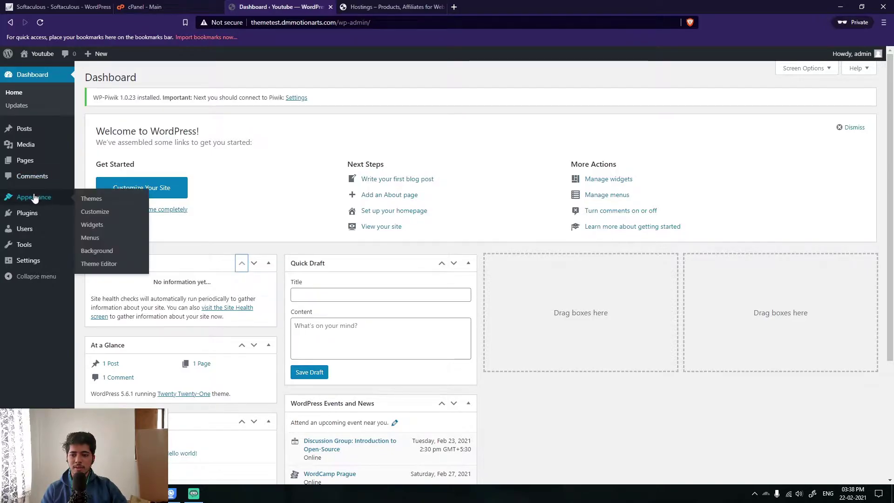
Find the OceanWP theme by searching for "oceanwp" among new themes, and install and activate it
click(92, 198)
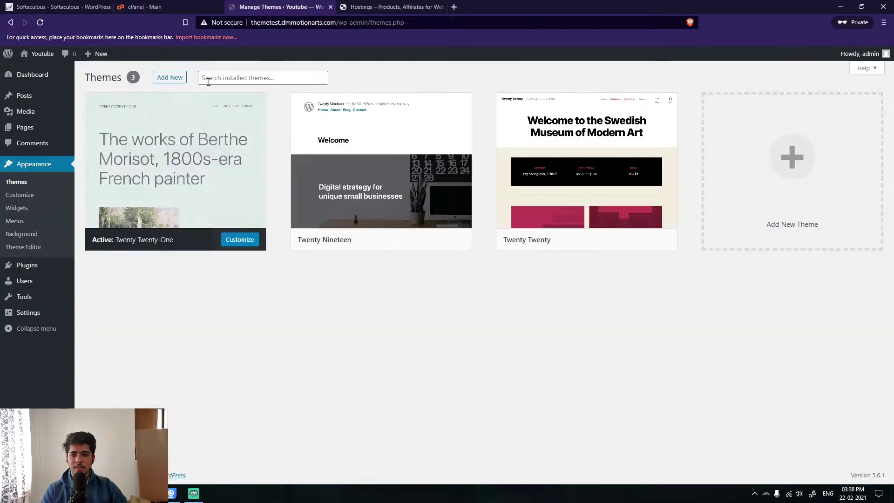
click(167, 76)
click(780, 108)
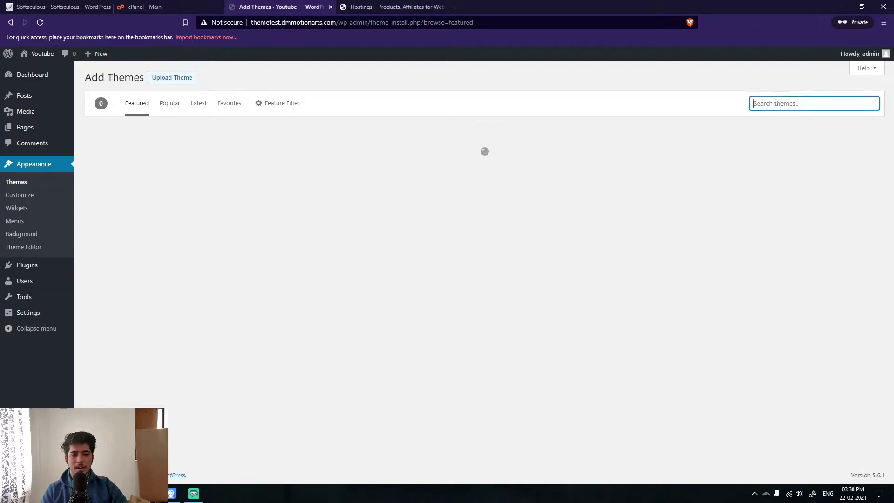
text(oceanwp)
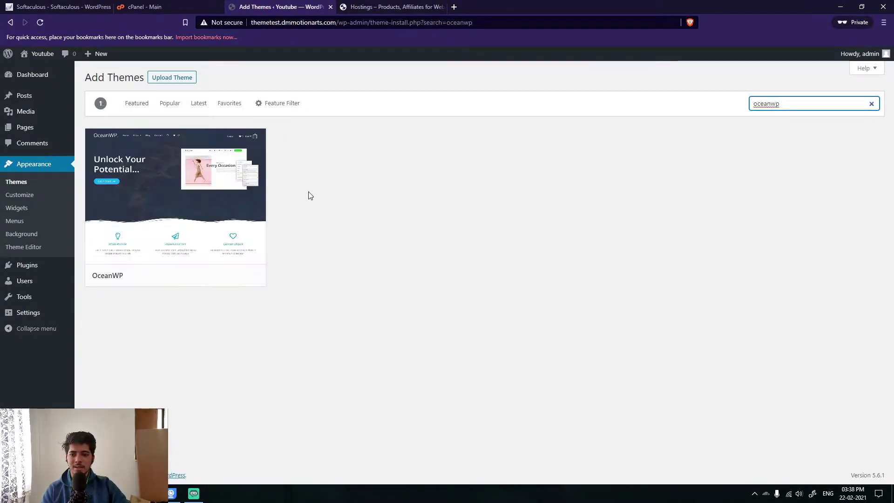
click(205, 275)
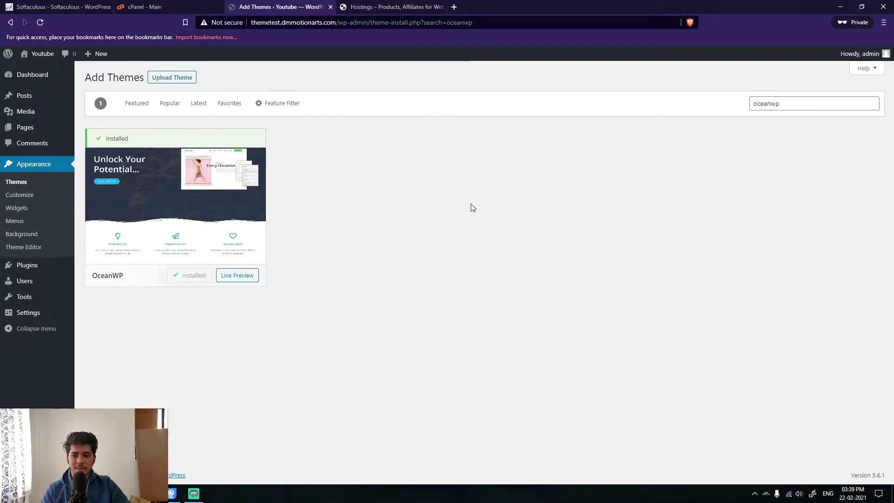
click(193, 275)
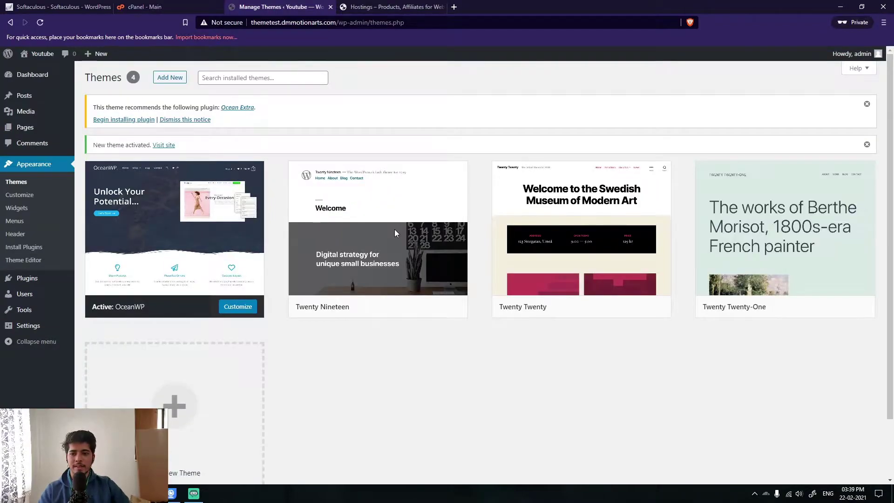
Install the recommended Ocean Extra plugin and start the OceanWP setup wizard from the dashboard
click(137, 119)
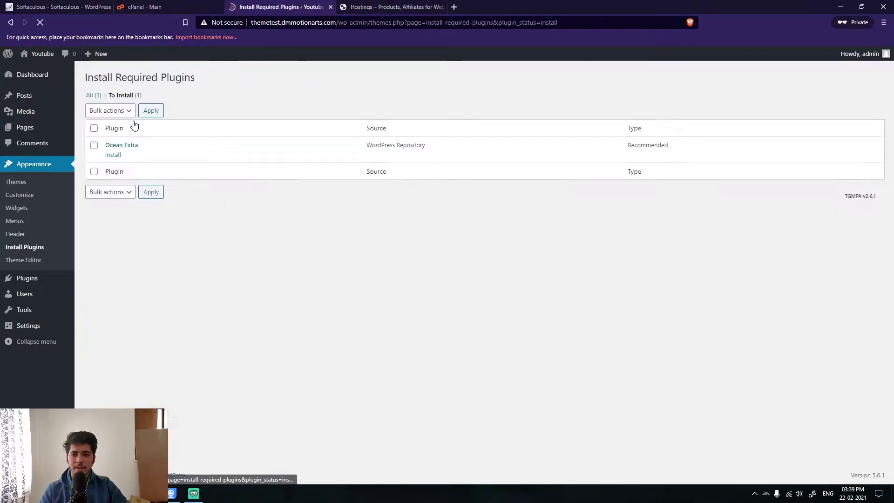
click(113, 155)
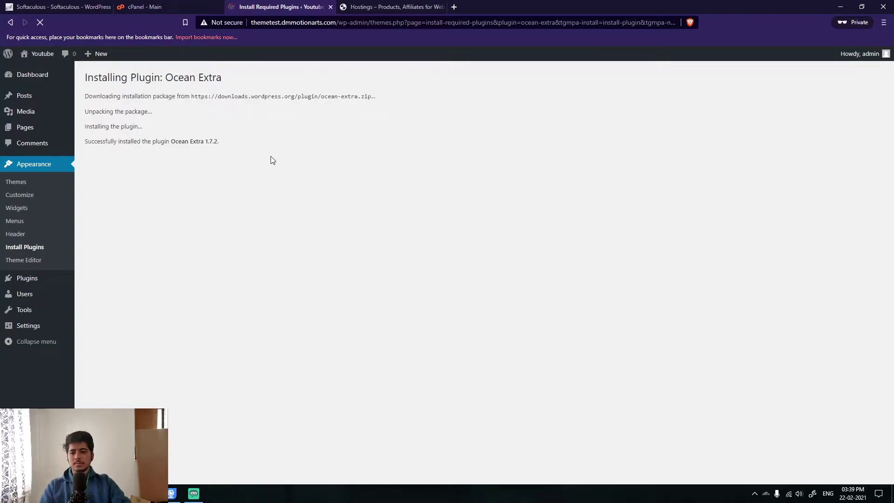
mouse_move(42, 78)
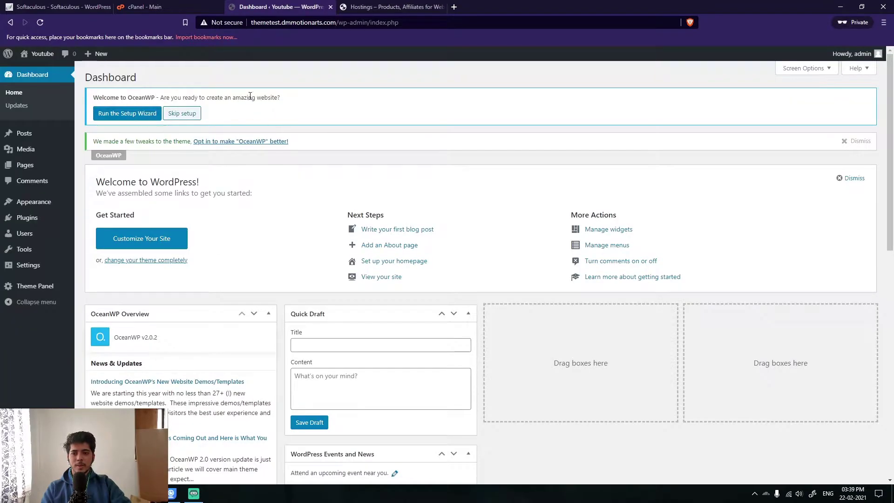
click(105, 114)
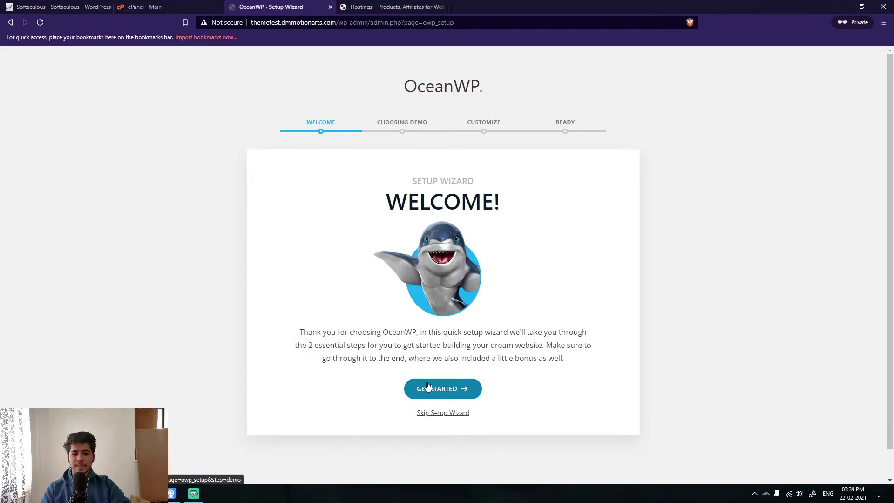
Proceed to the wizard's demo selection and look through the whole list of demo templates
scroll(401, 307, down, 5)
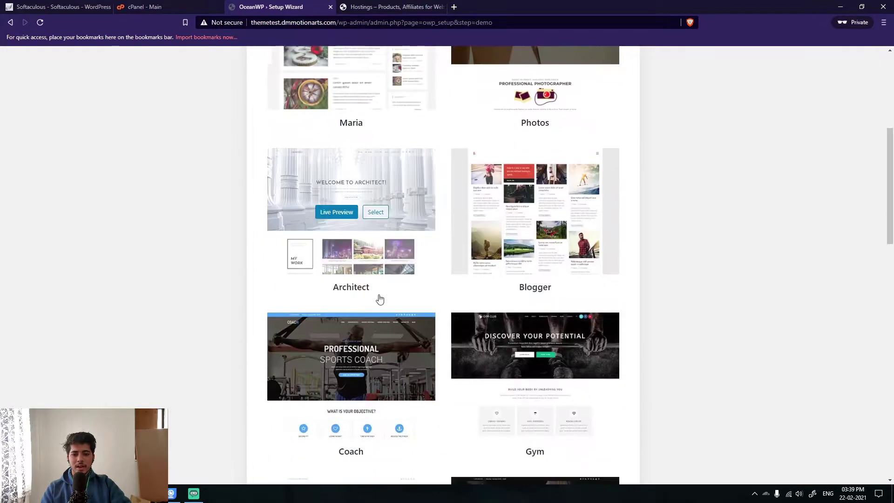
scroll(387, 279, up, 5)
drag(267, 174, 457, 175)
click(454, 187)
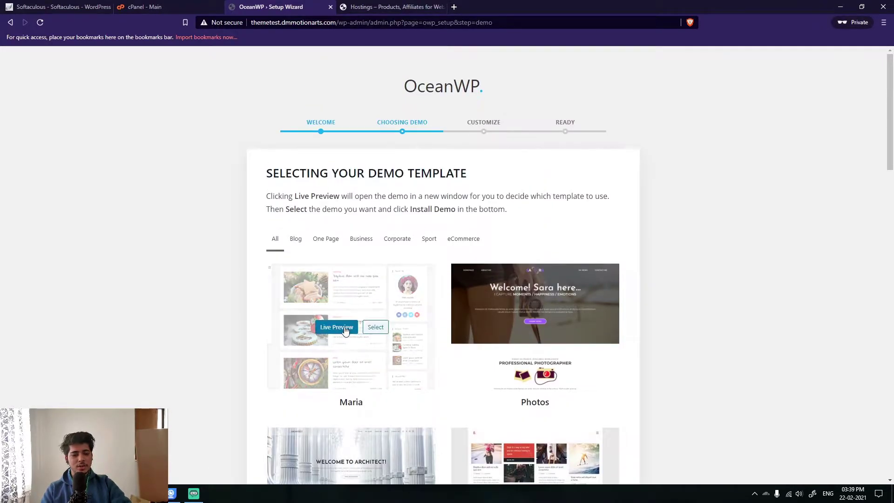
scroll(346, 333, down, 1)
scroll(345, 333, down, 20)
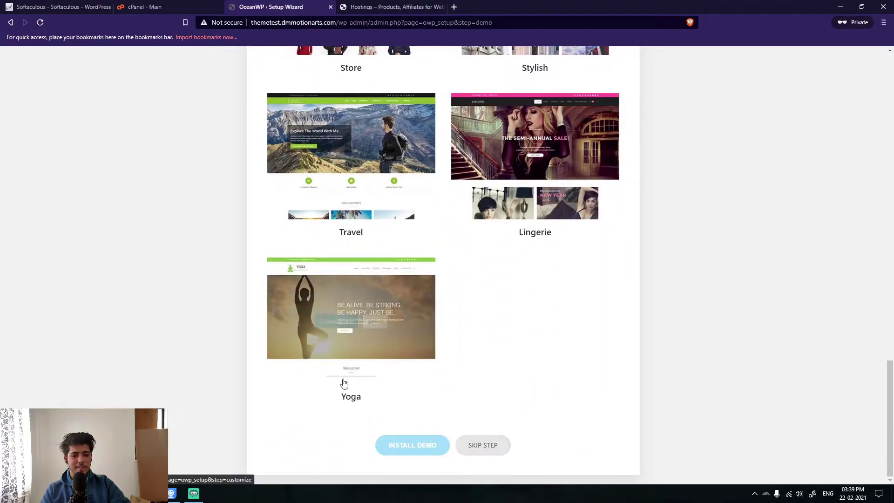
scroll(215, 345, up, 8)
scroll(223, 339, up, 15)
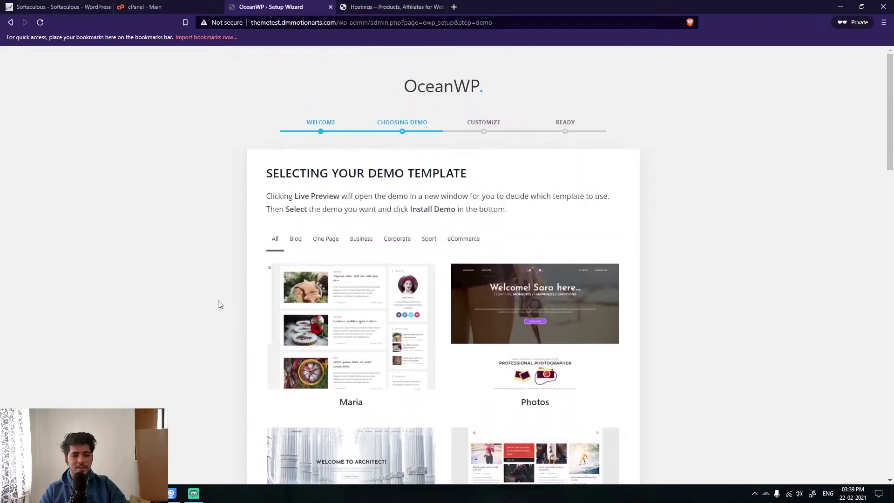
middle_click(232, 325)
middle_click(231, 325)
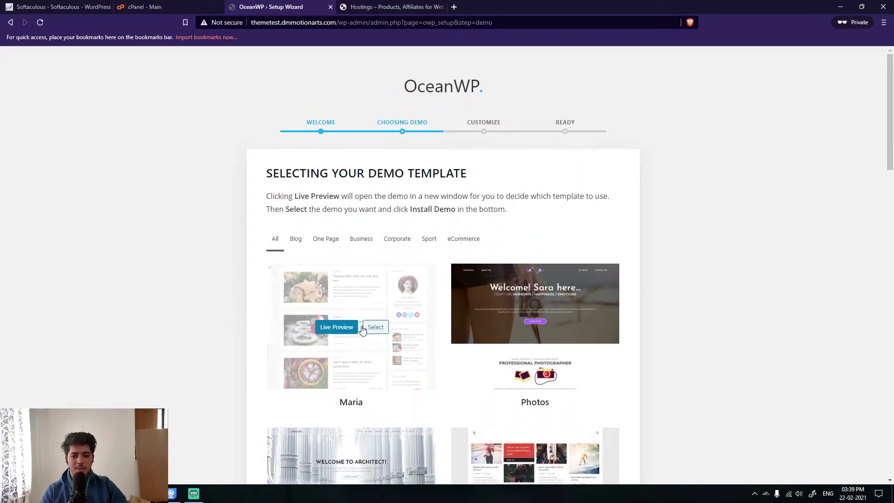
Open live previews of the Maria, Photos and Coach demo templates in separate browser tabs
click(353, 329)
click(271, 7)
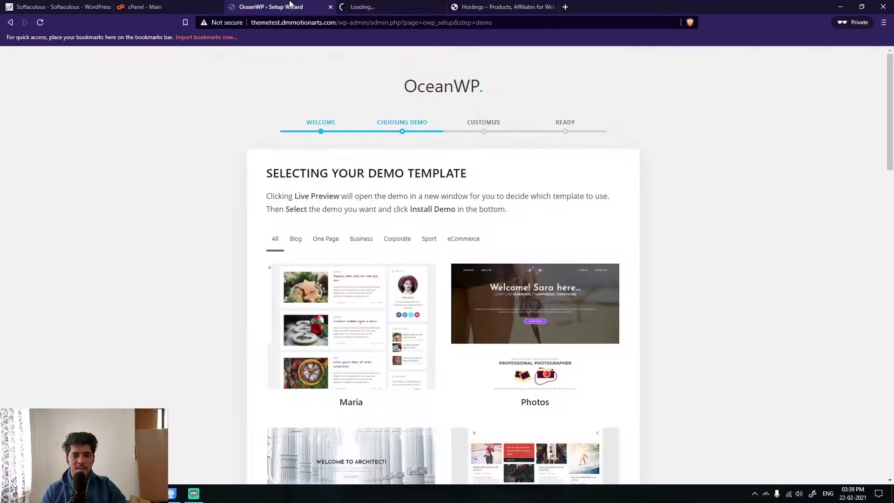
click(520, 327)
click(264, 3)
scroll(356, 298, down, 8)
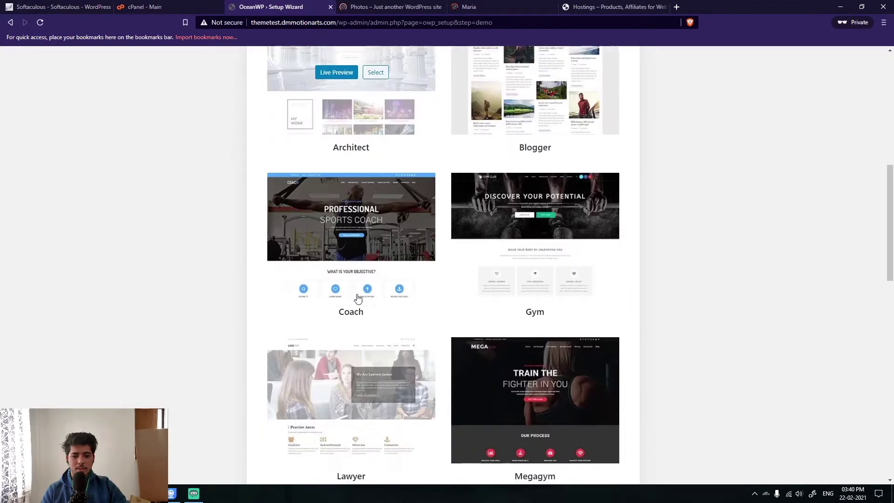
click(337, 235)
Examine the Maria demo's blog layout, including its side menu, post list and sidebar widgets
click(604, 10)
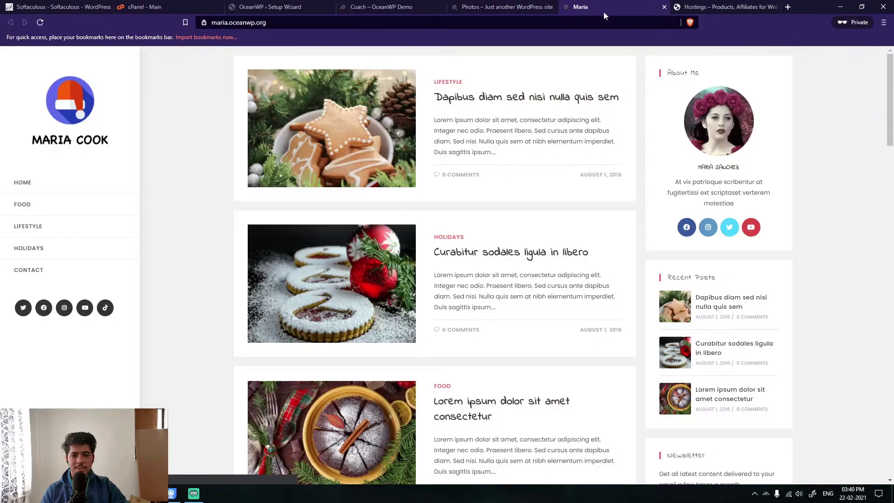
click(457, 4)
click(410, 5)
click(588, 5)
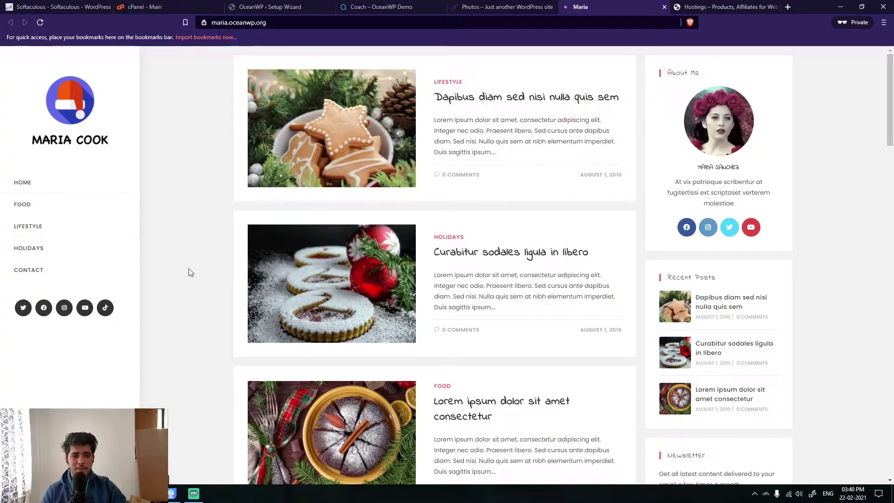
scroll(440, 168, down, 3)
scroll(440, 168, down, 2)
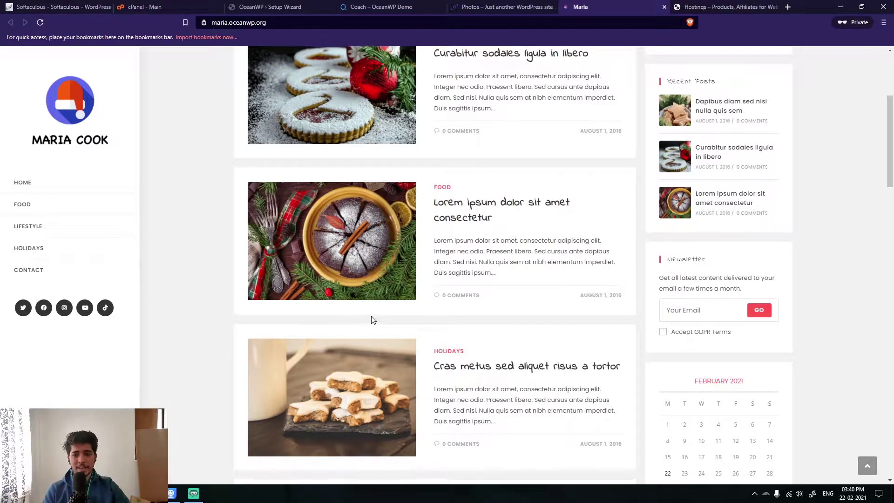
scroll(372, 319, up, 5)
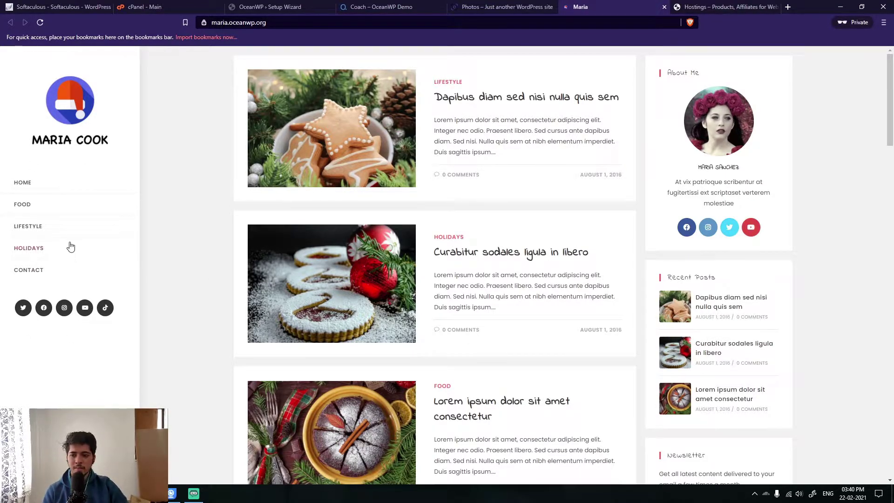
Compare the Photos and Coach demo home pages with the Maria demo's layout
key(ctrl+shift+Tab)
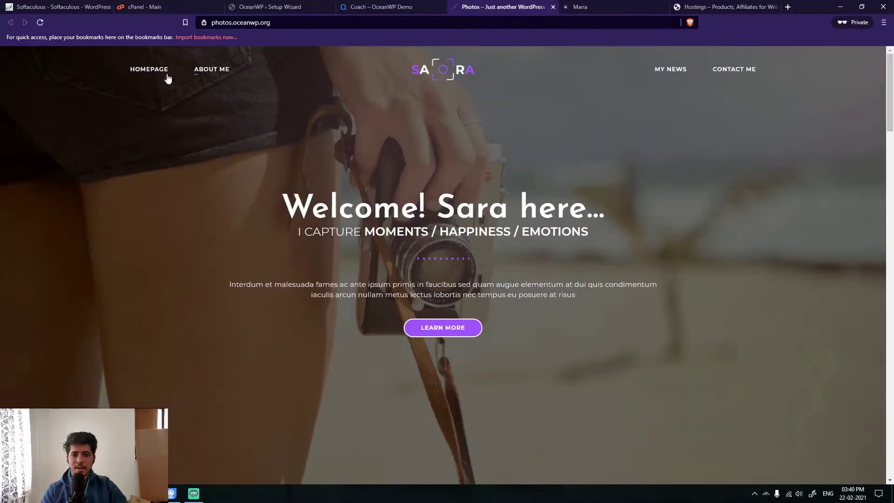
key(ctrl+shift+Tab)
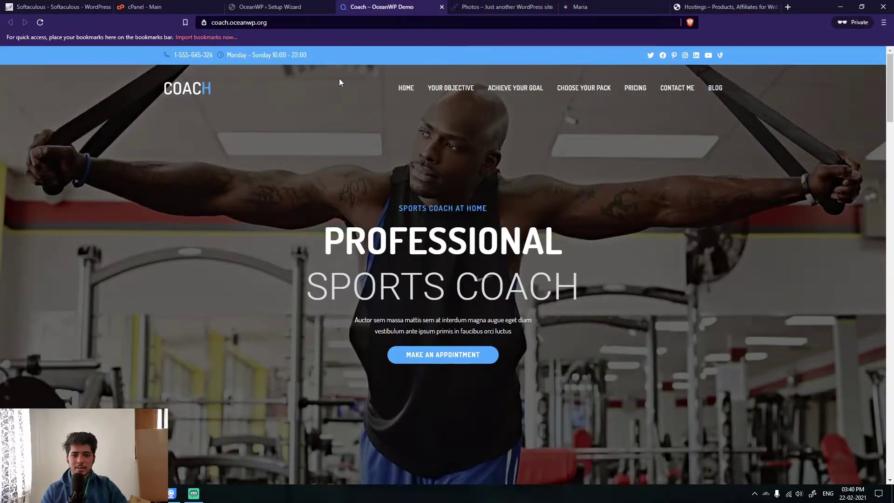
click(580, 5)
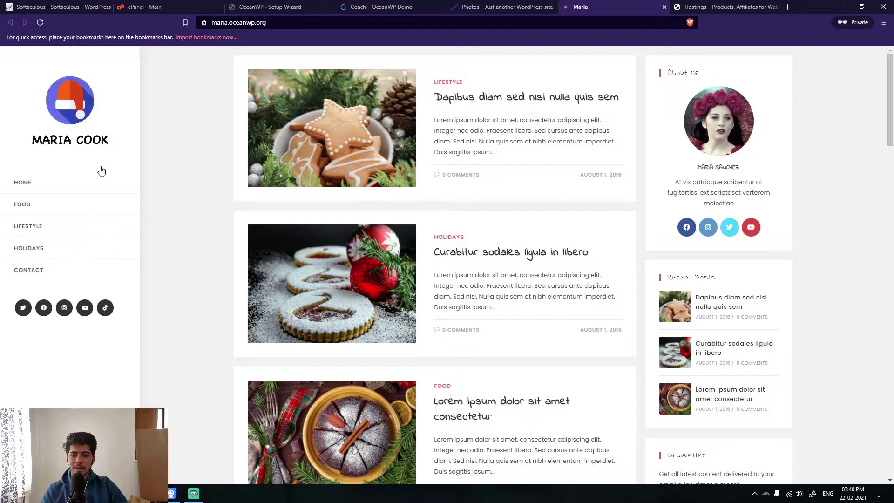
scroll(216, 228, down, 3)
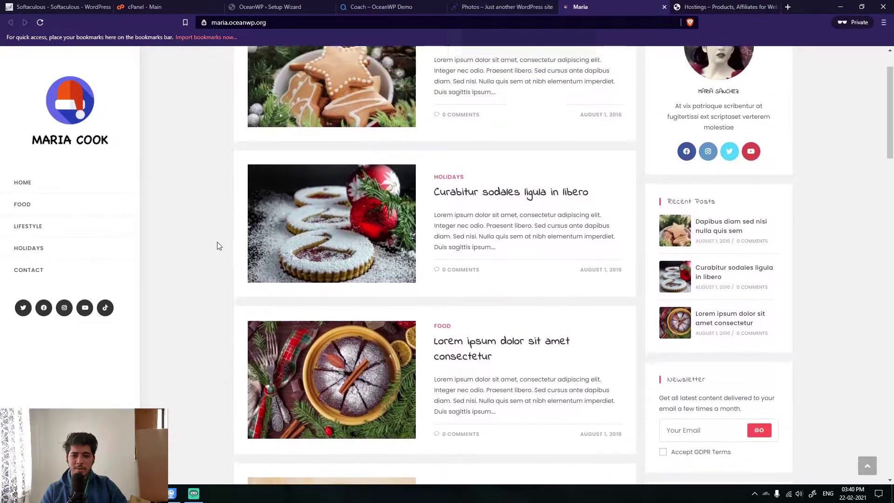
scroll(224, 233, up, 3)
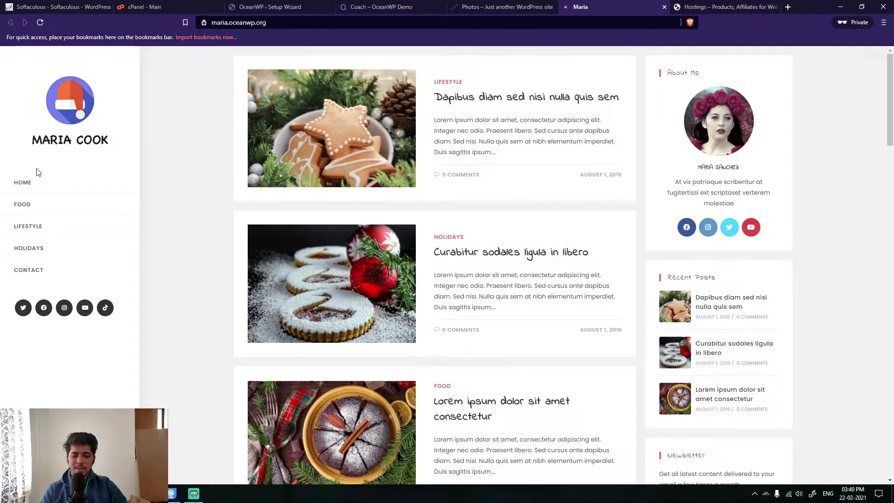
Return to the setup wizard and select the Maria demo template
click(426, 6)
click(280, 6)
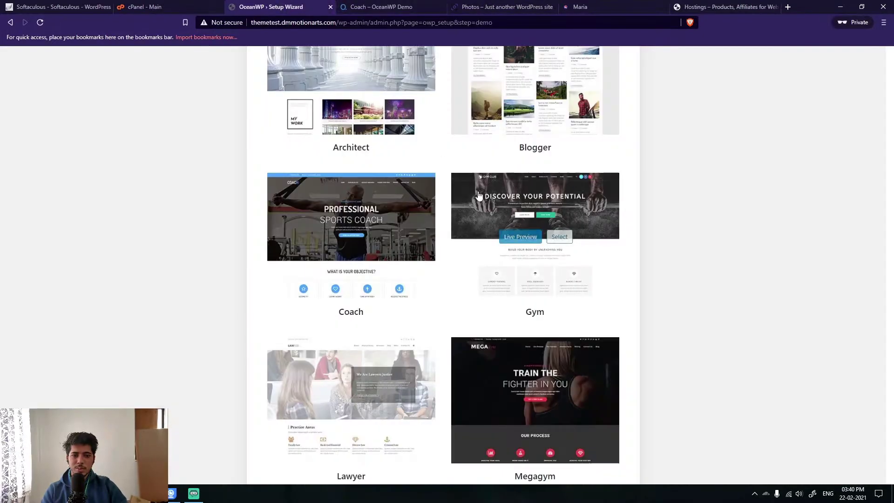
scroll(354, 279, up, 10)
click(370, 331)
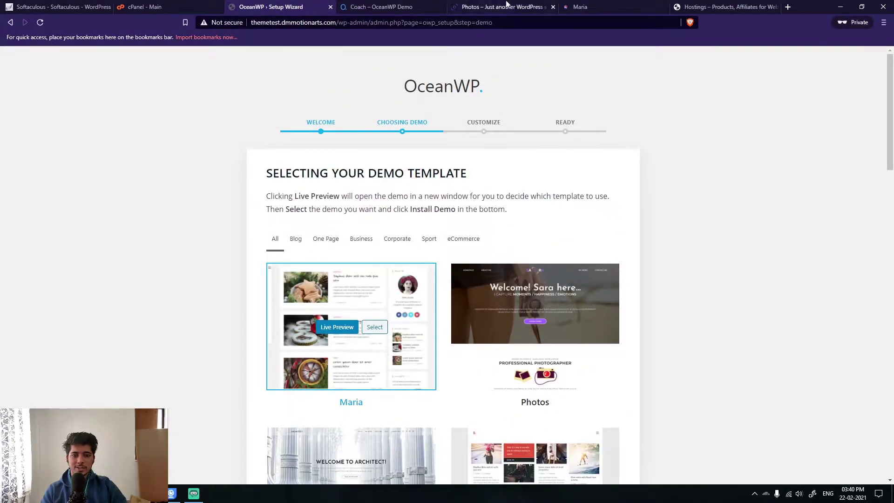
Examine how the navigation menus and page headers differ between the Photos, Maria and Coach demos
click(508, 6)
click(596, 6)
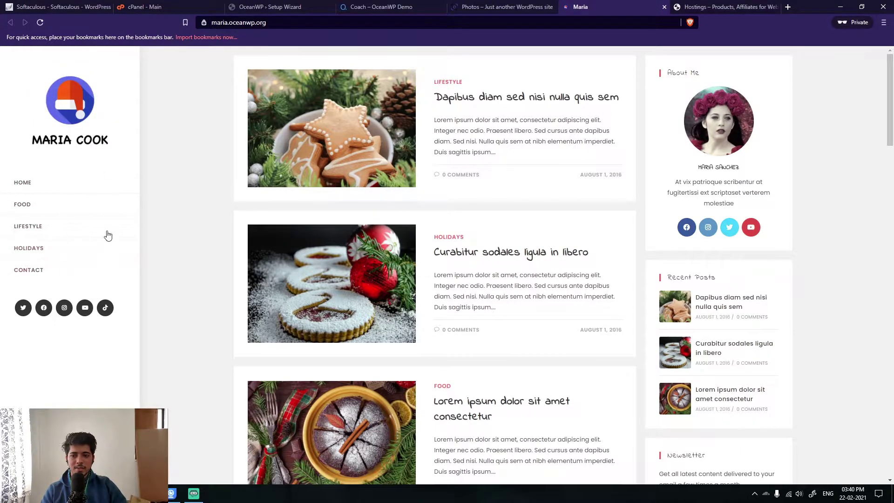
click(514, 6)
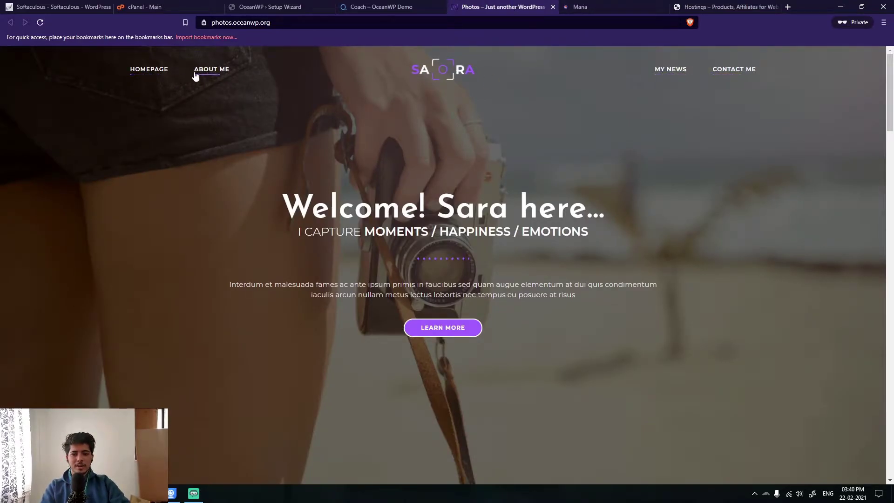
click(403, 6)
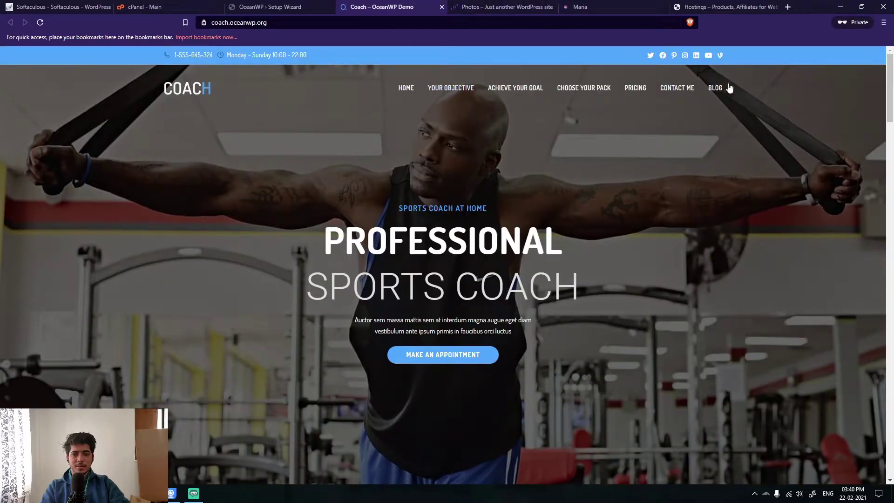
click(491, 5)
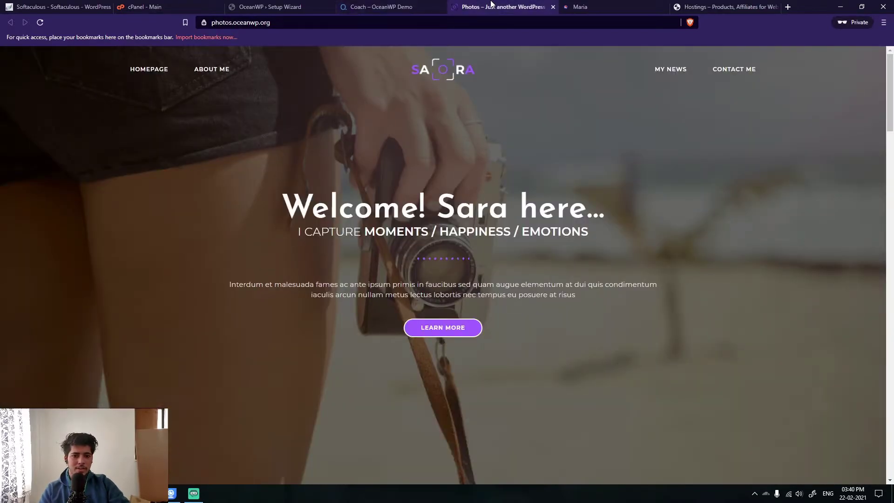
click(393, 5)
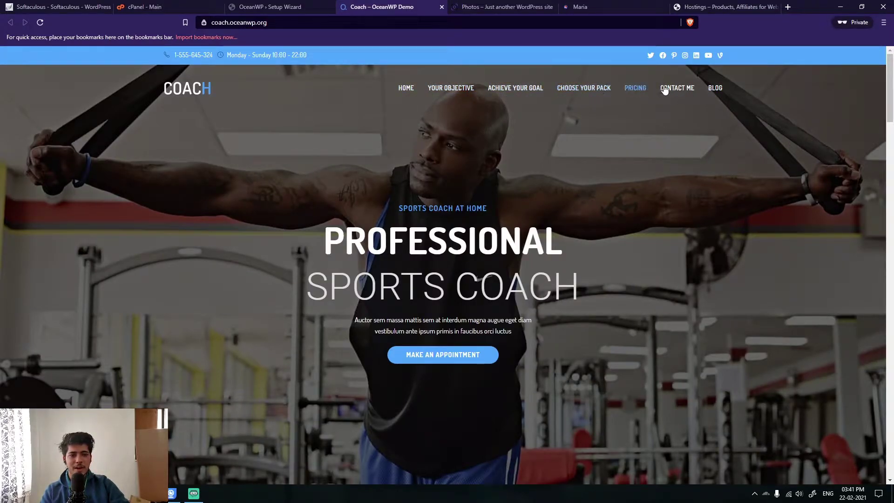
scroll(351, 152, down, 2)
scroll(391, 145, up, 2)
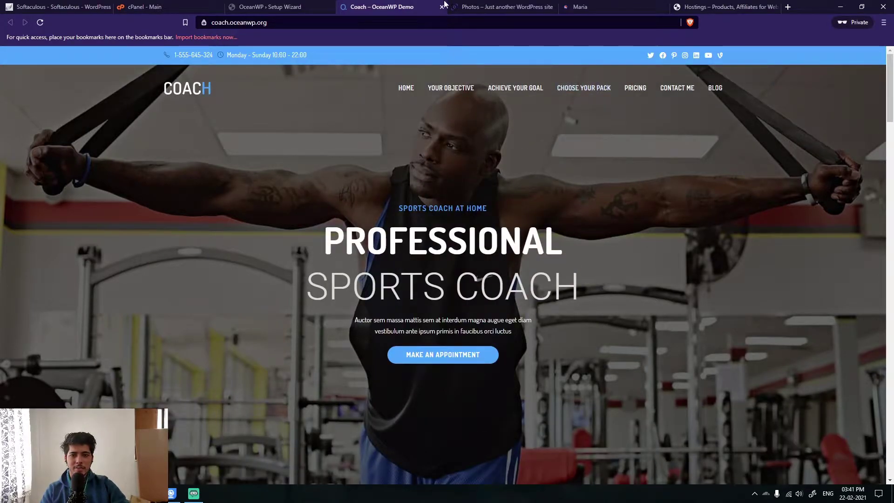
Close the Photos and Maria demo pages and return to the Coach demo
click(511, 4)
click(594, 4)
click(478, 4)
key(ctrl+w)
key(ctrl+w)
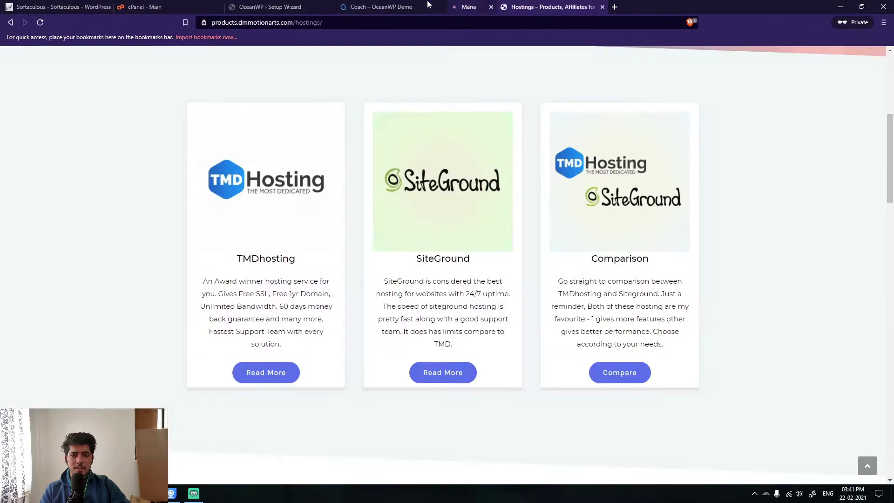
click(429, 4)
Examine the Coach demo's header while scrolling, along with its hero banner and pricing section
scroll(482, 118, down, 4)
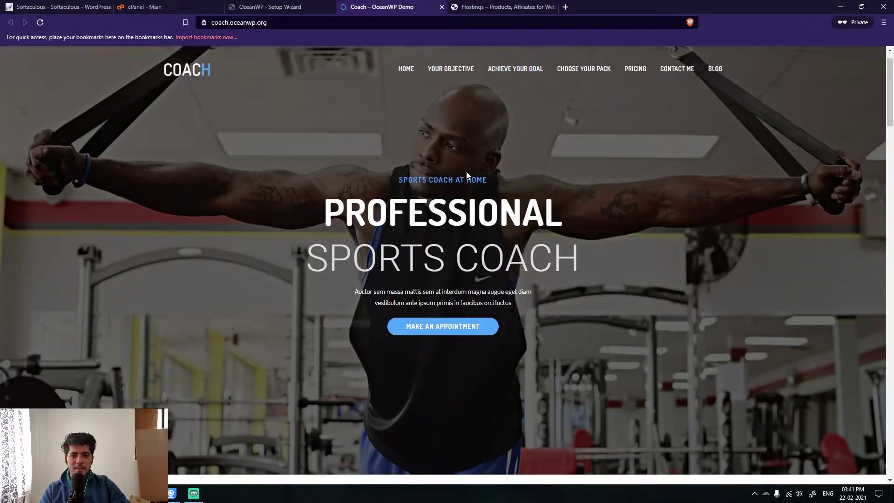
scroll(477, 186, up, 4)
scroll(473, 190, down, 1)
scroll(473, 190, down, 1)
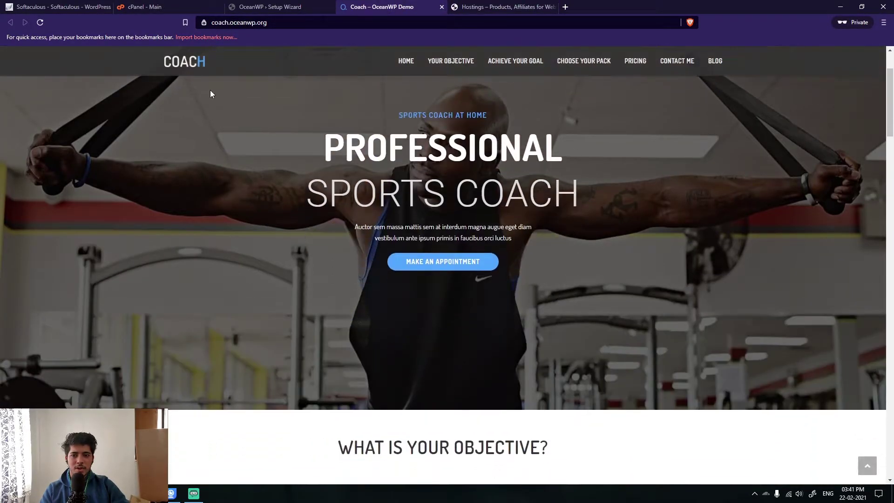
scroll(278, 106, up, 2)
scroll(252, 106, down, 3)
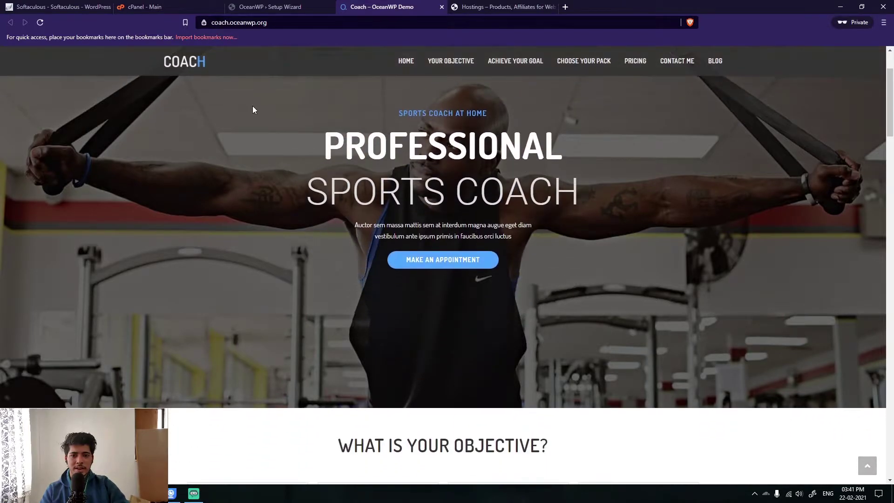
scroll(312, 220, down, 20)
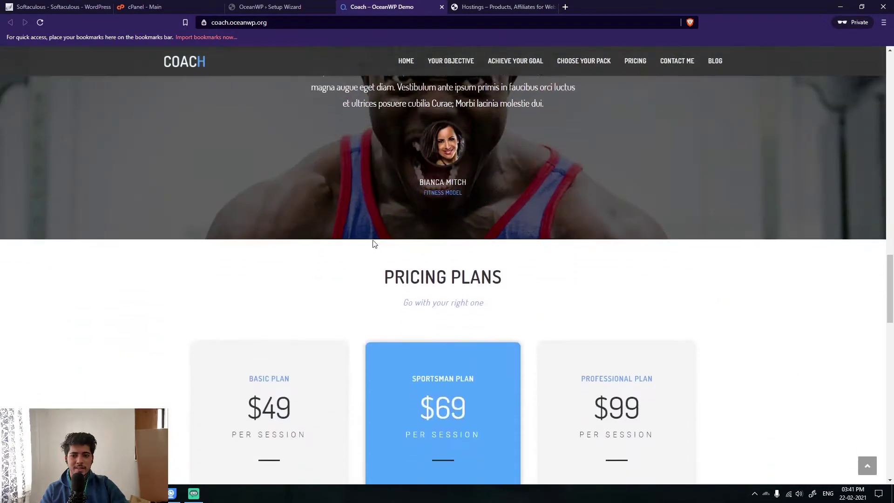
scroll(419, 332, up, 20)
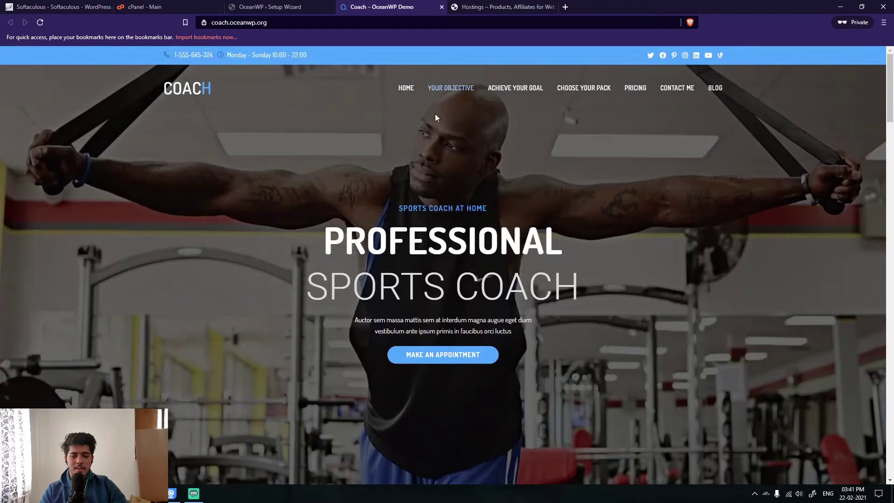
scroll(317, 121, down, 2)
scroll(298, 153, up, 3)
scroll(278, 122, down, 1)
scroll(326, 116, up, 1)
scroll(250, 93, down, 3)
scroll(250, 93, up, 3)
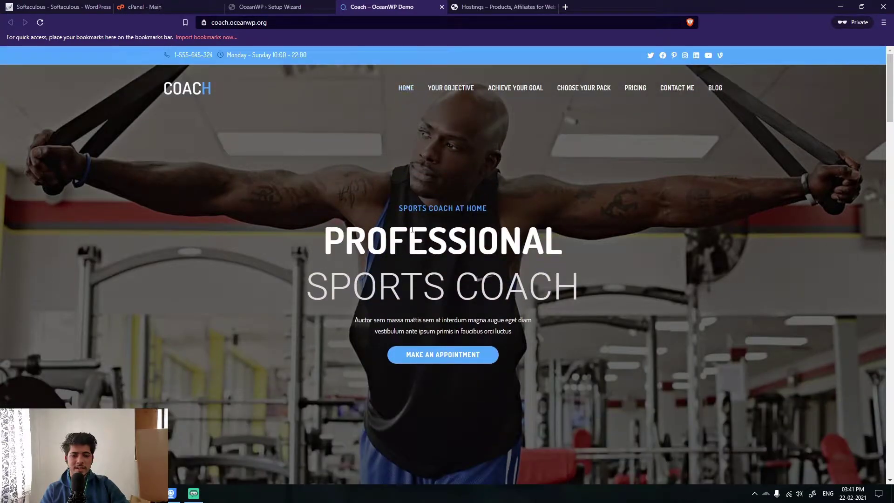
scroll(424, 292, down, 10)
scroll(423, 292, up, 10)
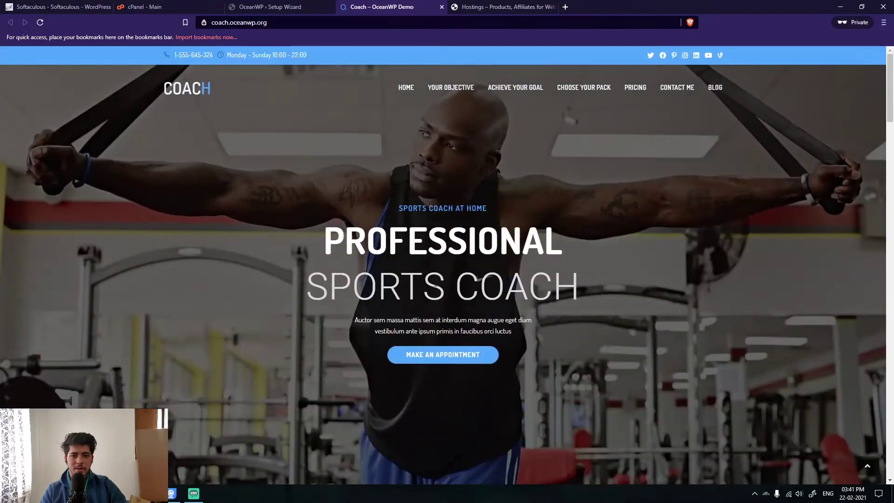
Close the Coach demo and hosting comparison pages, and select the Coach demo template in the setup wizard
click(274, 5)
middle_click(408, 5)
middle_click(408, 5)
scroll(368, 228, down, 6)
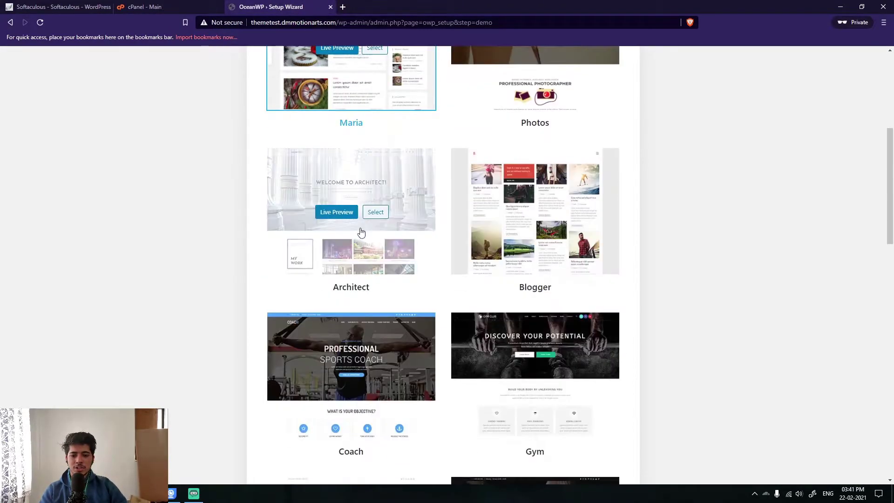
scroll(361, 232, down, 3)
scroll(325, 258, down, 4)
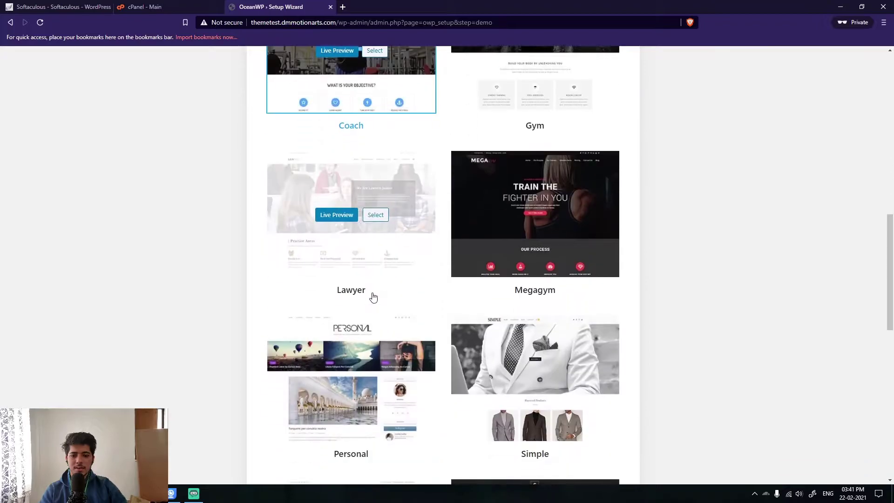
View the eCommerce demo templates in the wizard, and return to the full list of demos
scroll(371, 296, up, 13)
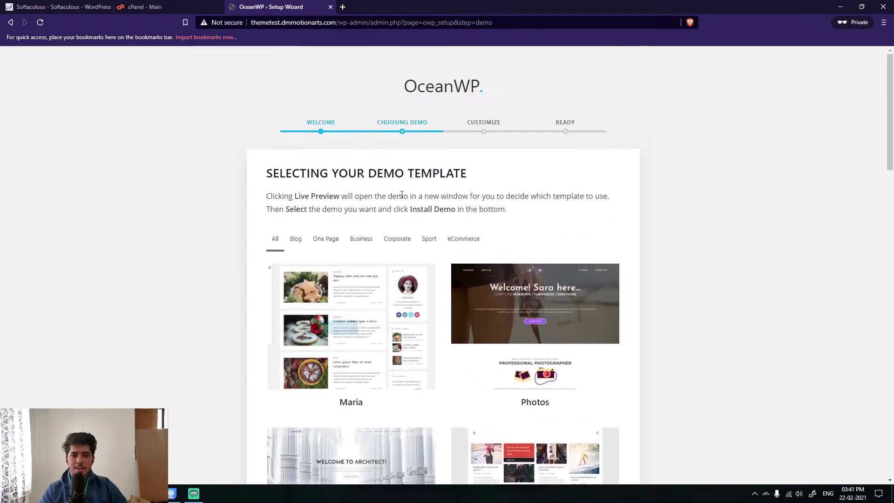
click(464, 239)
scroll(416, 264, down, 3)
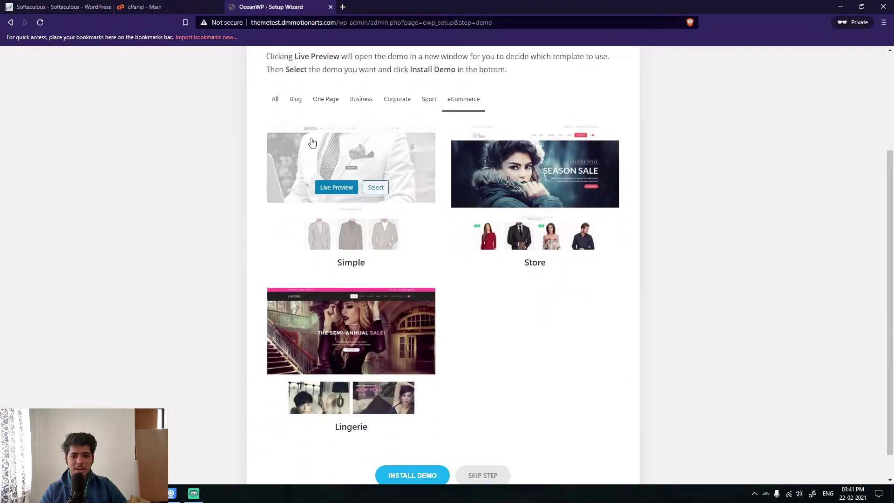
click(275, 98)
Proceed with installing the selected Coach demo and install its required plugins Ocean Social Sharing, Elementor and WPForms
scroll(409, 316, down, 5)
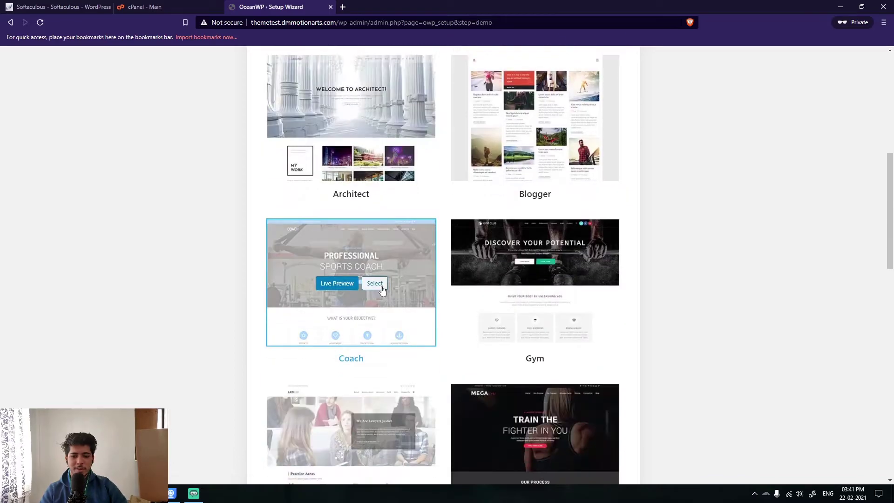
scroll(237, 299, down, 6)
scroll(238, 300, down, 11)
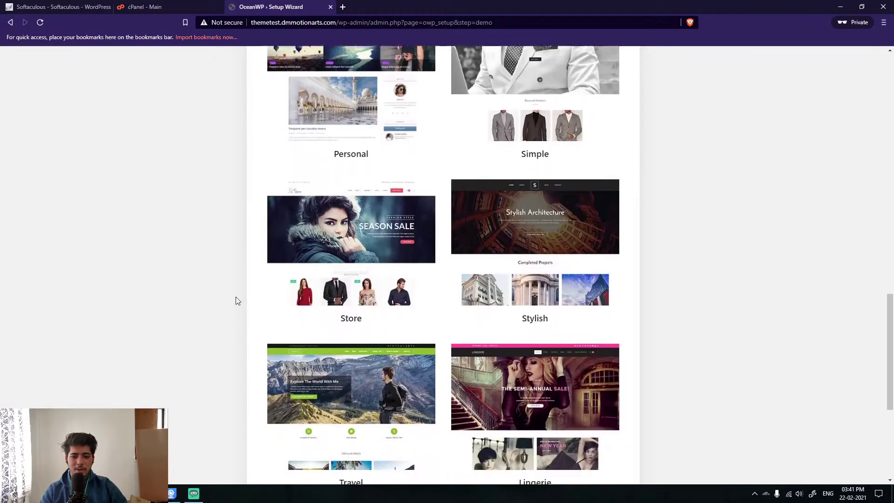
click(406, 444)
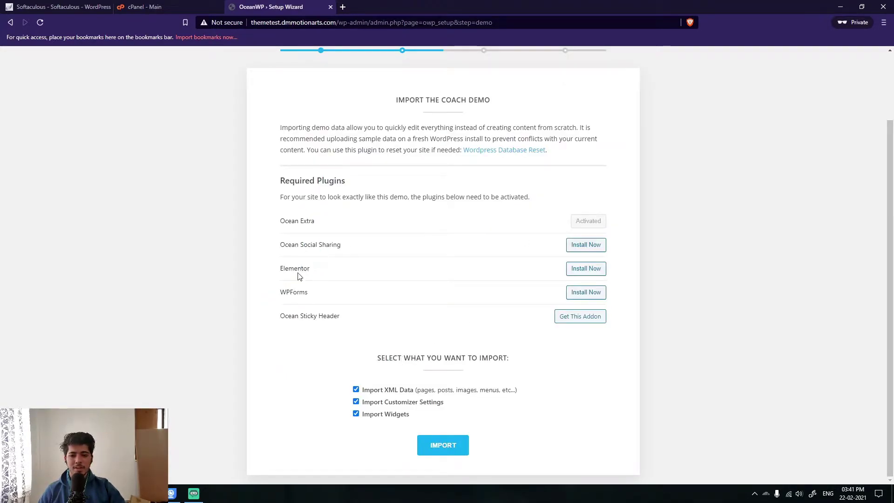
click(588, 244)
click(590, 265)
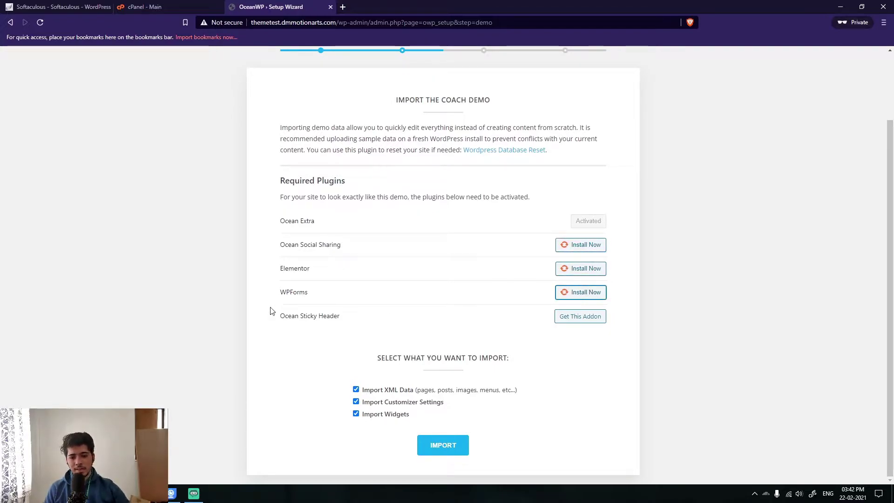
mouse_move(280, 314)
mouse_down()
mouse_move(340, 319)
mouse_move(280, 319)
mouse_up()
click(346, 321)
click(280, 320)
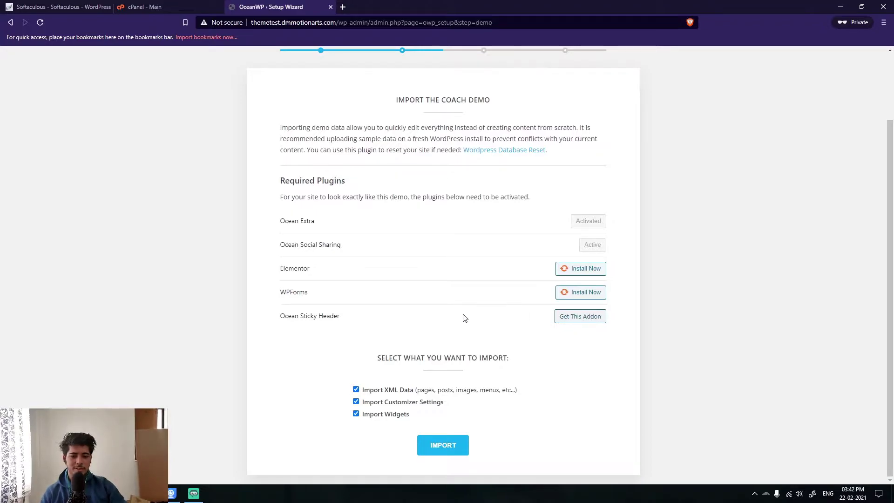
triple_click(329, 320)
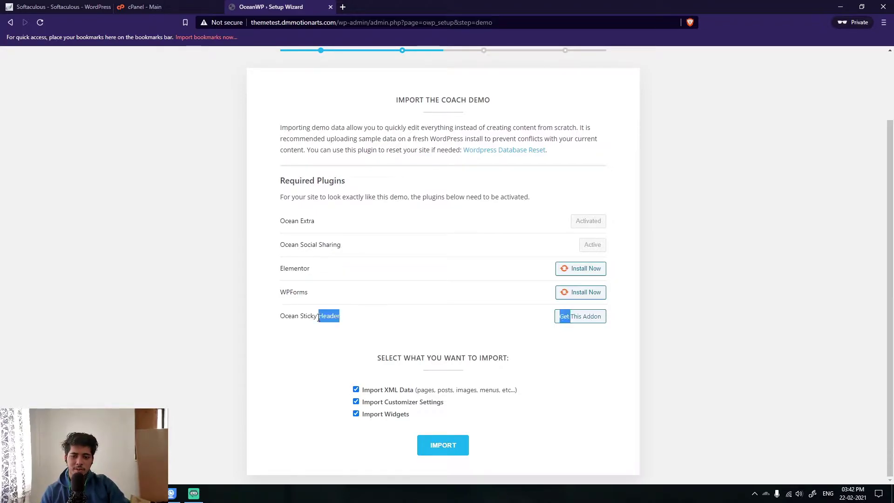
triple_click(319, 318)
double_click(297, 317)
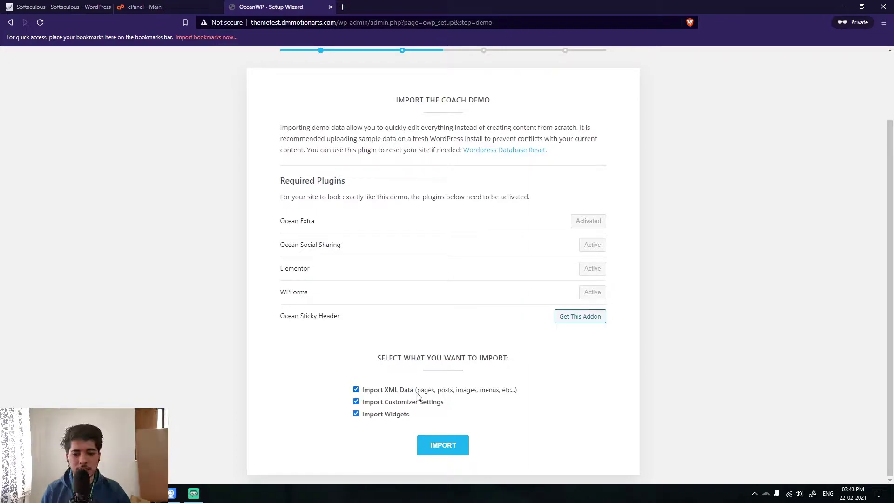
Import the Coach demo with its XML data, customizer settings and widgets
click(458, 445)
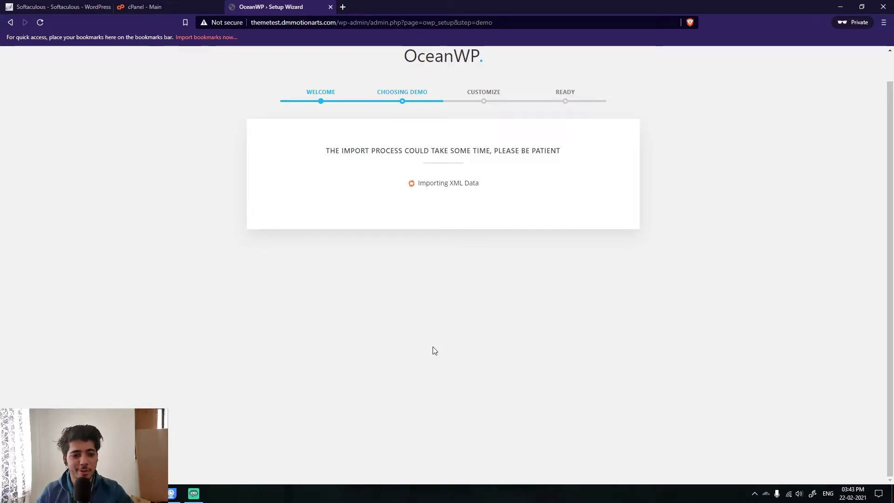
triple_click(430, 150)
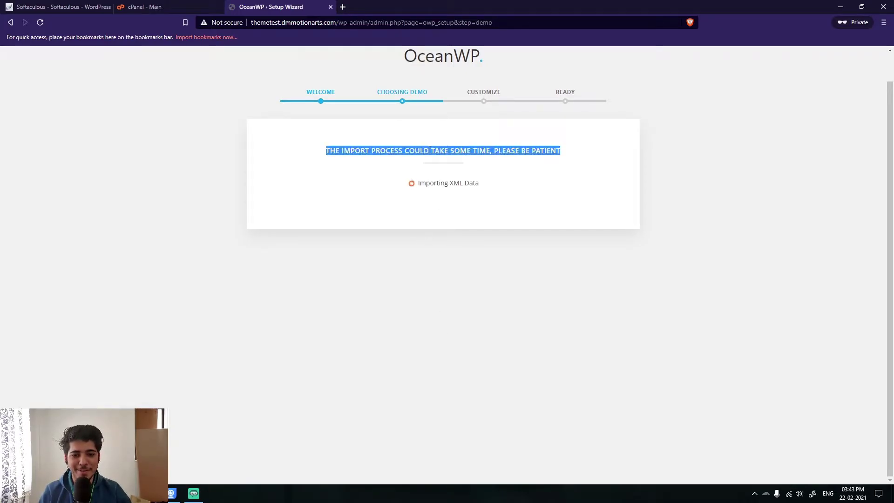
click(443, 150)
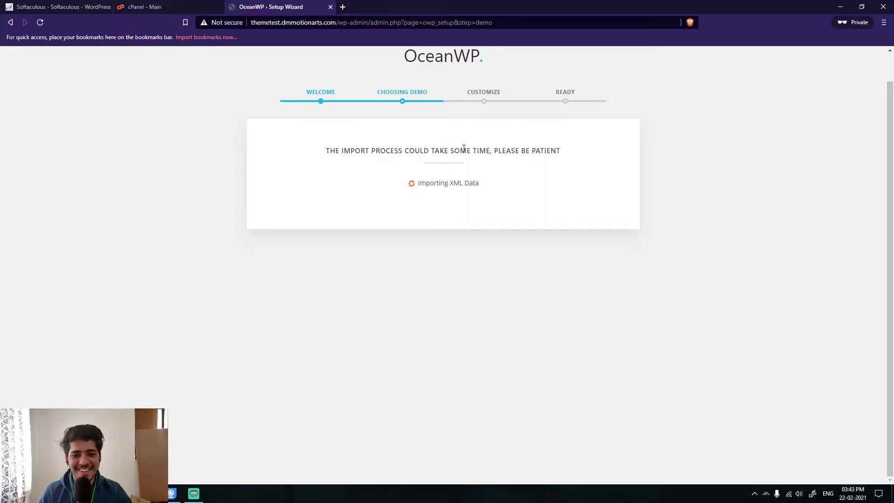
double_click(464, 149)
double_click(440, 149)
double_click(412, 149)
double_click(433, 156)
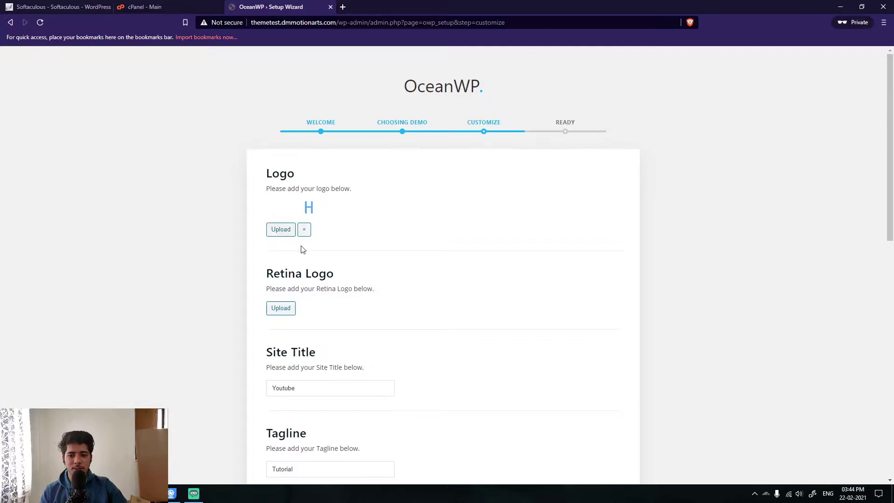
Examine the wizard's customization options for logos, site title, tagline, site icon and theme colors
drag(307, 290, 353, 290)
click(353, 297)
scroll(353, 299, down, 3)
click(316, 251)
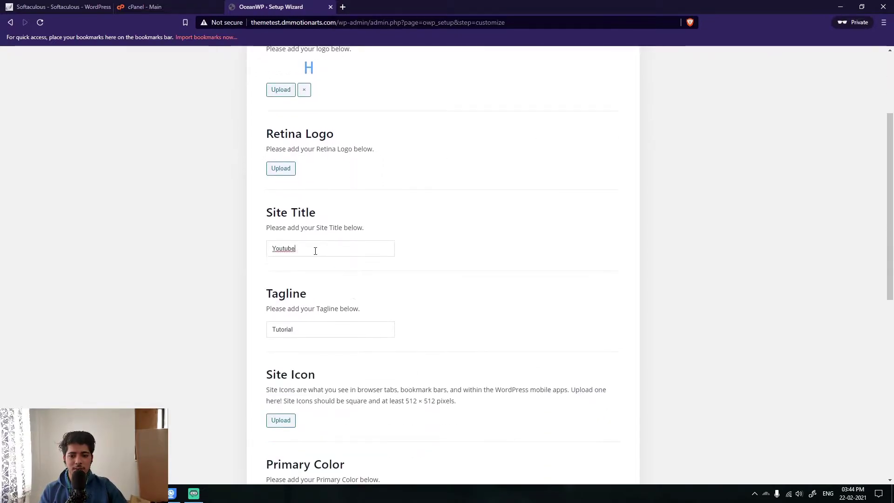
drag(333, 332, 256, 329)
click(249, 329)
scroll(249, 329, down, 4)
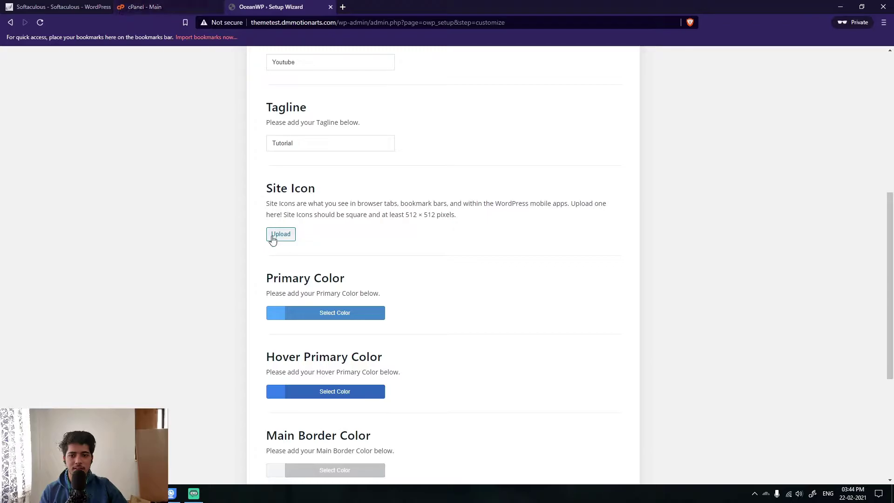
scroll(280, 240, down, 5)
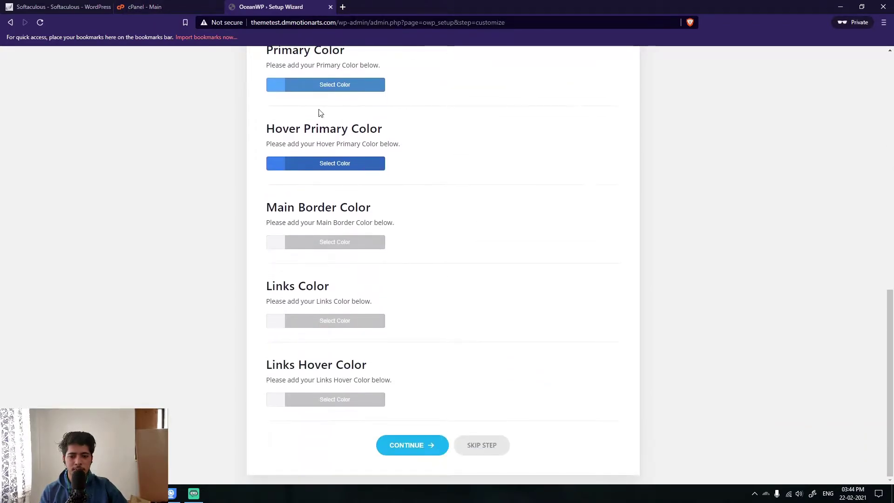
scroll(291, 255, up, 2)
scroll(295, 314, down, 2)
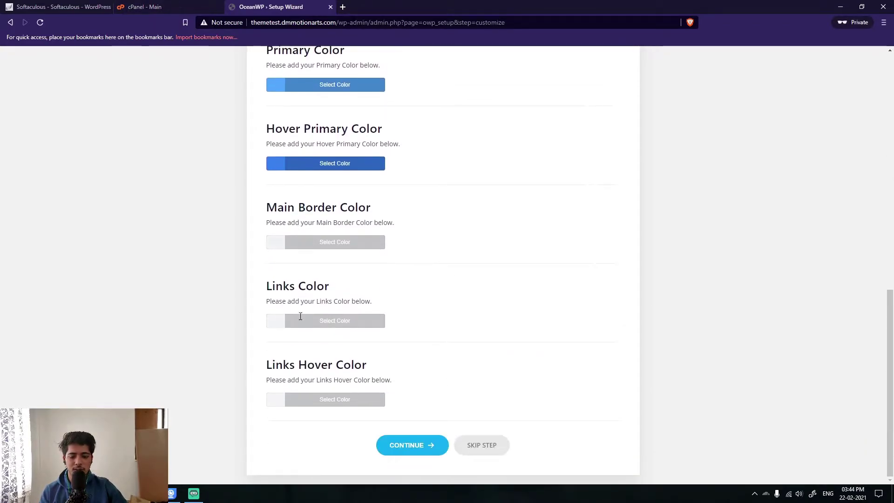
scroll(391, 379, up, 8)
scroll(352, 355, down, 8)
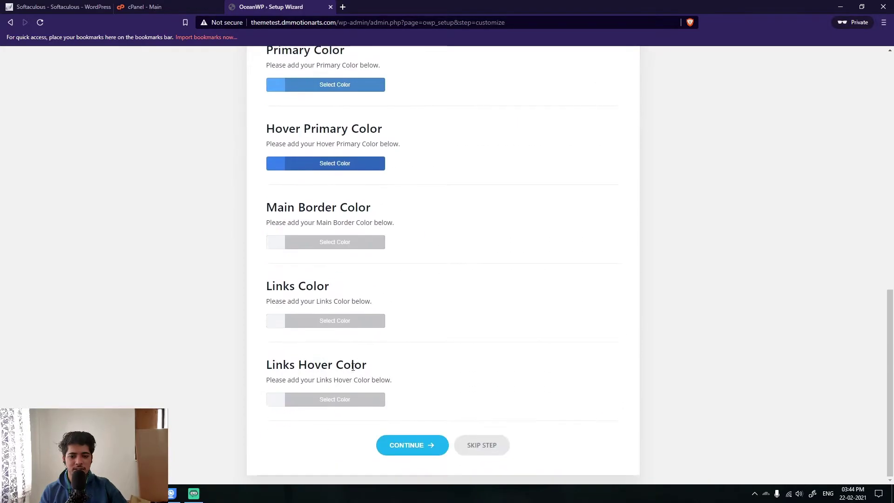
Accept the customization settings as they are and finish the setup wizard
click(429, 447)
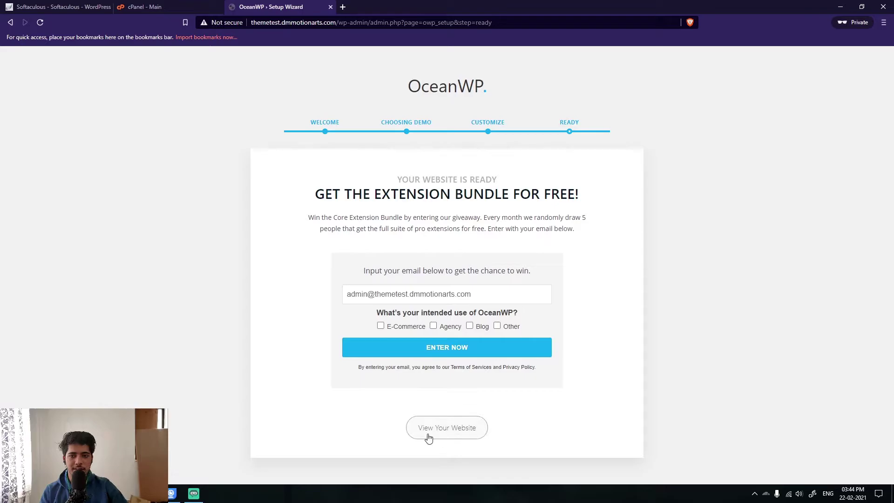
click(429, 438)
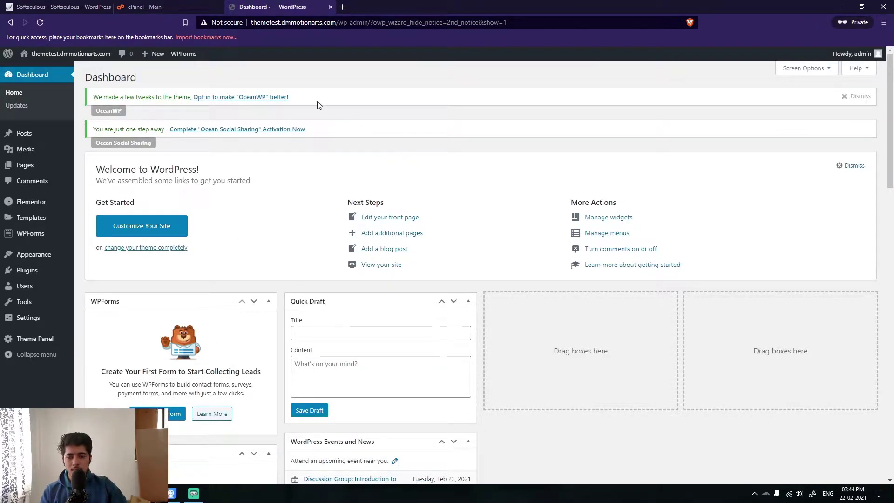
Open the website's front end in a new browser tab and look through the imported home page down to its footer
mouse_move(74, 53)
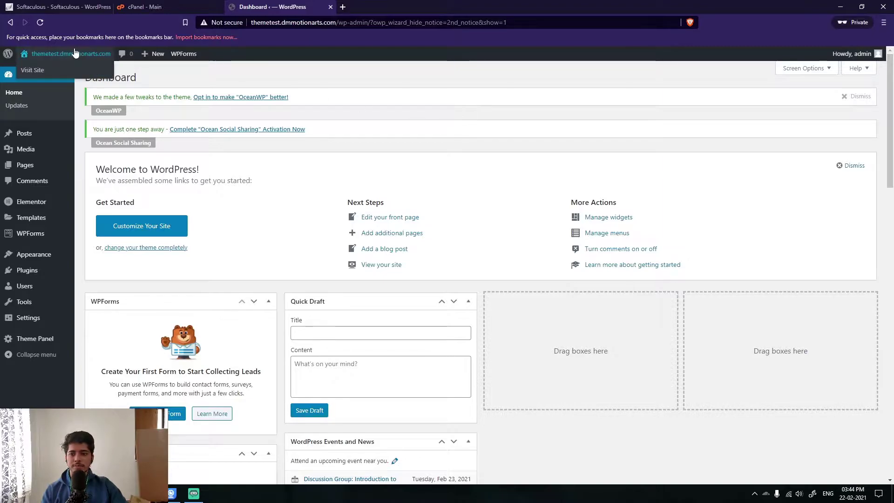
click(193, 495)
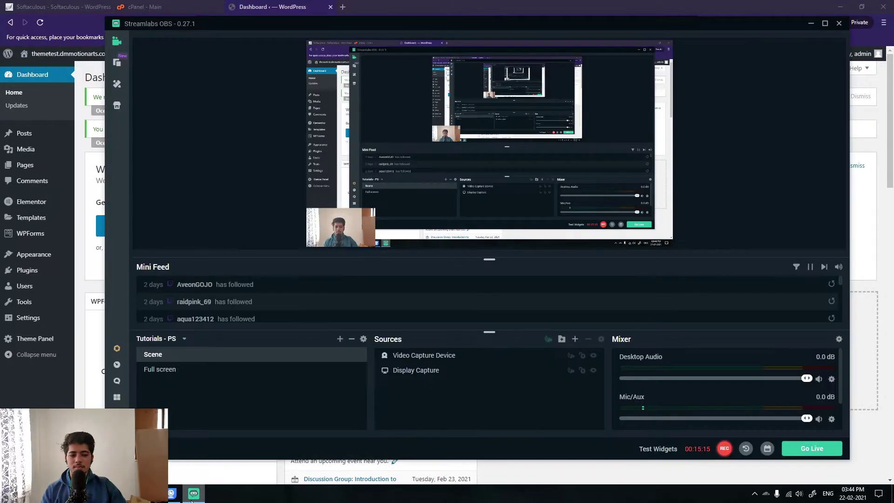
click(193, 496)
mouse_move(51, 54)
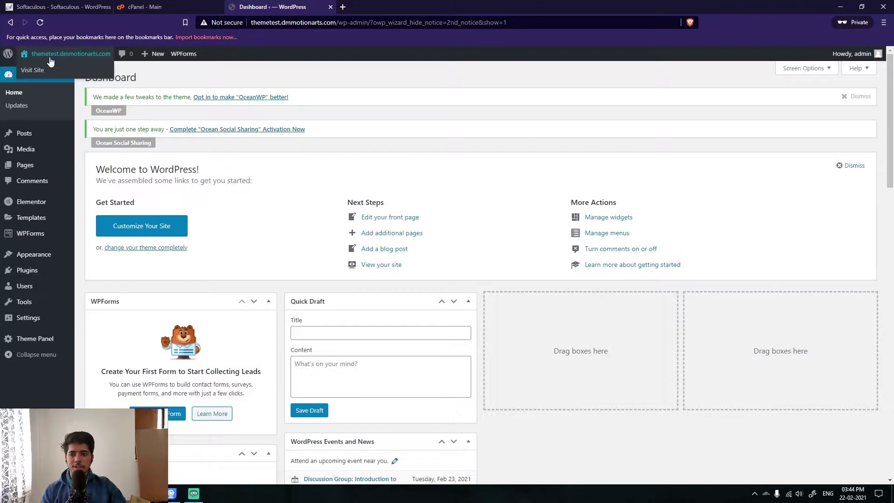
middle_click(49, 70)
click(372, 7)
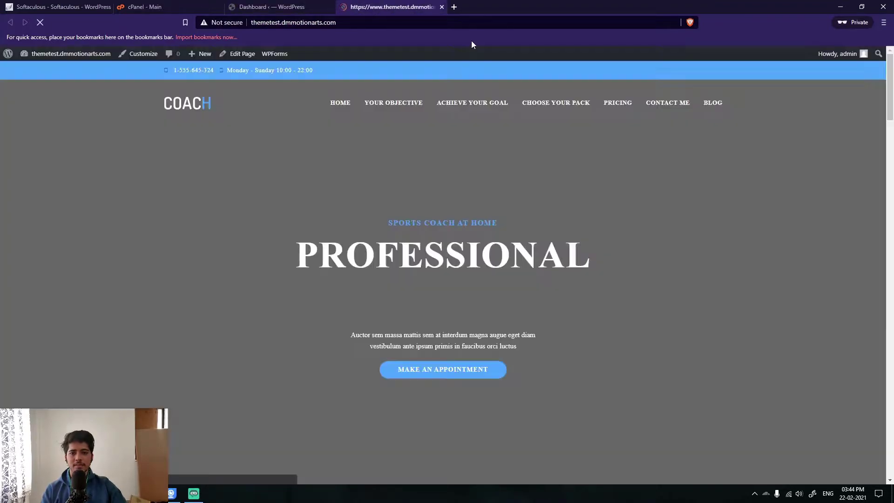
scroll(491, 245, down, 20)
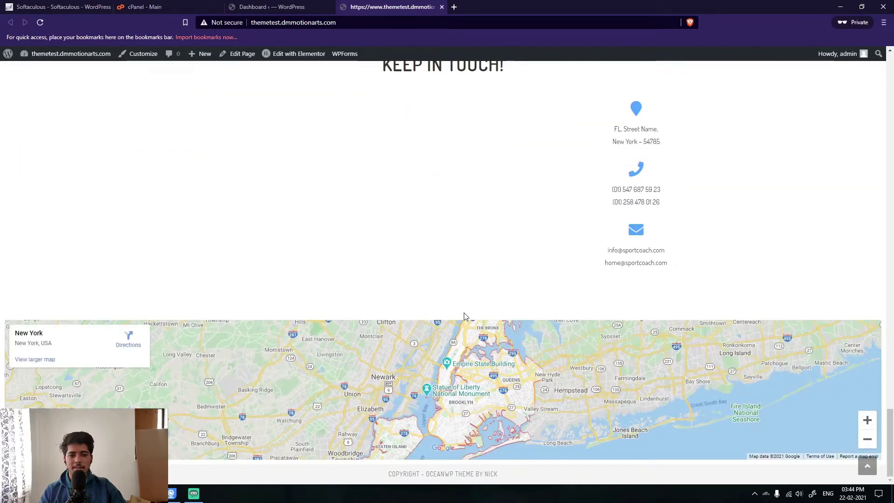
Review the home page's contact section, coaching banner and the sections above them
scroll(467, 299, up, 1)
scroll(382, 306, up, 2)
scroll(382, 306, up, 1)
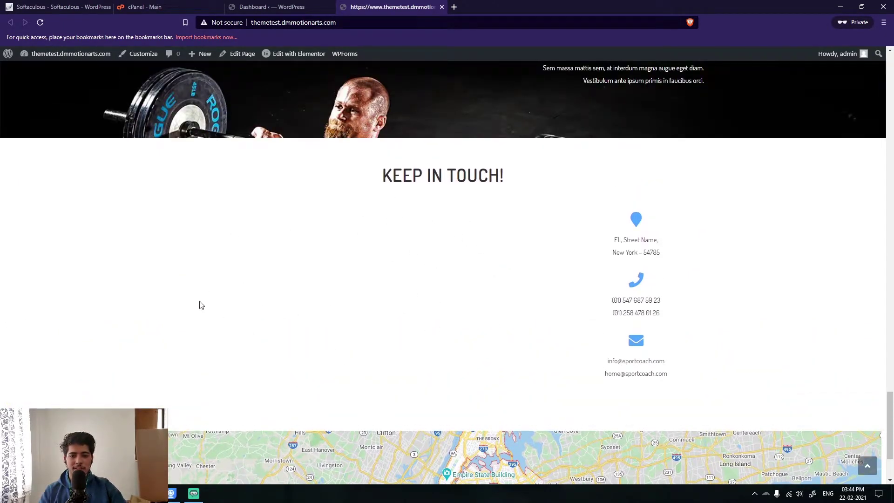
scroll(382, 343, up, 20)
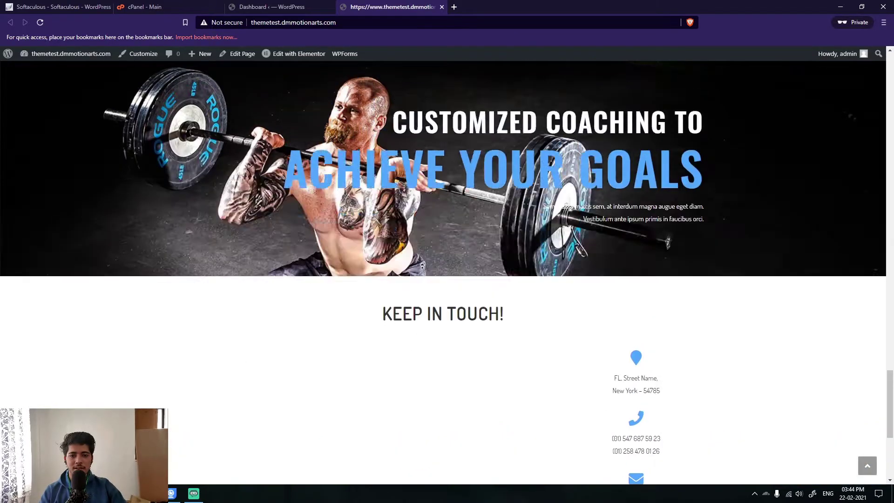
scroll(408, 310, down, 4)
scroll(408, 310, down, 3)
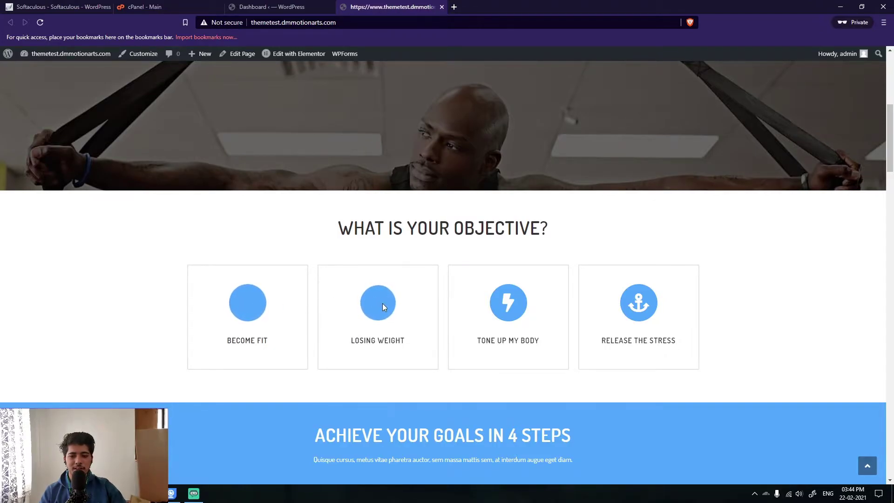
Test the header menu links for Your Objective, Achieve Your Goal and Choose Your Pack, returning to the page's top after each
scroll(382, 303, up, 7)
click(437, 103)
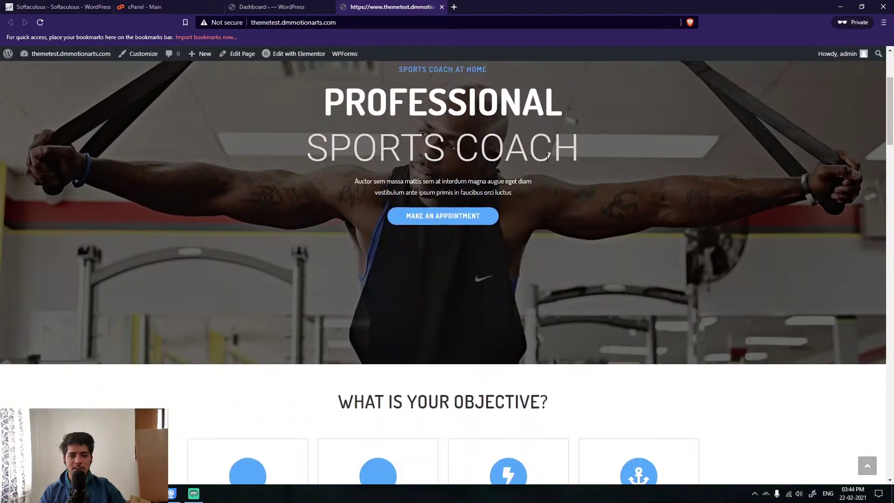
scroll(545, 183, up, 6)
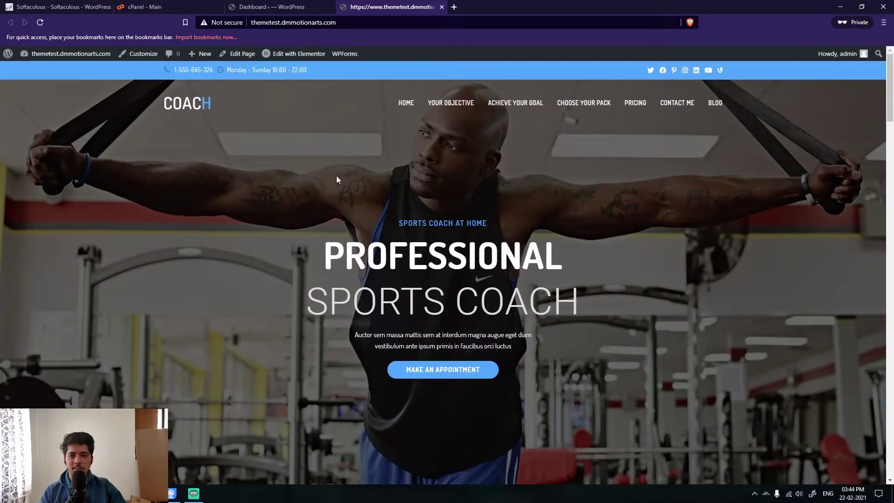
scroll(405, 219, down, 15)
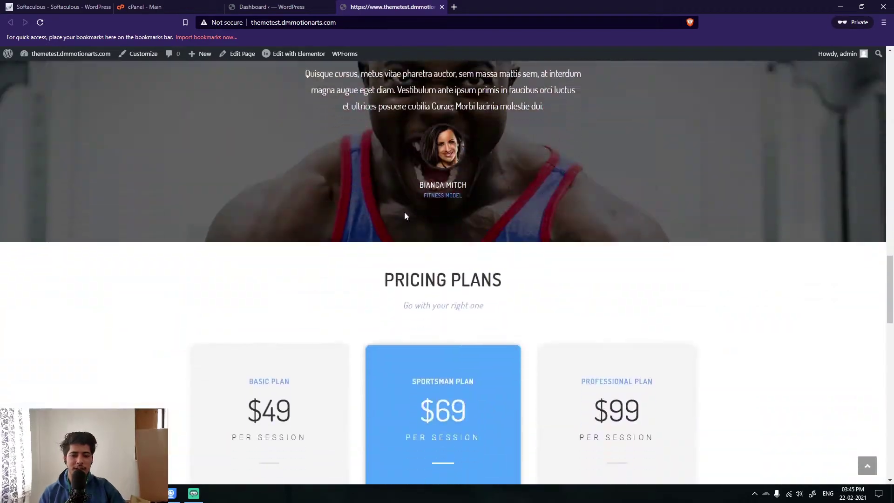
scroll(404, 216, down, 10)
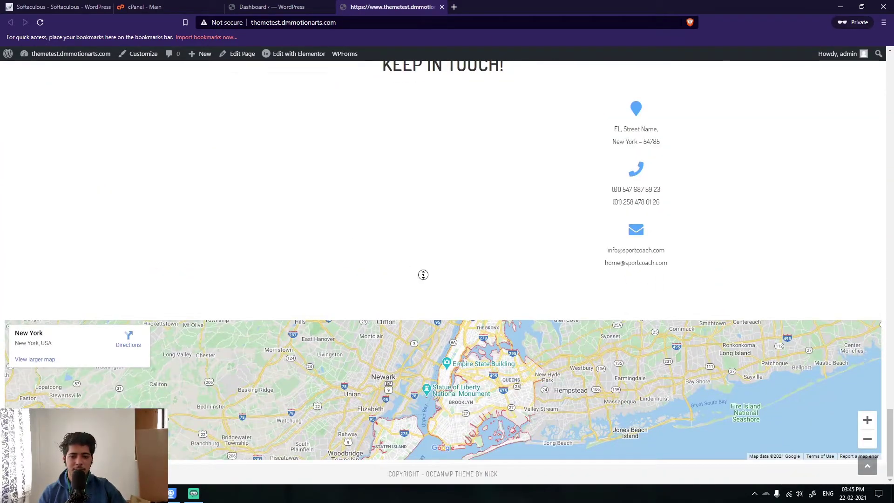
scroll(423, 275, up, 20)
click(443, 106)
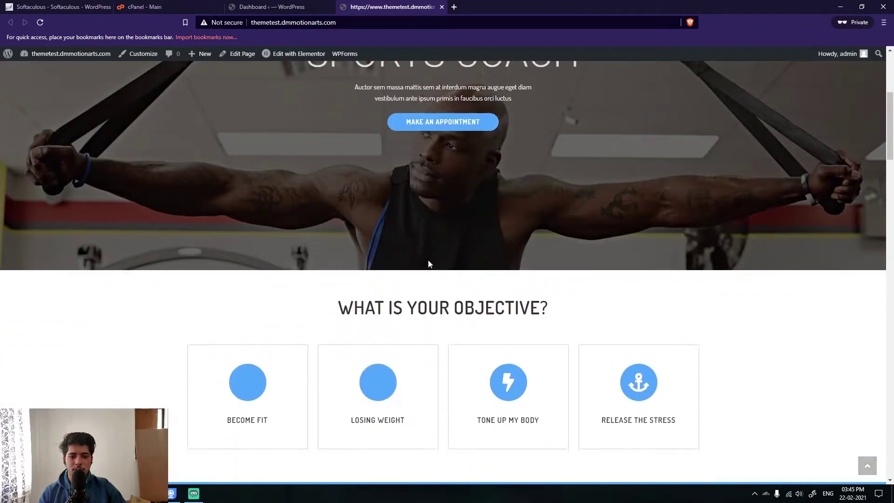
scroll(429, 285, up, 11)
click(512, 101)
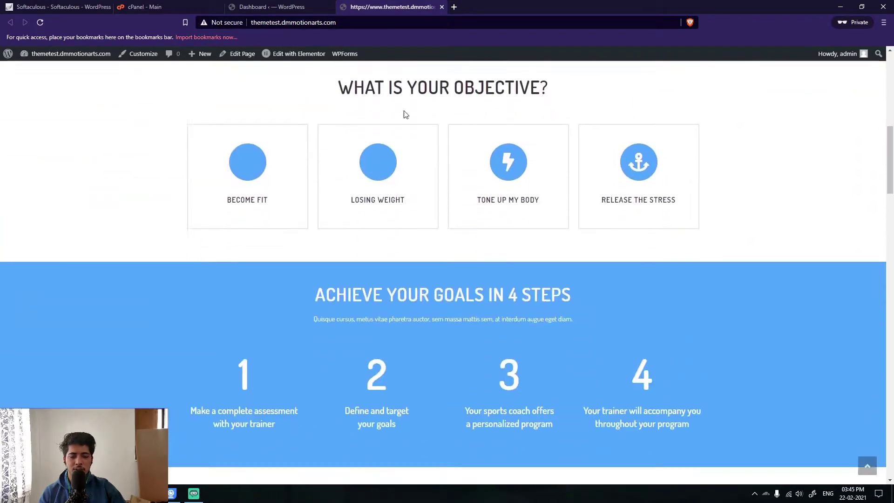
scroll(441, 259, up, 10)
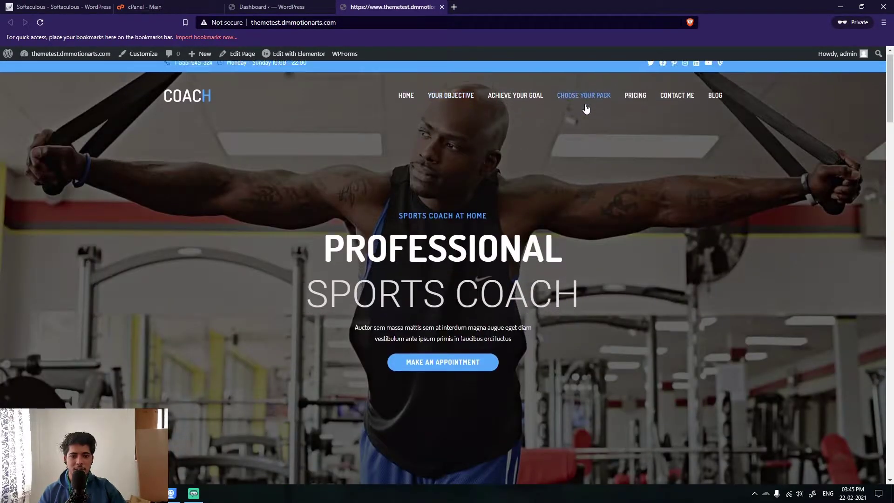
click(586, 109)
scroll(443, 326, up, 5)
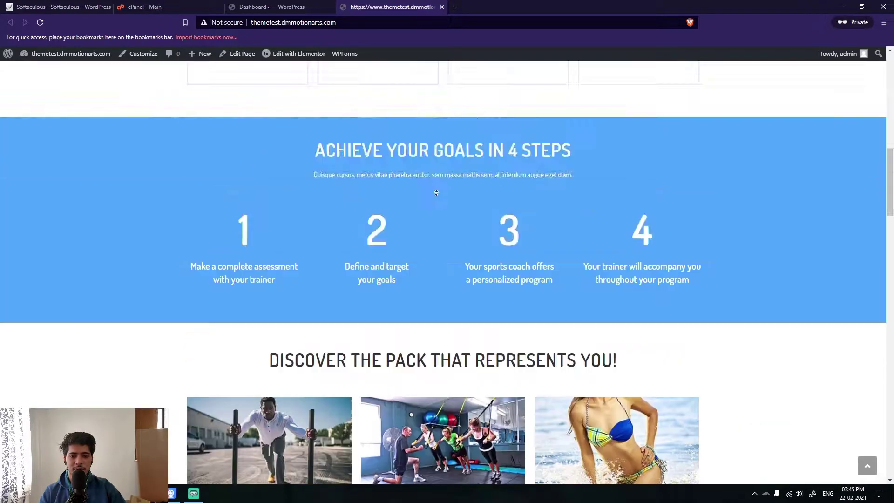
scroll(436, 193, up, 10)
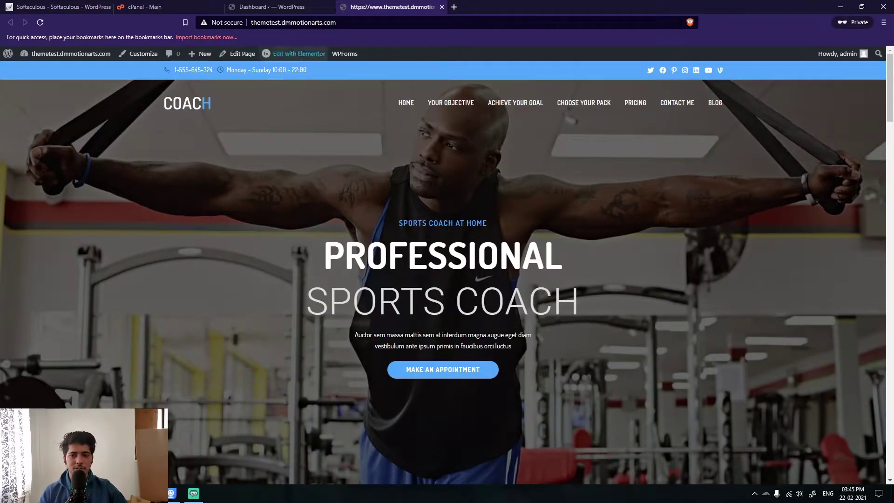
Examine the hero heading "Professional Sports Coach" by highlighting its text on the home page
scroll(471, 309, down, 5)
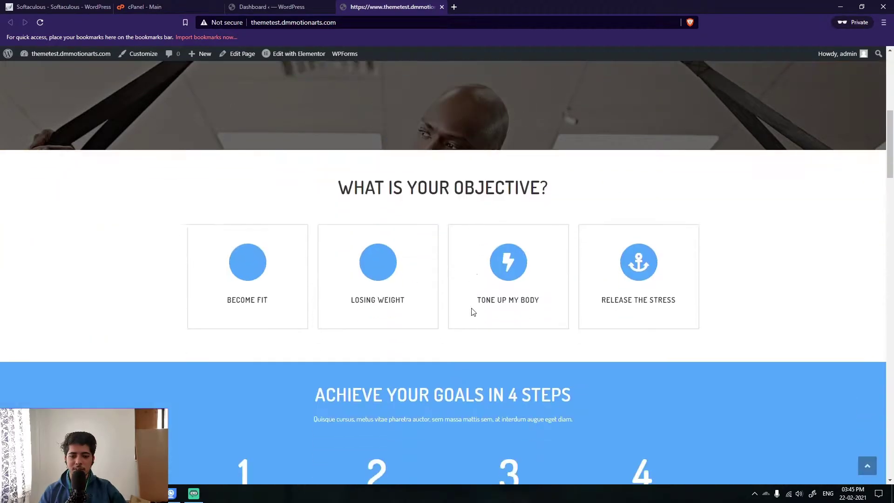
scroll(471, 309, up, 5)
drag(369, 250, 572, 257)
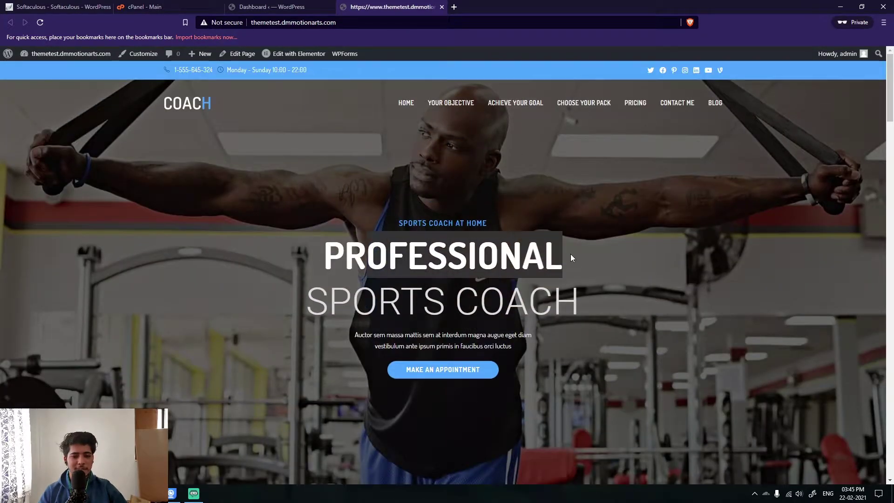
click(572, 257)
drag(319, 258, 261, 245)
click(626, 314)
click(348, 243)
click(615, 315)
click(261, 245)
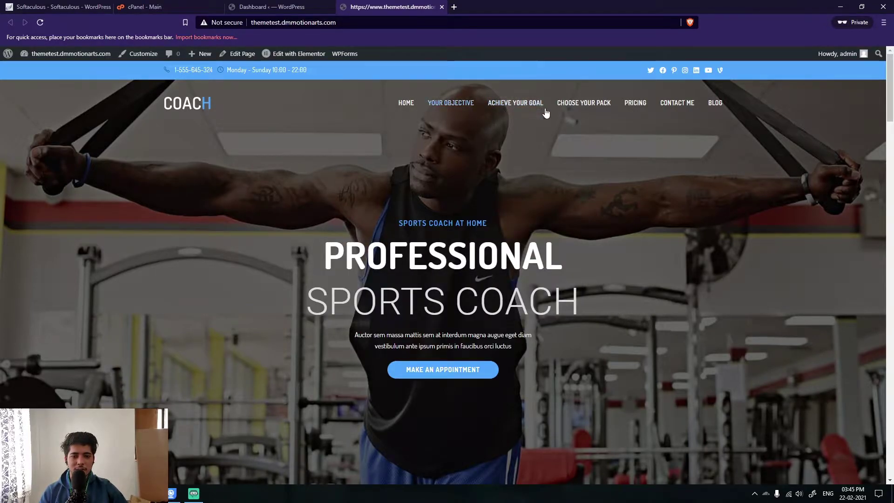
Examine the home page's objectives, four-step goals, packs, testimonial, pricing and contact sections, and return to the top
scroll(411, 274, down, 3)
scroll(411, 275, down, 5)
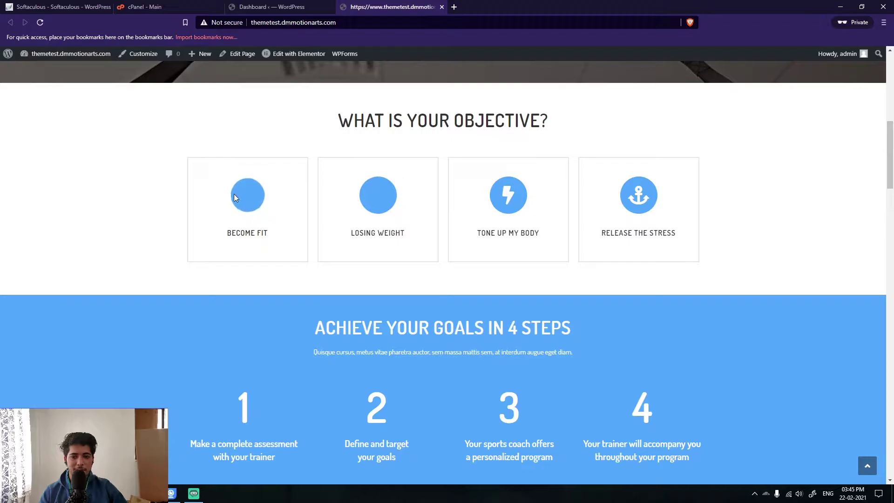
scroll(487, 275, down, 4)
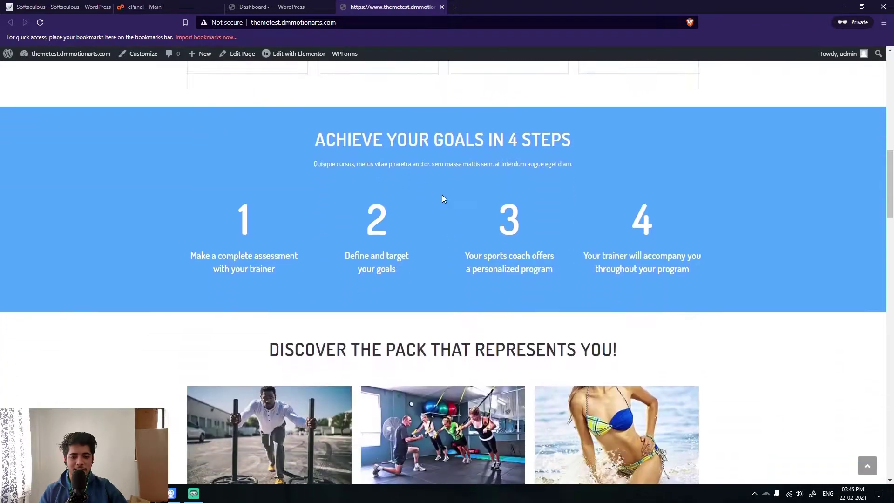
triple_click(434, 125)
click(318, 133)
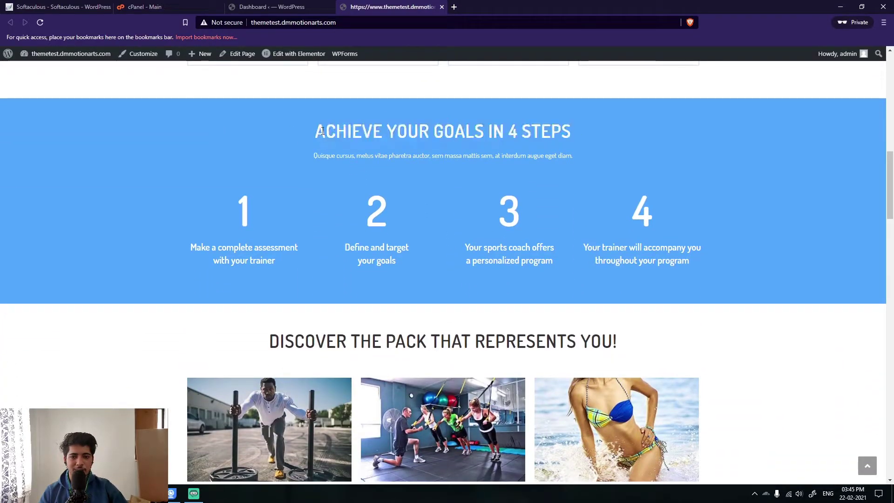
drag(361, 133, 614, 138)
click(605, 149)
scroll(487, 240, down, 4)
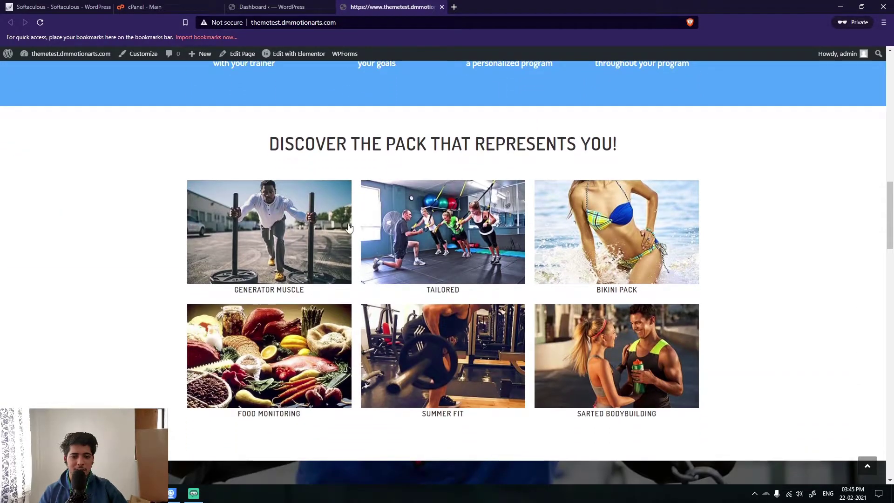
scroll(370, 343, down, 10)
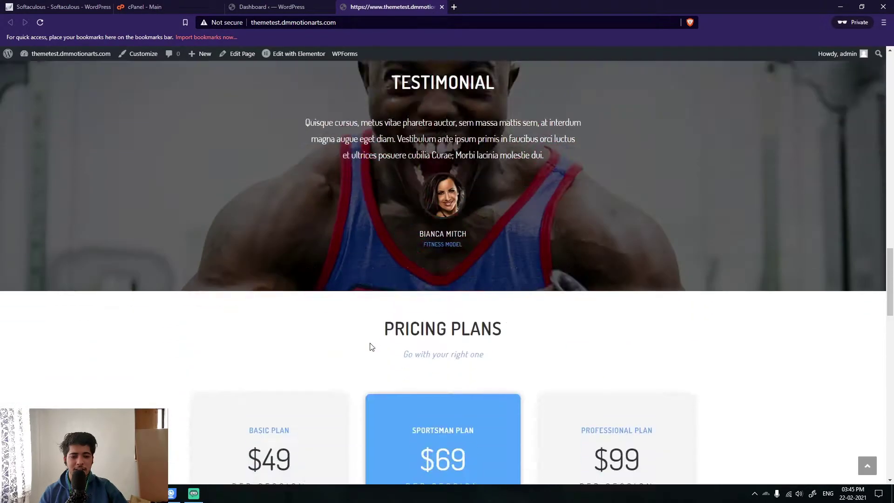
scroll(370, 345, down, 8)
scroll(368, 358, down, 15)
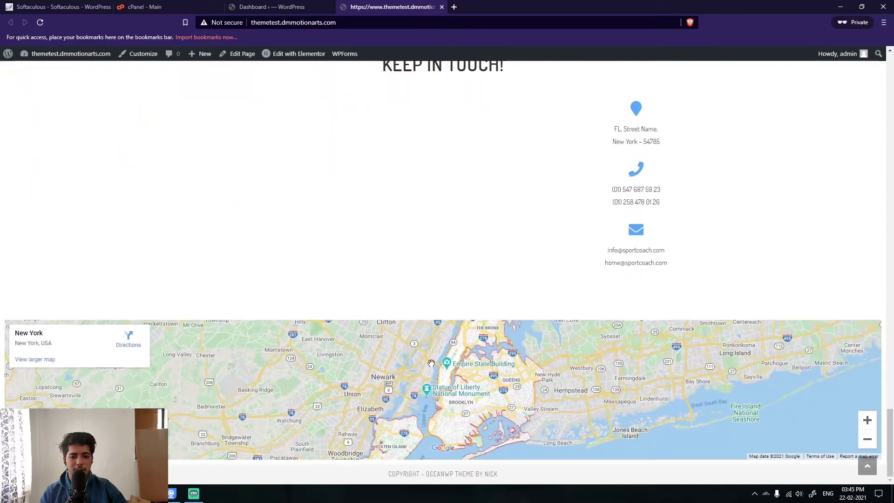
scroll(449, 474, up, 20)
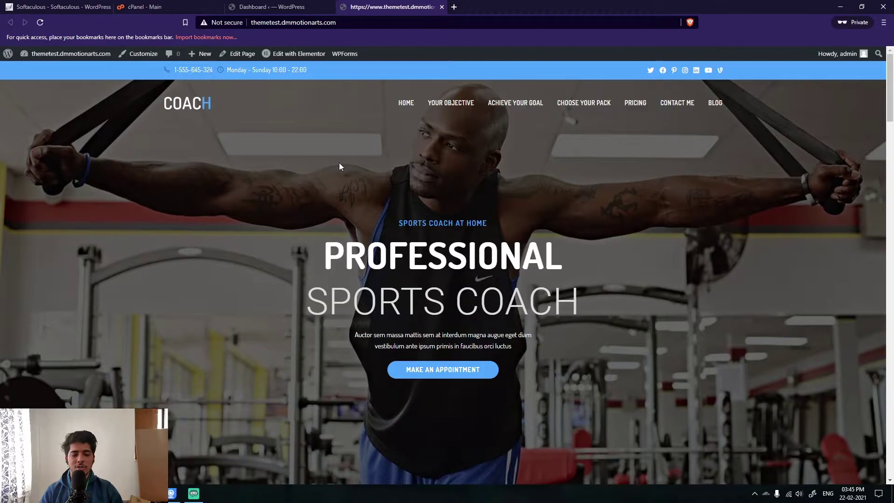
Return to the WordPress dashboard and search the plugin directory for "envato"
click(282, 5)
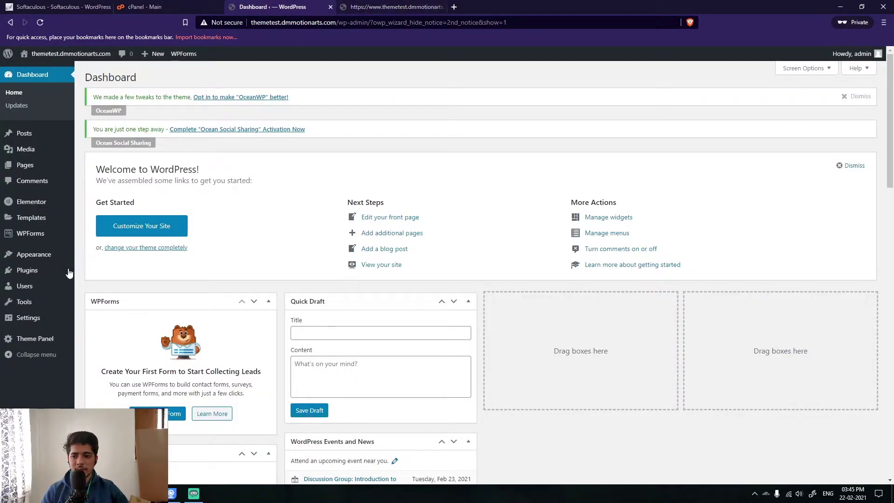
mouse_move(68, 272)
click(93, 285)
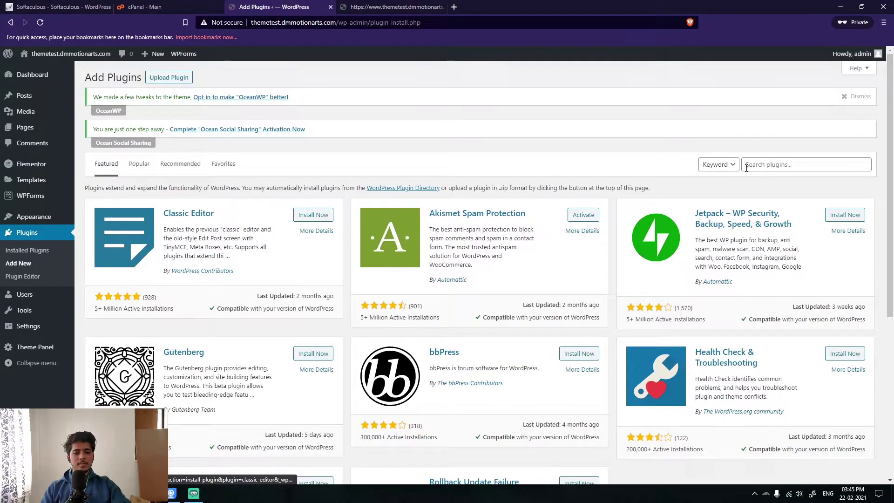
click(766, 166)
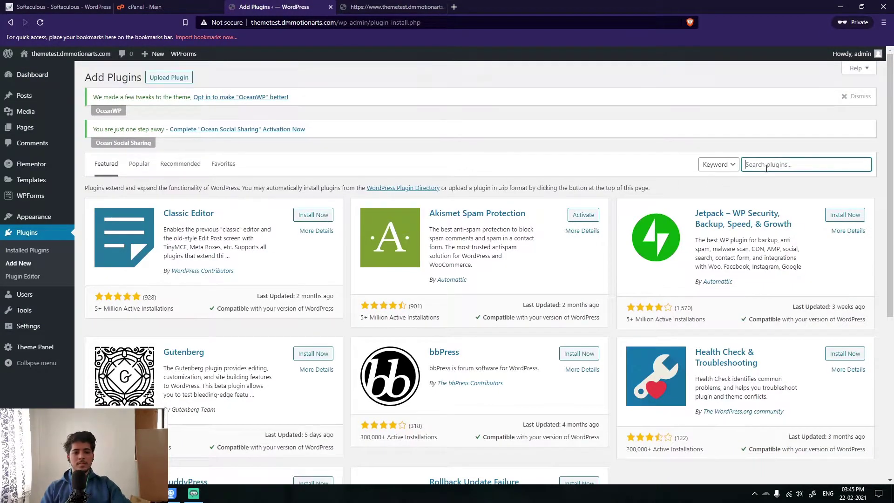
text(envato)
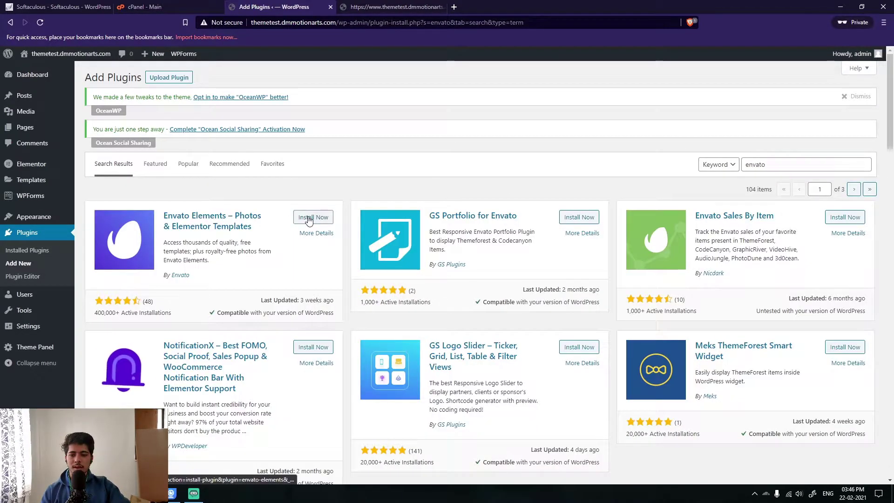
Install and activate the Envato Elements – Photos & Elementor Templates plugin
click(326, 218)
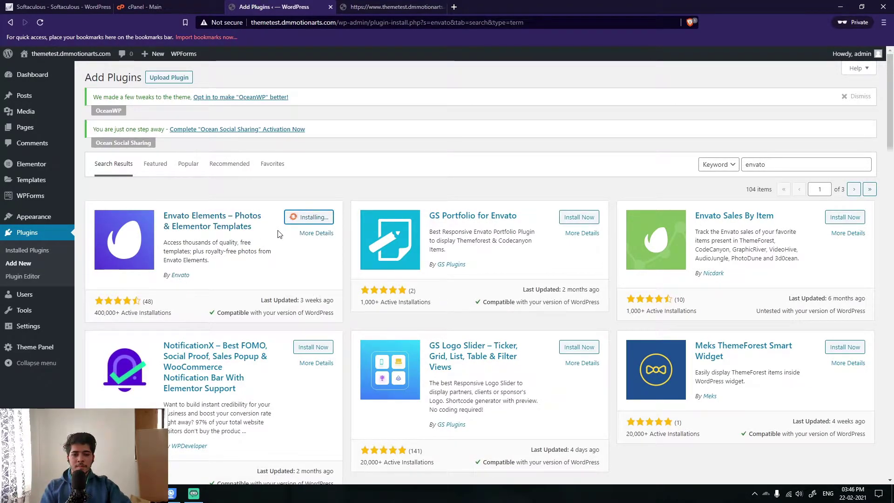
click(319, 217)
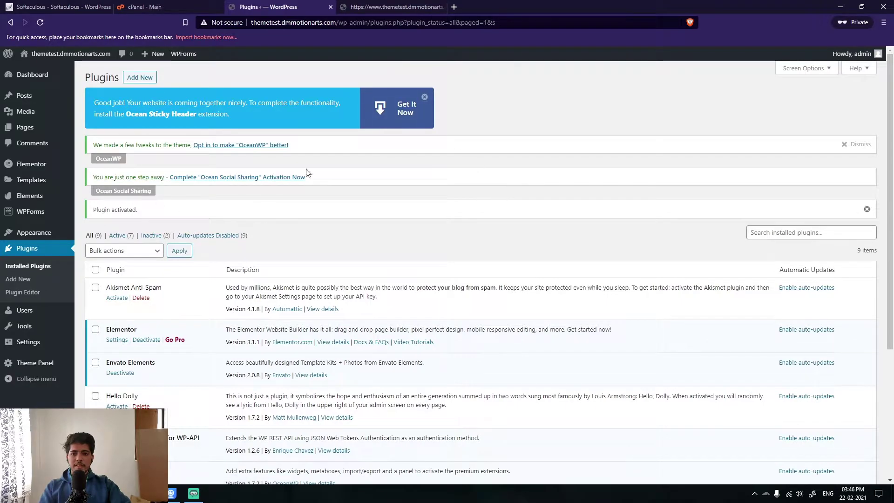
click(395, 7)
click(274, 6)
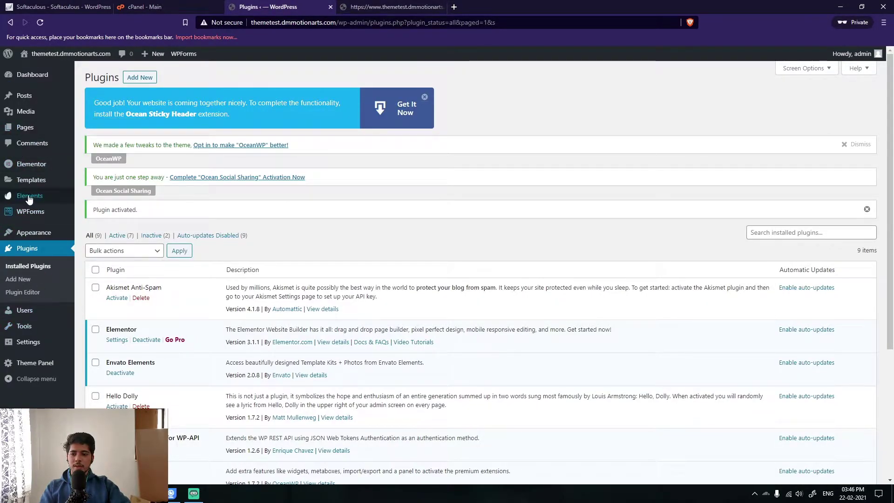
Open the free template kits of Envato Elements and look through the collection
mouse_move(28, 200)
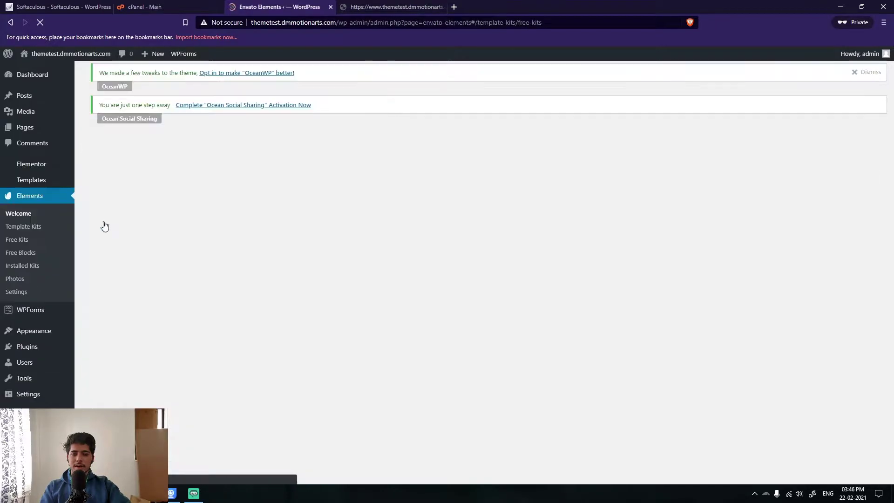
scroll(278, 266, down, 5)
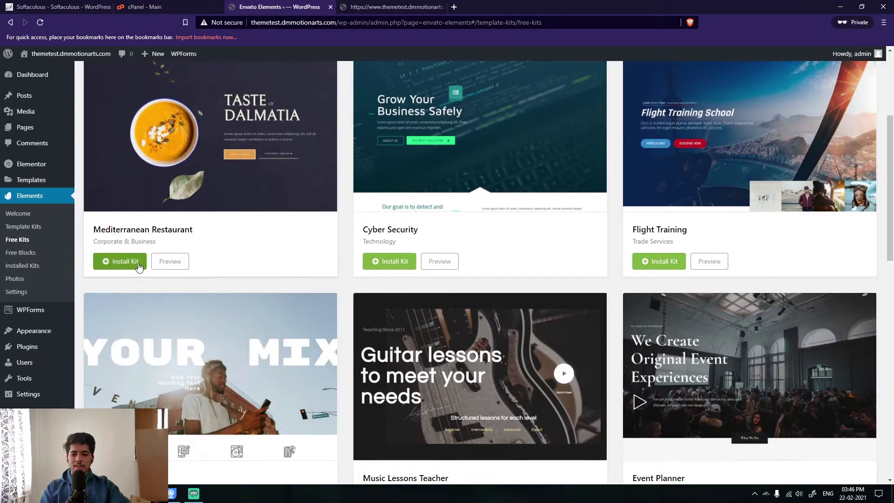
scroll(378, 277, up, 4)
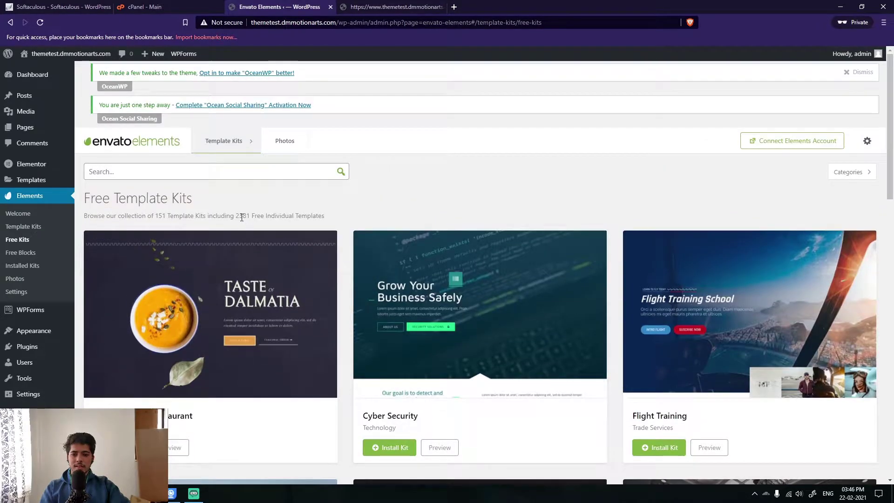
drag(236, 216, 247, 217)
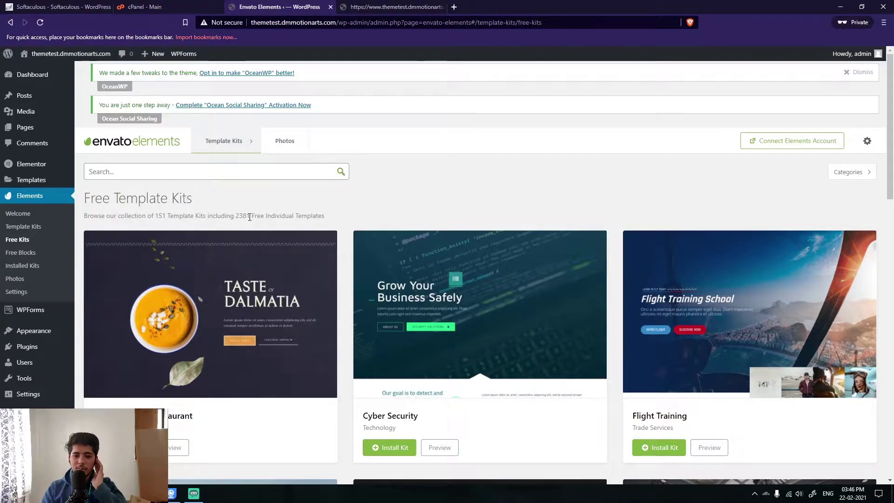
scroll(249, 217, down, 6)
scroll(313, 270, down, 12)
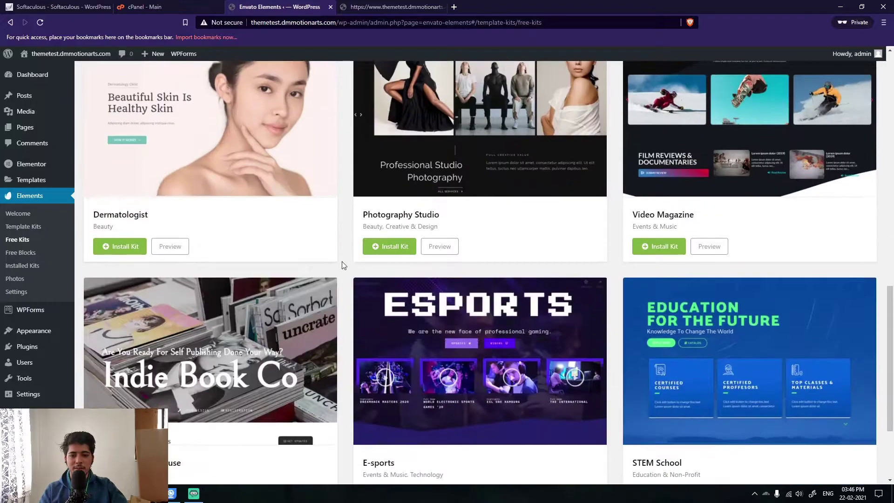
scroll(340, 289, up, 18)
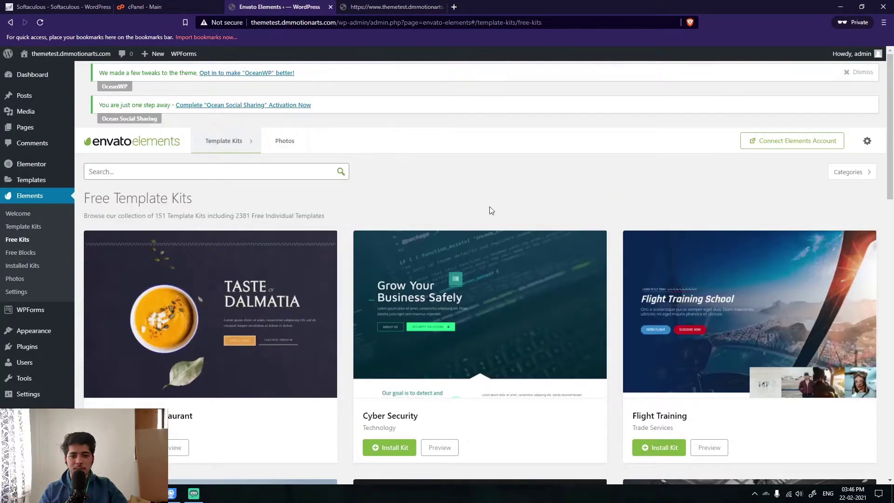
Open the site's home page in the Elementor editor and acknowledge the Flexbox changes notice
click(394, 6)
mouse_move(290, 52)
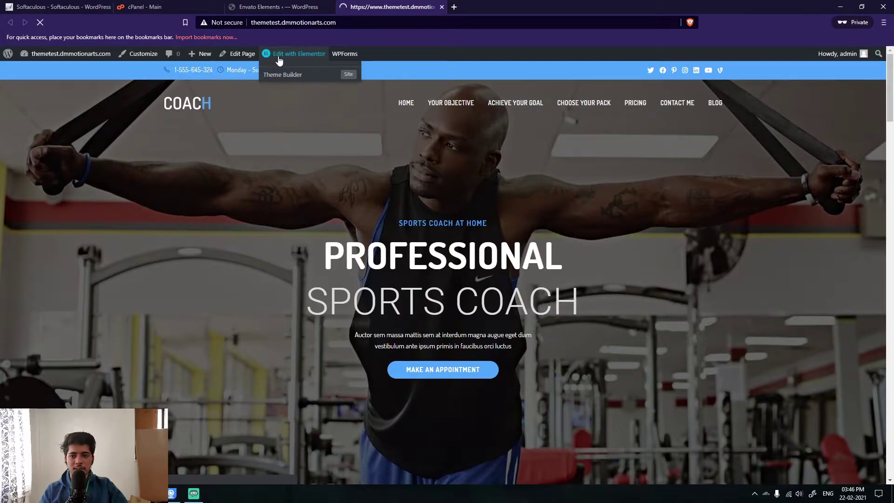
click(280, 61)
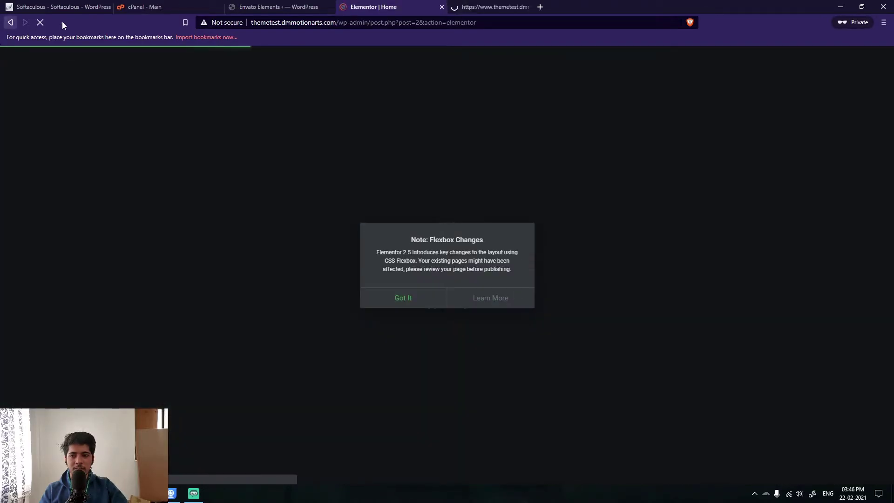
click(466, 7)
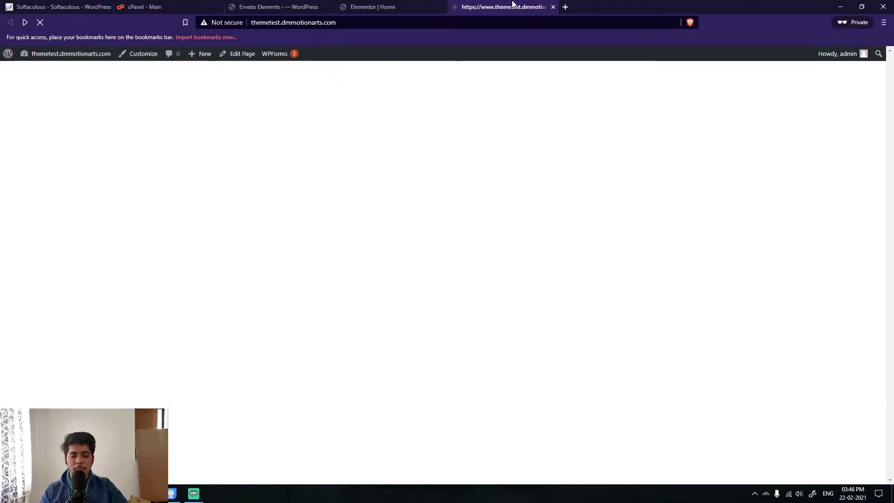
click(396, 3)
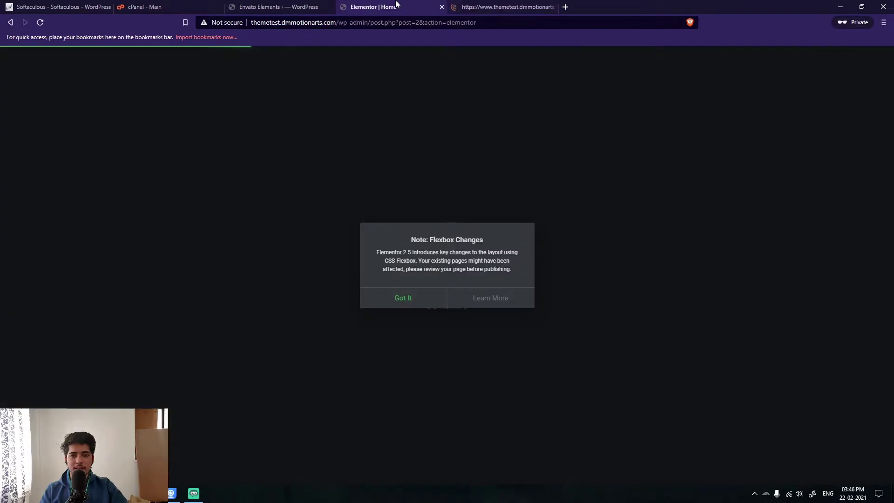
click(408, 297)
View the home page in the standard WordPress page editor, close it and return to the Elementor editor
click(516, 5)
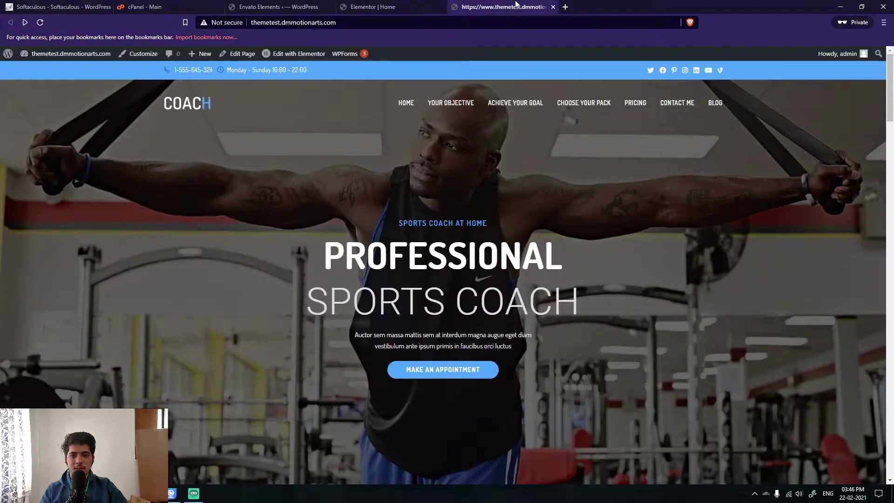
click(239, 55)
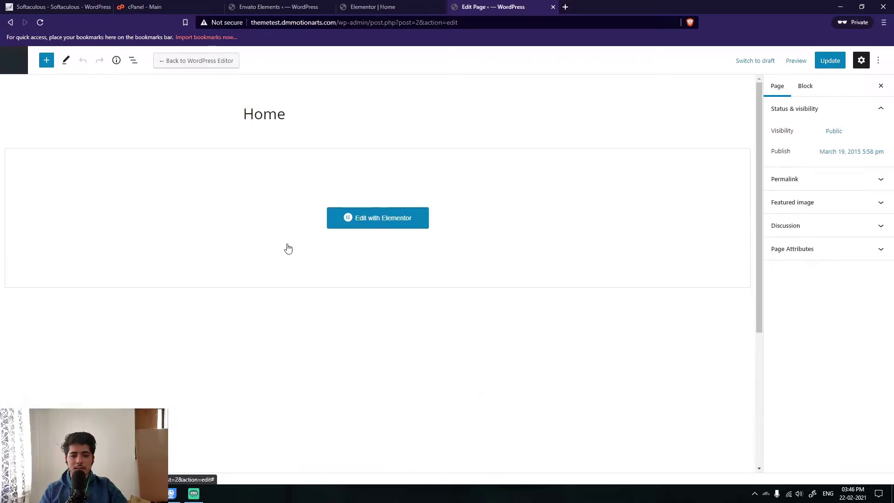
middle_click(498, 5)
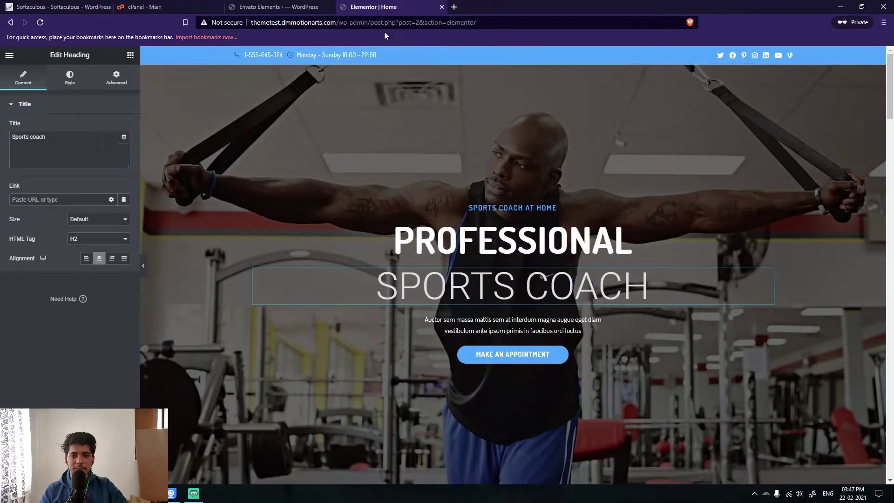
click(291, 4)
click(371, 5)
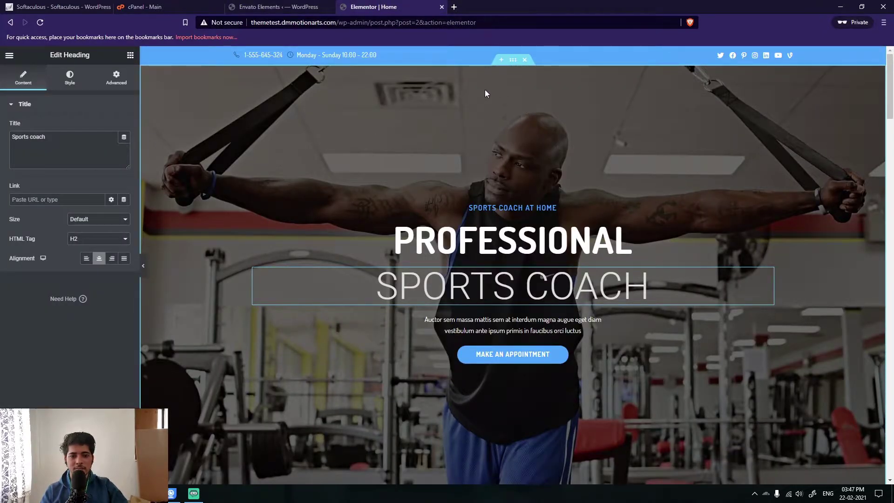
Delete every section of the home page, from the hero banner down to the New York map
click(525, 60)
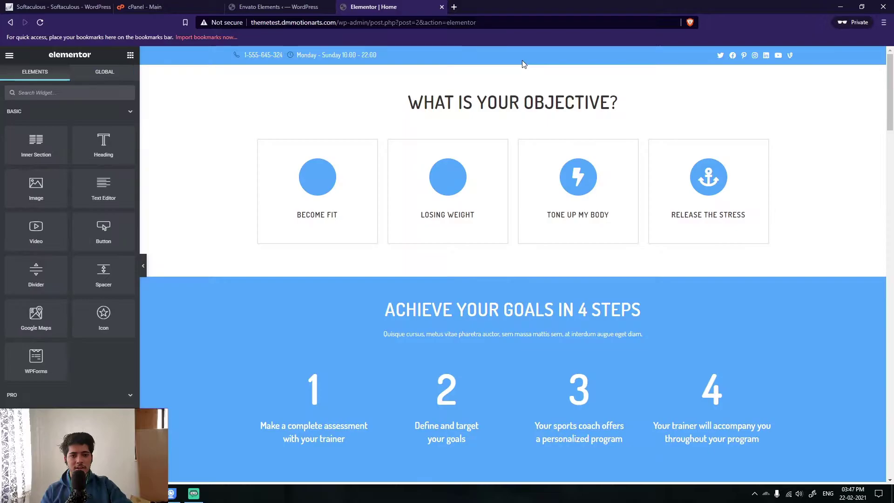
click(524, 60)
click(524, 60)
click(524, 60)
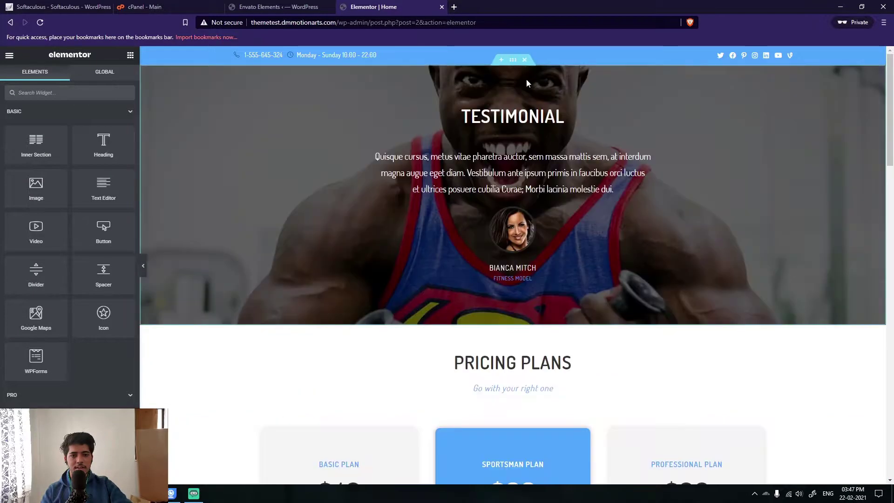
click(524, 60)
click(525, 61)
click(524, 60)
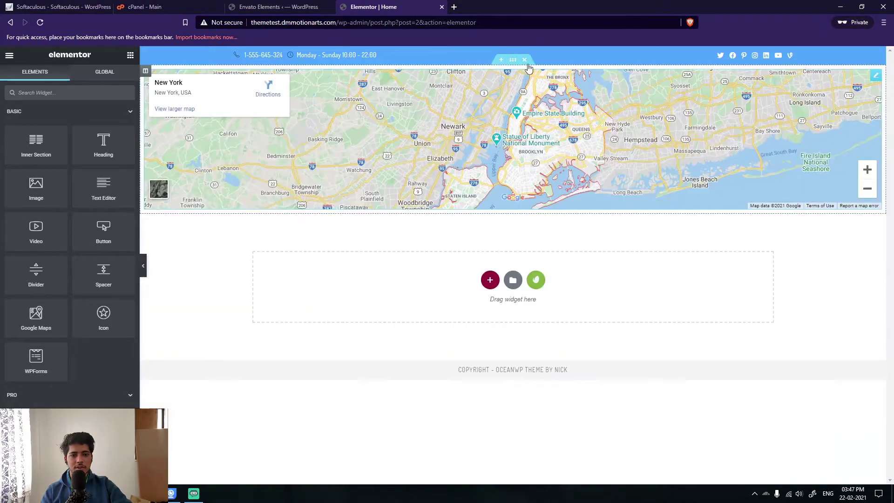
click(524, 60)
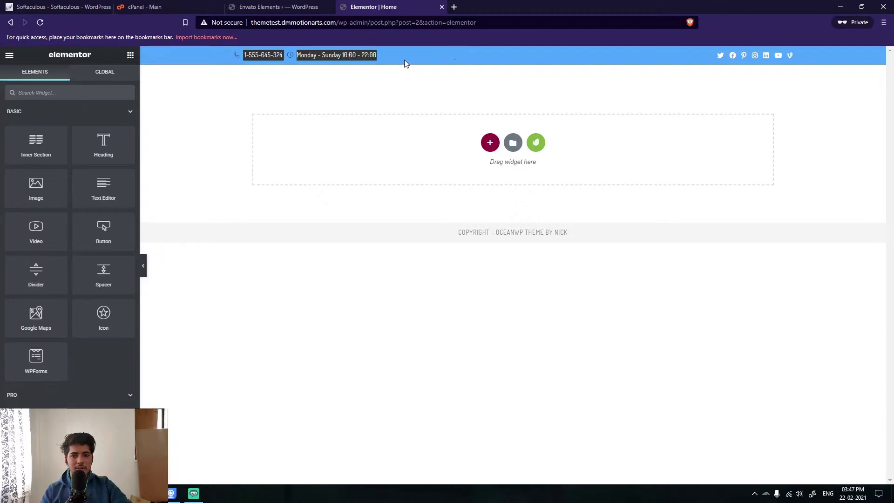
drag(658, 51, 264, 44)
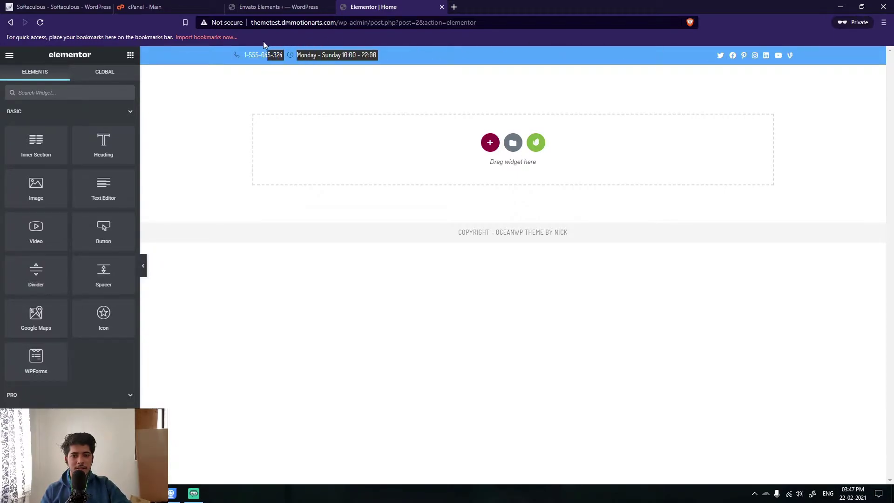
click(225, 55)
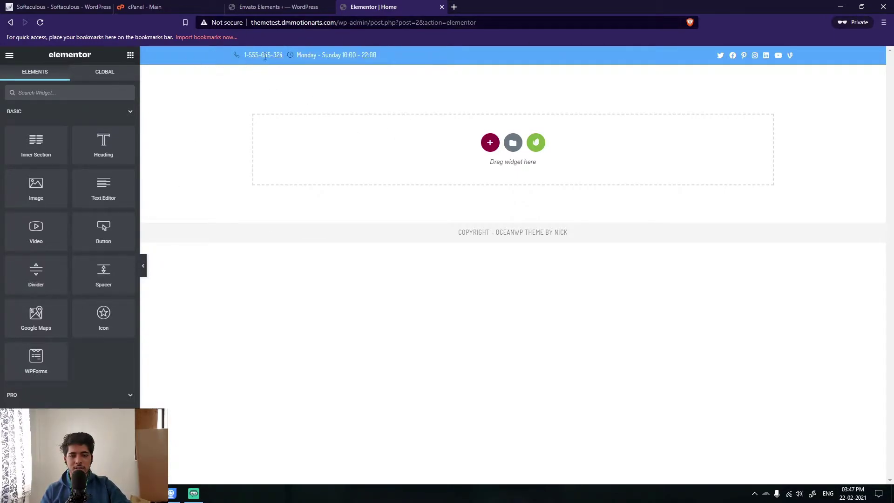
click(272, 7)
mouse_move(35, 333)
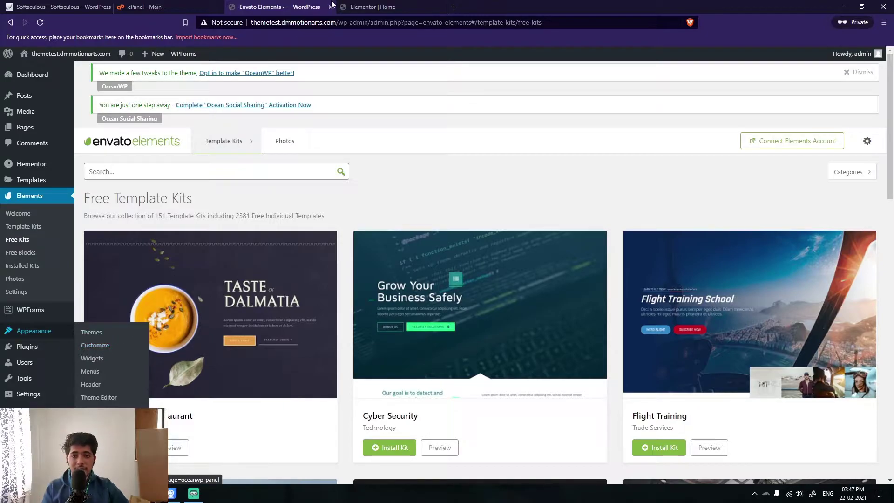
click(361, 4)
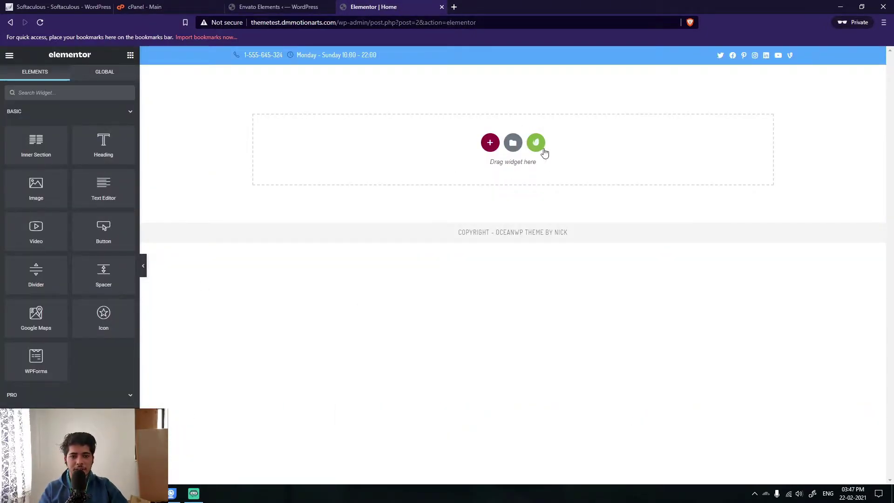
Browse Elementor's library of page templates by popularity, preview the Hero UI Kit and return to the library
click(513, 143)
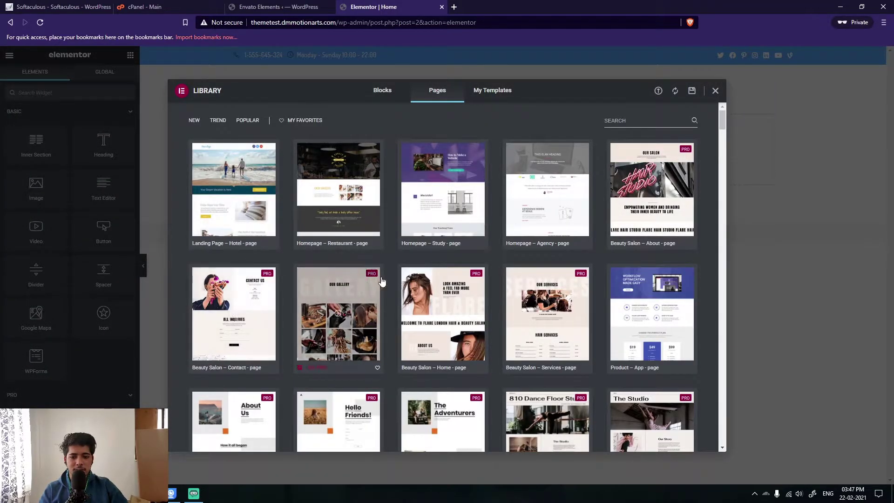
scroll(553, 289, down, 3)
scroll(338, 289, up, 3)
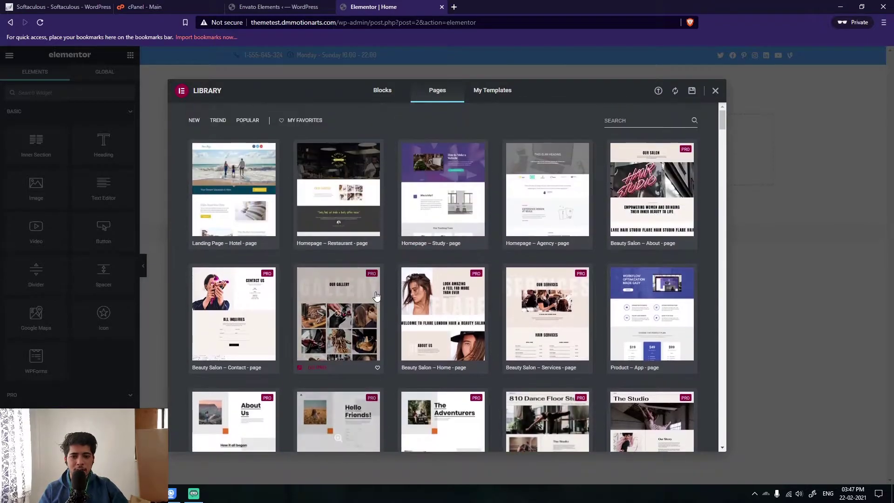
click(247, 121)
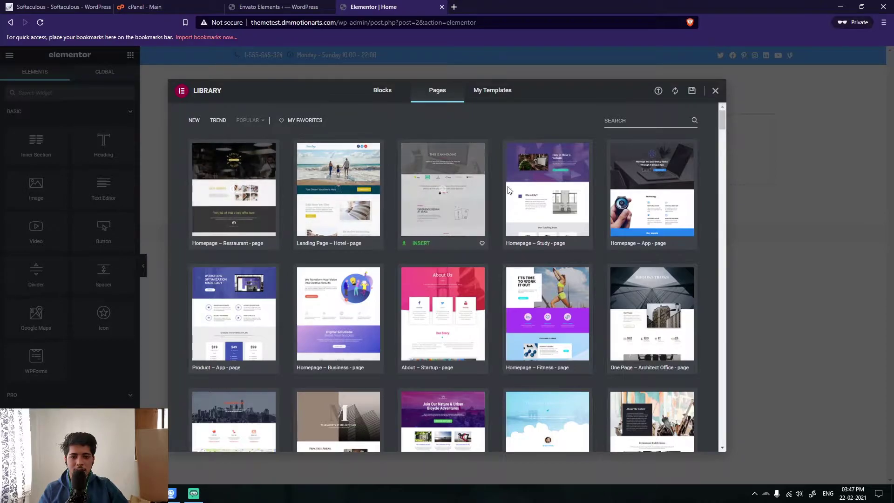
scroll(648, 319, down, 8)
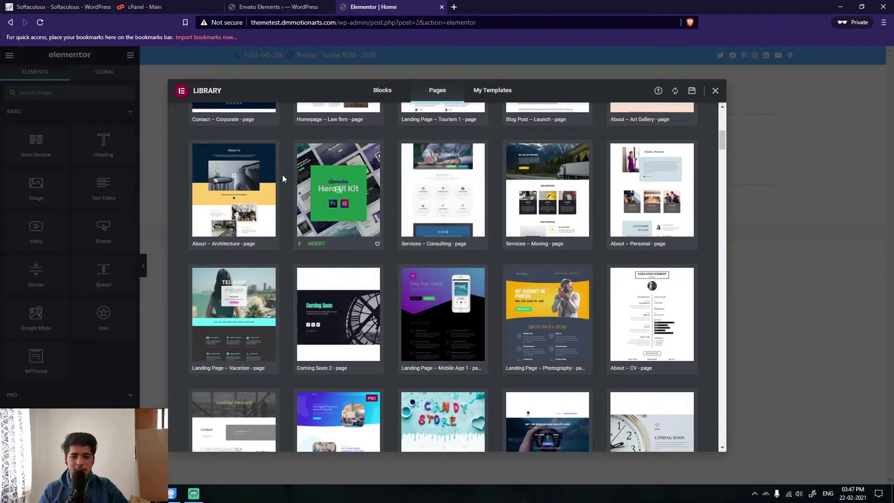
click(337, 195)
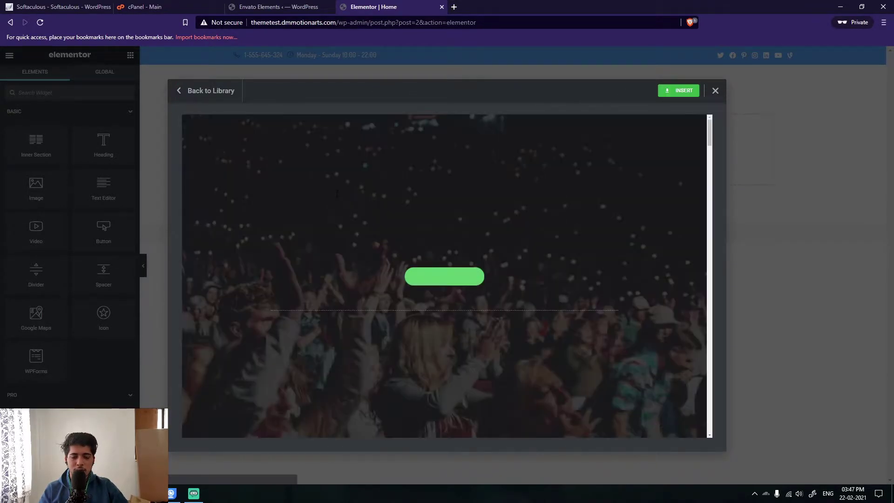
scroll(359, 271, down, 4)
scroll(356, 267, down, 10)
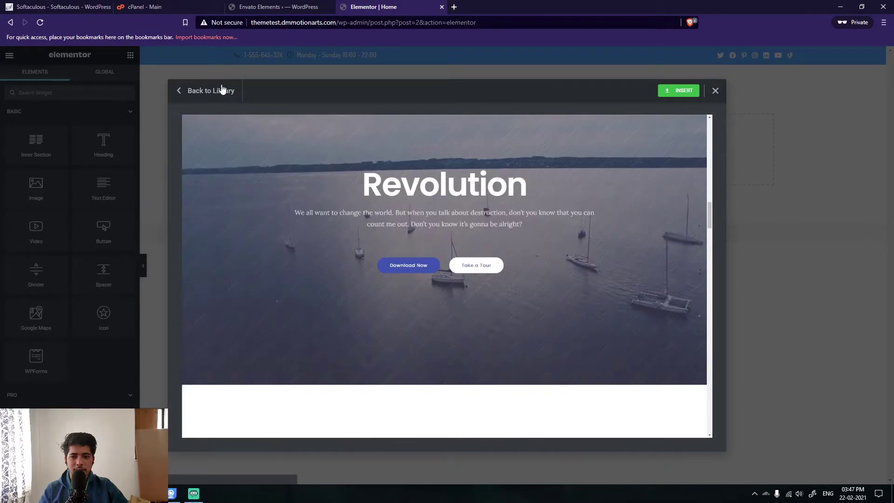
click(227, 95)
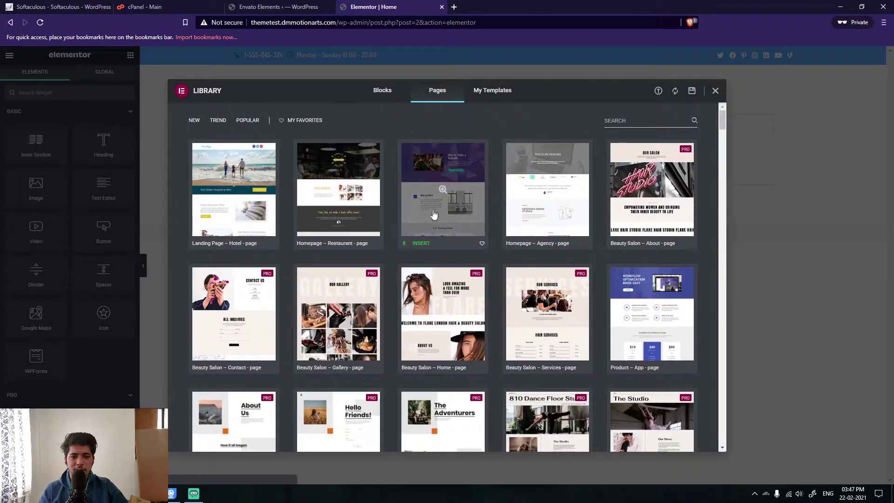
Try to insert the Homepage – Study page template from the Elementor library, and close the library
click(421, 244)
click(444, 254)
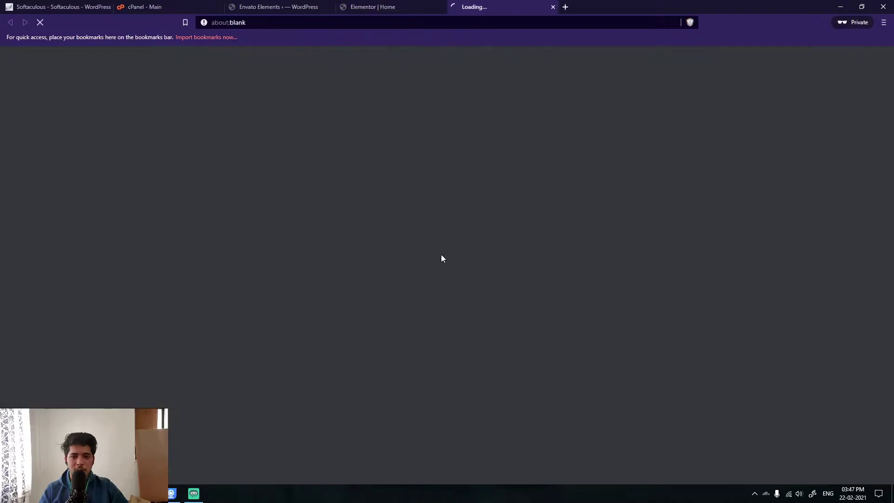
click(383, 7)
middle_click(501, 7)
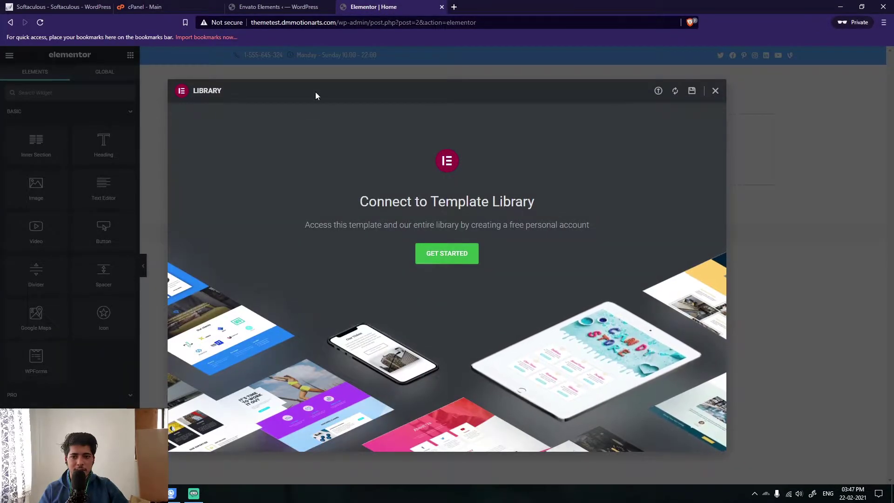
click(715, 92)
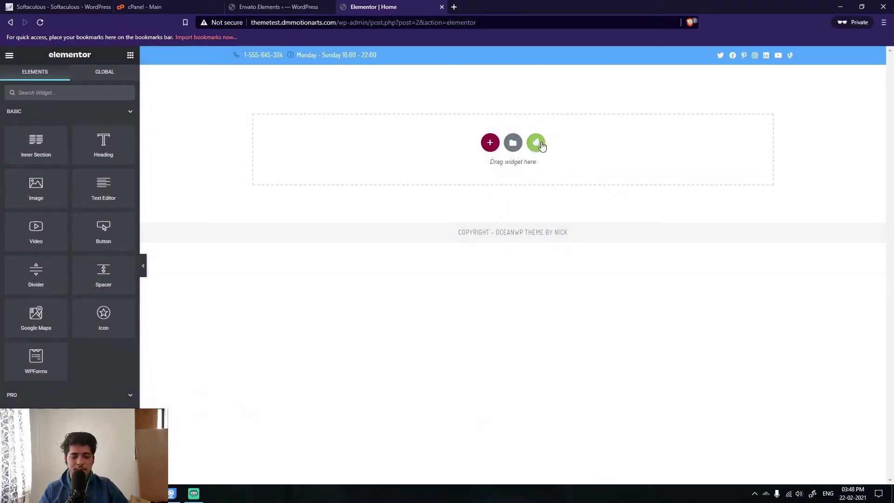
Open the Envato Elements free kits from the empty page area and look through the template kits
click(537, 143)
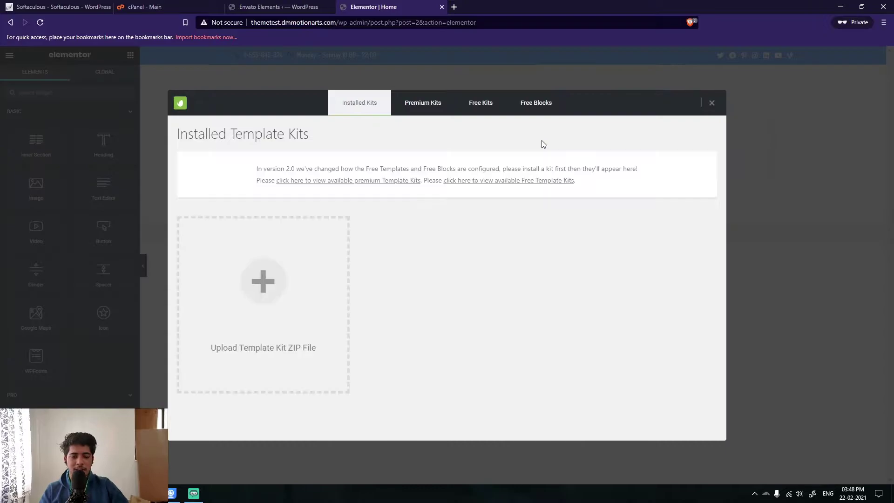
click(471, 107)
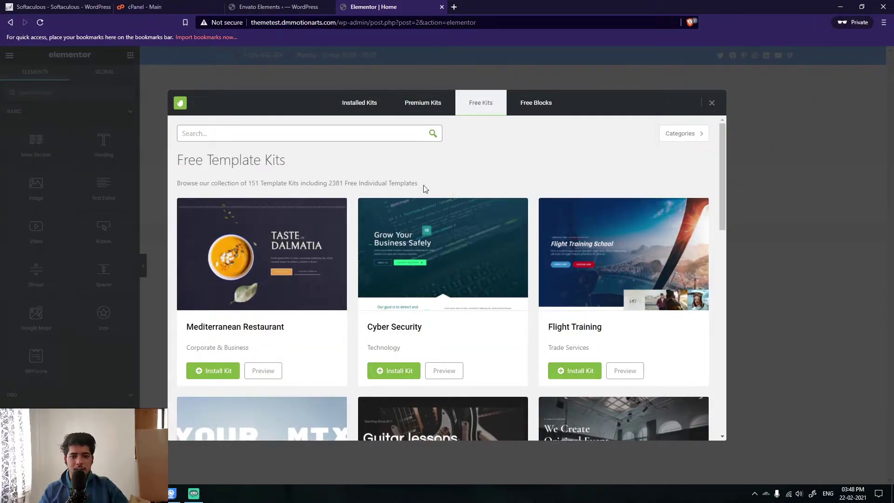
drag(328, 183, 423, 183)
scroll(252, 190, down, 4)
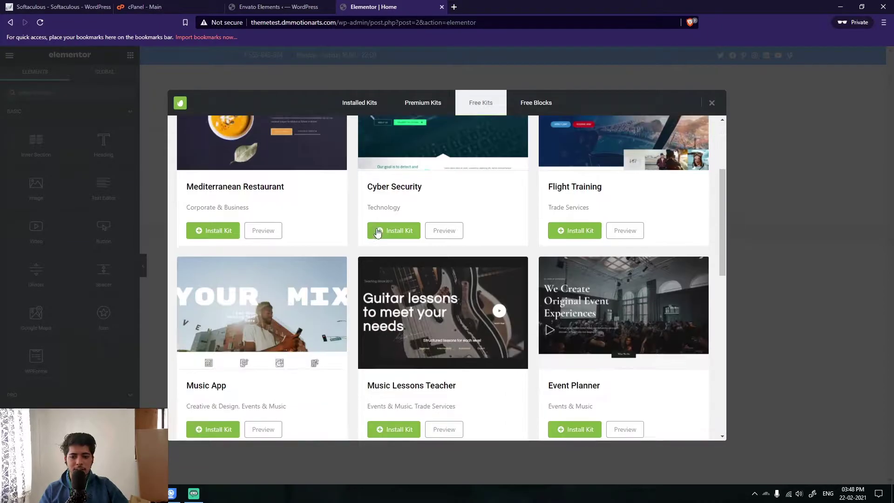
scroll(288, 249, up, 2)
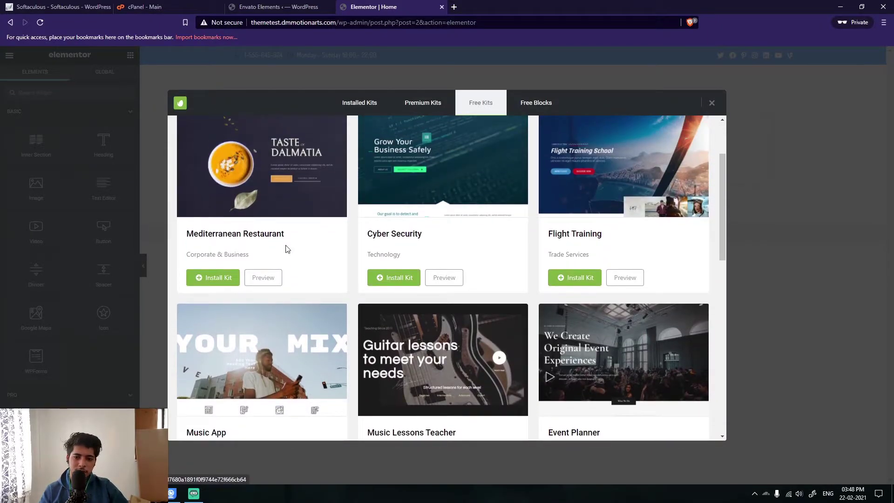
Preview the Mediterranean Restaurant kit and examine its Home 1 template from the hero down to the food menu
click(263, 278)
click(392, 7)
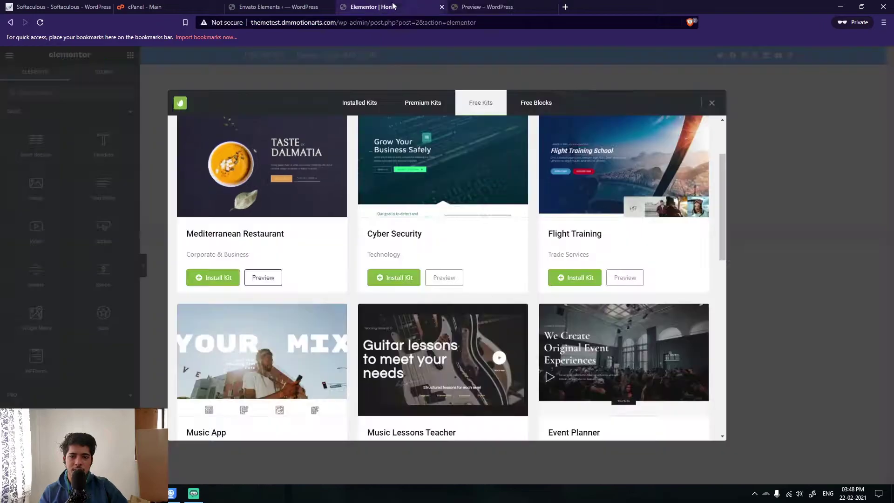
click(486, 7)
click(281, 258)
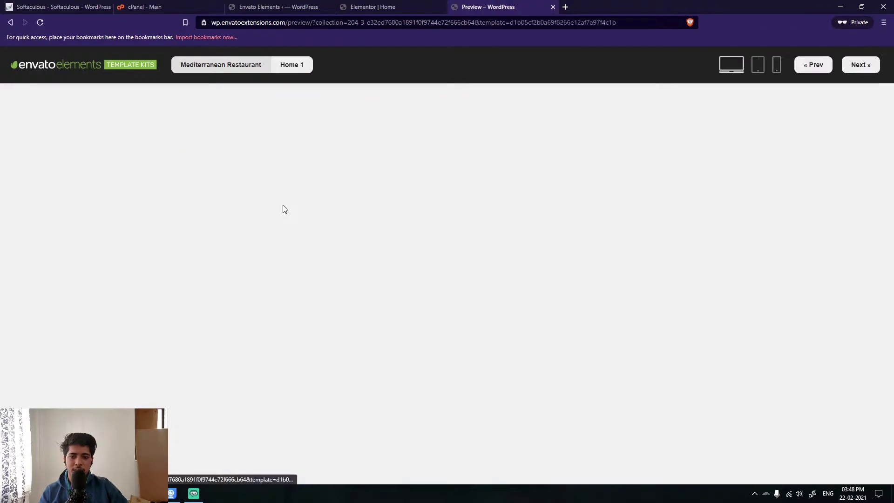
click(388, 7)
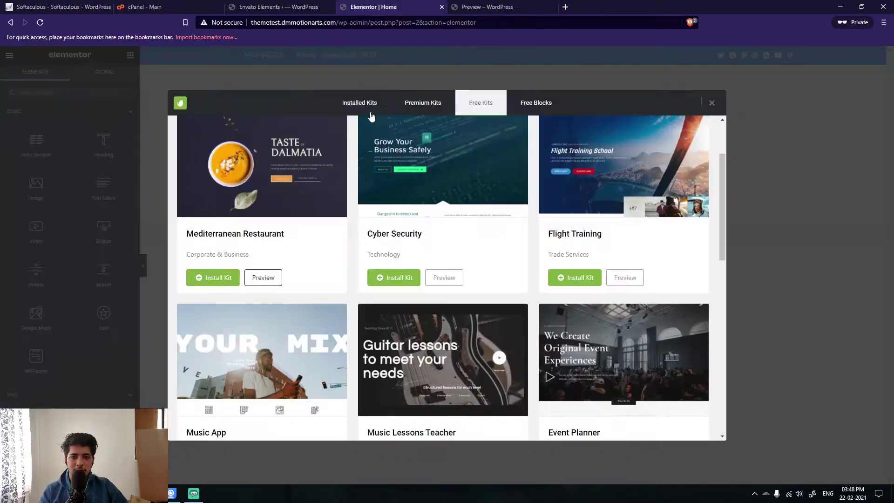
click(268, 278)
scroll(372, 279, down, 15)
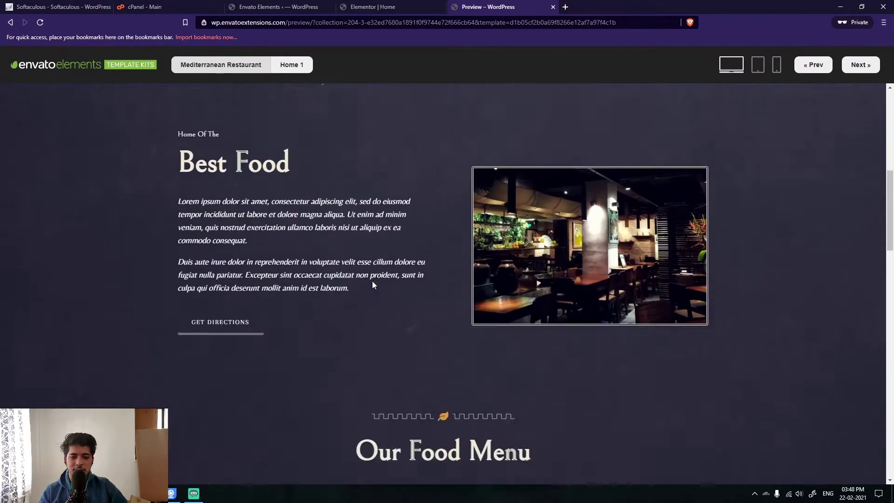
scroll(390, 320, up, 20)
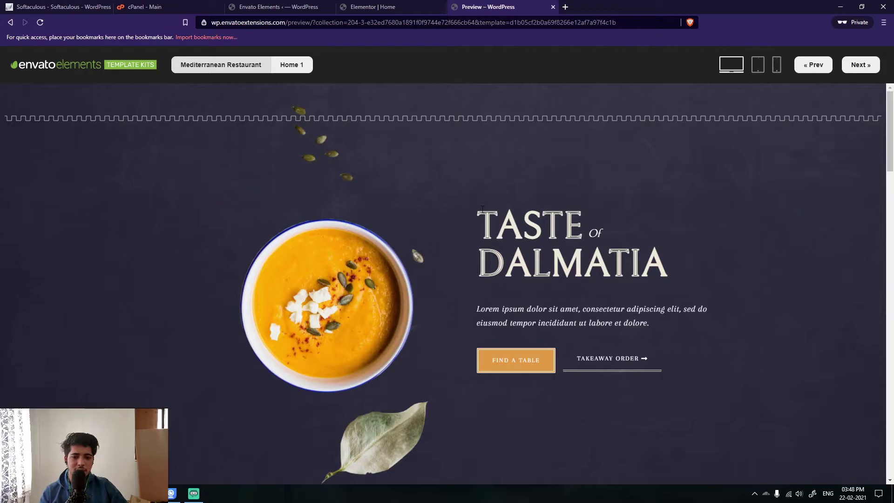
Examine the hero heading and its paragraph text in the Mediterranean Restaurant Home 1 preview
drag(476, 214, 671, 277)
click(681, 277)
drag(496, 310, 459, 314)
click(472, 292)
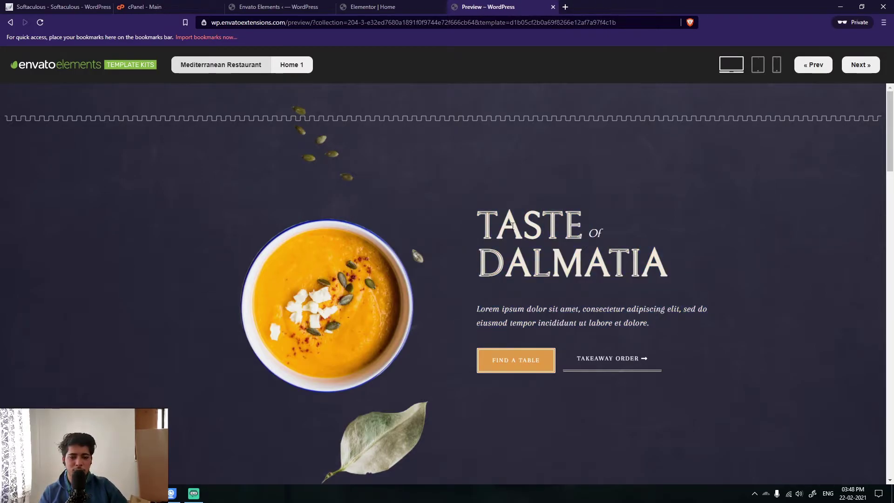
drag(479, 224, 740, 279)
click(675, 270)
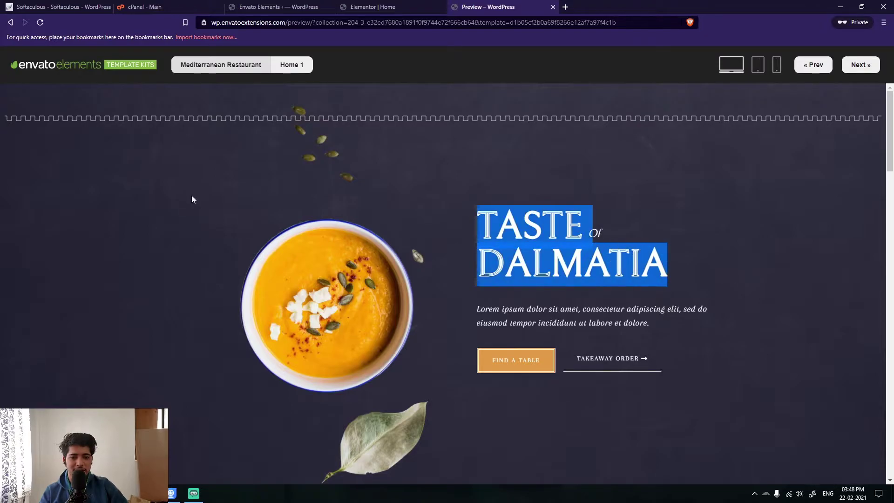
click(536, 255)
drag(499, 309, 615, 322)
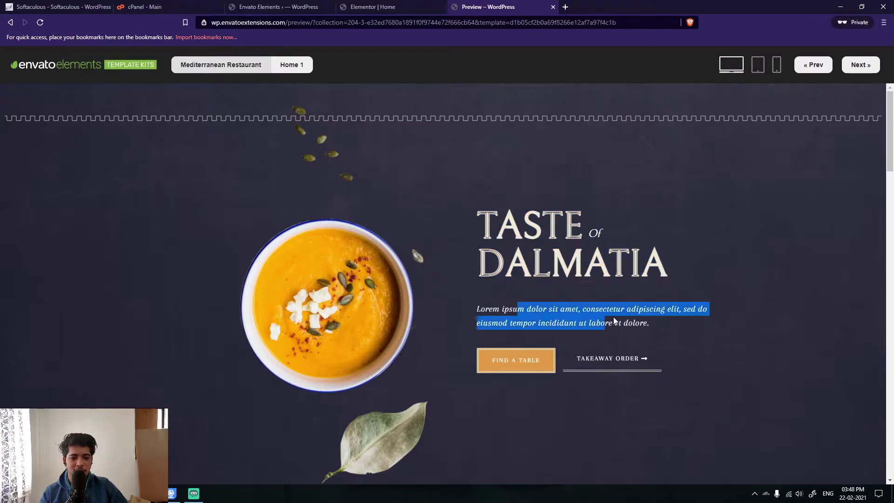
click(527, 336)
Examine the Best Food section of the Home 1 preview, highlighting its heading to inspect the lettering
scroll(526, 336, down, 5)
scroll(490, 313, down, 4)
scroll(299, 214, up, 2)
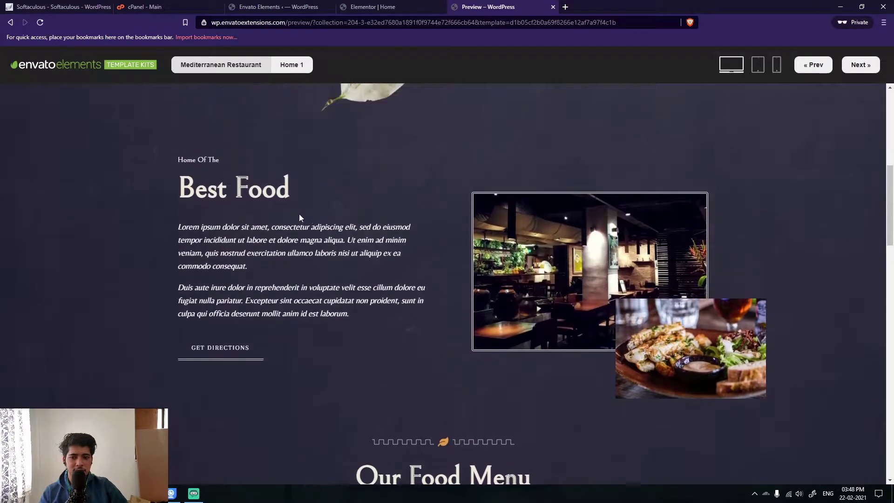
drag(190, 183, 325, 191)
click(325, 187)
drag(139, 184, 333, 183)
click(333, 185)
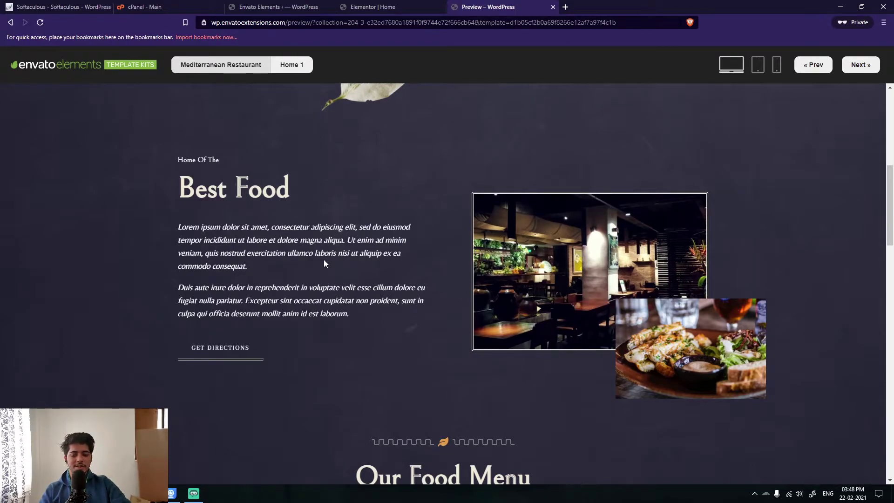
Inspect the Our Food Menu heading, skim the whole Home 1 page and close the preview
scroll(325, 264, down, 7)
scroll(329, 289, up, 2)
drag(355, 243, 558, 247)
click(558, 246)
scroll(547, 256, down, 1)
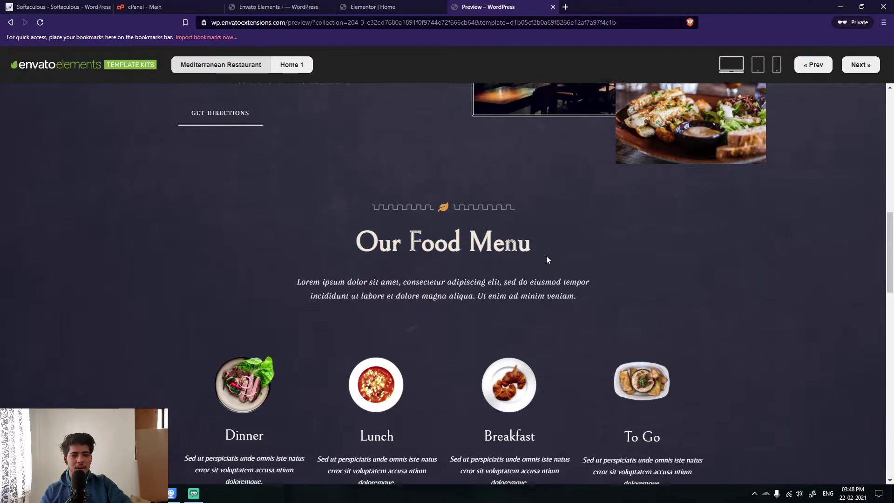
scroll(513, 270, down, 15)
scroll(428, 208, up, 20)
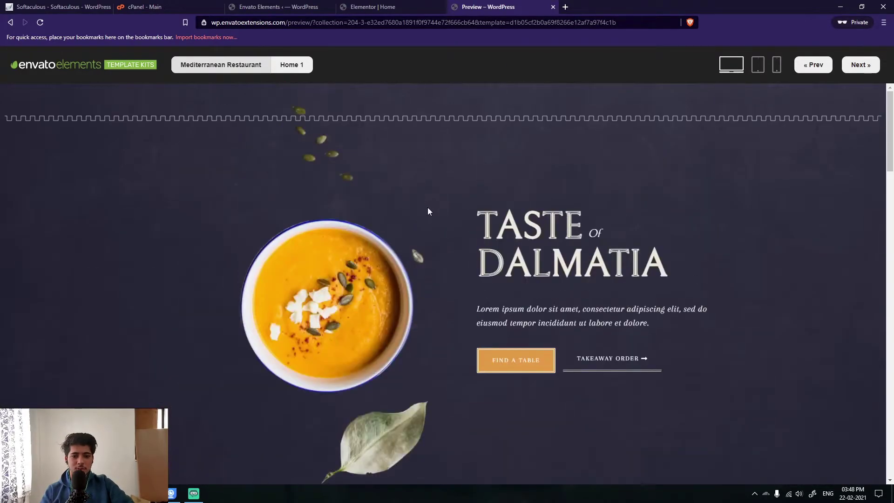
scroll(430, 211, down, 7)
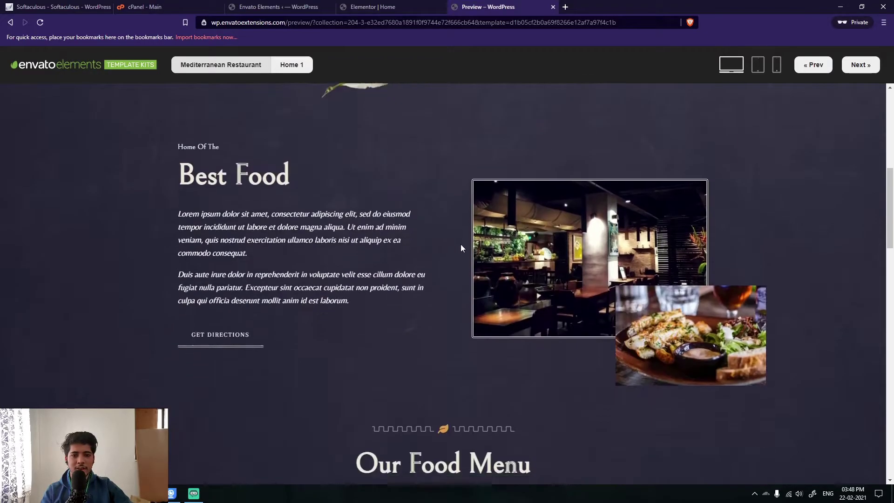
middle_click(509, 4)
Filter the free template kits by the Corporate & Business category
scroll(467, 244, up, 3)
click(697, 134)
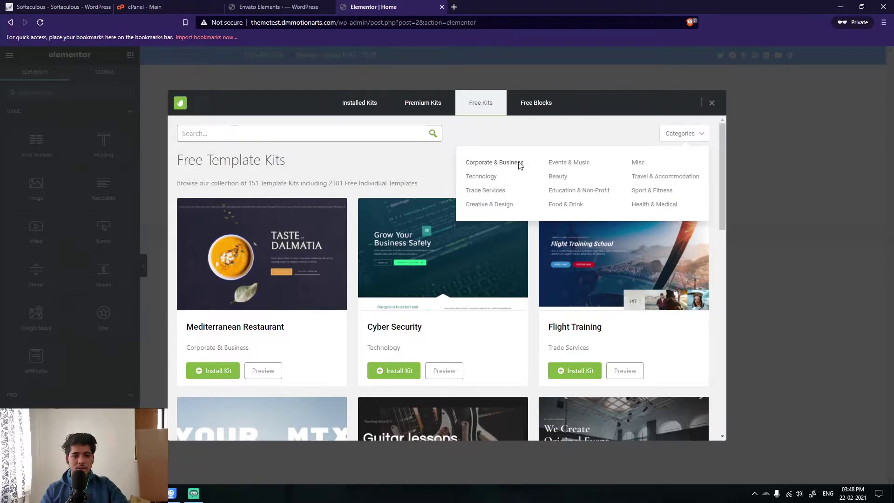
click(501, 167)
scroll(425, 308, down, 10)
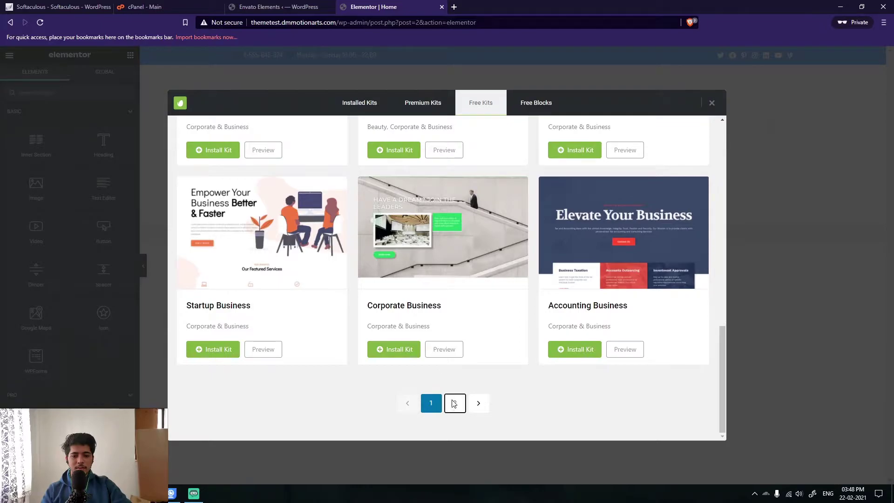
Look through the second page of Corporate & Business kits and return to the first page
click(454, 403)
scroll(401, 335, down, 7)
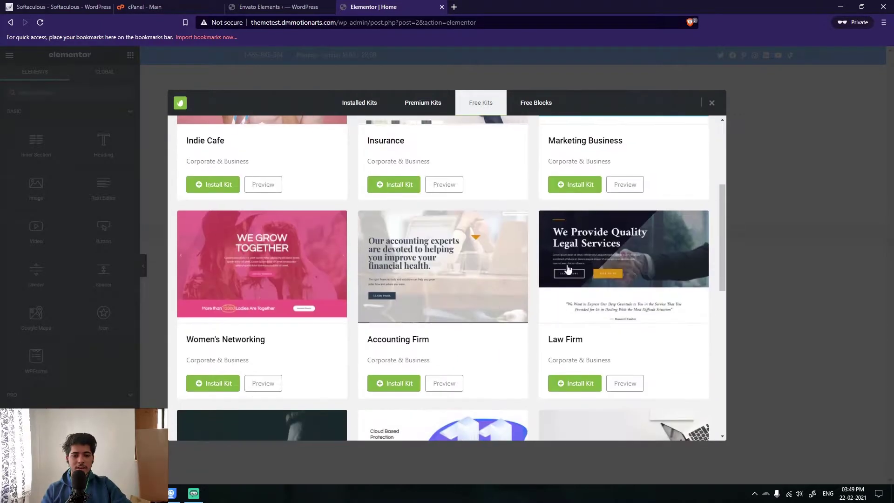
scroll(245, 220, down, 3)
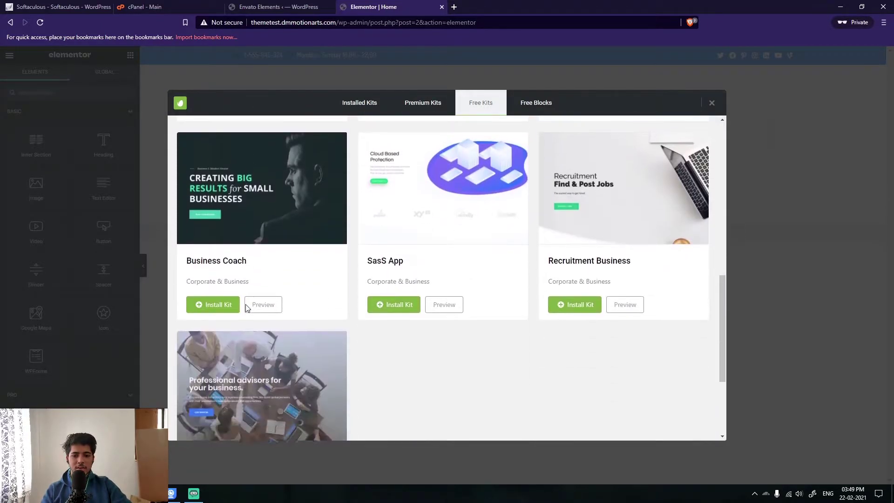
scroll(400, 266, down, 3)
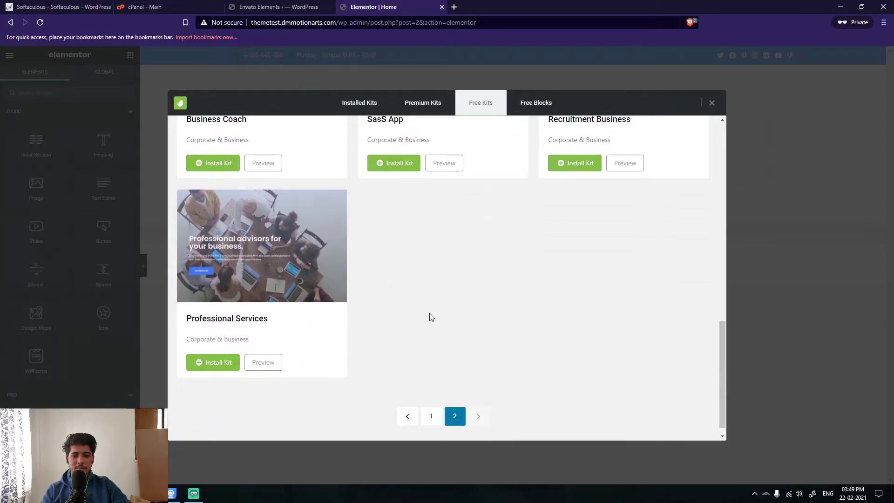
scroll(562, 271, up, 3)
scroll(463, 368, down, 4)
click(426, 399)
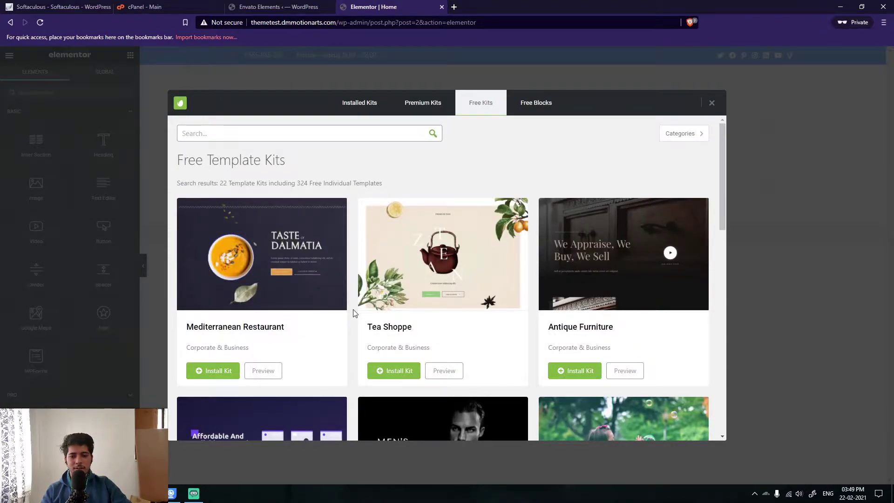
Locate the Handmade Fashion kit among the Corporate & Business results and preview its Home 1 template
scroll(354, 313, down, 5)
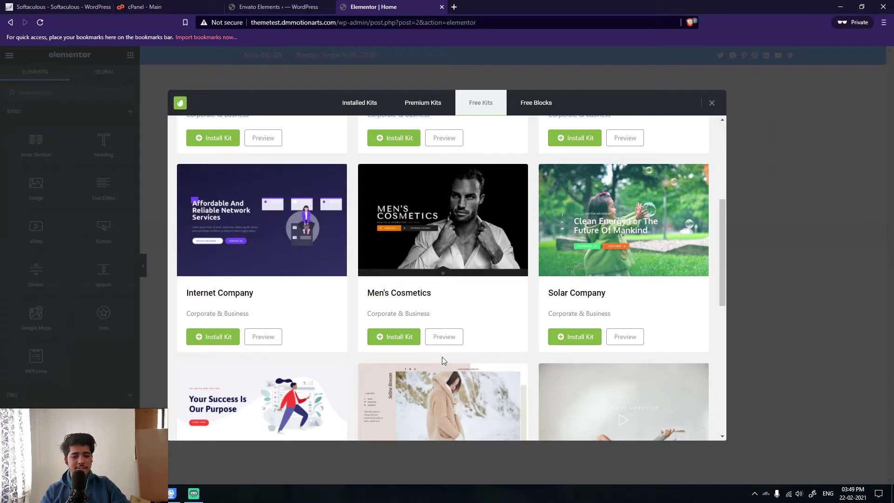
scroll(442, 357, down, 5)
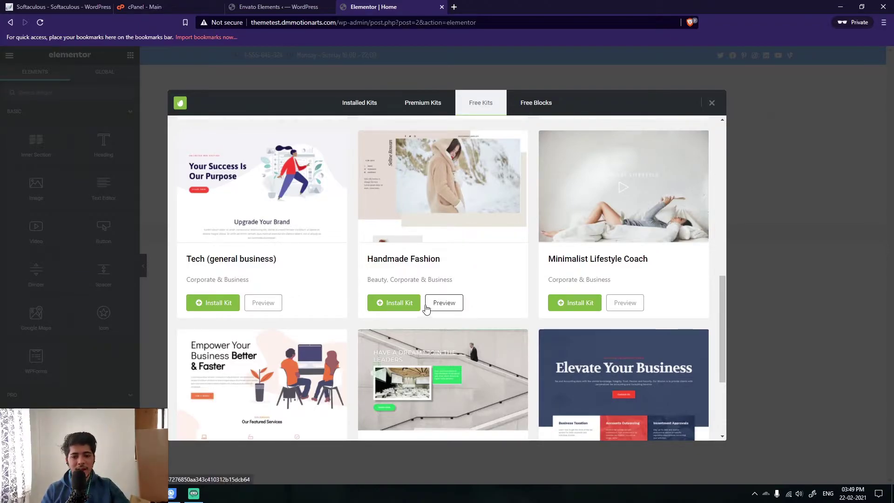
scroll(426, 308, up, 1)
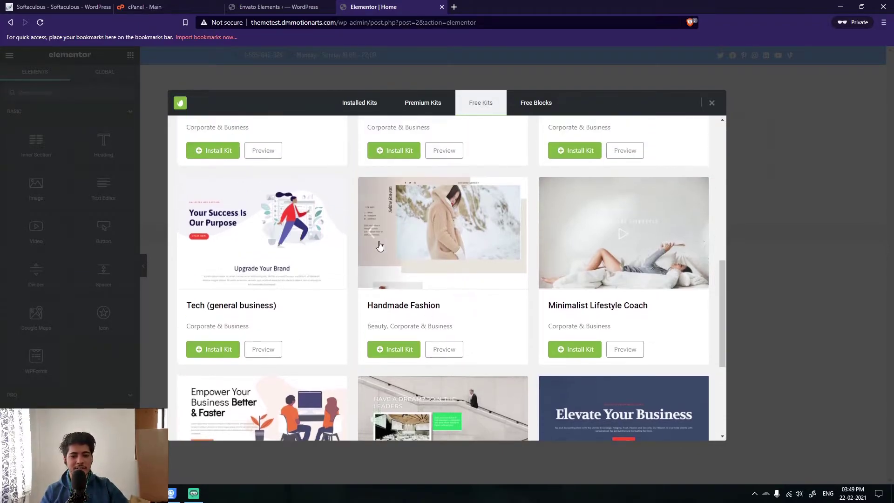
click(445, 353)
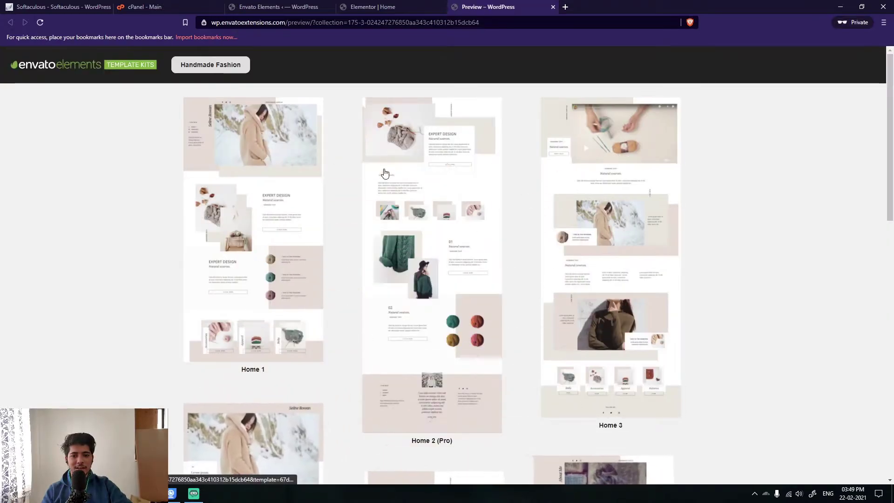
click(258, 227)
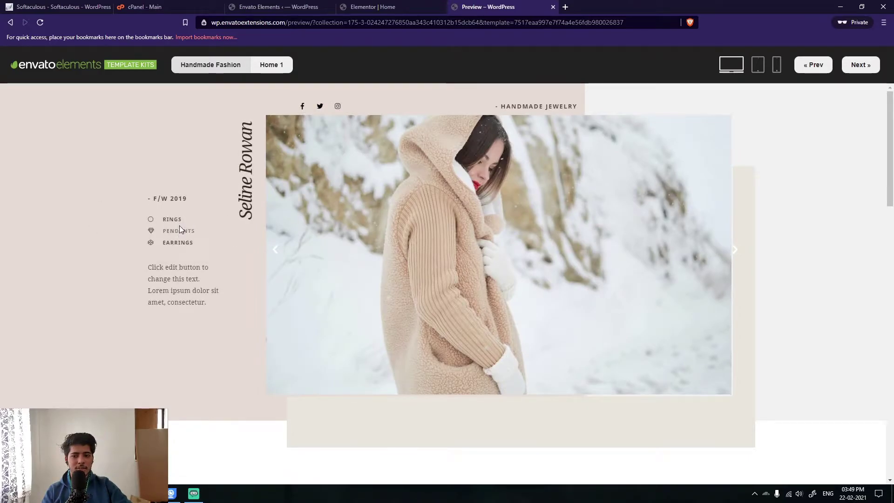
Examine the Handmade Fashion Home 1 template from the hero image down to the product categories and close the preview
scroll(365, 277, down, 3)
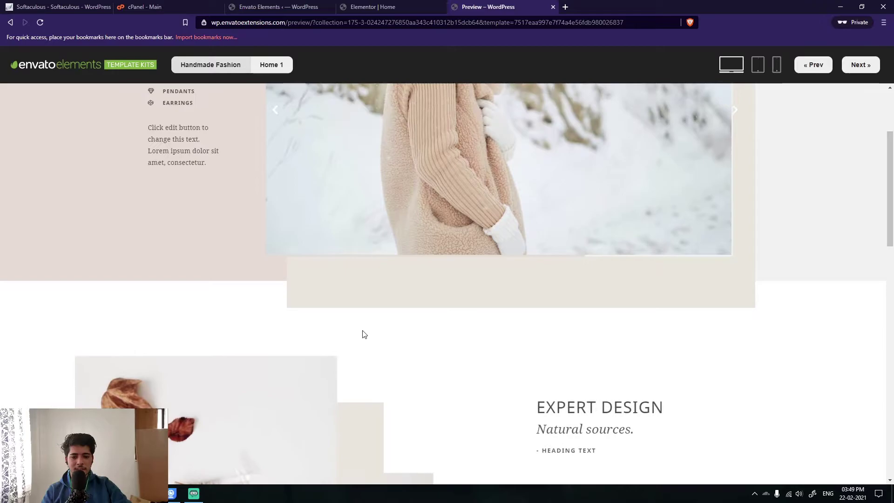
scroll(364, 334, up, 3)
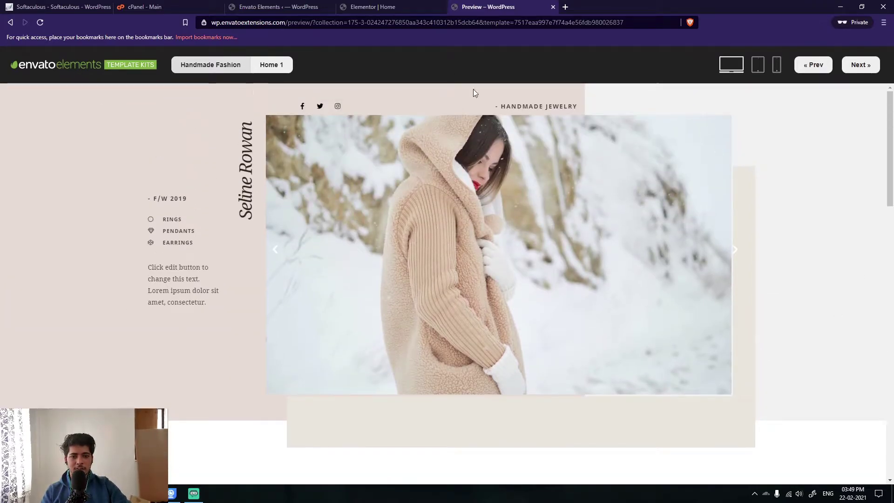
scroll(453, 252, down, 6)
scroll(453, 252, down, 3)
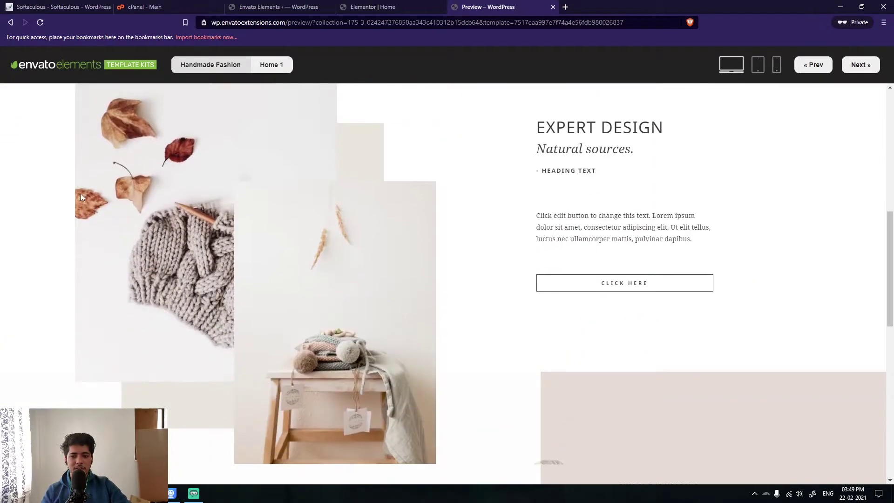
scroll(445, 231, down, 5)
scroll(535, 285, down, 5)
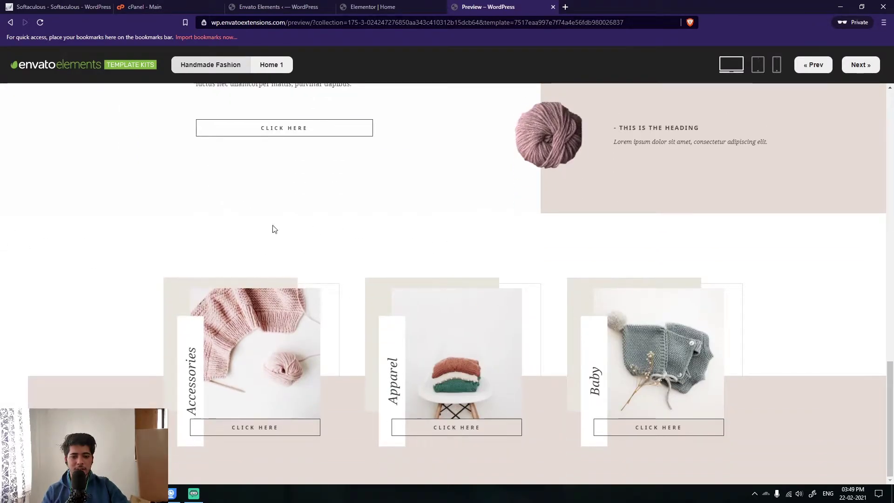
scroll(460, 387, up, 5)
scroll(459, 387, up, 2)
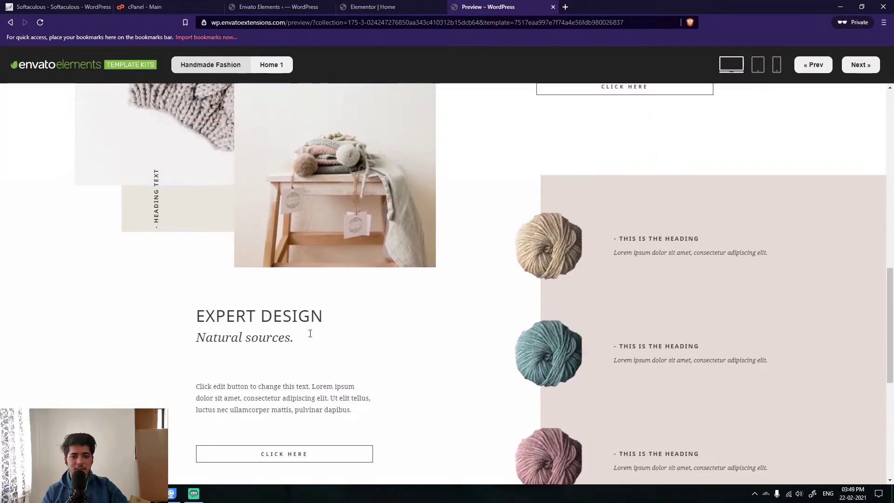
scroll(478, 308, up, 13)
middle_click(483, 5)
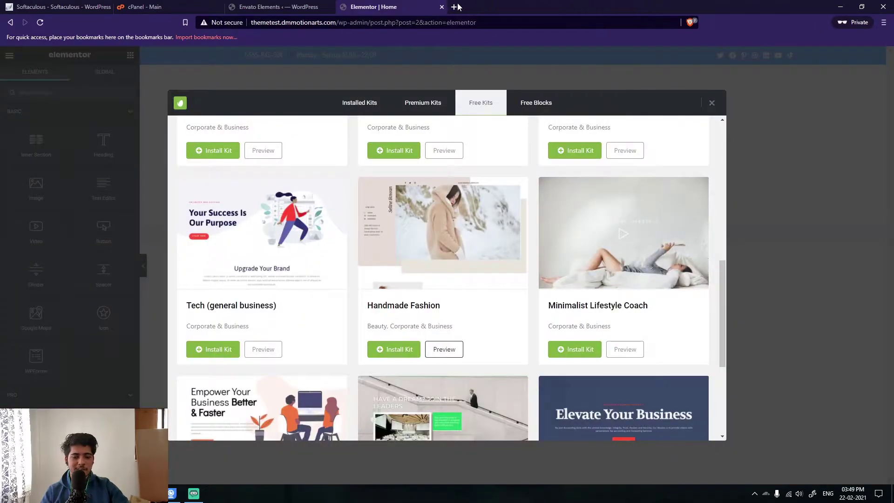
Install the Corporate Business kit from the free kits and open it to view its templates
scroll(336, 261, up, 3)
scroll(338, 262, down, 7)
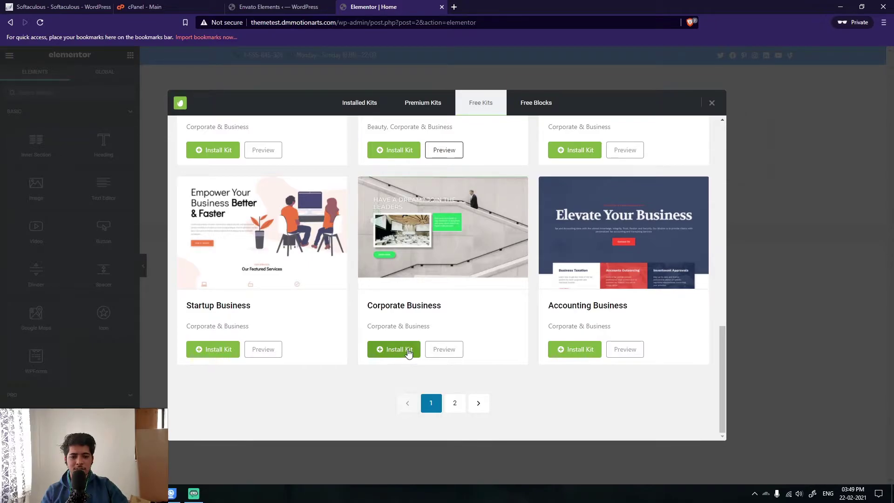
click(405, 353)
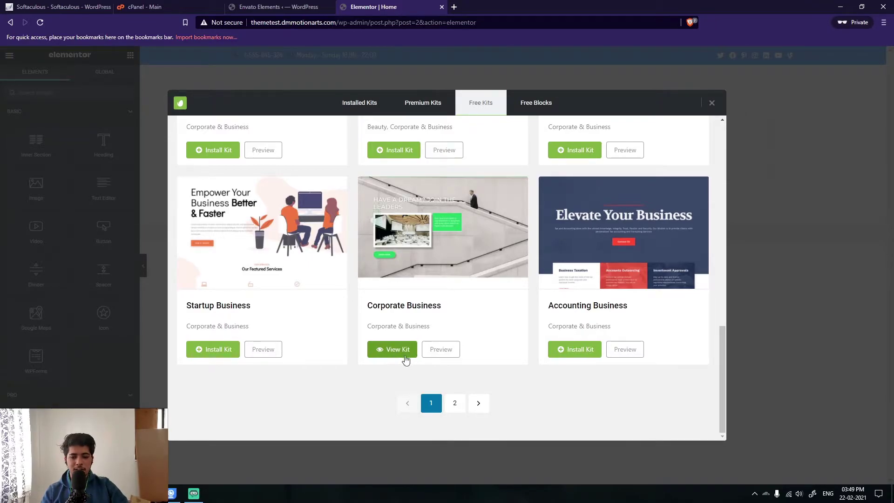
click(403, 355)
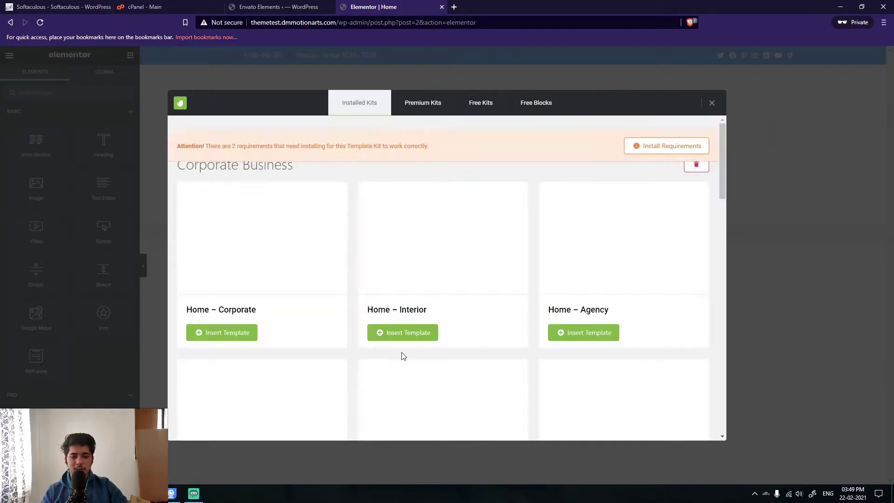
Reopen the Corporate Business kit from the list of installed kits and look through its page templates
click(352, 107)
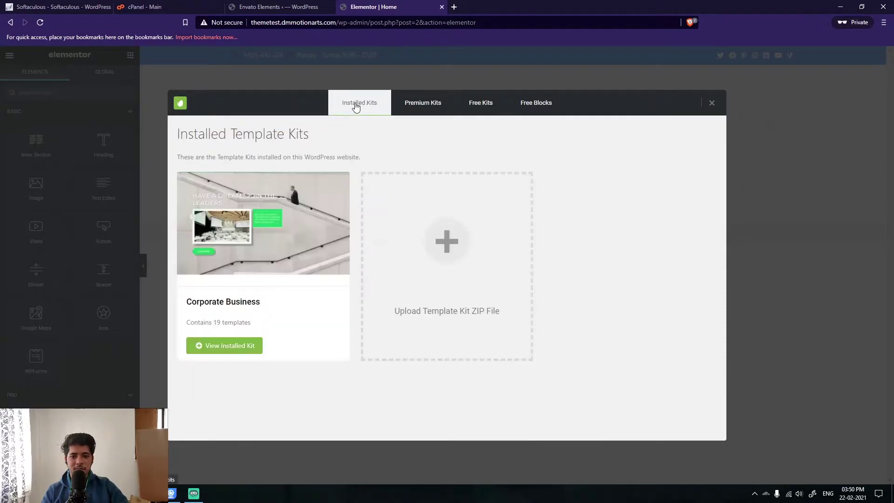
click(247, 346)
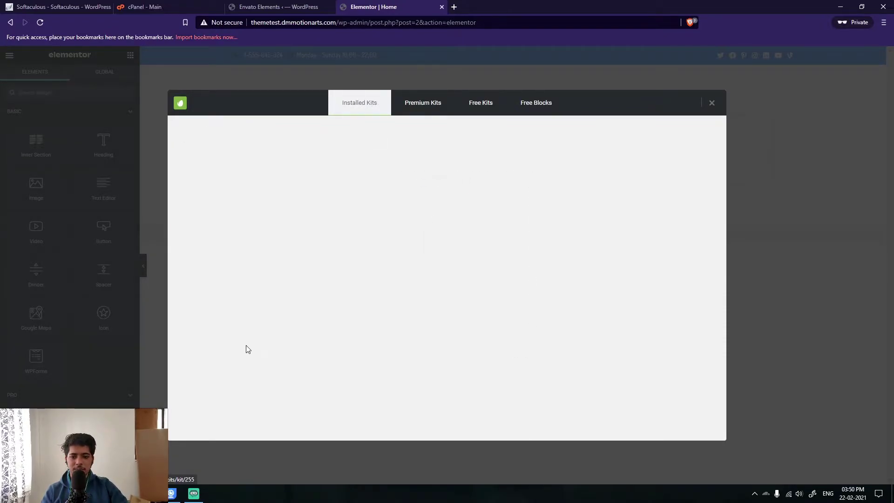
scroll(332, 310, down, 15)
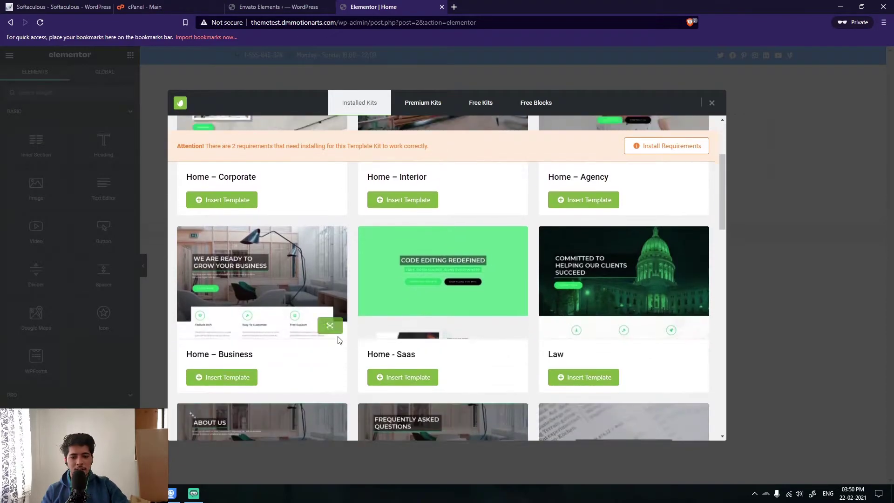
scroll(351, 330, down, 7)
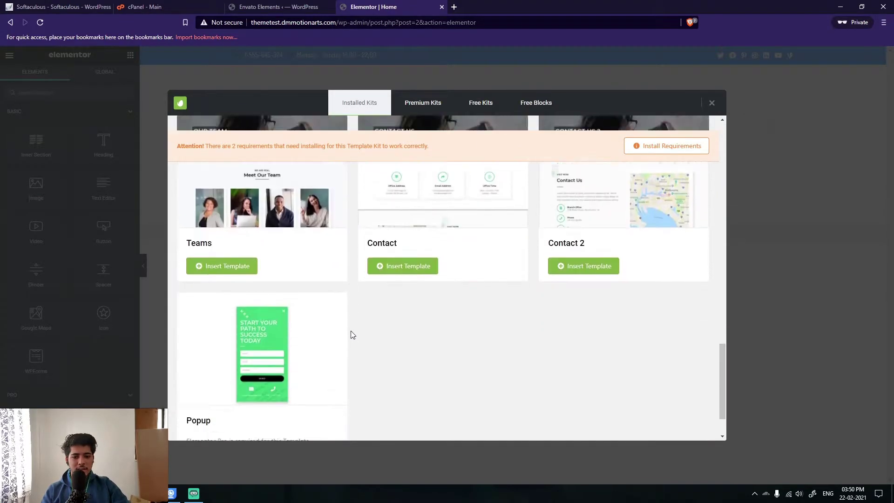
scroll(357, 343, up, 20)
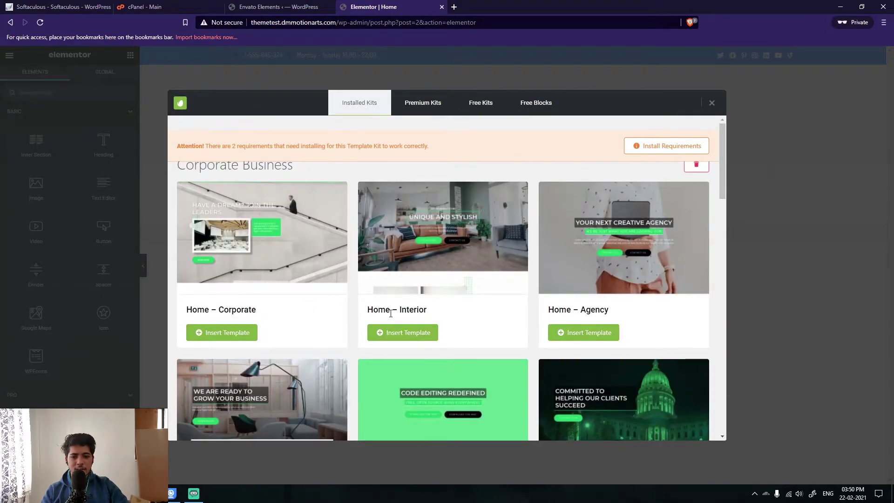
scroll(391, 314, down, 4)
scroll(296, 315, down, 2)
scroll(338, 328, up, 4)
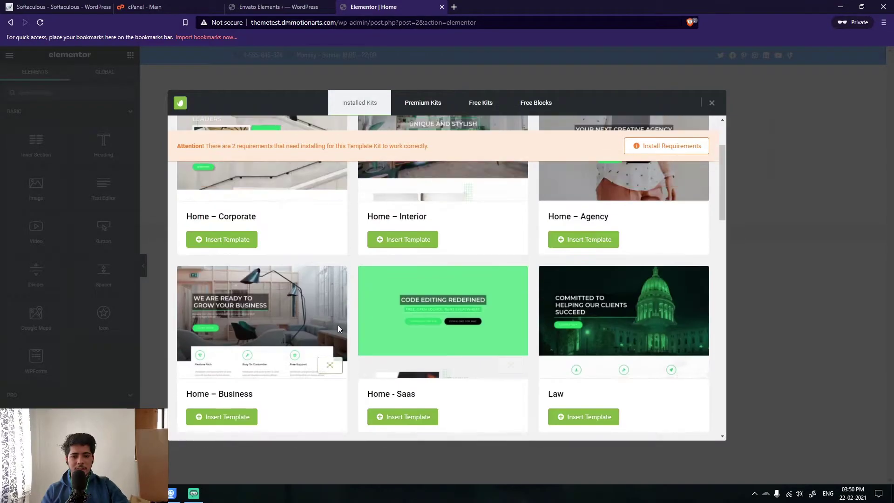
scroll(338, 329, down, 6)
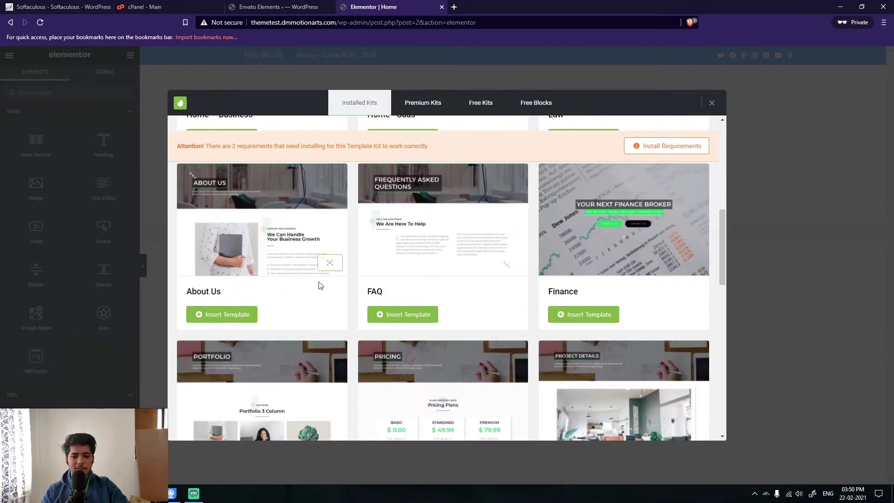
Look through the Corporate Business kit's templates and ignore the Elementor Pro requirement for the Popup template
scroll(525, 282, down, 13)
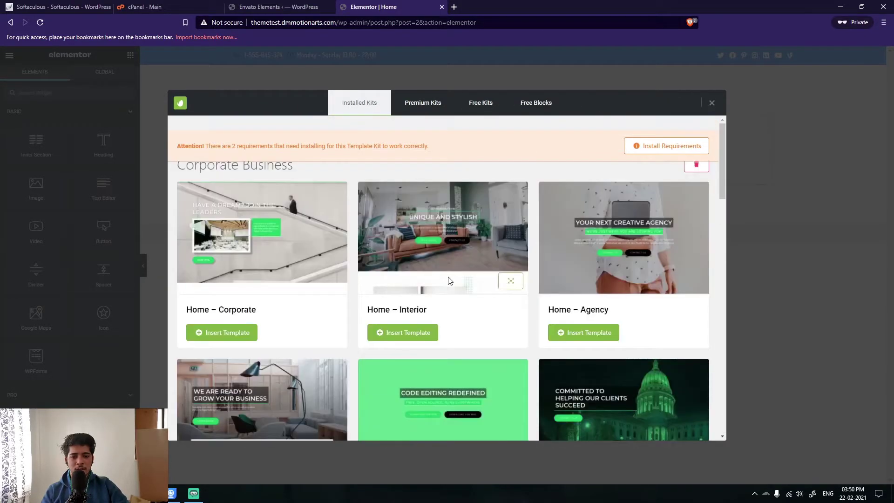
scroll(480, 278, down, 5)
scroll(523, 286, down, 7)
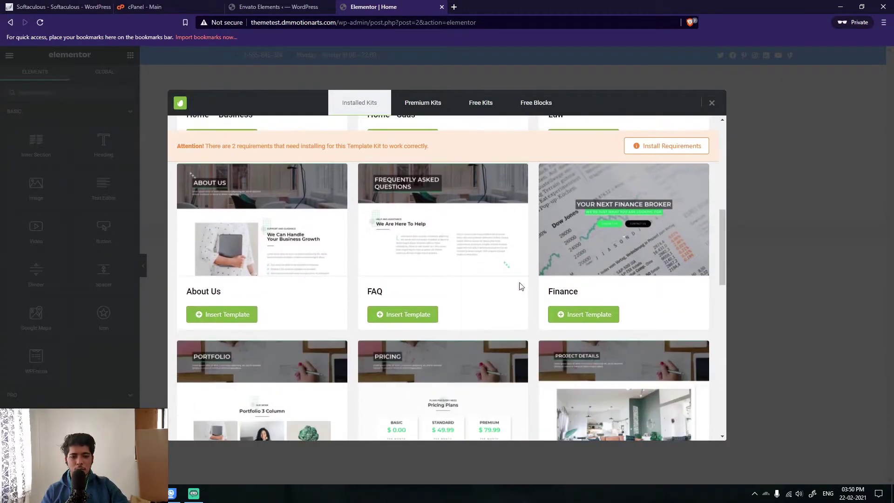
scroll(359, 284, down, 2)
scroll(359, 284, down, 8)
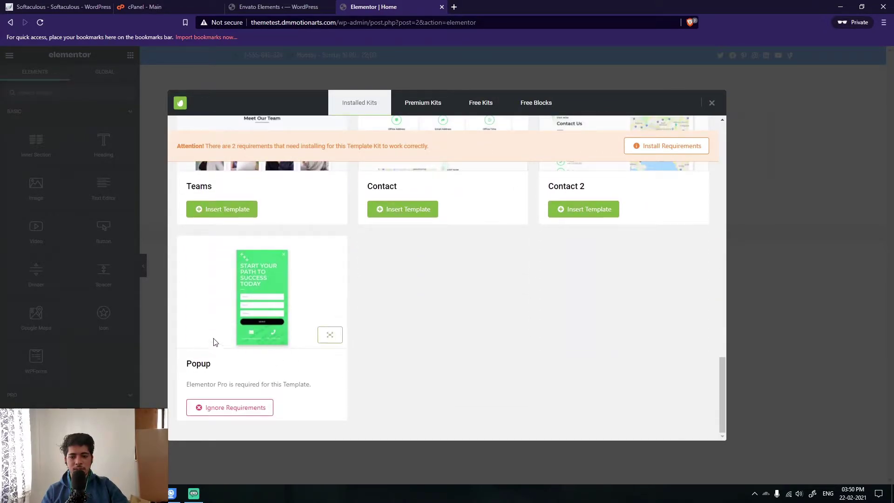
mouse_move(240, 286)
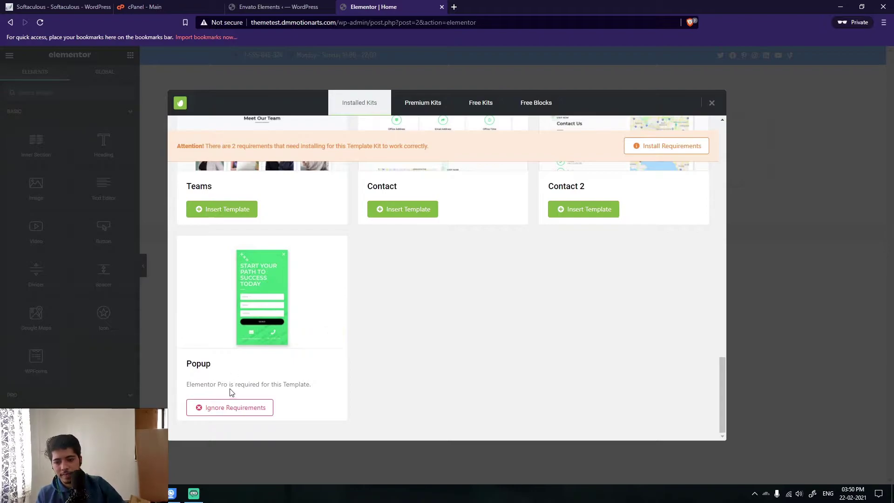
drag(223, 386, 311, 386)
click(291, 391)
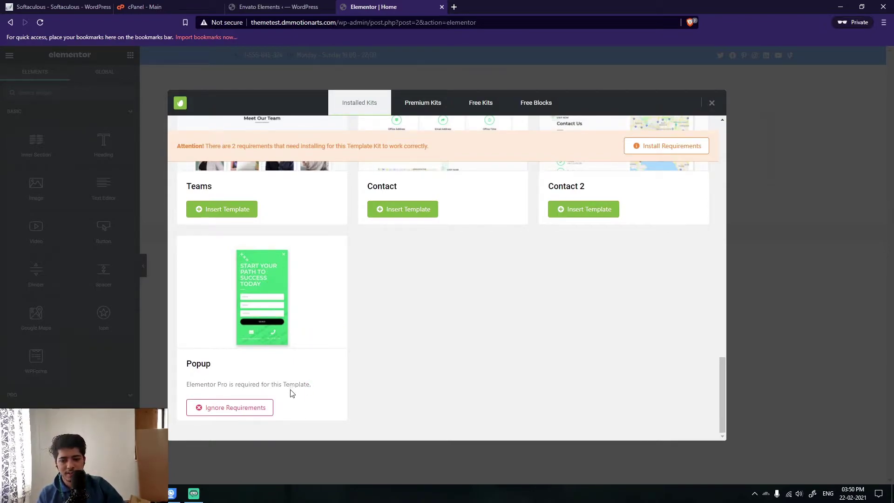
click(227, 408)
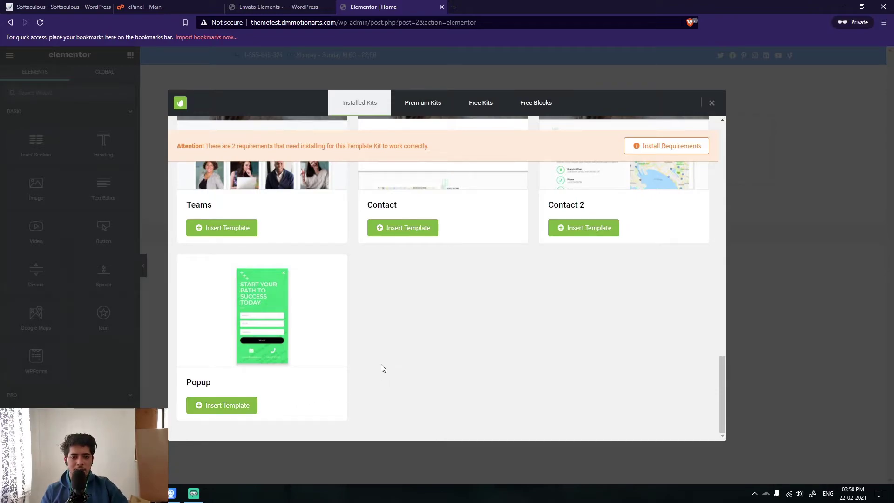
Preview the Popup template and close its preview
scroll(323, 397, down, 1)
click(330, 354)
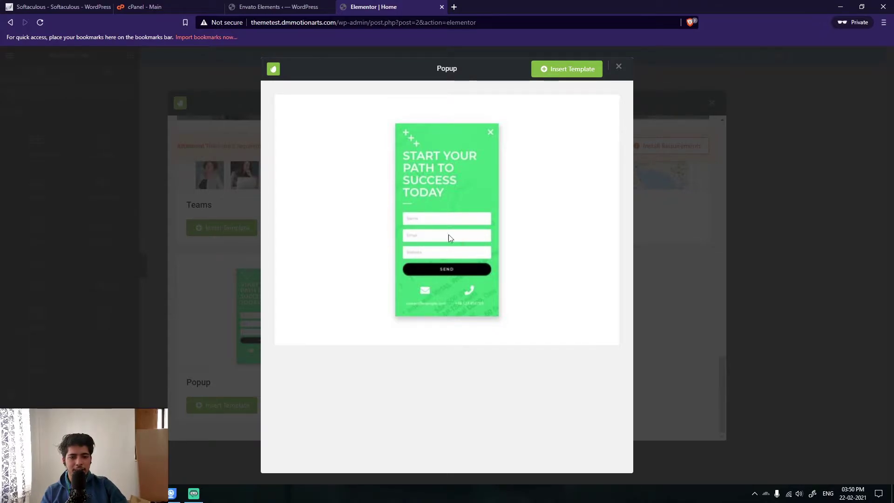
click(619, 69)
scroll(465, 308, up, 15)
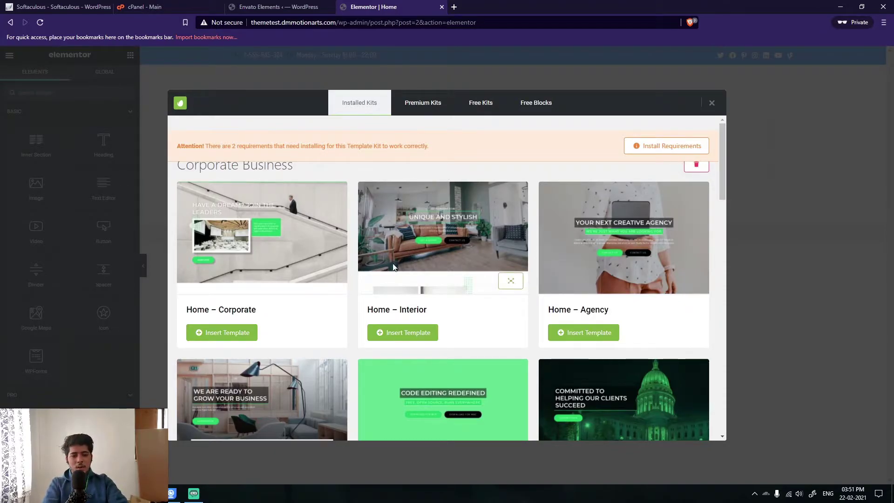
Compare the kit's home page templates and preview Home – Business
scroll(386, 284, down, 4)
scroll(366, 317, up, 4)
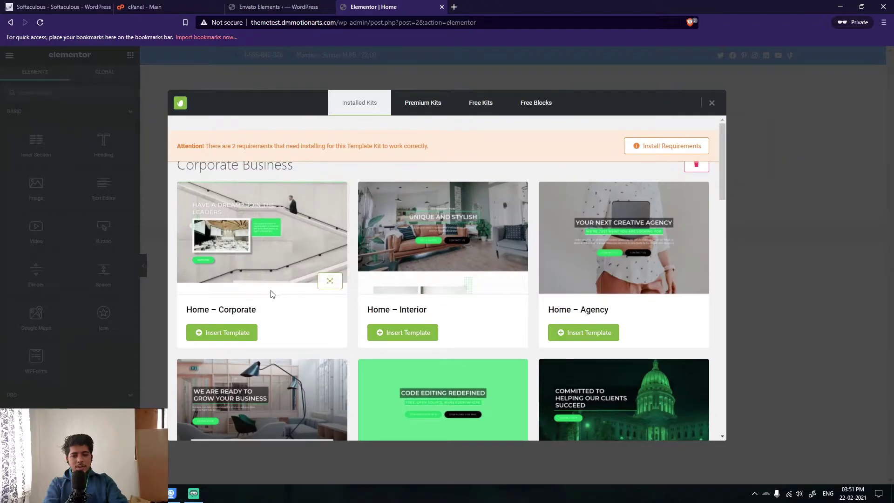
scroll(240, 319, down, 3)
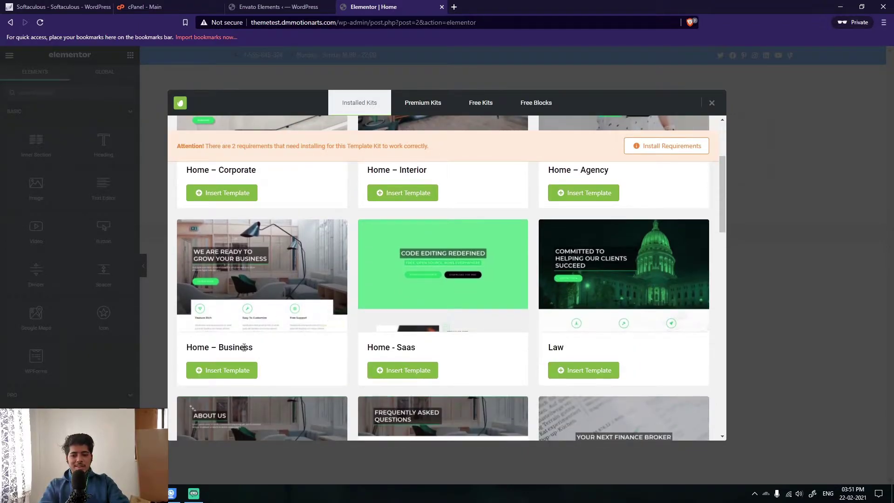
scroll(359, 326, up, 3)
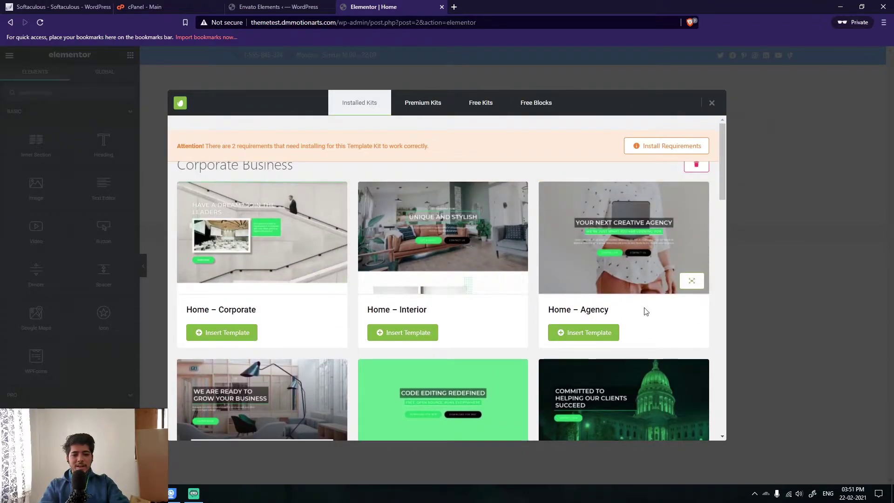
scroll(644, 309, down, 4)
click(331, 276)
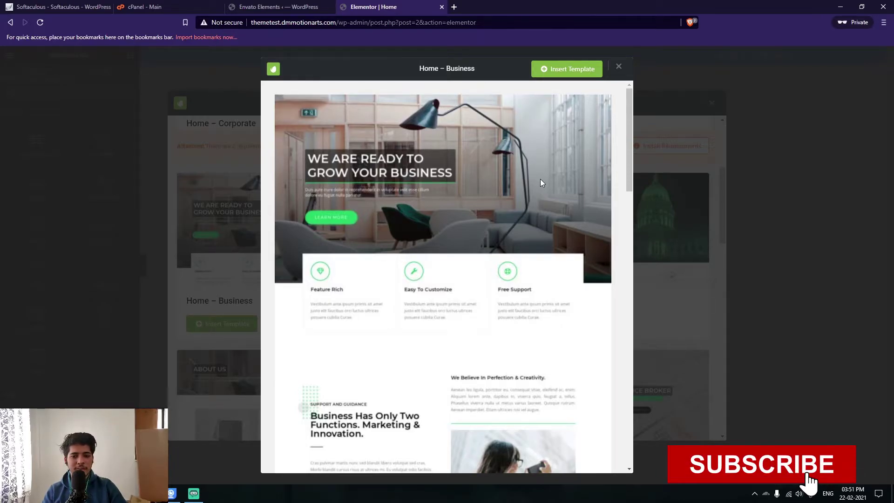
Examine the Home – Business preview from the hero image down to the client logos and insert the template into the page
scroll(469, 184, down, 3)
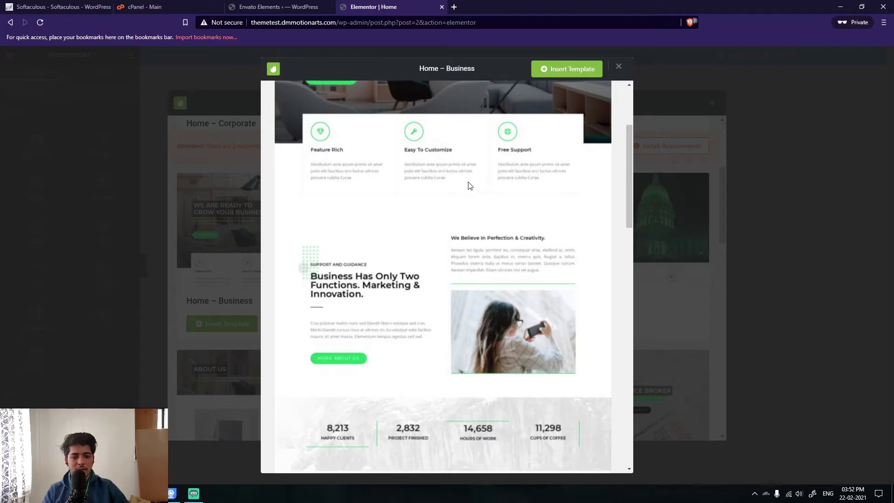
scroll(470, 186, down, 10)
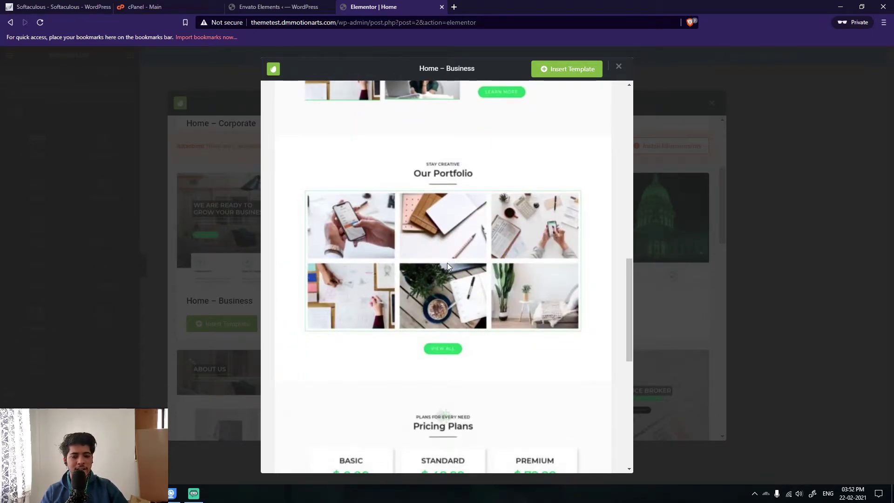
scroll(445, 289, down, 8)
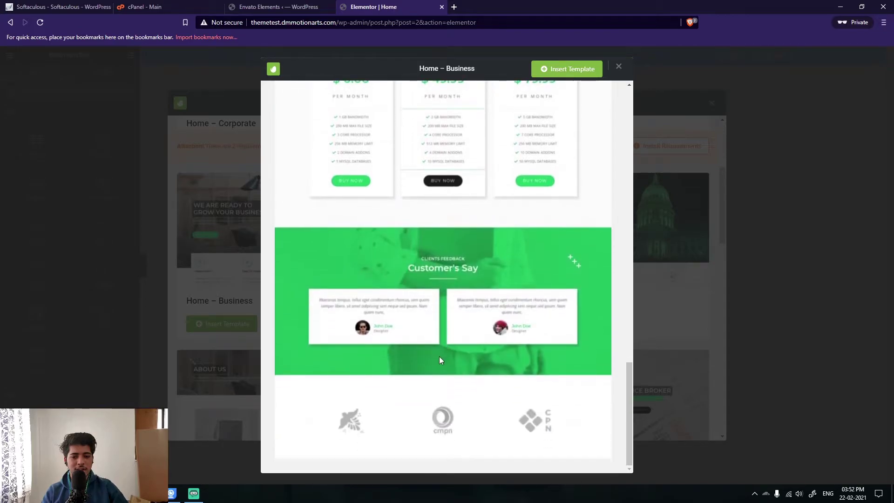
scroll(440, 356, up, 20)
scroll(472, 281, down, 5)
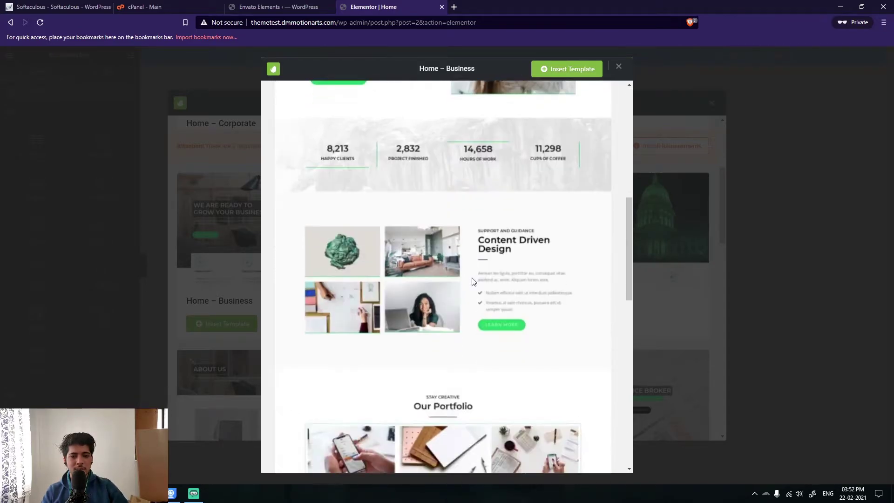
scroll(472, 281, down, 10)
scroll(451, 399, up, 20)
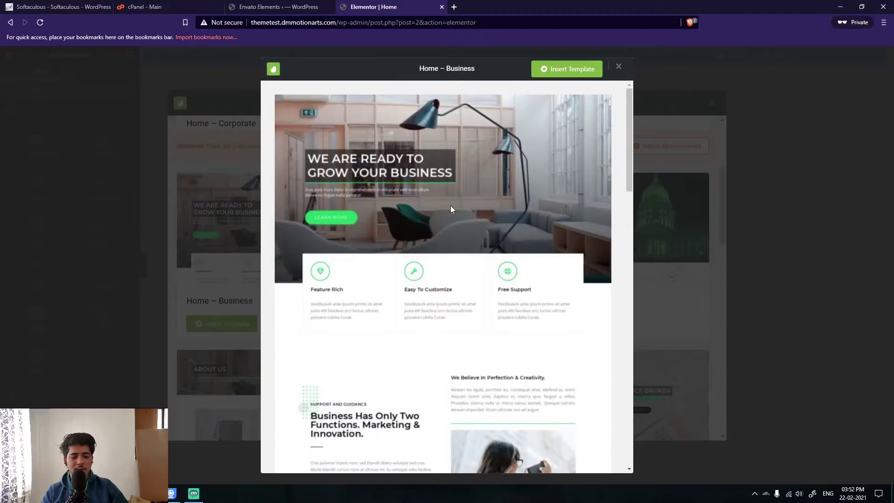
scroll(451, 210, down, 10)
click(562, 69)
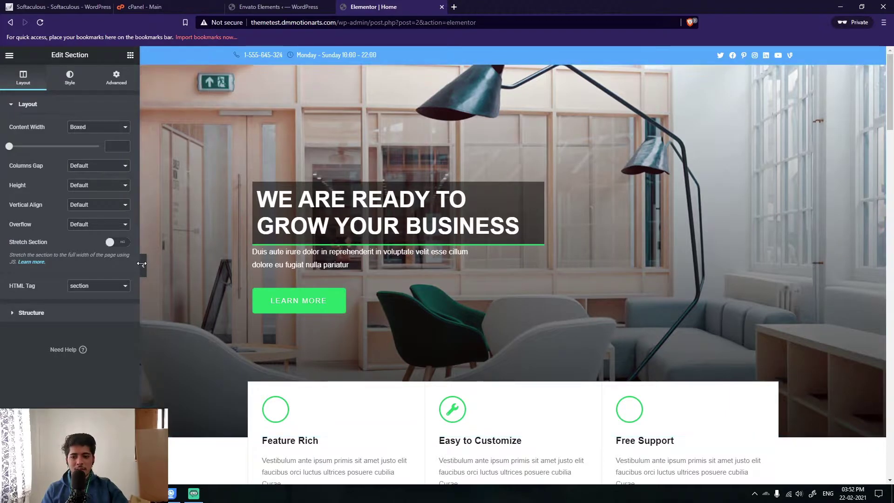
Collapse the editing sidebar, examine the inserted home page down to the client logos, and restore the sidebar
click(144, 268)
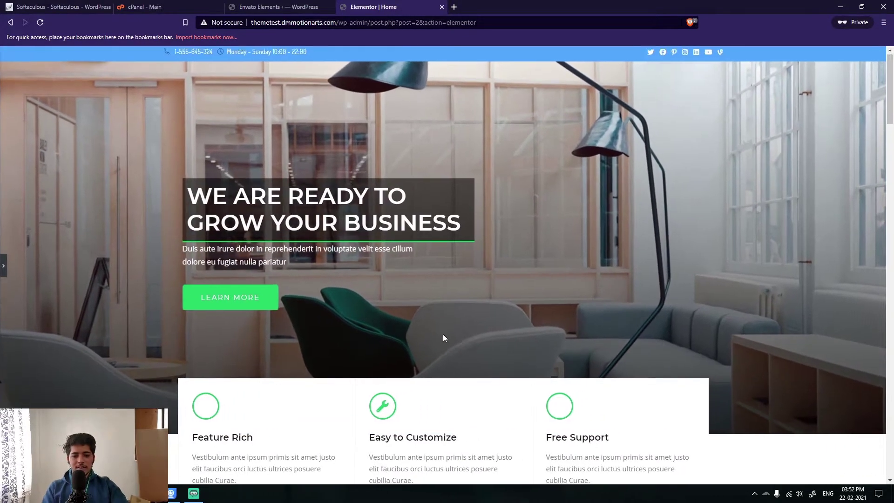
scroll(443, 334, down, 10)
scroll(452, 309, down, 15)
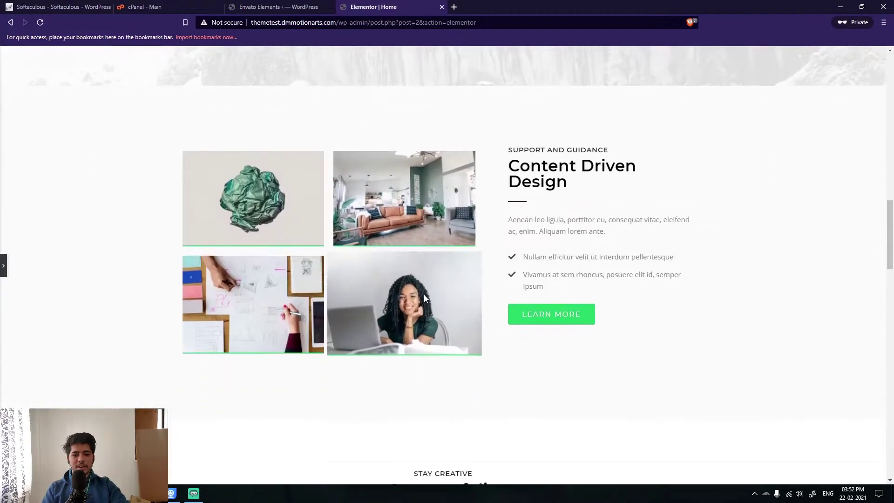
scroll(423, 298, down, 10)
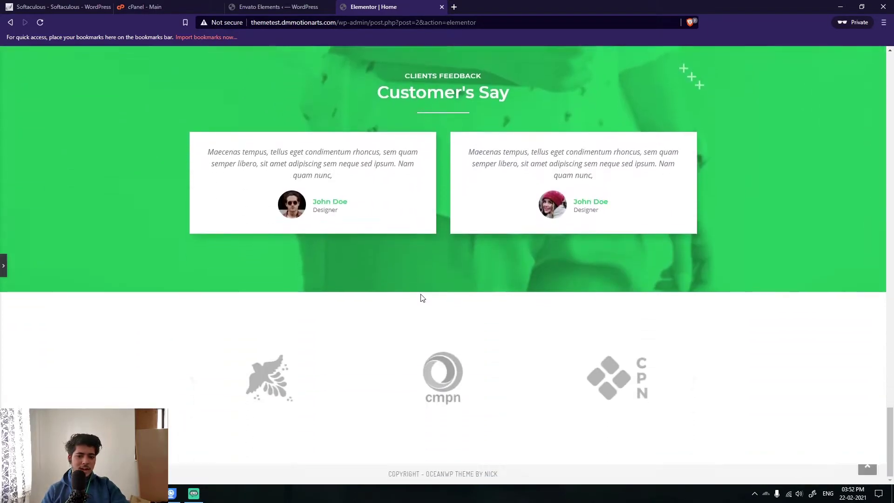
click(124, 264)
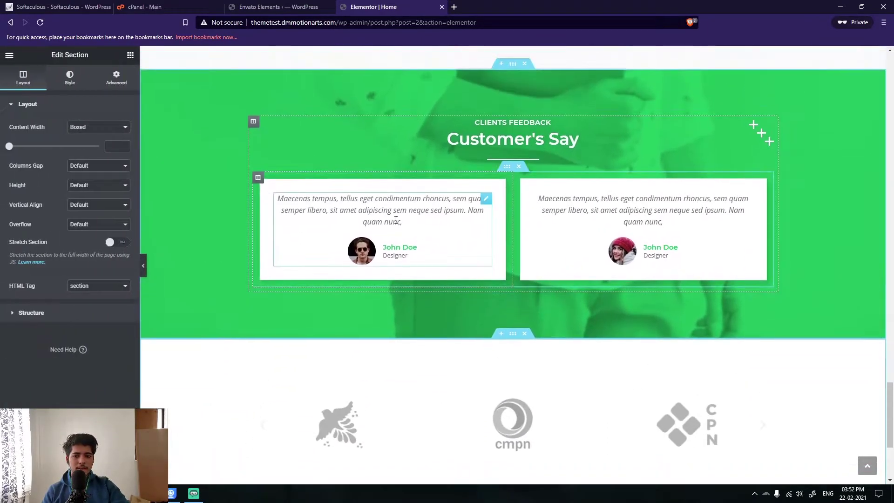
Open the content settings of the first customer testimonial and of the paragraph beneath the hero heading
click(393, 164)
scroll(425, 259, up, 5)
scroll(425, 259, up, 12)
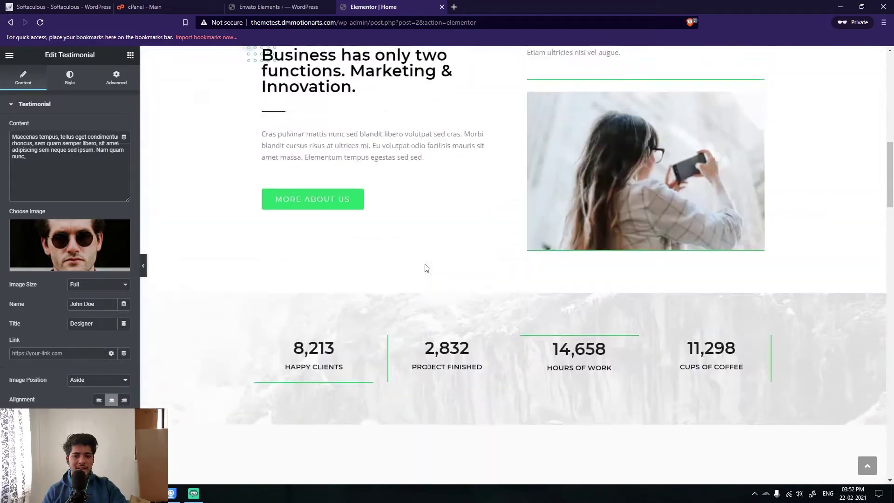
scroll(393, 268, up, 4)
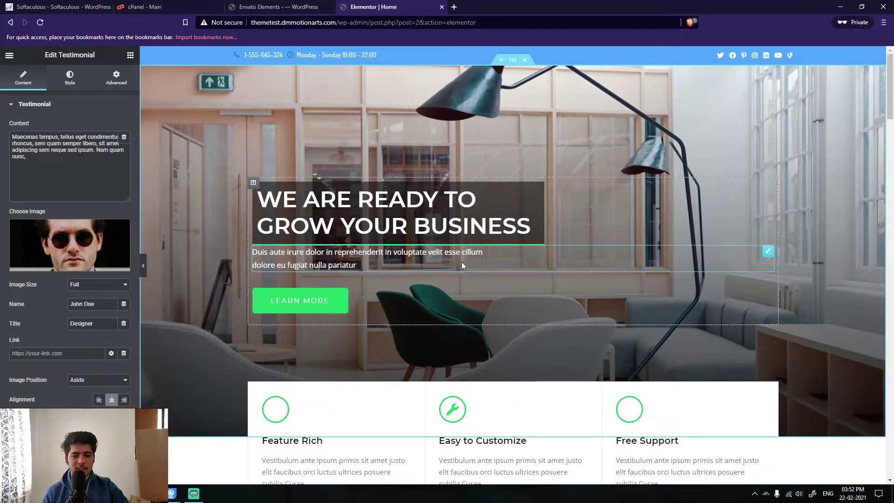
click(485, 255)
scroll(264, 252, down, 5)
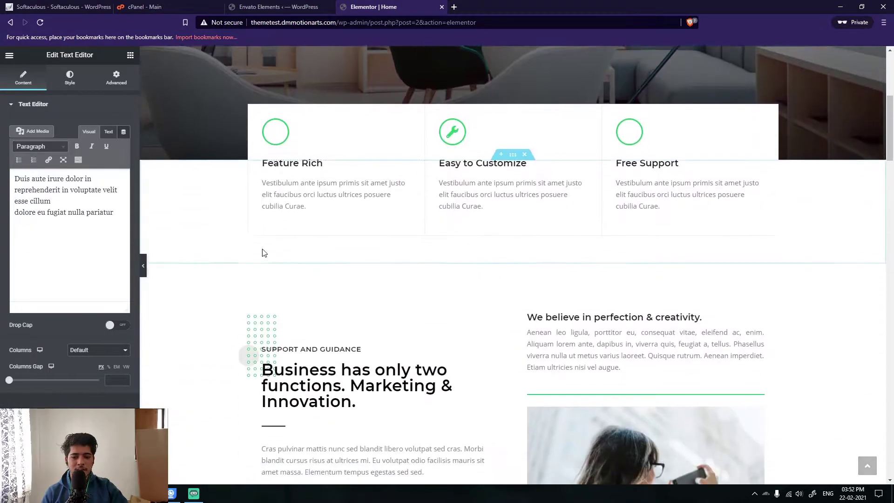
Collapse the editing sidebar and examine the page sections from the image grid down to the pricing plans
click(143, 266)
scroll(255, 311, down, 10)
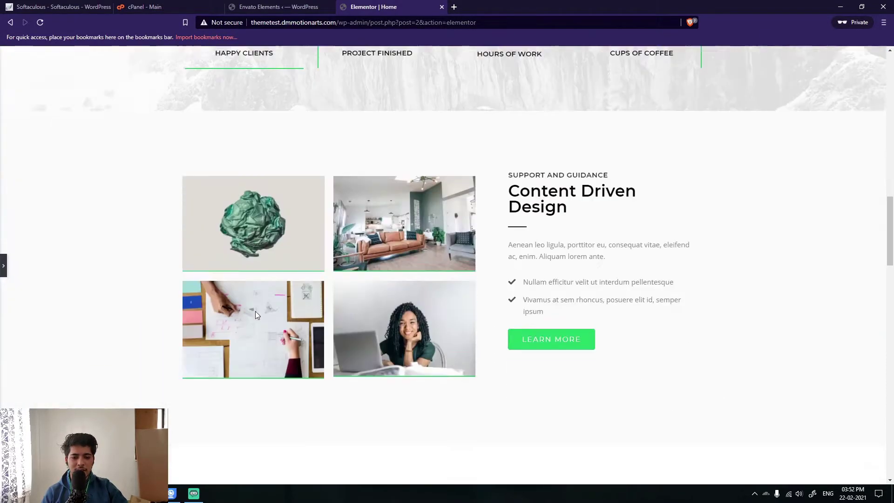
scroll(255, 312, down, 15)
scroll(225, 333, up, 8)
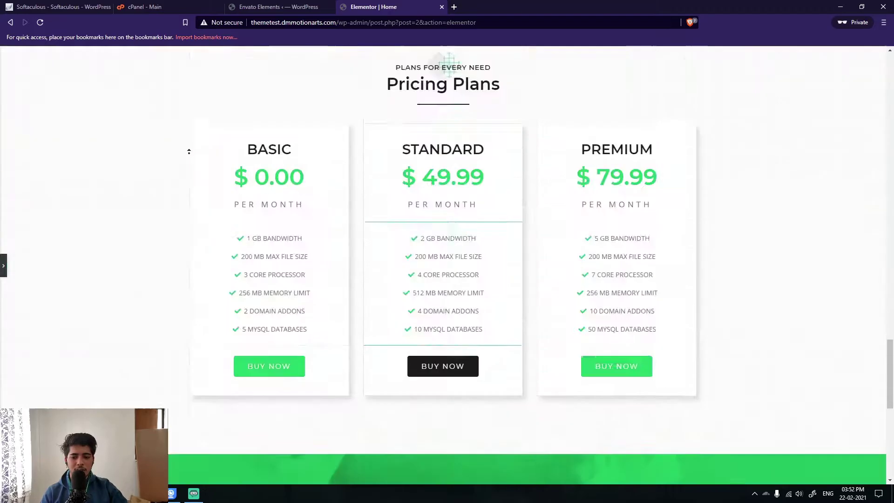
click(194, 494)
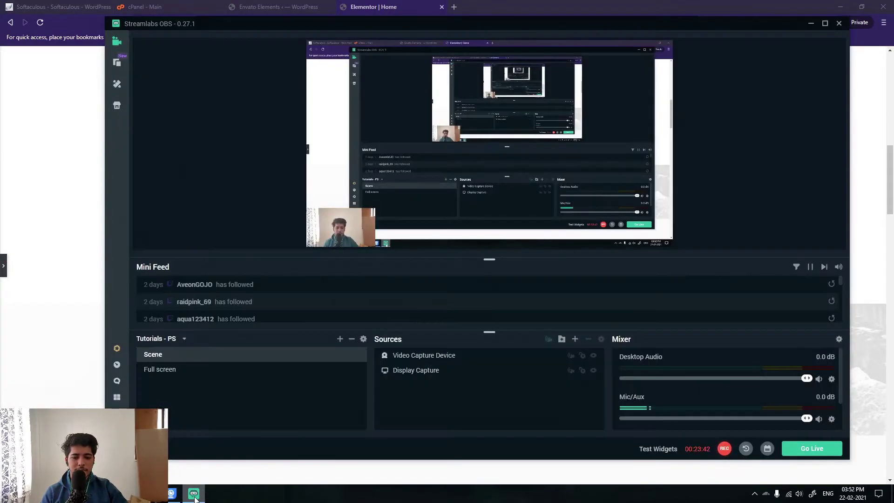
click(195, 499)
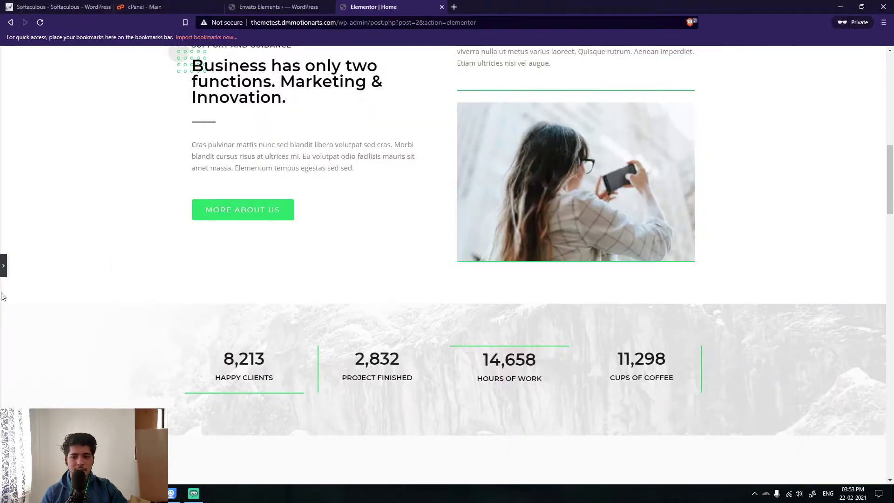
Restore the editing sidebar and clear all placeholder text from the paragraph beneath the hero heading
click(2, 268)
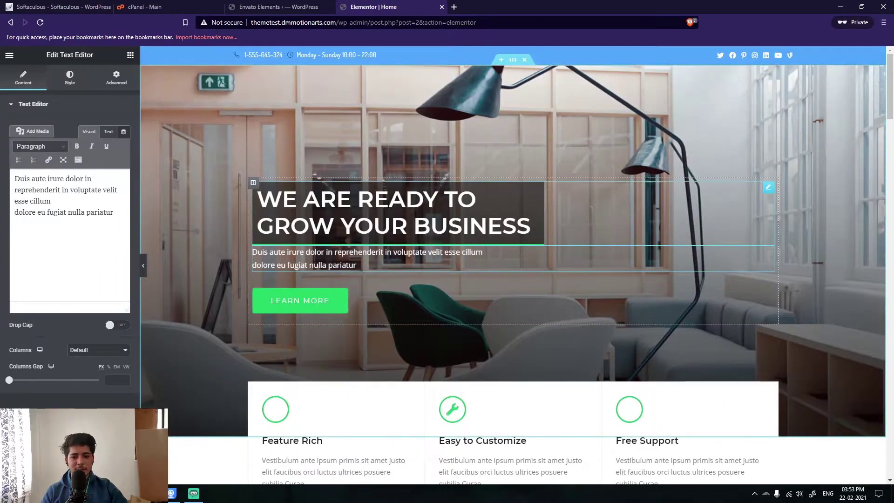
click(413, 203)
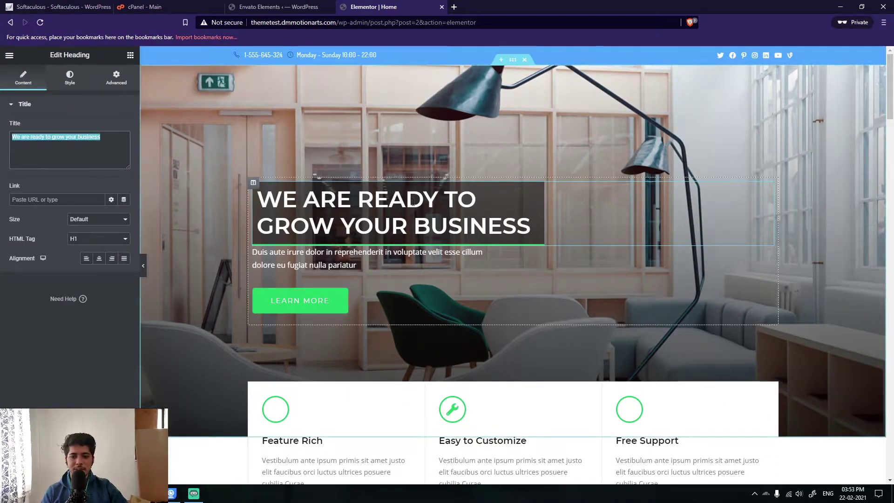
click(328, 262)
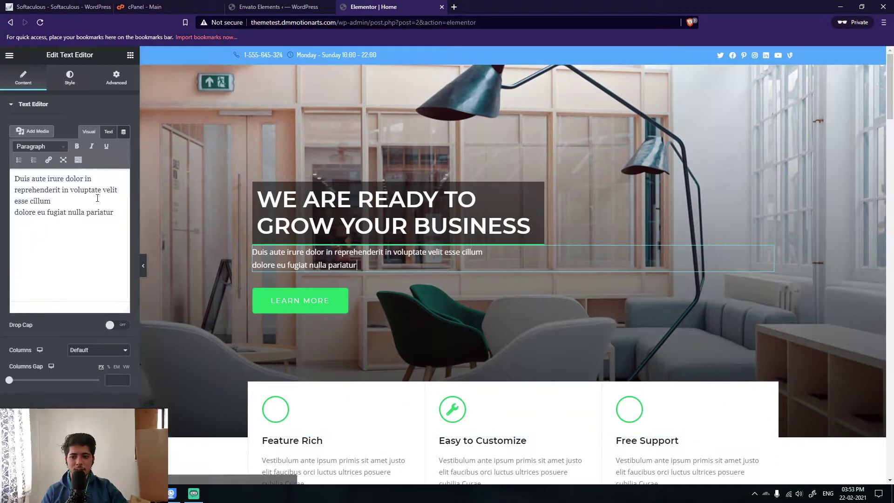
click(108, 132)
click(89, 131)
drag(106, 213, 2, 173)
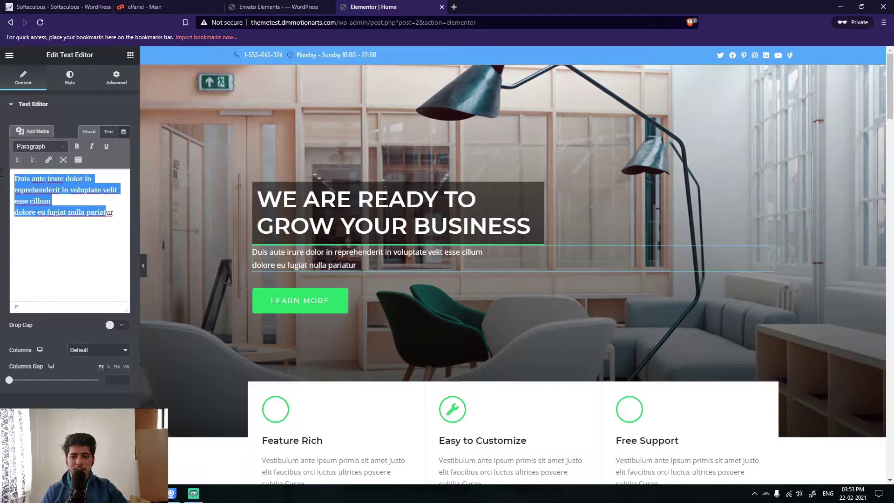
key(ctrl+a)
key(BackSpace)
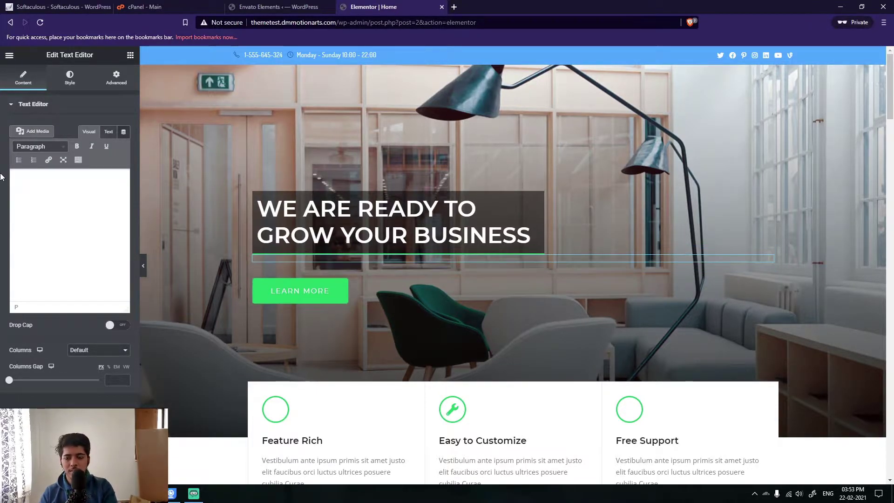
Enter "Best in our work, best in the food business. We do everything that others don't." as the hero paragraph's text
text(Best in o)
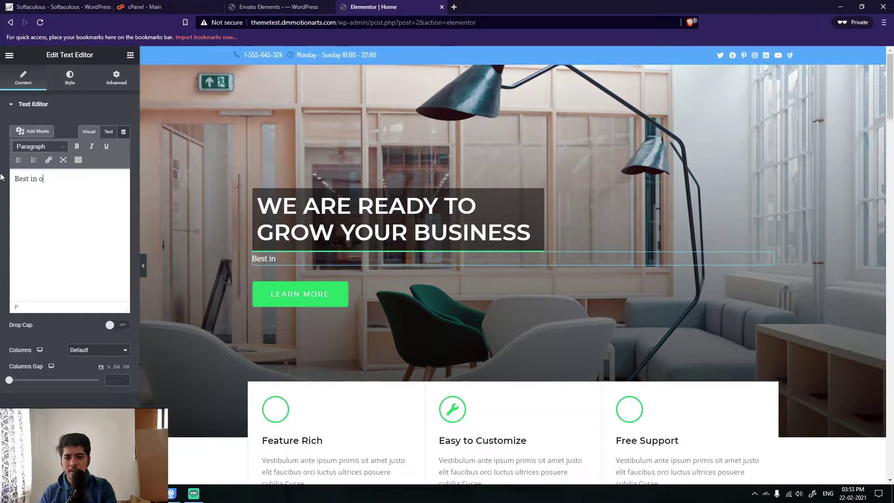
text(ur work, bEs)
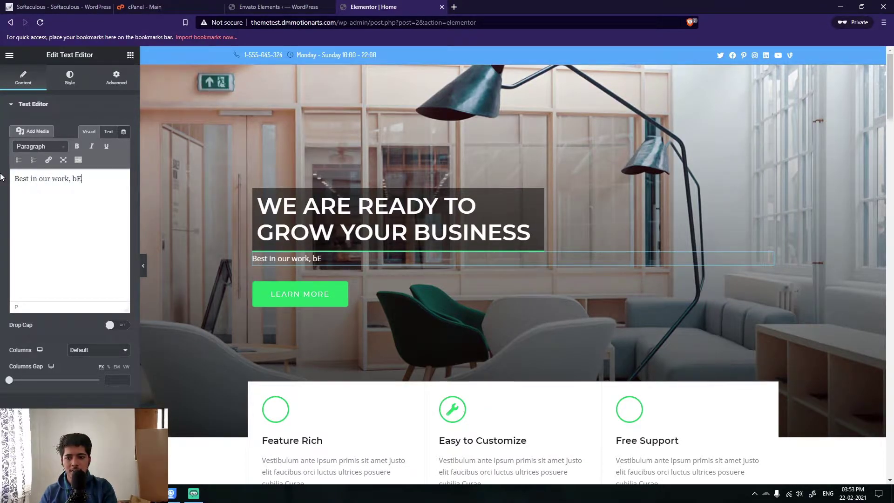
key(BackSpace)
key(BackSpace)
text(est in)
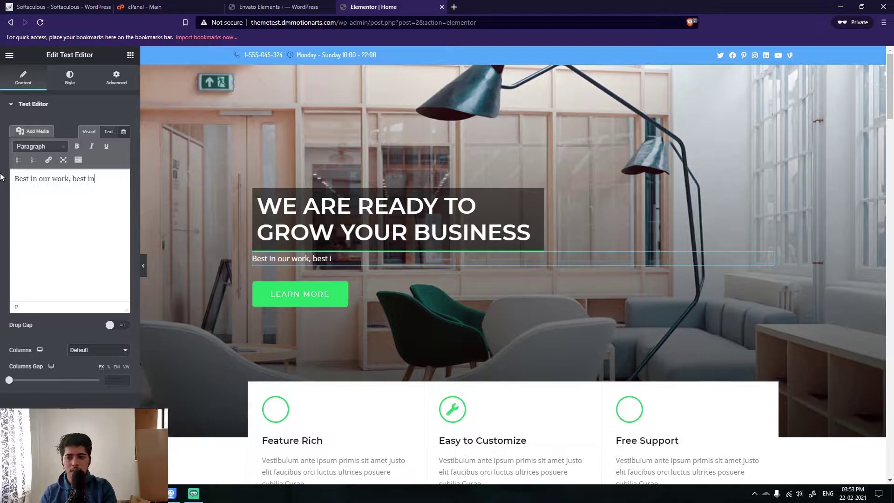
text( the buis)
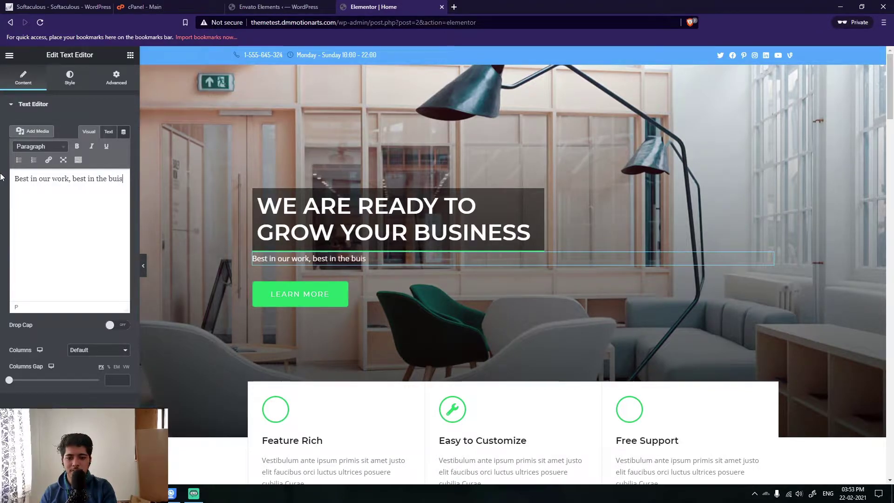
key(BackSpace)
key(BackSpace)
key(BackSpace)
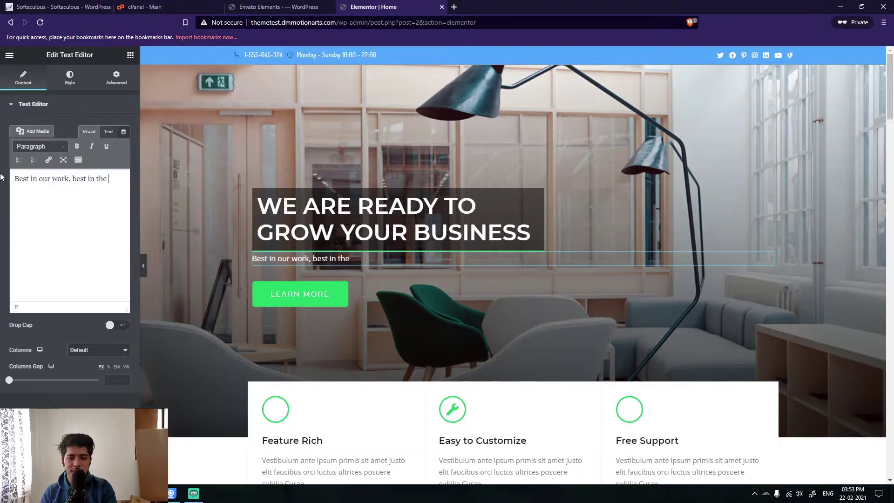
text(food buis)
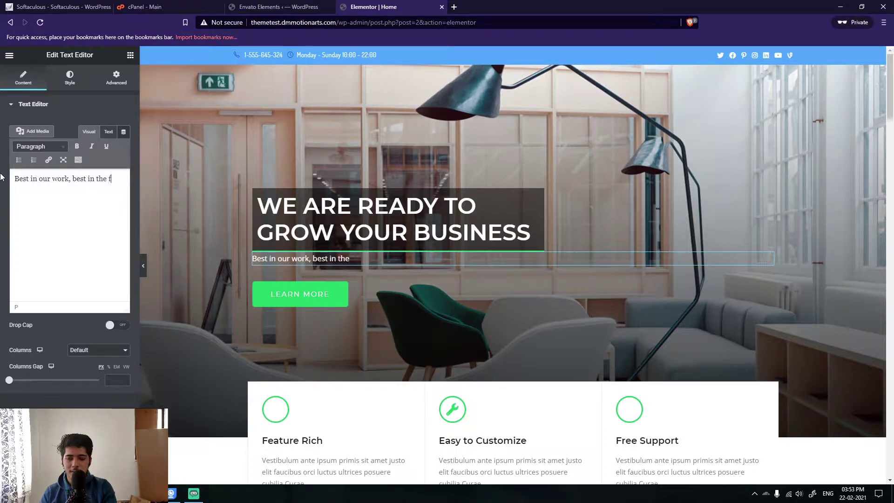
key(BackSpace)
text(sine)
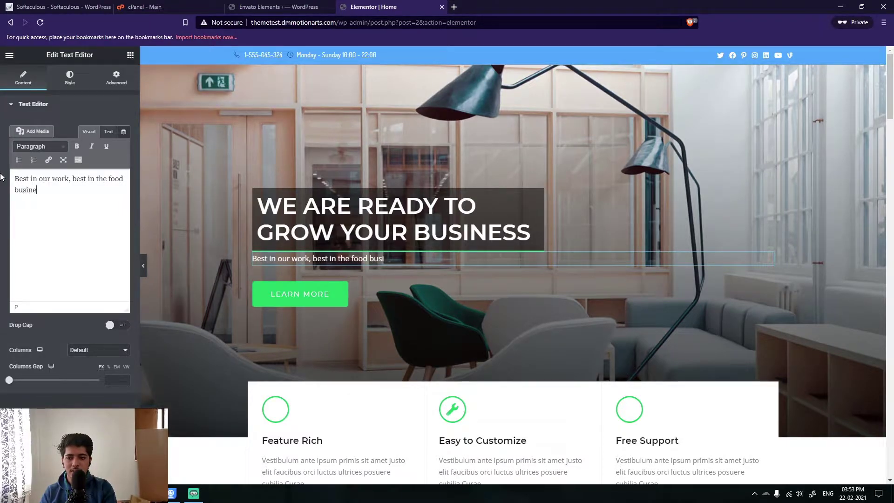
text(ss. We don)
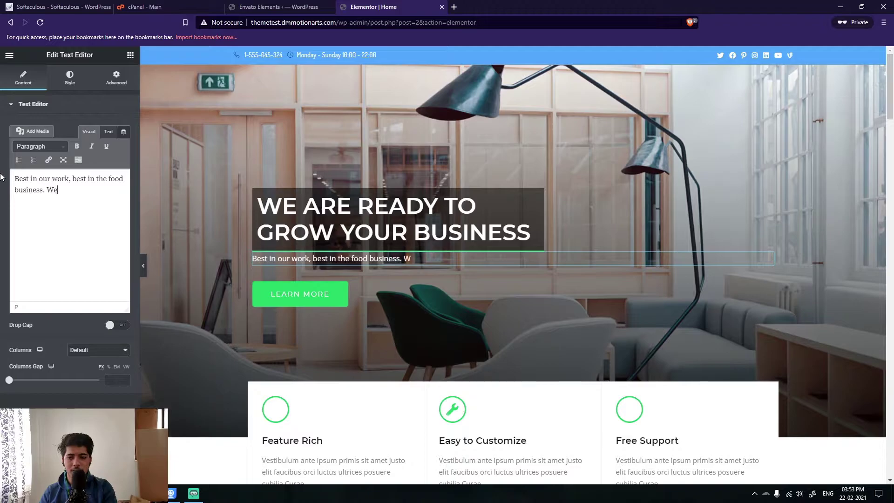
key(BackSpace)
key(BackSpace)
text(everything th)
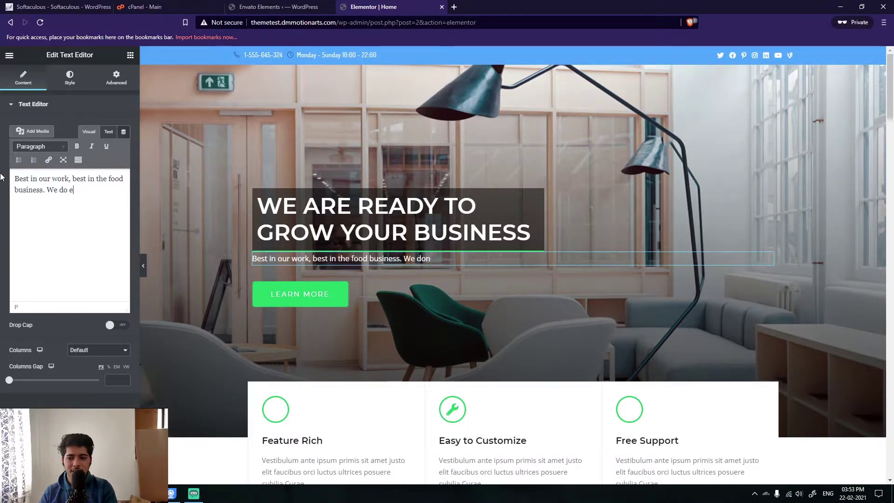
text(at )
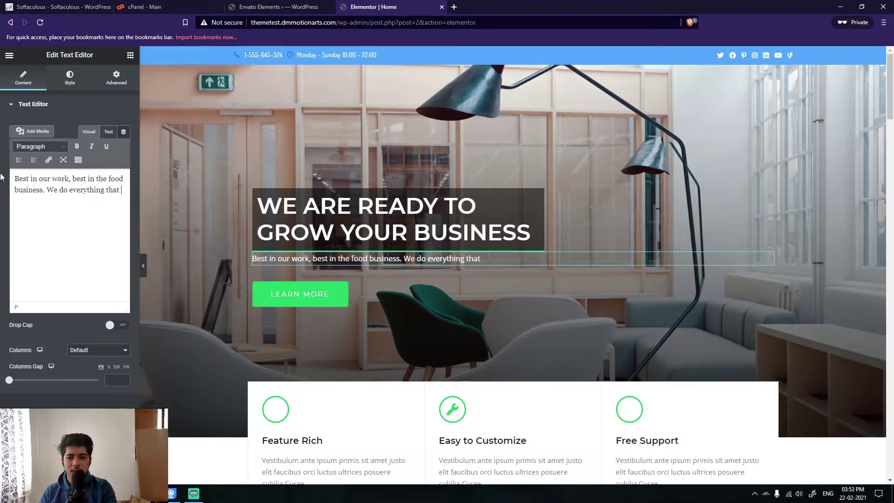
text(others dont)
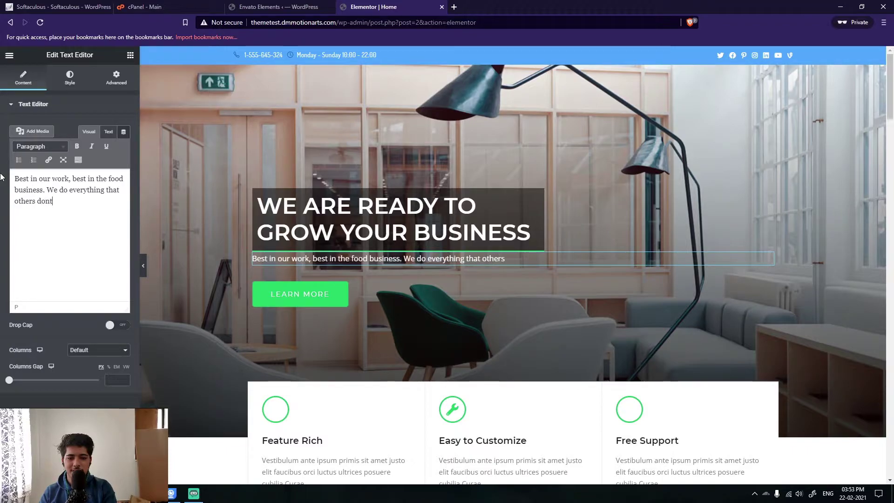
text('t)
key(BackSpace)
key(BackSpace)
key(BackSpace)
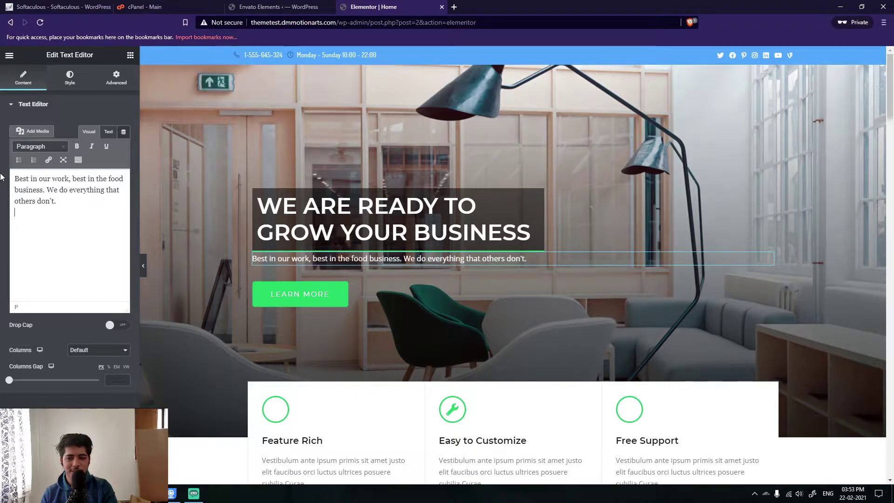
key(Return)
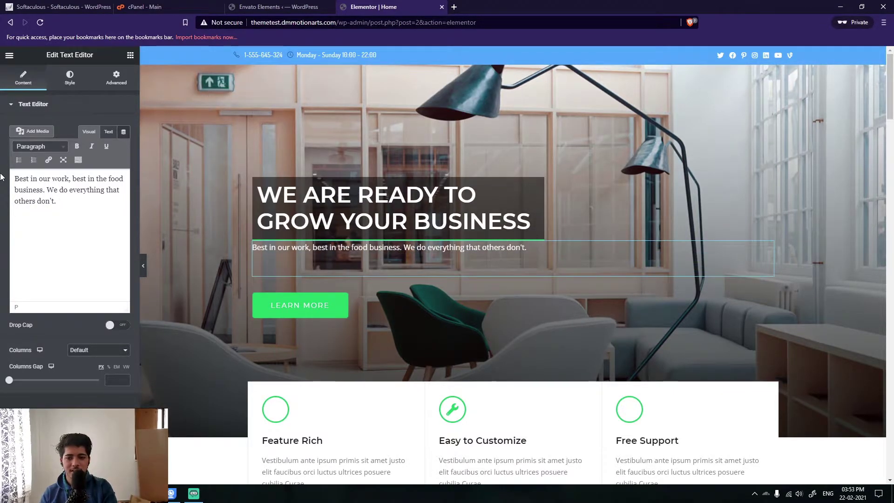
key(BackSpace)
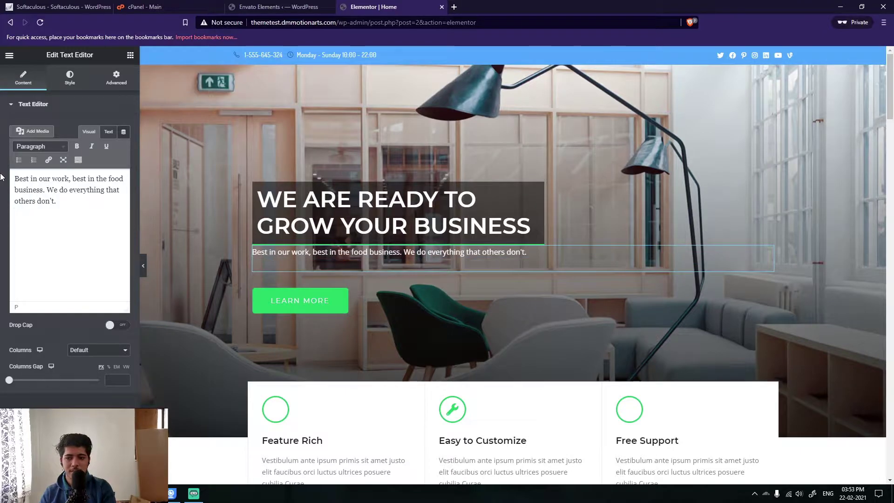
key(Return)
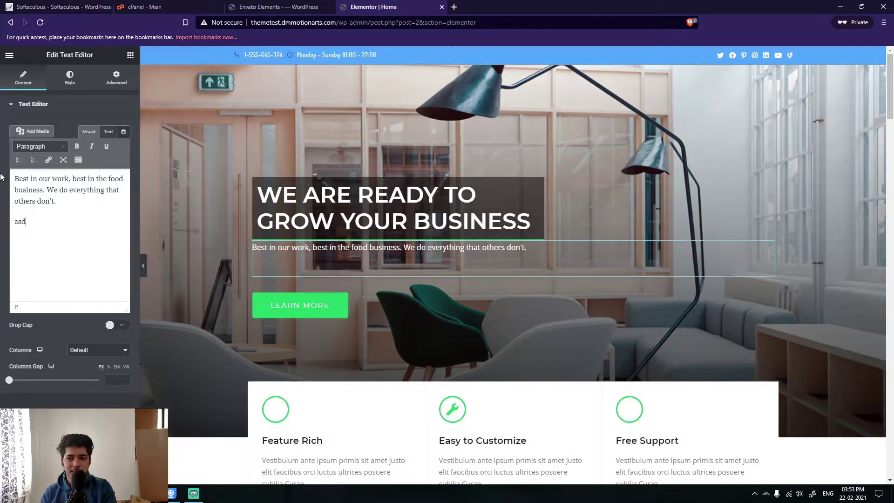
key(BackSpace)
key(BackSpace)
key(BackSpace)
key(BackSpace)
Add "Second Line" after a line break within the hero paragraph and check the hero with the editing sidebar collapsed
key(shift+Return)
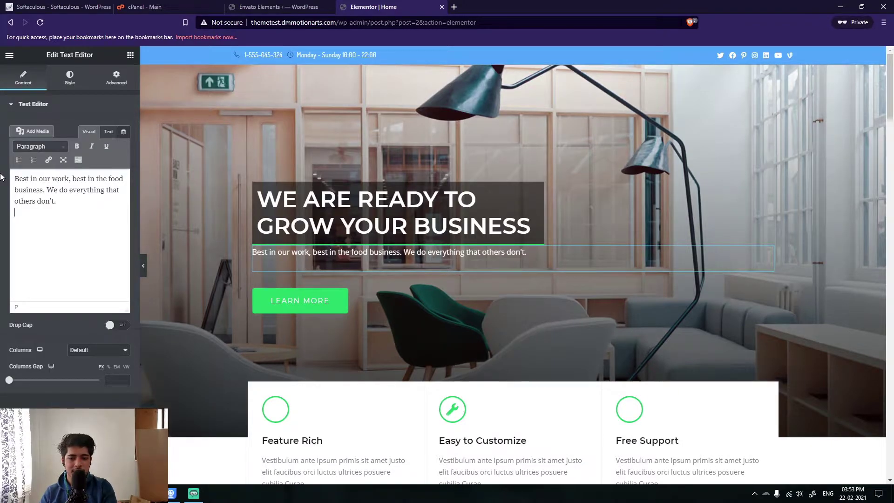
text(Second Line)
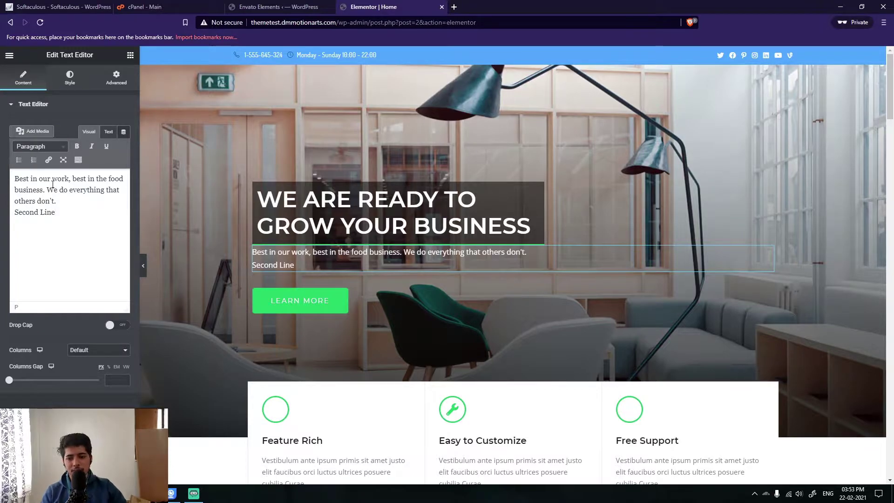
click(142, 266)
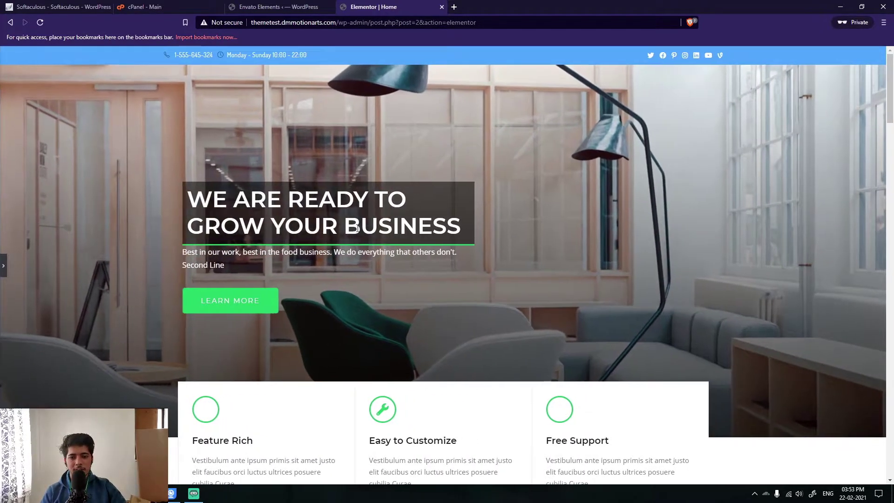
click(4, 265)
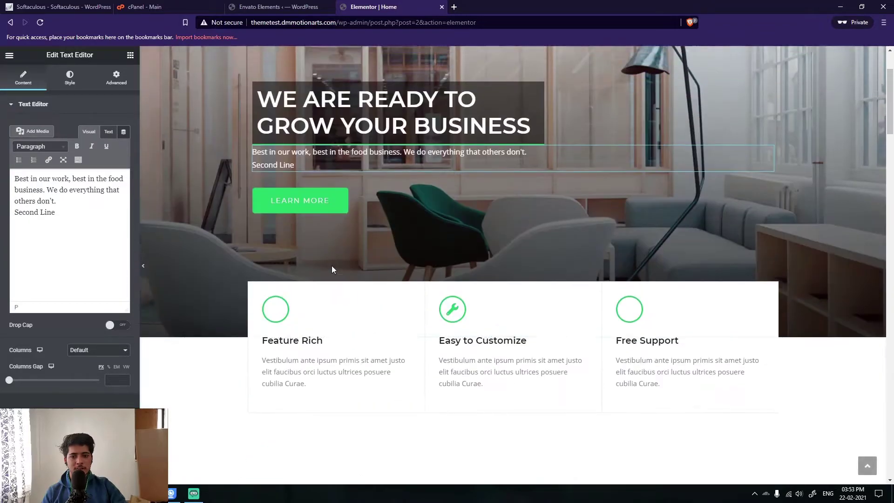
Open the icon library for the Feature Rich icon and close it without choosing another icon
click(276, 309)
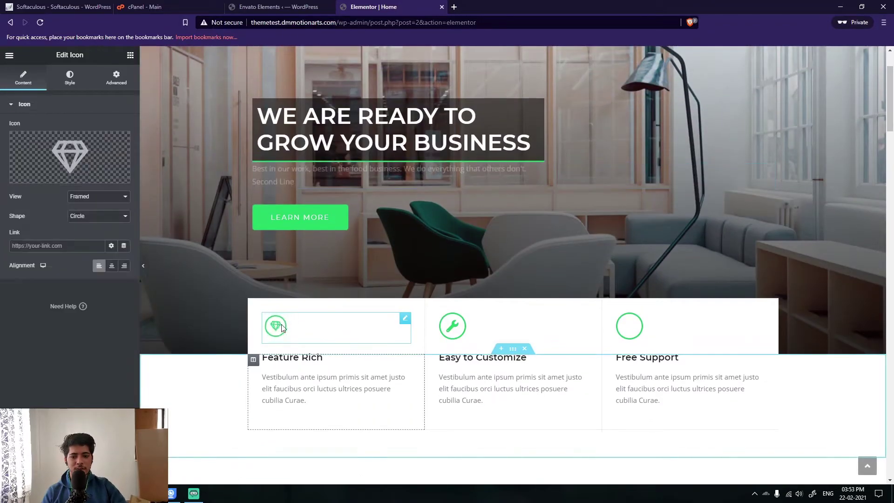
click(70, 159)
click(715, 91)
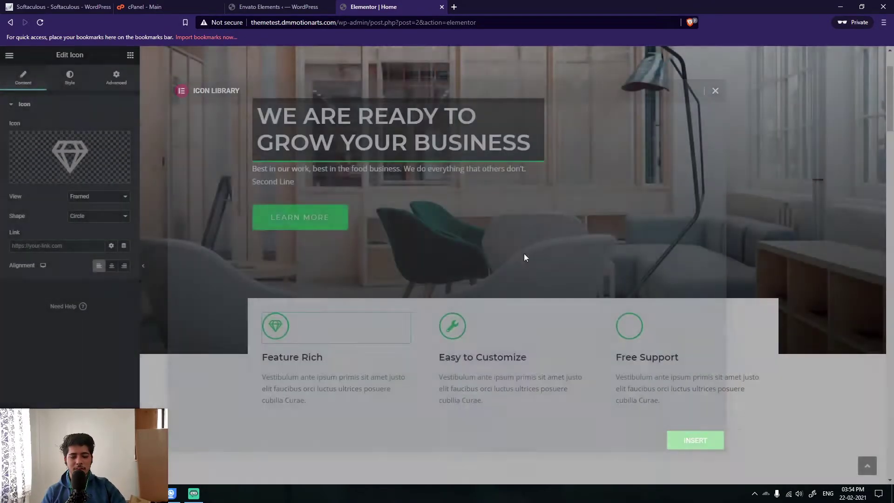
Examine the page down to the client logos with the editing sidebar collapsed, return to the hero, and restore the sidebar
scroll(524, 256, down, 15)
scroll(425, 269, down, 20)
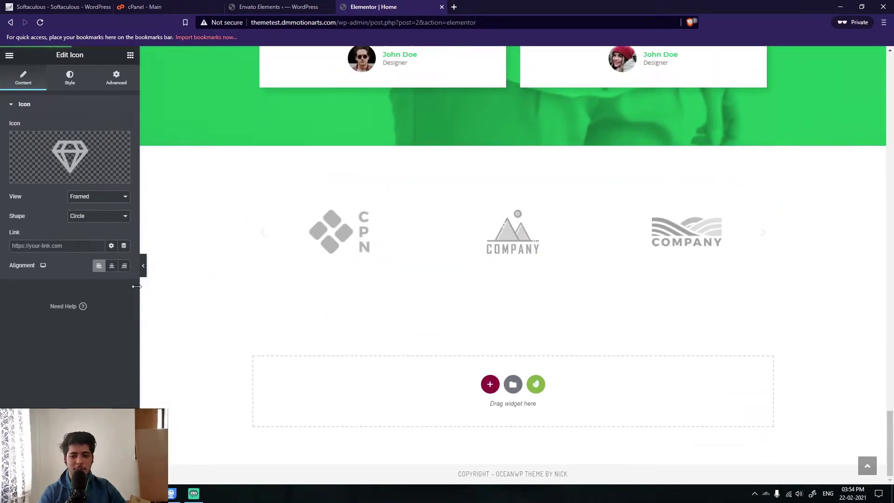
click(143, 272)
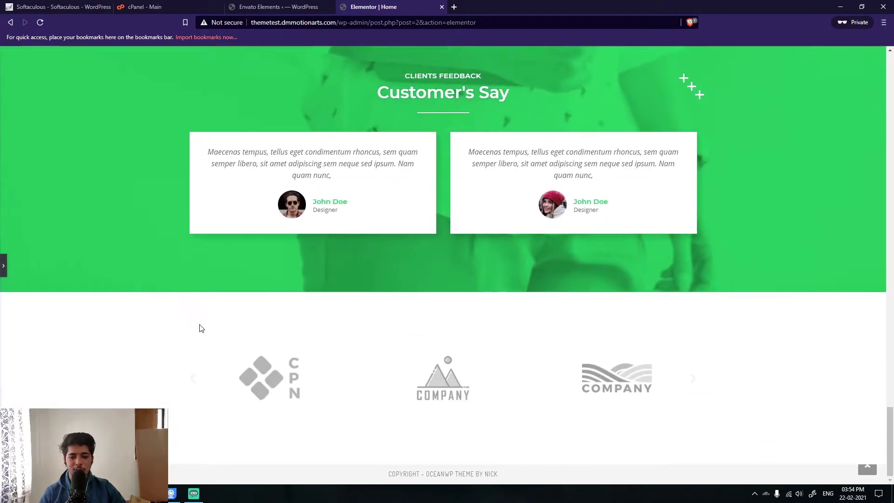
scroll(154, 219, up, 20)
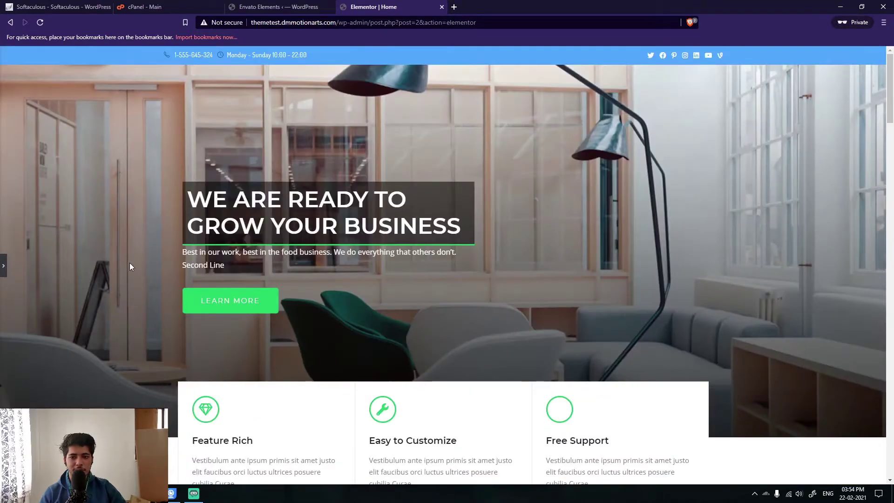
click(3, 267)
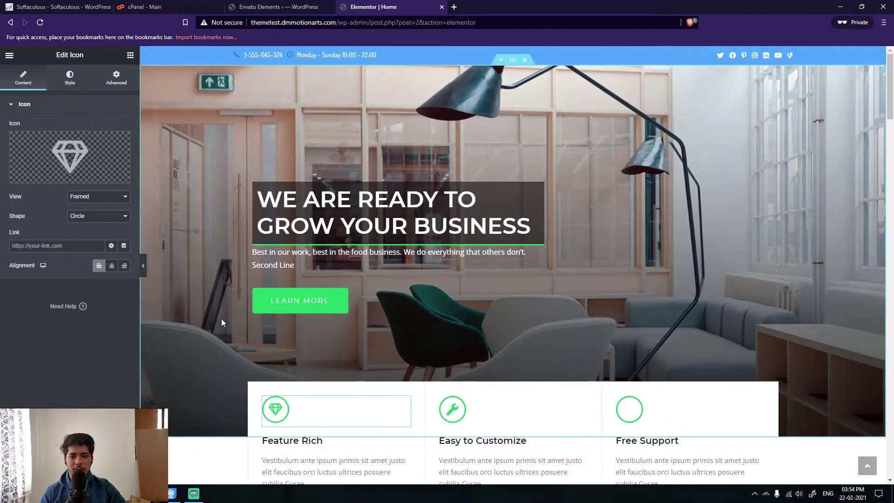
Switch to the WordPress dashboard and open the list of all pages
click(278, 6)
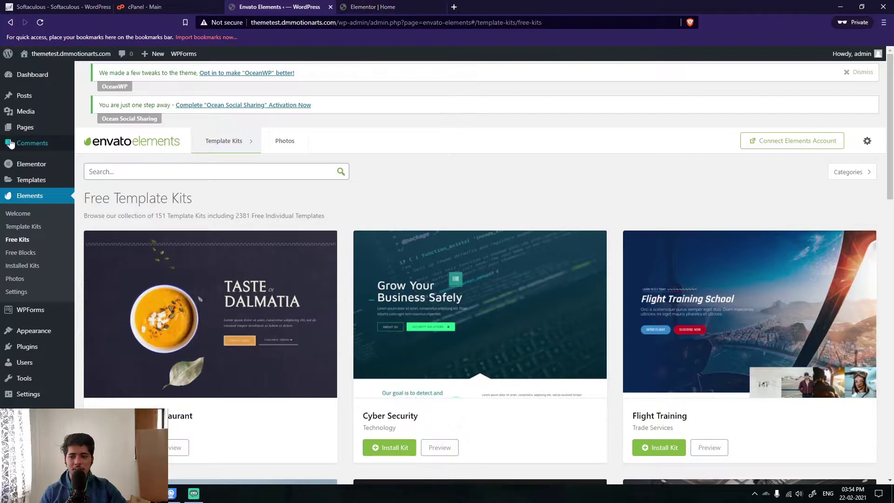
mouse_move(21, 136)
click(91, 129)
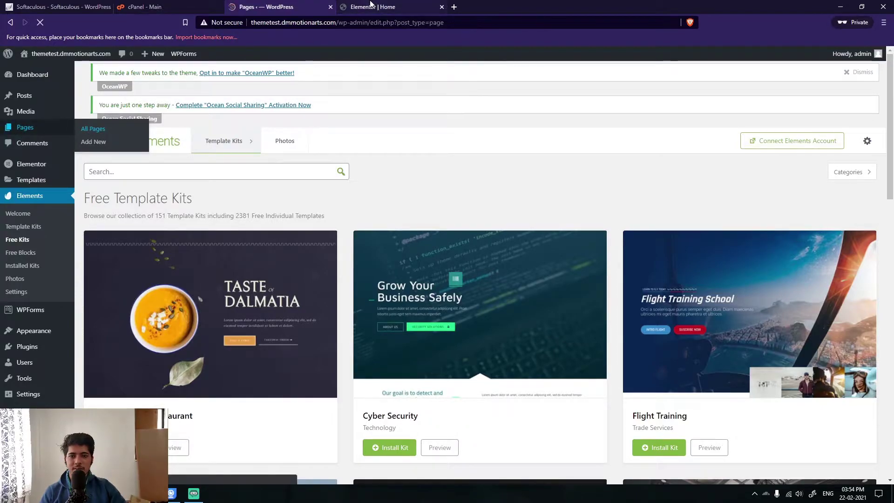
Return to the Elementor editor, open the live page in a new browser tab, and bring back the widget list
click(370, 4)
click(8, 55)
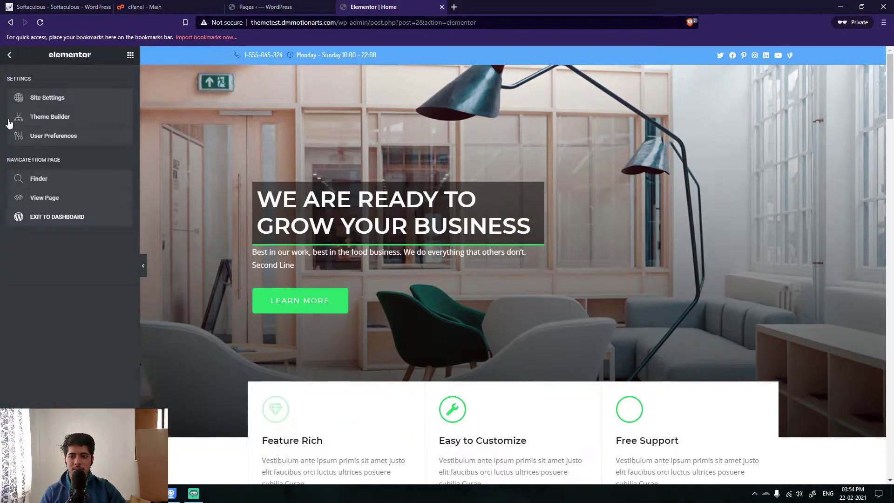
middle_click(45, 197)
click(4, 62)
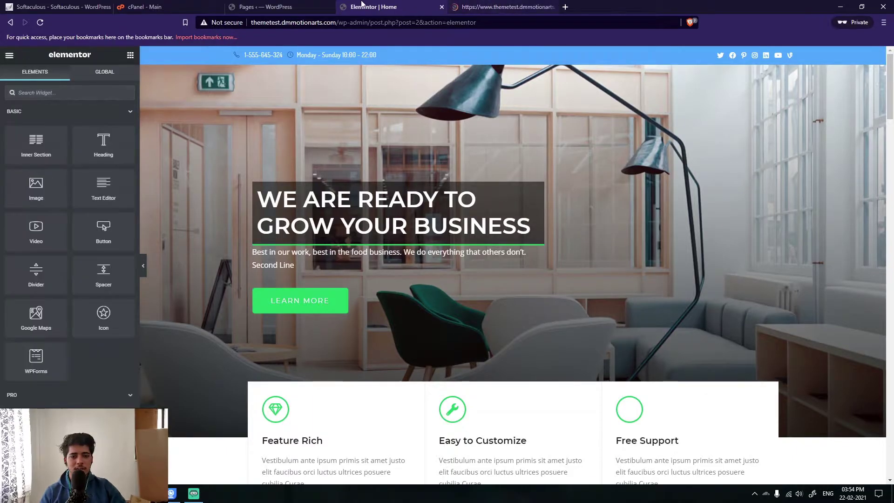
scroll(768, 185, down, 10)
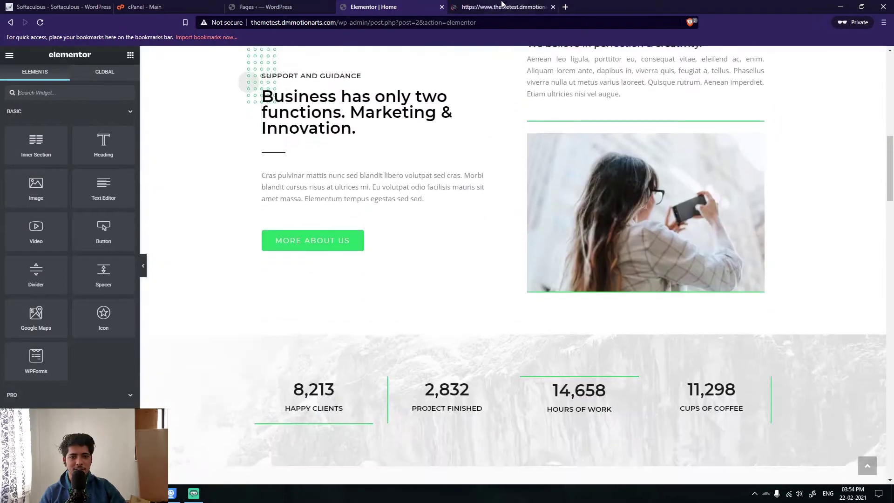
Compare the top of the live home page with the Elementor editor, examining the editor's sections down to the business introduction
click(502, 4)
click(374, 5)
scroll(399, 249, down, 2)
scroll(399, 250, up, 10)
click(470, 4)
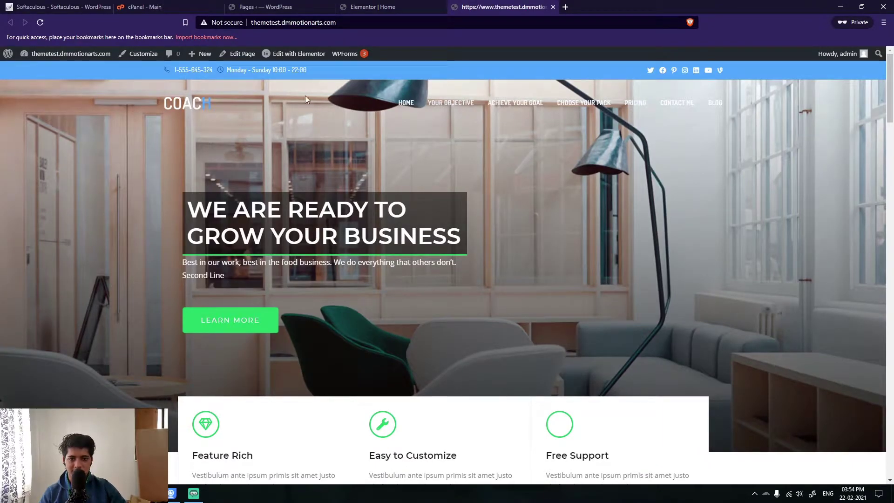
click(373, 7)
scroll(394, 257, down, 3)
scroll(392, 251, down, 20)
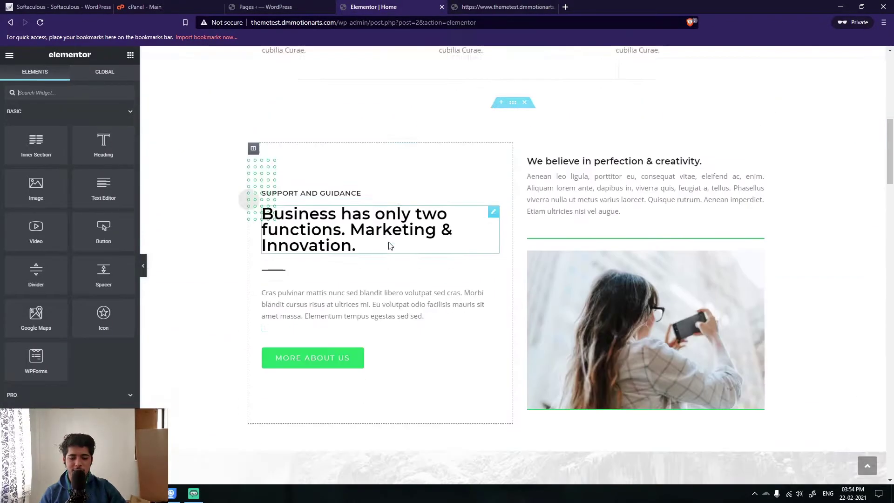
scroll(389, 243, up, 20)
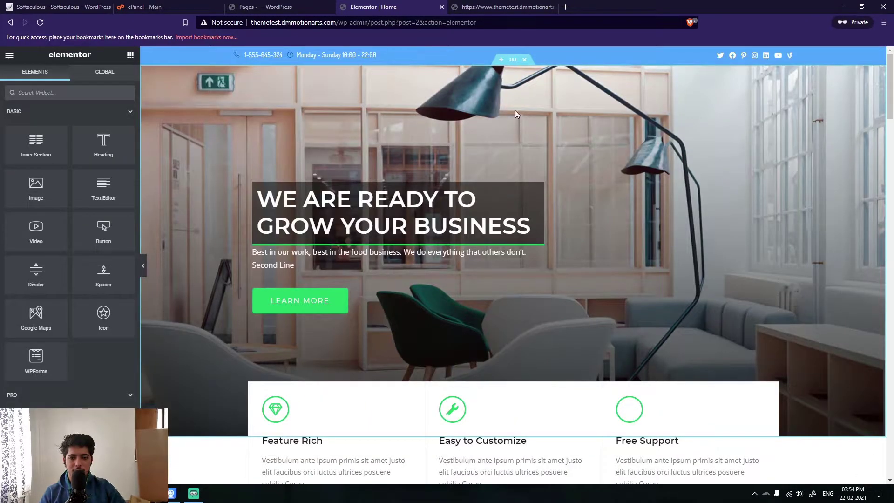
scroll(428, 325, down, 3)
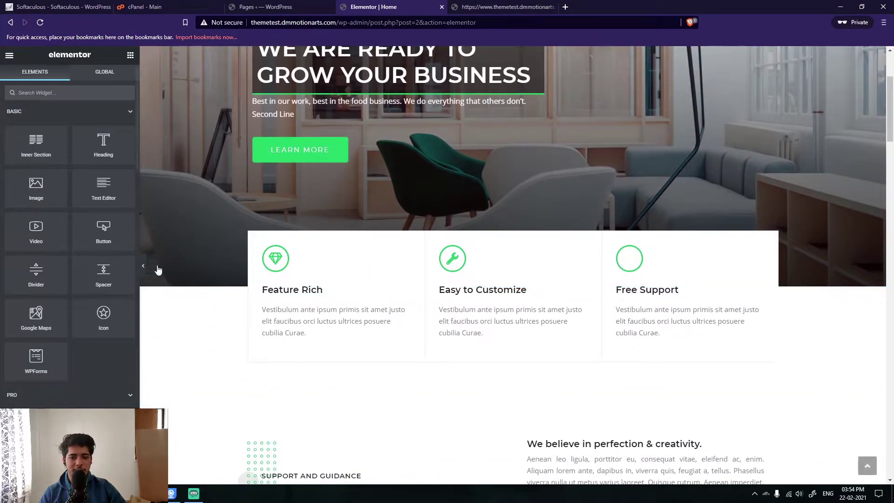
Open the Envato template library from the end of the page, read the Free Kits collection description, and close the library
click(436, 265)
scroll(474, 328, down, 10)
scroll(473, 329, down, 15)
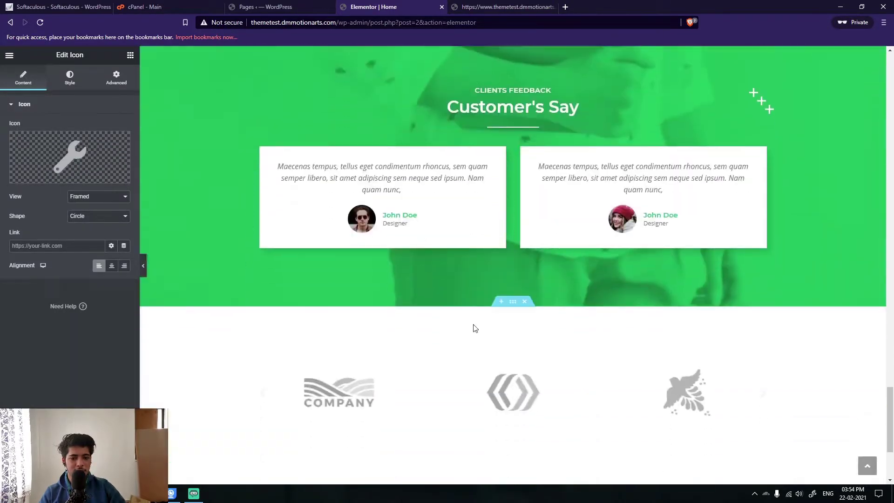
click(537, 381)
click(485, 106)
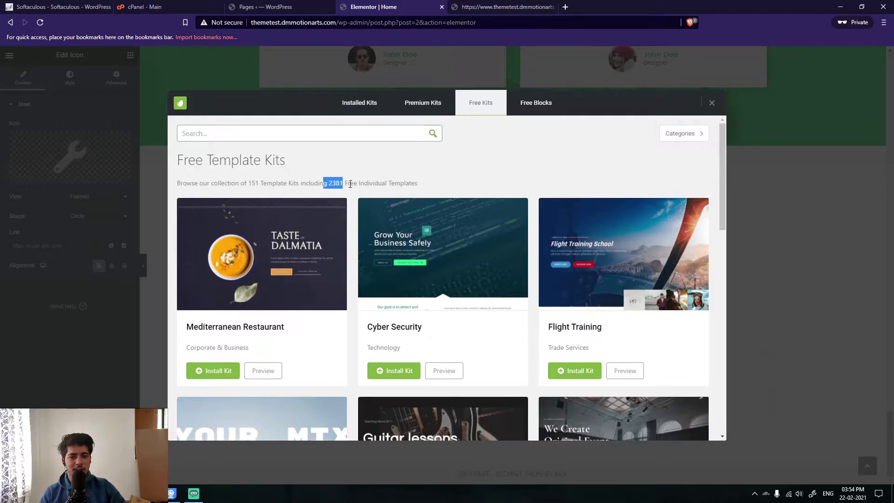
drag(350, 183, 418, 183)
drag(283, 183, 177, 190)
click(433, 185)
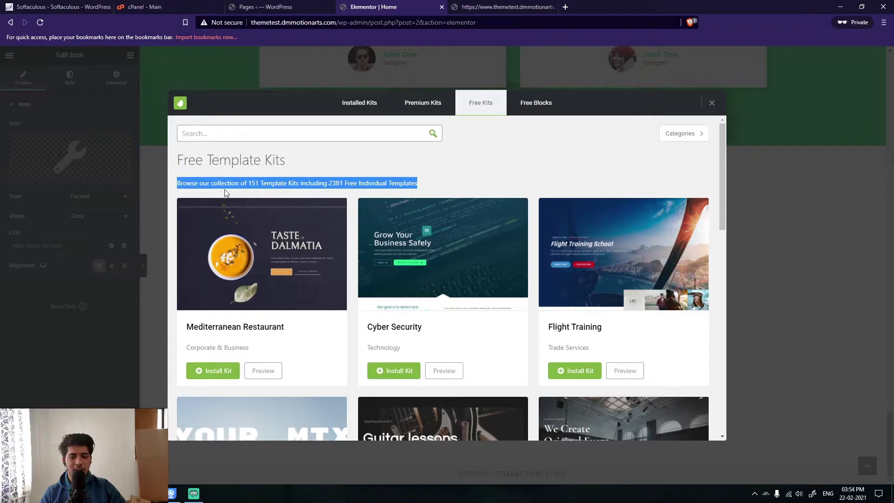
click(309, 170)
click(152, 144)
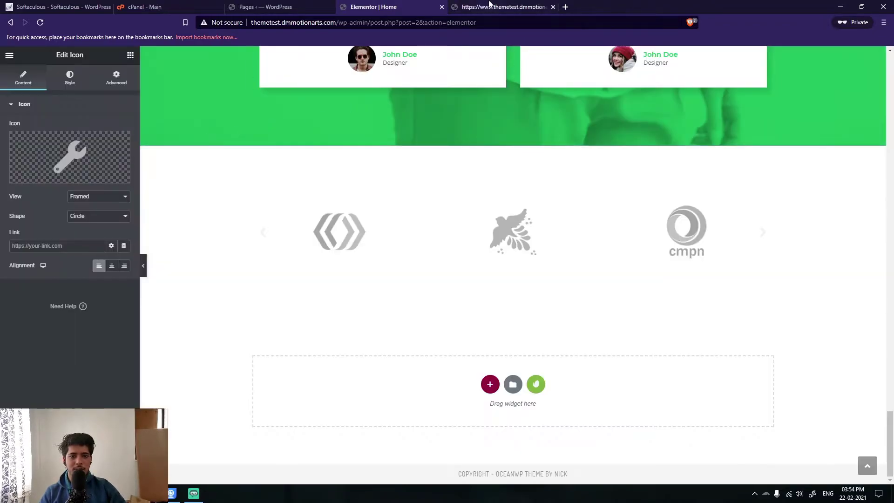
Return to the live home page after checking the WordPress dashboard, and open the site in the theme Customizer
click(491, 4)
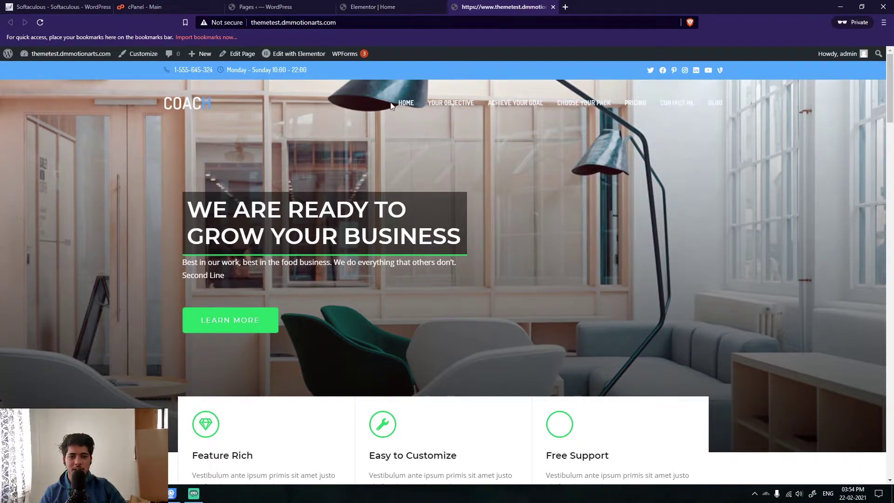
click(295, 5)
mouse_move(45, 265)
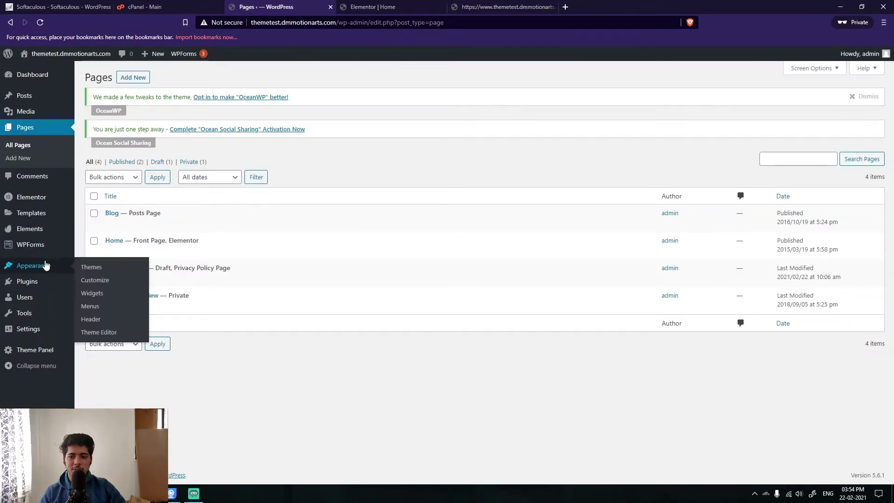
click(470, 8)
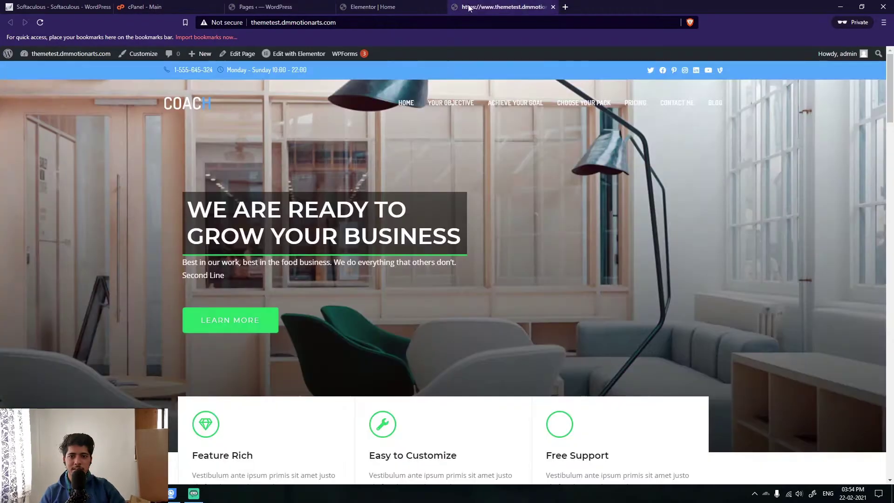
click(140, 54)
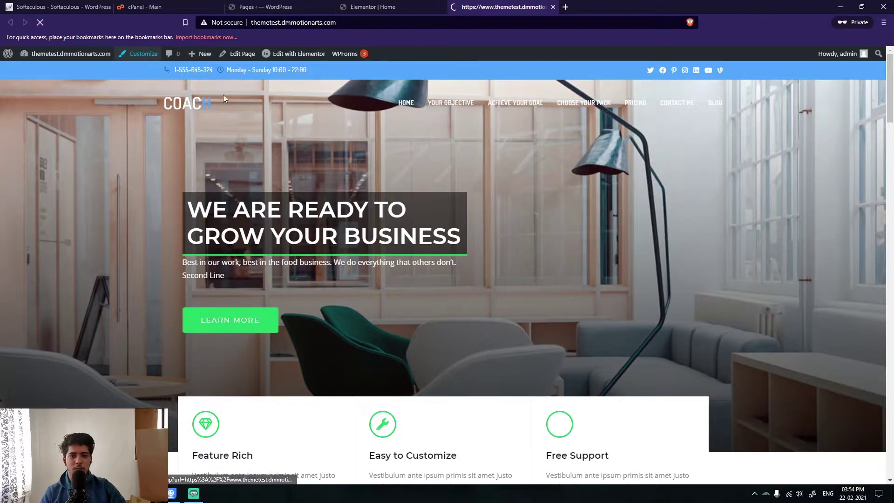
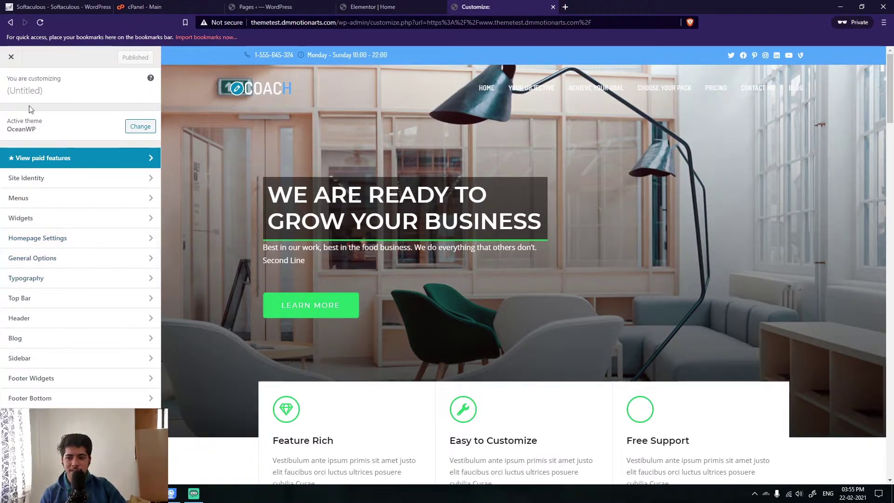
Set the header's general style to Minimal and review the page preview with the settings sidebar hidden and restored
click(27, 322)
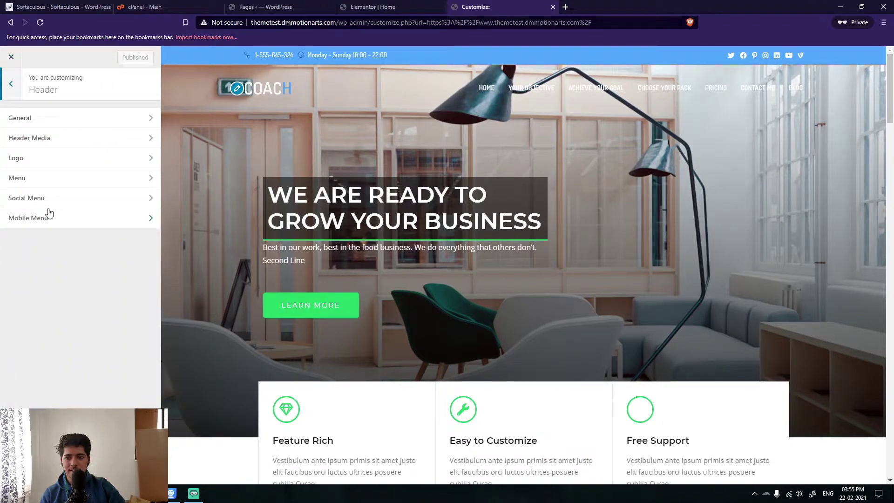
click(29, 119)
click(32, 136)
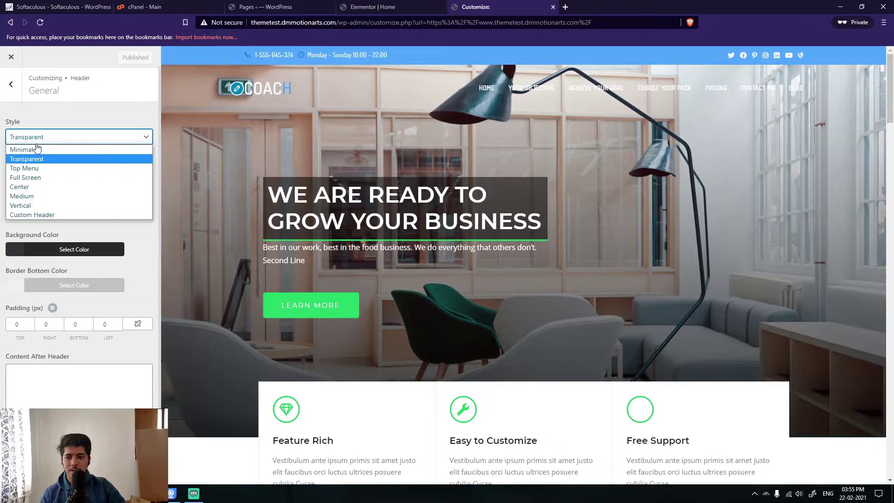
click(35, 149)
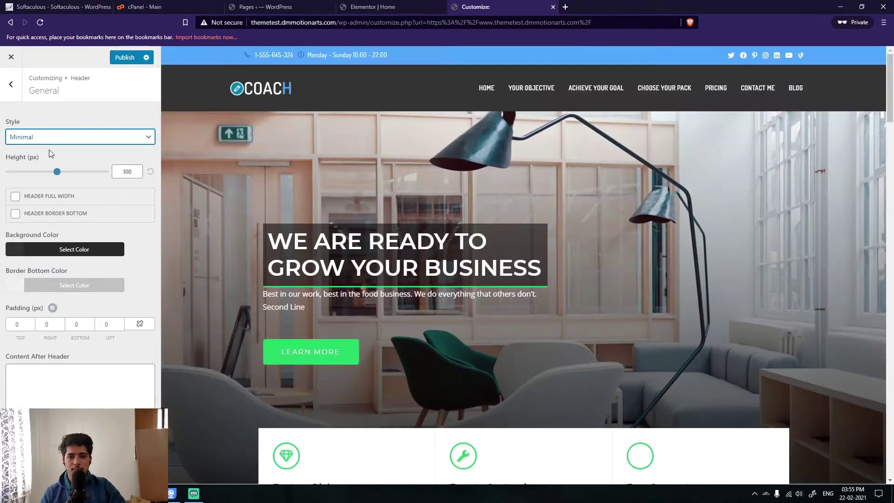
click(28, 474)
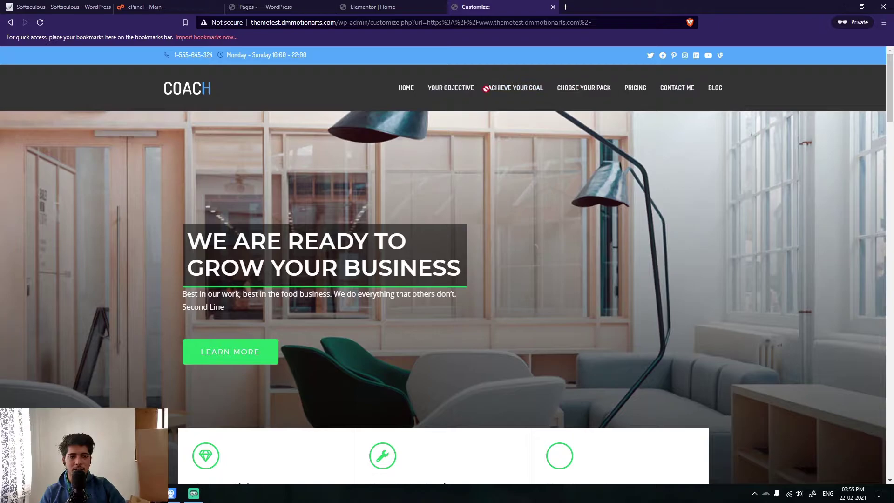
click(11, 474)
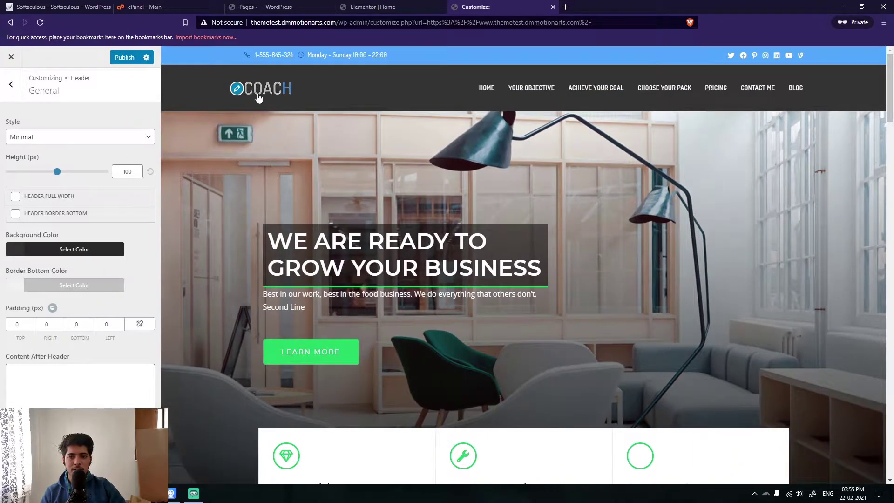
scroll(365, 327, down, 1)
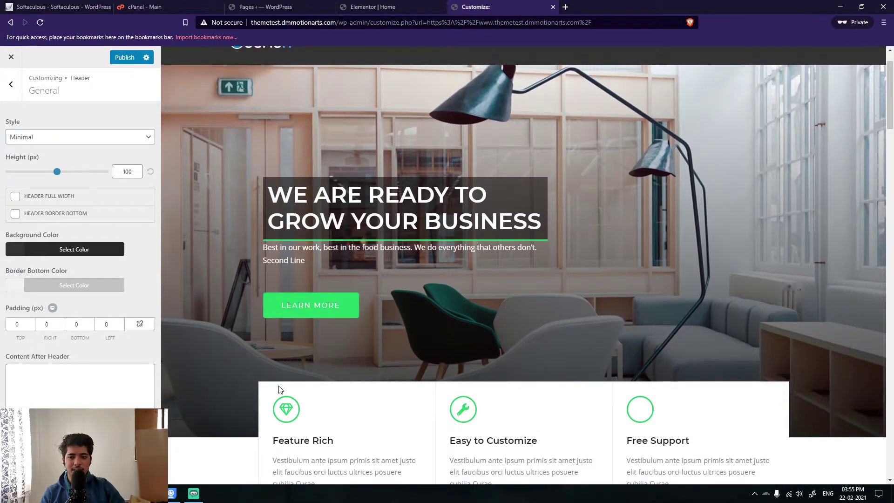
scroll(281, 390, up, 1)
Set the header's background color to white
click(30, 256)
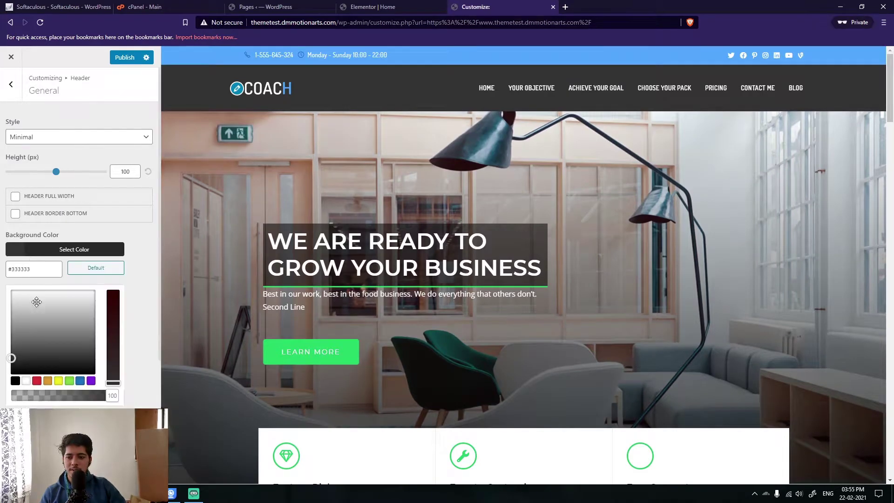
drag(34, 301, 2, 276)
click(1, 196)
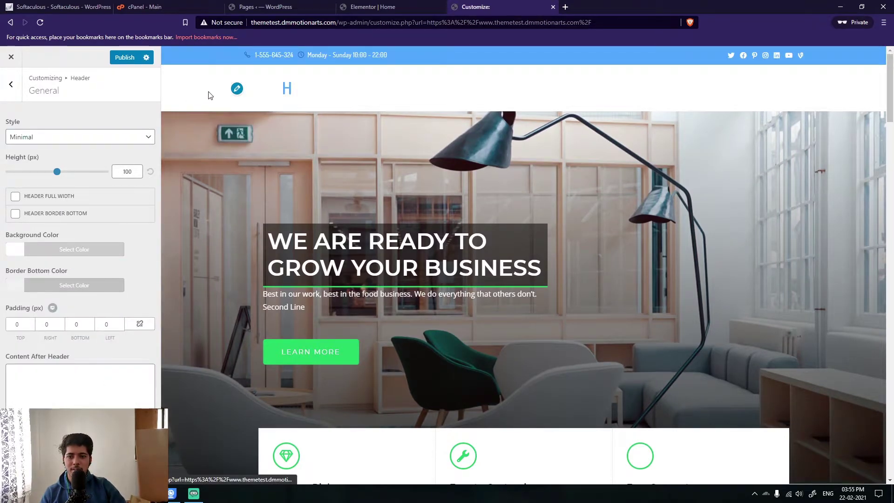
Replace the header logo with cropped-site-icon.png from the media library without cropping it
click(237, 88)
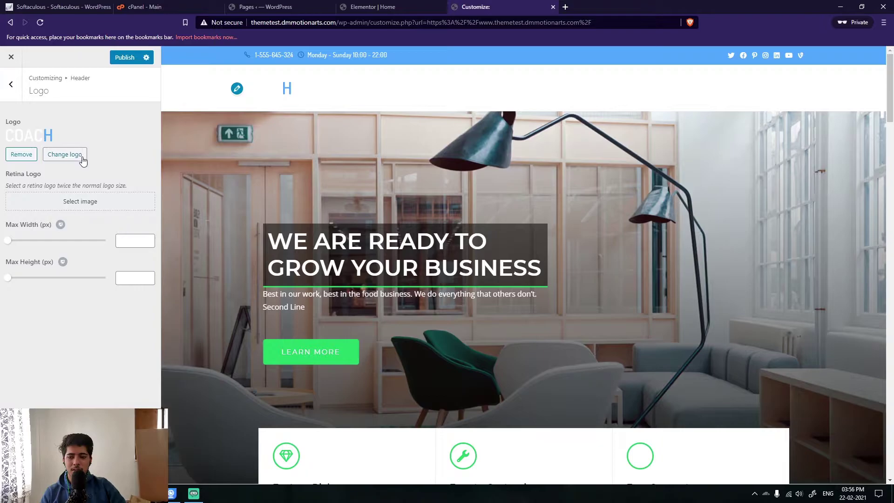
click(65, 155)
click(83, 91)
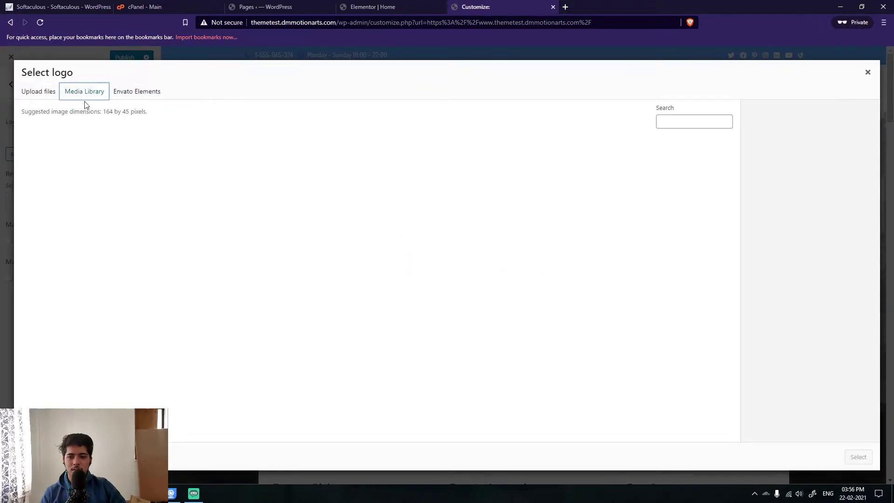
scroll(191, 269, down, 1)
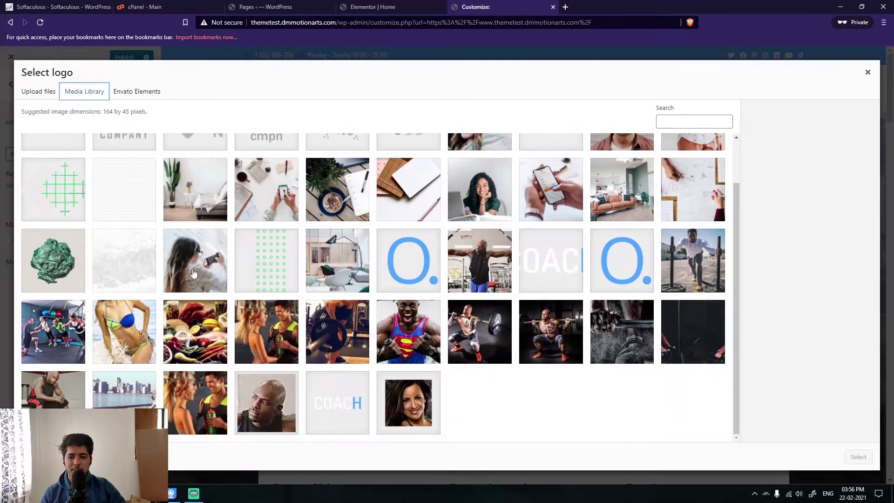
click(414, 274)
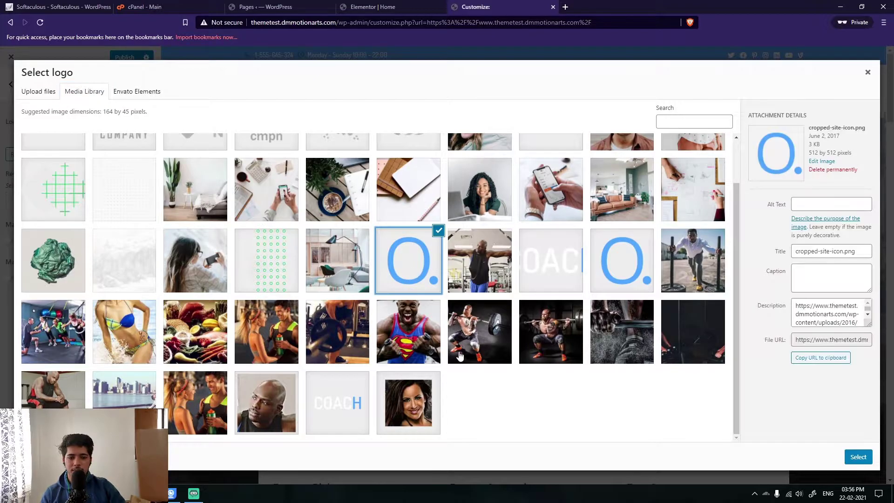
scroll(524, 210, up, 1)
click(858, 457)
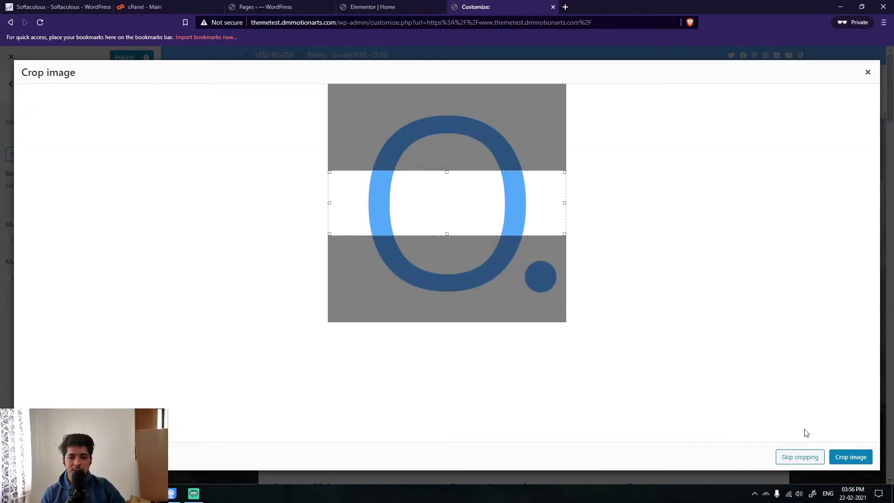
click(799, 456)
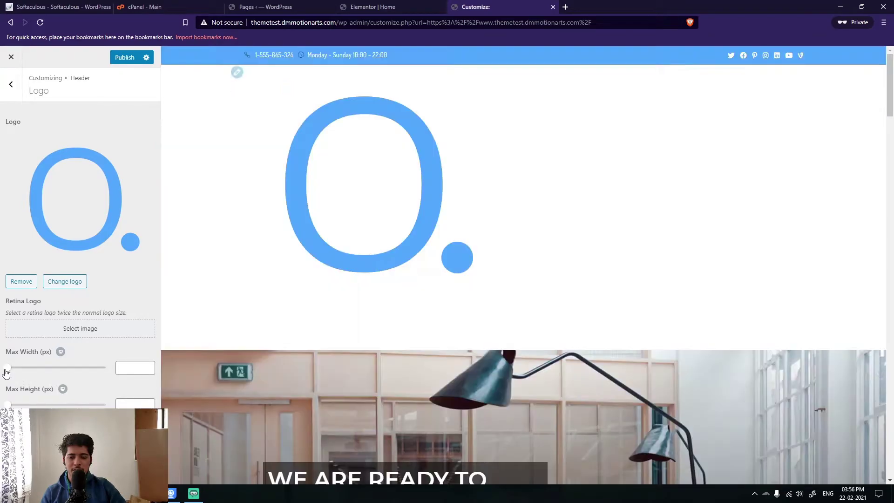
Limit the logo's maximum width to fit the header bar, and slightly reduce the header height in the general header settings
mouse_move(6, 372)
mouse_down()
mouse_move(26, 370)
mouse_move(13, 371)
mouse_up()
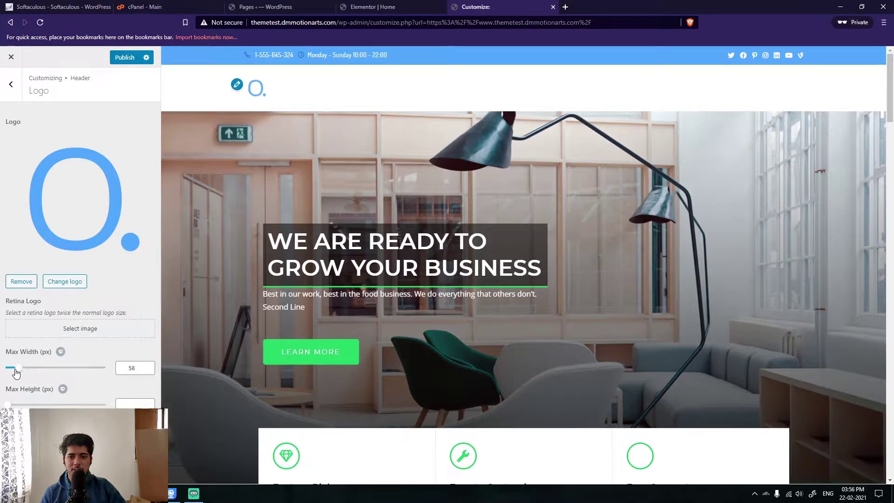
click(10, 84)
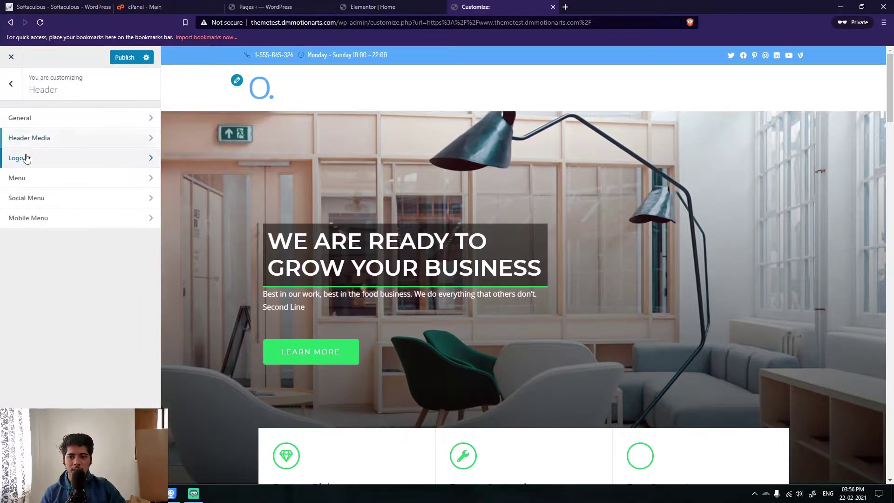
click(24, 118)
drag(59, 175, 57, 176)
click(11, 86)
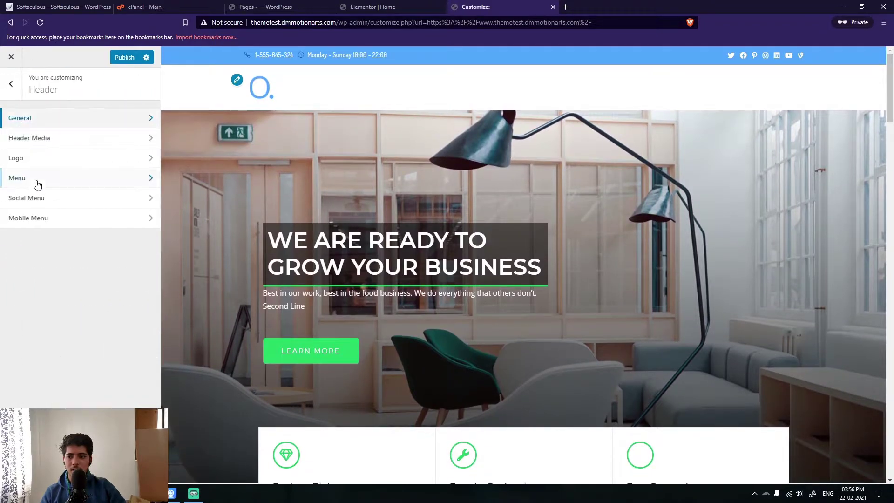
Set the header menu's main link color to black, after trying the green swatch #81d742
click(35, 183)
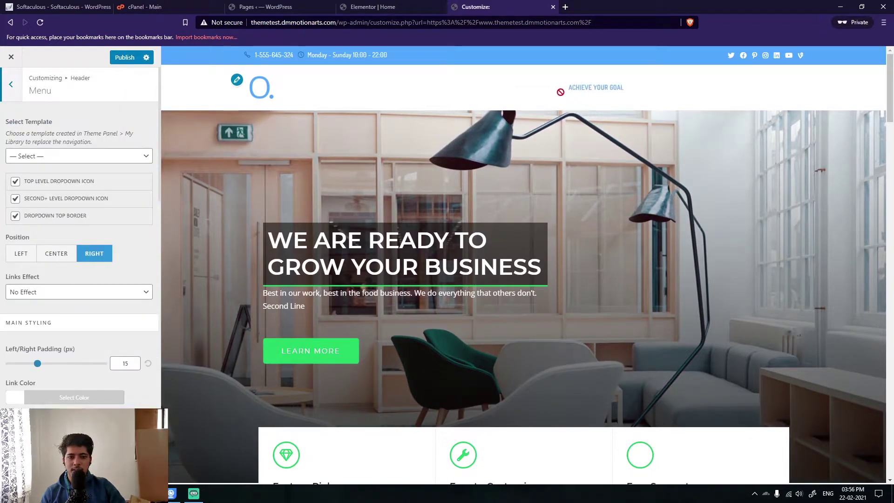
scroll(4, 301, down, 4)
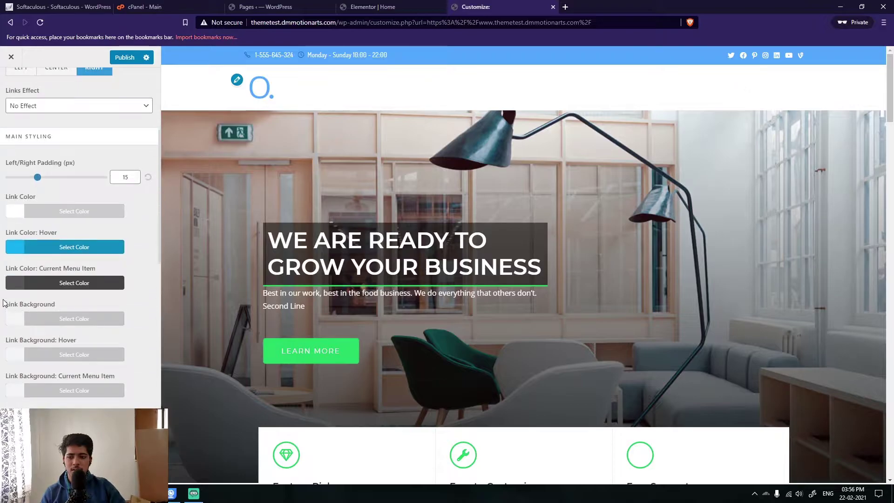
click(23, 217)
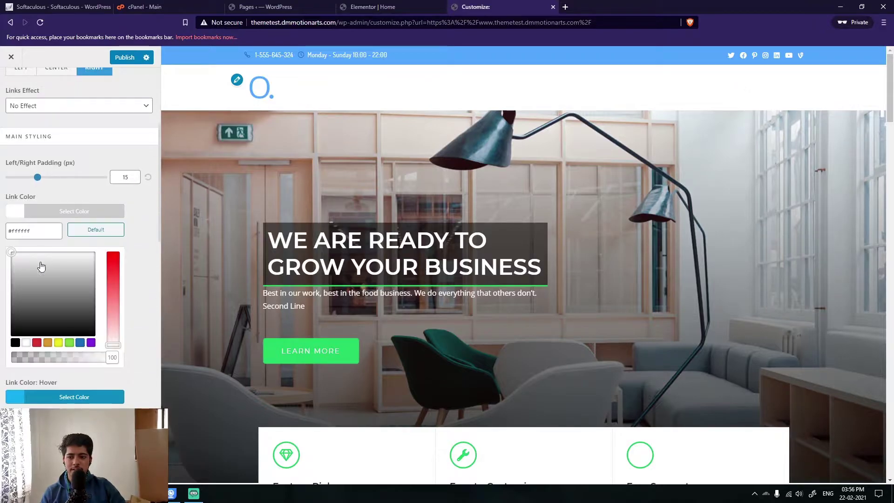
click(69, 343)
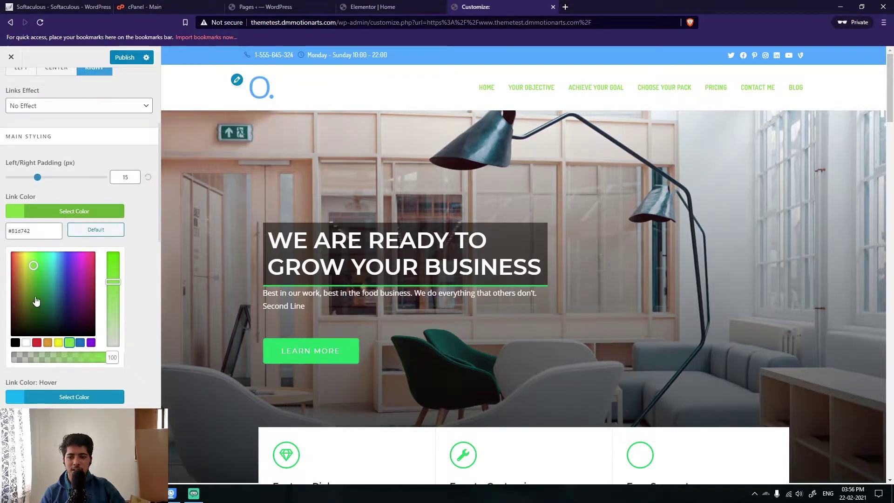
drag(37, 302, 2, 351)
click(3, 349)
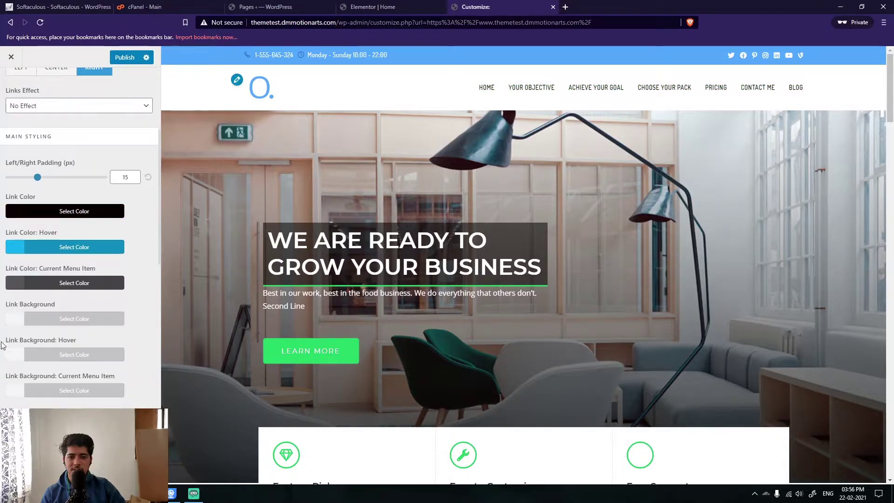
Try the hover color #13aff0 as the header menu's main link color
click(23, 215)
click(3, 270)
click(46, 257)
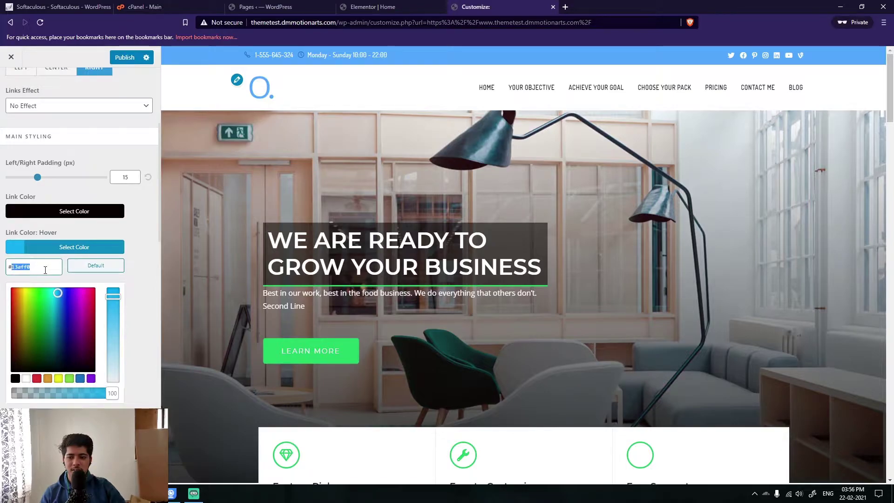
click(37, 216)
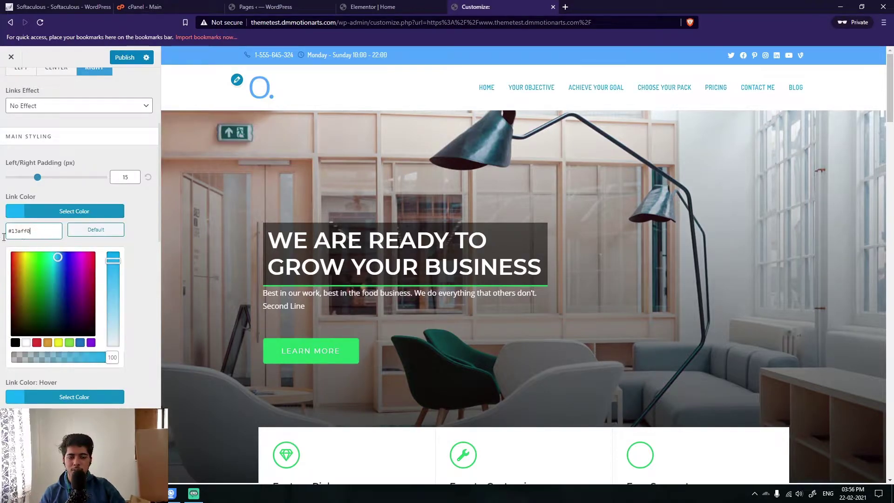
click(2, 245)
Set the header menu's main link color to the near-black #0a0000
click(56, 217)
drag(30, 284, 7, 333)
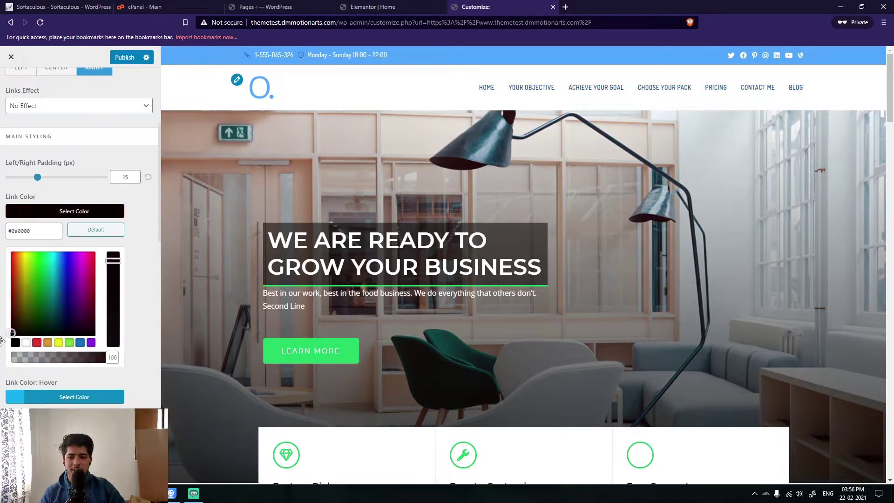
click(0, 308)
Preview the header and hero section without the customizer controls, and publish the changes
click(27, 472)
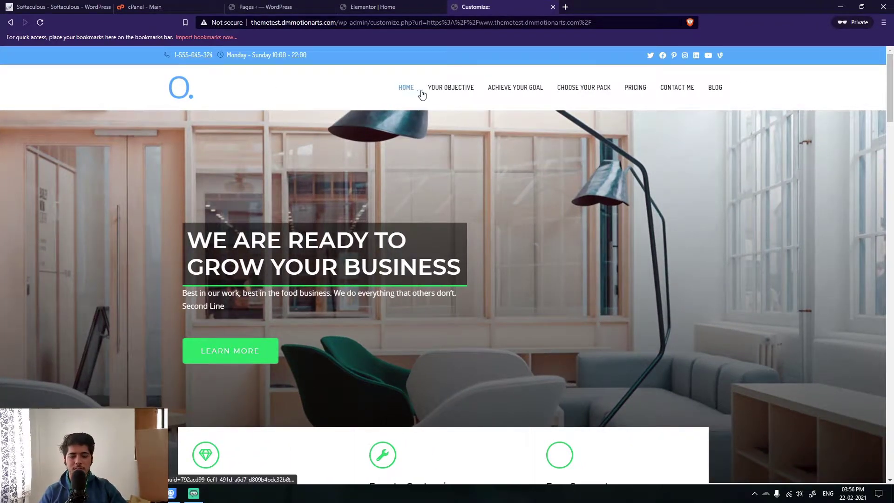
scroll(432, 206, down, 2)
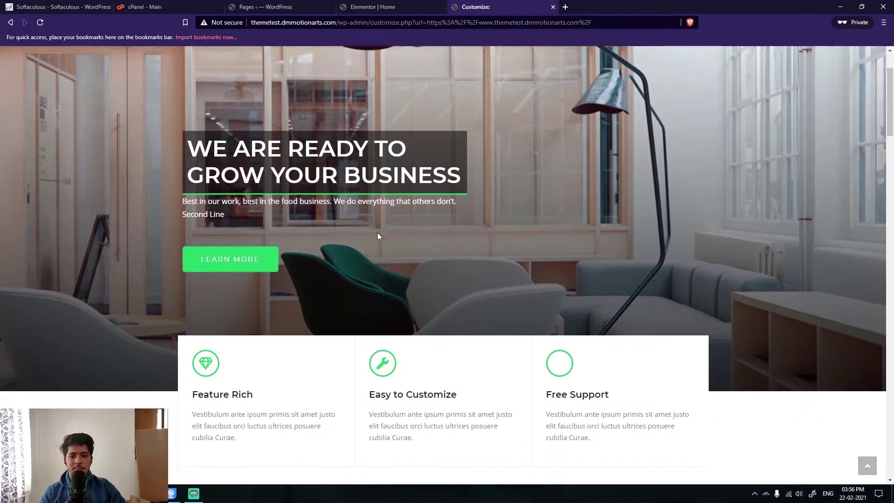
scroll(377, 233, up, 2)
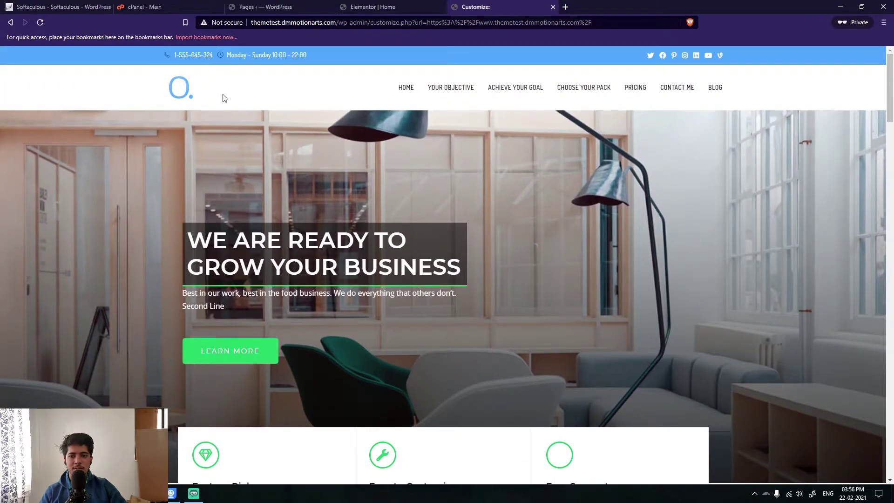
click(27, 473)
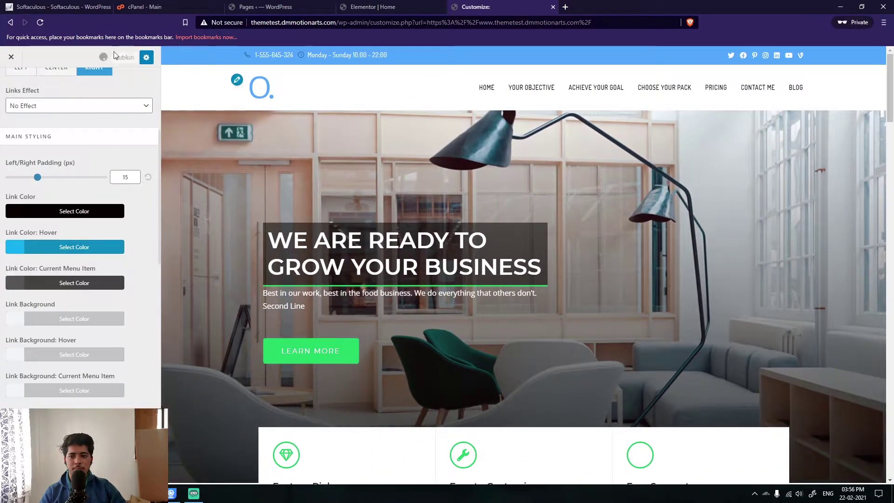
Open the top bar's general settings and review the visibility options, keeping Show On All Devices
scroll(41, 262, up, 4)
click(11, 84)
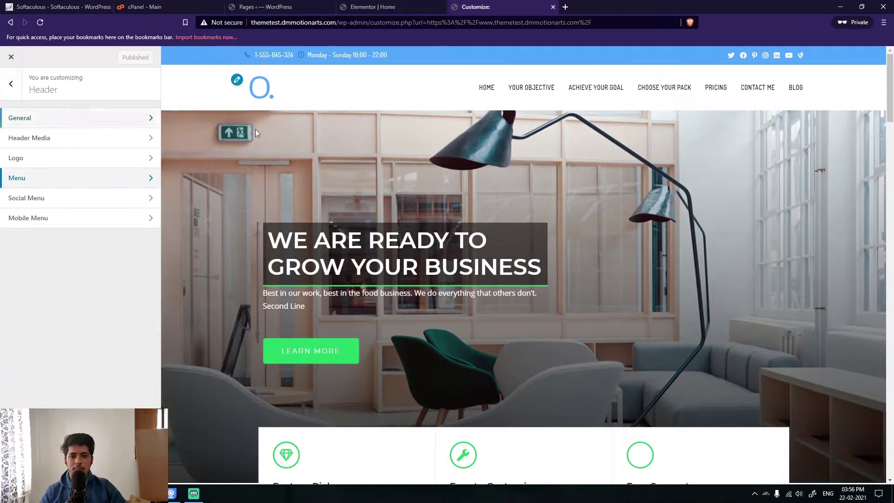
click(11, 84)
click(34, 302)
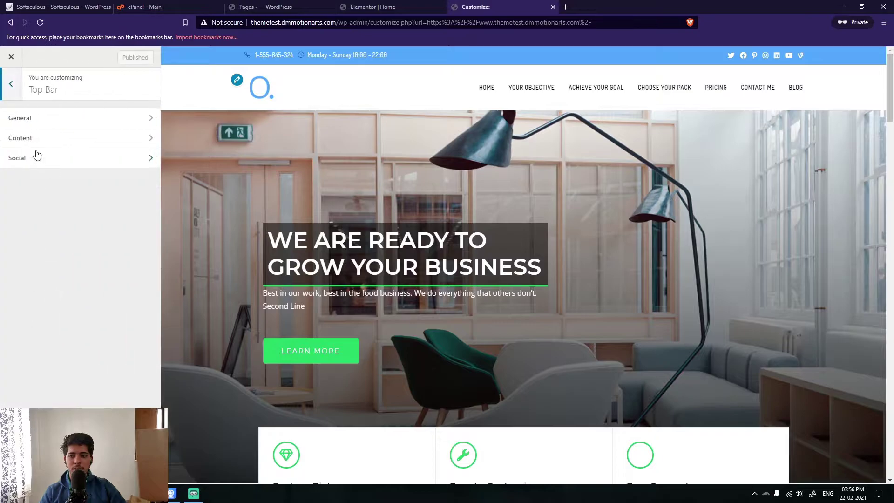
click(33, 122)
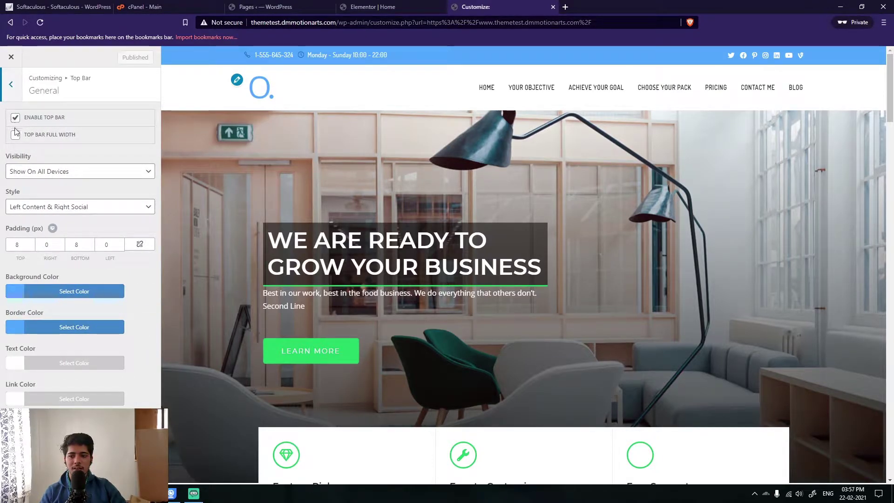
click(39, 172)
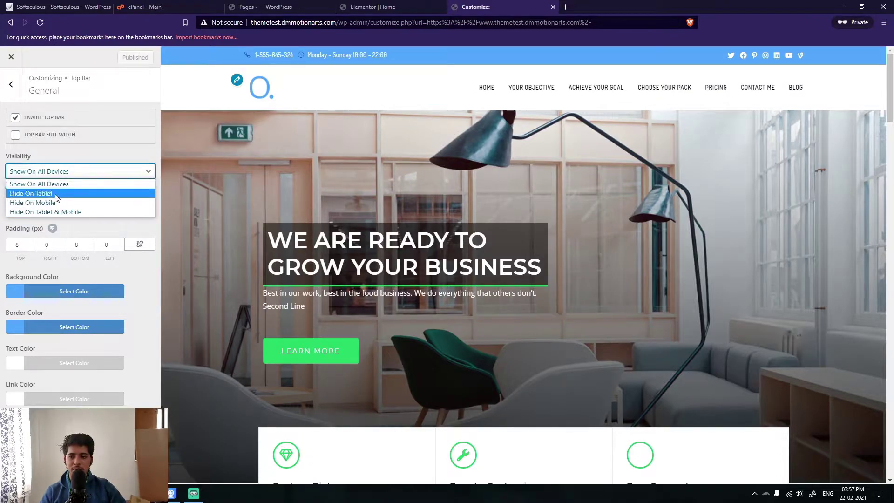
click(76, 181)
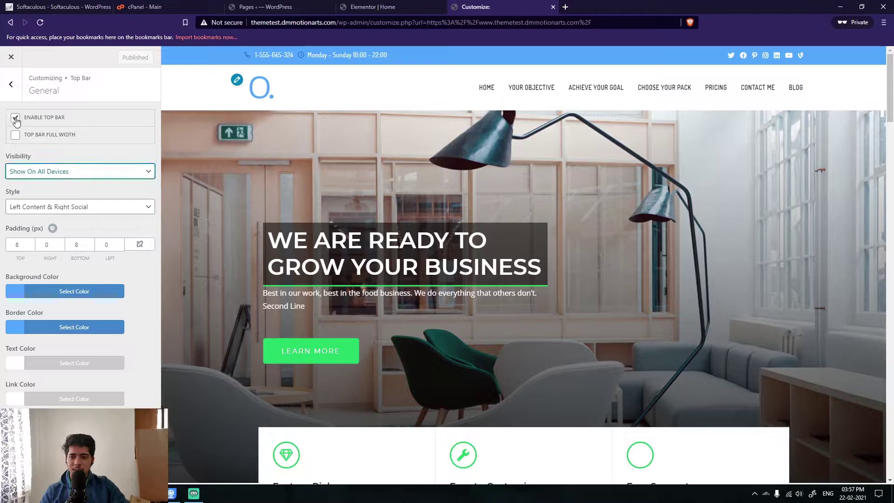
click(45, 171)
click(57, 167)
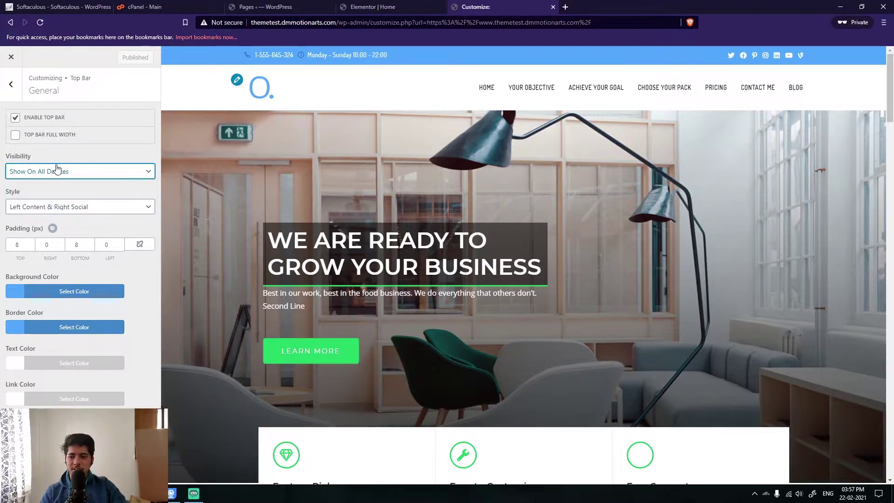
Open the top bar's content settings and examine the icon-phone markup in front of the phone number
click(10, 84)
click(22, 136)
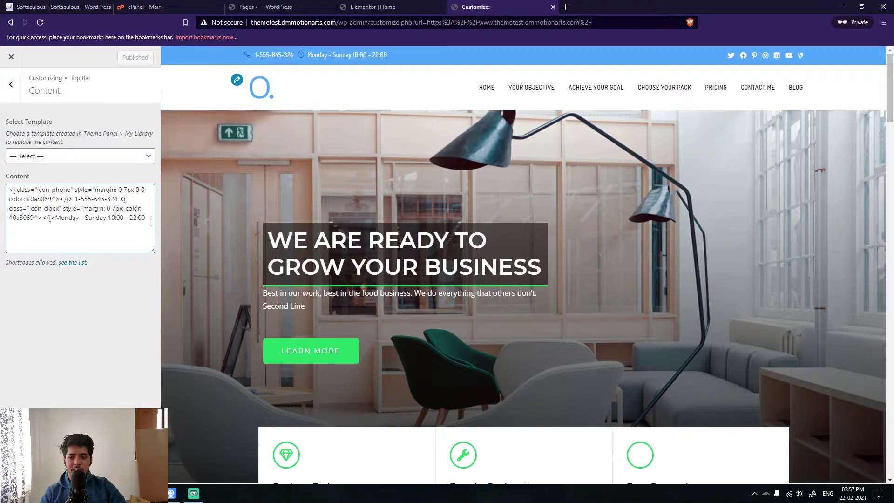
drag(151, 220, 54, 204)
click(9, 189)
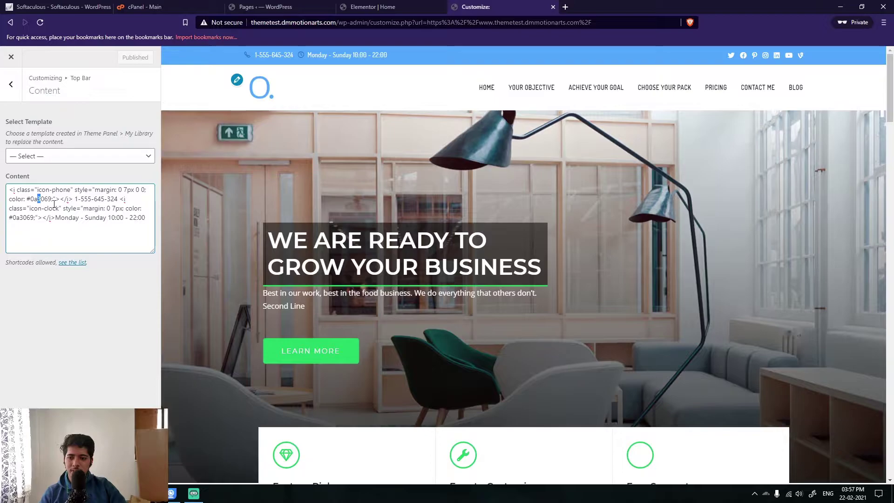
click(31, 191)
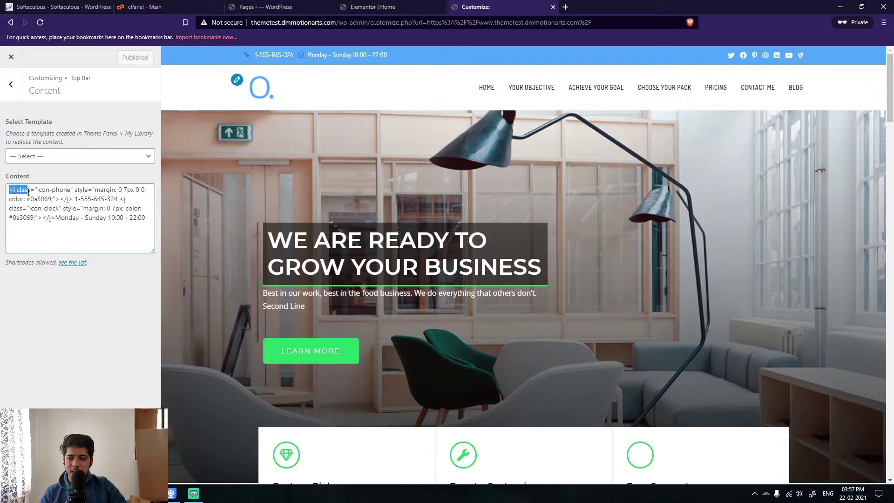
drag(39, 190, 67, 191)
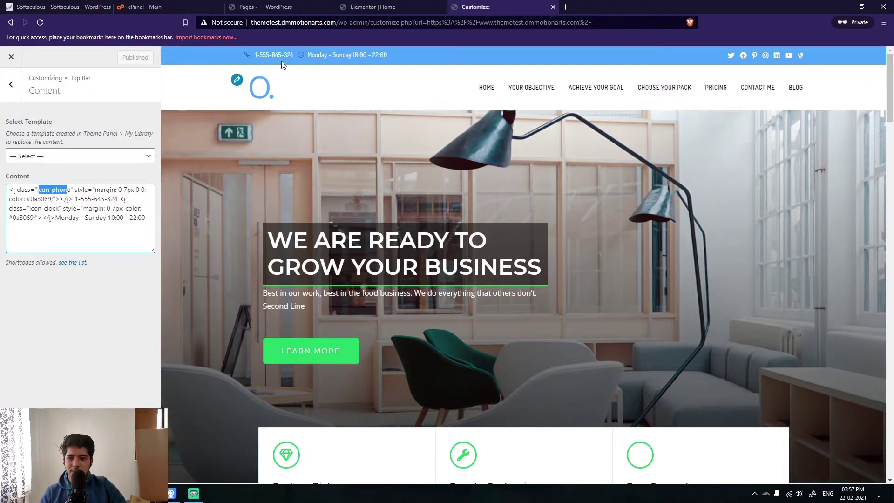
click(77, 199)
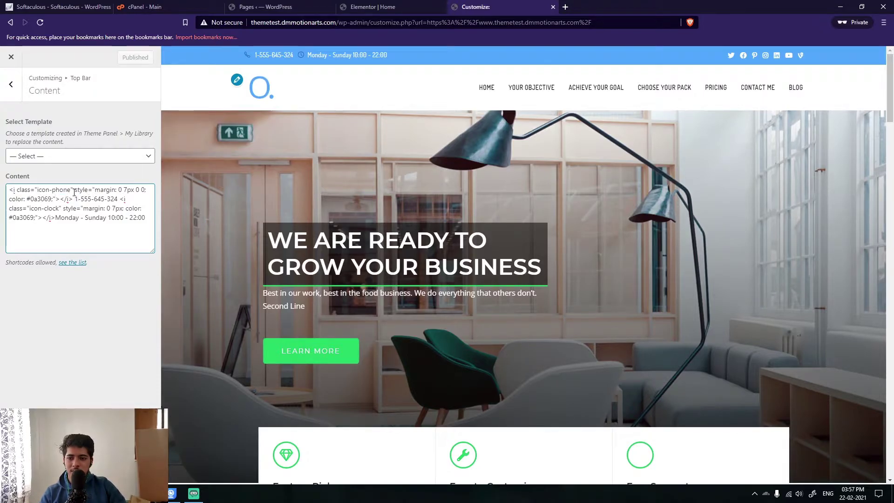
drag(74, 191, 68, 200)
Try replacing the whole top bar content with the plain text "Monday - Thursday Timing"
key(ctrl+a)
text(Monday)
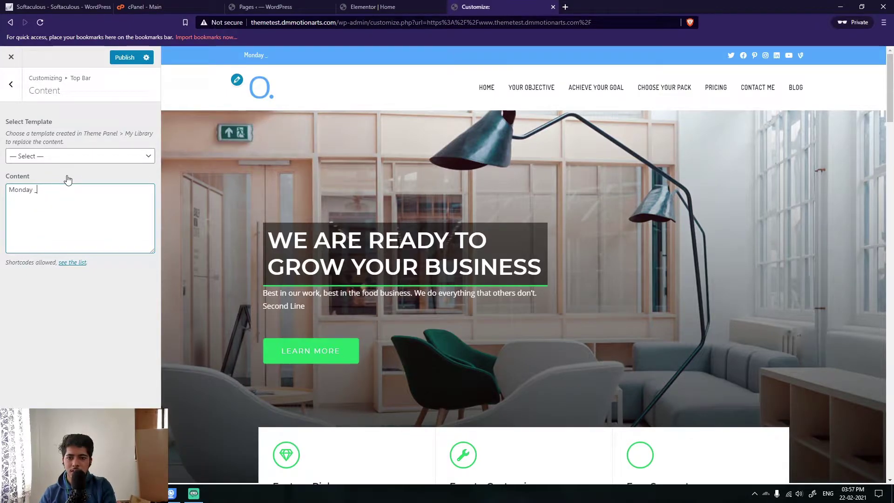
text( - Thurd)
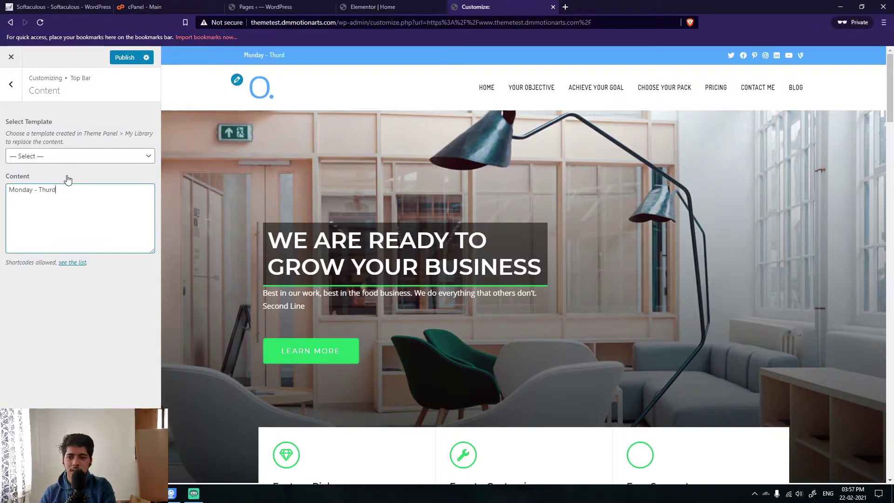
key(BackSpace)
text(sday)
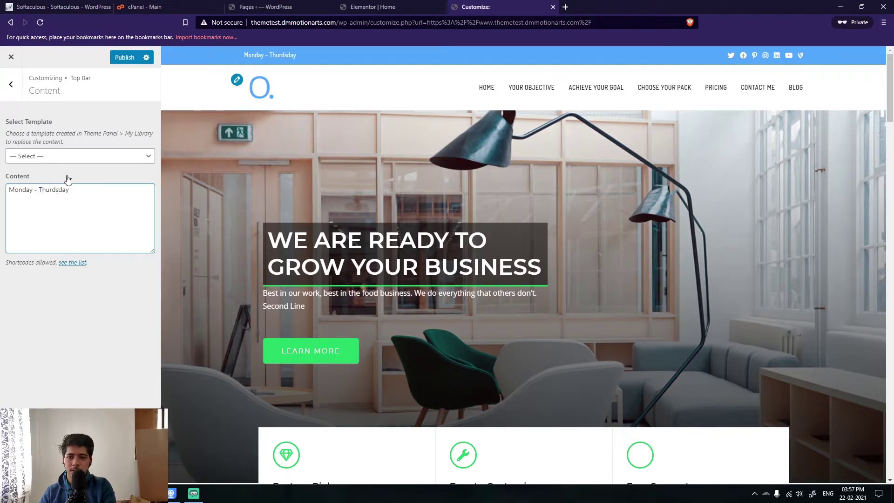
key(BackSpace)
key(BackSpace)
key(BackSpace)
key(BackSpace)
key(BackSpace)
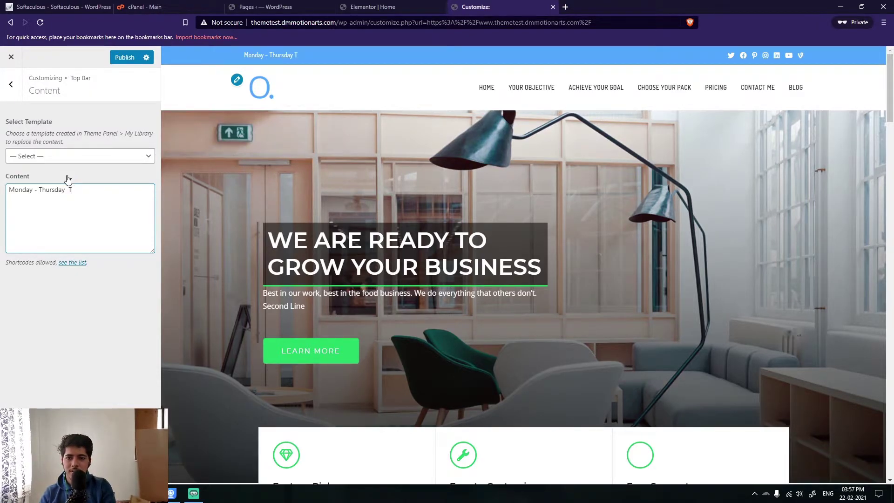
text(iming)
key(BackSpace)
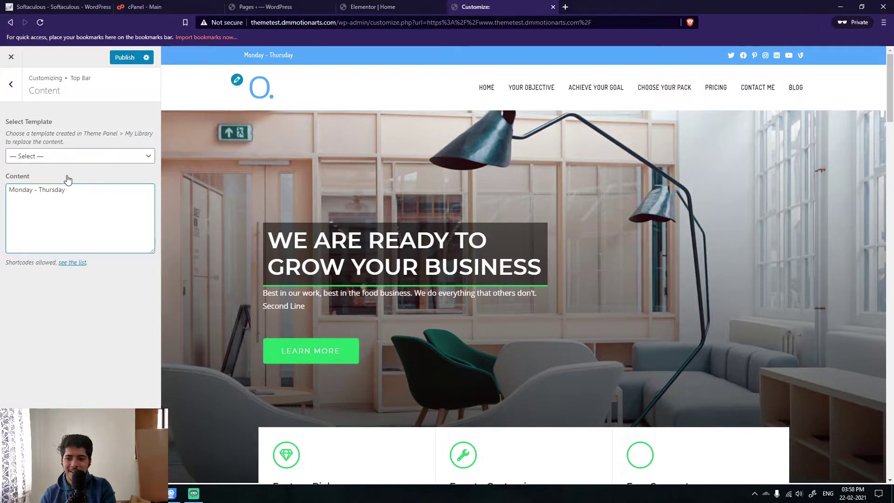
key(Return)
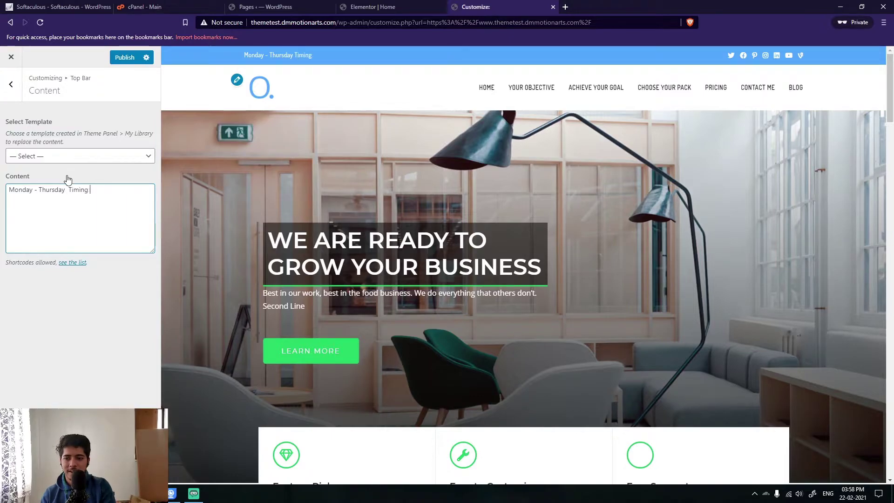
Undo all the text edits made to the top bar's content
key(ctrl+z)
key(ctrl+z)
key(ctrl+z)
key(ctrl+z)
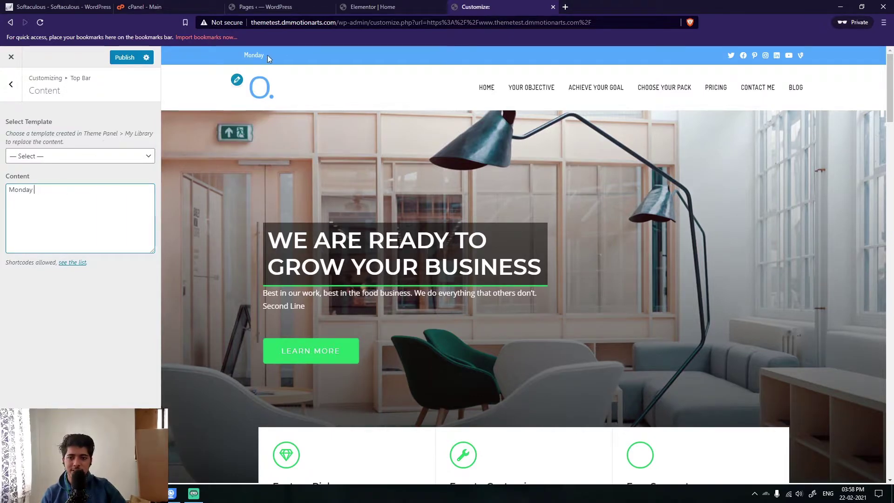
key(ctrl+z)
click(353, 56)
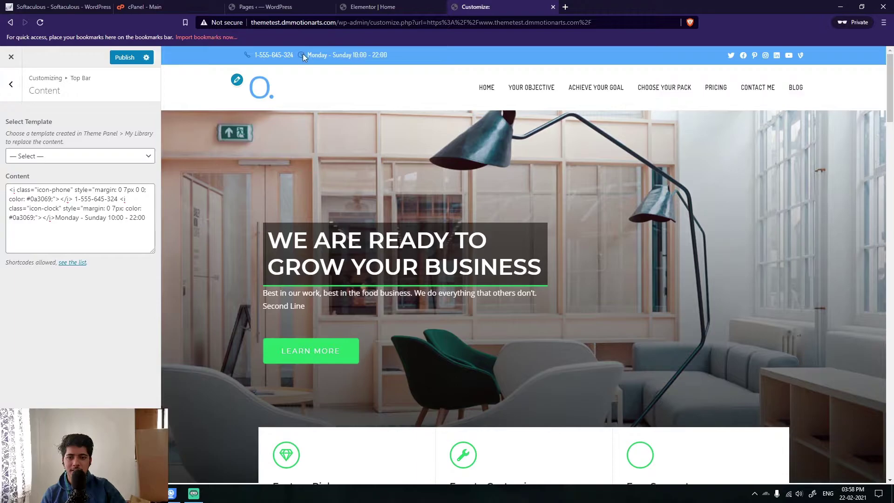
Examine the phone and clock icon markup in the top bar's content and return to the Top Bar sections
click(8, 189)
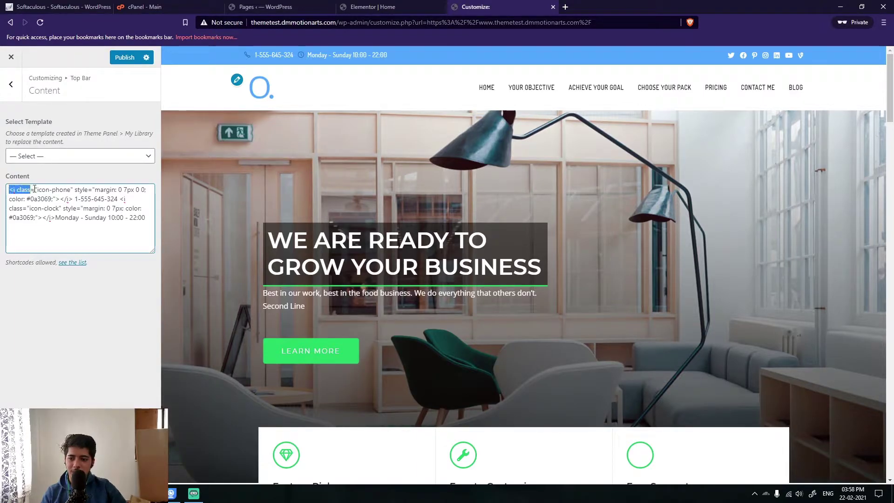
drag(35, 189, 12, 191)
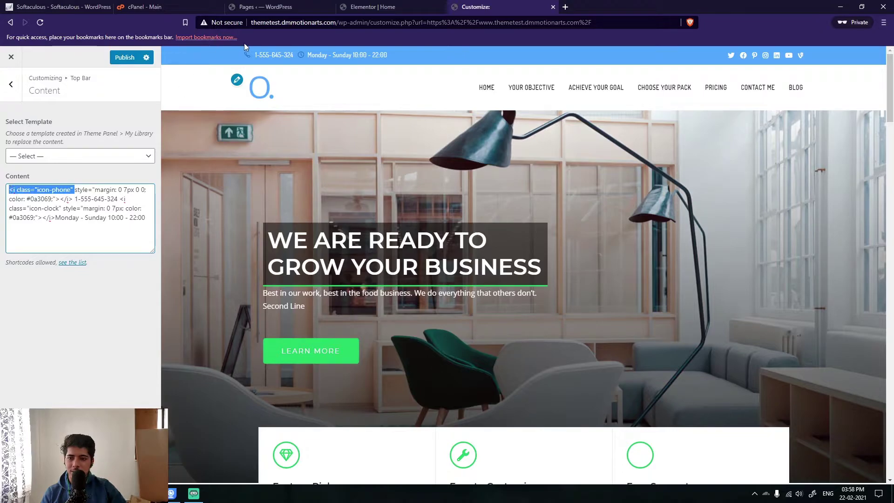
click(104, 189)
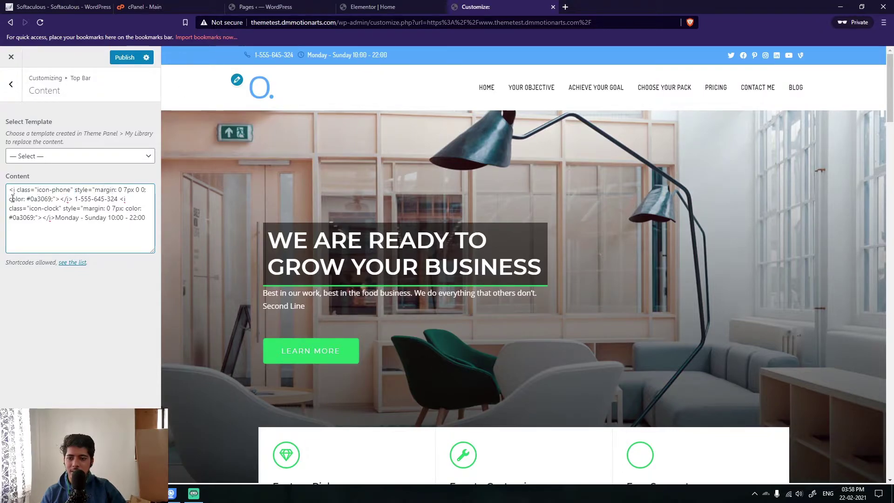
mouse_move(10, 199)
mouse_down()
mouse_move(53, 196)
mouse_move(32, 190)
mouse_move(130, 218)
mouse_move(13, 189)
mouse_up()
click(129, 222)
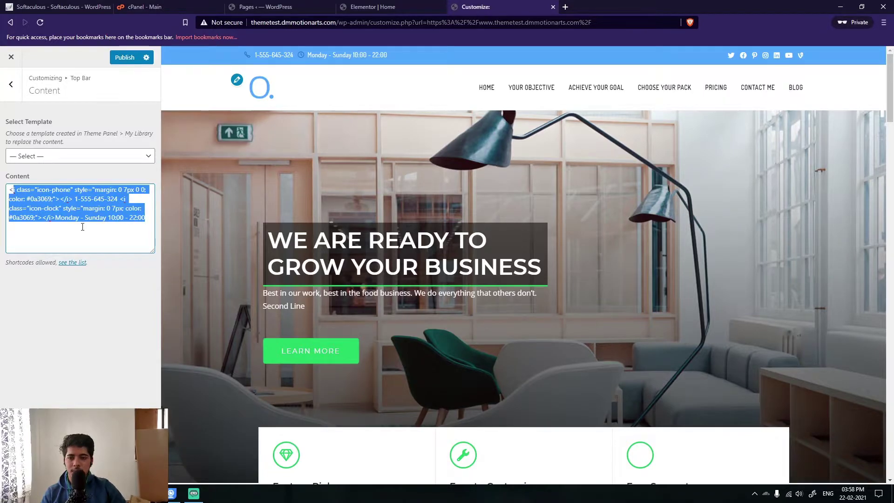
click(79, 211)
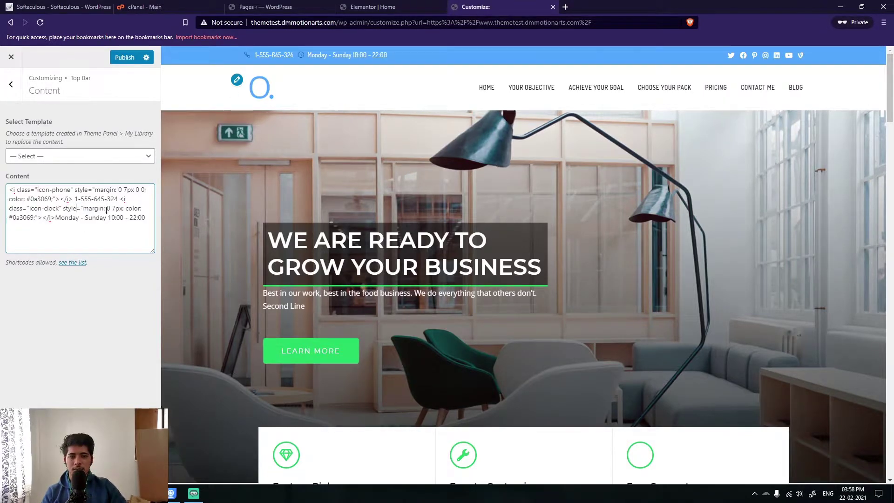
click(4, 86)
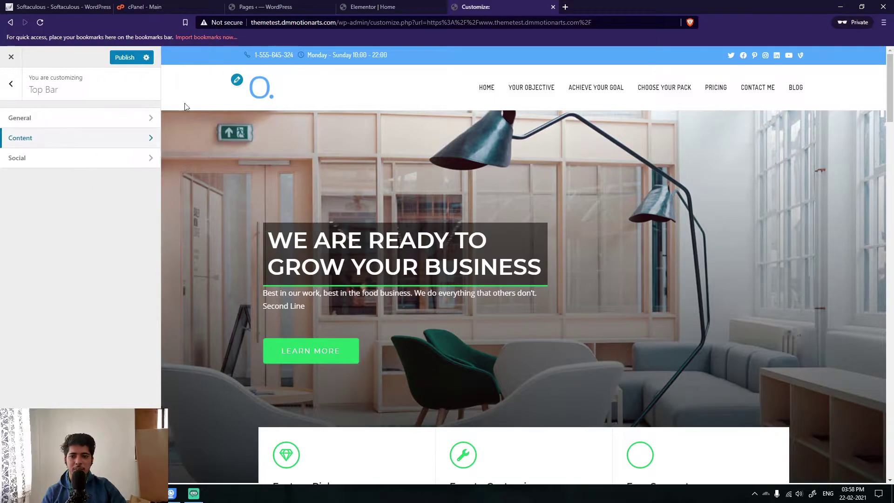
Try the Centered Content & Social style for the top bar, and restore Left Content & Right Social
click(45, 122)
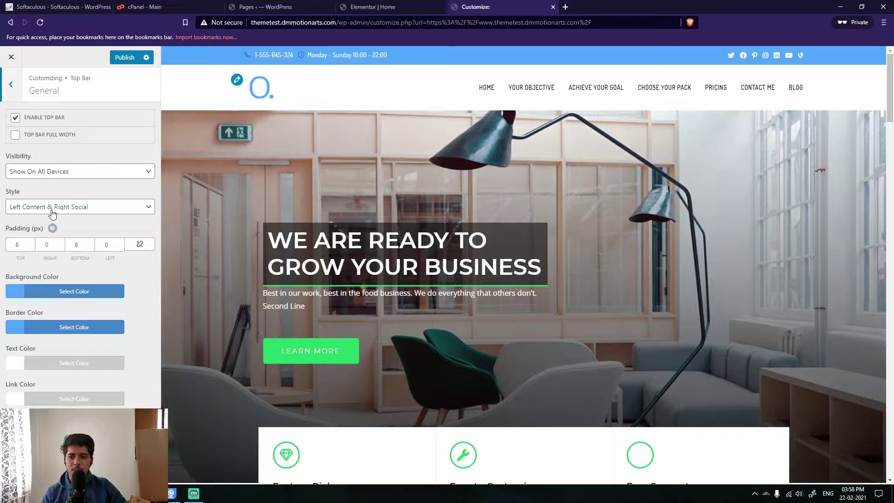
click(24, 208)
click(24, 208)
click(24, 208)
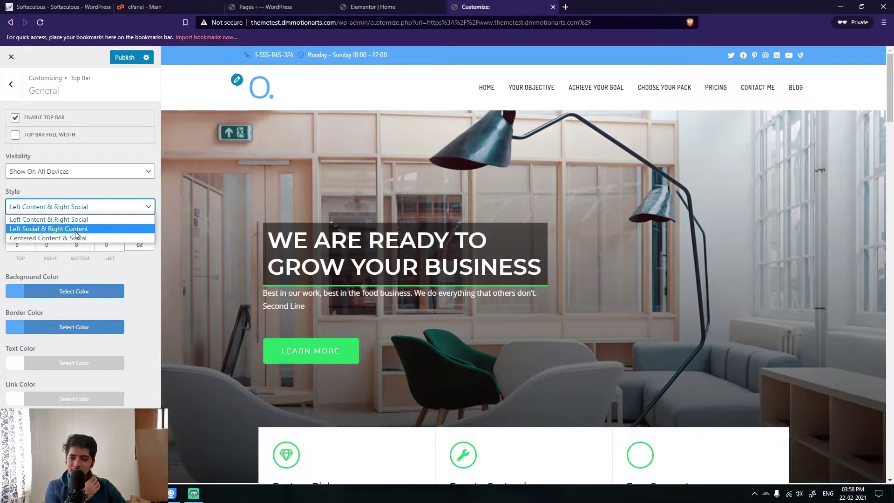
click(65, 238)
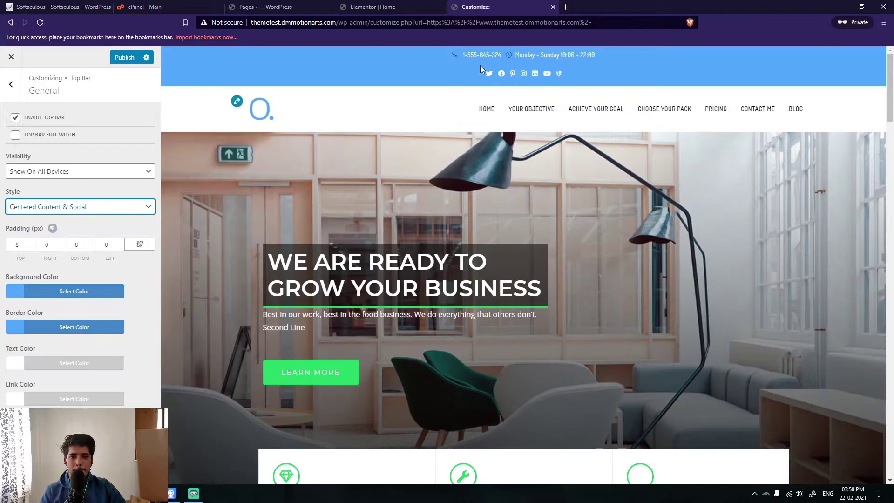
click(40, 208)
click(40, 220)
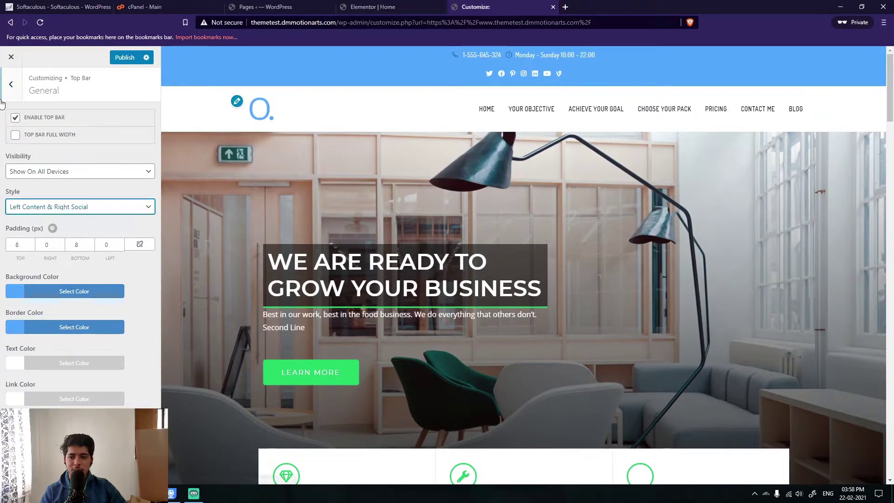
Examine the top bar's Social settings, including the templates offered under Social Alternative
click(11, 84)
click(21, 156)
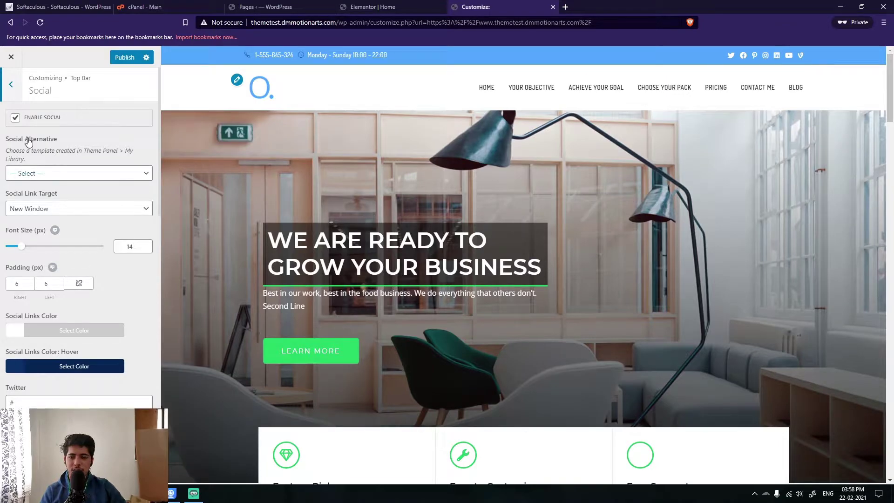
click(12, 85)
click(24, 162)
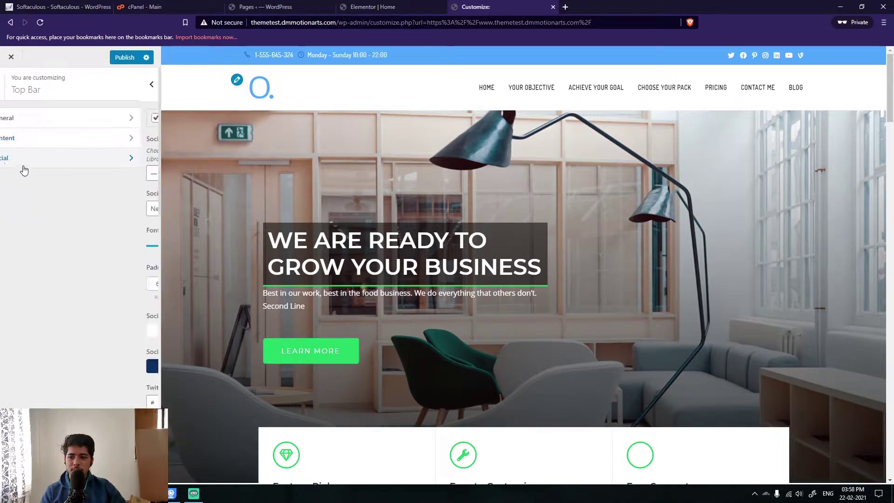
click(36, 174)
click(36, 177)
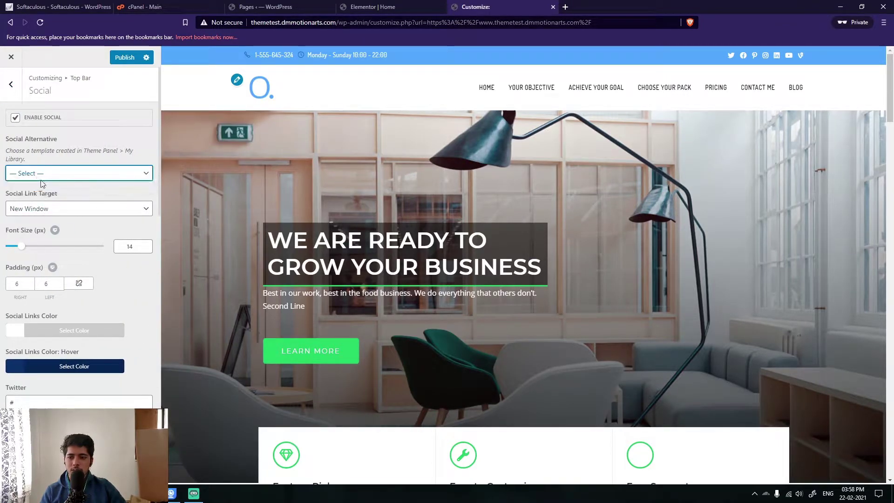
click(47, 178)
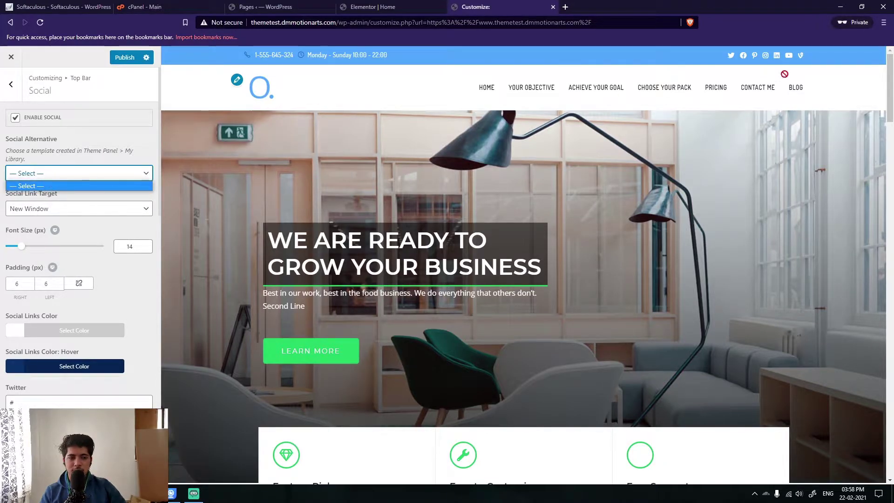
click(108, 177)
click(105, 178)
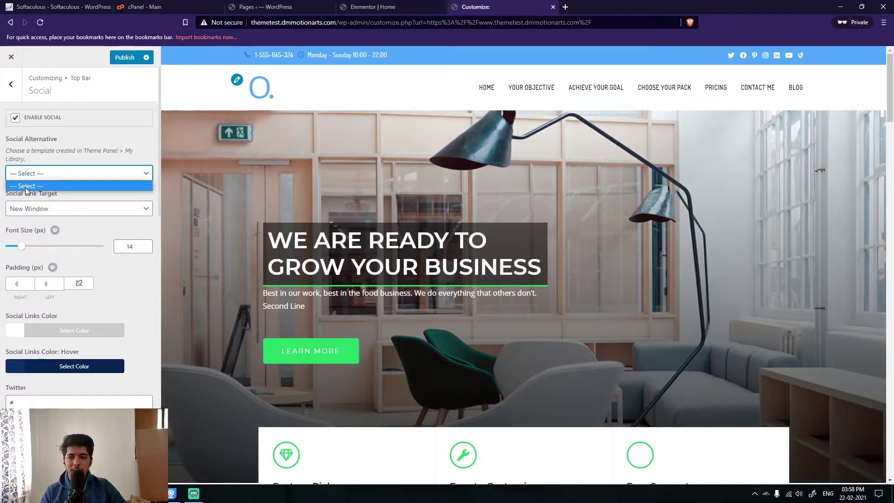
click(66, 178)
Skip the OceanWP opt-in in the WordPress Theme Panel and check its My Library page for templates
click(265, 7)
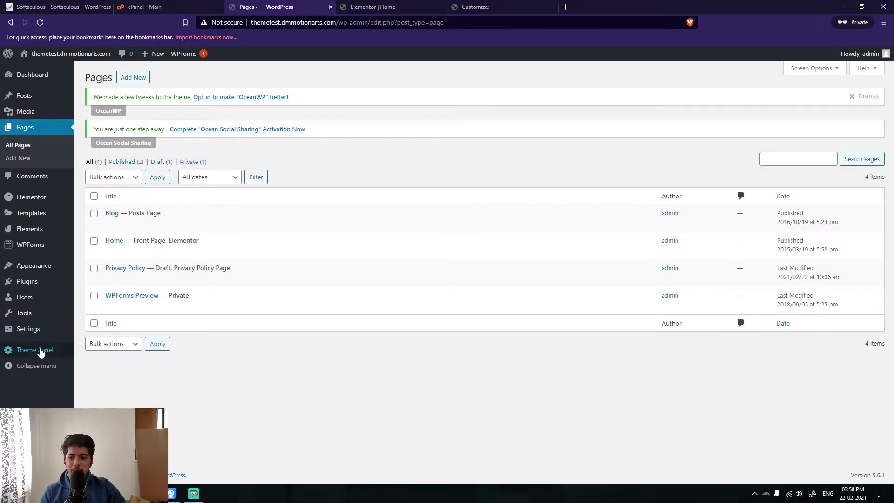
click(37, 351)
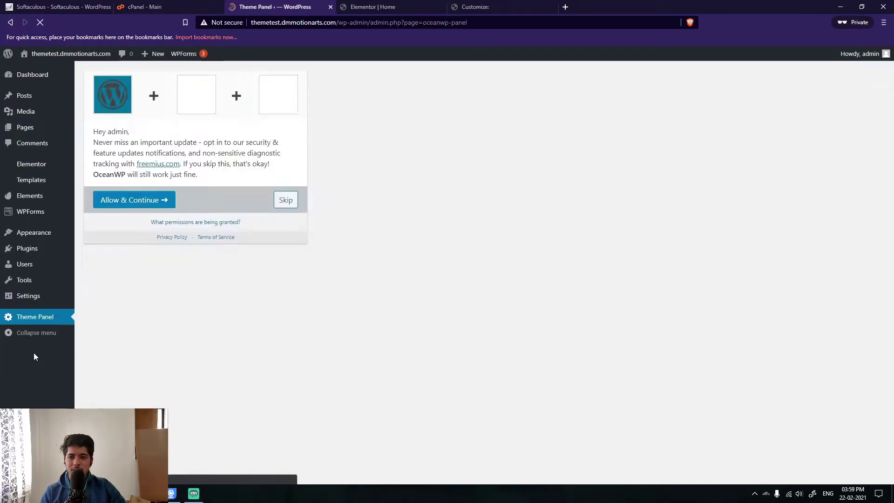
click(286, 199)
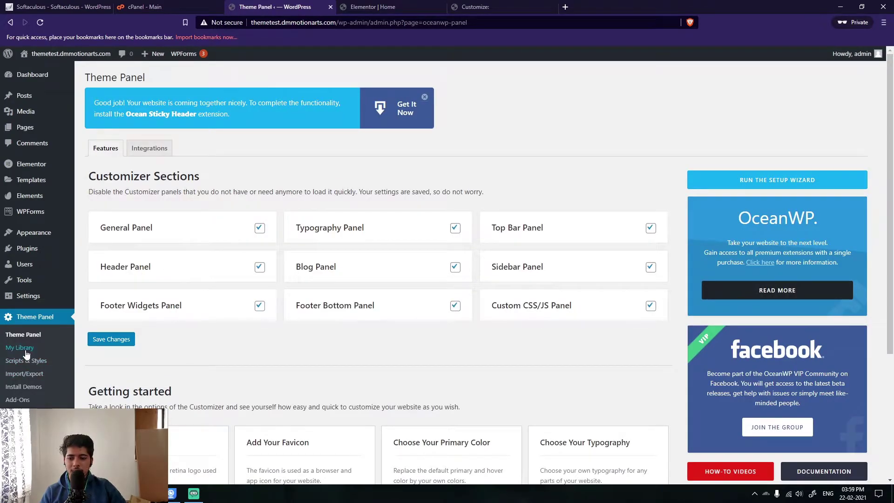
click(25, 354)
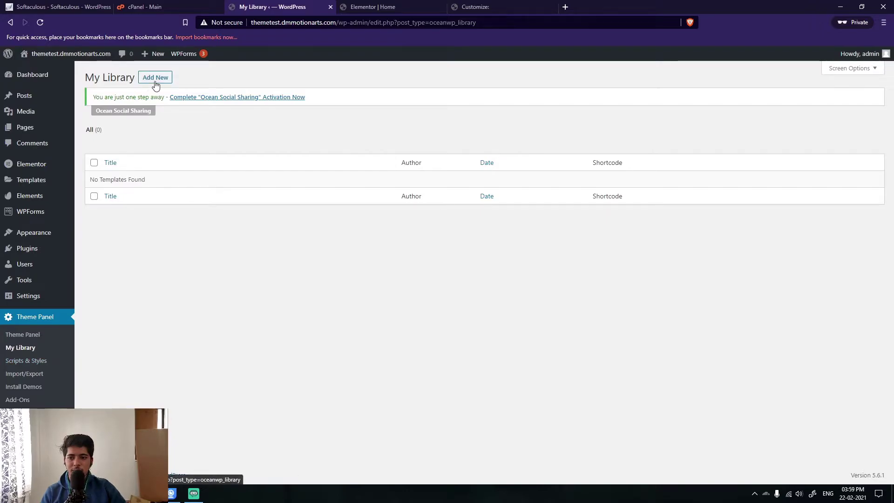
click(105, 76)
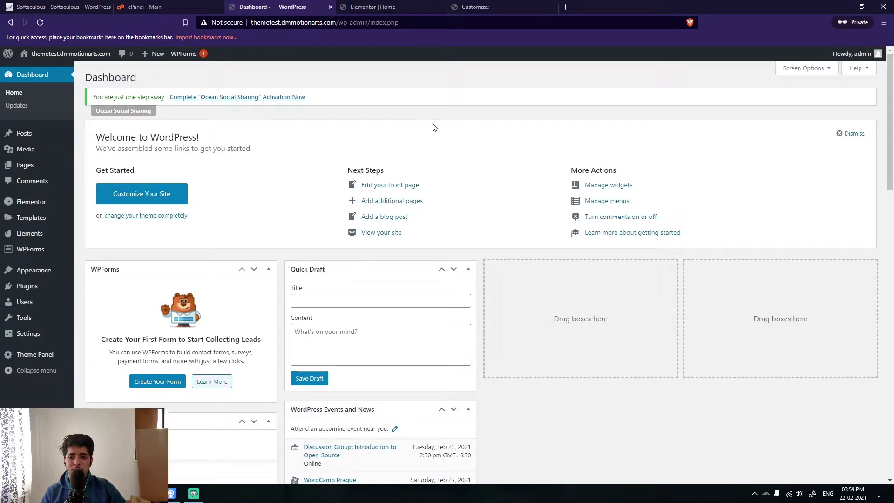
Return to the site customizer and examine the top bar's Content settings and template selection
click(476, 6)
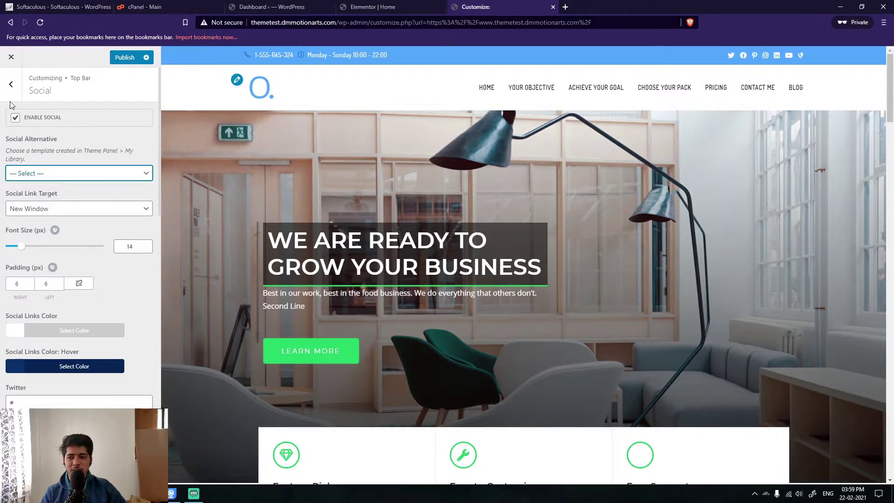
click(11, 84)
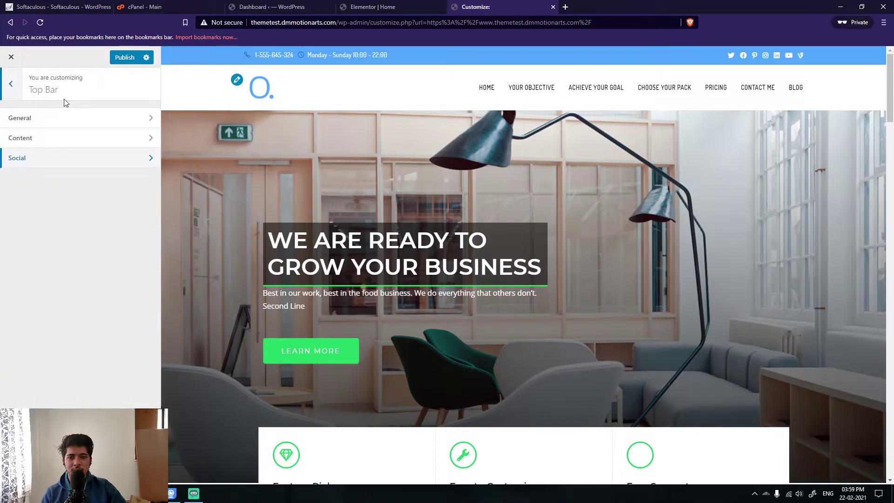
click(35, 140)
click(10, 84)
click(37, 138)
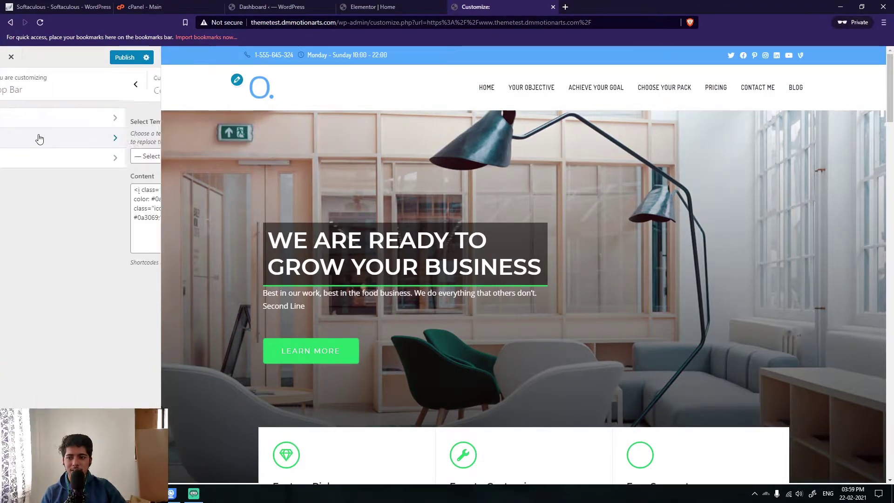
click(33, 156)
click(37, 169)
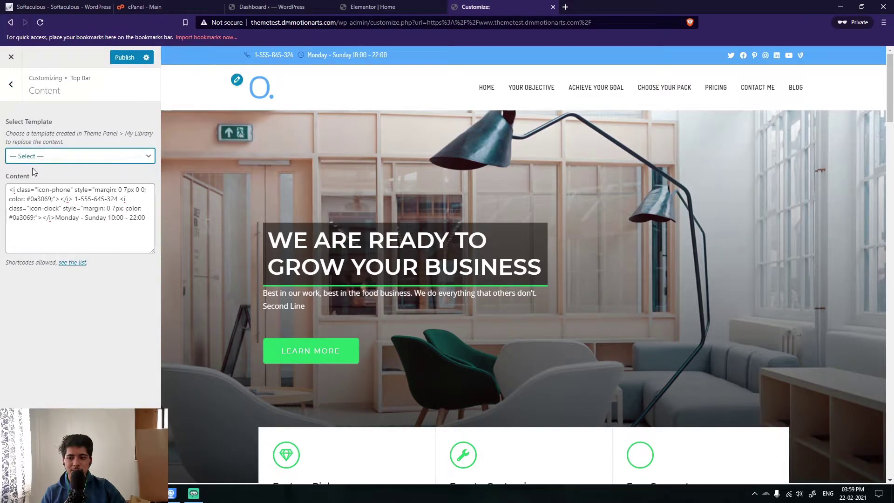
click(266, 7)
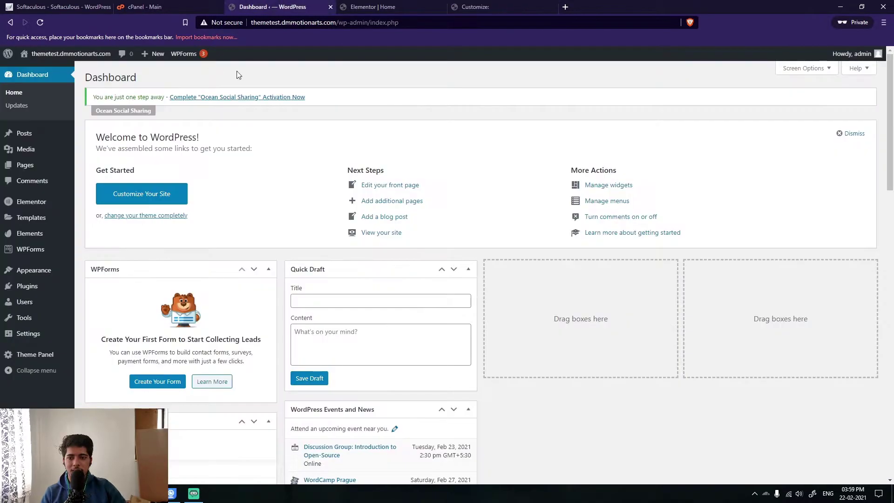
click(417, 6)
click(484, 7)
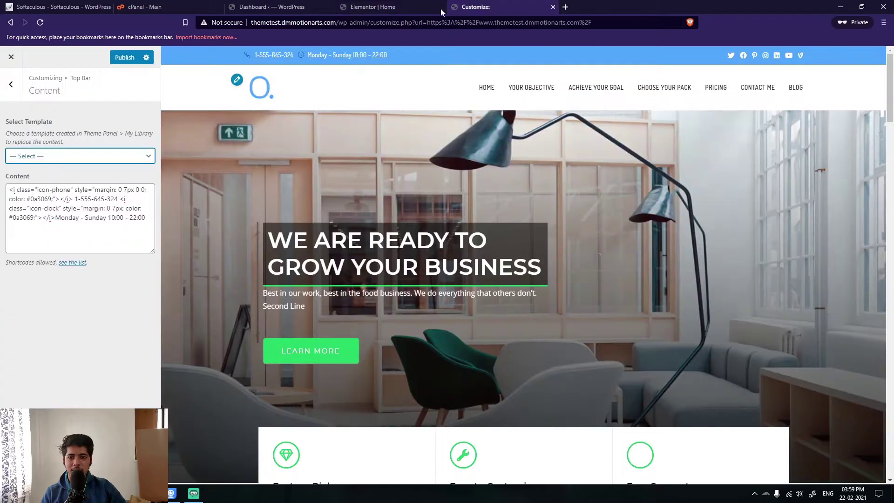
Disable the top bar in its General settings and return to the customizer's main section list
click(2, 97)
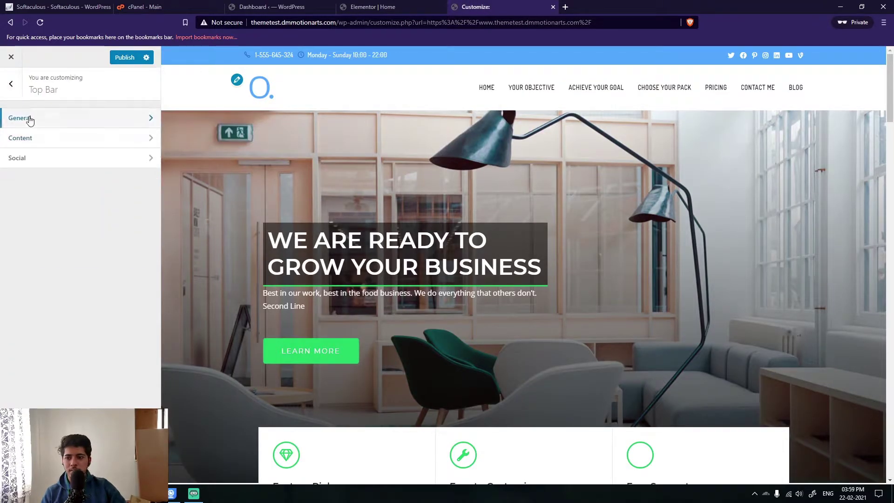
click(28, 117)
click(11, 84)
click(11, 84)
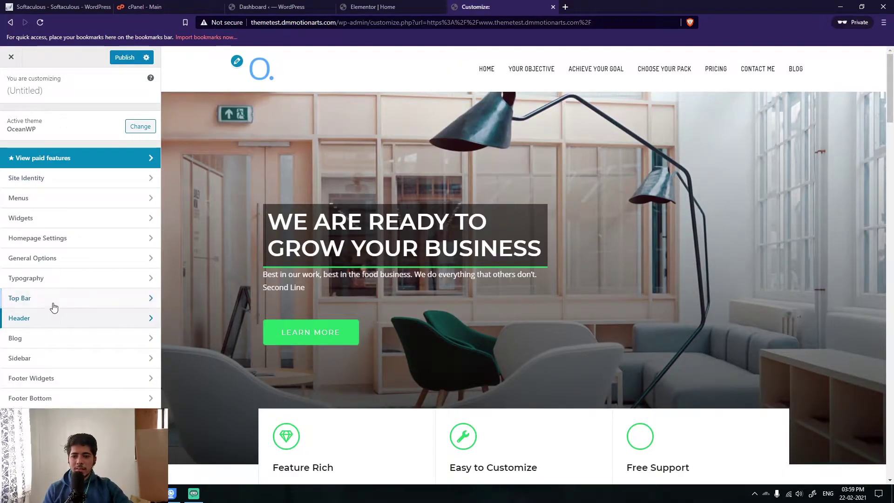
Set the header style to Top Menu in the Header's General settings
click(29, 319)
click(30, 119)
click(41, 137)
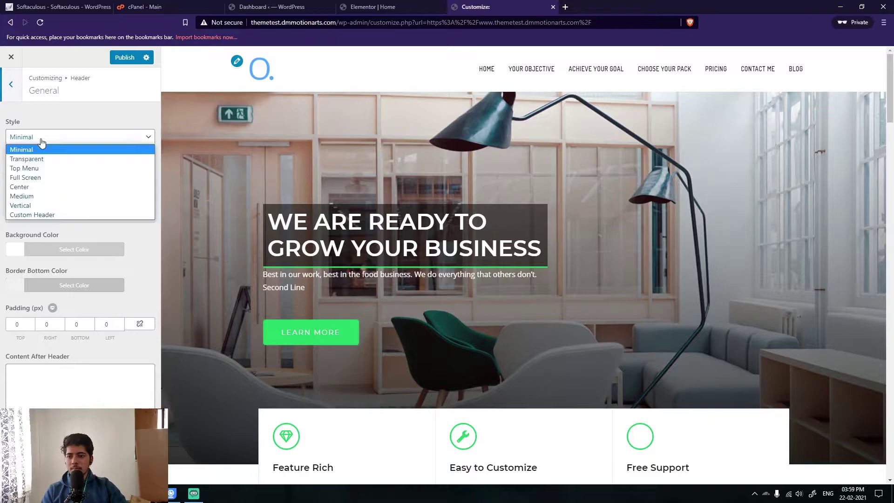
click(43, 170)
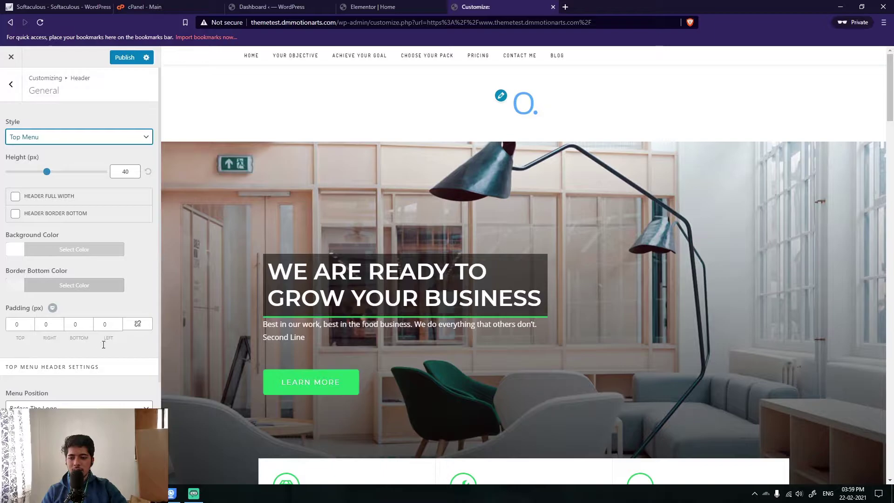
Examine the Top Menu header settings, especially Menu Position, against the previewed header
scroll(70, 303, down, 2)
click(57, 320)
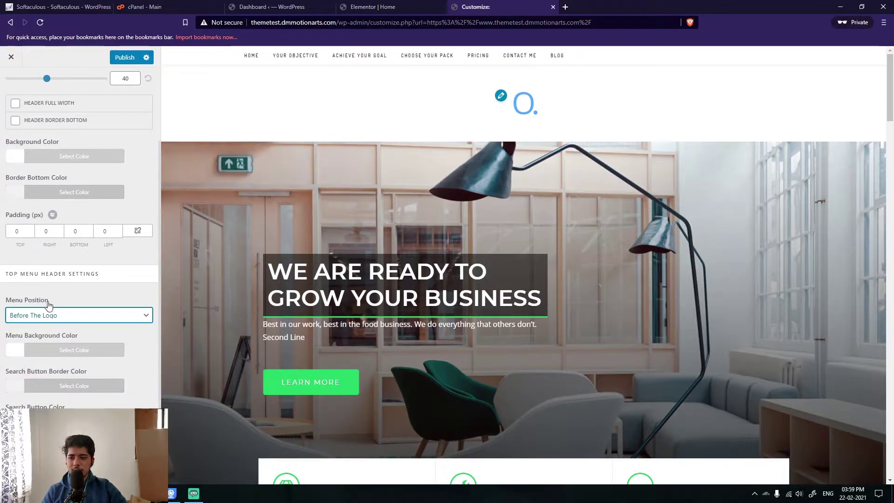
scroll(49, 302, up, 2)
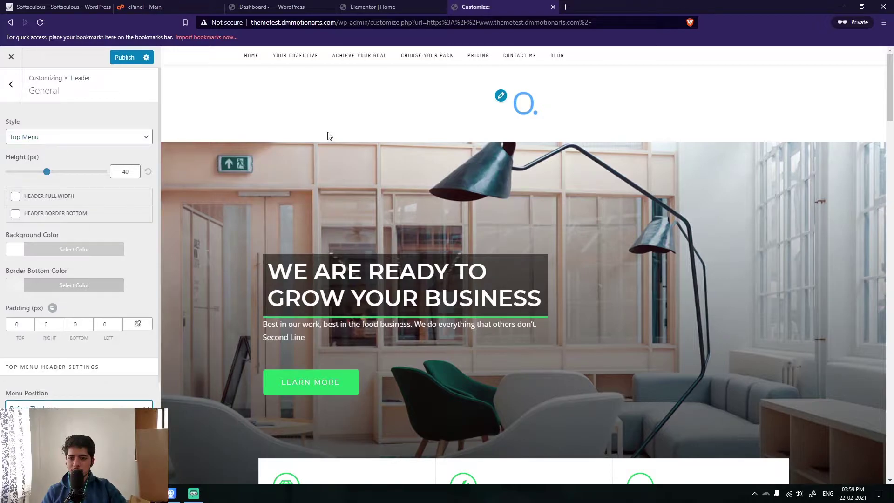
scroll(21, 223, down, 2)
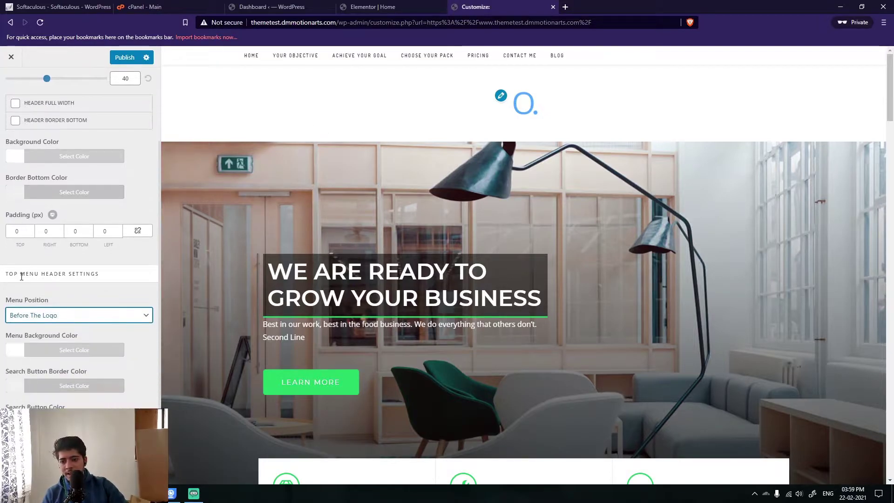
click(86, 306)
scroll(89, 310, up, 1)
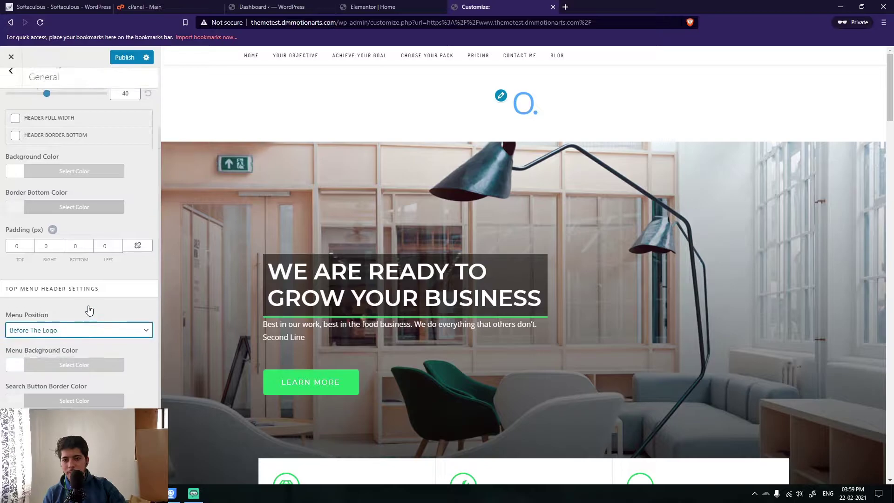
scroll(89, 310, up, 2)
Set the header style to Full Screen, and open and close its overlay menu in the preview
click(48, 138)
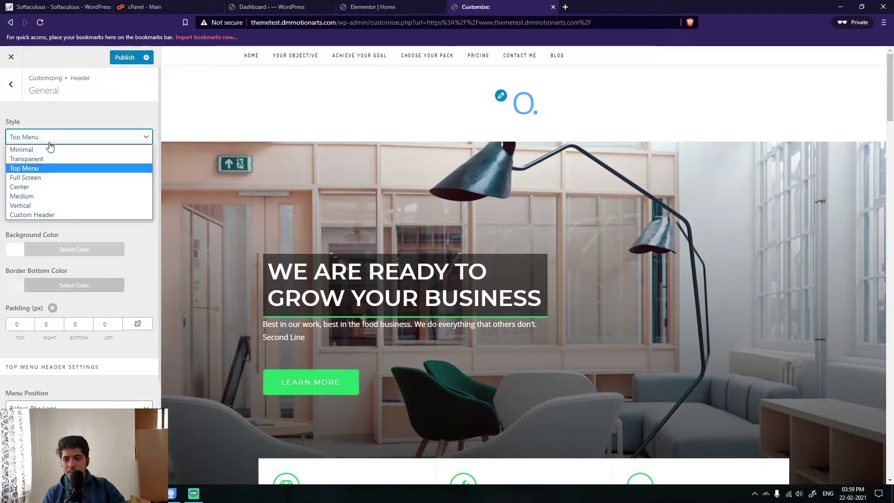
click(50, 179)
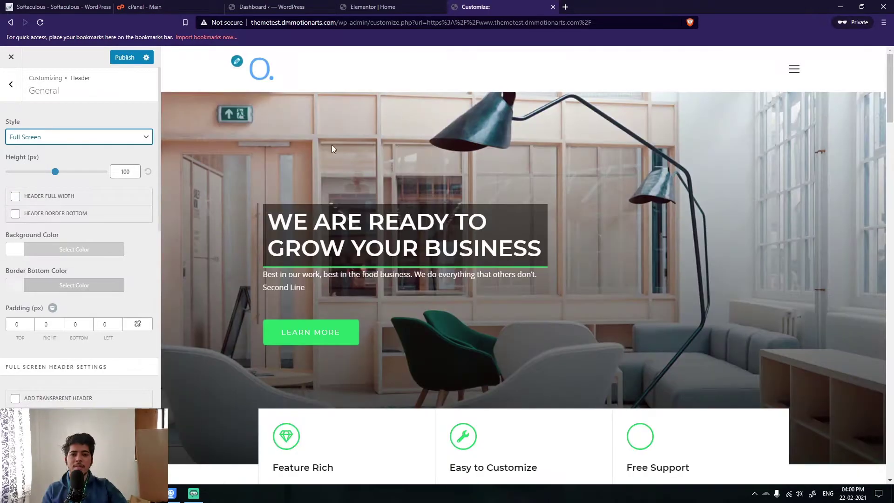
click(794, 69)
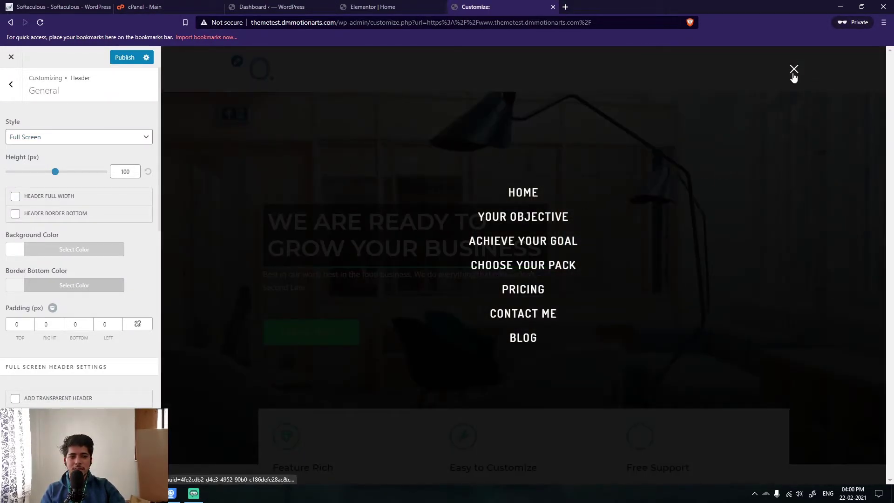
click(794, 73)
Set the header style to Transparent and the header background color to #b5b5b5
click(75, 137)
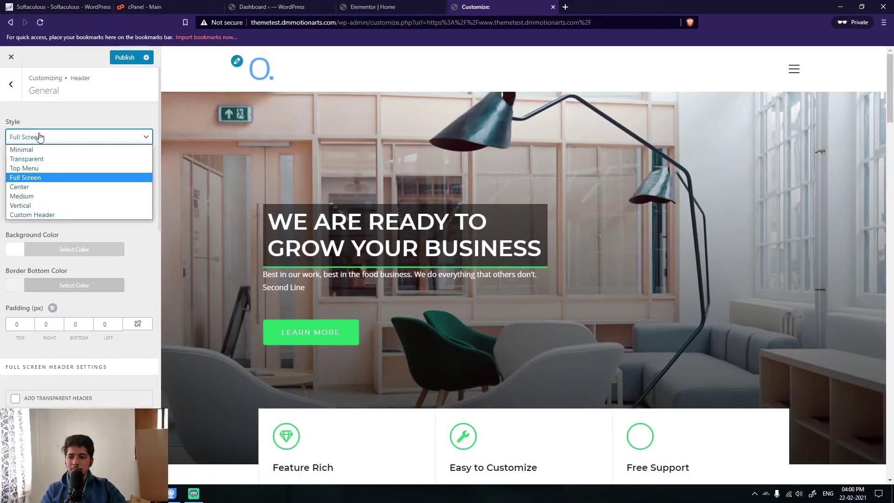
click(21, 159)
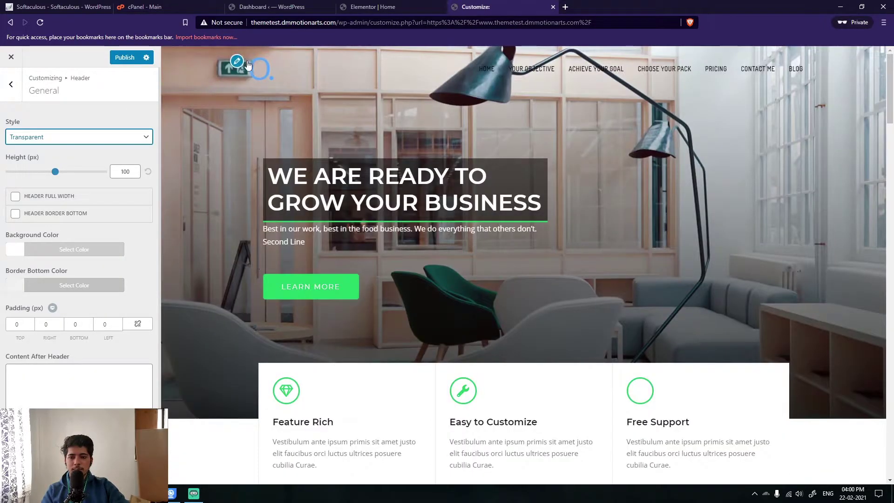
click(19, 255)
Set the header style to Minimal and lower the header background color's opacity to about 69
click(79, 136)
click(21, 148)
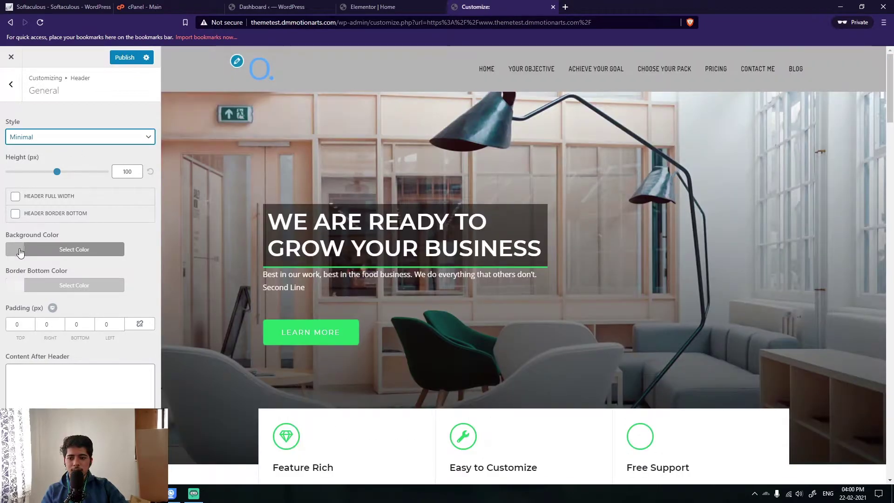
click(21, 252)
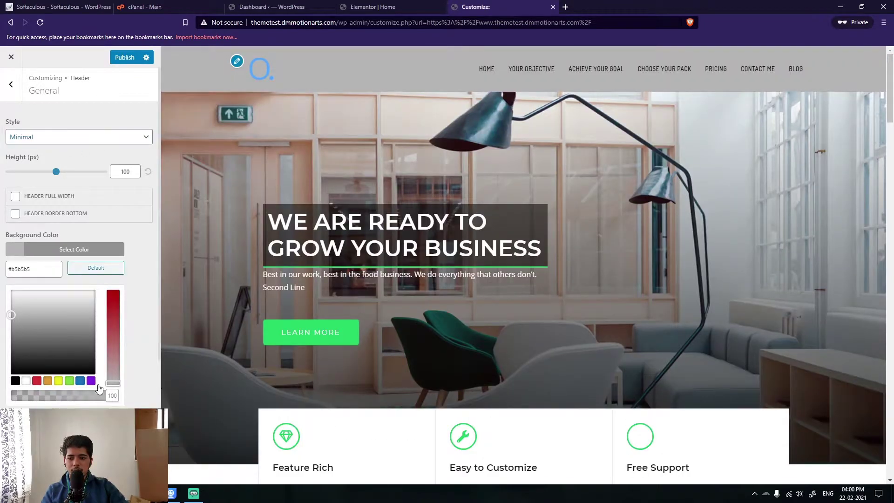
drag(111, 395, 83, 396)
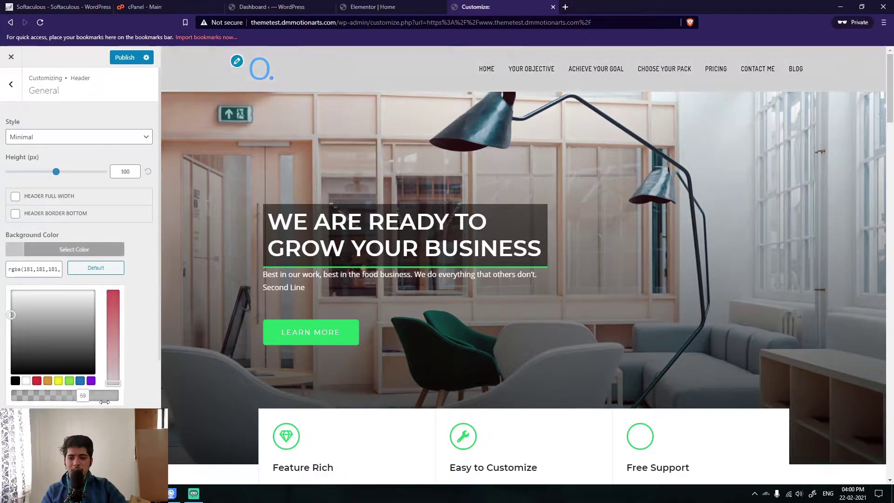
Set the header style to Transparent and the header's general background color to #eaeaea at 100 opacity
click(50, 138)
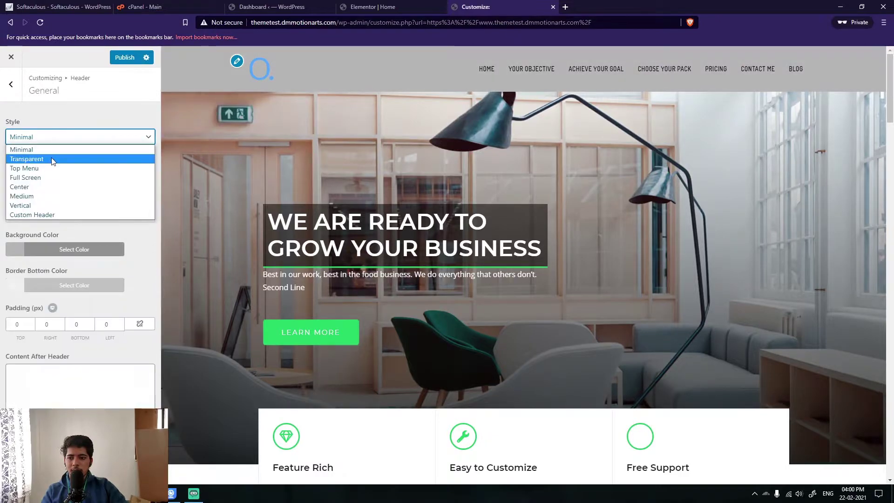
click(52, 159)
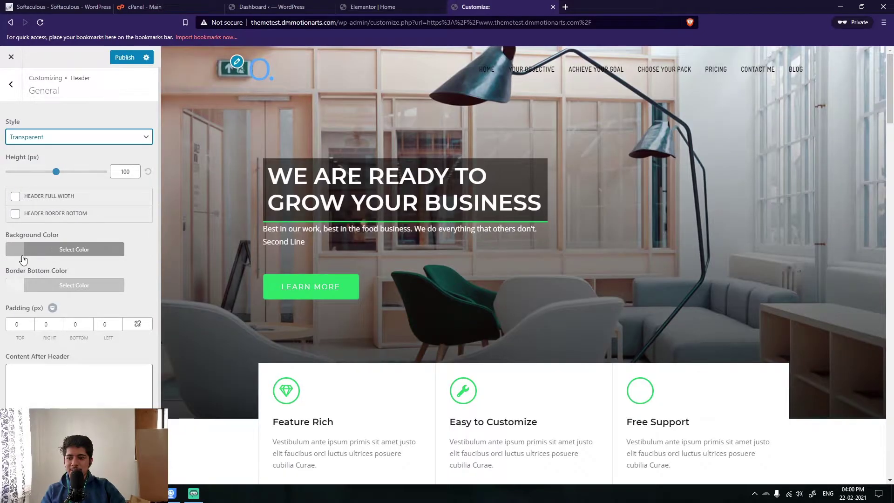
click(23, 260)
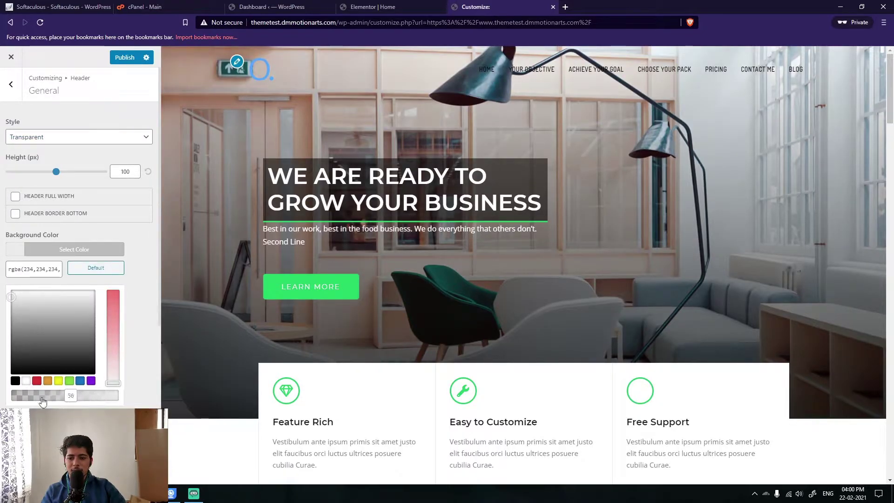
drag(42, 402, 145, 405)
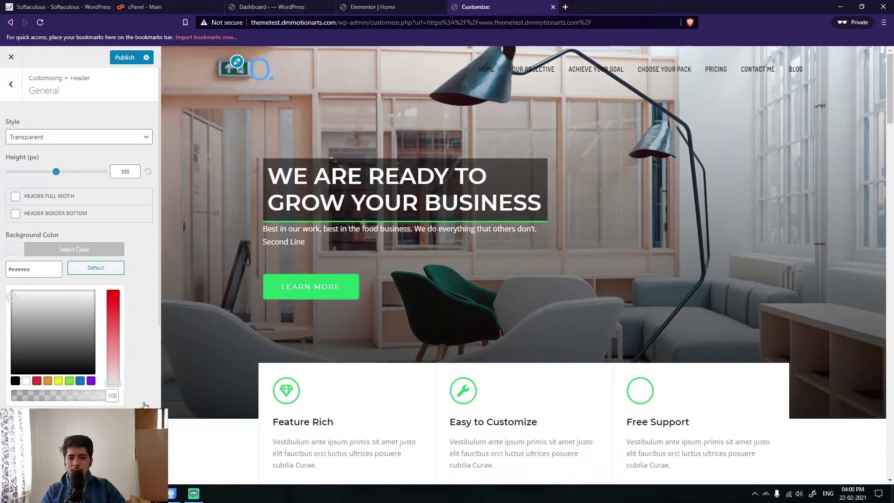
click(8, 301)
In the Transparent Header Settings, set the background color to #eaeaea and lower its opacity until the header is see-through
scroll(7, 307, down, 1)
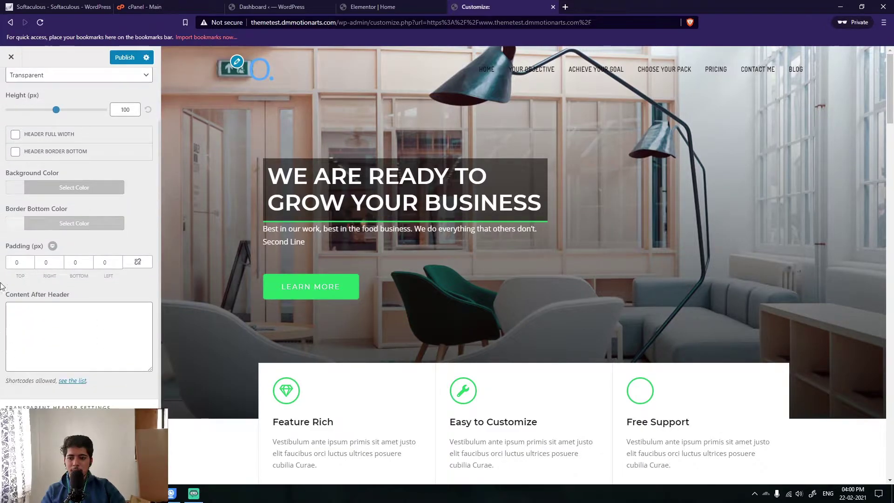
scroll(3, 287, up, 1)
scroll(14, 303, down, 1)
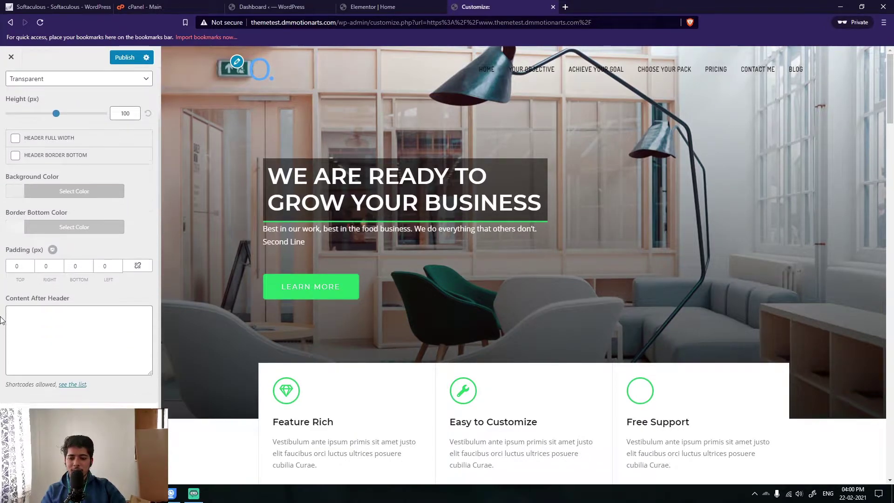
scroll(7, 350, up, 1)
scroll(4, 370, down, 1)
scroll(3, 370, down, 1)
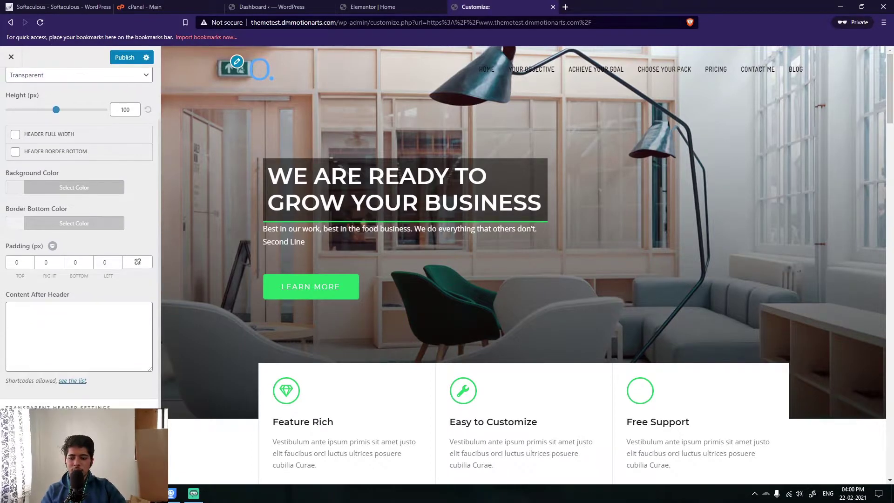
scroll(50, 388, down, 3)
drag(21, 375, 3, 345)
scroll(4, 347, up, 3)
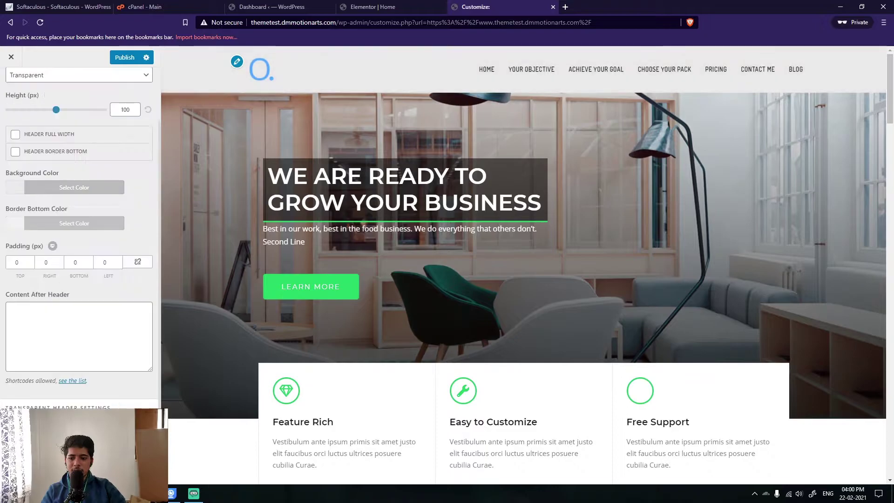
scroll(79, 433, down, 3)
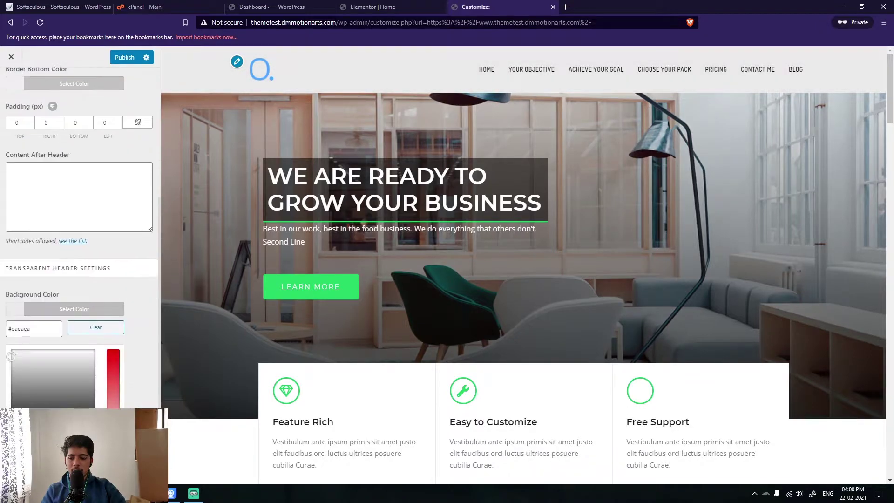
drag(116, 458, 9, 457)
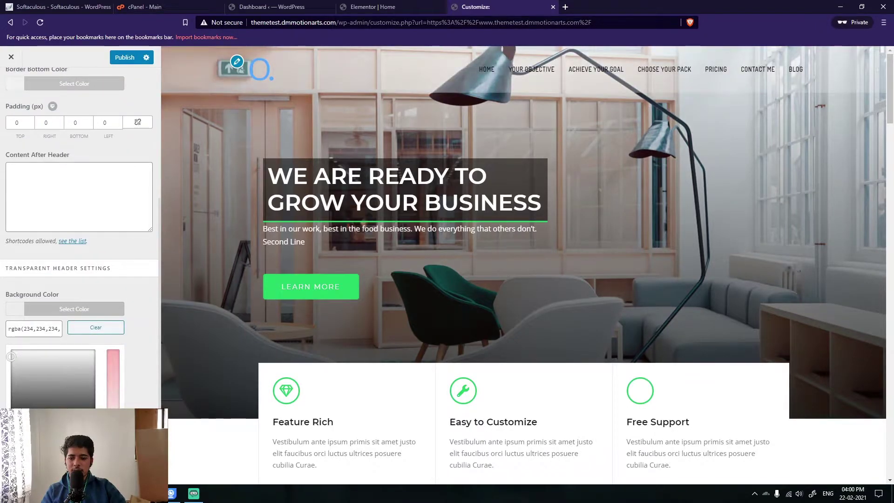
Darken the Transparent Header Settings background color to rgba(25,25,25) at about 0.3 opacity and check the previewed header
drag(9, 353, 2, 390)
scroll(9, 388, up, 3)
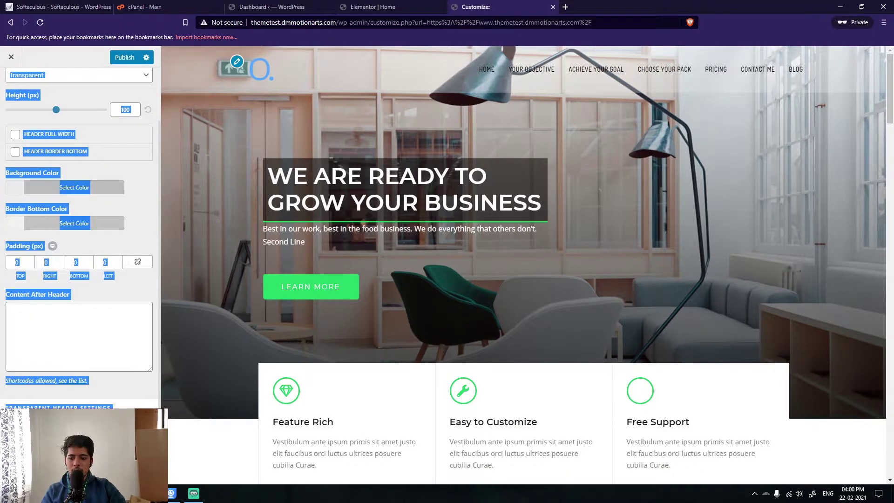
click(80, 419)
scroll(5, 401, down, 3)
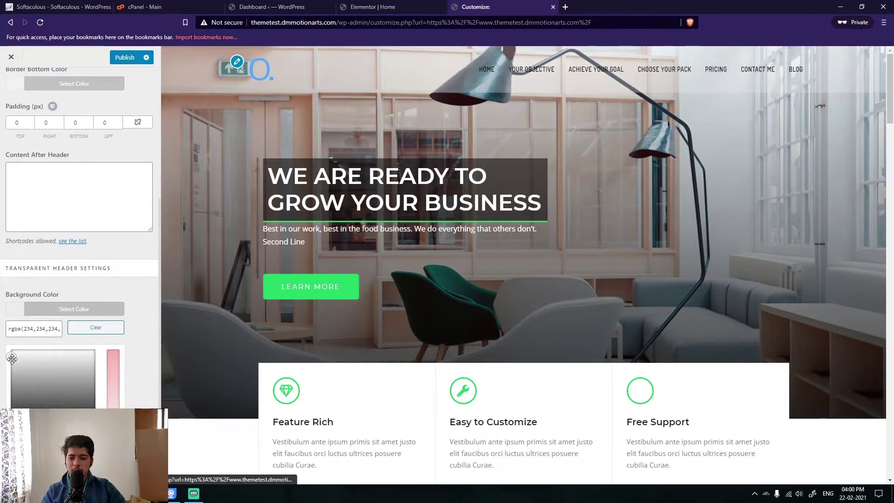
drag(3, 405, 5, 410)
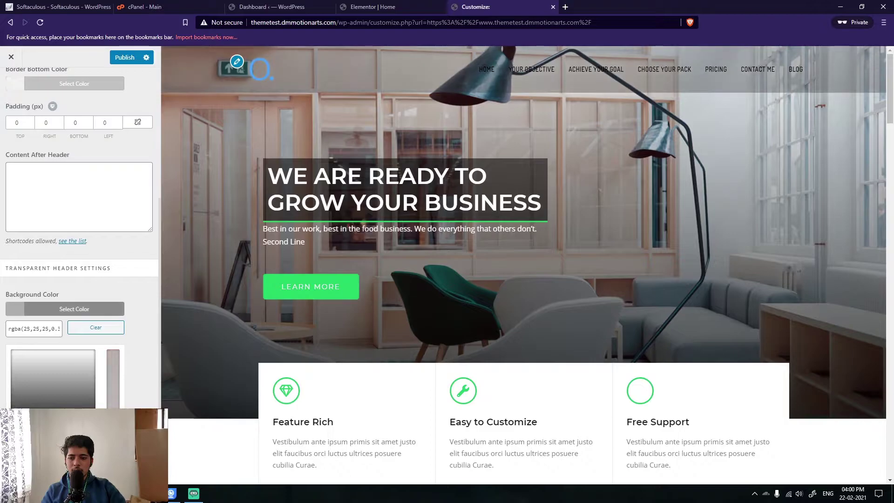
scroll(79, 233, up, 3)
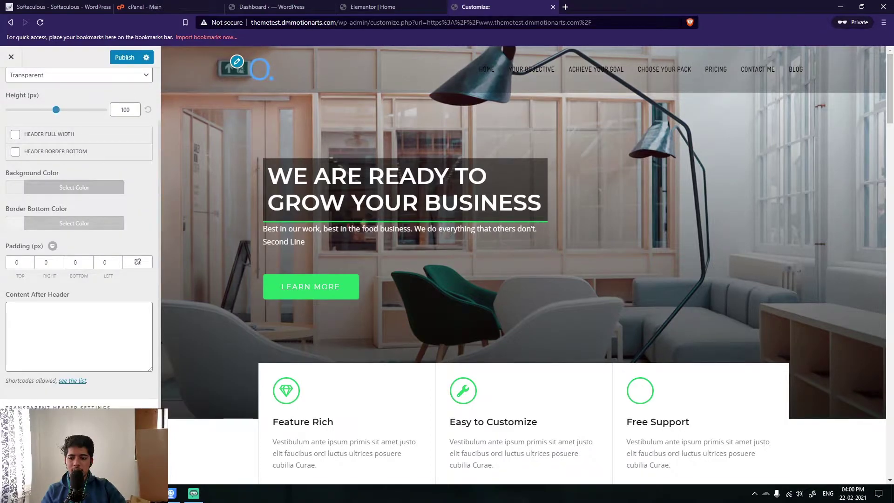
scroll(25, 407, down, 3)
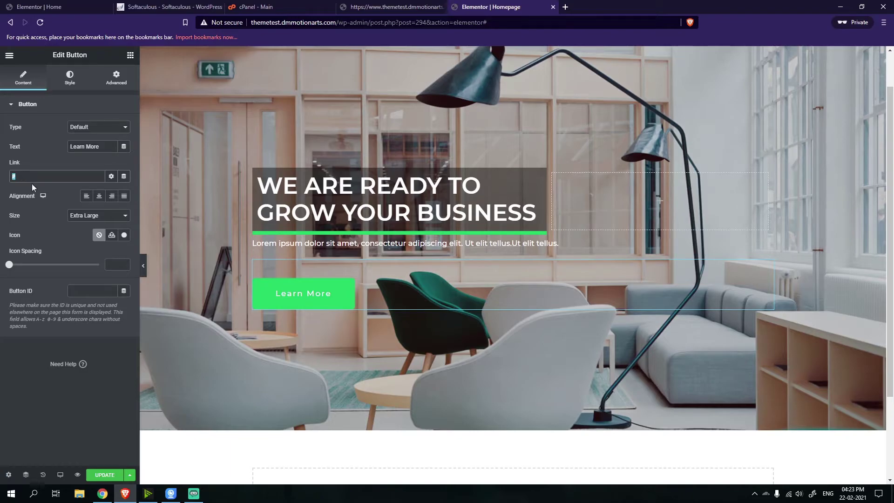
In the Elementor editor, examine the Homepage's hero section and compare its layout with the reference Home page
scroll(252, 319, down, 3)
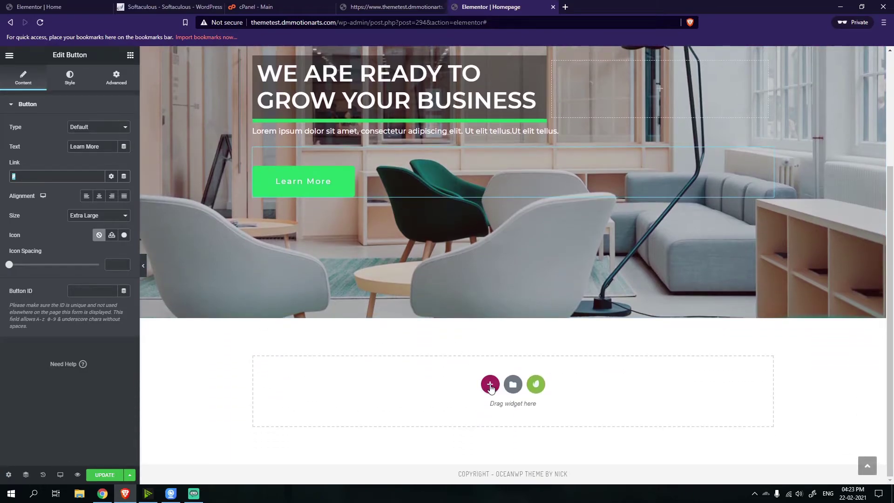
click(35, 7)
scroll(293, 296, down, 8)
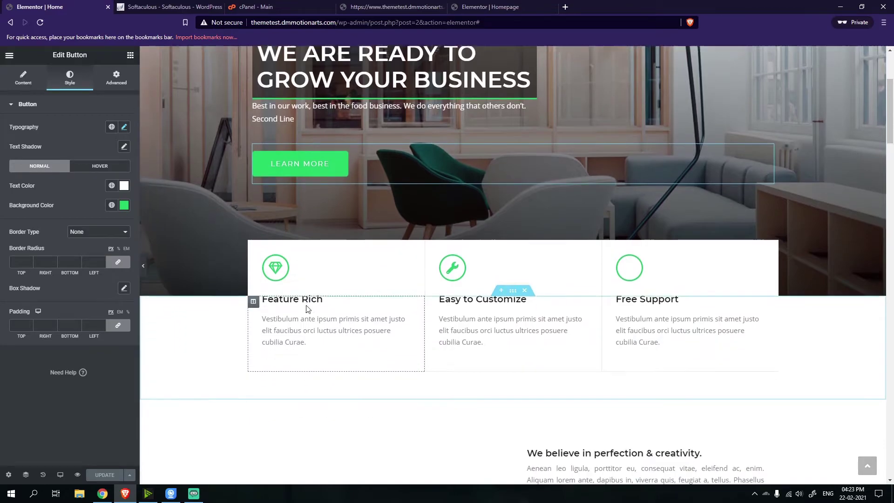
scroll(292, 295, up, 8)
click(480, 6)
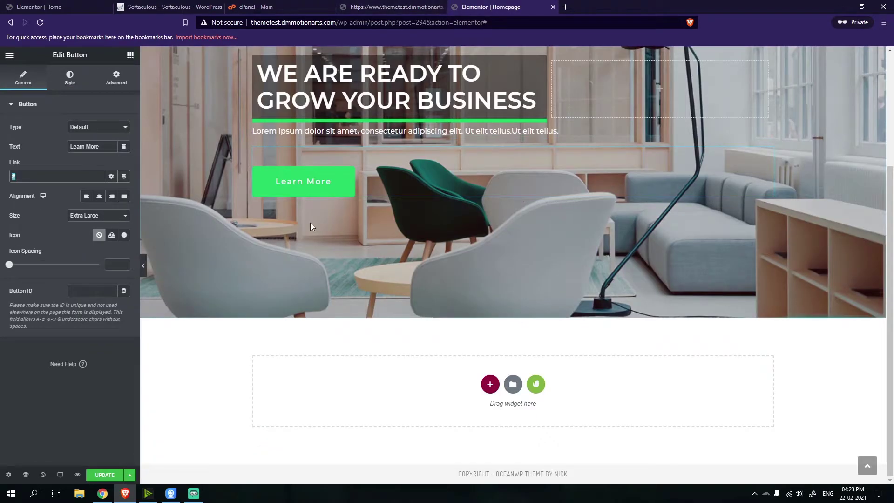
scroll(402, 306, up, 4)
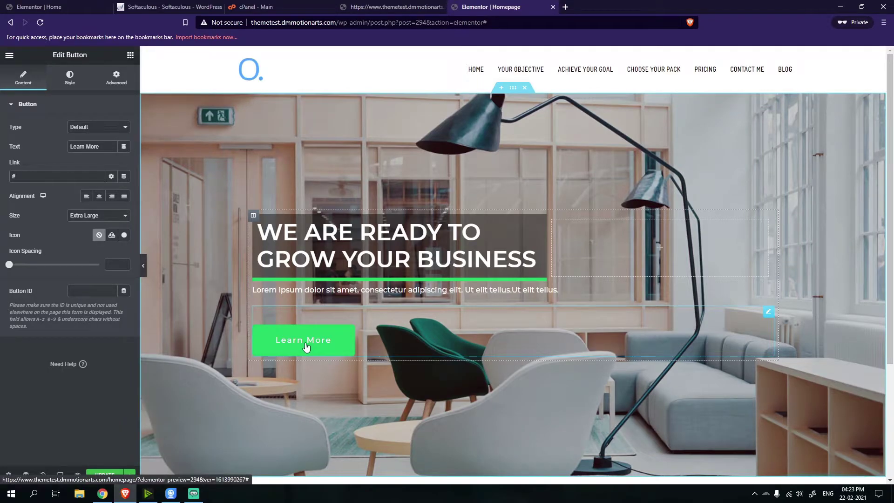
scroll(305, 349, down, 4)
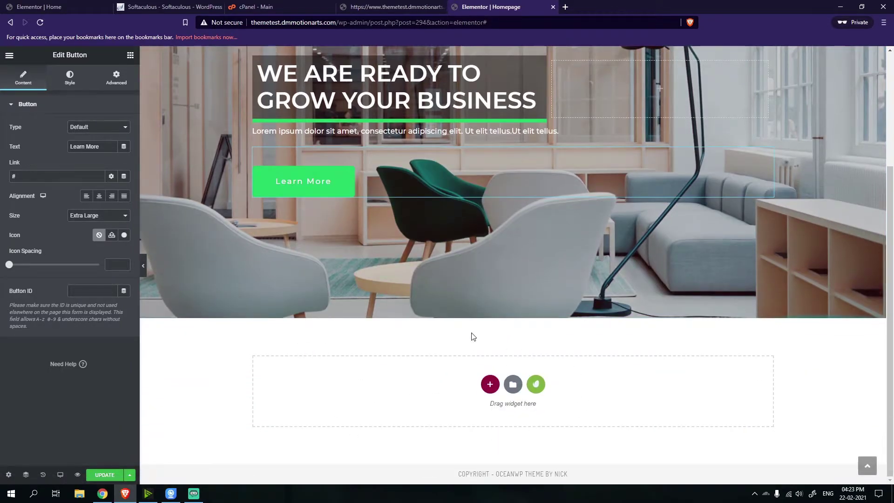
scroll(473, 336, up, 4)
scroll(551, 436, down, 4)
scroll(404, 404, up, 4)
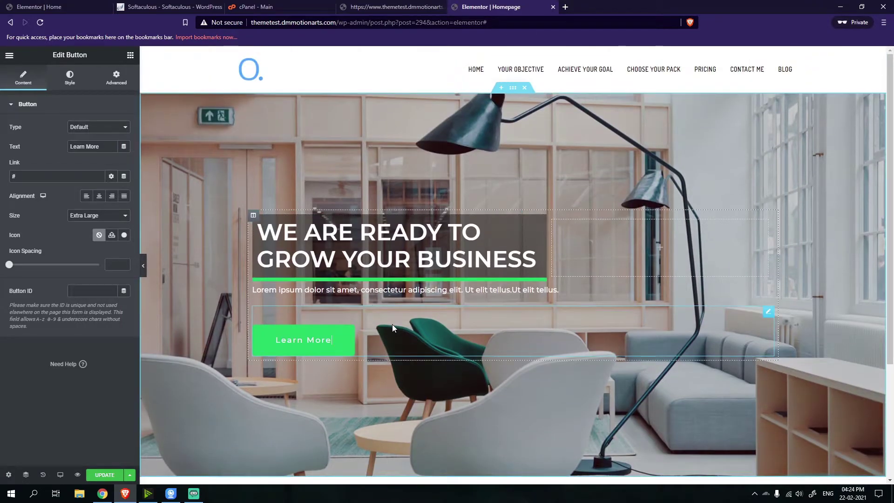
Set the Learn More button's hover animation to Push in its style settings and preview it
click(70, 79)
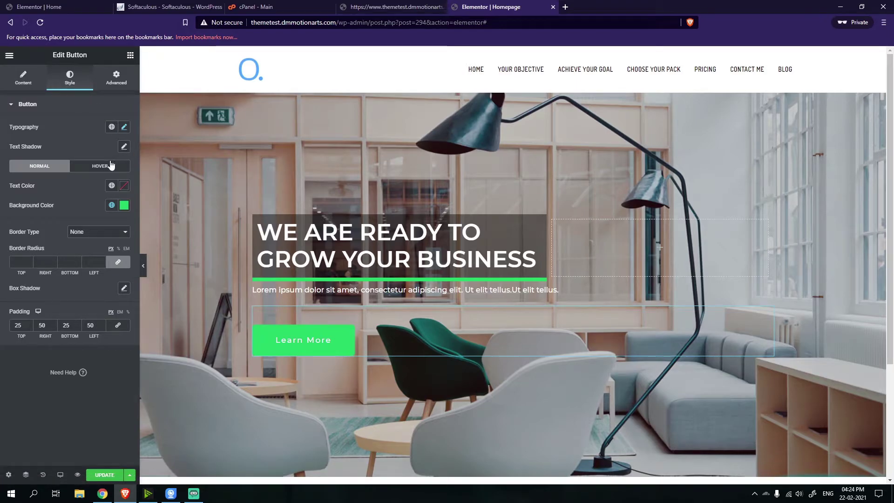
click(91, 168)
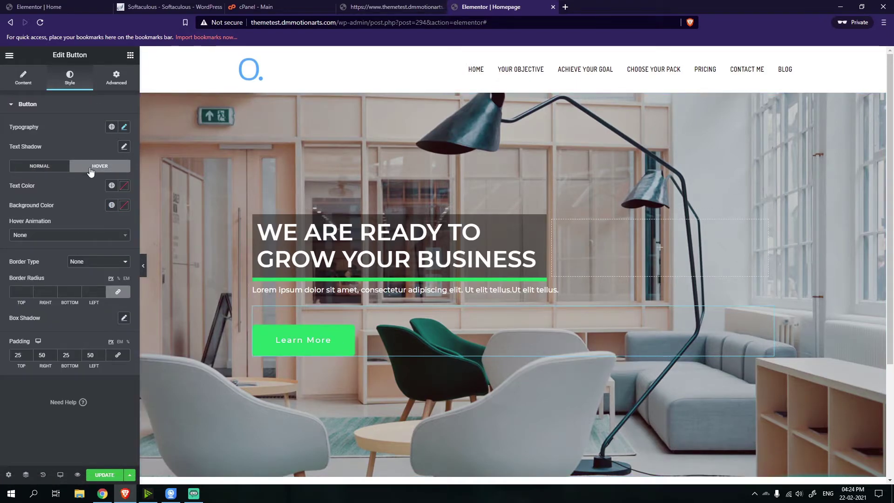
click(79, 236)
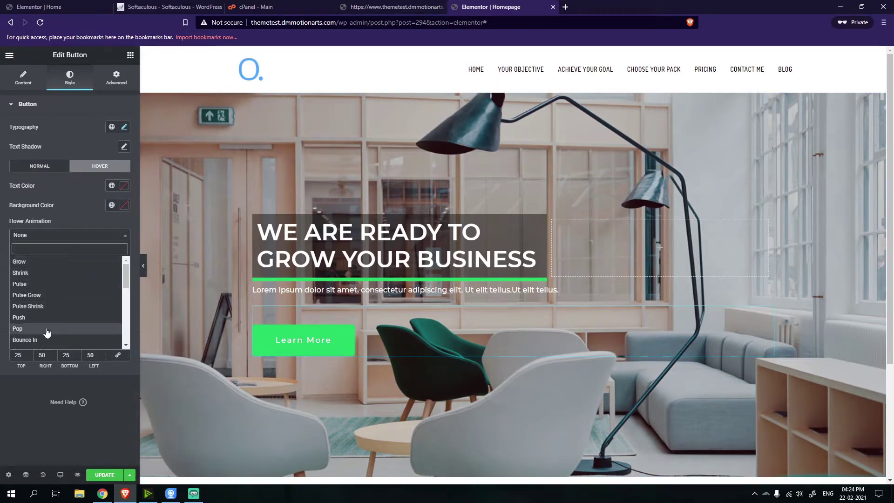
scroll(47, 332, down, 5)
scroll(29, 332, up, 5)
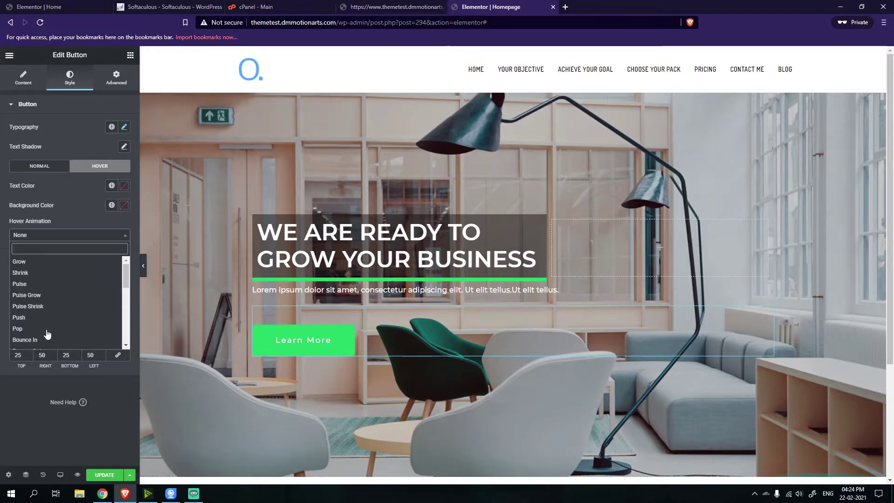
click(23, 319)
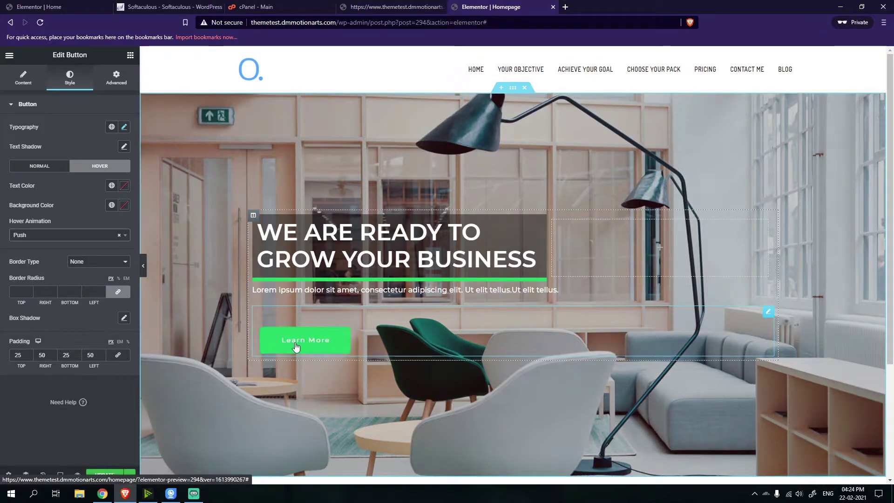
Change the Learn More button's hover animation to Float and preview it on the button
click(57, 234)
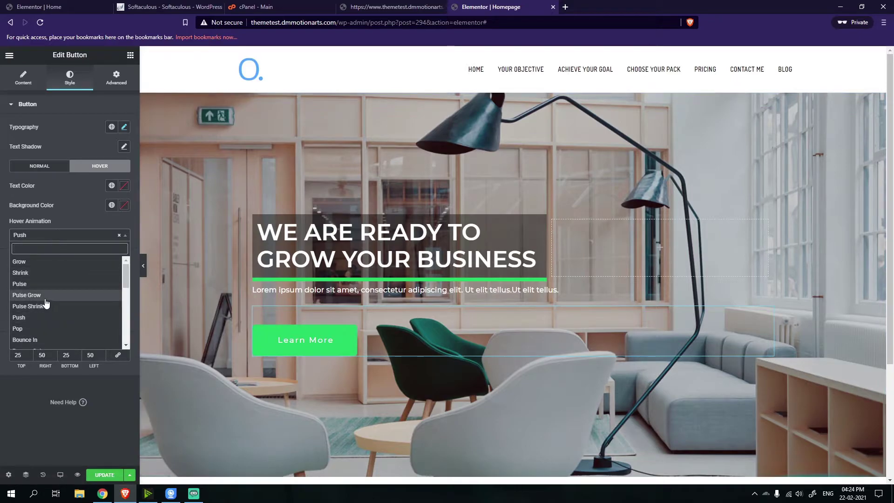
scroll(46, 304, down, 2)
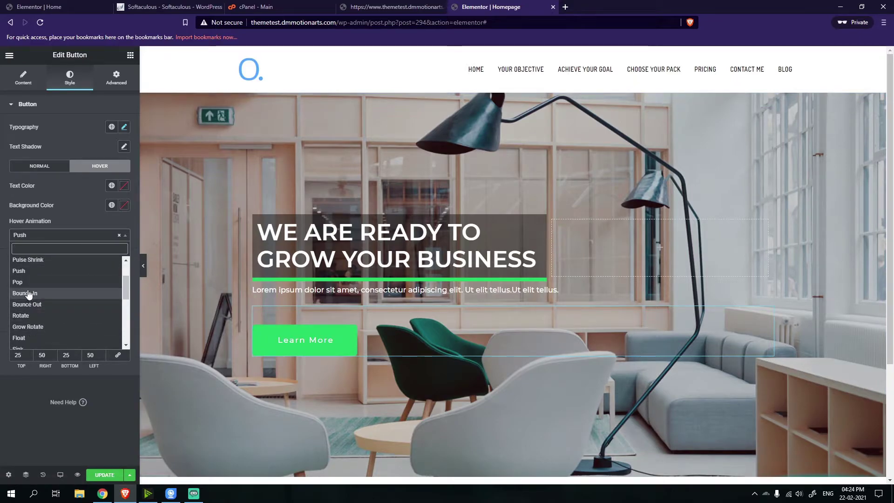
scroll(41, 295, up, 2)
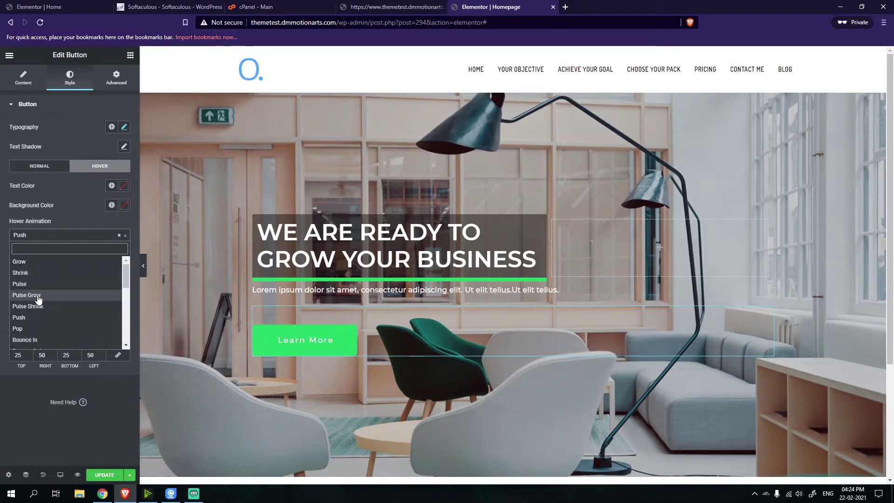
scroll(35, 302, down, 6)
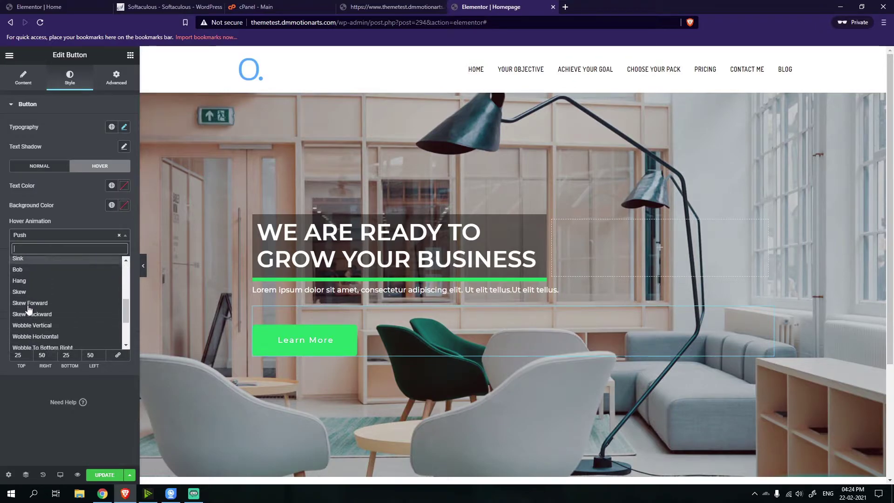
scroll(29, 309, up, 2)
click(29, 303)
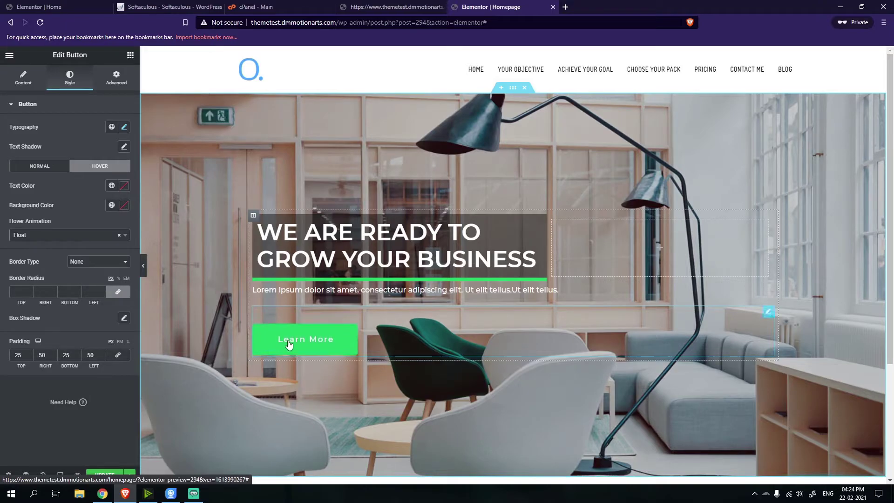
Set the Learn More button's hover background color to black and its hover text color to the green global color
click(125, 206)
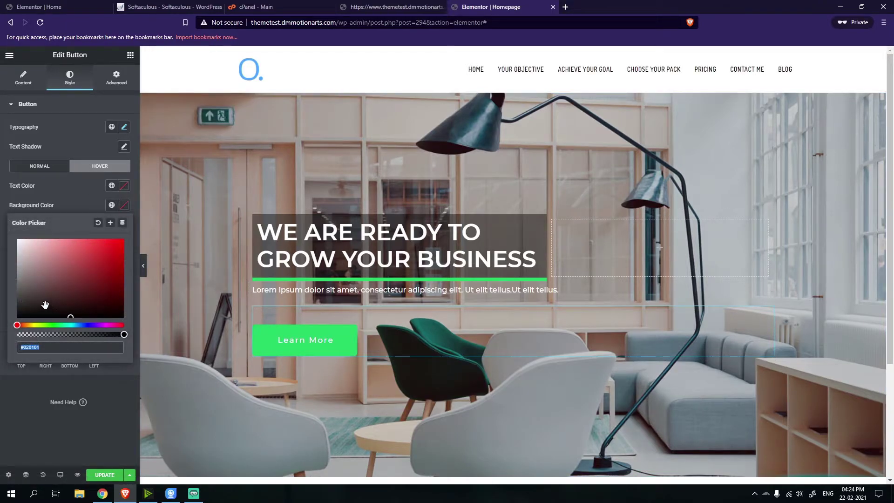
click(1, 308)
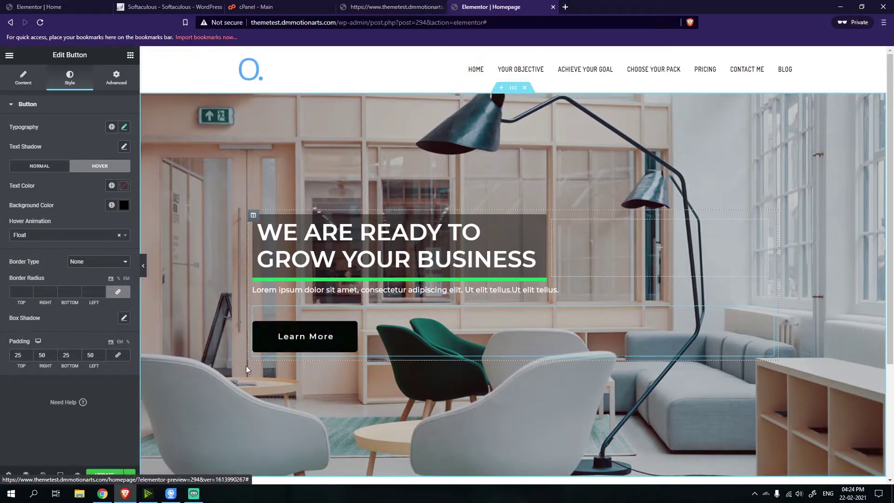
click(124, 186)
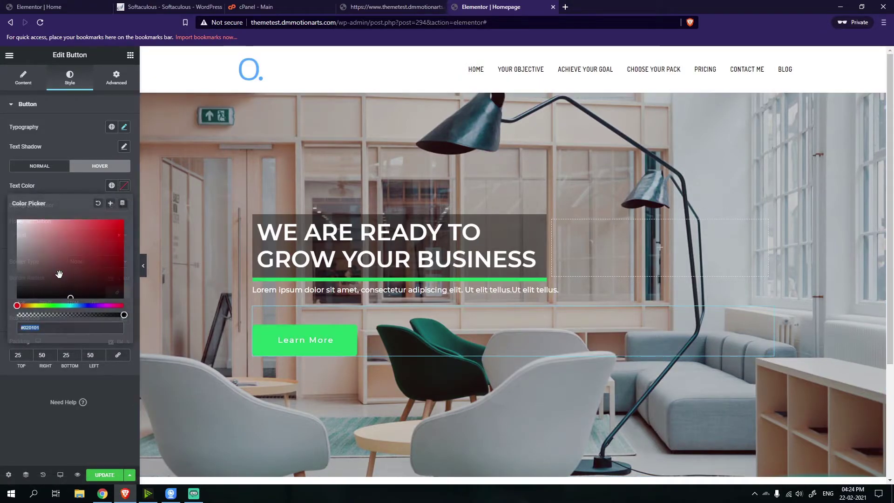
click(74, 219)
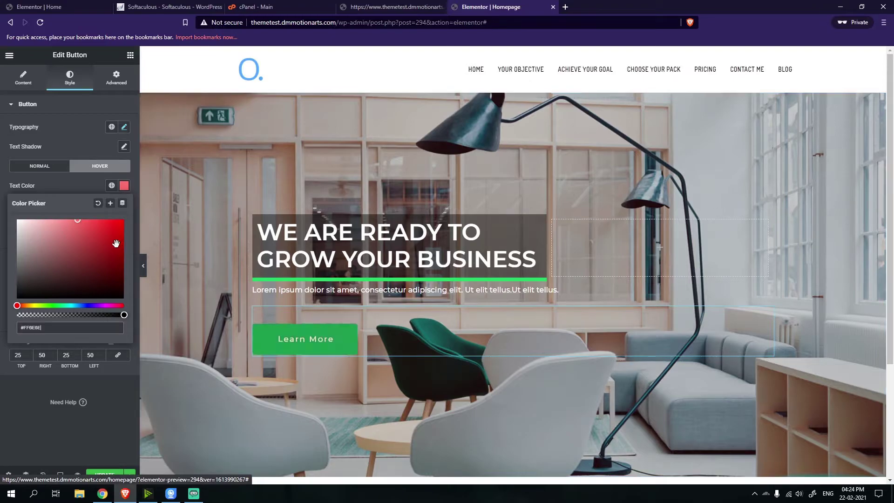
click(78, 220)
click(84, 236)
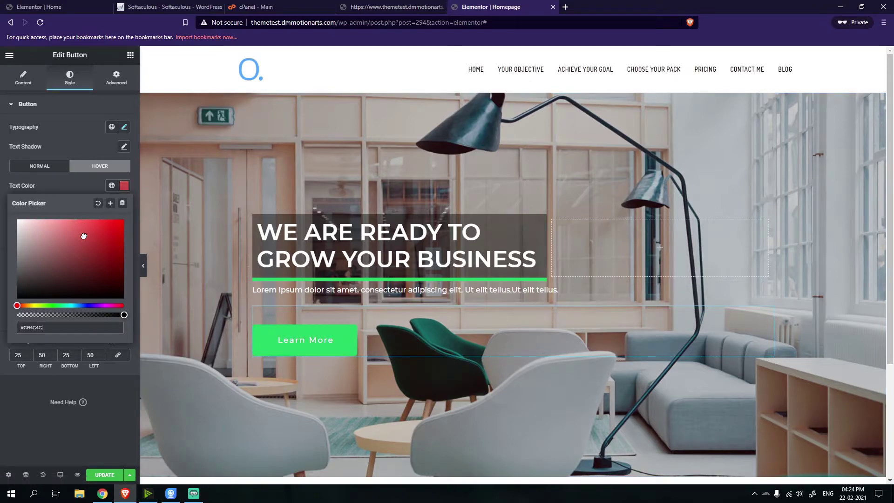
click(112, 186)
click(33, 231)
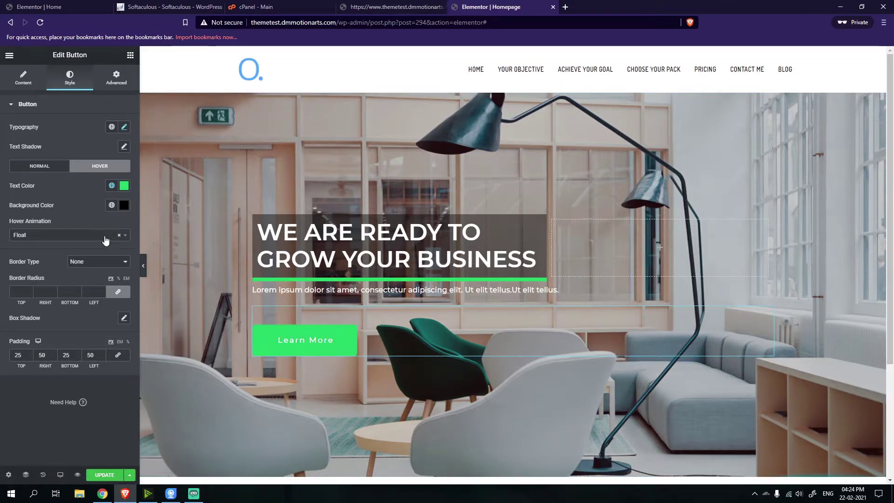
Give the Learn More button a solid border with a width of 4 on all sides
click(44, 168)
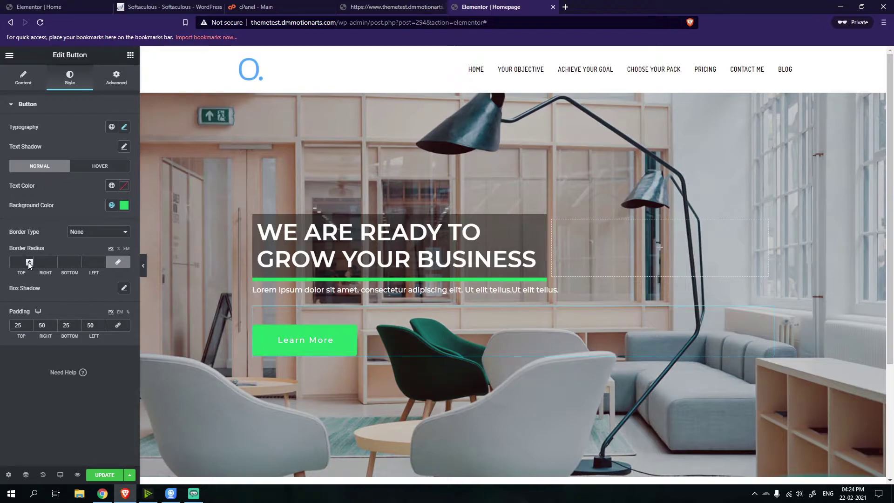
click(98, 232)
click(83, 247)
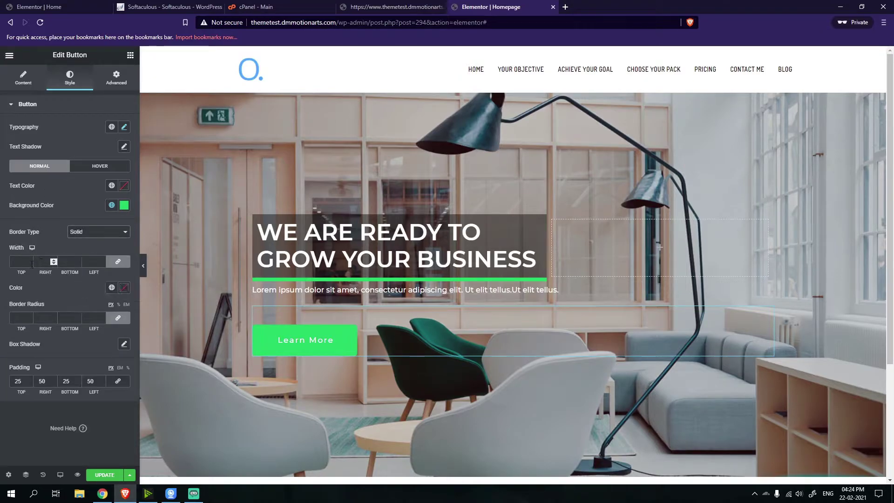
click(29, 263)
text(4)
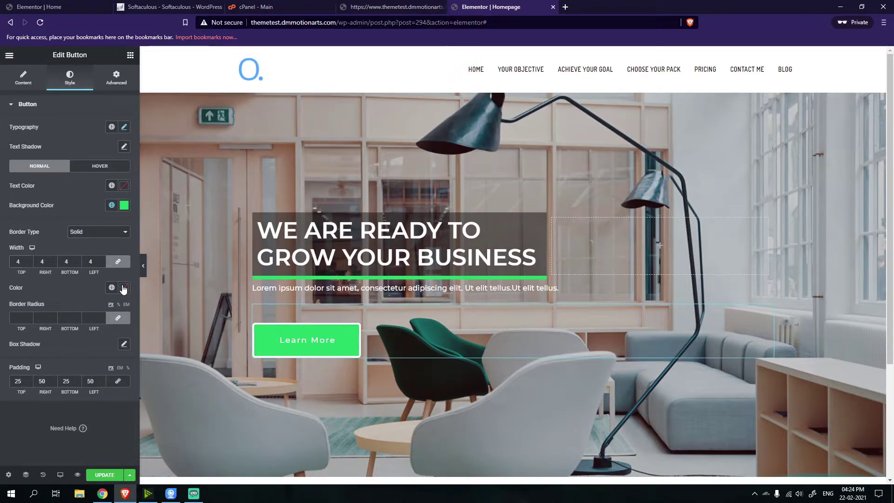
click(124, 287)
click(2, 298)
Set the Learn More button's general border color to red #FF5C5C while viewing its hover settings
click(99, 165)
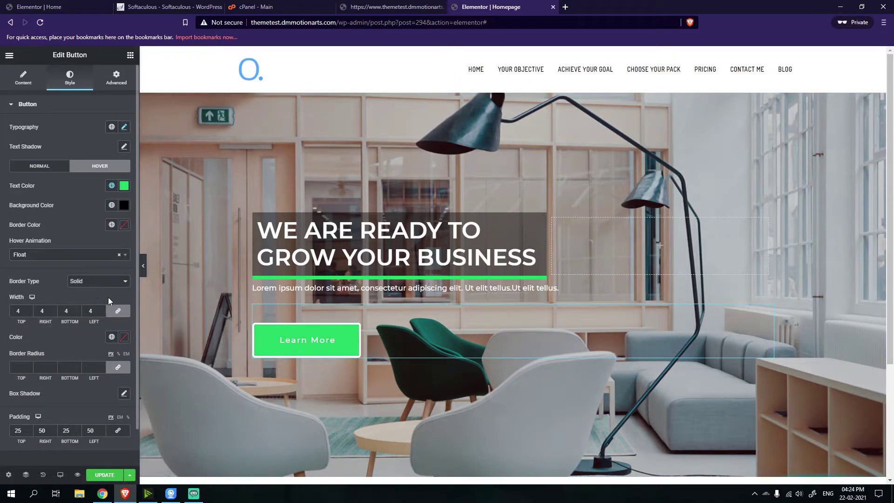
click(126, 337)
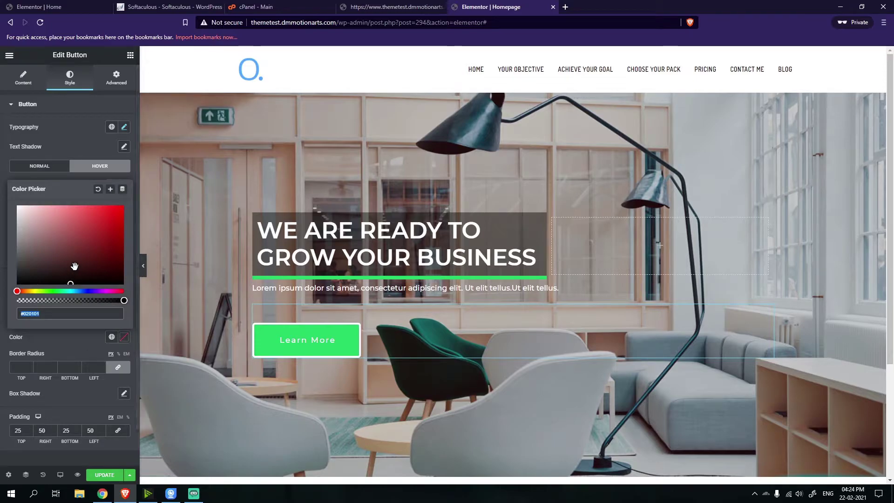
click(86, 206)
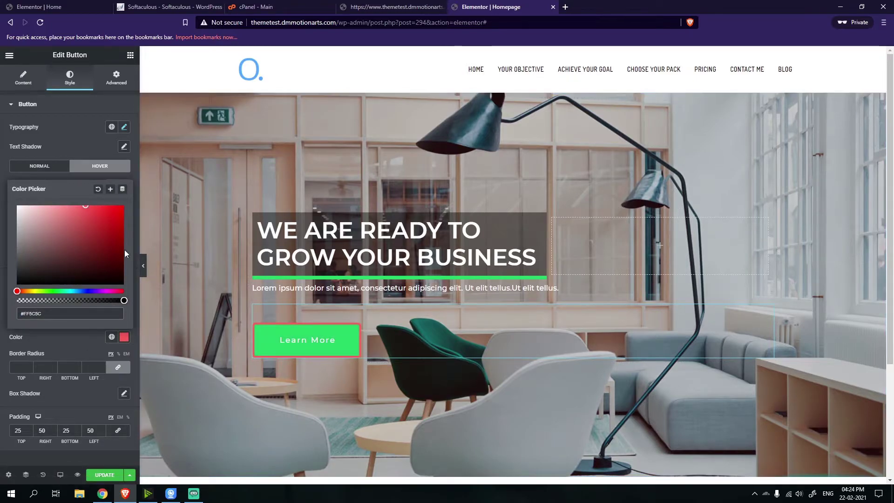
click(34, 340)
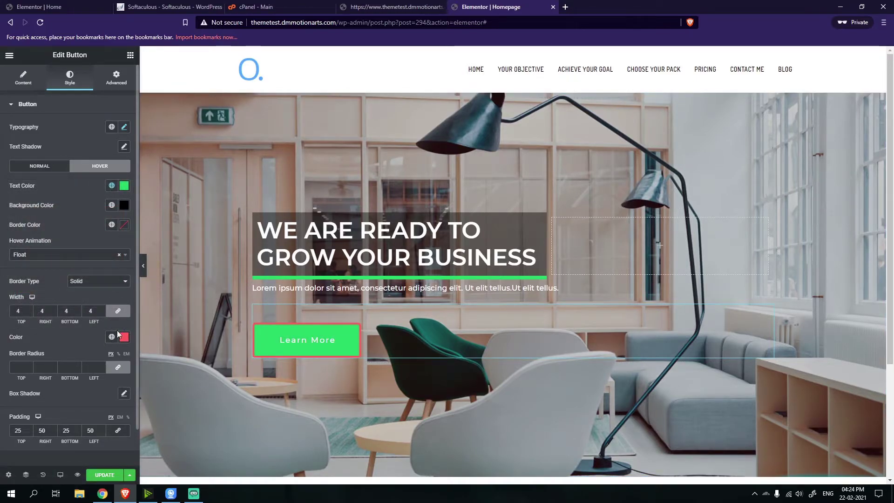
Change the Learn More button's border color to white #FFFFFF in its normal-state settings
click(40, 169)
click(123, 287)
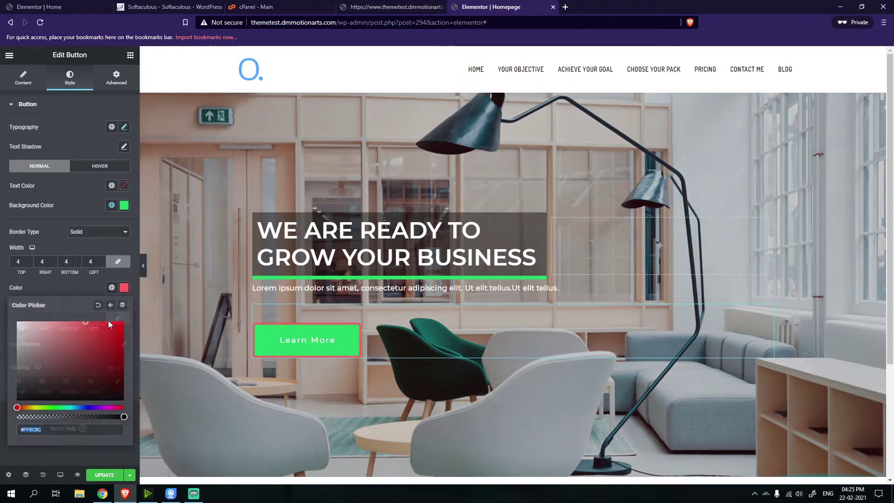
drag(65, 347, 1, 302)
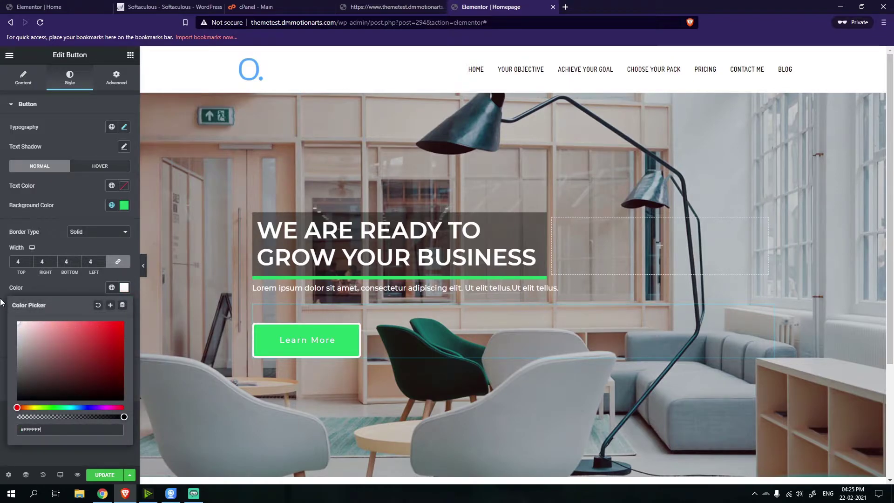
click(3, 302)
Compare the button's normal and hover border settings, and try a light red #FF7C7C border color from the hover settings
click(80, 169)
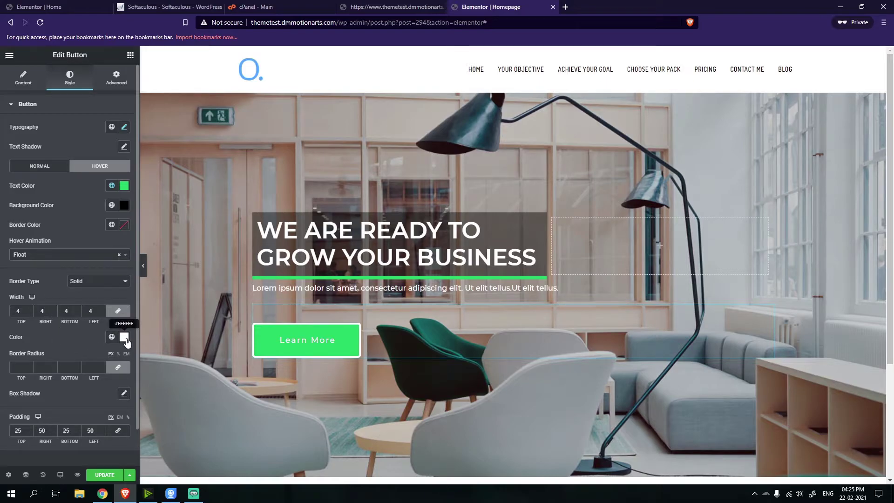
click(57, 171)
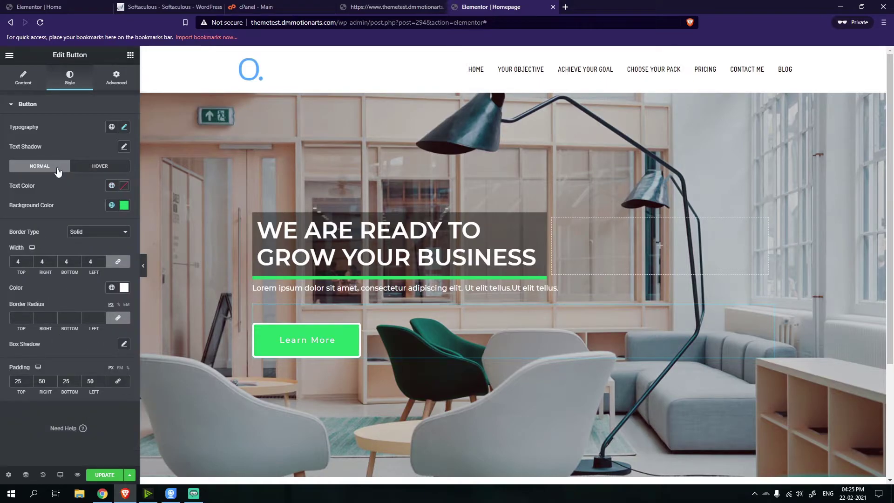
click(97, 171)
click(36, 169)
click(85, 168)
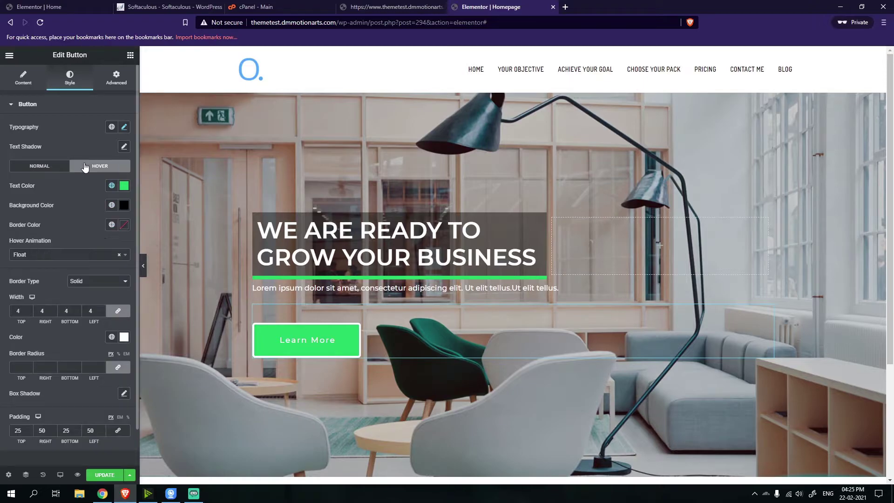
click(124, 336)
click(72, 205)
click(2, 314)
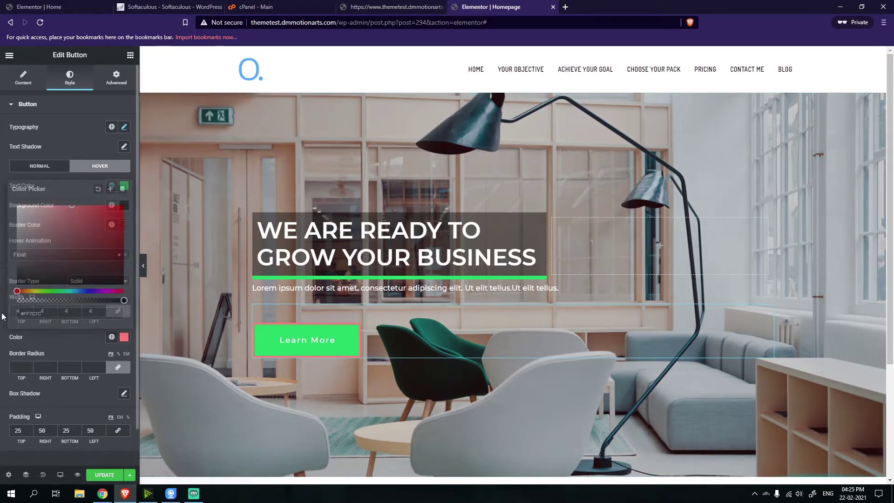
Set the Learn More button's border color back to white
click(124, 337)
drag(23, 223, 0, 189)
click(1, 193)
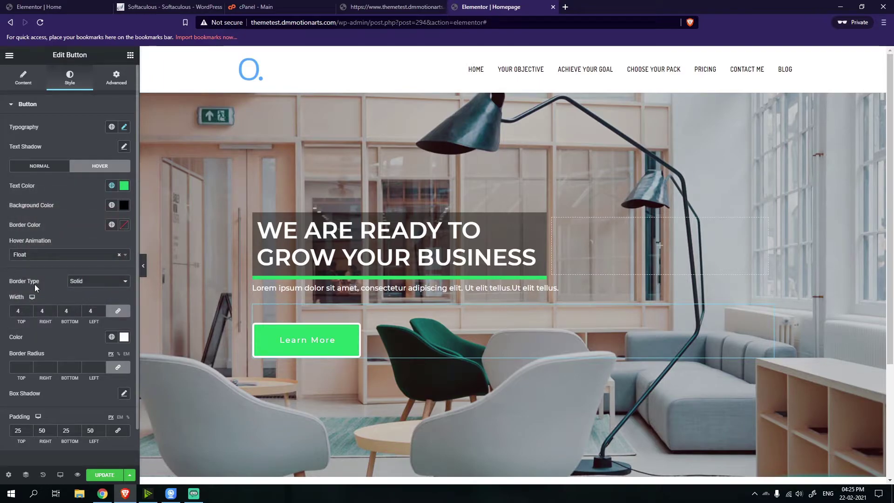
Examine which of the Learn More button's border settings differ between its normal and hover states
scroll(96, 289, down, 1)
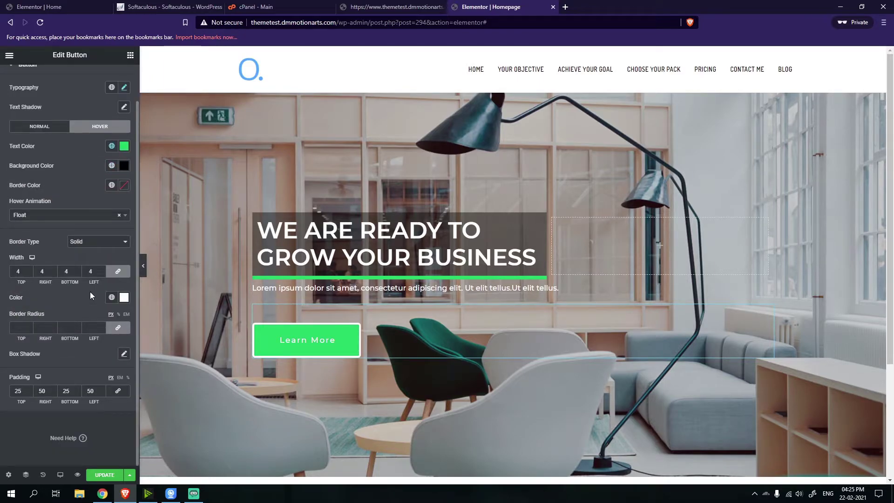
scroll(90, 291, up, 1)
click(40, 172)
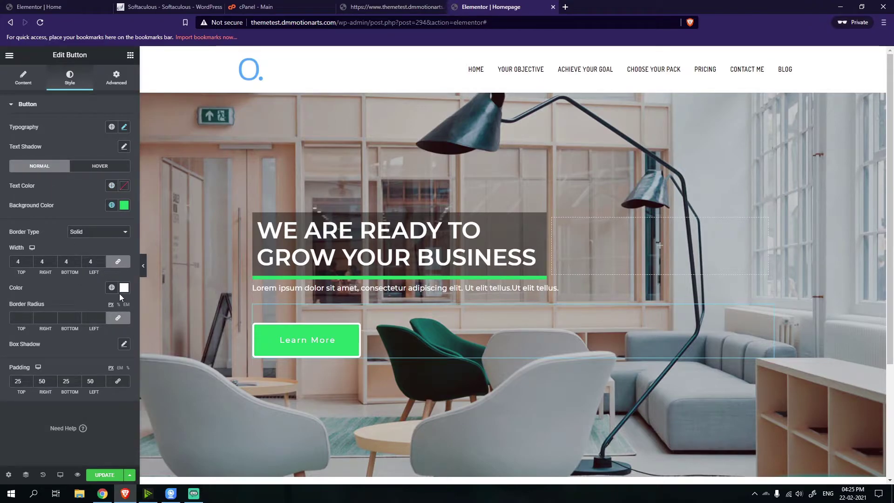
click(81, 169)
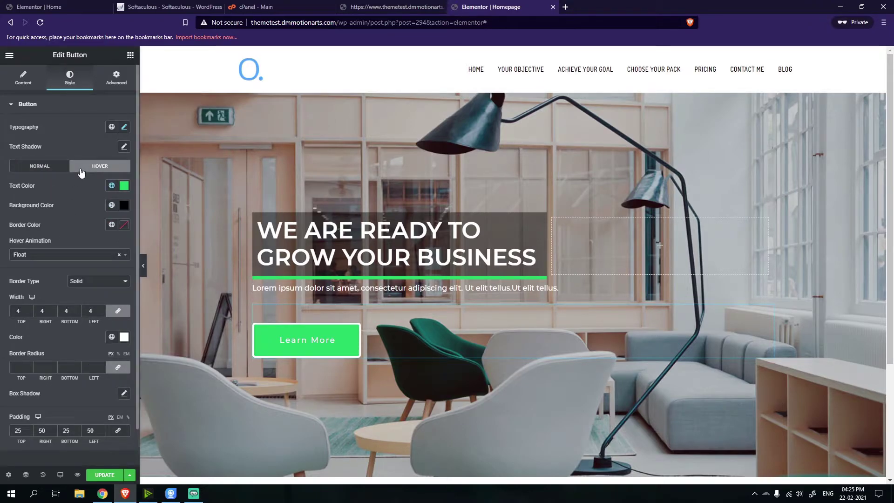
click(46, 170)
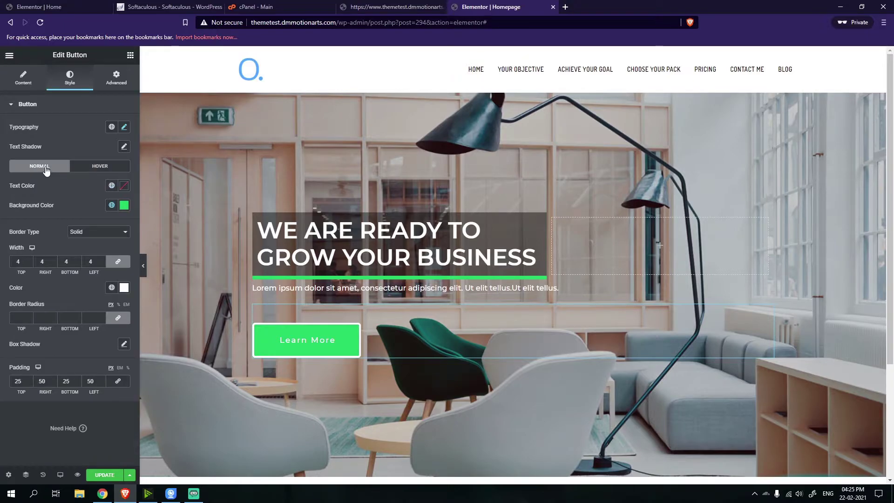
click(83, 169)
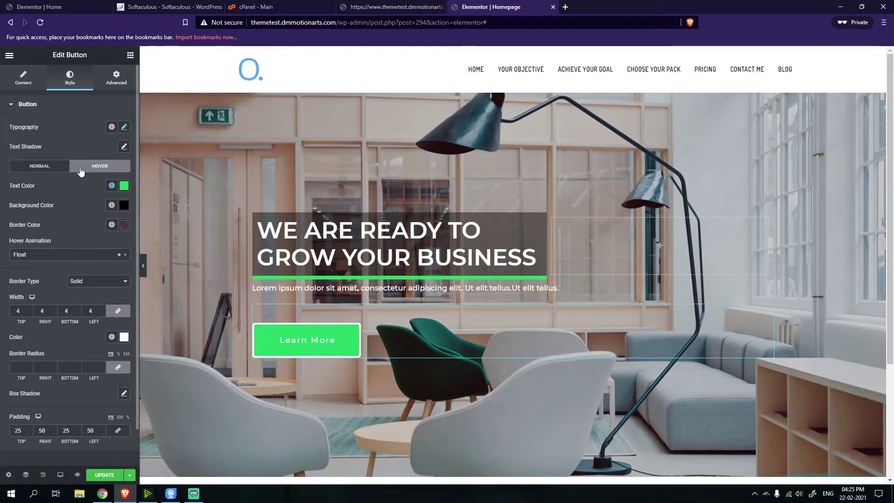
click(26, 168)
click(96, 167)
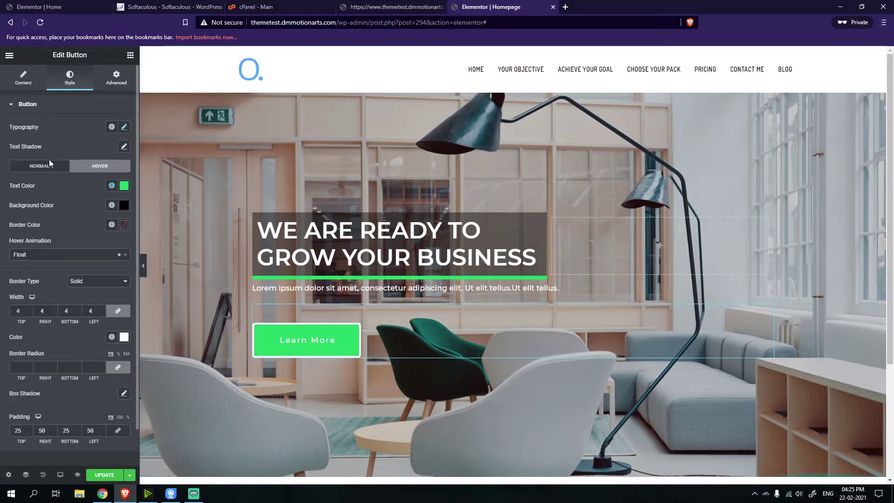
click(46, 166)
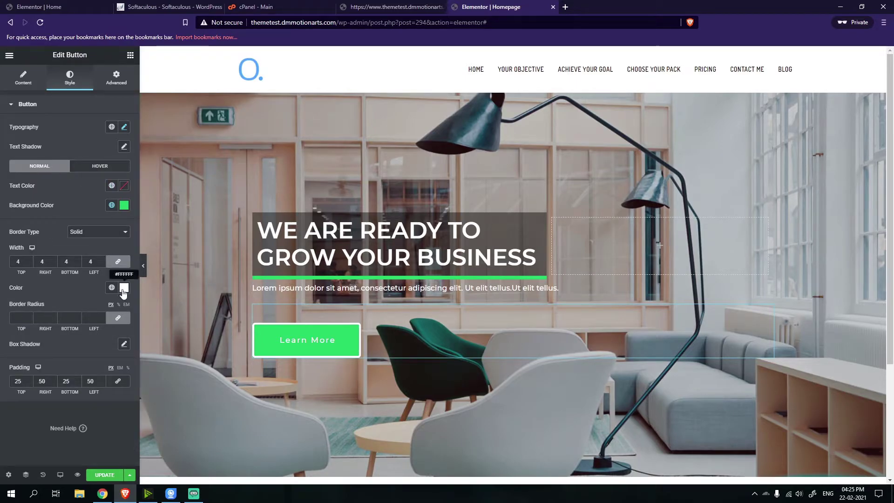
Set the Learn More button's dedicated hover border color to a light red and preview it on the button
click(103, 169)
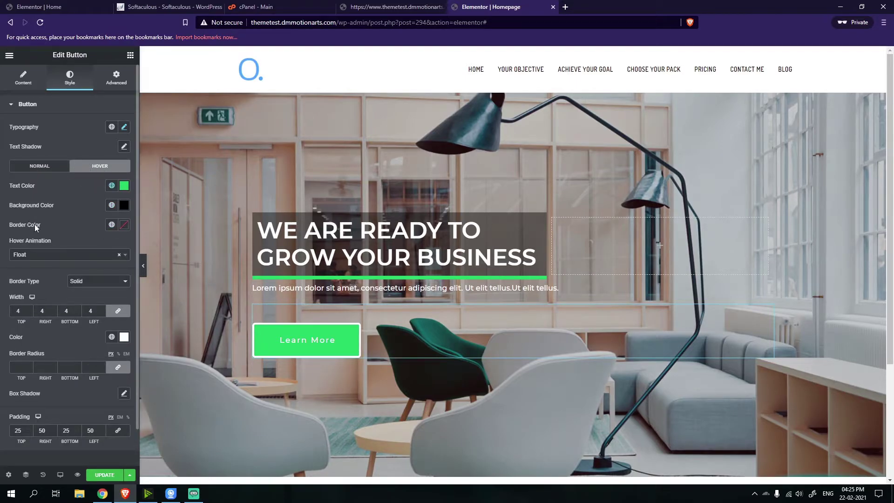
click(123, 225)
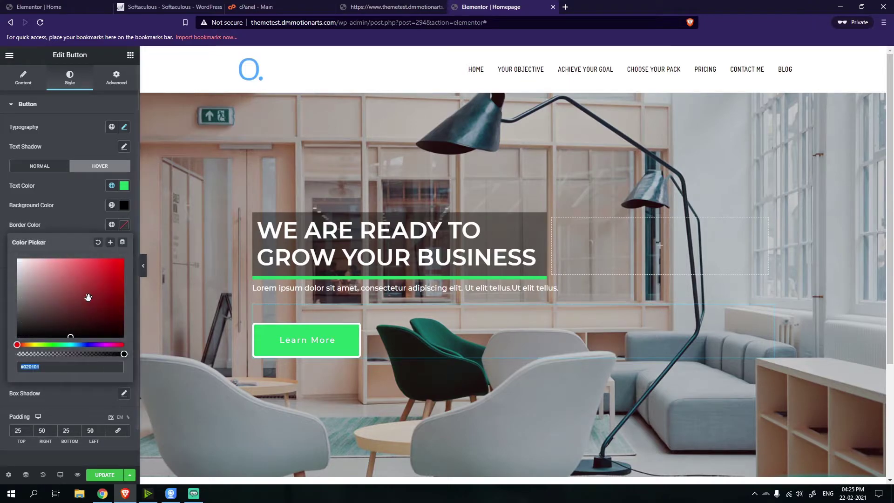
click(339, 348)
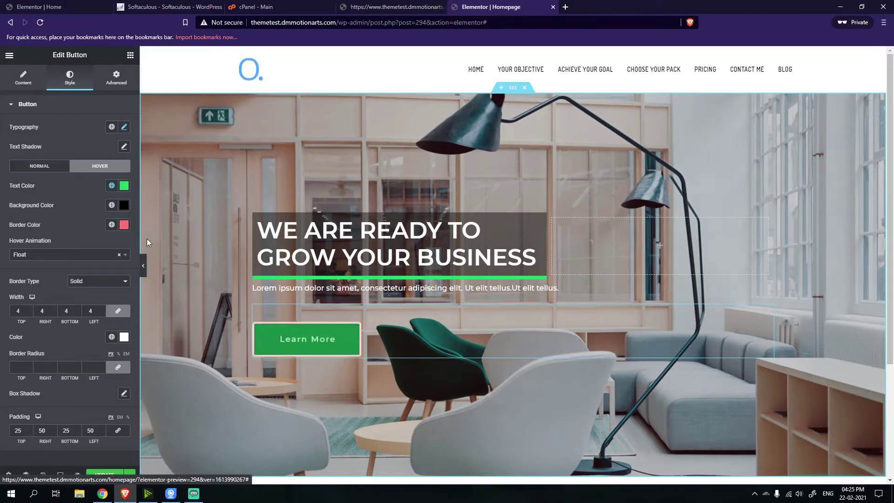
click(123, 224)
click(216, 348)
Undo the Learn More button's recent border and hover color changes
key(ctrl+z)
key(ctrl+z)
key(ctrl+z)
key(ctrl+z)
key(ctrl+z)
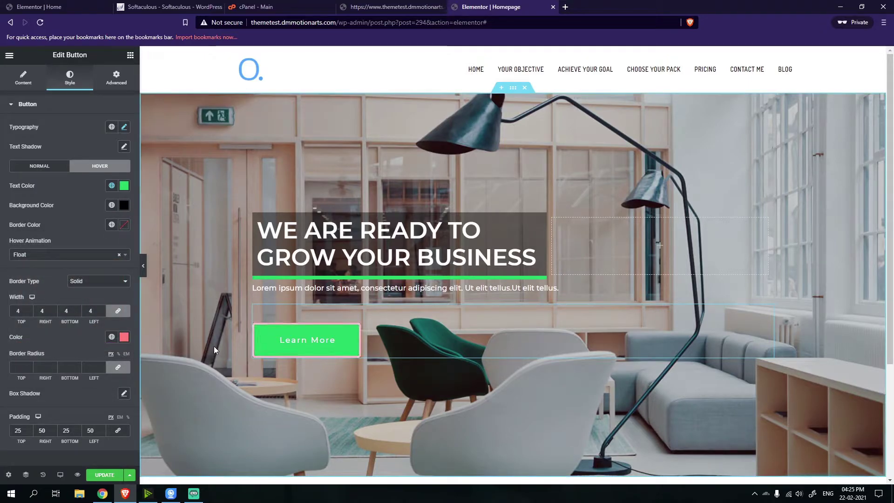
key(ctrl+z)
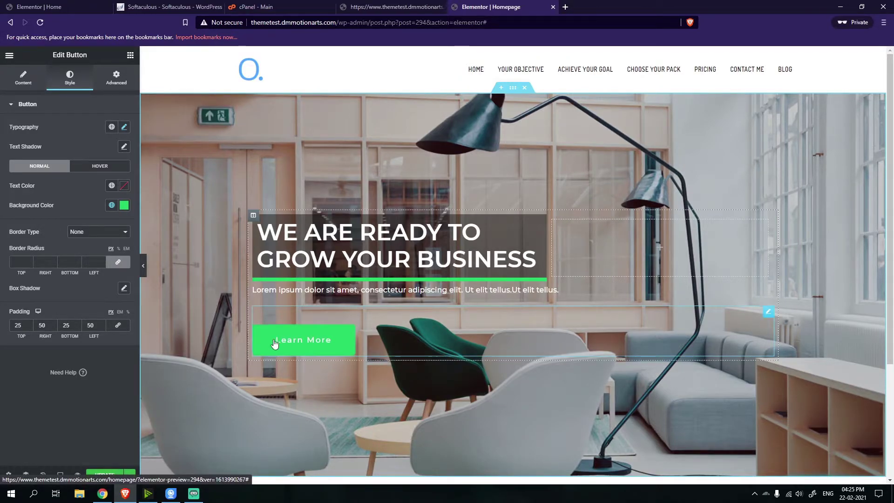
Save the homepage update and compare its full-width preview with the reference home page
click(106, 478)
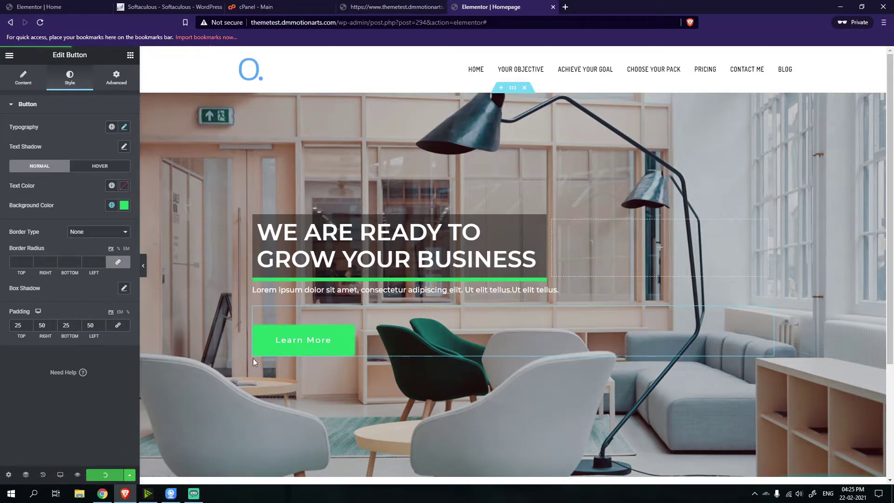
click(143, 265)
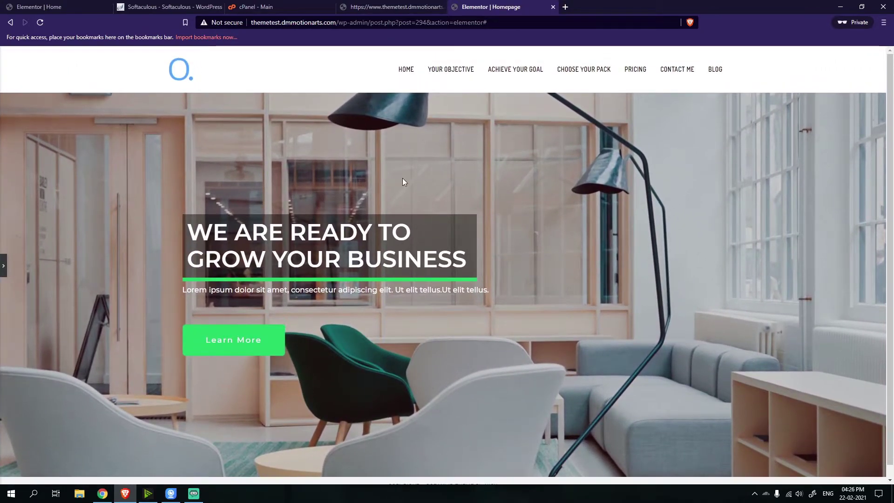
click(388, 6)
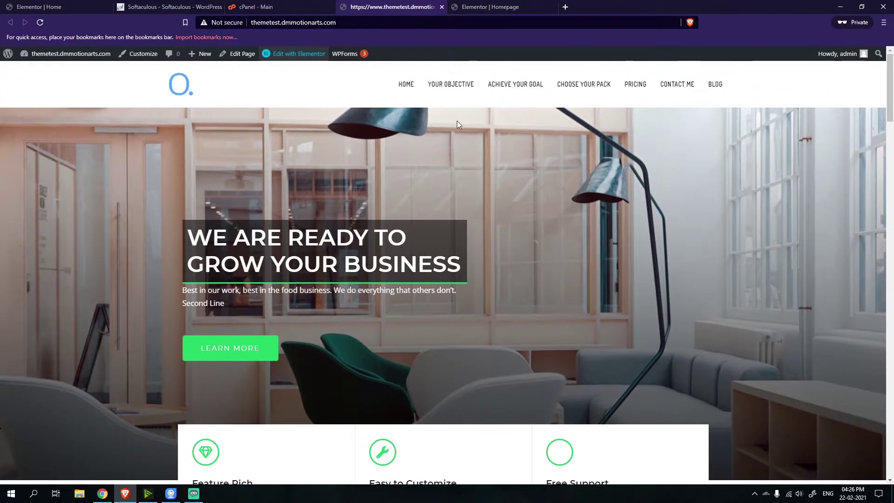
Add a three-column section below the hero section, following the feature boxes on the reference home page
click(491, 6)
key(ctrl+shift+Tab)
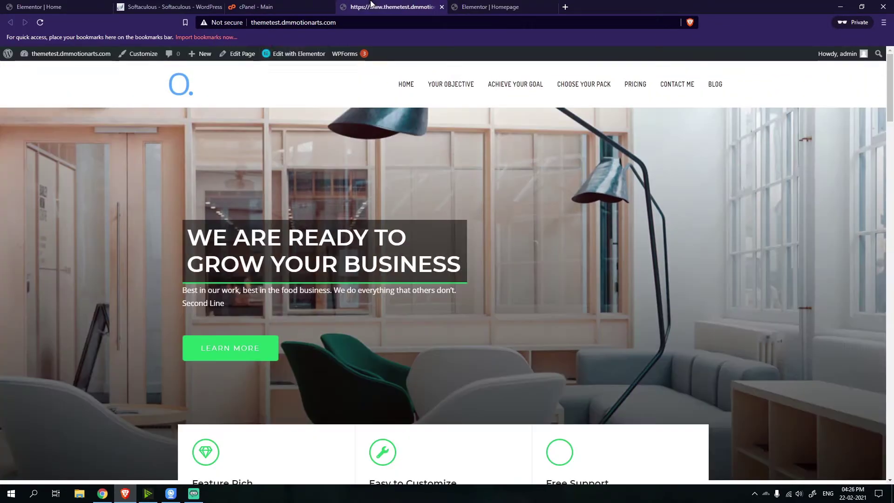
scroll(252, 314, down, 5)
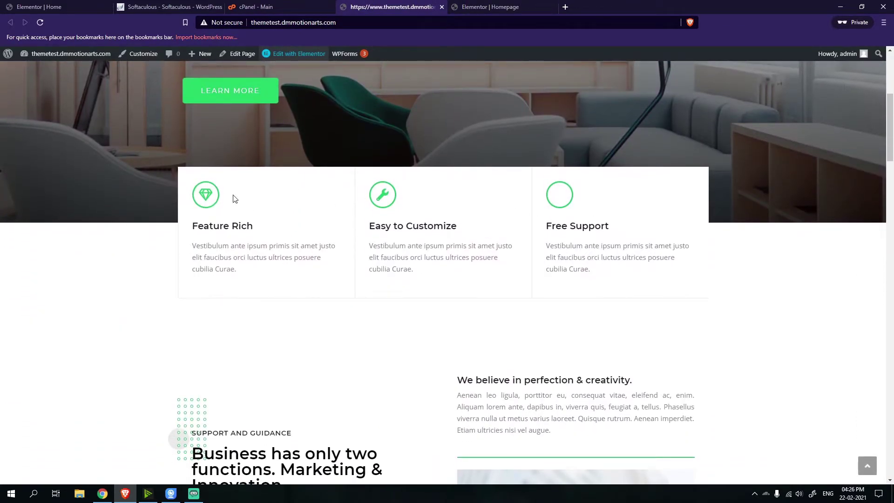
click(477, 5)
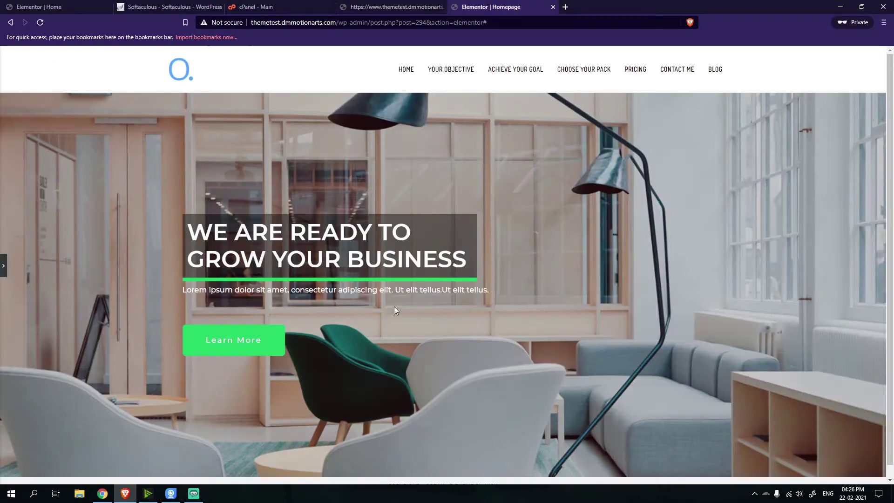
scroll(393, 306, down, 2)
click(3, 267)
scroll(367, 347, down, 4)
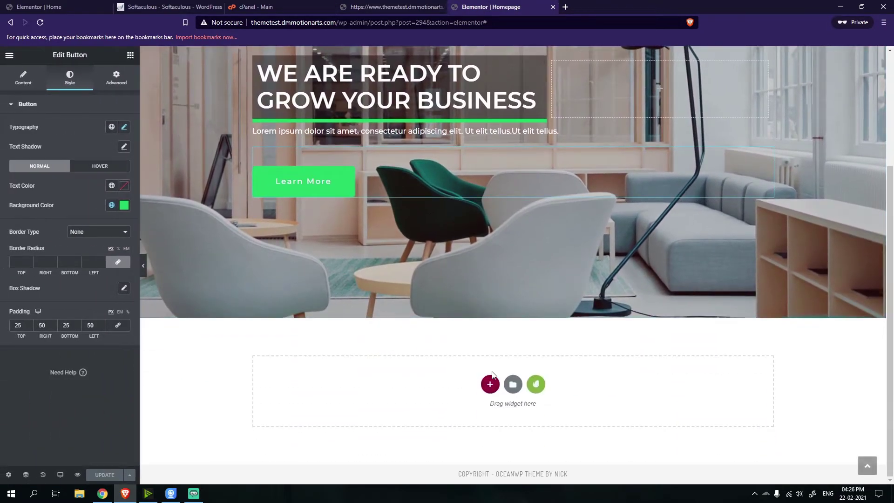
click(490, 382)
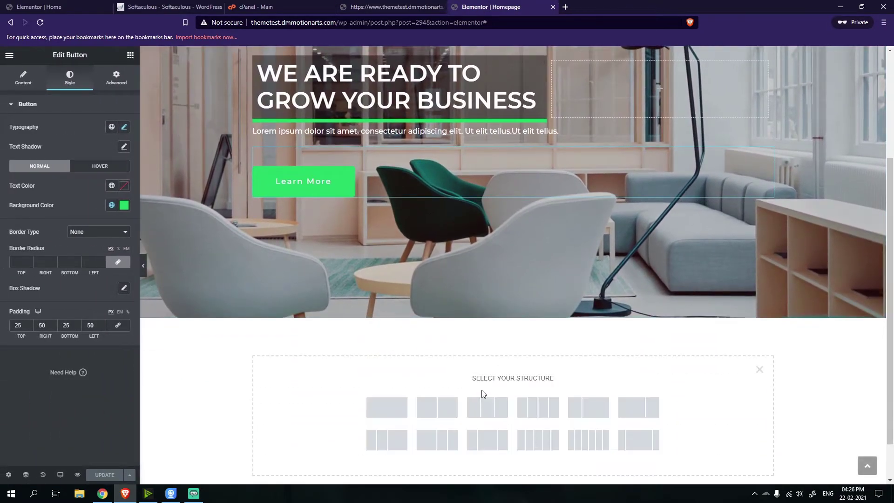
click(491, 414)
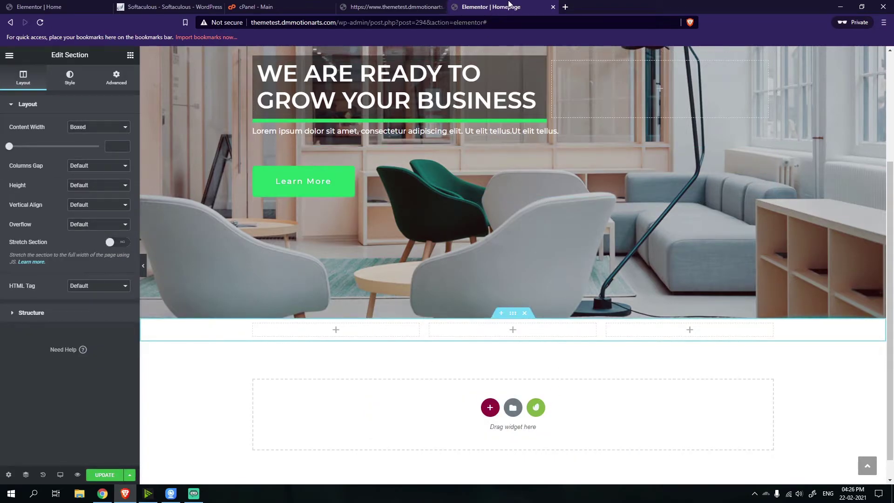
Examine which widgets make up the Feature Rich box on the reference Home page
click(396, 6)
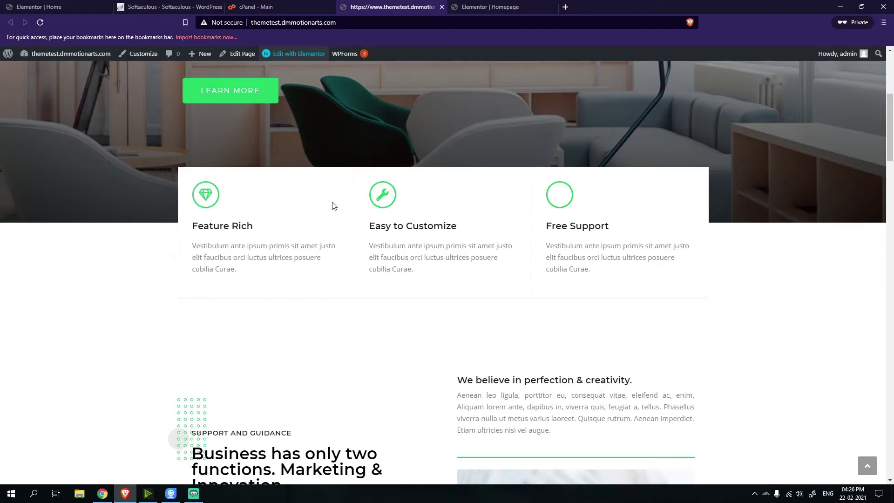
click(92, 4)
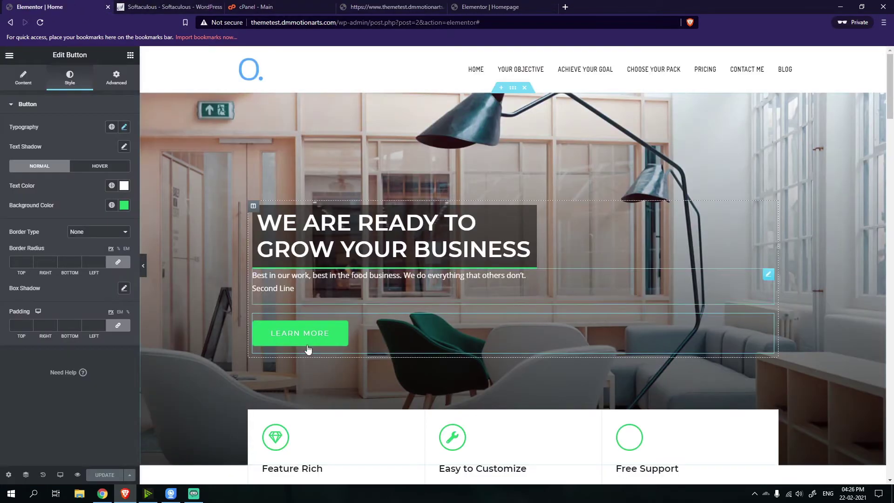
scroll(311, 289, down, 5)
click(311, 290)
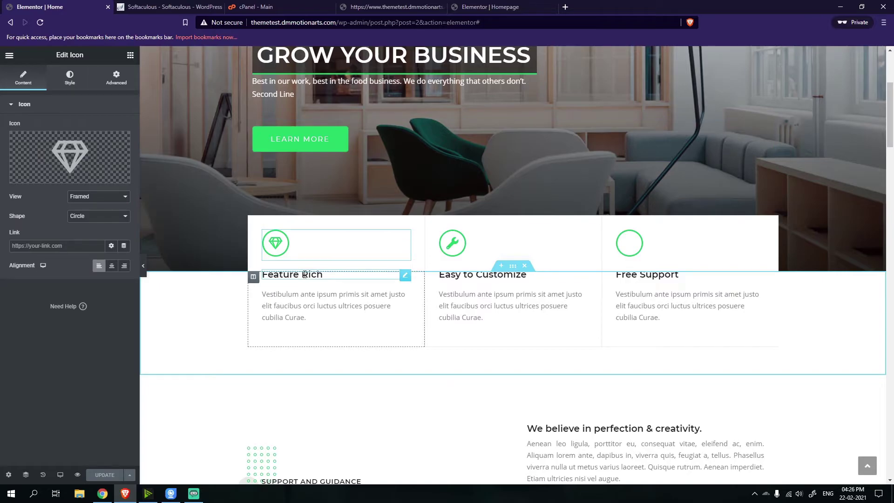
click(308, 274)
click(321, 306)
click(313, 275)
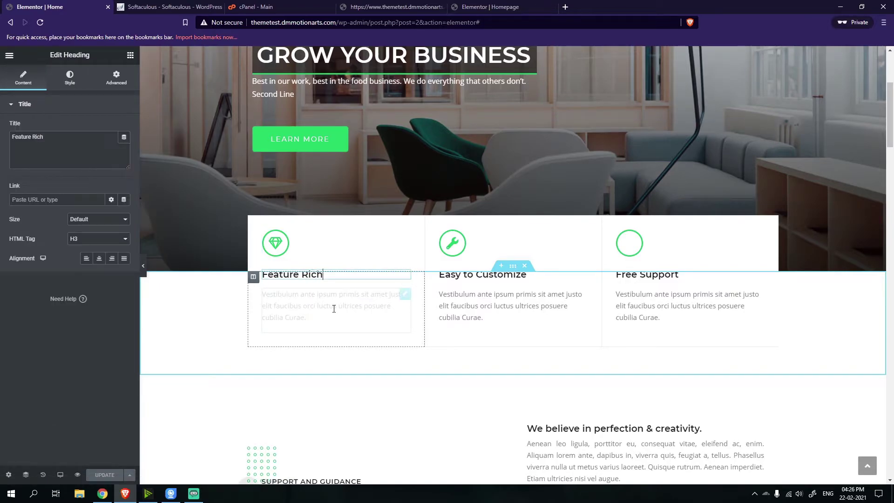
click(313, 240)
Add an Icon widget to the new section's first column, left-aligned with a Framed view and Circle shape
click(489, 7)
scroll(440, 185, down, 1)
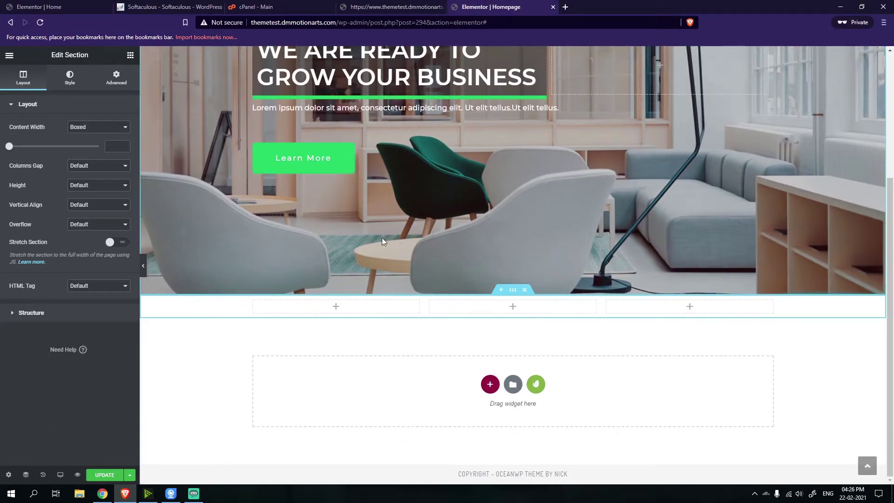
click(130, 55)
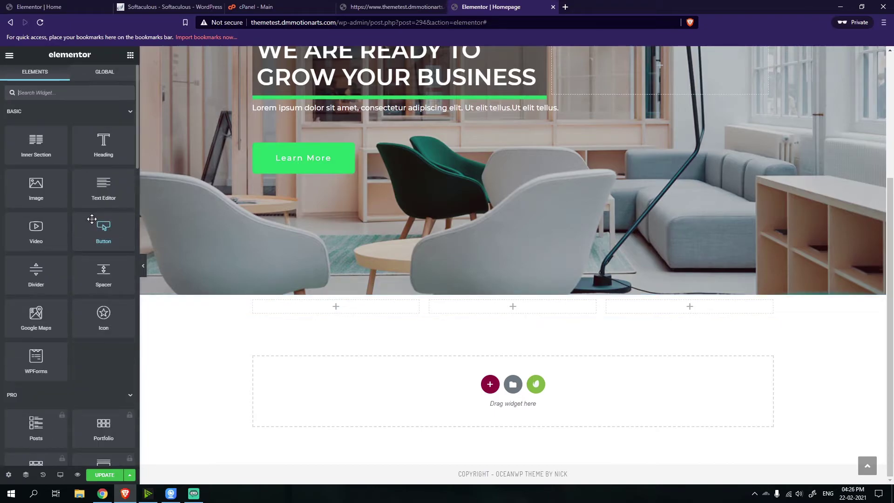
drag(116, 329, 341, 310)
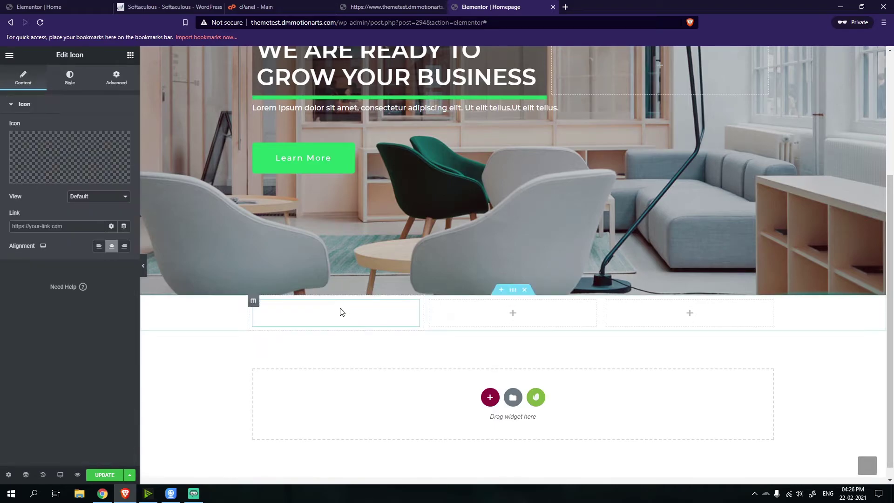
click(99, 247)
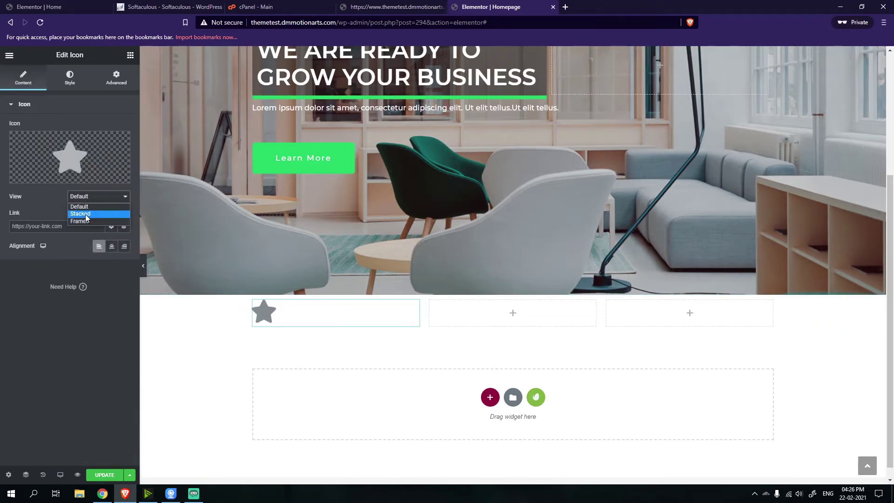
click(83, 214)
key(Down)
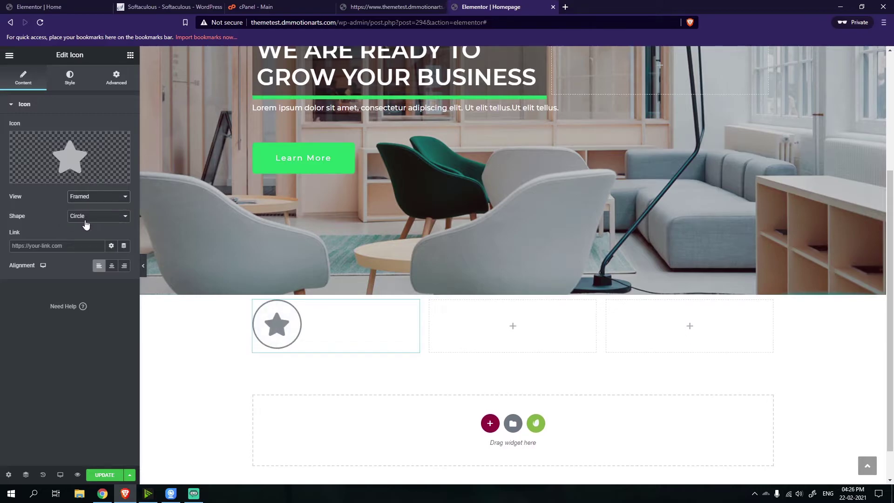
Search the widgets for "icon" and add an Icon Box to the new section's middle column
mouse_move(55, 141)
click(70, 77)
click(23, 77)
click(130, 55)
text(icon)
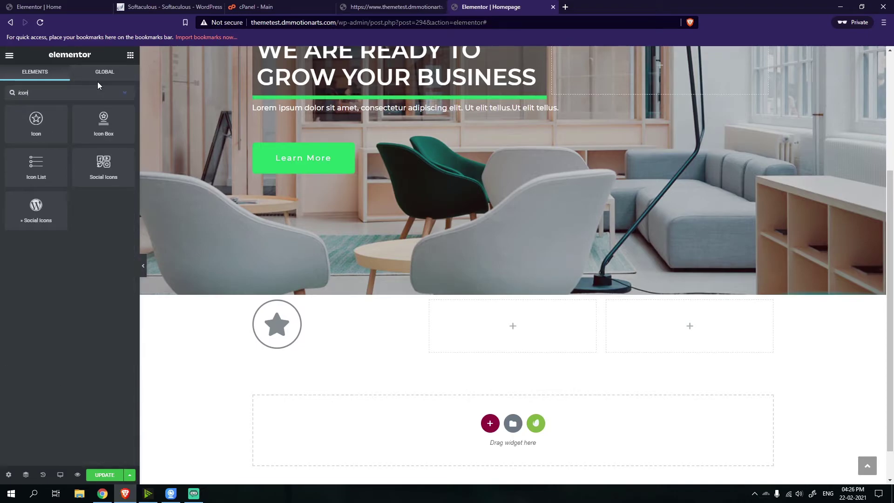
drag(103, 122, 531, 340)
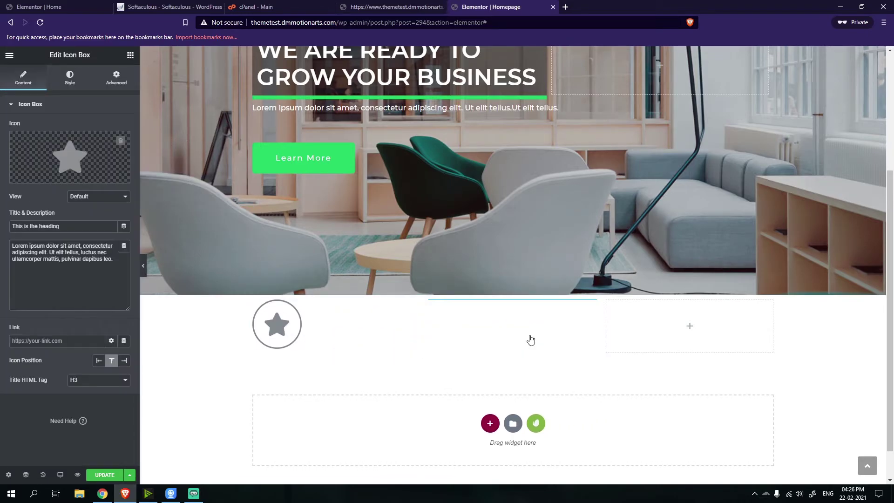
Compare the Icon Box's left, top and right icon positions and delete the widget from the middle column
click(100, 363)
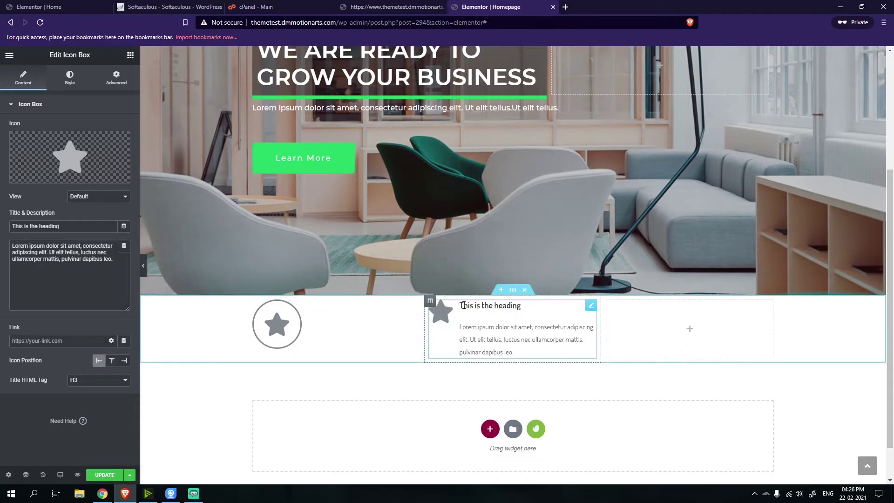
click(115, 362)
click(98, 363)
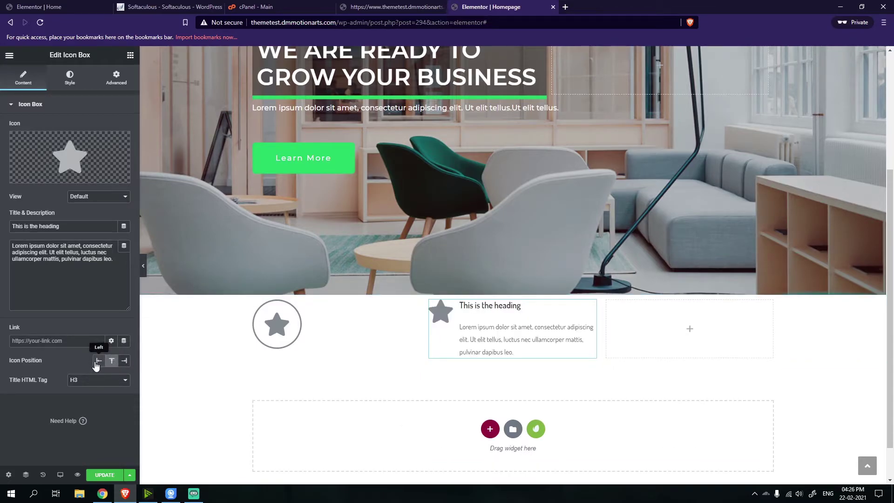
click(123, 362)
click(111, 363)
click(99, 363)
click(113, 363)
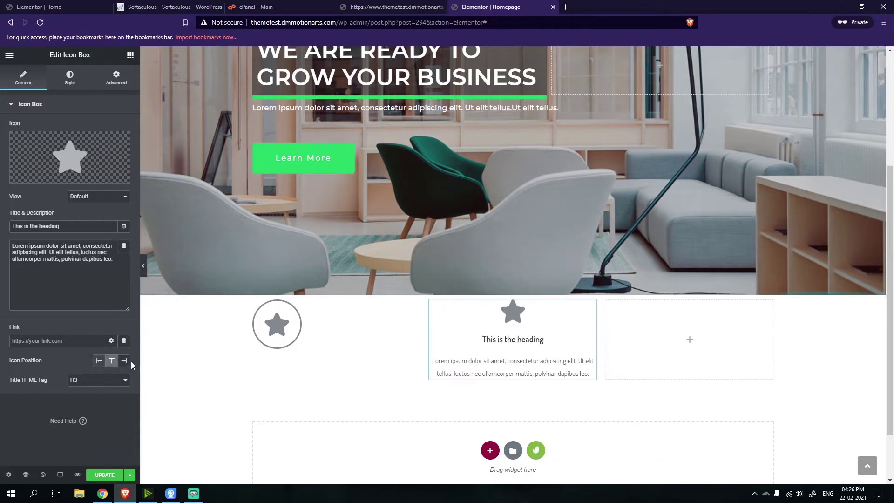
click(100, 364)
click(113, 363)
click(129, 365)
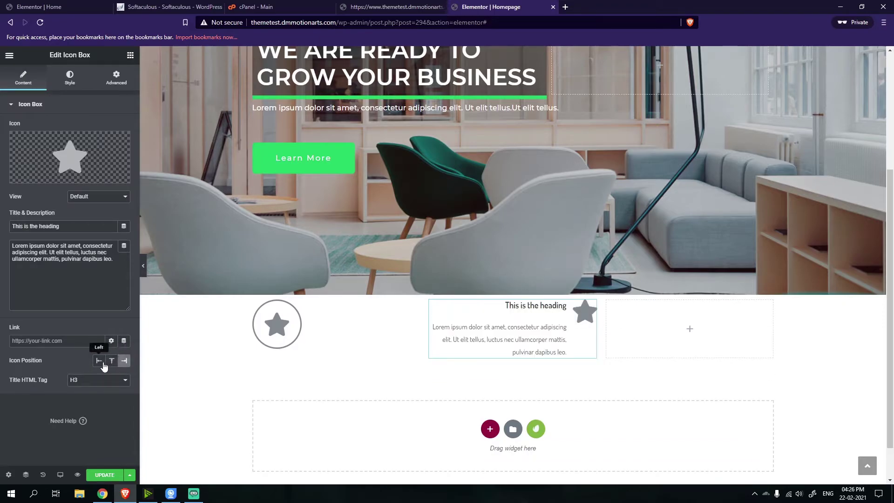
click(98, 363)
click(124, 362)
click(111, 362)
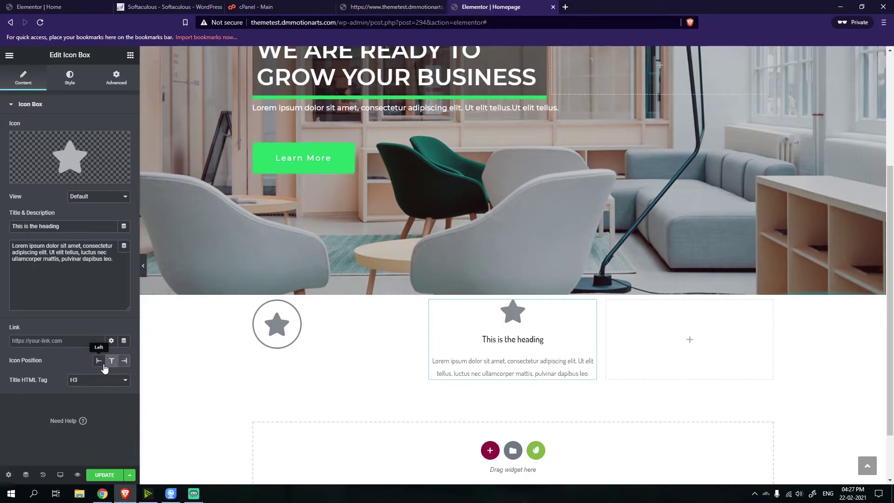
click(99, 361)
right_click(473, 321)
click(514, 453)
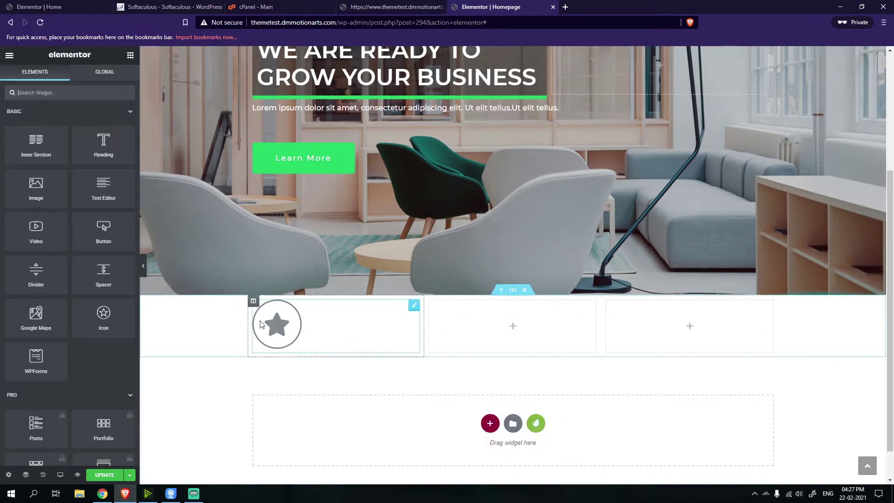
Add a heading titled "Star 1" below the star icon and a Text Editor paragraph beneath it
click(315, 329)
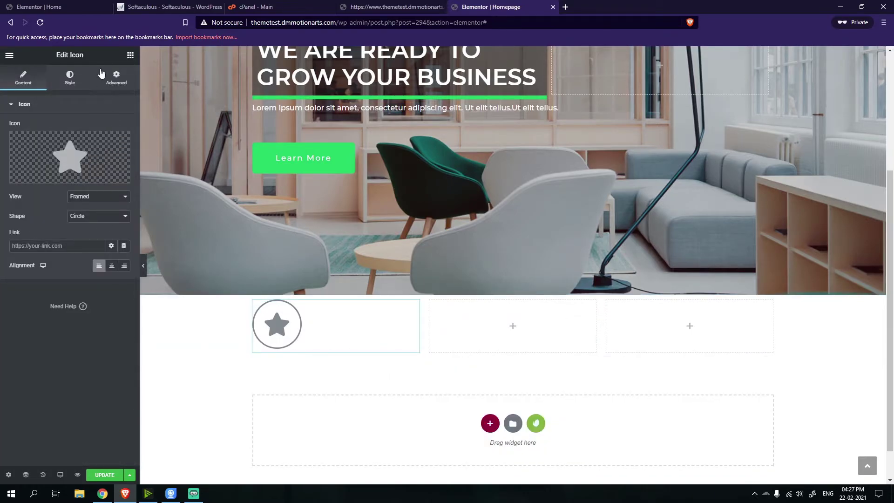
click(130, 55)
drag(113, 136, 316, 349)
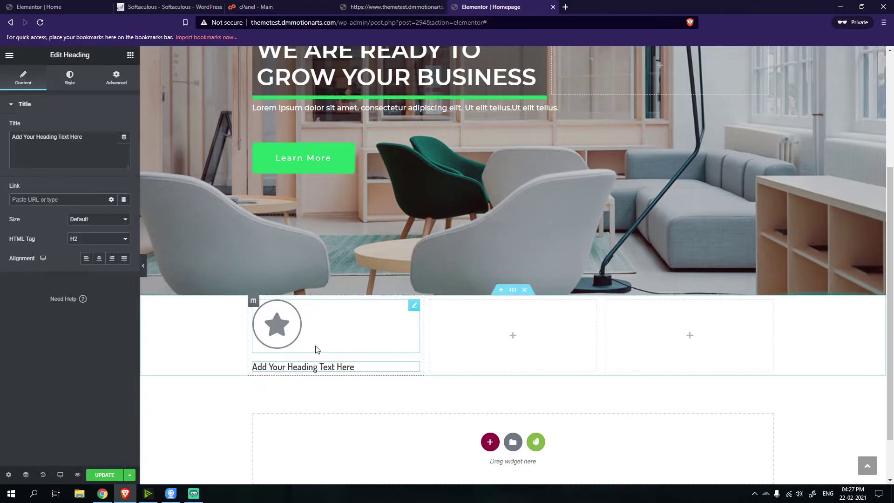
triple_click(63, 144)
text(Star 1)
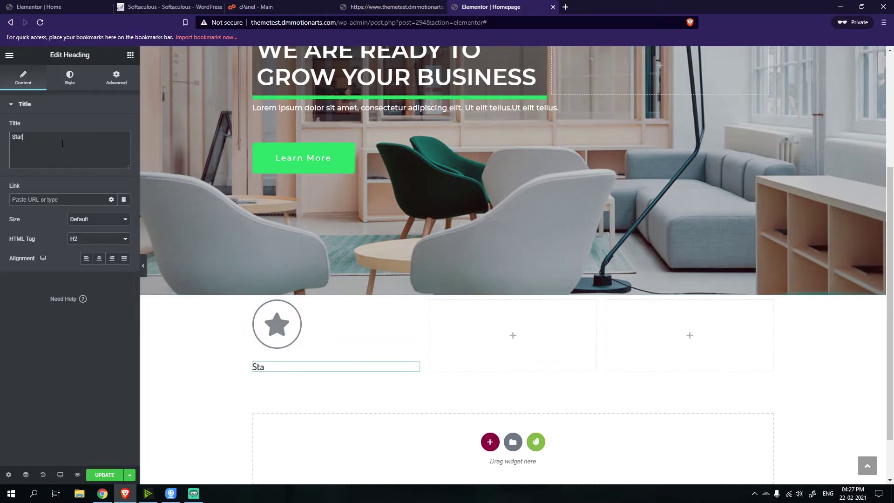
click(131, 56)
drag(103, 194, 286, 374)
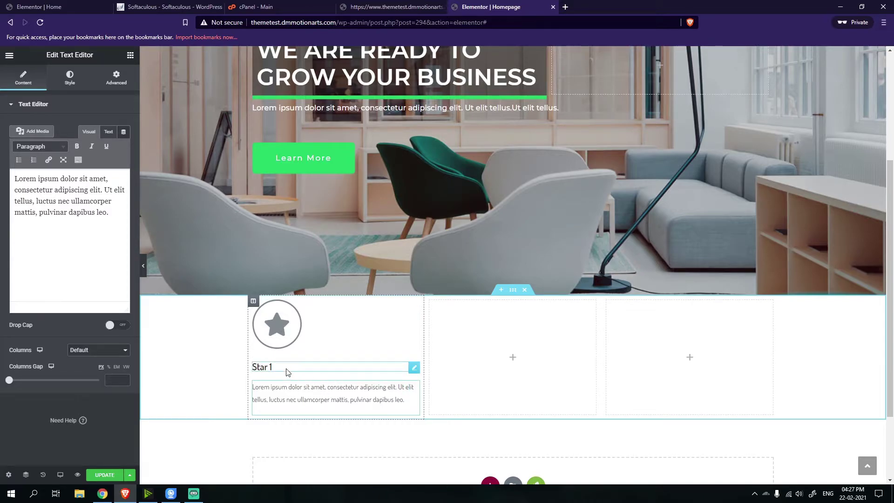
Reduce the framed star icon's size to resemble the icon in the reference page's Feature Rich box
click(39, 6)
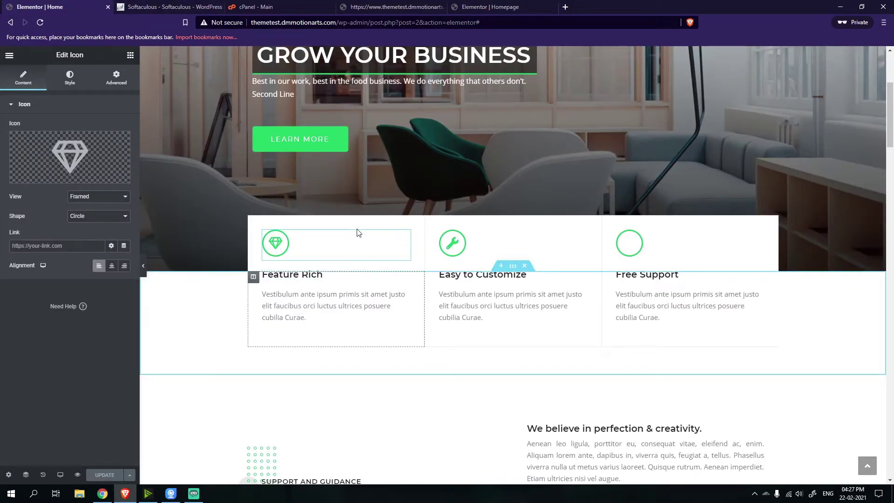
click(489, 9)
click(294, 323)
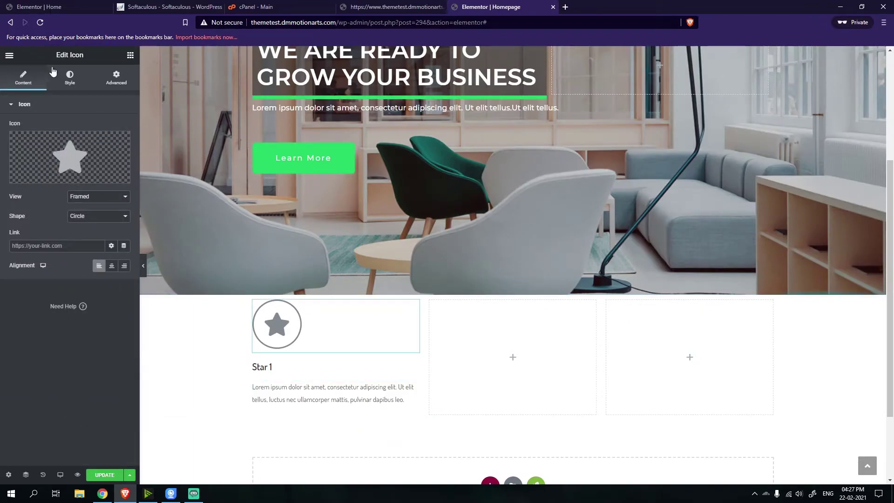
click(68, 78)
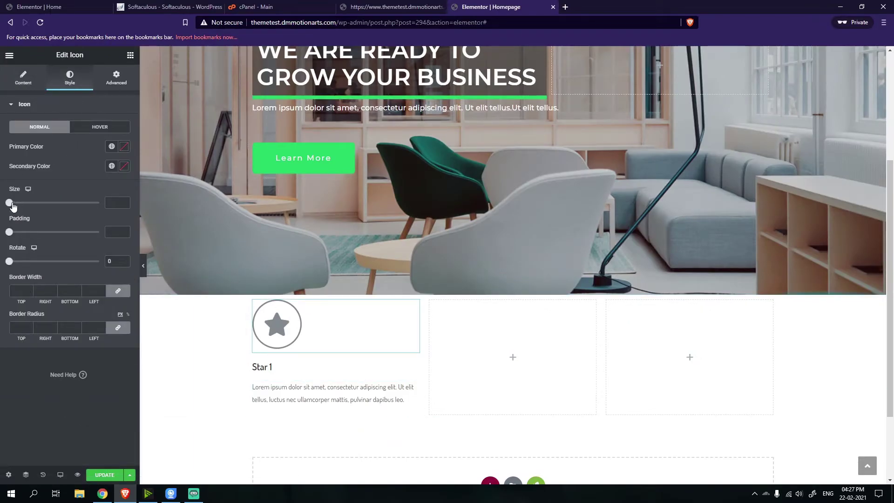
drag(23, 202, 21, 210)
Set the Star 1 heading's typography to the Montserrat family at size 31 px
click(284, 348)
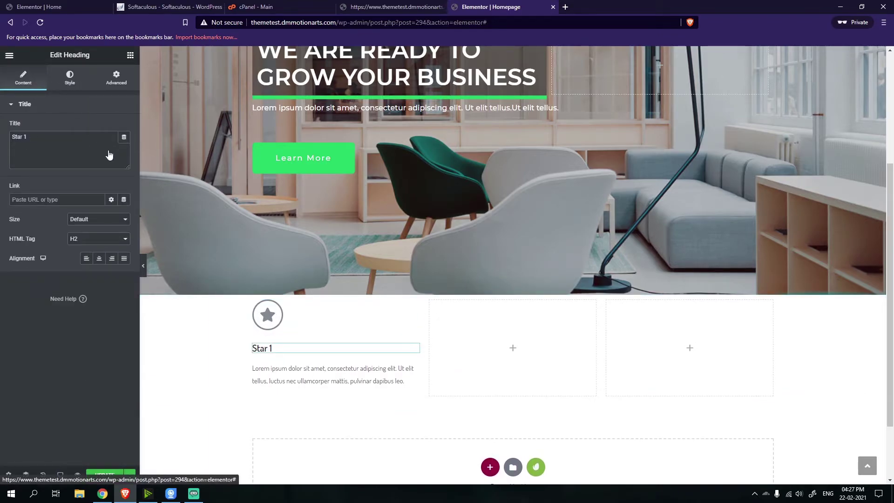
click(69, 77)
click(124, 146)
click(93, 190)
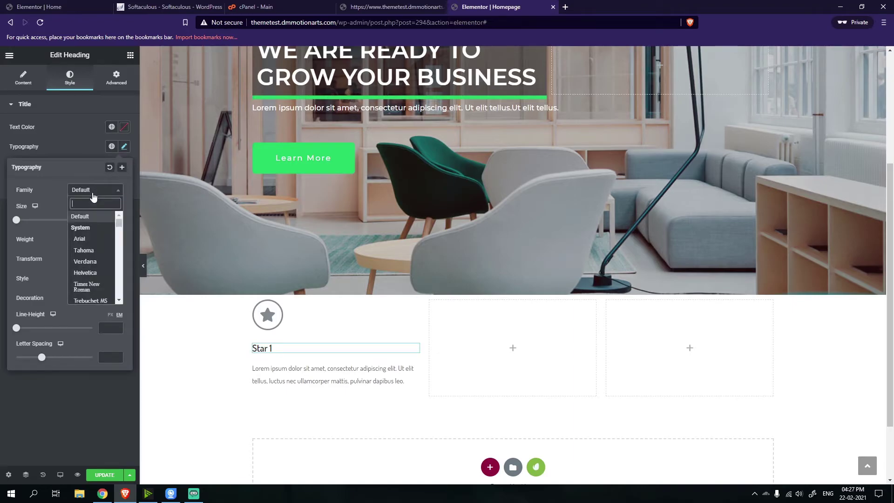
text(mons)
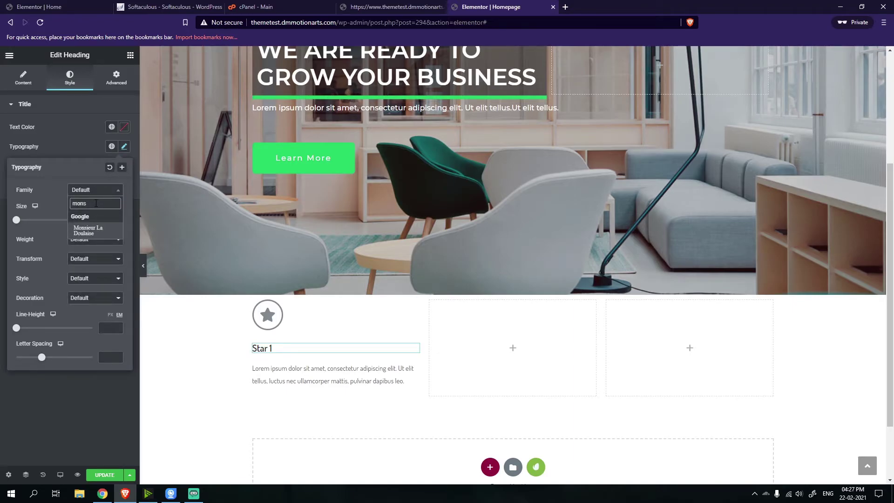
click(99, 255)
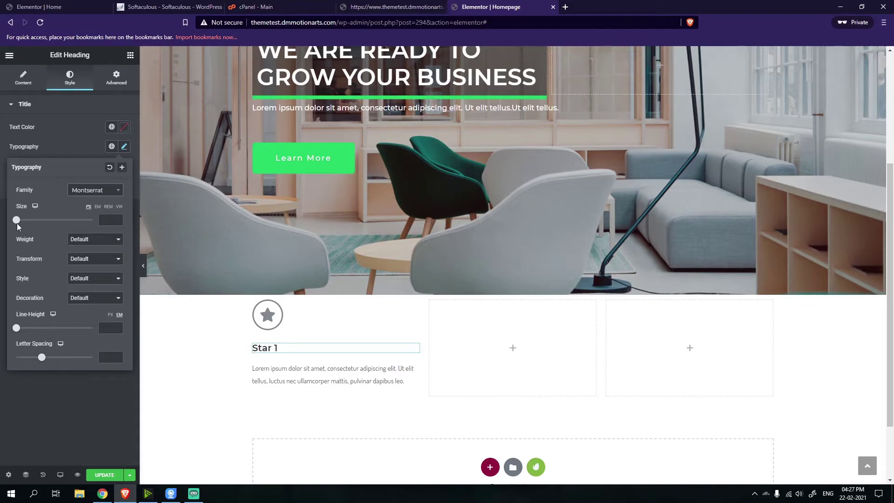
drag(17, 220, 27, 220)
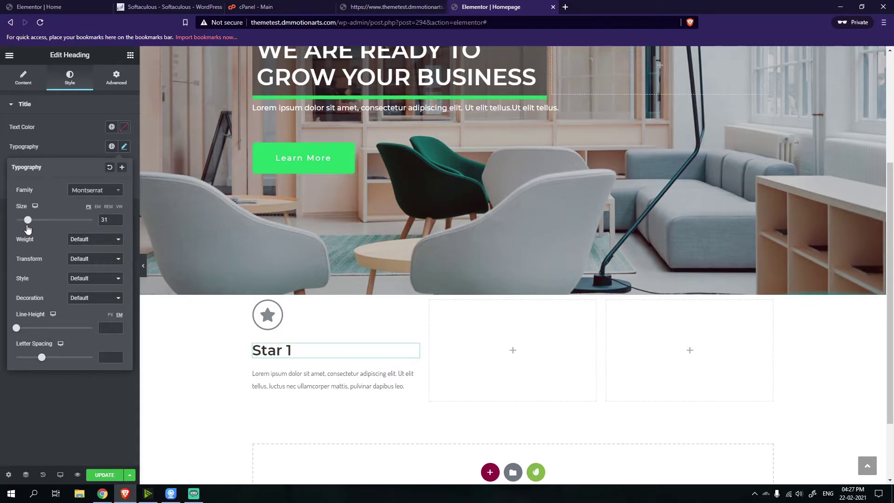
Compare the Star 1 column with the reference page's Feature Rich box and open its paragraph's settings
click(70, 7)
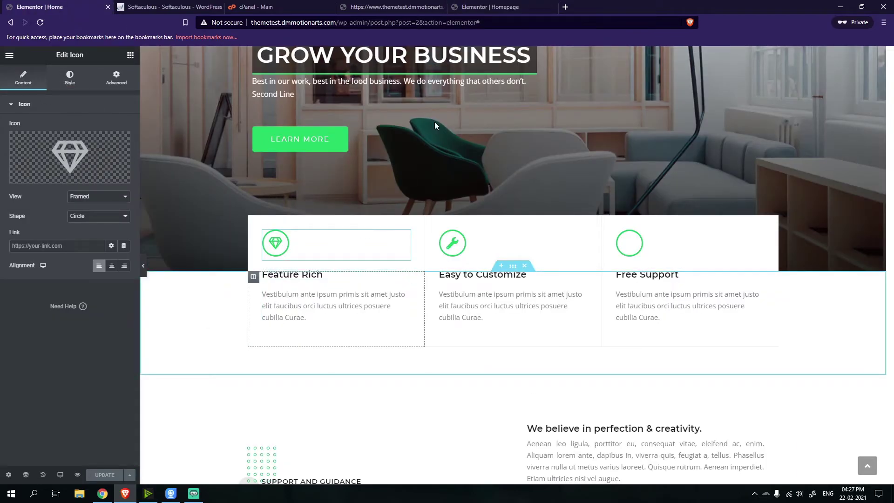
click(503, 6)
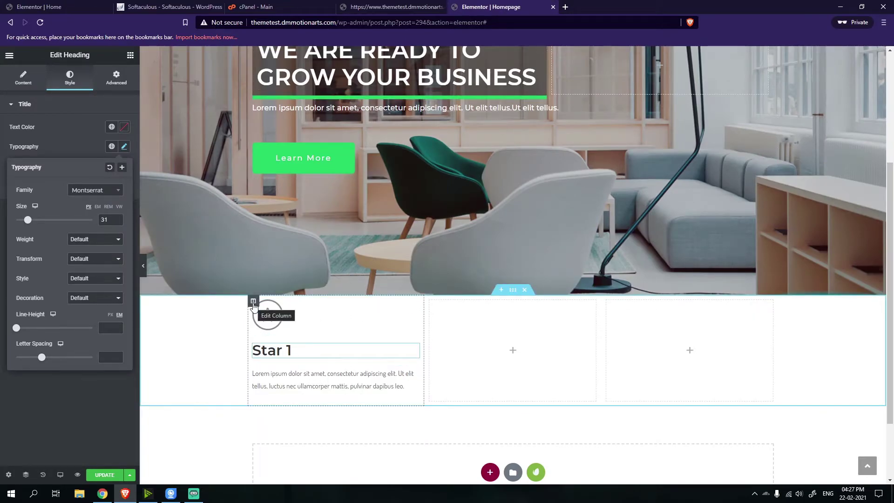
click(303, 373)
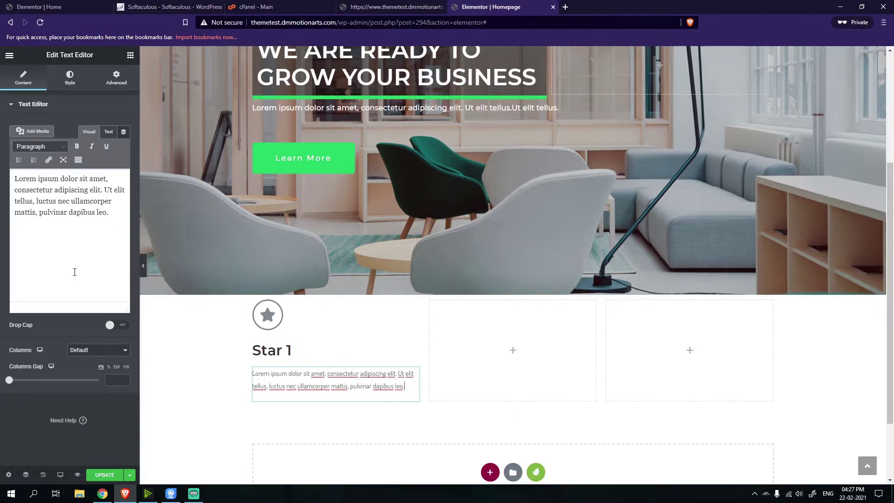
Try the alignment options on the Star 1 heading and set it to left alignment
click(303, 356)
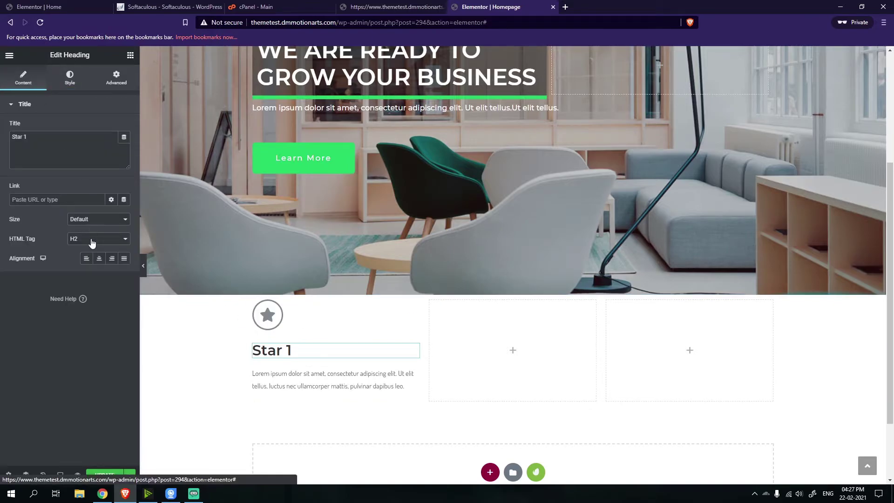
click(92, 243)
click(91, 256)
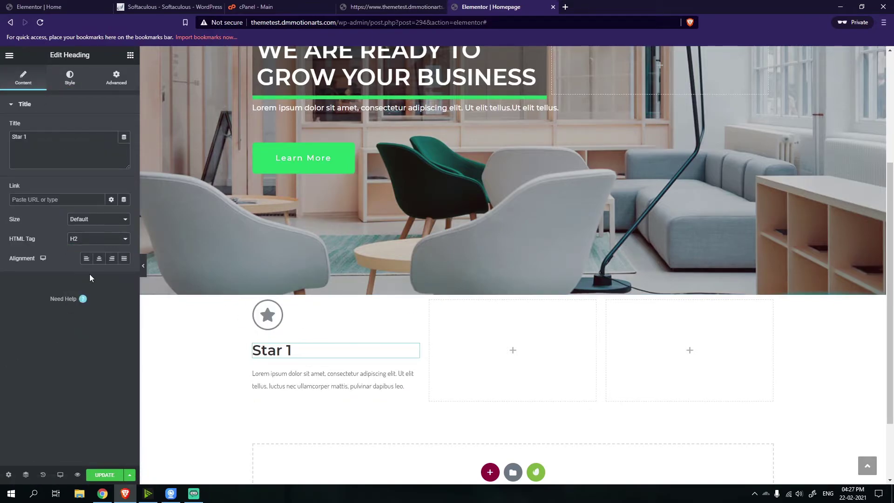
click(101, 261)
click(112, 261)
click(123, 259)
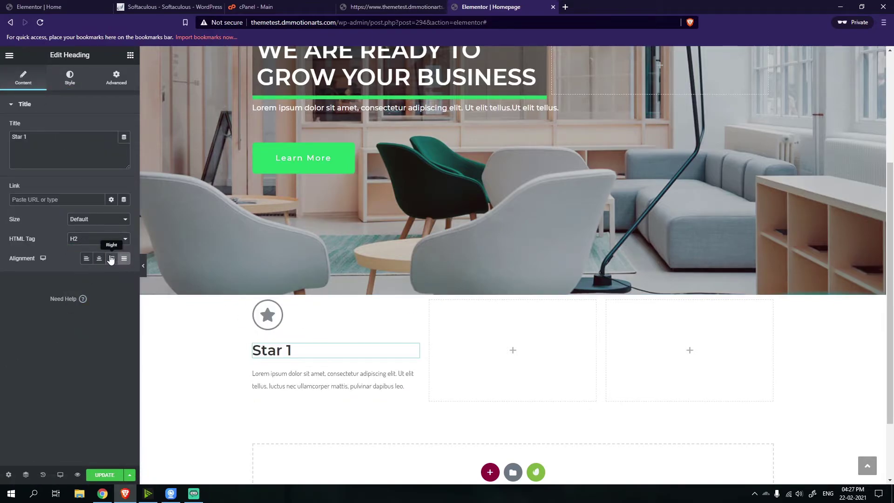
click(112, 259)
click(88, 257)
click(98, 259)
click(86, 259)
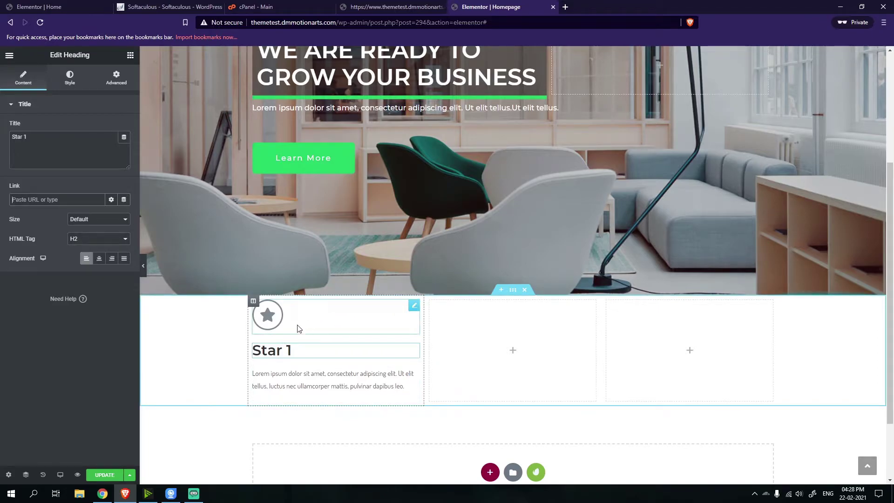
click(431, 301)
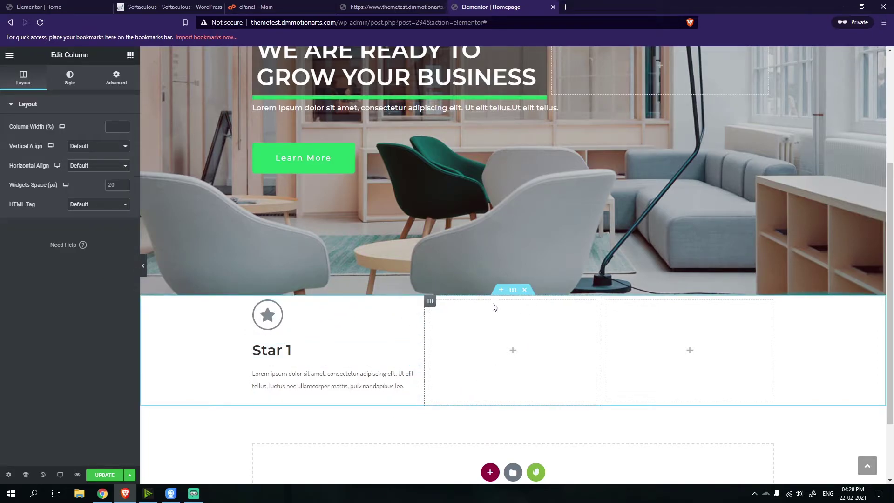
click(287, 351)
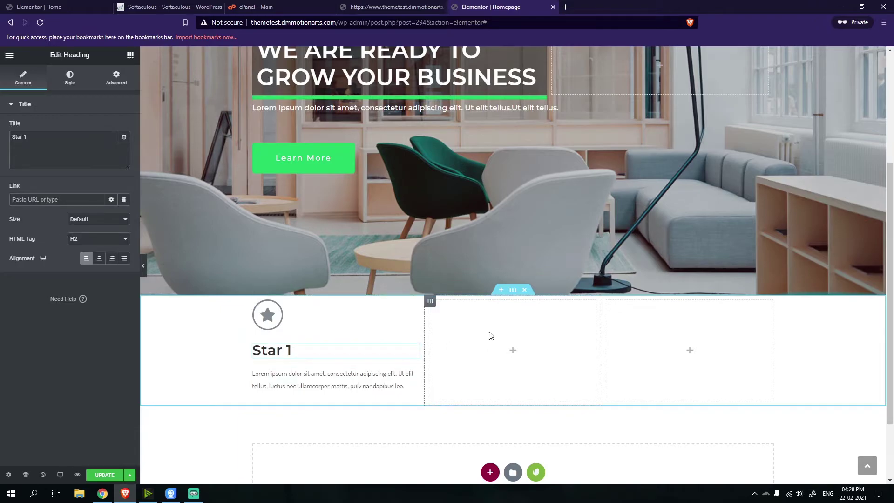
click(430, 301)
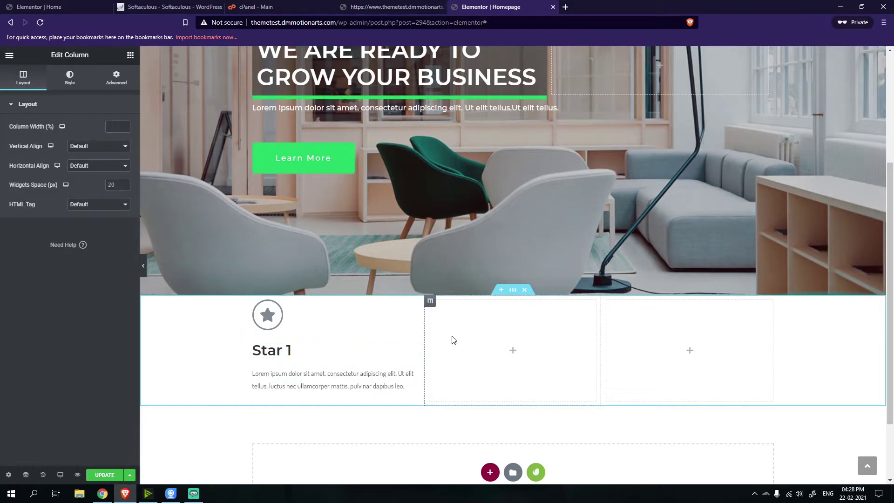
click(396, 7)
click(502, 6)
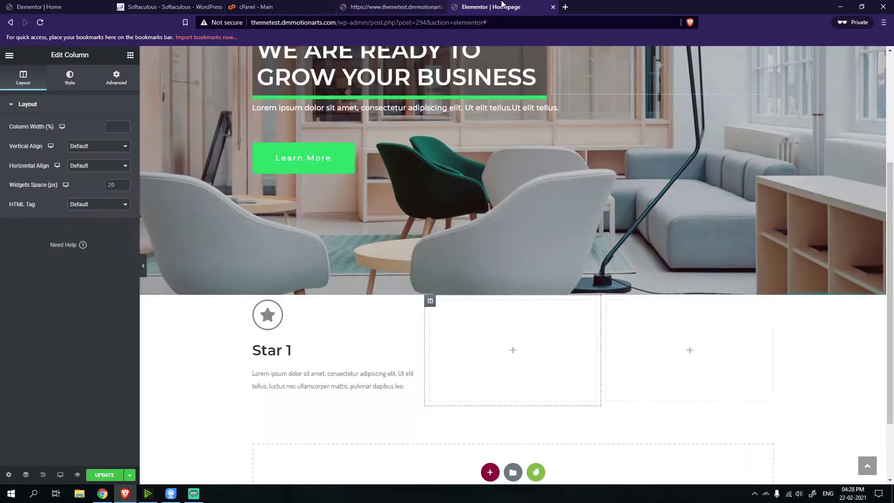
Open products.dmmotionarts.com in a new browser tab
click(570, 5)
text(prod)
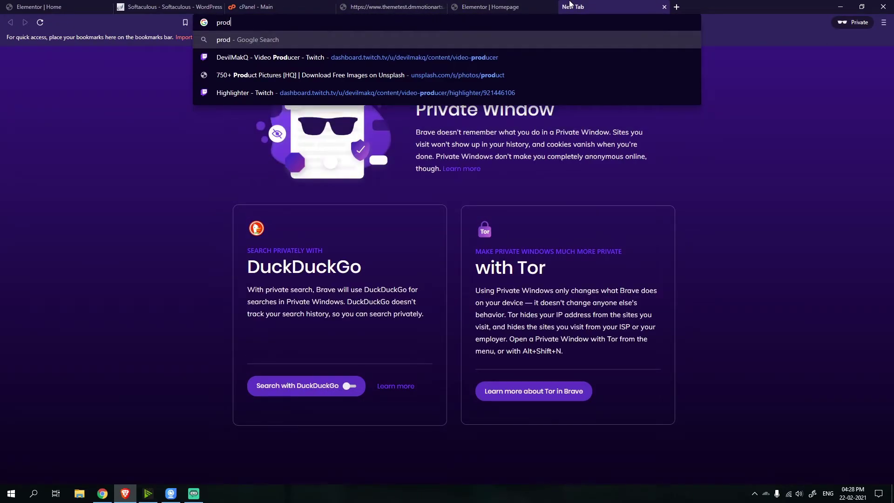
text(uct.s)
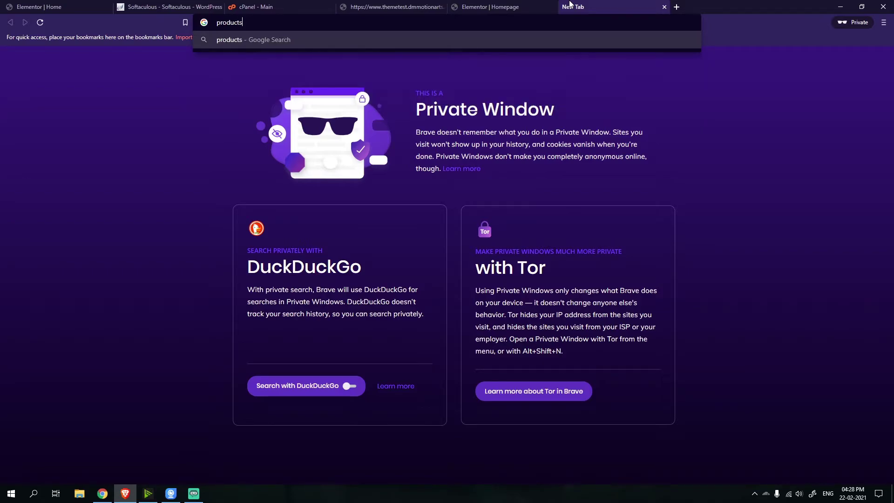
text(c)
key(BackSpace)
text(dmmotionar)
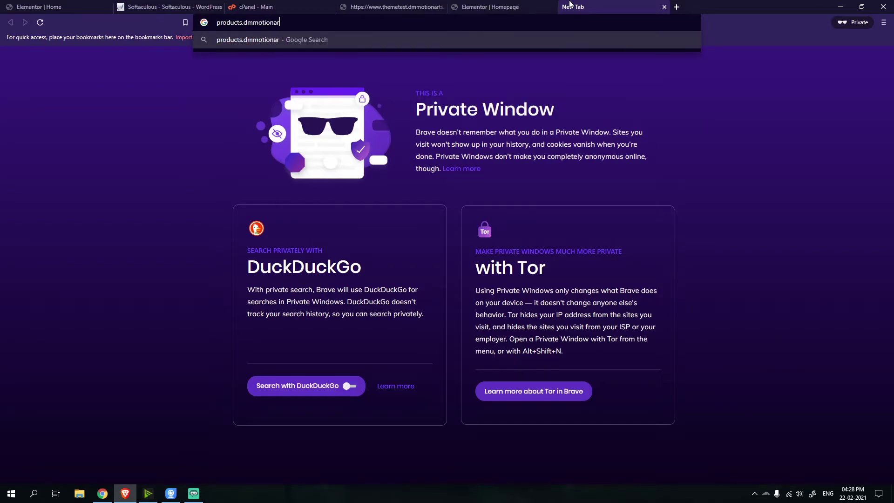
text(ts.com)
key(Return)
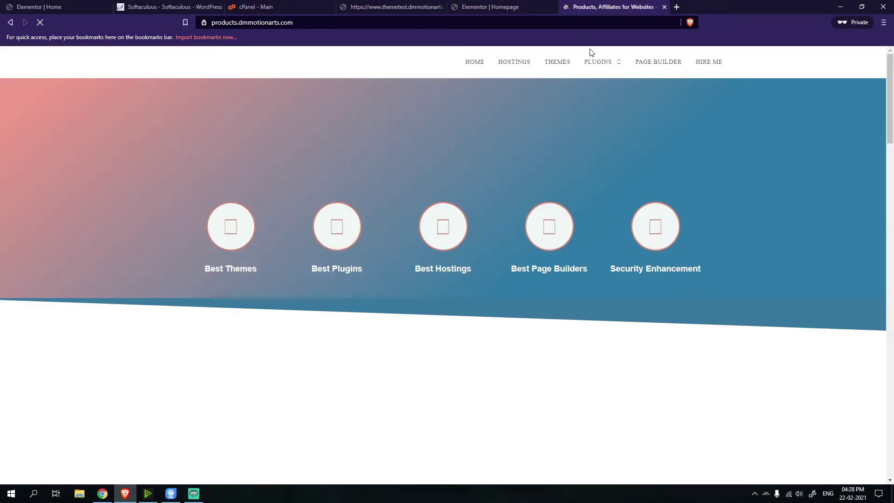
Look through the site's Elementor Plugins page down to Make Column Clickable Elementor and close it
mouse_move(603, 61)
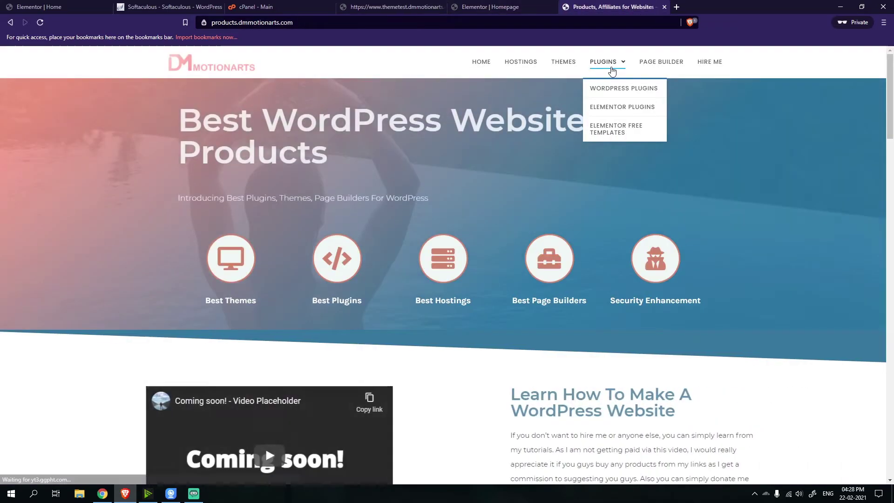
click(632, 108)
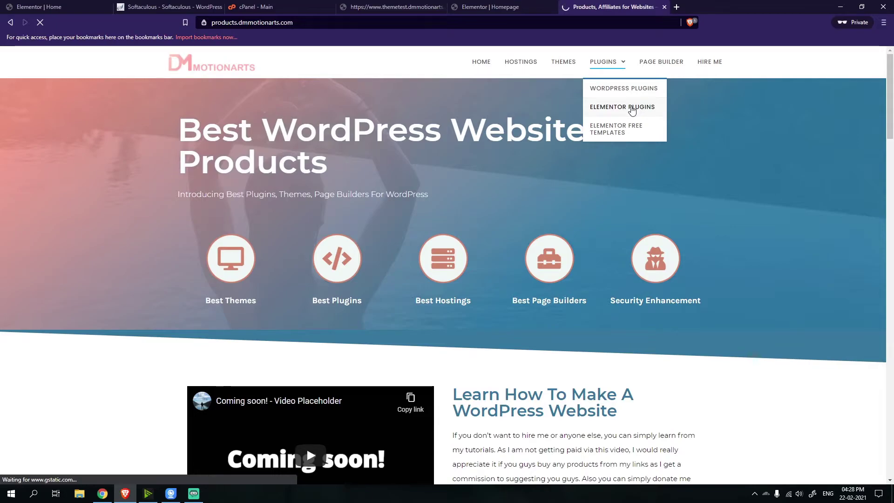
scroll(429, 259, down, 20)
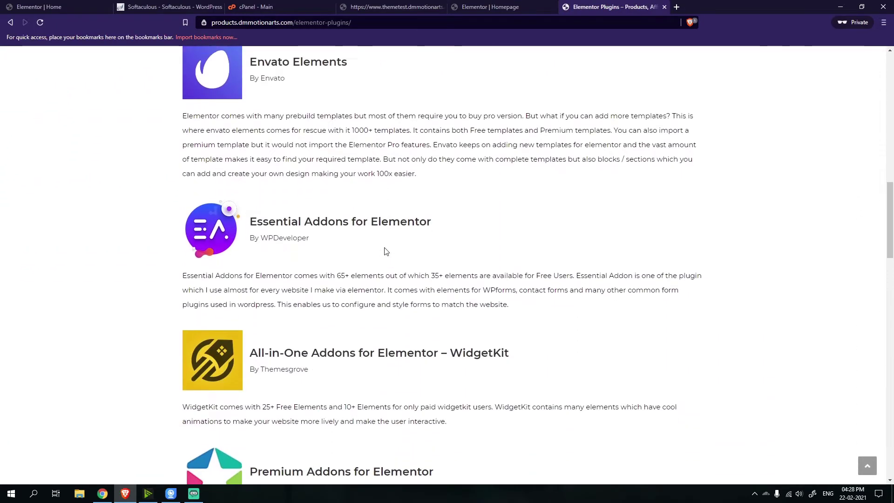
scroll(384, 256, down, 12)
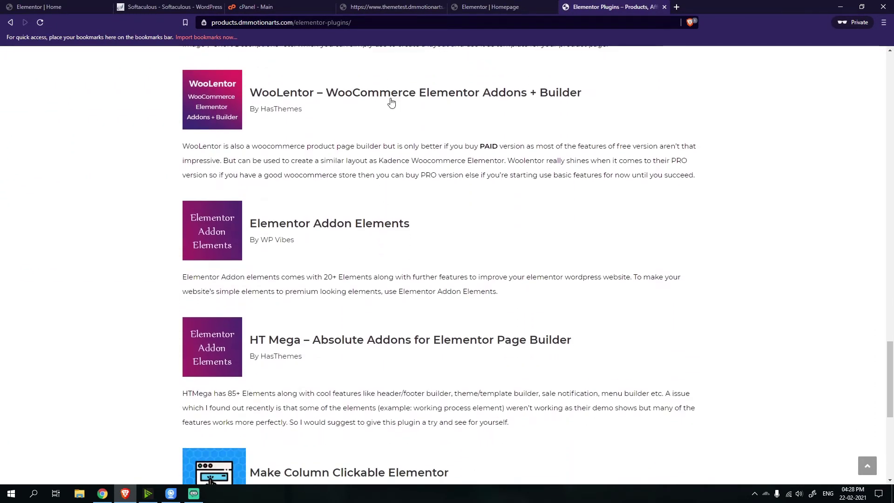
scroll(380, 235, down, 1)
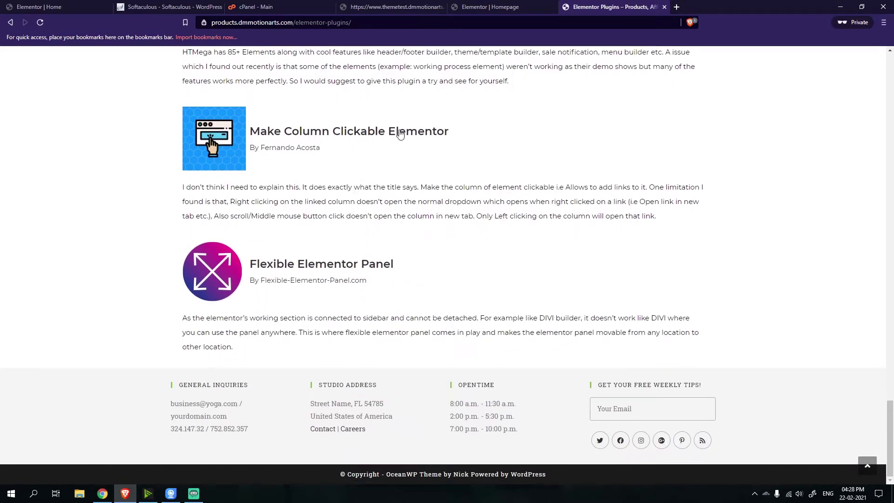
middle_click(598, 4)
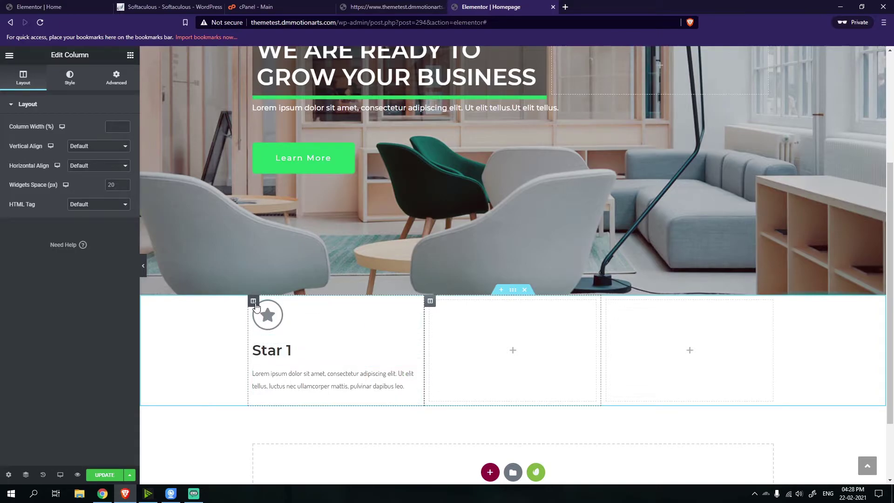
Set the Star 1 column's padding to 19 px on all four sides
click(113, 85)
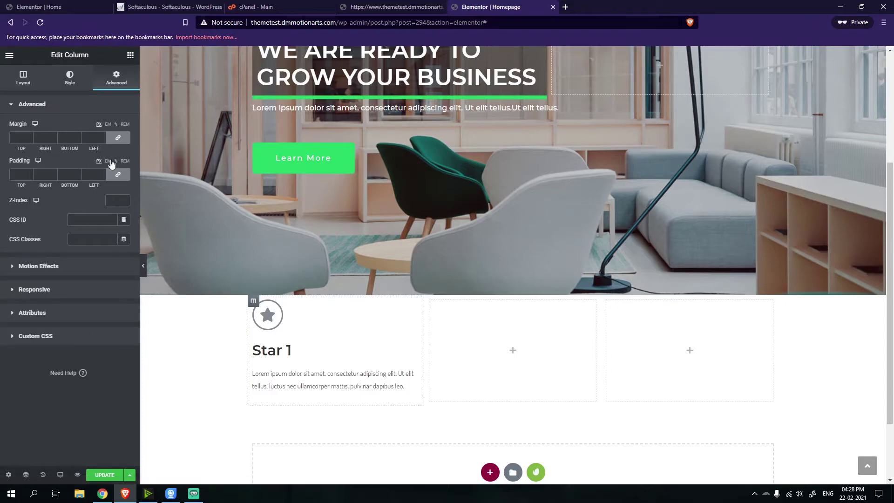
click(102, 173)
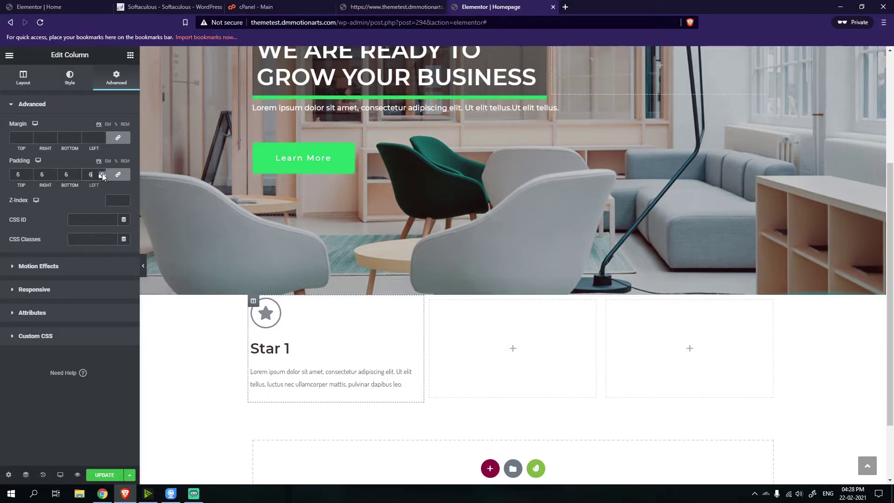
click(102, 173)
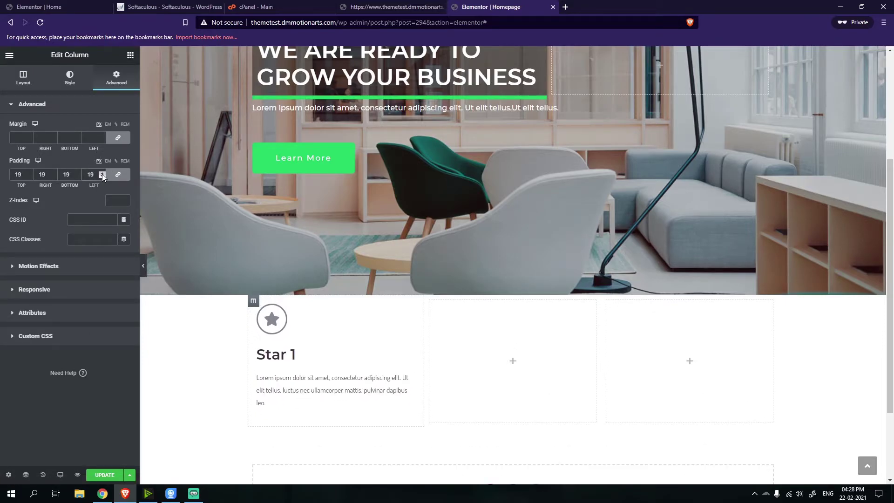
Give the Star 1 column a classic background in white
click(70, 78)
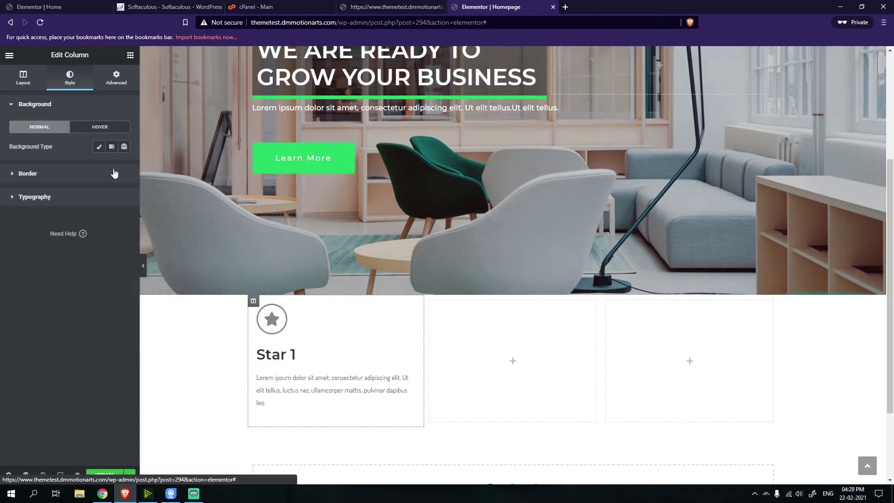
click(99, 147)
click(124, 166)
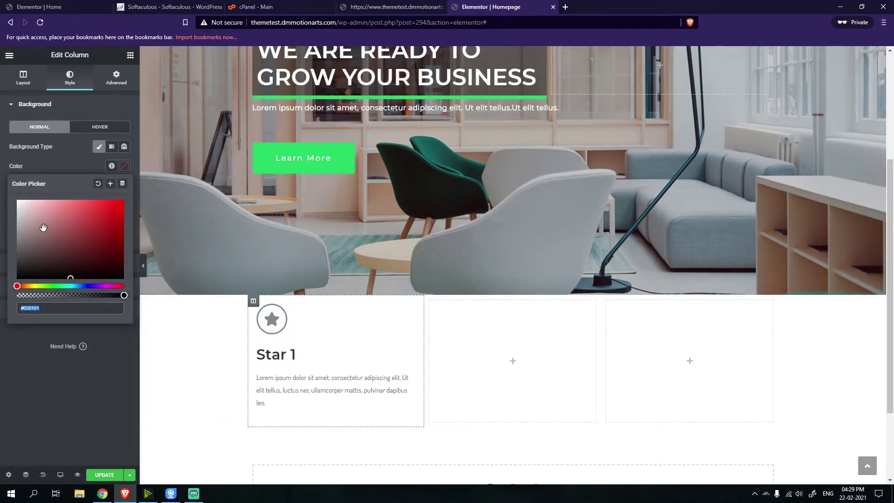
drag(42, 226, 1, 180)
click(54, 377)
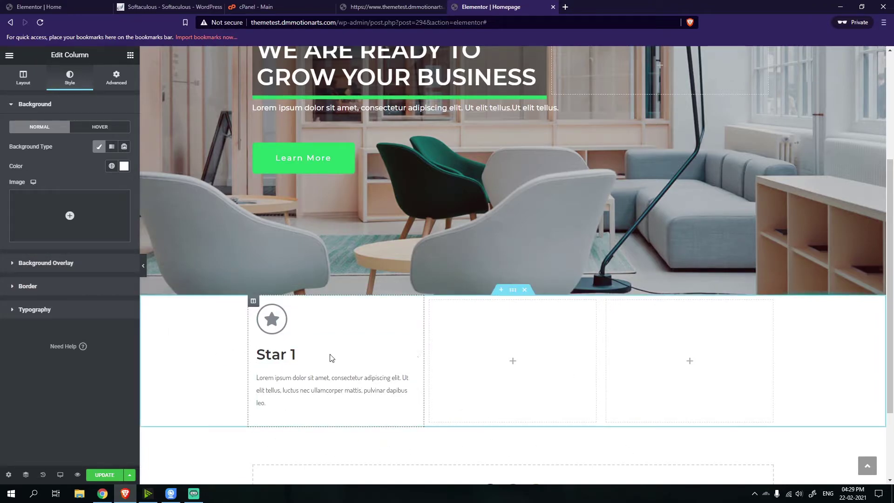
Delete the two empty columns and duplicate the Star 1 column twice to fill the three-column section
right_click(434, 303)
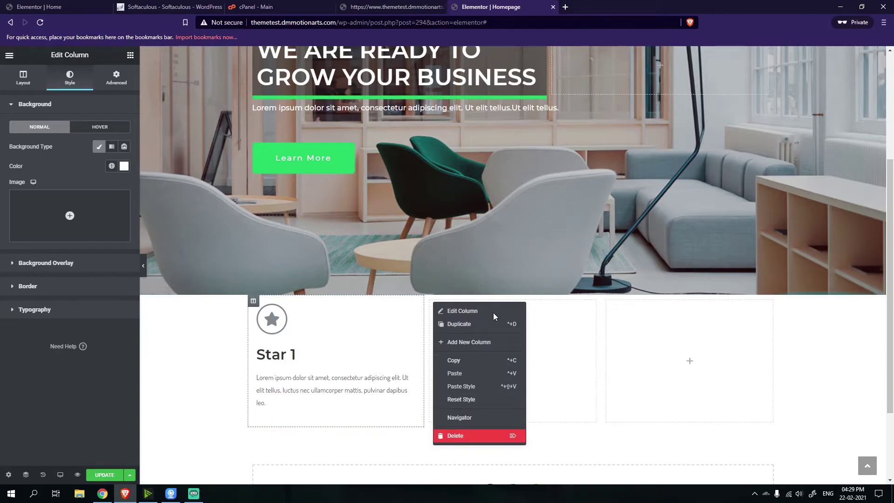
right_click(517, 305)
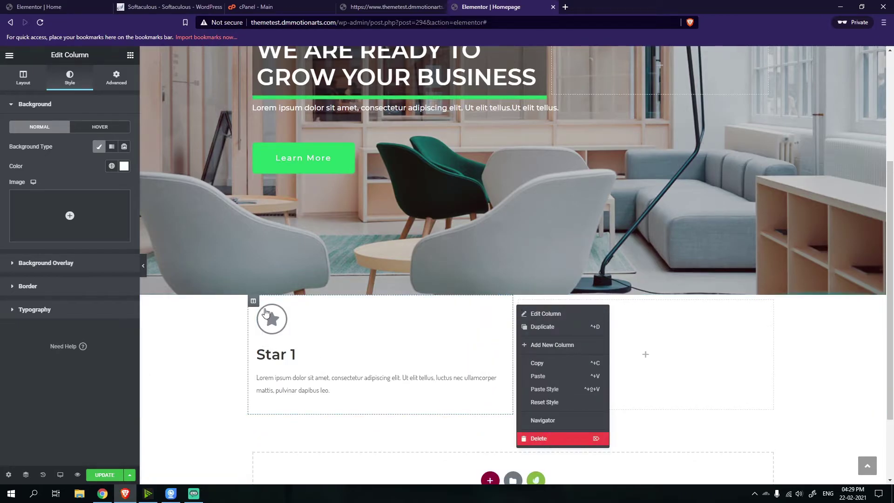
right_click(255, 302)
click(268, 324)
right_click(256, 303)
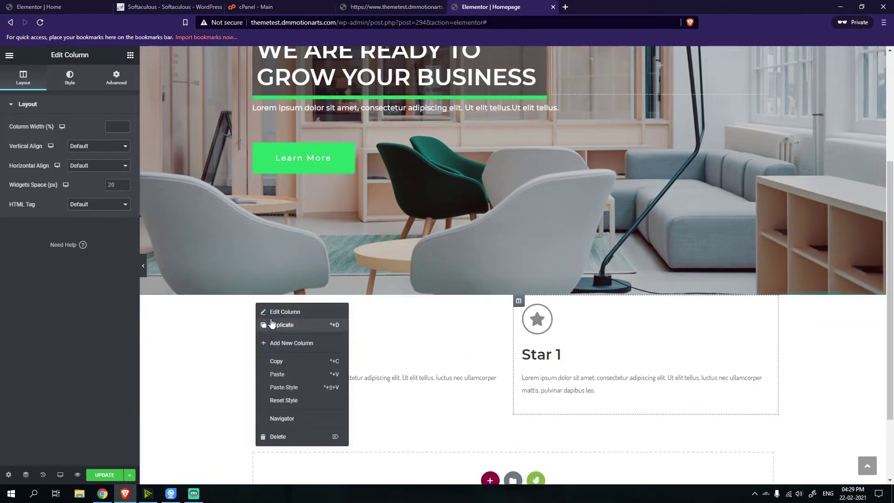
click(272, 325)
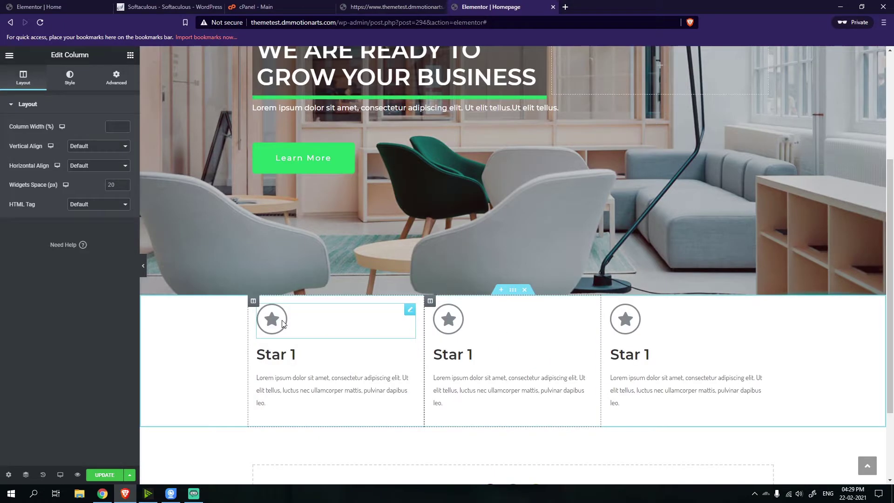
Set the first column's star icon primary color to the global green used by the Learn More button
click(288, 327)
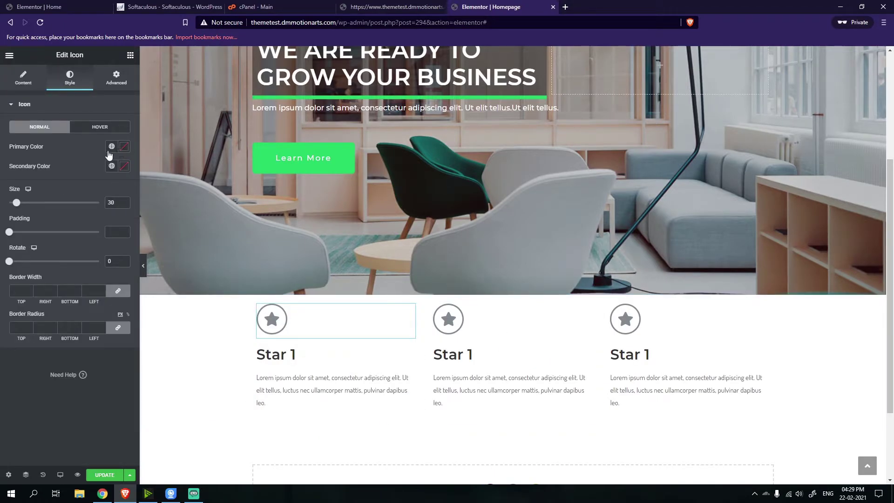
click(124, 147)
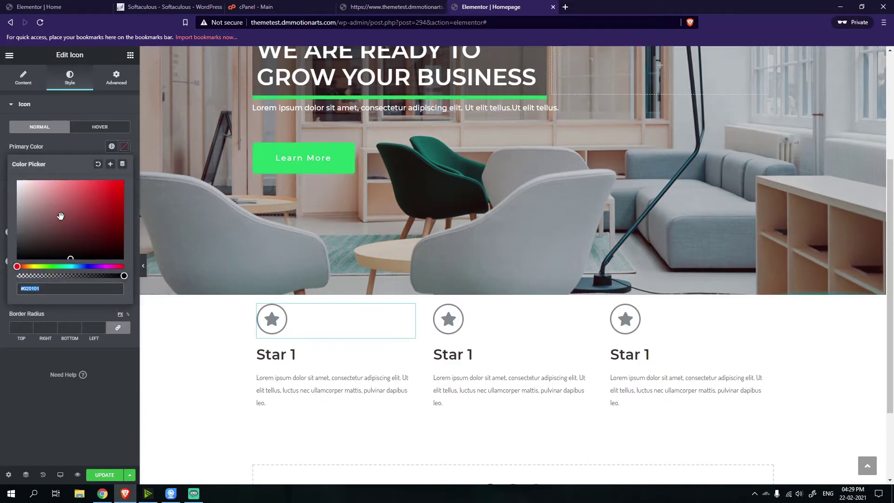
drag(64, 185, 87, 208)
click(86, 148)
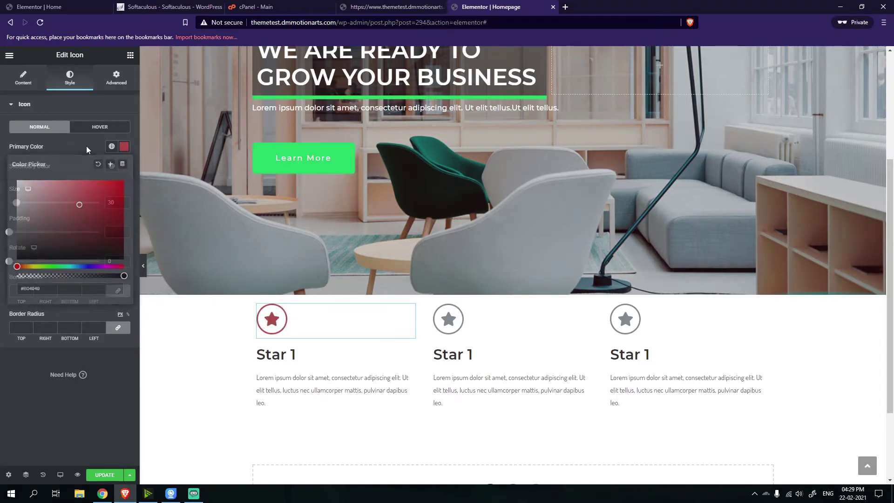
click(113, 148)
click(58, 191)
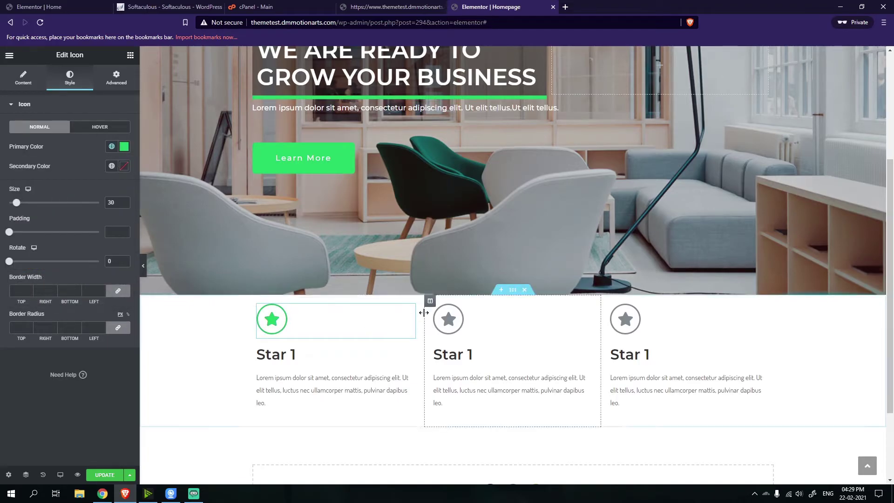
Set the primary color of the star icons in the second and third columns to Global Green Color
click(430, 301)
click(446, 318)
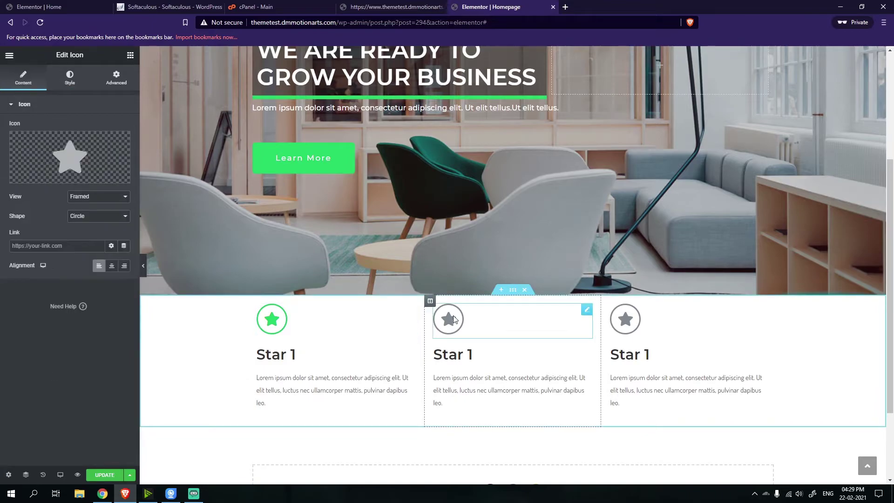
click(70, 77)
click(112, 146)
click(84, 190)
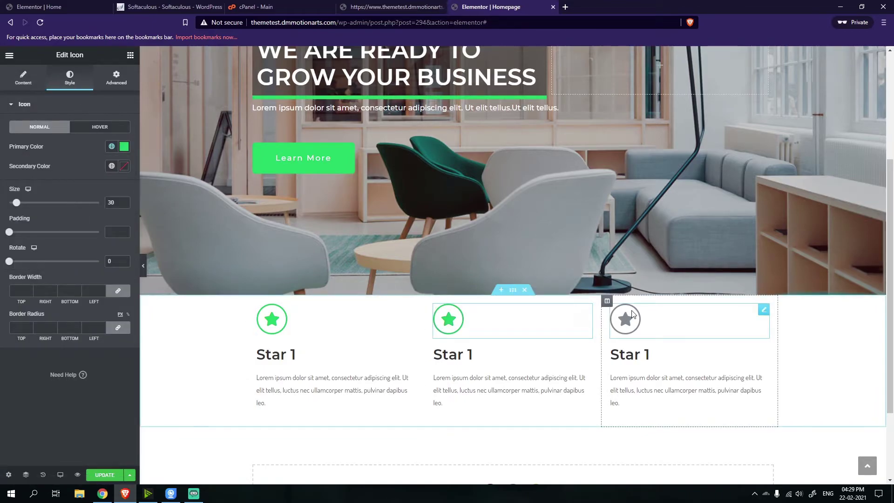
click(626, 319)
click(69, 77)
click(112, 146)
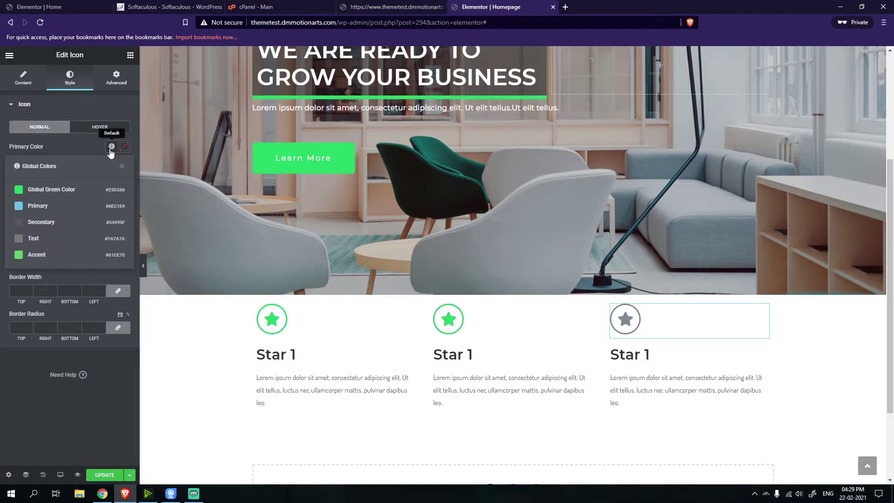
click(70, 190)
Save the first column heading's typography as a new global font named Star Heading Font
click(293, 355)
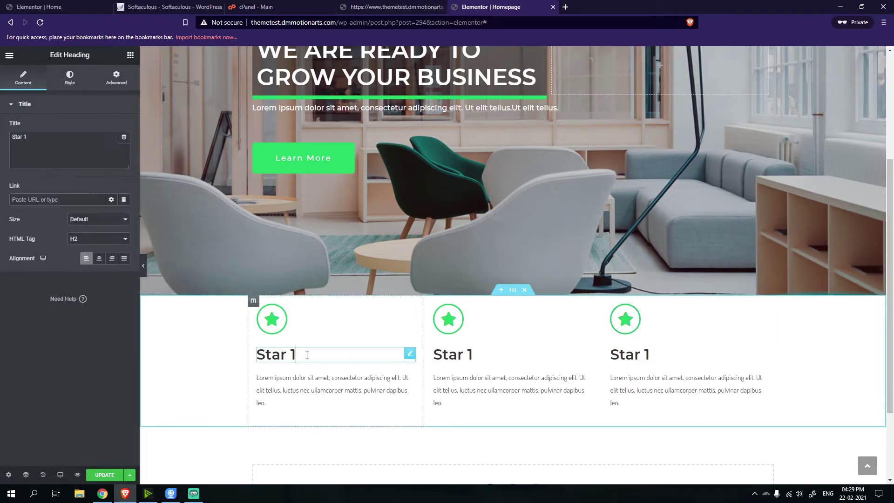
click(70, 77)
click(124, 147)
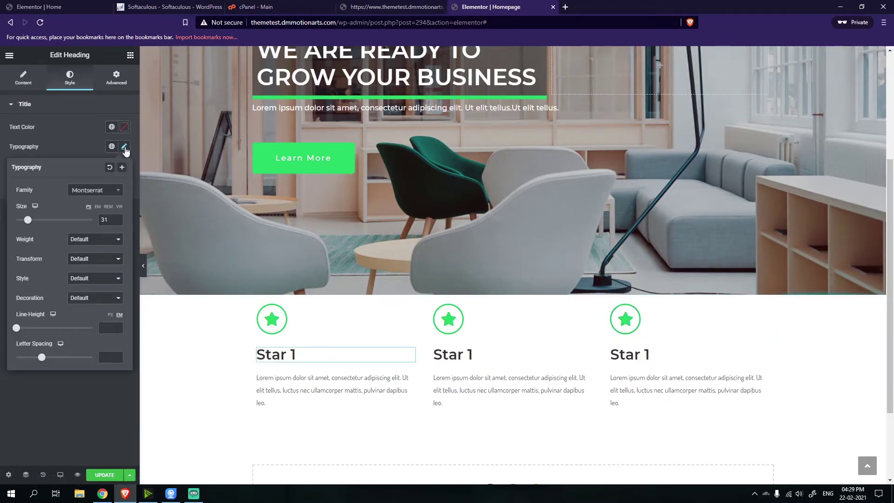
click(122, 167)
triple_click(442, 267)
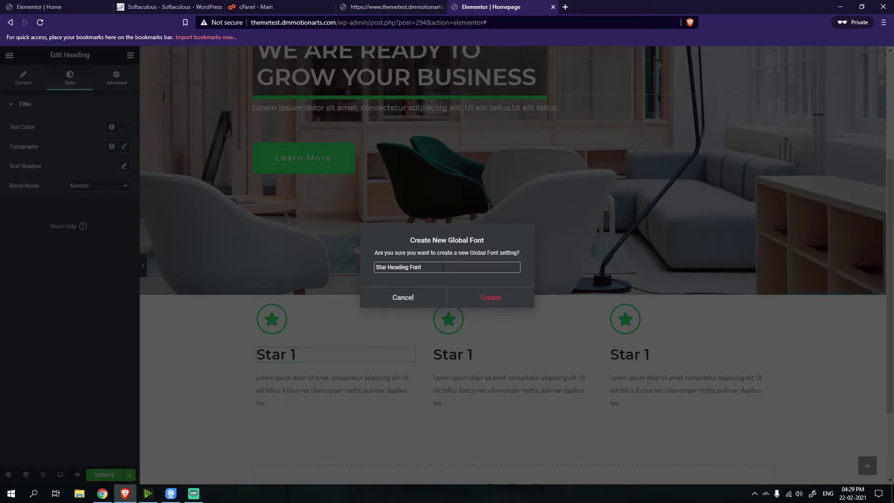
click(456, 297)
Apply the Star Heading Font global typography to the headings in the second and third columns
click(480, 354)
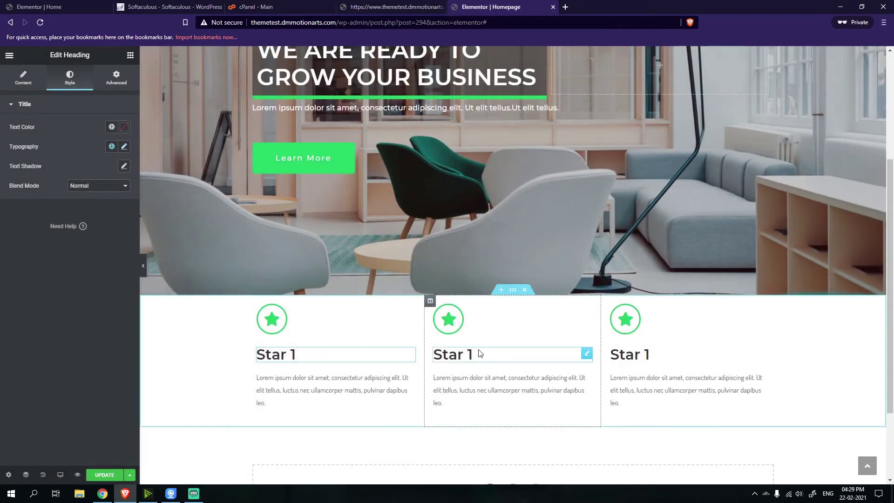
click(70, 77)
click(111, 146)
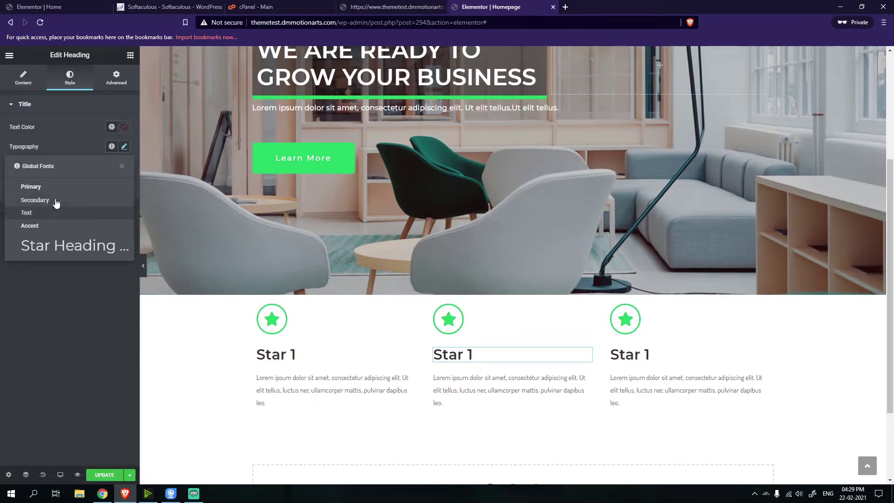
click(66, 247)
click(652, 355)
click(70, 77)
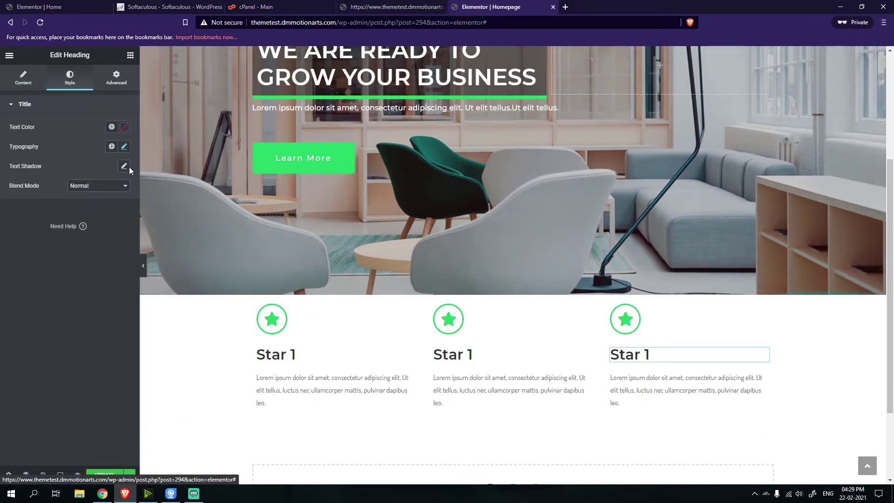
click(111, 147)
click(66, 247)
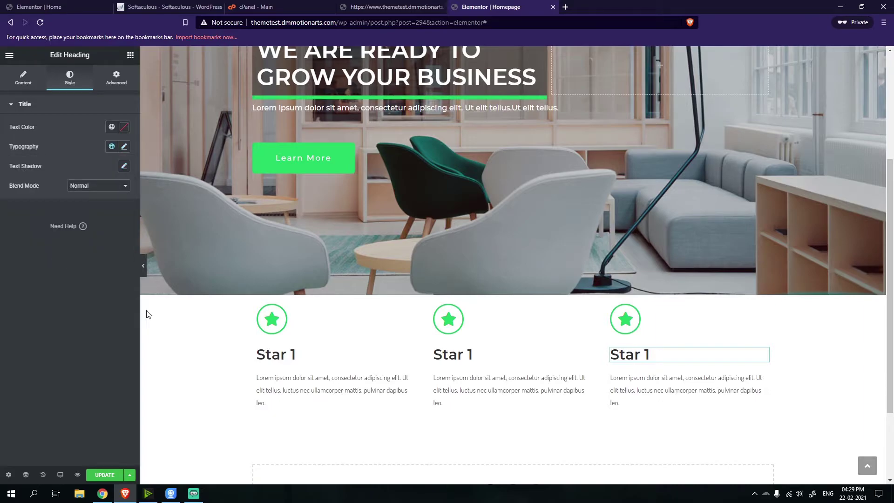
Add a heading below the Learn More button and give it Global Green Color and the Star Heading Font
scroll(202, 331, down, 3)
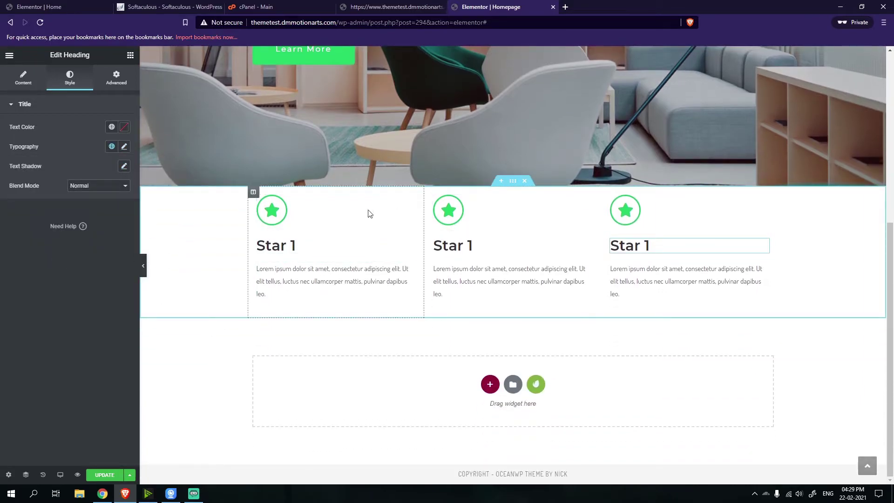
scroll(370, 216, up, 3)
scroll(292, 326, up, 1)
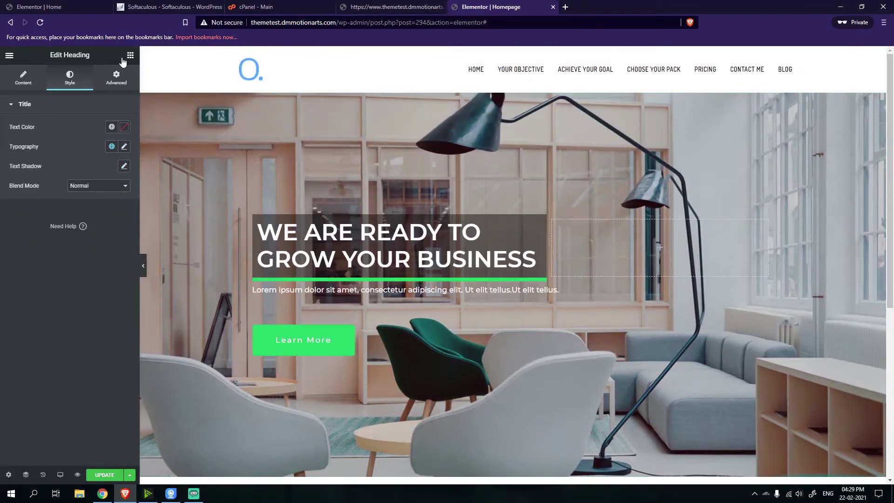
click(130, 55)
drag(104, 142, 350, 338)
click(70, 79)
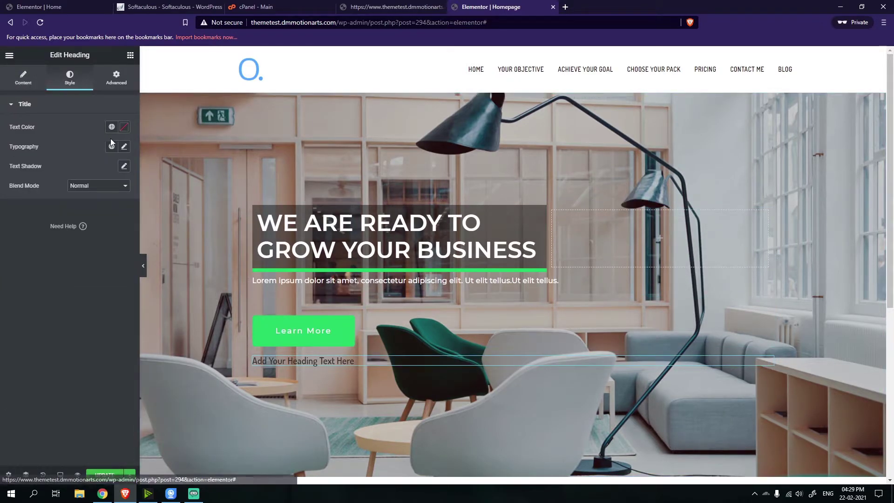
click(111, 128)
click(110, 170)
click(112, 146)
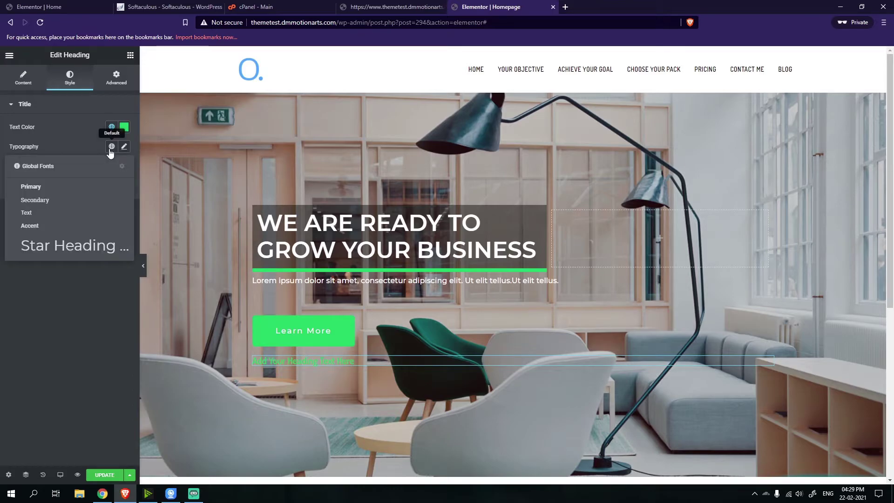
click(58, 246)
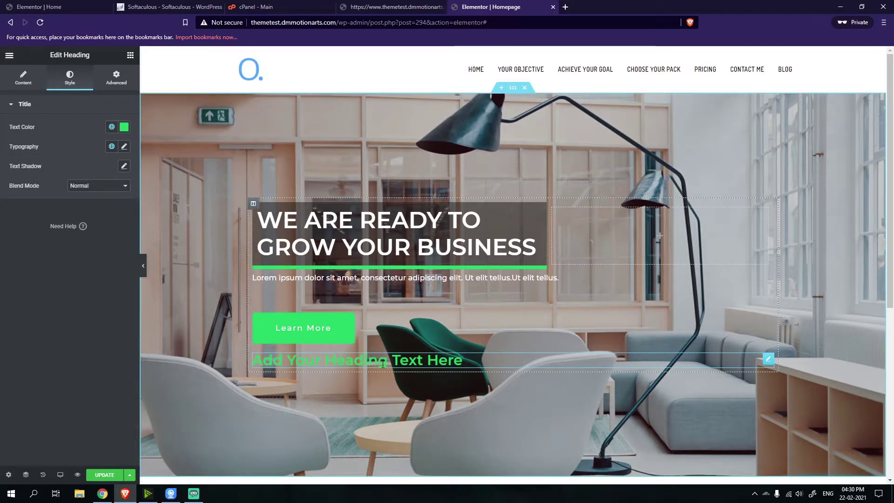
Delete the sample heading below the Learn More button
scroll(383, 364, down, 4)
scroll(209, 153, up, 2)
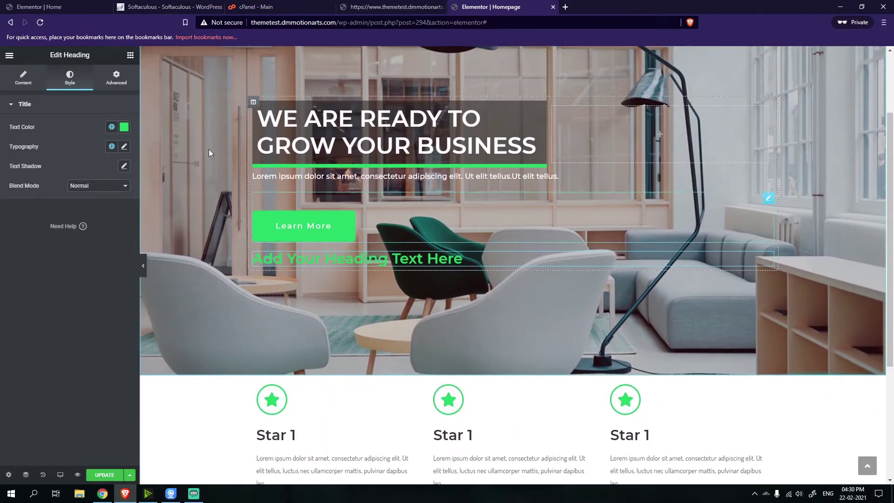
right_click(326, 250)
click(344, 386)
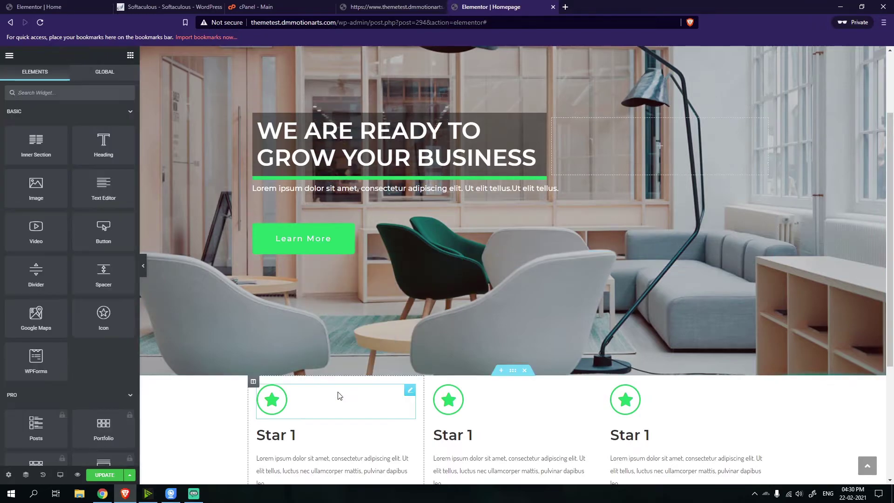
Unlink the three-column section's margins, set its top margin to -120 px, and compare the layout with the reference Home page
scroll(326, 372, down, 2)
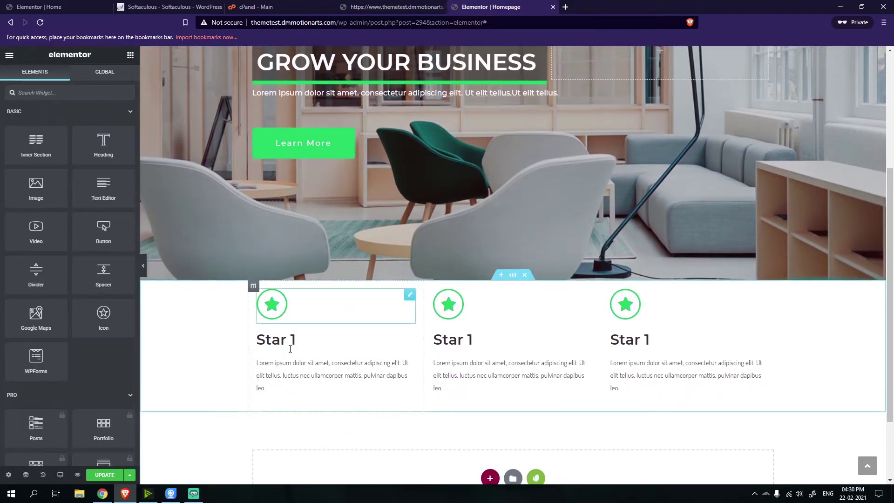
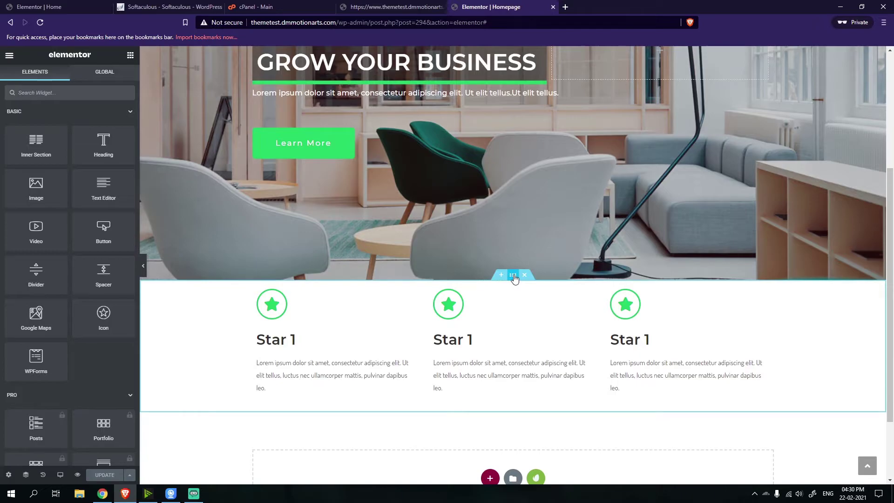
click(513, 276)
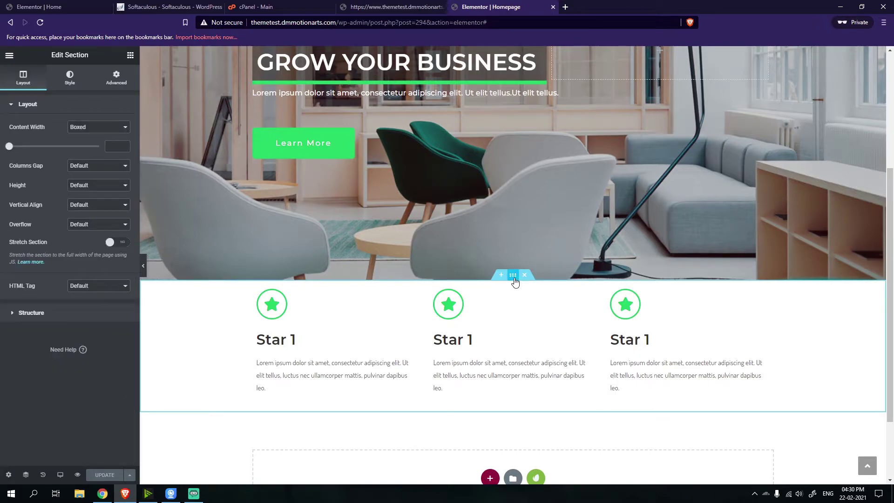
click(116, 77)
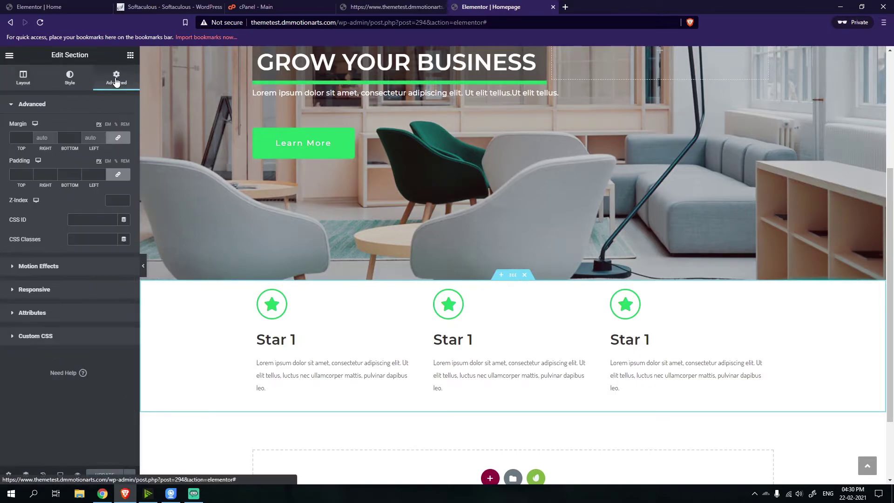
click(118, 137)
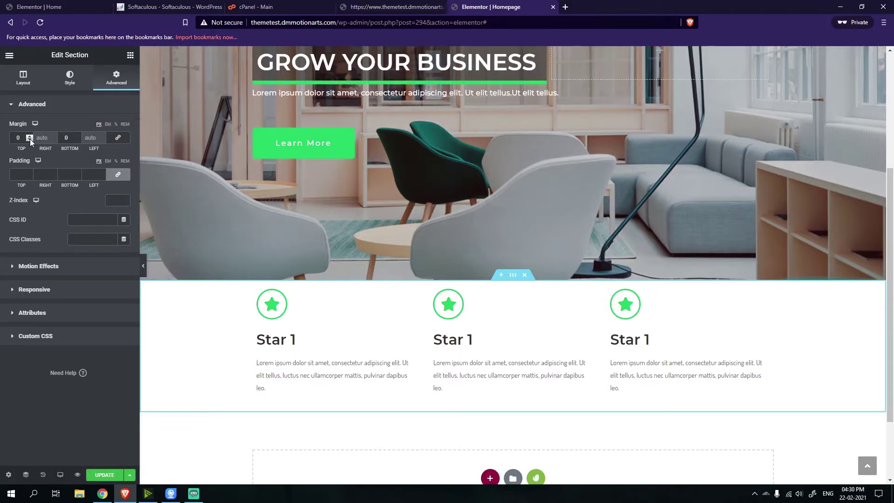
drag(30, 139, 28, 141)
scroll(224, 284, up, 3)
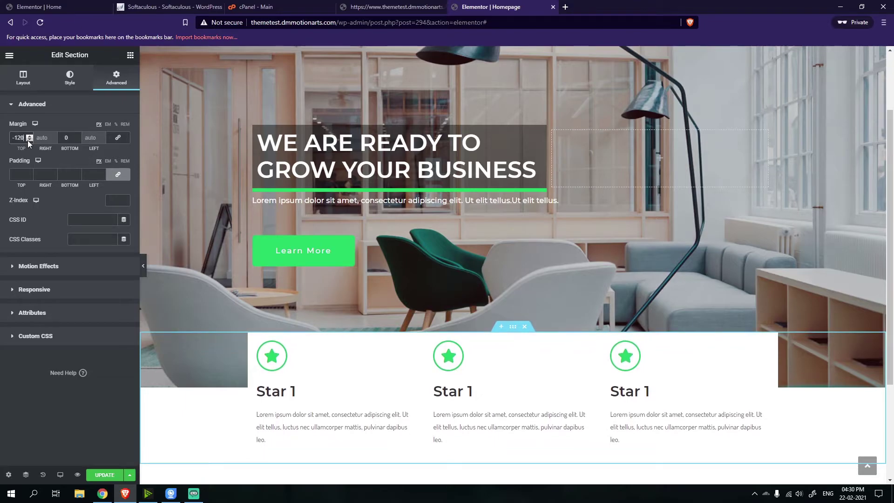
scroll(190, 273, down, 2)
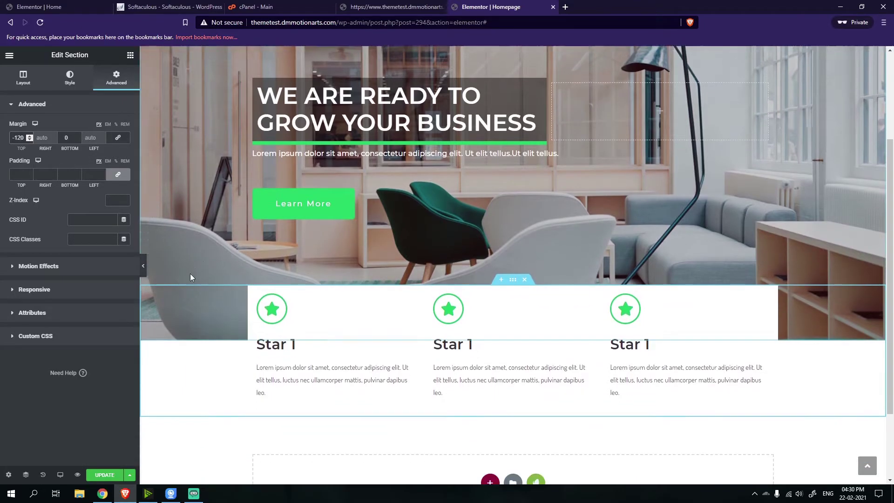
scroll(190, 273, down, 1)
click(143, 266)
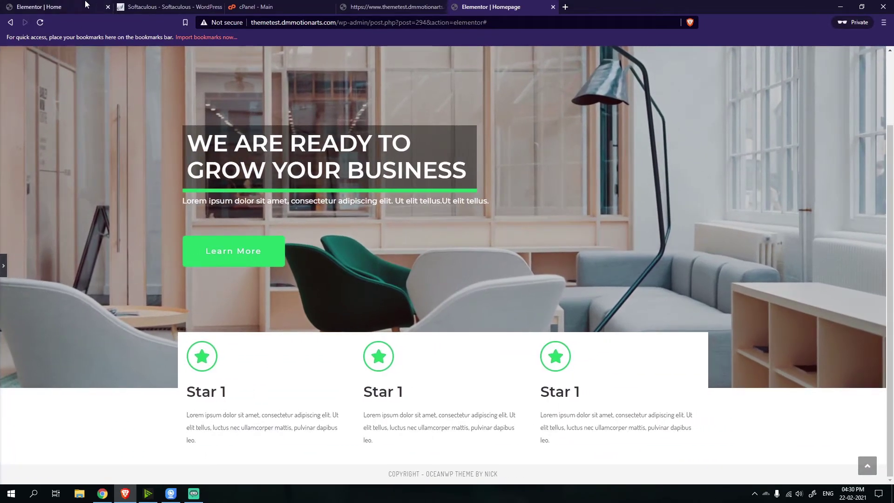
click(85, 5)
click(490, 7)
click(2, 263)
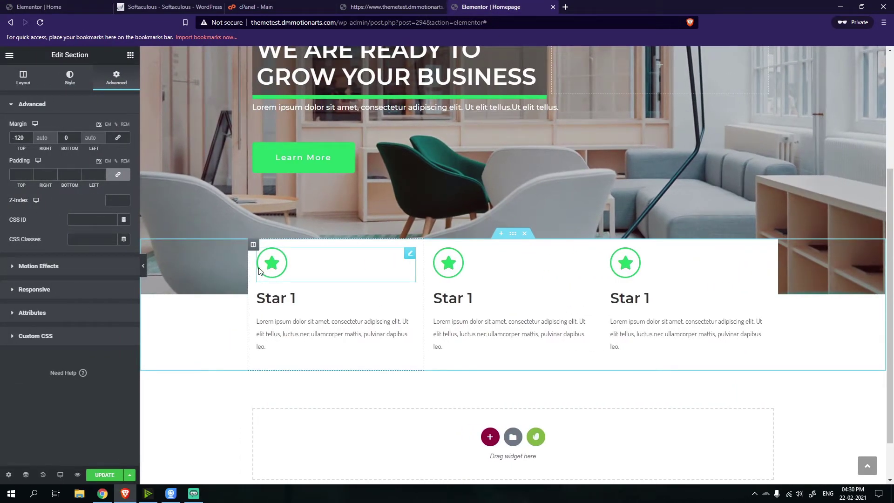
Set the hero section's Z-Index to 1
scroll(509, 289, up, 1)
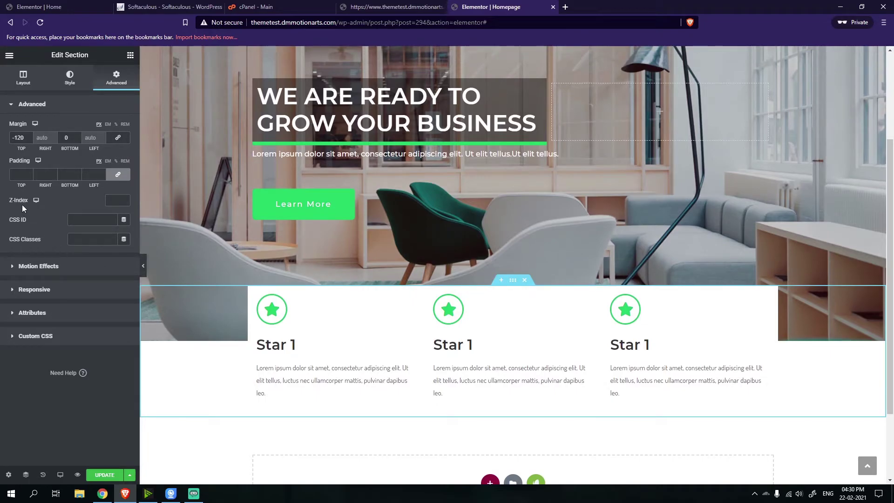
scroll(306, 273, up, 2)
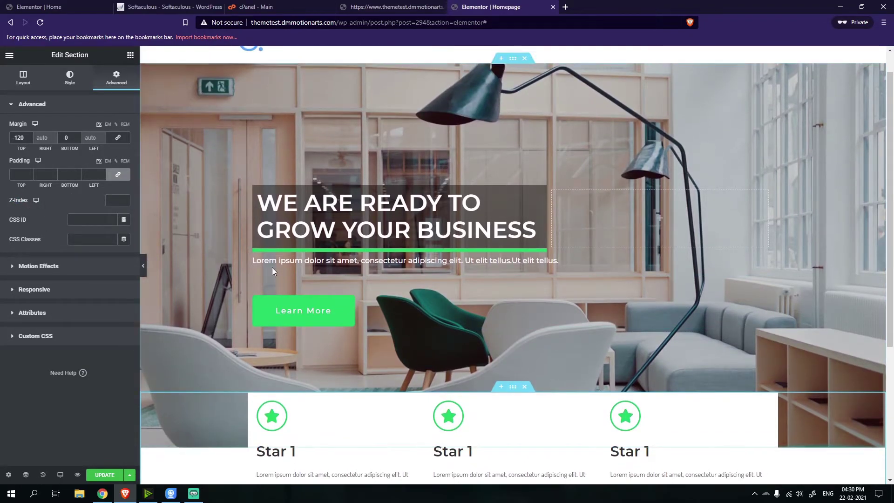
click(513, 65)
click(116, 78)
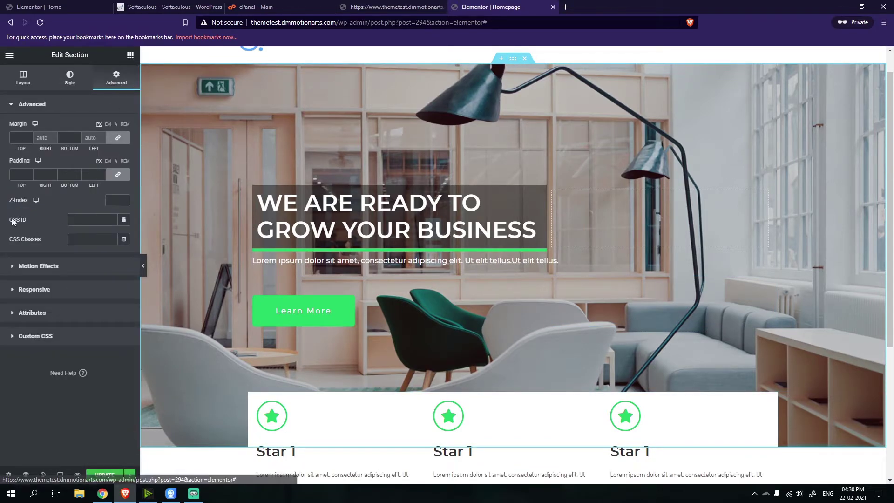
click(125, 199)
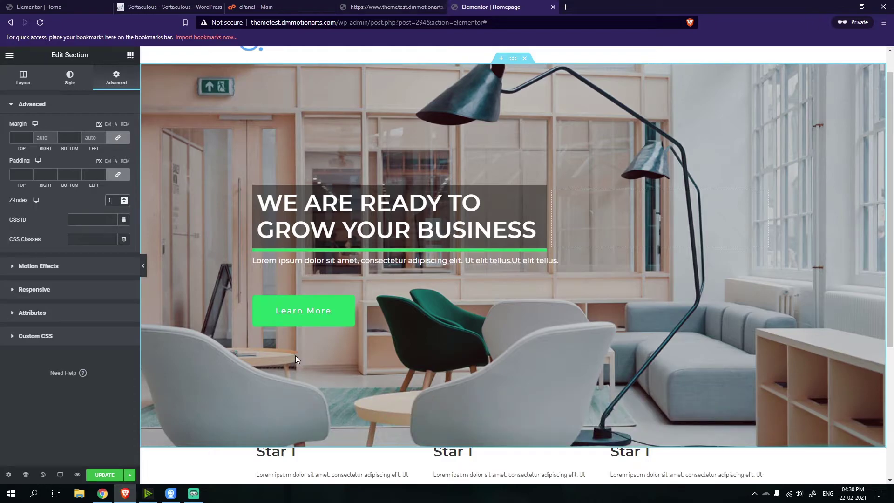
Select the three-column star section through the Navigator and set its Z-Index to 2
scroll(548, 377, down, 2)
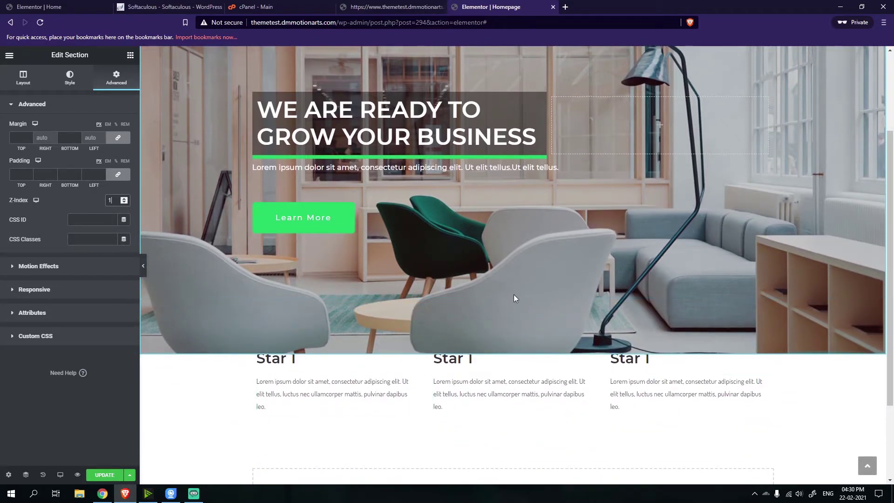
click(515, 394)
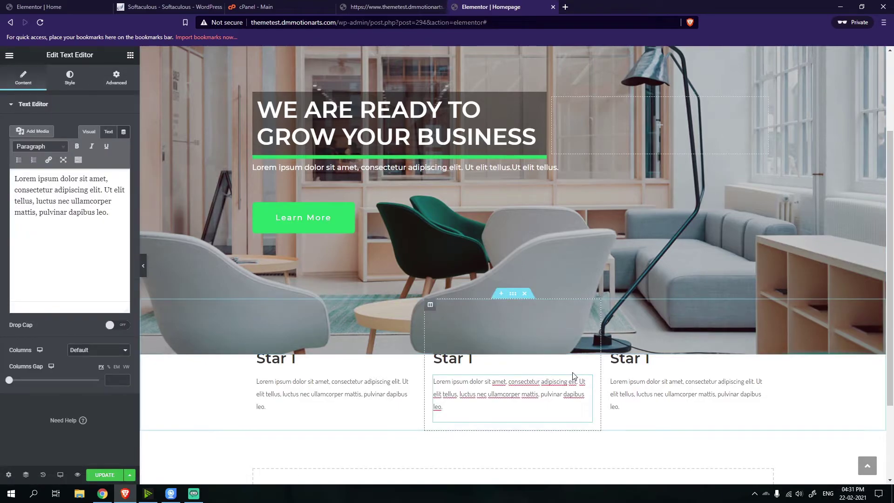
right_click(627, 378)
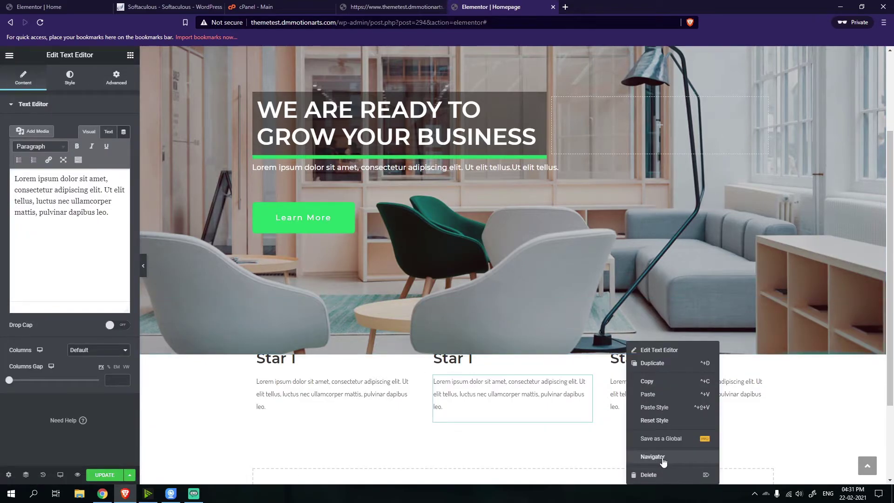
click(663, 458)
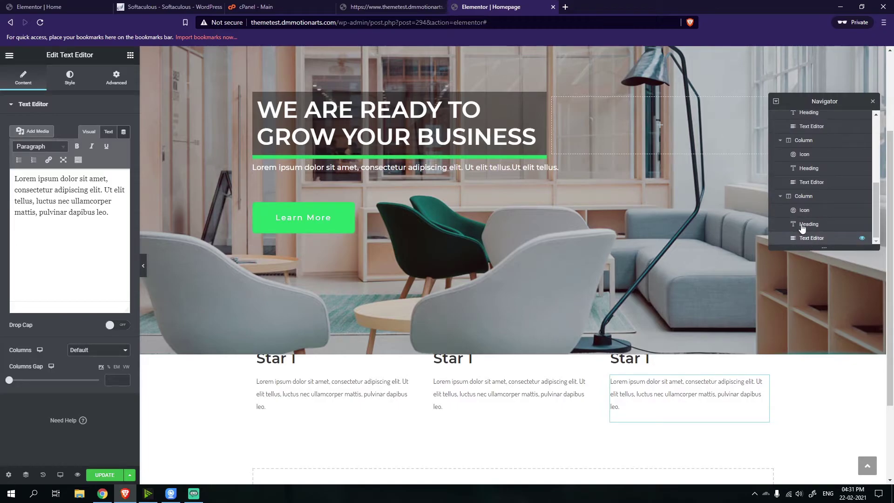
scroll(804, 193, up, 2)
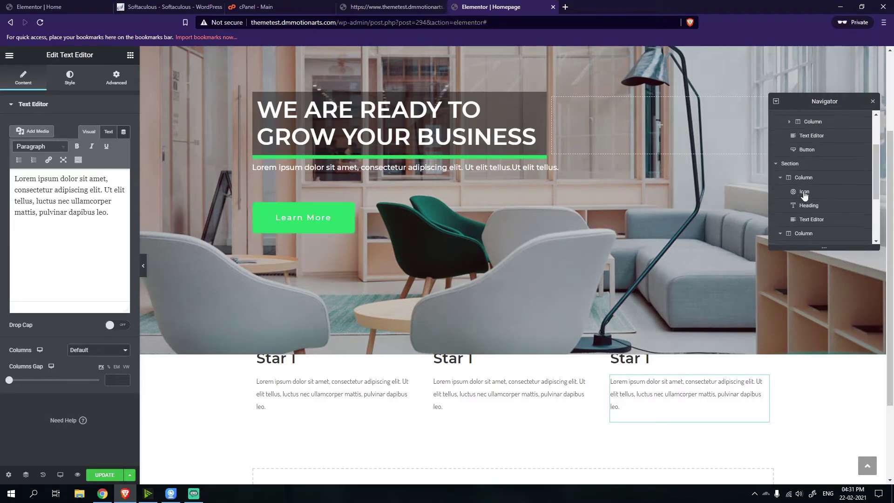
click(788, 167)
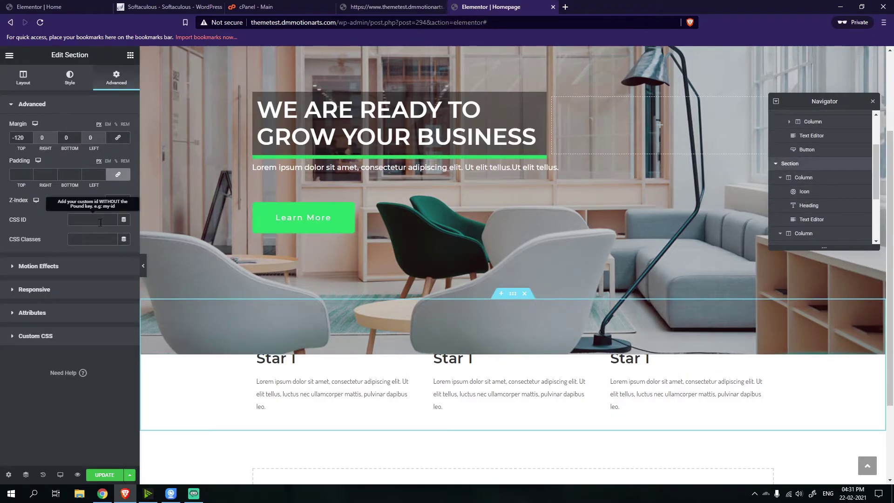
click(124, 199)
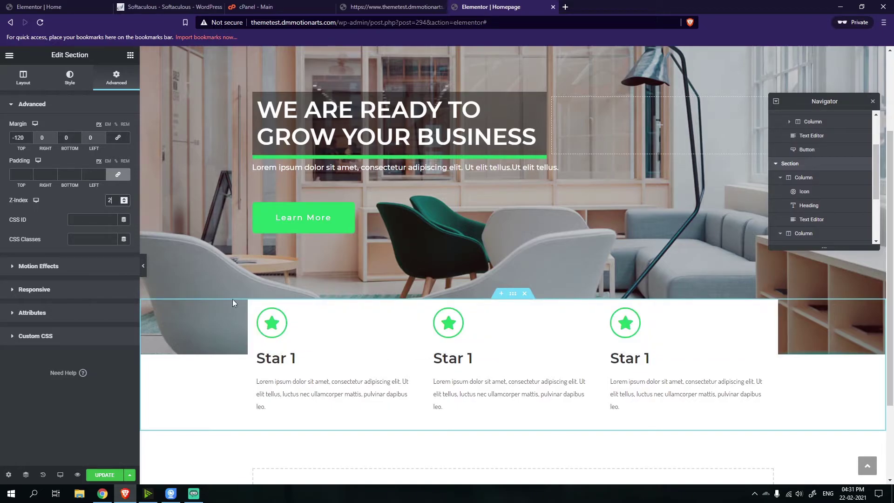
scroll(487, 171, up, 3)
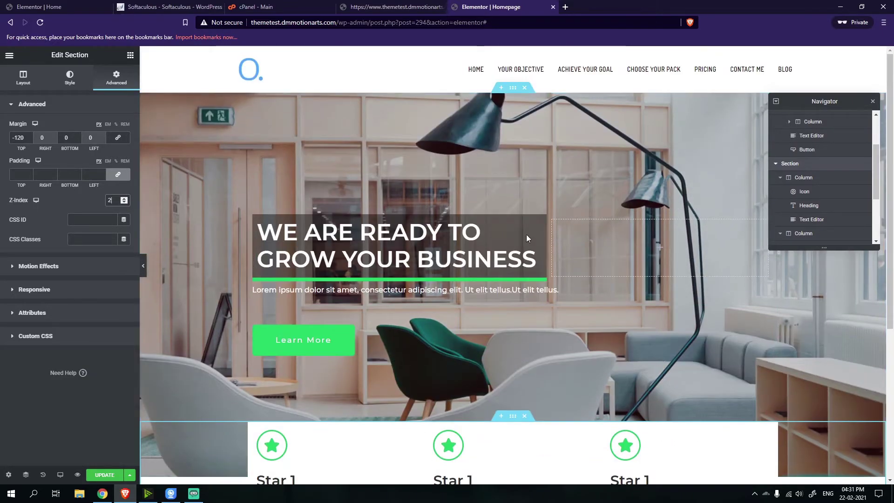
Clear the three-column star section's Z-Index and close the Navigator
key(BackSpace)
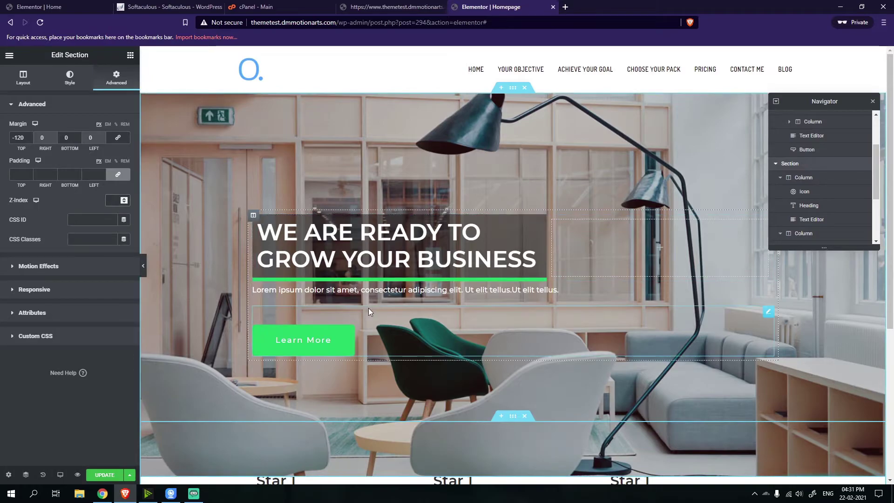
scroll(372, 326, down, 2)
click(872, 101)
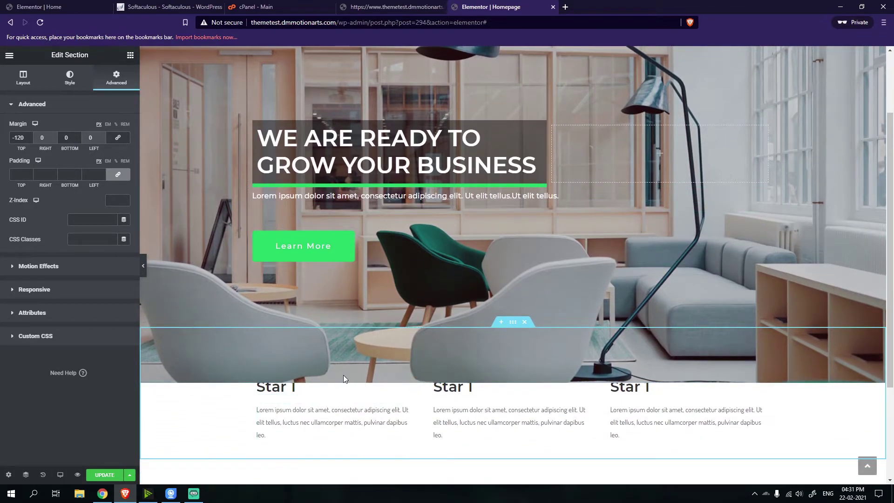
Clear the hero section's Z-Index and check how the star columns overlap it
scroll(393, 356, up, 2)
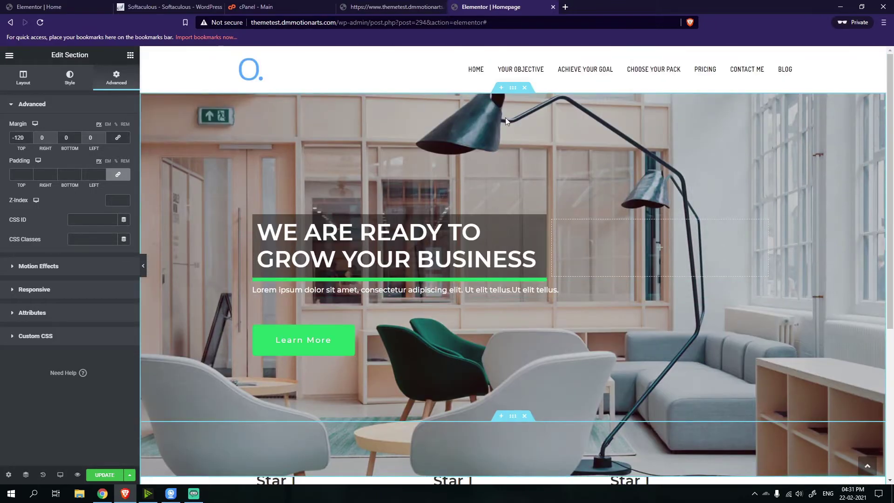
click(517, 93)
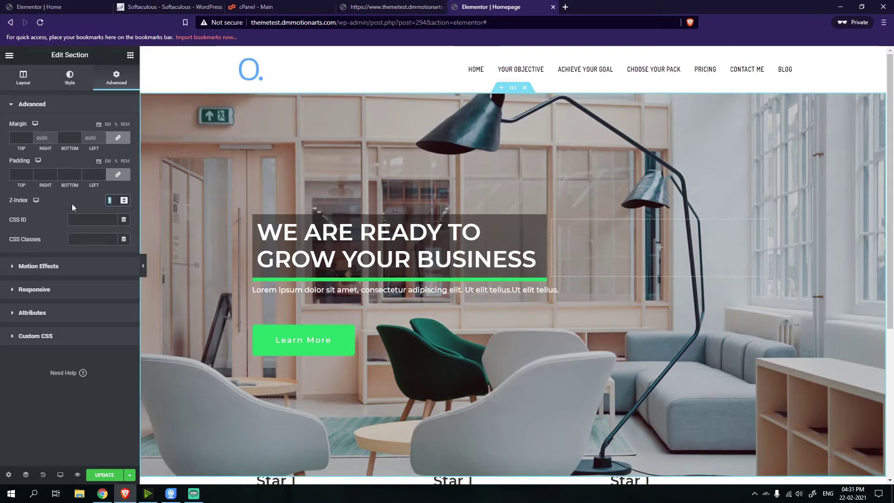
scroll(442, 298, down, 3)
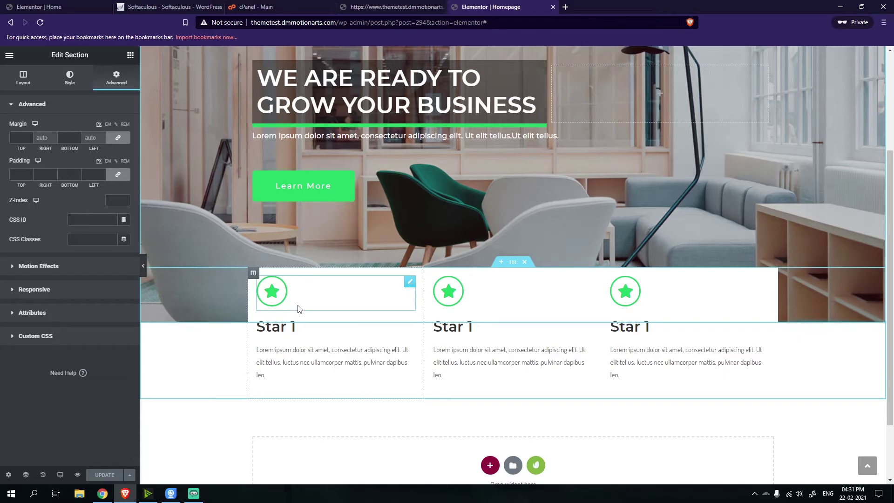
click(300, 331)
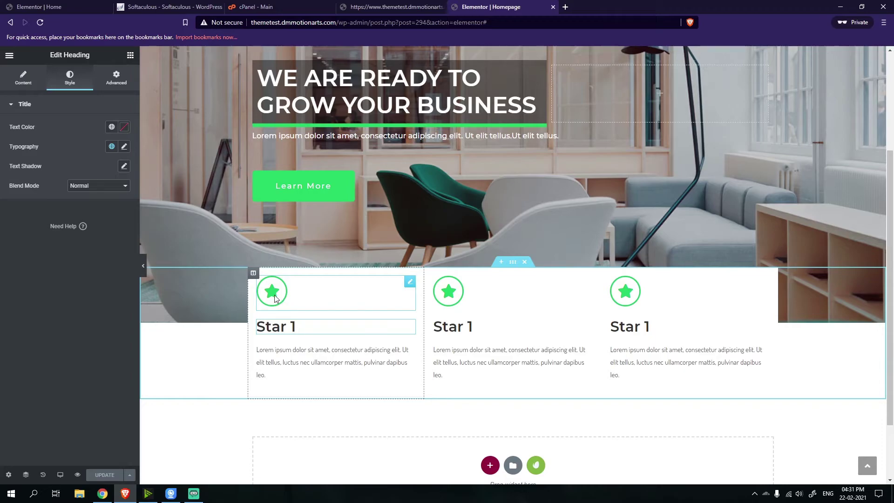
Change the Global Green Color in the site's global colors to the violet #635CFF
click(8, 475)
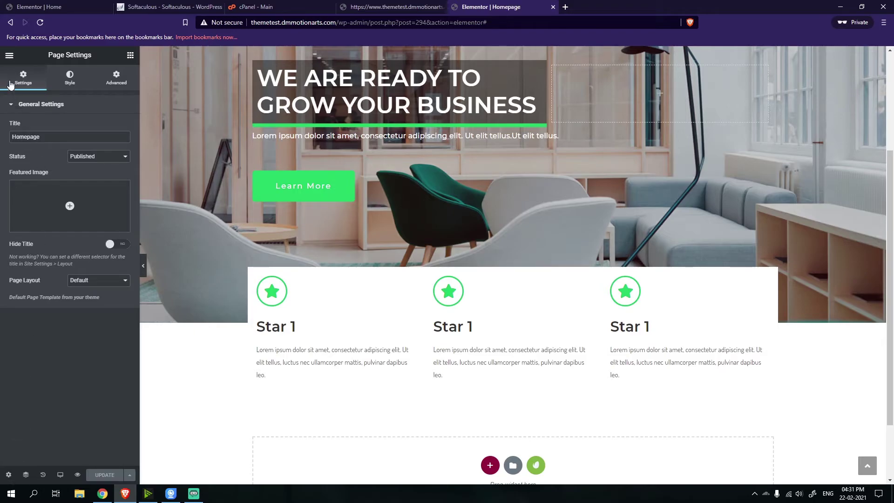
click(8, 57)
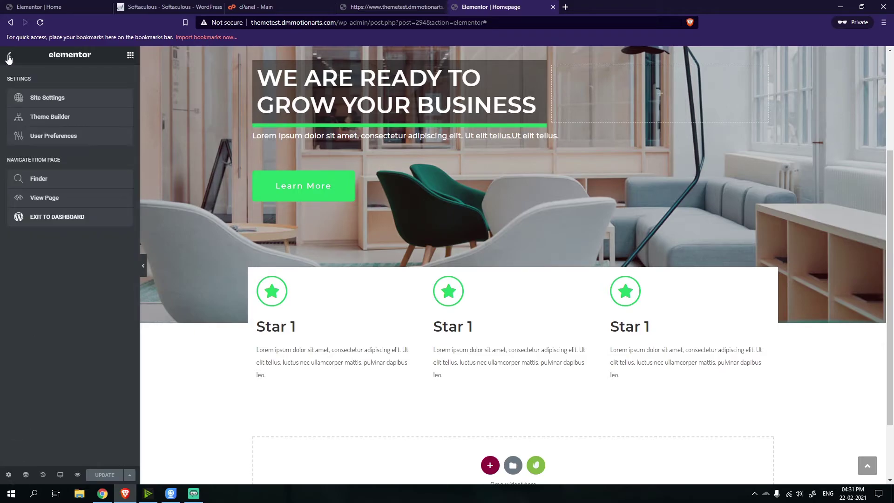
click(48, 98)
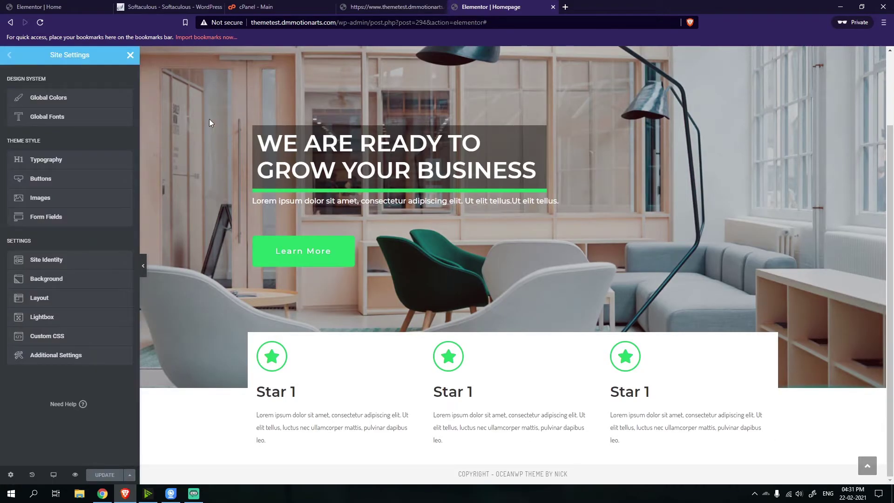
click(63, 100)
click(41, 180)
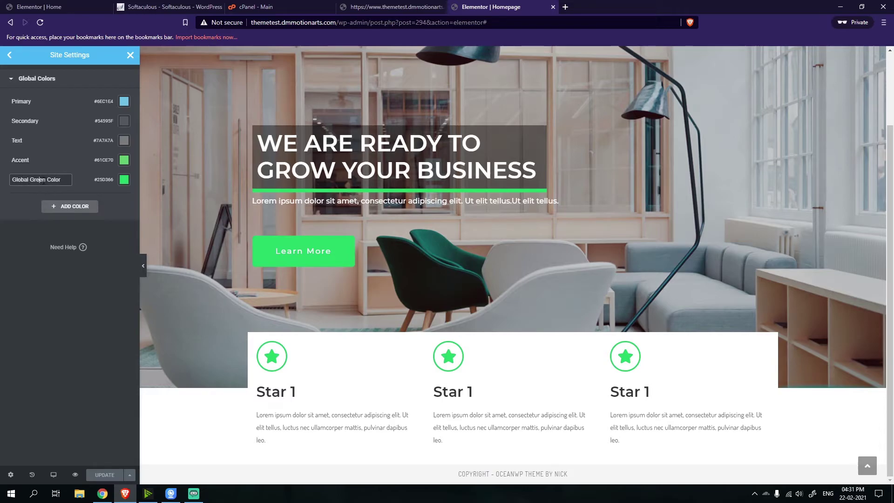
click(123, 181)
click(89, 299)
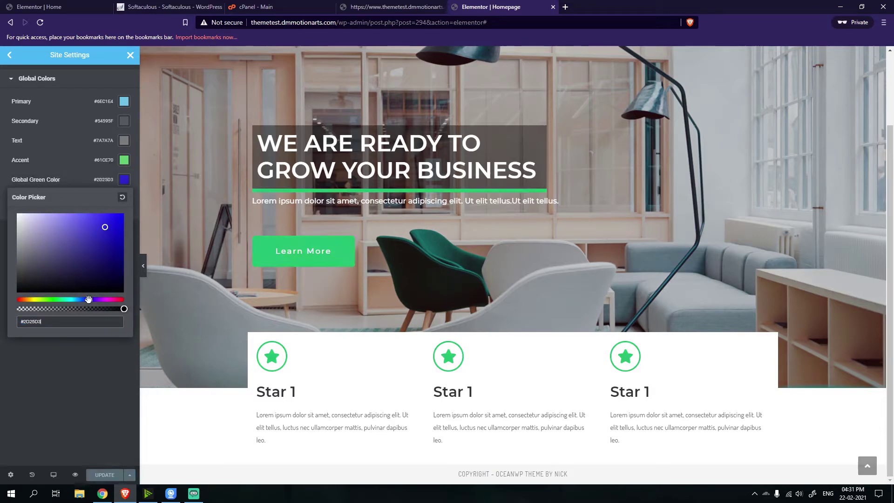
drag(105, 230, 55, 215)
click(85, 214)
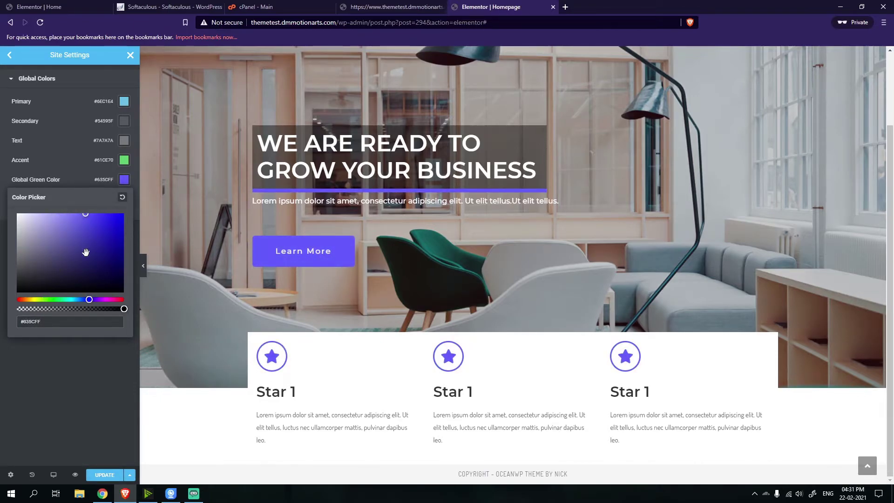
Change the Global Green Color to the pink #FF45A6 and review the color across the page
drag(97, 299, 114, 298)
click(96, 215)
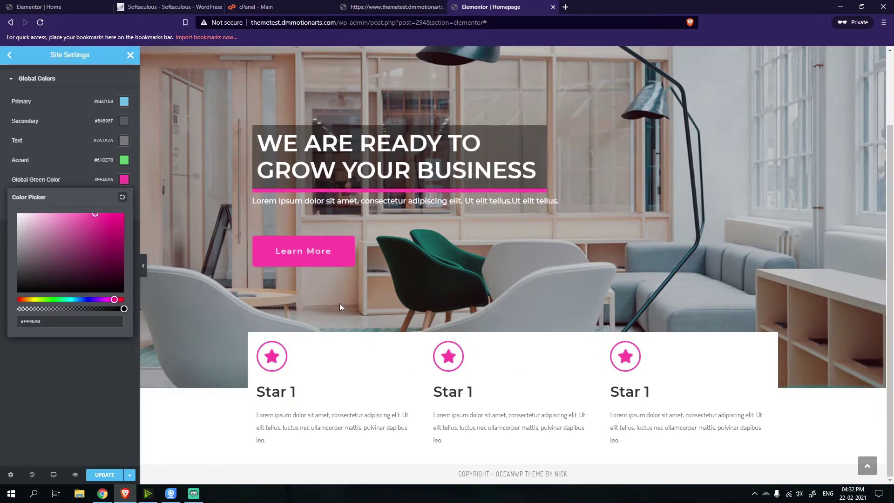
scroll(340, 303, up, 2)
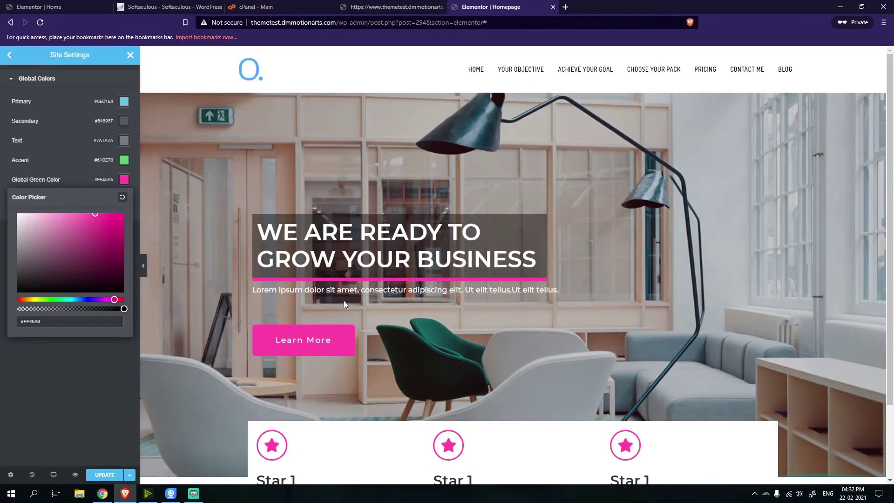
scroll(308, 396, down, 2)
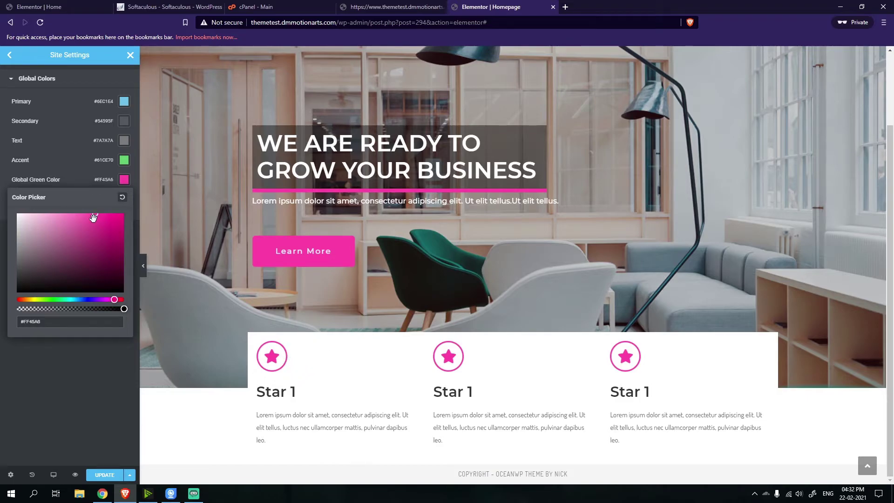
Lighten the Global Green Color to the pale pink #FC8CC7 and close the color picker
drag(93, 218, 81, 214)
scroll(511, 58, up, 2)
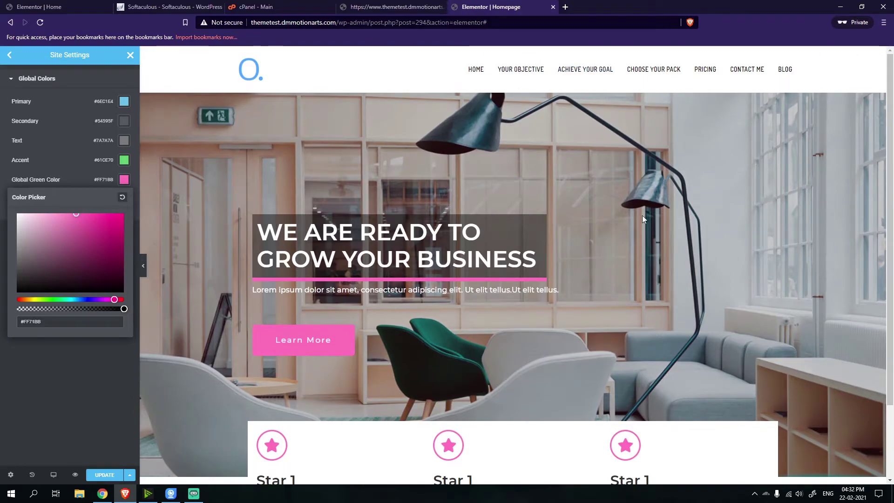
scroll(628, 261, down, 2)
mouse_move(92, 229)
mouse_down()
mouse_move(91, 217)
mouse_move(65, 214)
mouse_up()
click(61, 401)
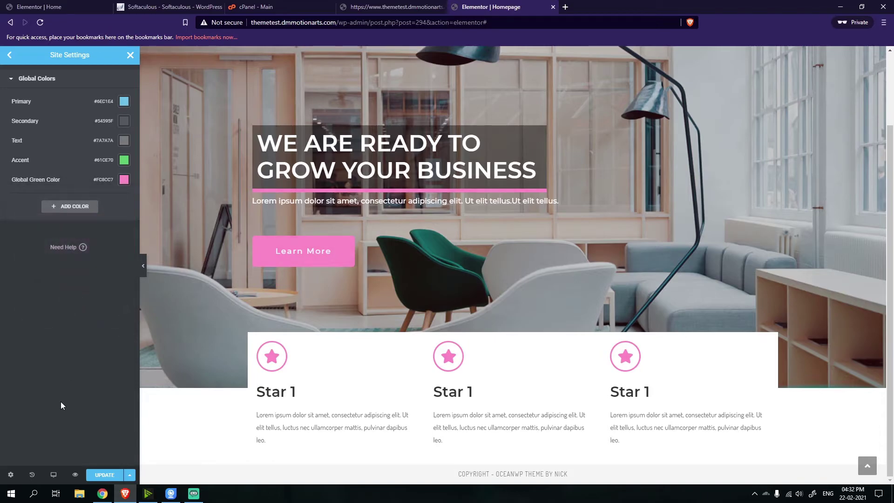
Set the size of the Star Heading Font in the site's global fonts to 1 px
click(8, 77)
click(8, 56)
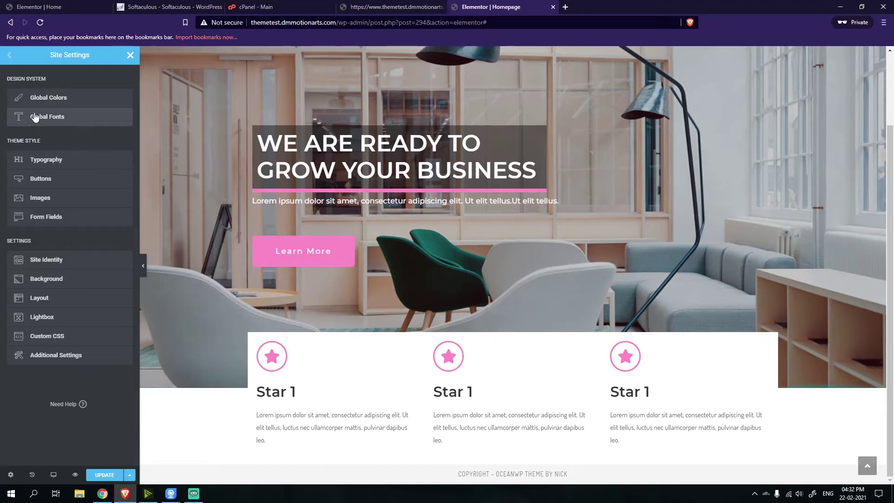
click(47, 122)
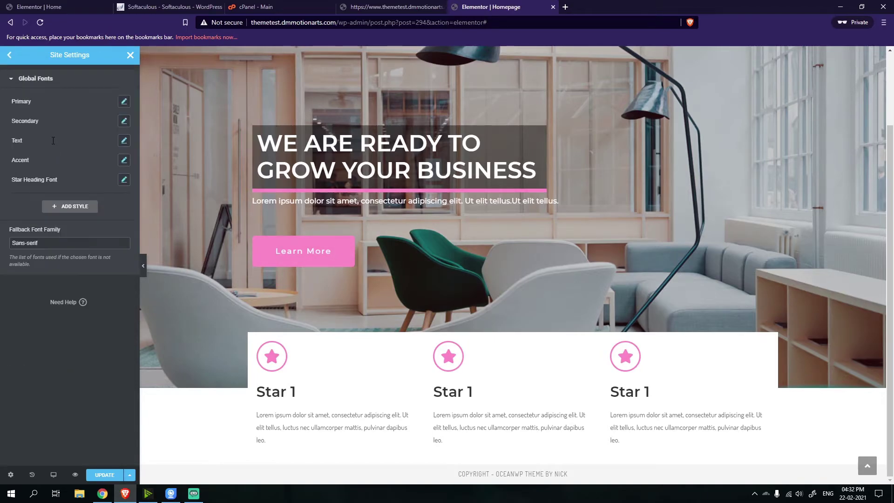
click(124, 180)
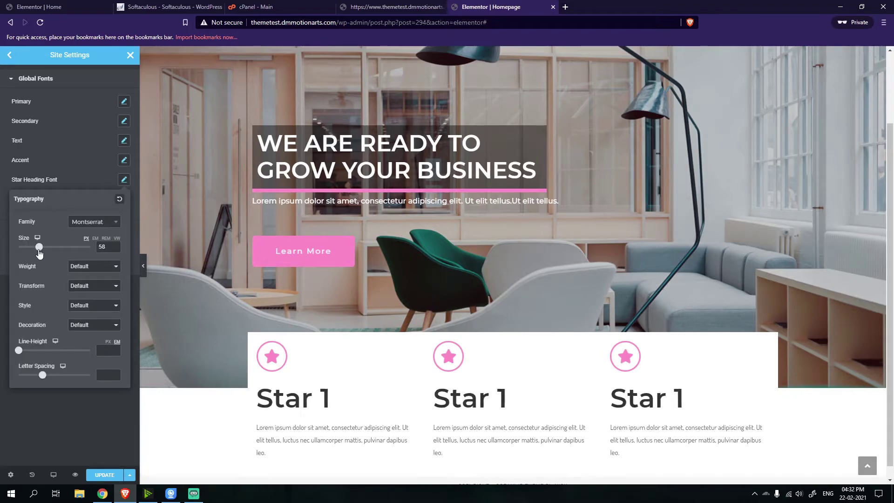
drag(30, 254, 2, 120)
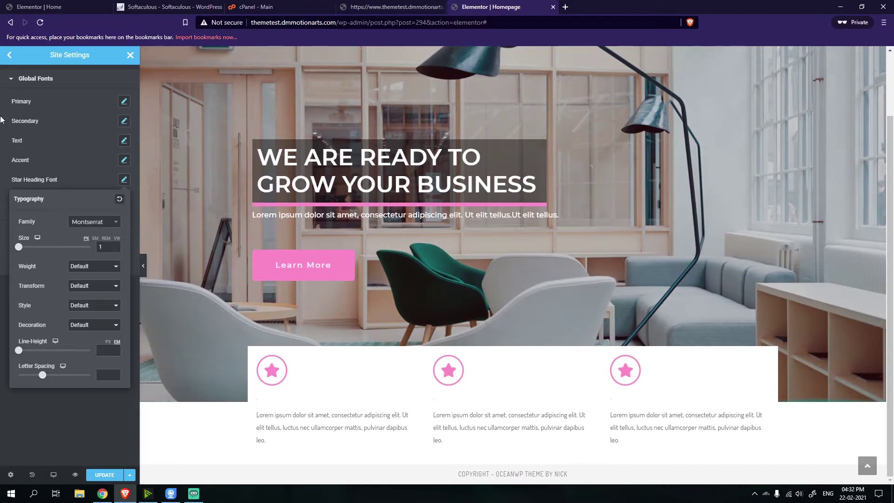
Close the site settings and discard the global color and font changes
click(130, 55)
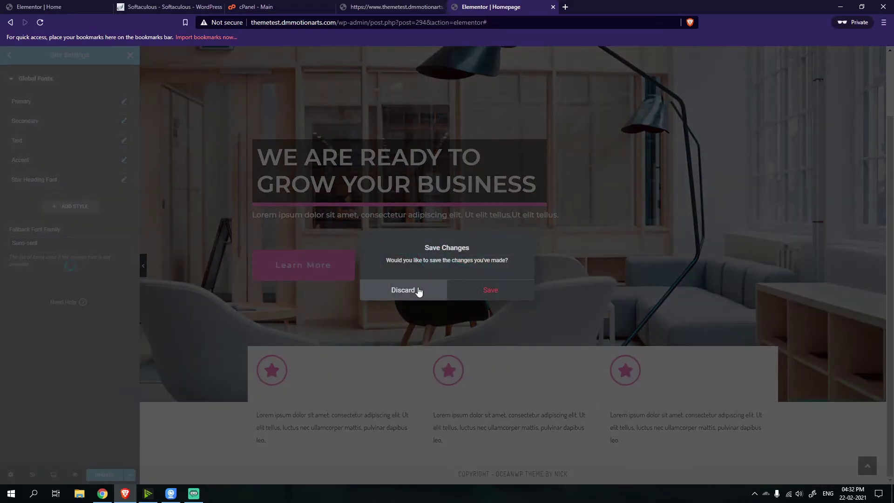
click(416, 290)
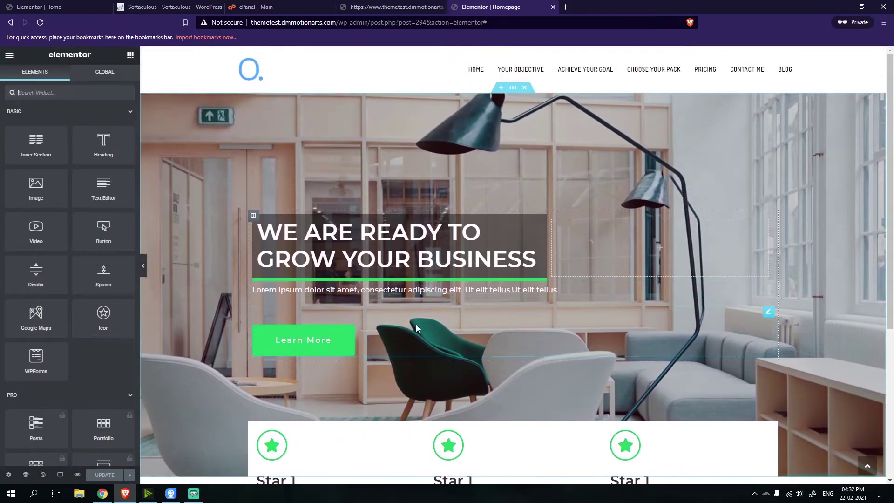
scroll(219, 335, down, 5)
Review the section below the feature boxes on the reference Home page and add an empty two-column section below the star columns
click(42, 6)
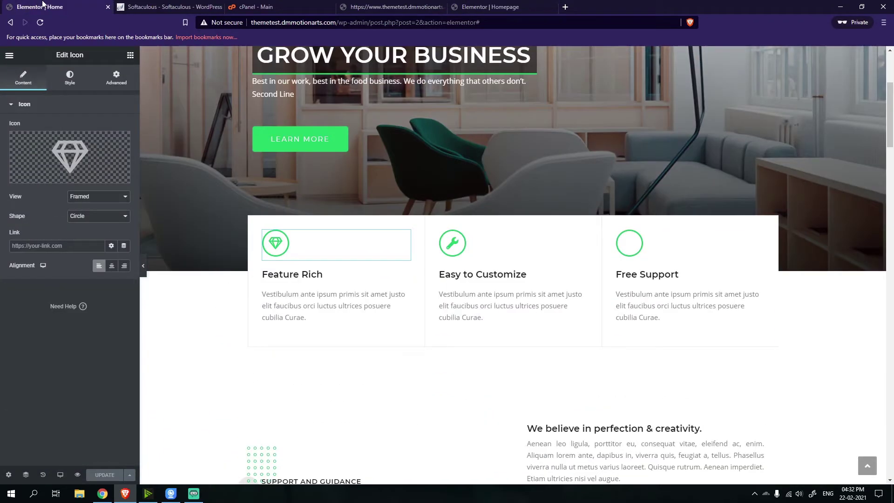
scroll(305, 245, down, 3)
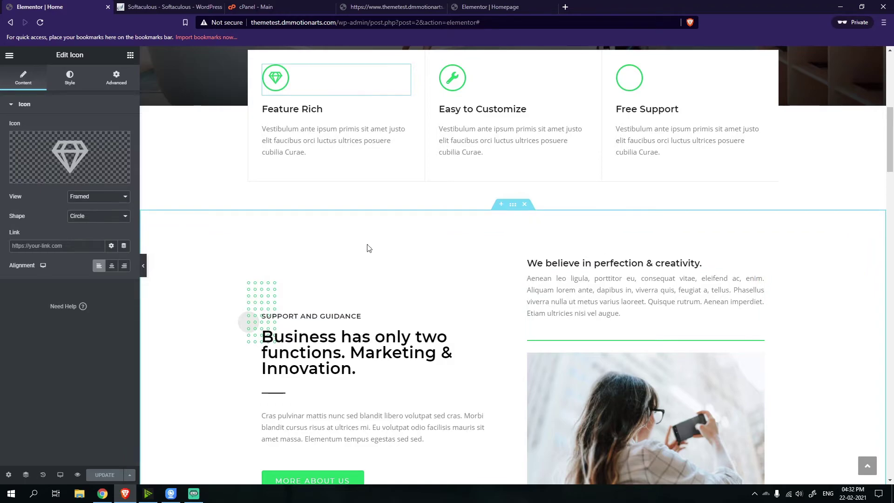
scroll(532, 306, down, 1)
scroll(533, 306, down, 2)
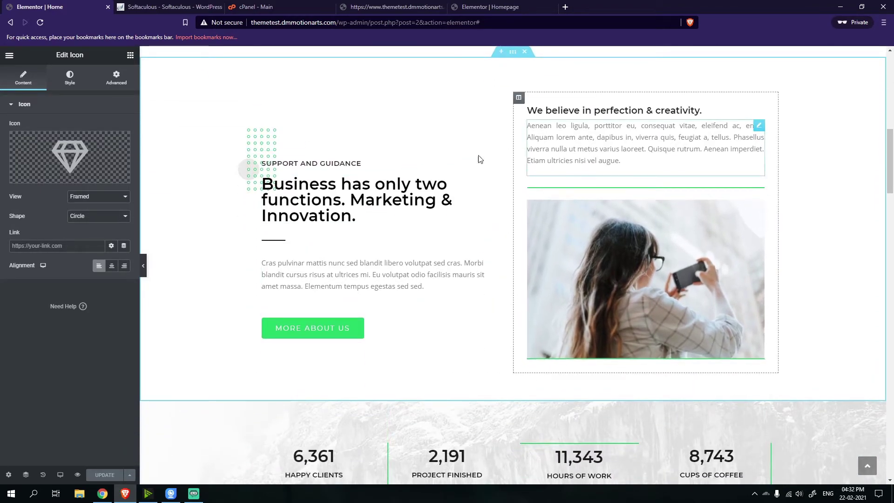
click(499, 7)
click(491, 382)
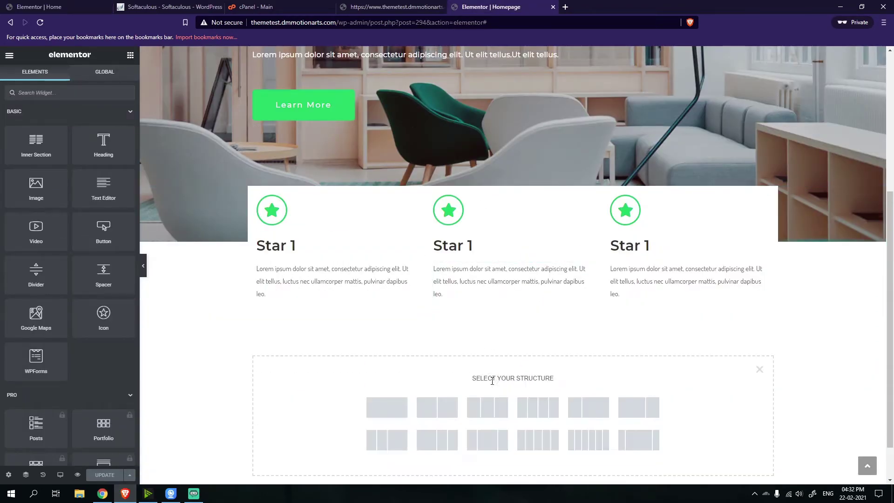
click(433, 409)
Check the reference section's spacing again and widen the hero section's boxed content width to 1600
key(ctrl+Tab)
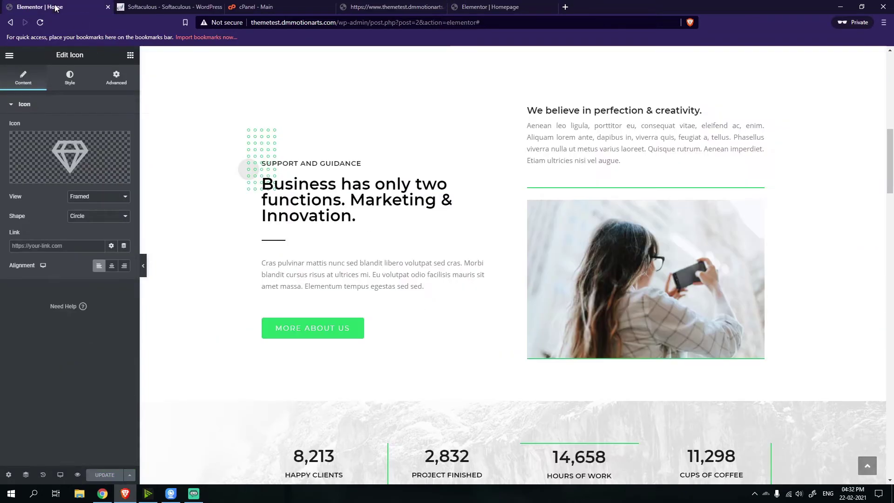
scroll(547, 204, up, 1)
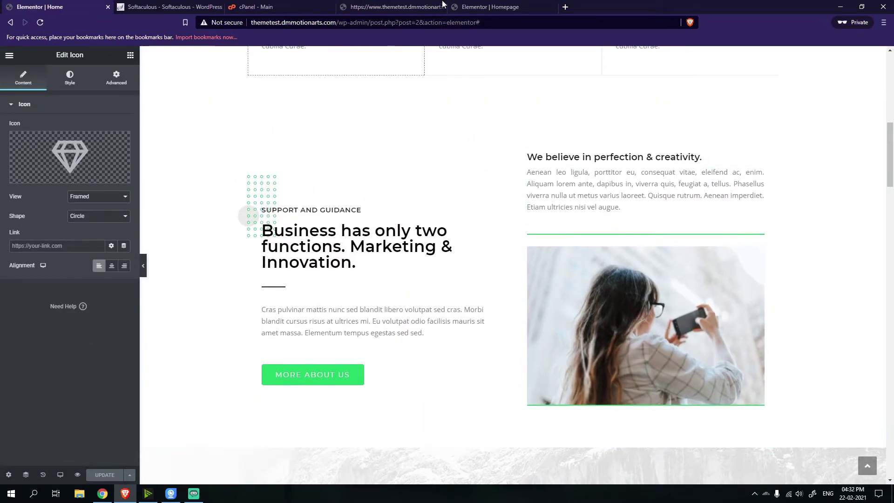
key(ctrl+shift+Tab)
scroll(442, 267, up, 4)
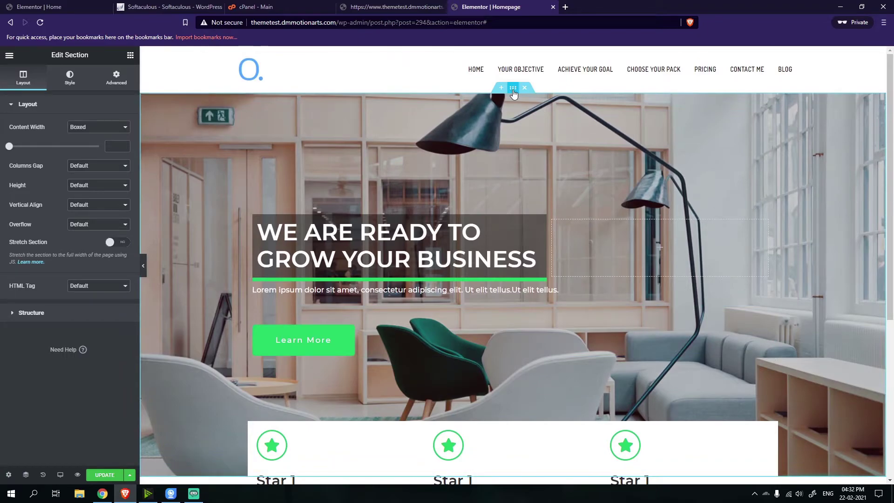
click(495, 108)
click(5, 88)
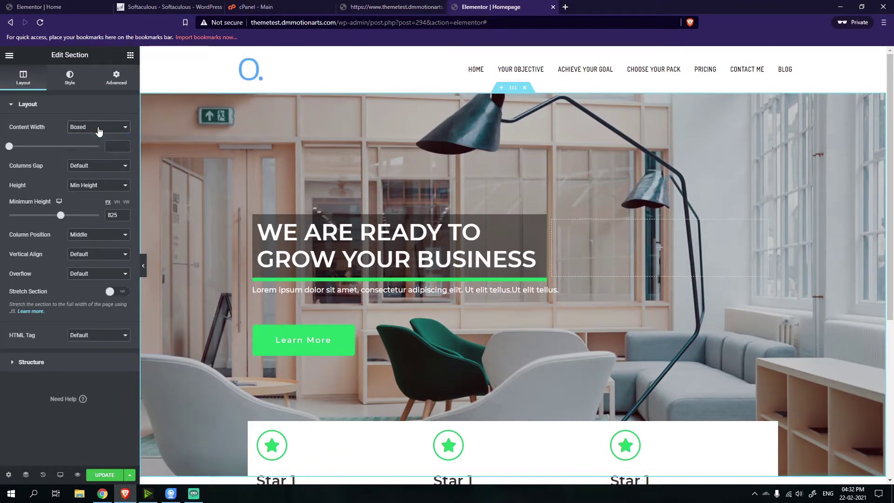
drag(8, 147, 117, 158)
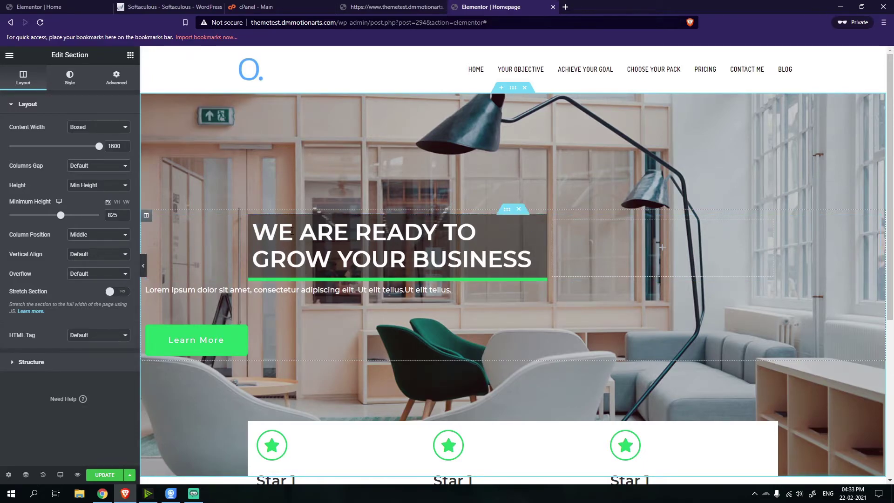
Set the content width of the inner section holding the hero heading to Full Width
click(253, 220)
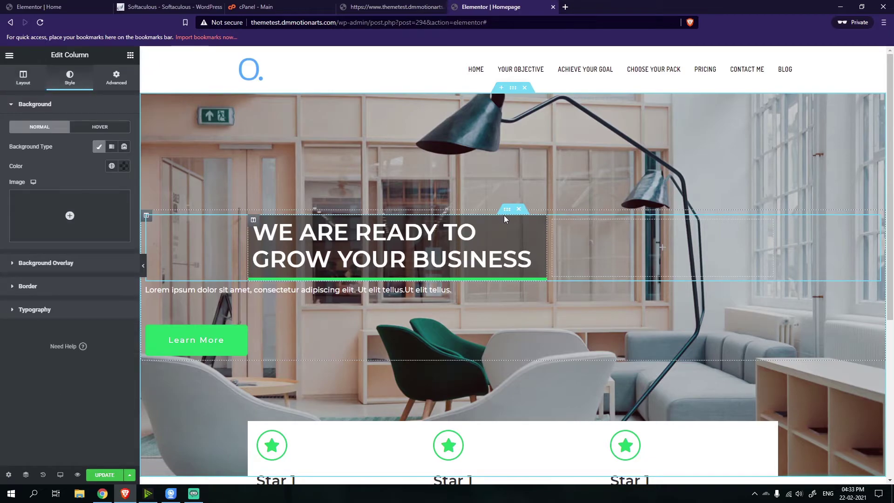
click(507, 214)
click(98, 127)
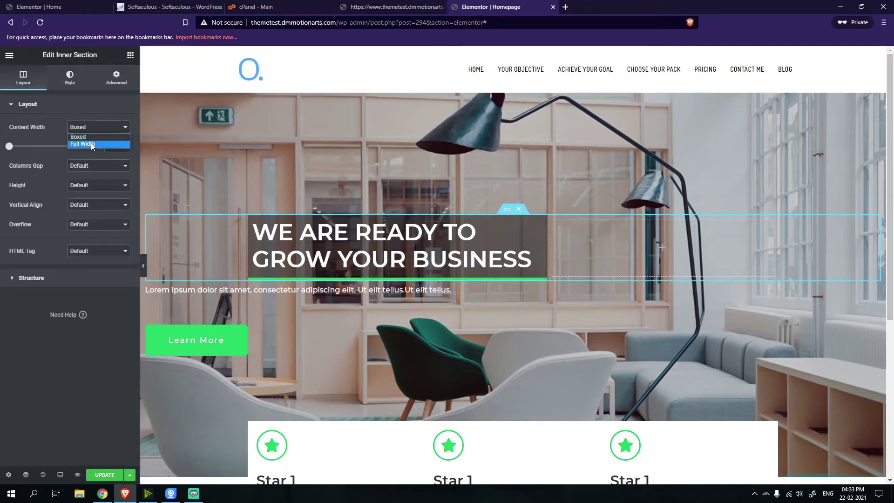
click(91, 142)
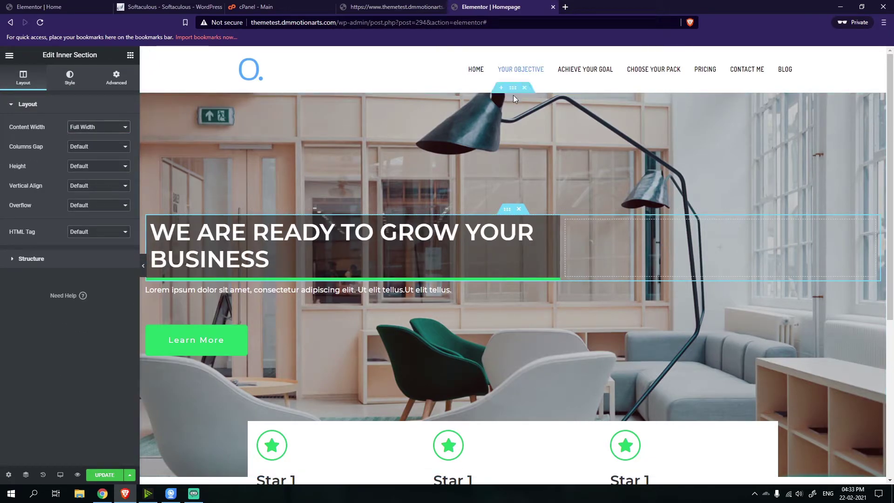
Clear the hero section's content width value to restore its default boxed width
click(512, 89)
drag(101, 148, 67, 160)
double_click(122, 147)
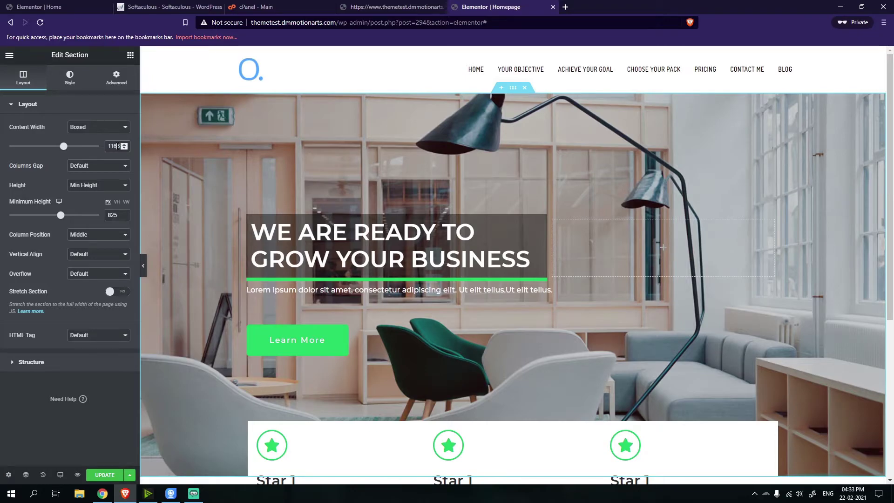
key(BackSpace)
key(BackSpace)
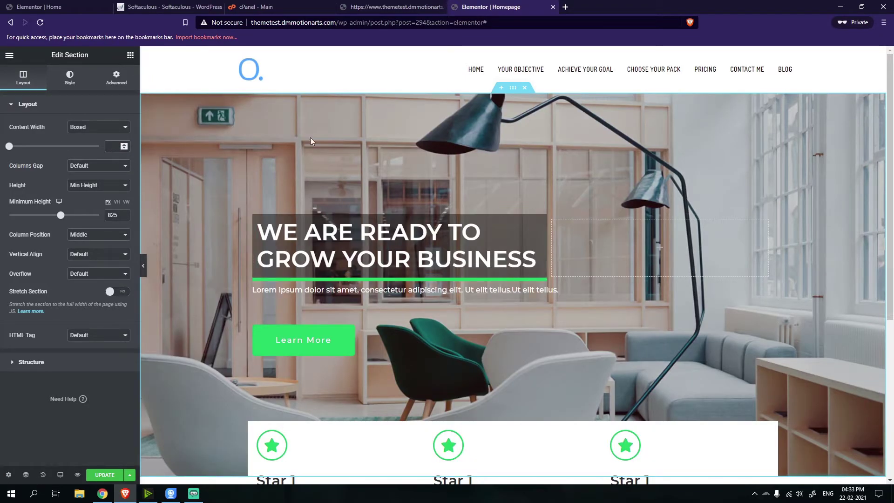
Compare the star columns with the bordered feature boxes on the reference Home page and its live site
scroll(309, 191, down, 3)
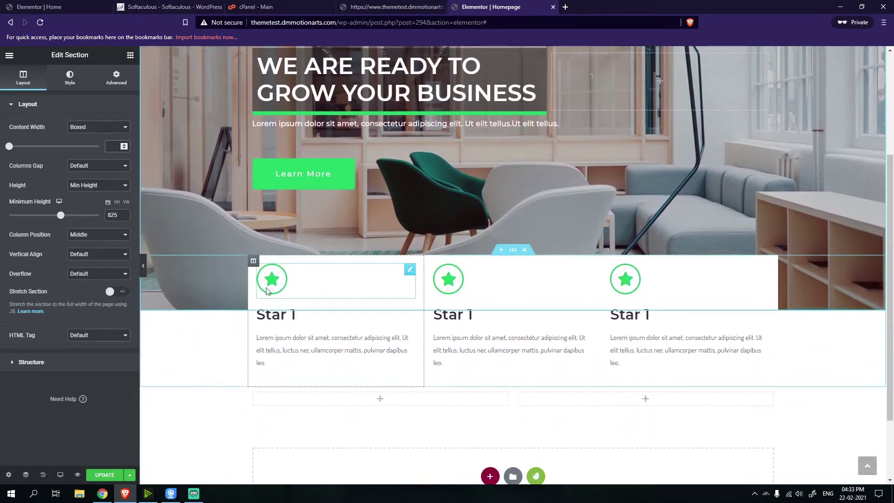
key(ctrl+Tab)
key(ctrl+Tab)
key(ctrl+Tab)
key(ctrl+Tab)
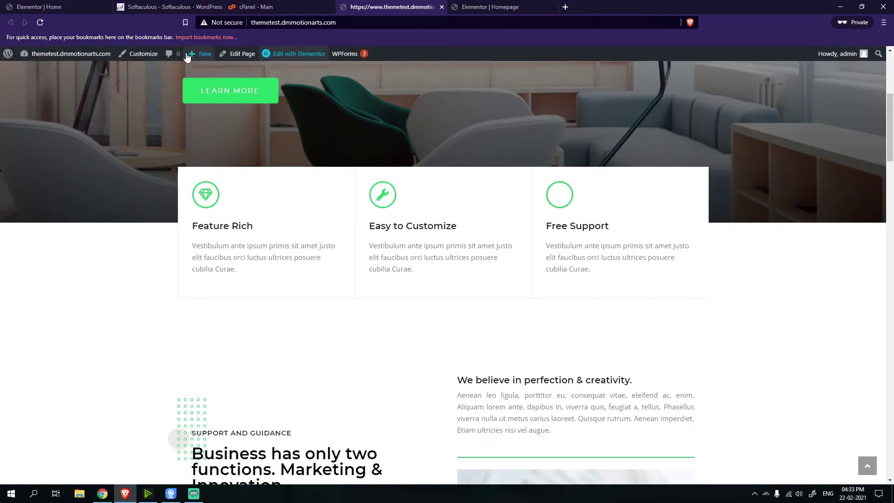
click(509, 7)
scroll(383, 301, down, 2)
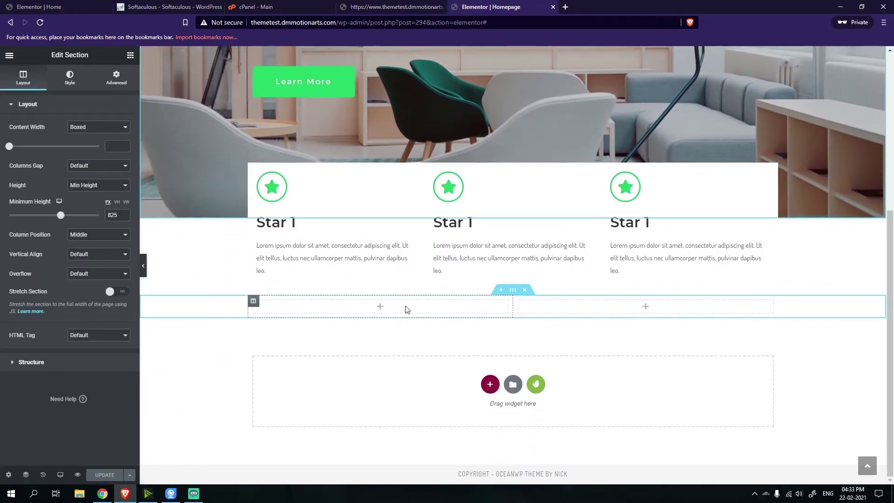
click(46, 6)
scroll(359, 294, up, 3)
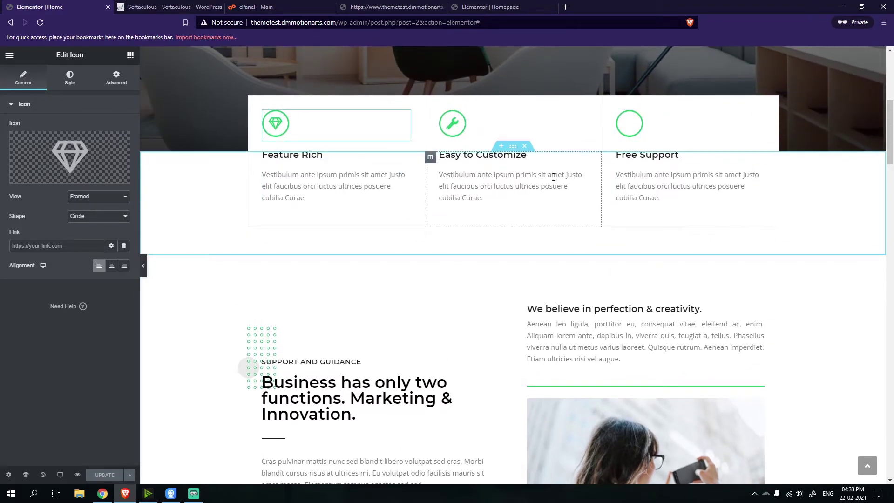
click(403, 5)
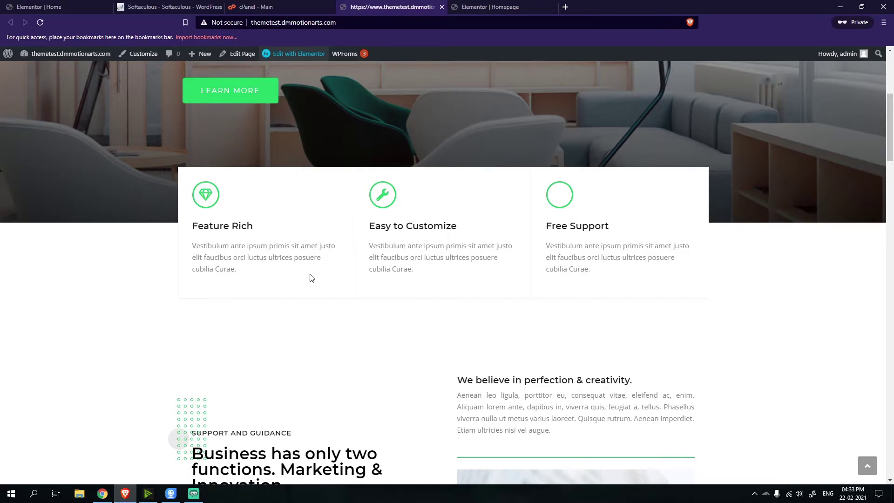
Give the first star column a Solid border with a width of 1 on all sides
click(491, 7)
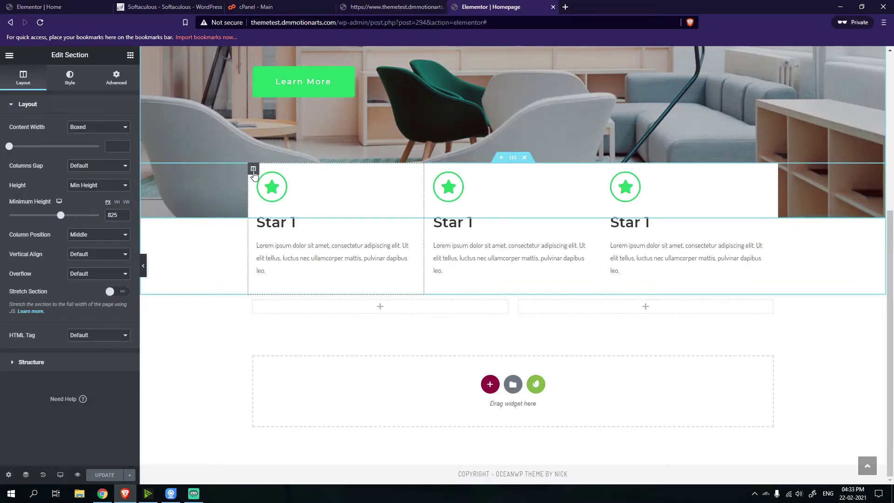
click(253, 170)
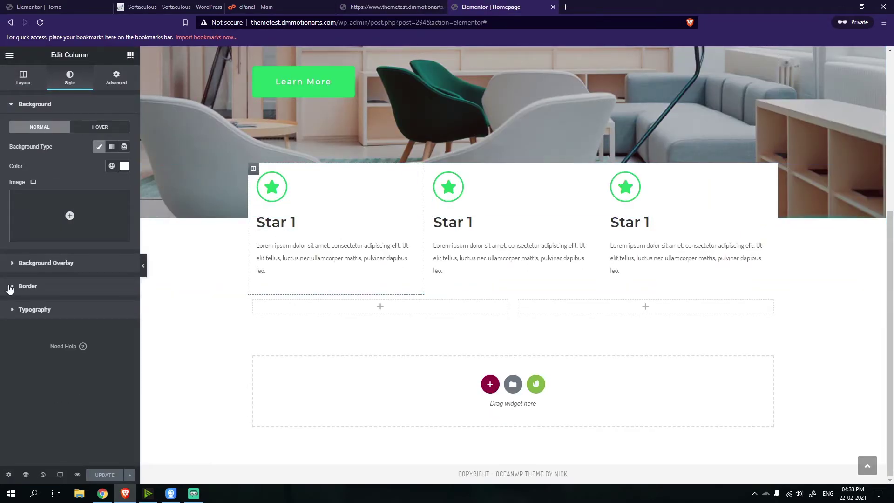
click(38, 285)
click(117, 198)
click(95, 214)
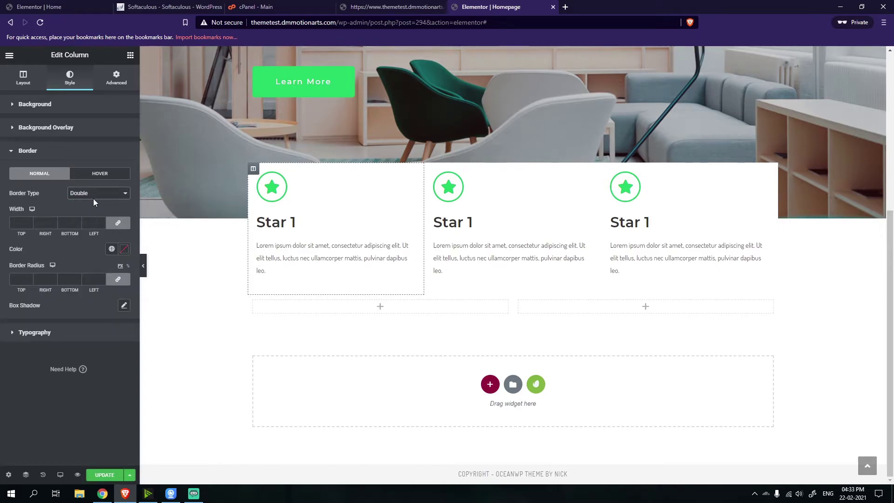
click(94, 197)
click(102, 224)
click(102, 224)
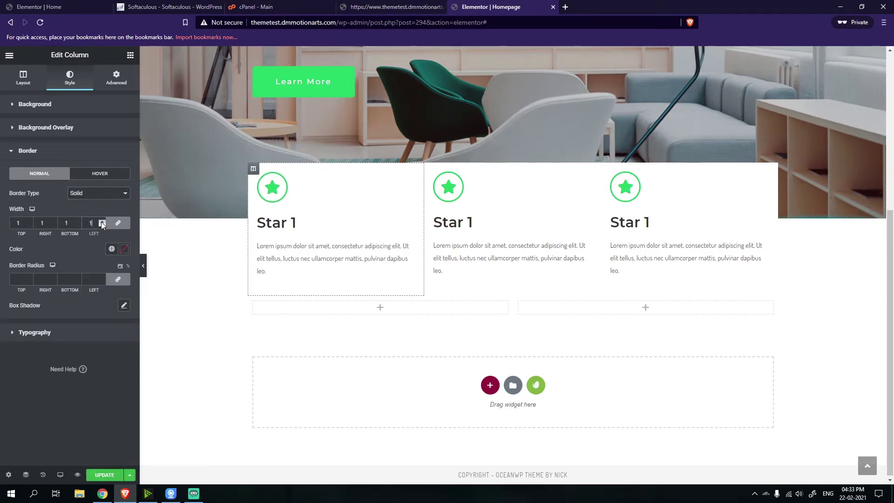
Set the first star column's border color to black and preview the page without the editing panel
click(124, 249)
click(46, 308)
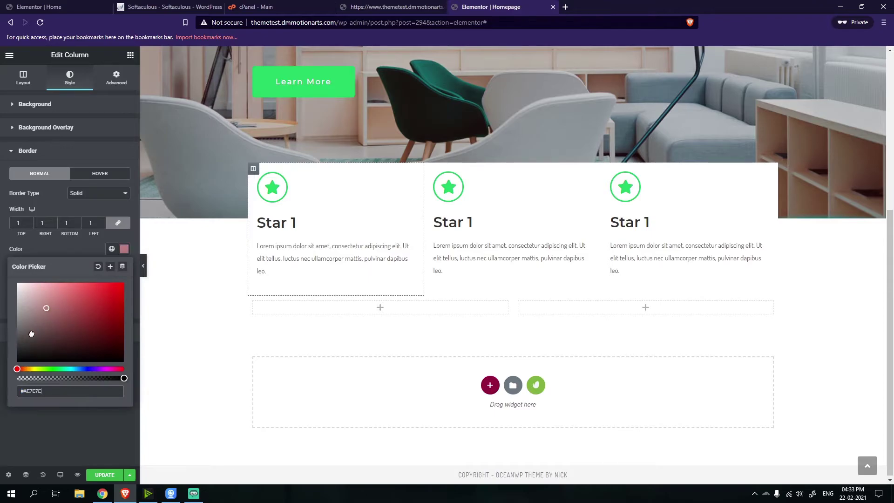
click(1, 358)
click(144, 269)
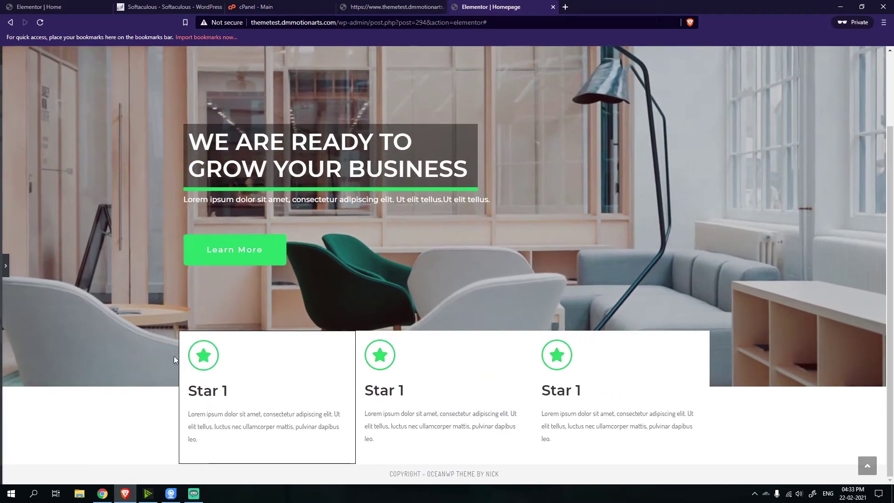
click(3, 263)
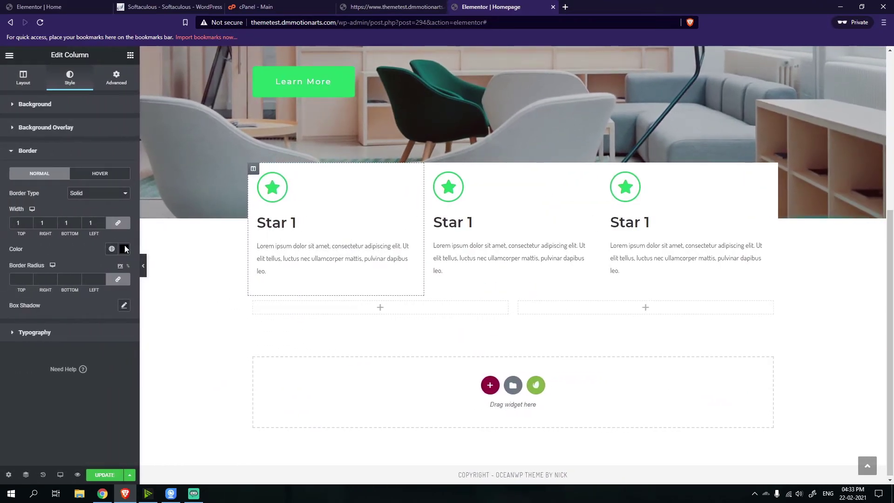
Change the first star column's border color to a light gray and preview the result
click(123, 254)
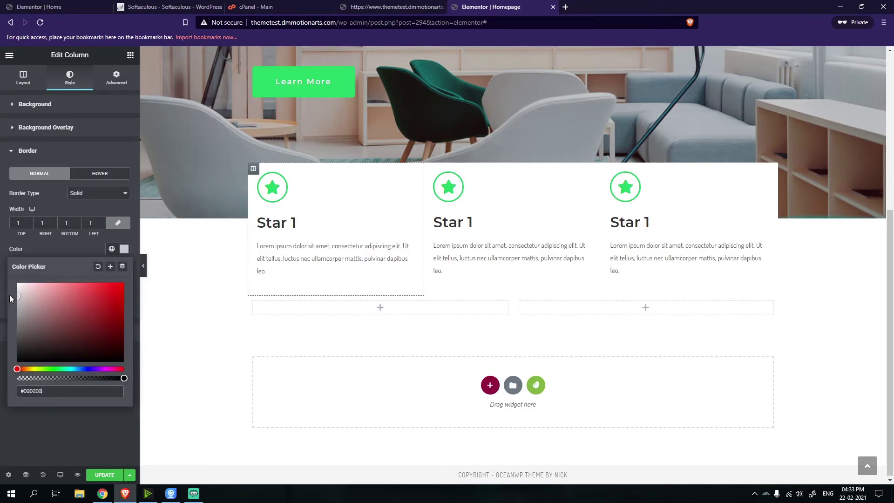
click(140, 266)
click(140, 266)
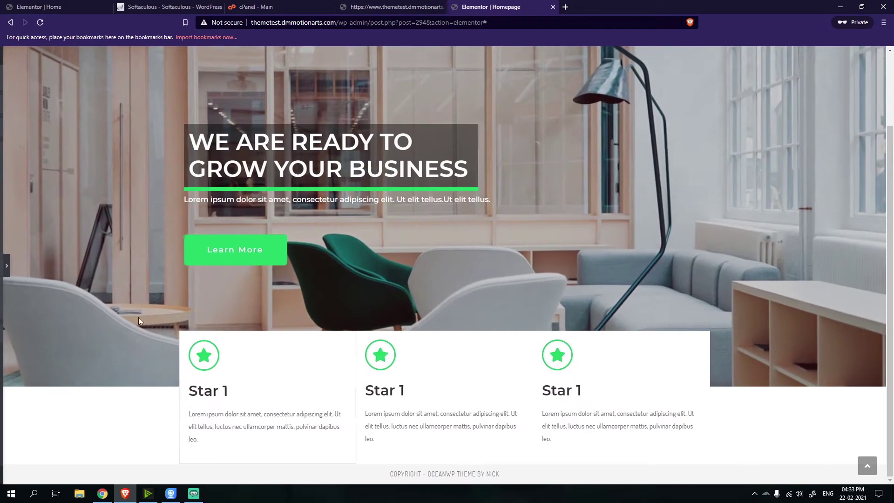
click(3, 265)
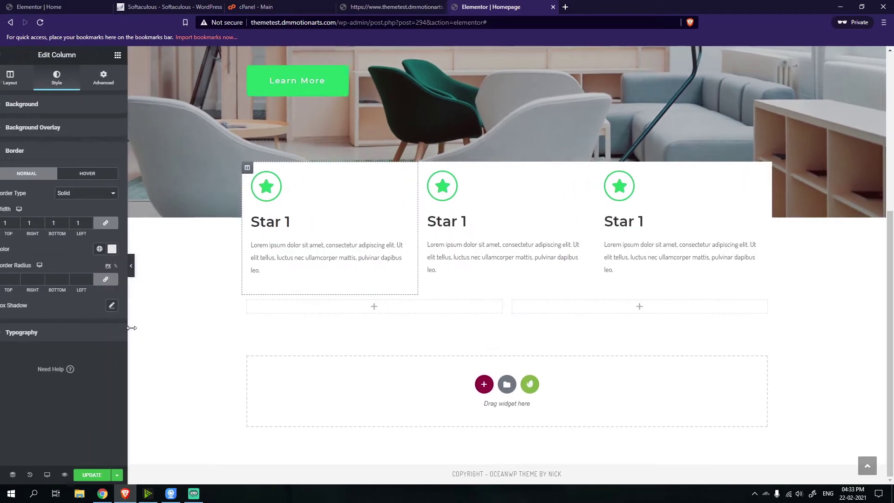
Copy the first star column's style onto the second and third star columns and preview the borders
right_click(254, 169)
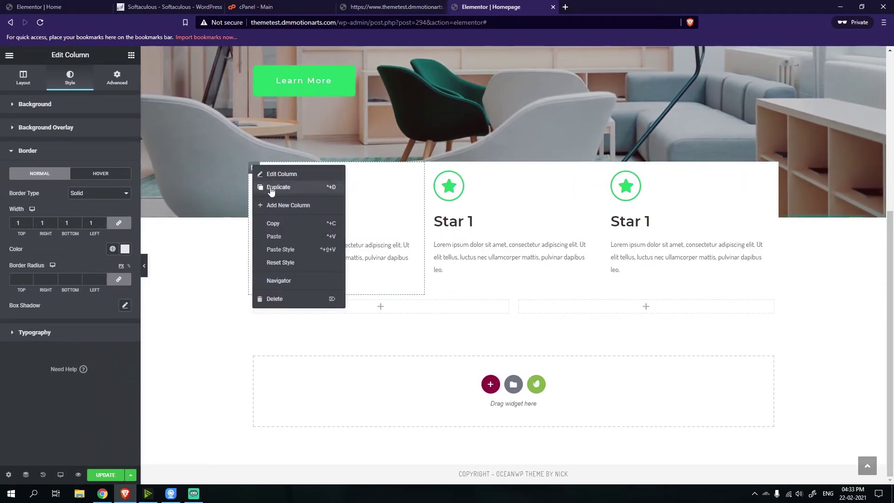
click(281, 225)
right_click(254, 168)
click(282, 225)
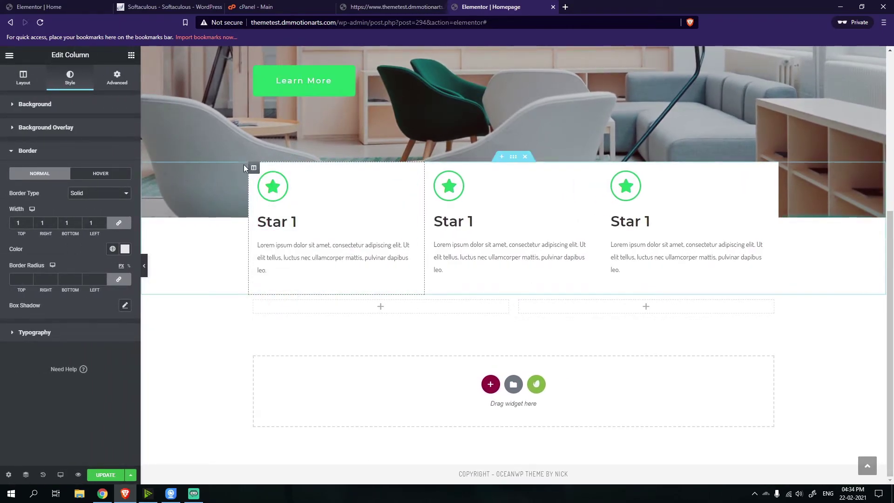
right_click(432, 169)
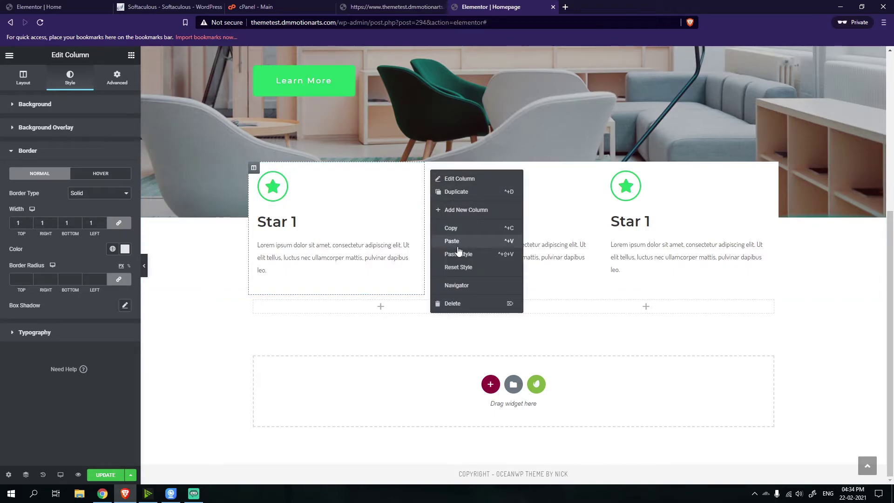
click(458, 247)
right_click(607, 168)
click(624, 255)
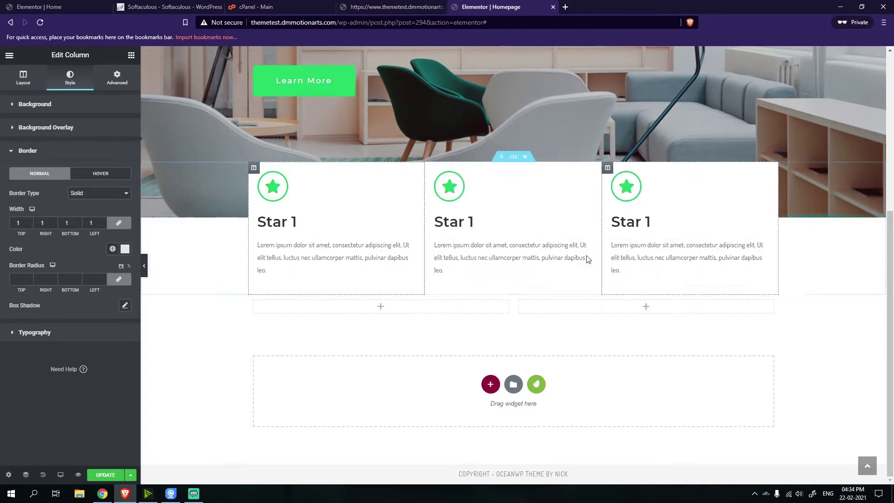
click(145, 265)
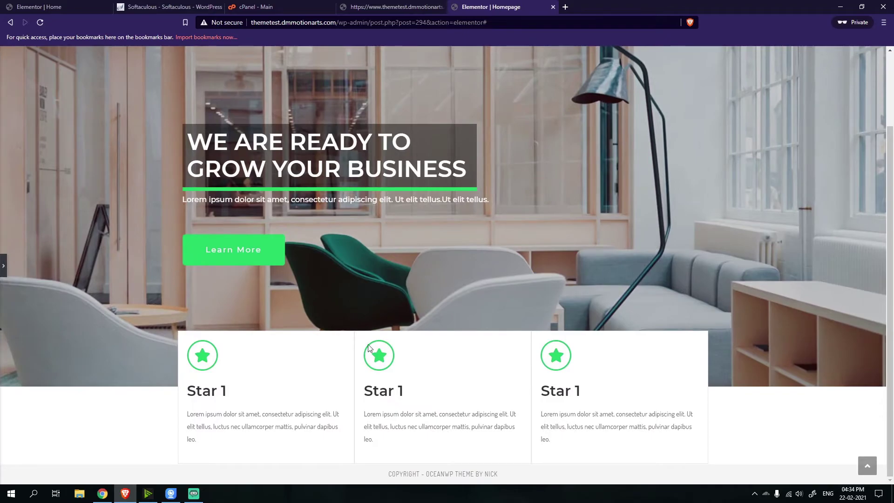
click(3, 266)
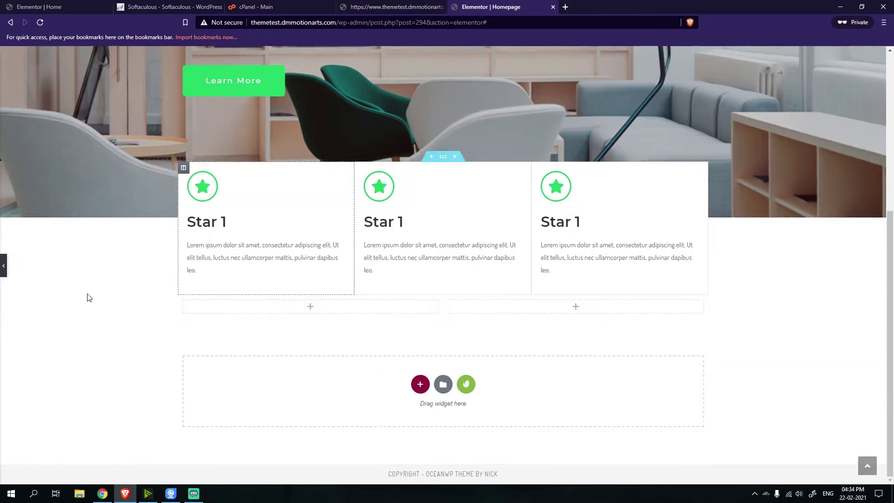
Enlarge the first star column's paragraph text to a size of about 24 px
right_click(284, 225)
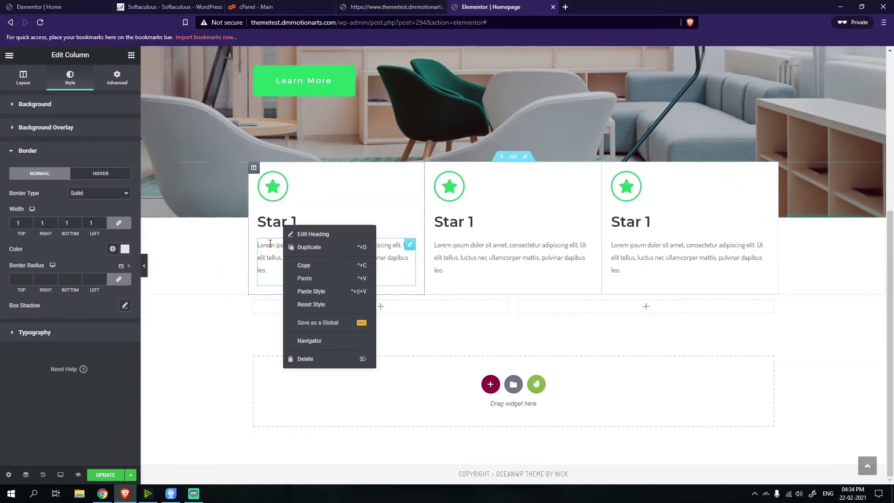
right_click(270, 250)
click(303, 258)
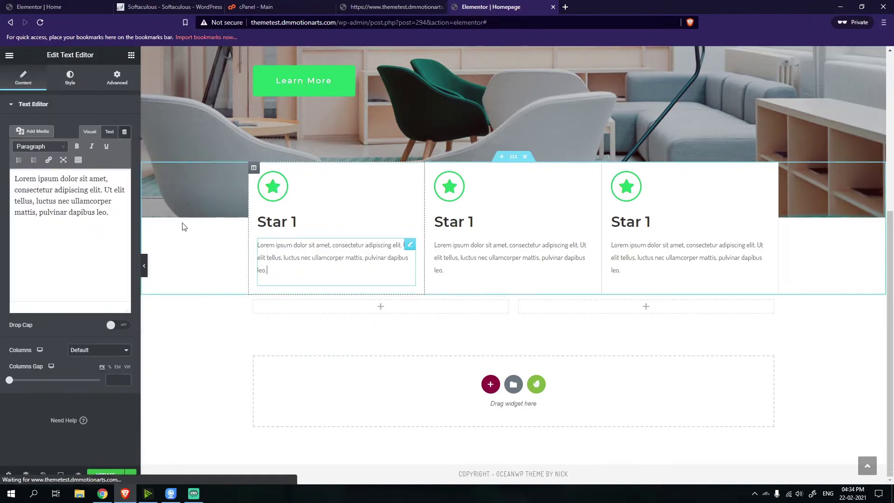
click(70, 78)
click(124, 166)
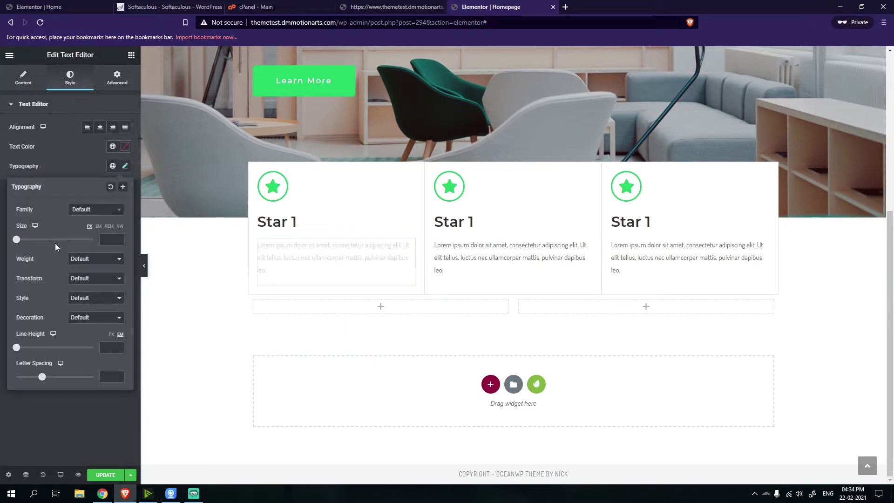
mouse_move(16, 239)
mouse_down()
mouse_move(43, 240)
mouse_move(24, 243)
mouse_up()
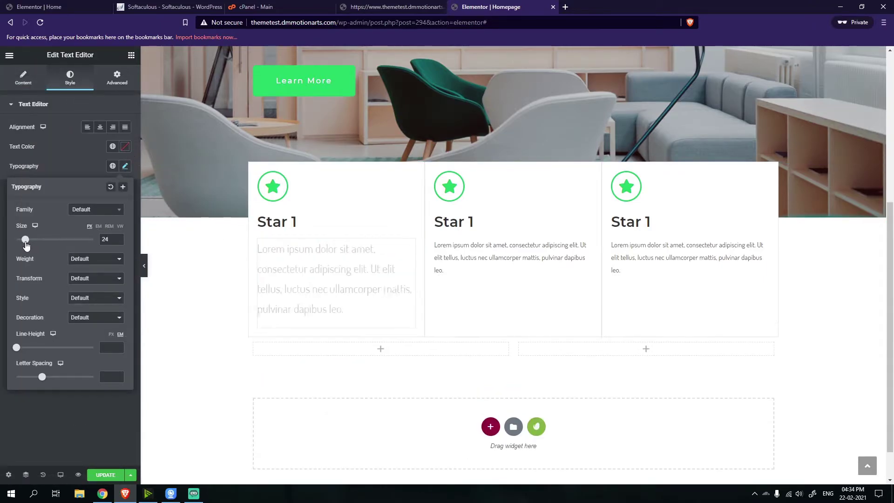
click(272, 274)
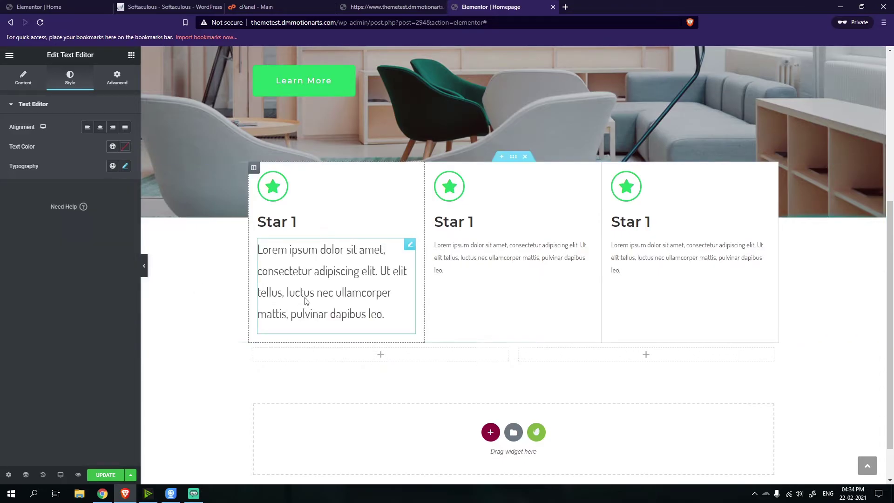
Copy the first star column's paragraph style onto the second and third columns' paragraphs and preview the page
right_click(319, 275)
key(Escape)
right_click(487, 235)
right_click(469, 239)
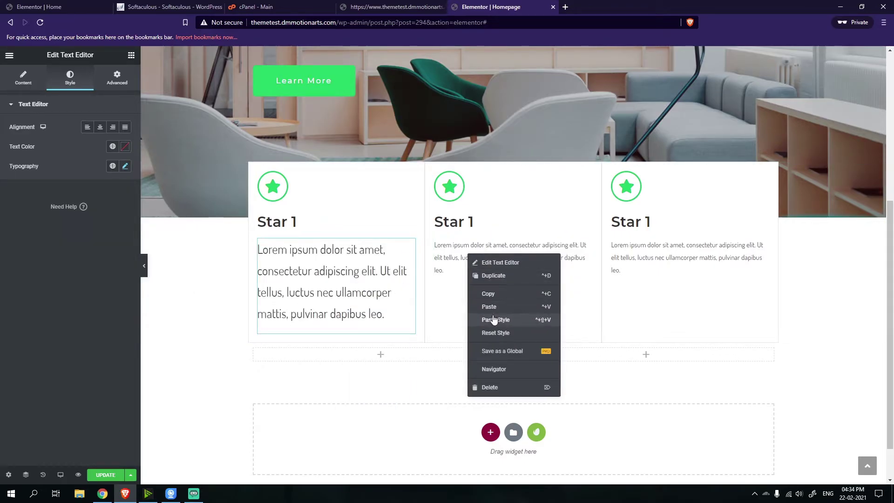
click(492, 320)
right_click(640, 239)
click(667, 320)
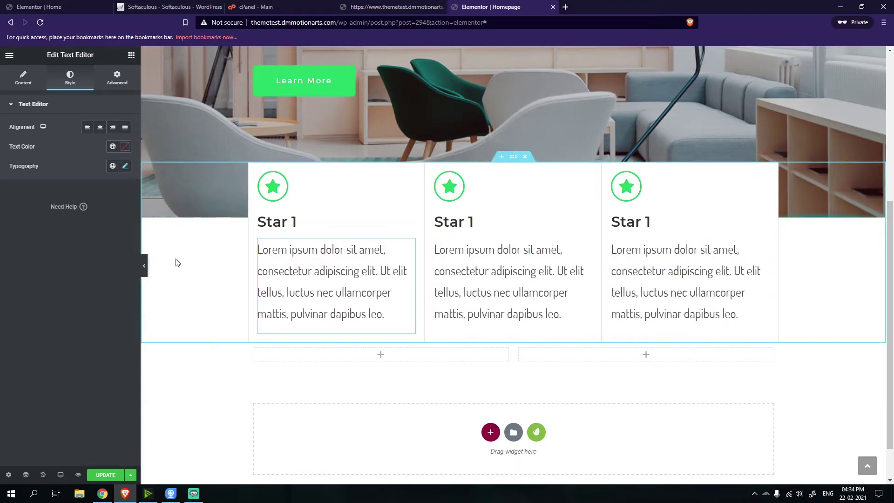
click(146, 268)
click(3, 266)
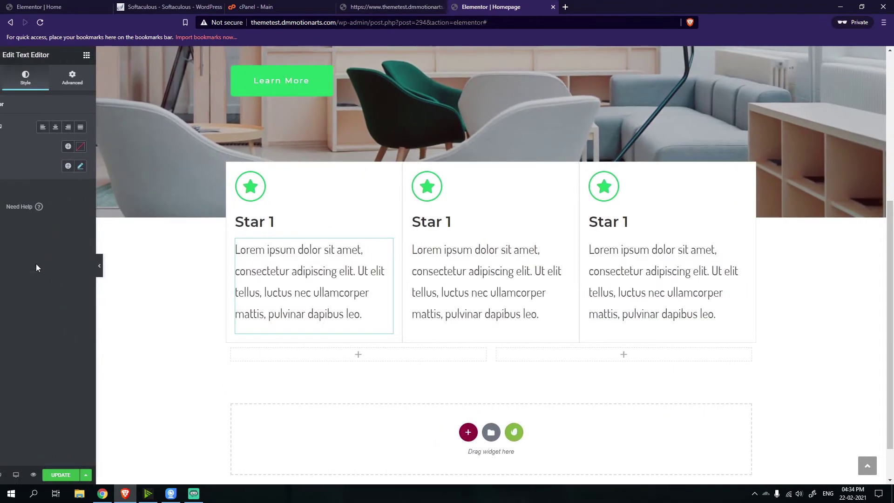
Undo the paragraph size change and its pasted styles in all three star columns
key(ctrl+z)
key(ctrl+z)
key(ctrl+z)
scroll(218, 340, up, 2)
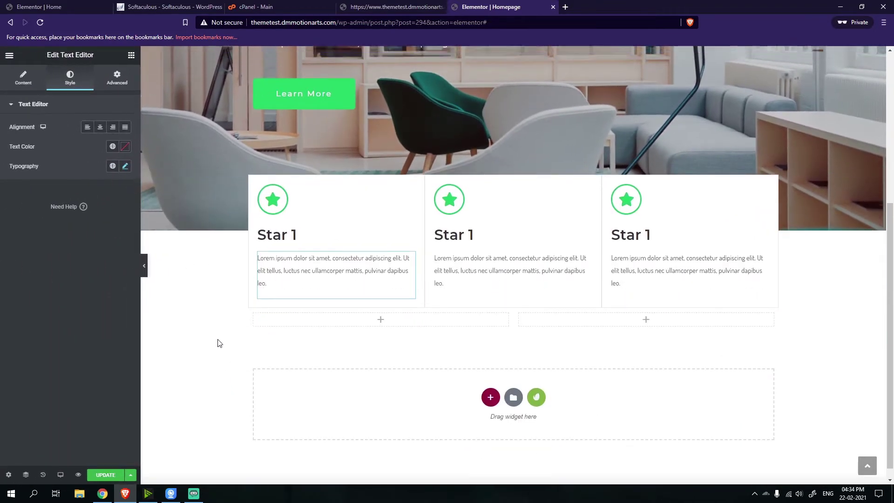
scroll(296, 369, down, 2)
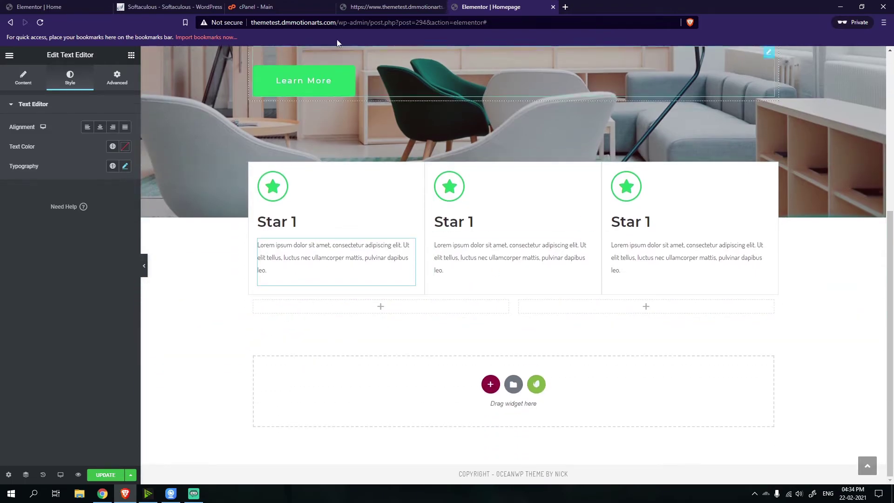
Examine the reference Home page's Support and Guidance section, including its decorative dotted image and two-column layout
click(177, 6)
click(256, 6)
click(395, 6)
click(40, 7)
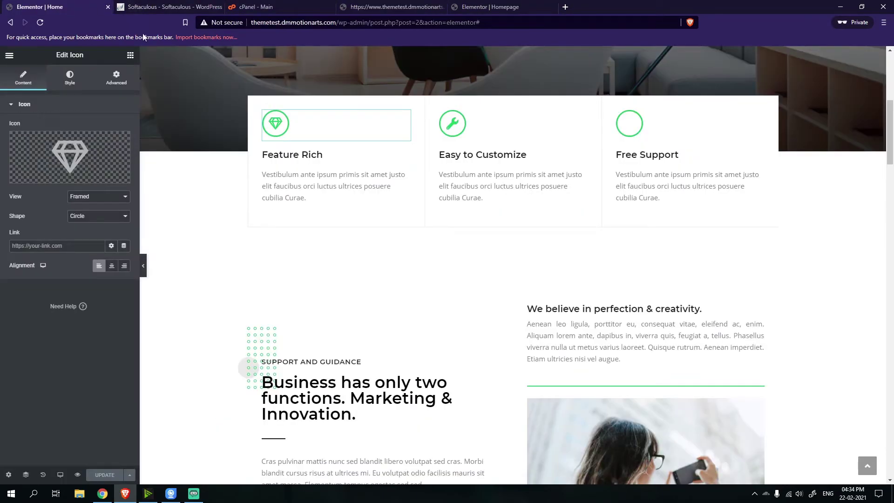
scroll(275, 240, down, 1)
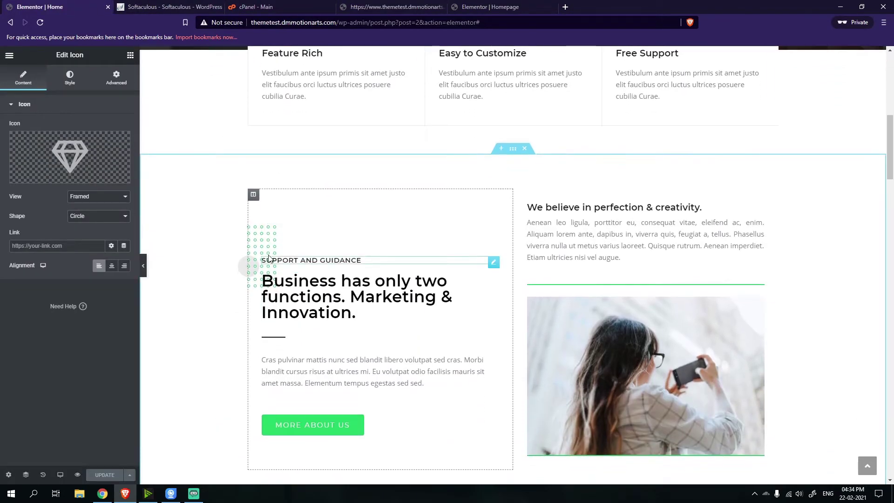
click(308, 240)
scroll(334, 280, down, 4)
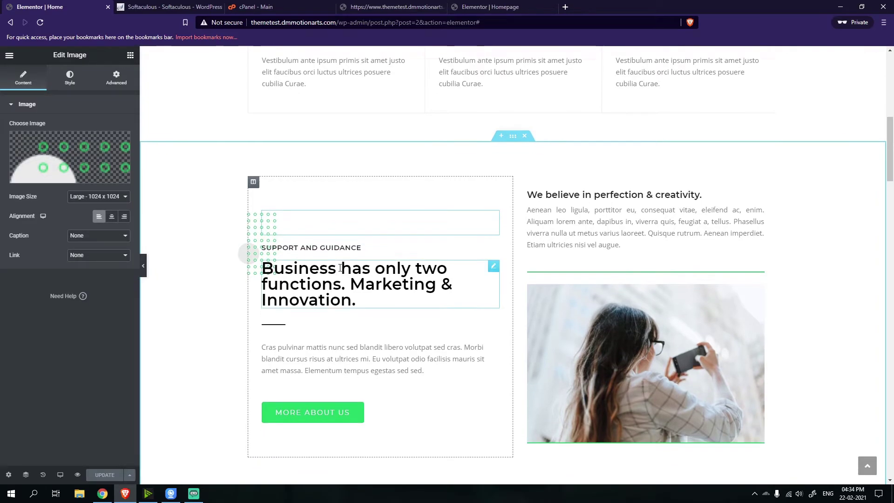
scroll(529, 196, up, 3)
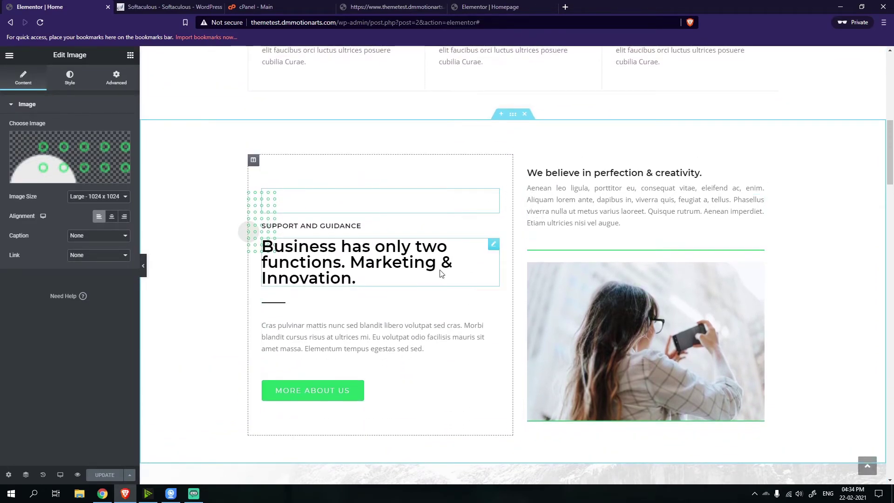
Back on the Homepage being built, add two Heading widgets to the first column of the two-column section
click(489, 7)
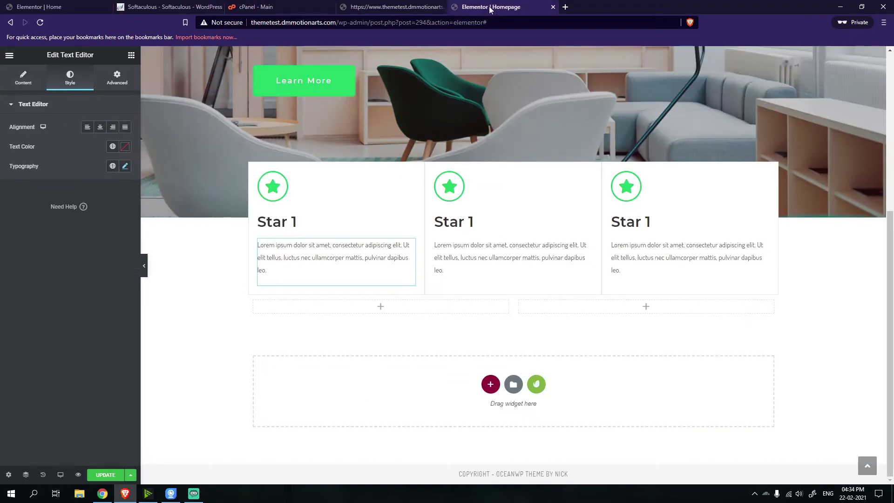
click(127, 54)
click(71, 11)
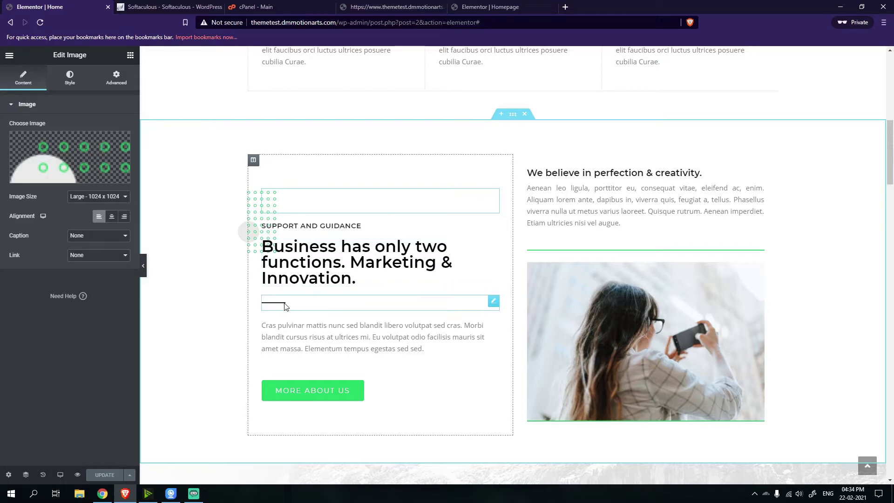
click(493, 7)
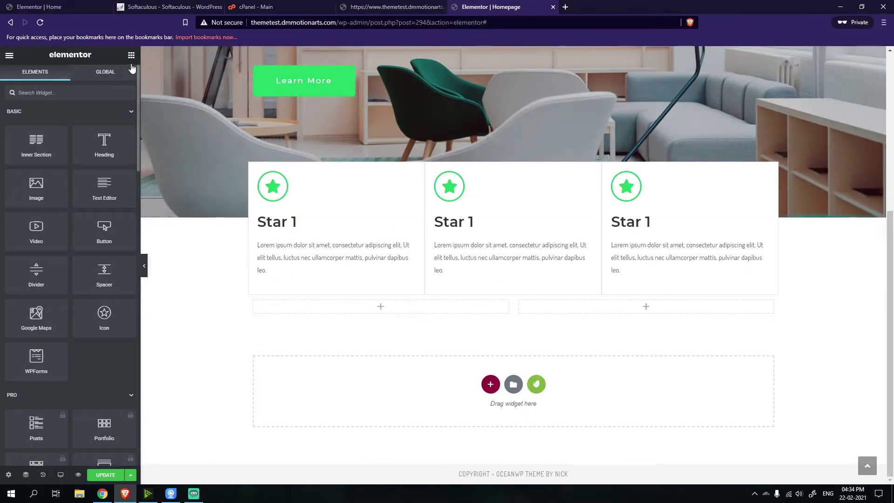
drag(97, 139, 363, 311)
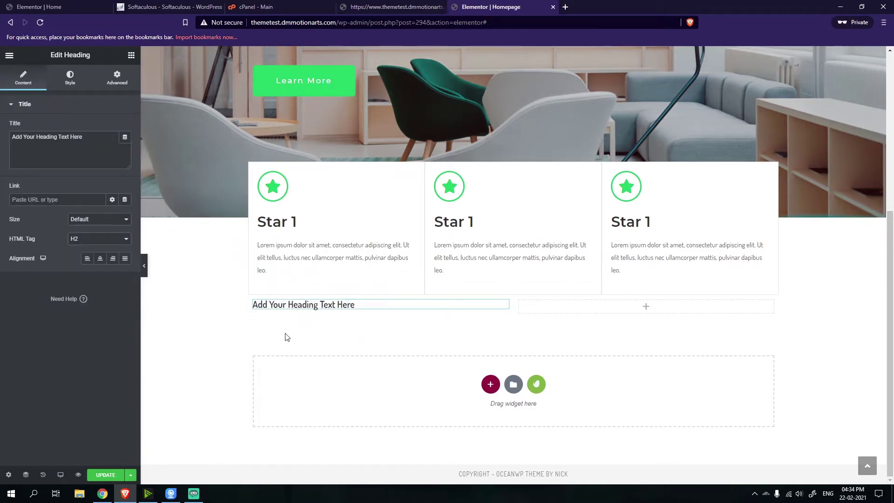
click(131, 56)
drag(103, 142, 321, 309)
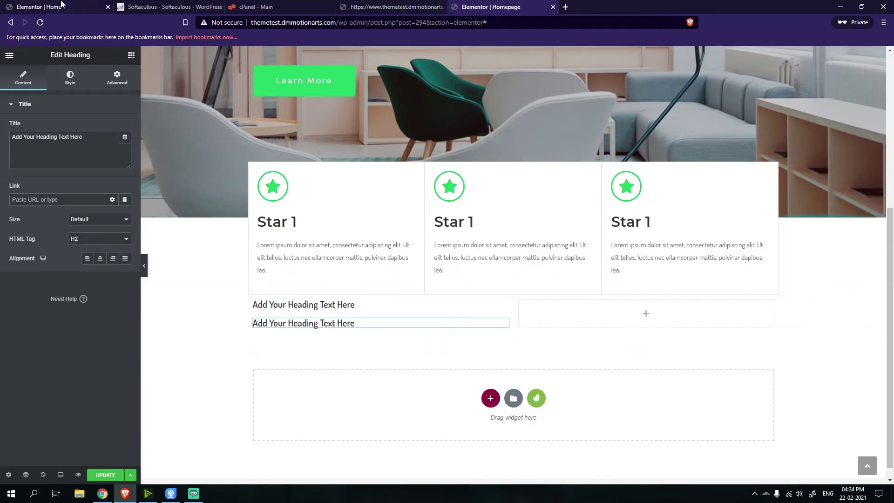
Check the reference section again and add a Divider widget below the two headings in the first column
click(40, 6)
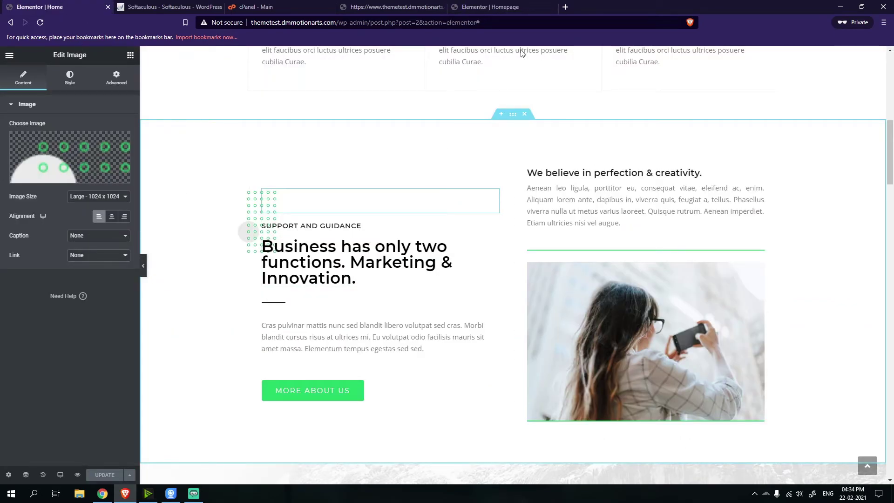
click(490, 6)
click(131, 56)
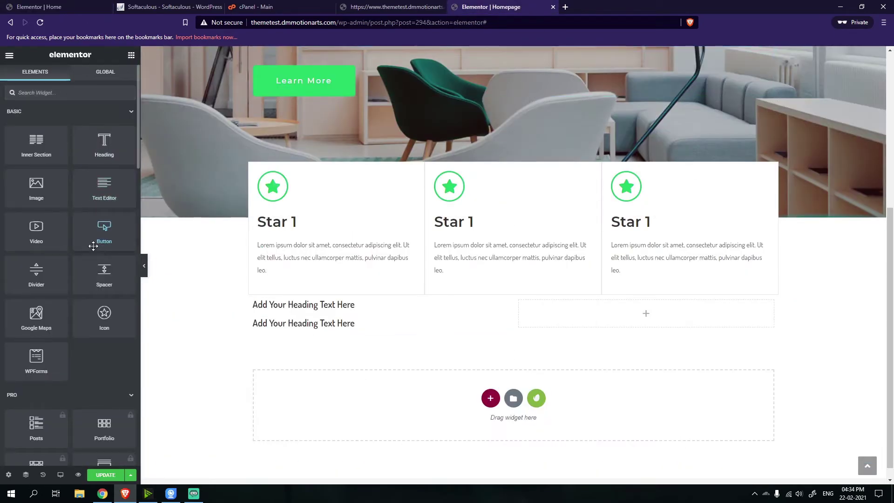
drag(98, 233, 288, 321)
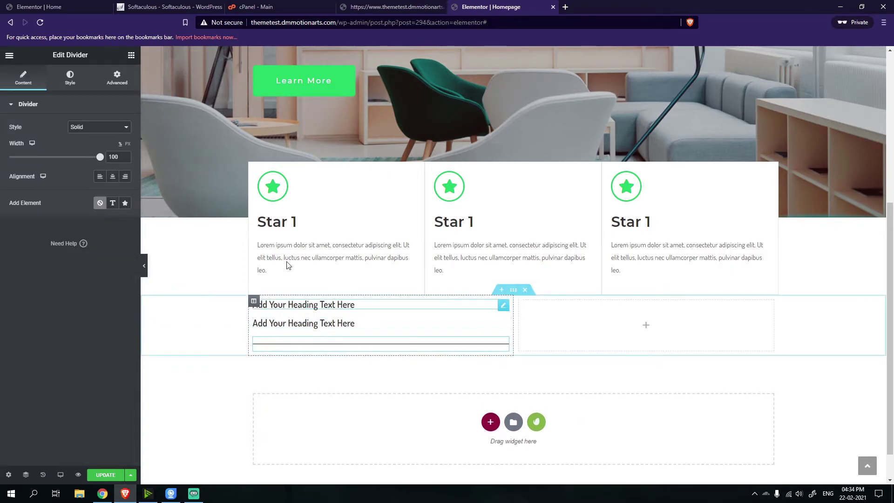
Compare with the reference Home page and add a Text Editor widget below the divider in the first column
click(77, 3)
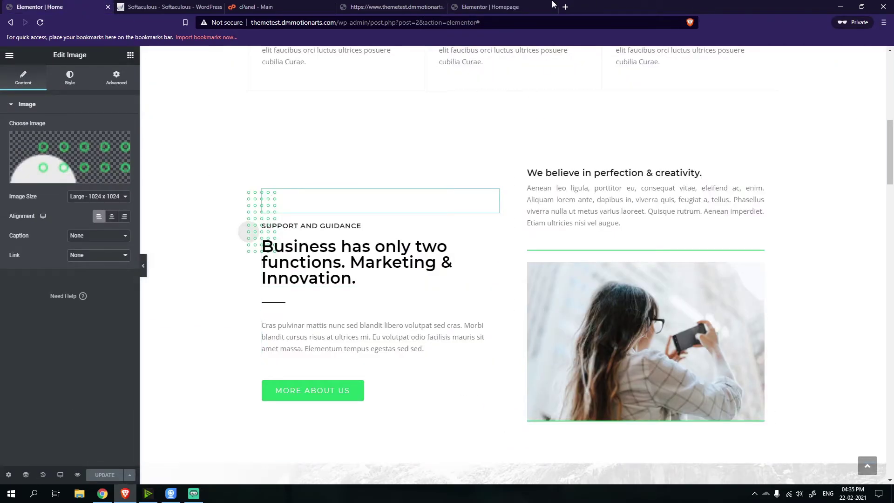
click(494, 6)
click(130, 56)
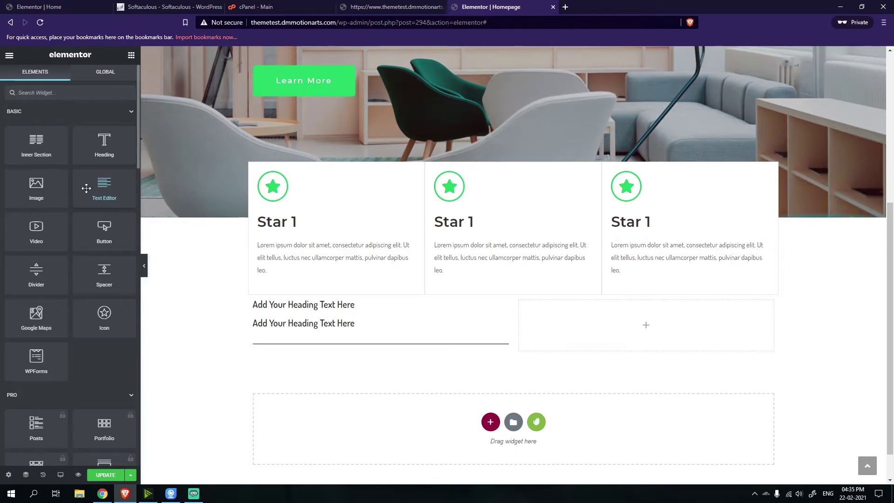
drag(86, 189, 317, 353)
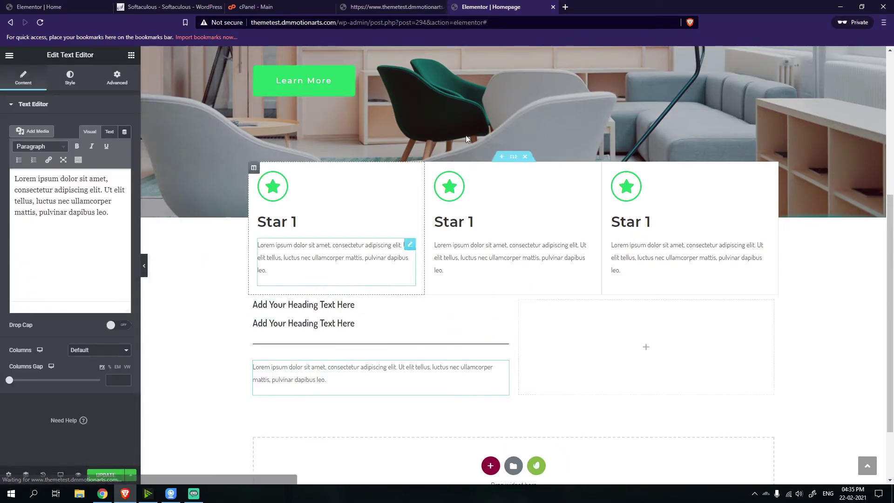
Check the reference section and add a Button widget below the paragraph in the first column
click(70, 6)
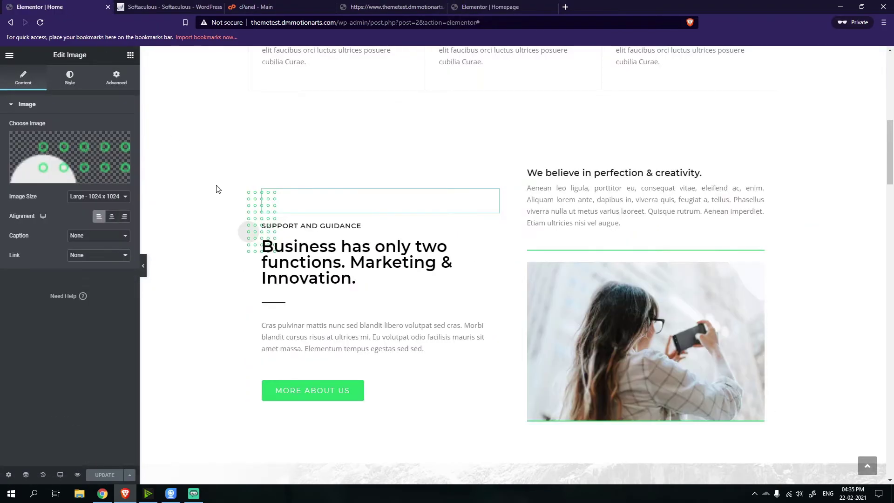
click(496, 5)
click(131, 55)
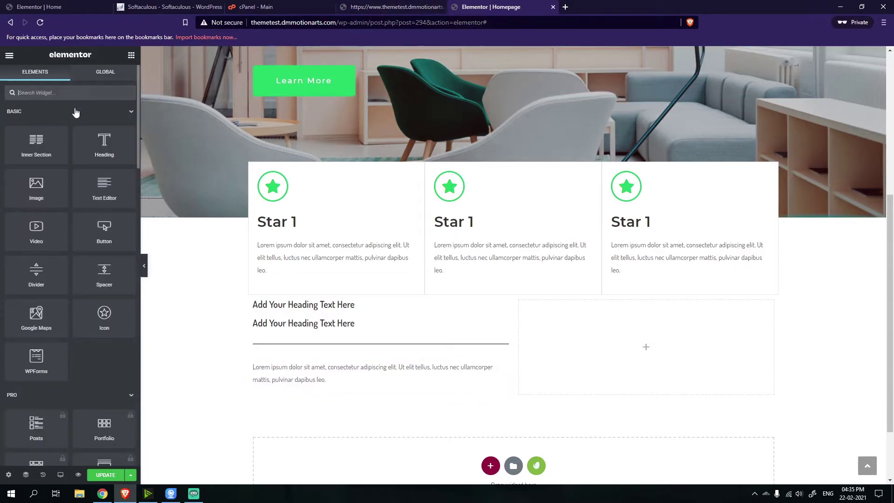
click(72, 92)
text(a)
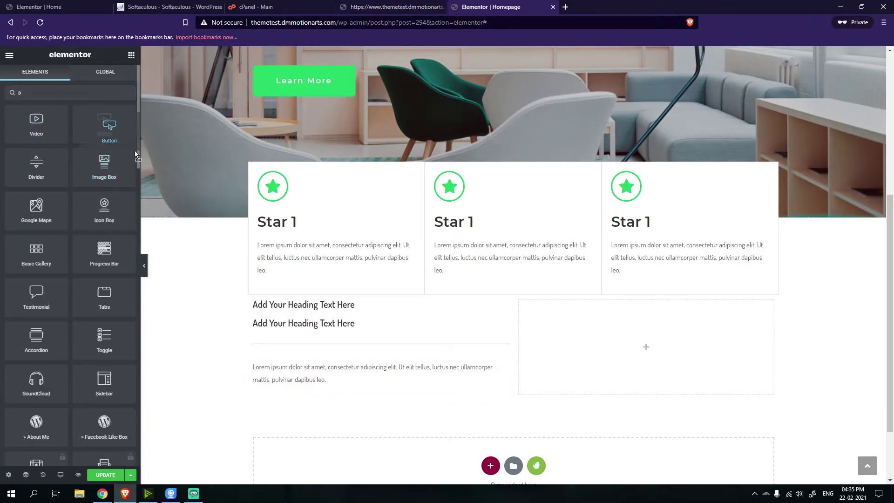
drag(135, 150, 302, 379)
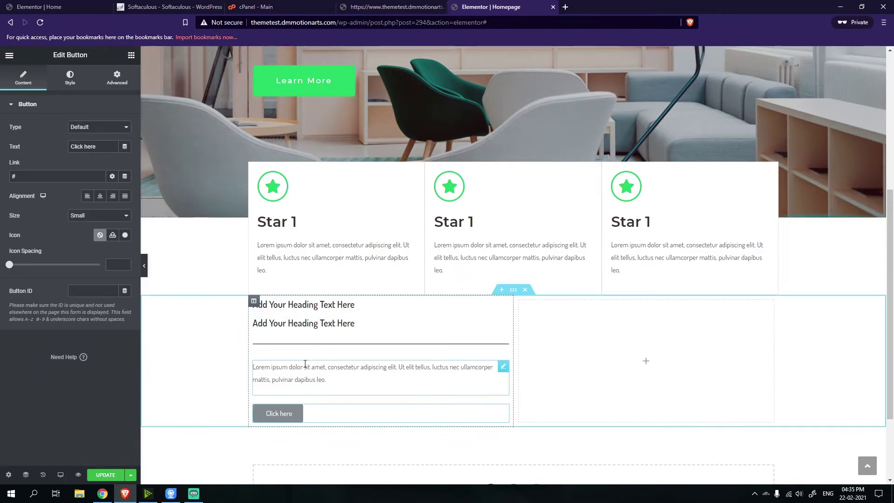
Add a Heading widget to the empty second column and title it "Header 2"
scroll(305, 363, down, 2)
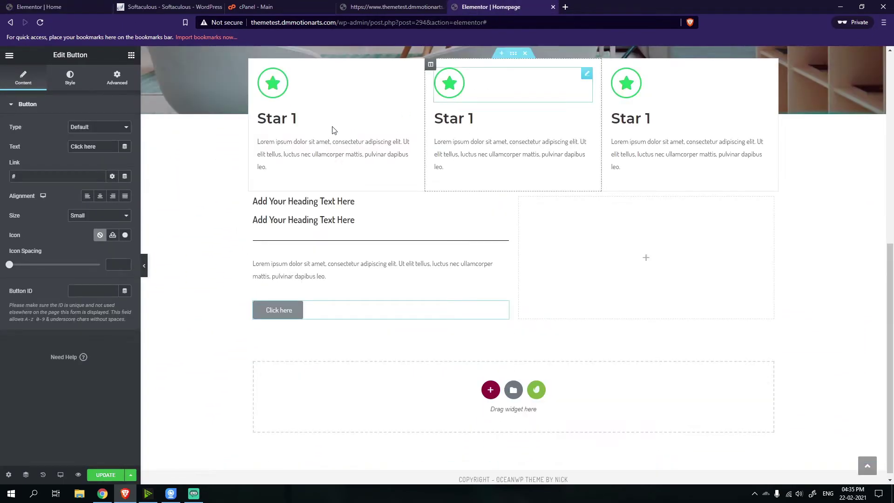
click(131, 55)
drag(104, 144, 635, 268)
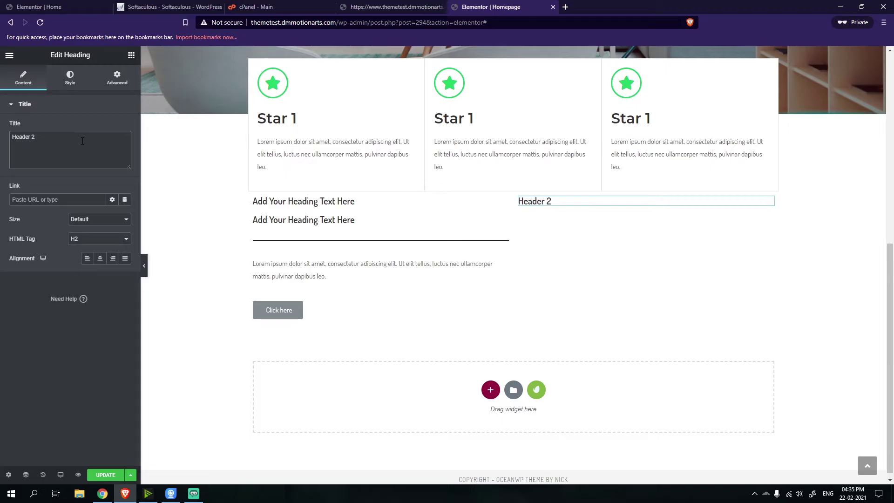
Set the "Header 2" heading's font family to Montserrat and enlarge its text size
click(75, 75)
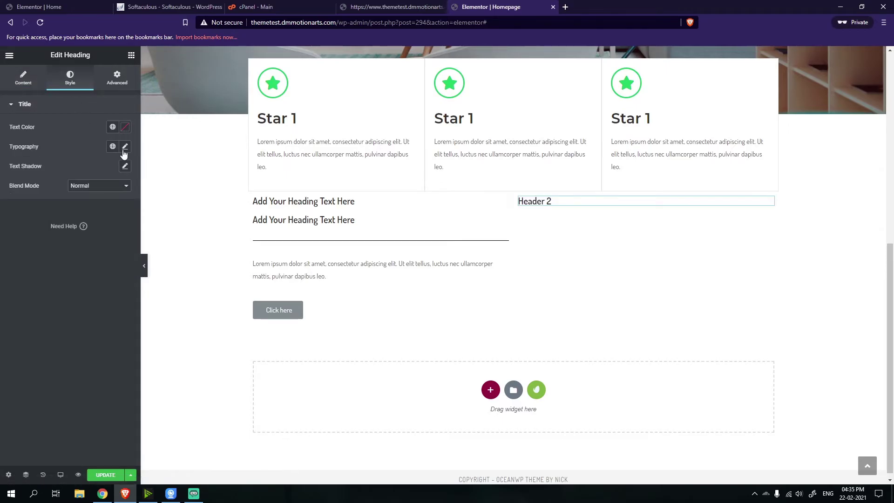
click(125, 146)
click(109, 190)
text(m)
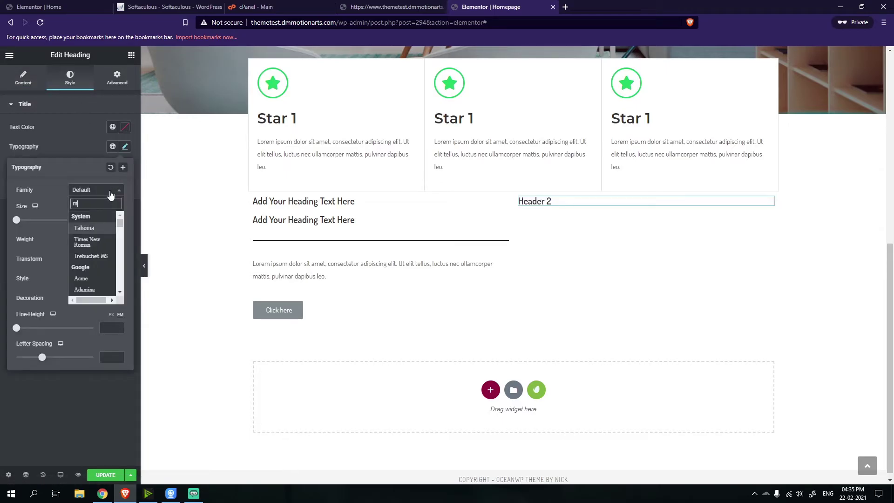
text(ons)
key(BackSpace)
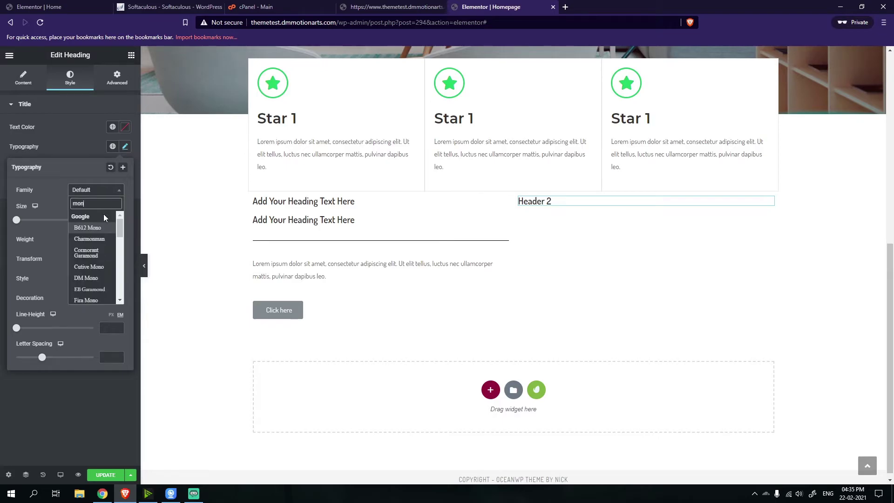
text(t)
click(82, 252)
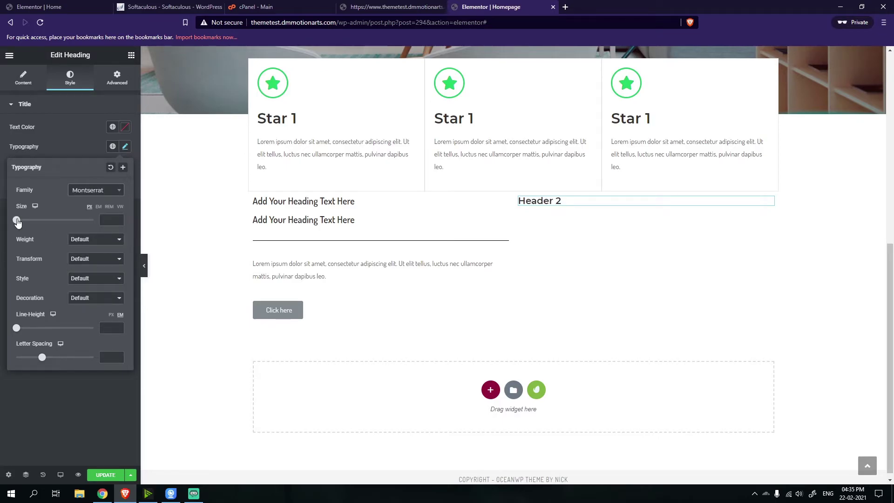
drag(17, 221, 31, 221)
click(1, 195)
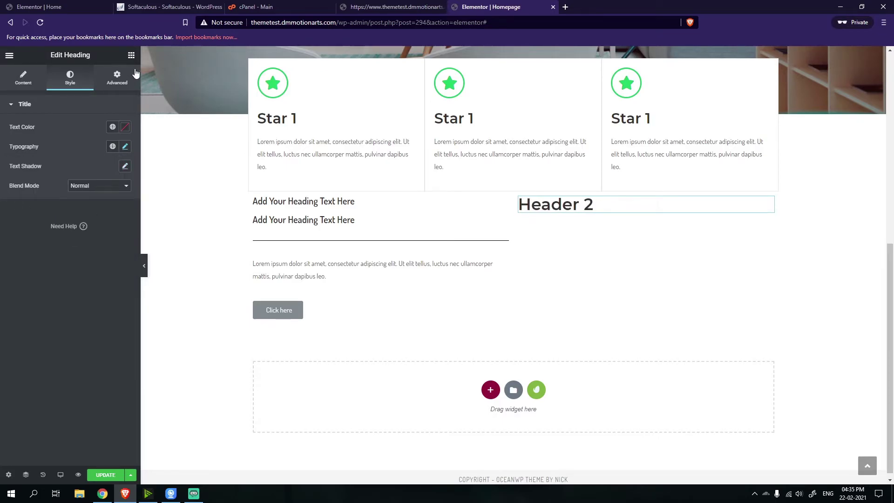
Add a Text Editor widget under "Header 2" and an Image widget below that paragraph in the second column
click(131, 55)
drag(107, 196, 551, 208)
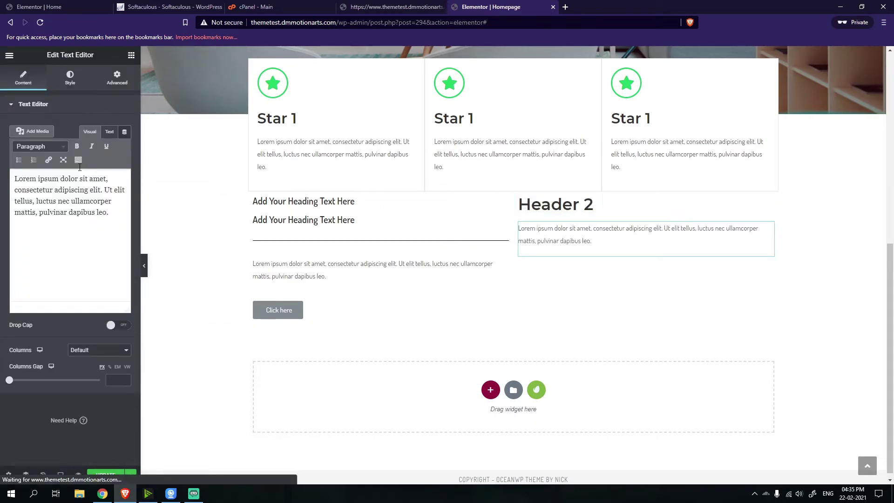
click(70, 77)
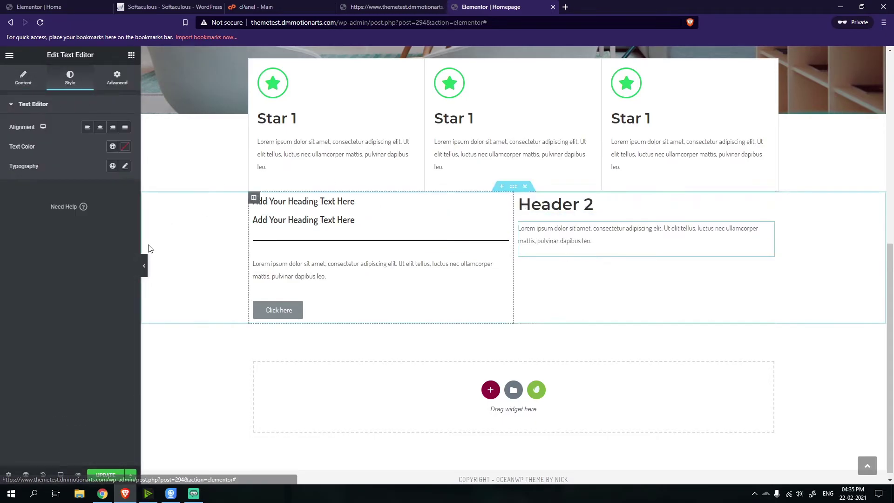
click(132, 55)
drag(45, 182, 650, 254)
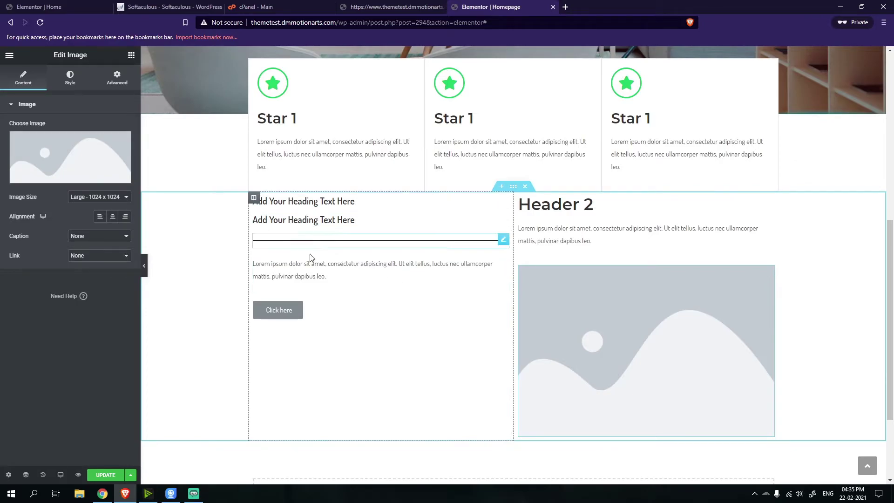
Replace the first placeholder heading below the star boxes with "support and guidance", copied from the reference Home page
click(357, 199)
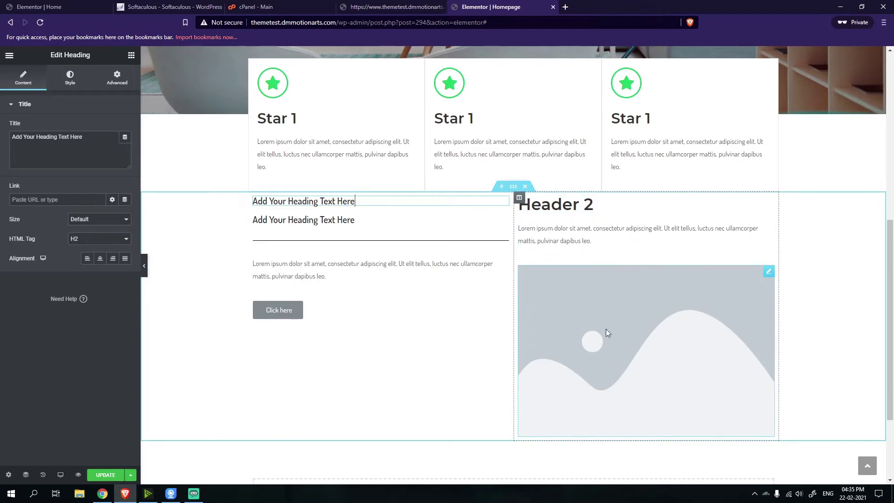
click(588, 207)
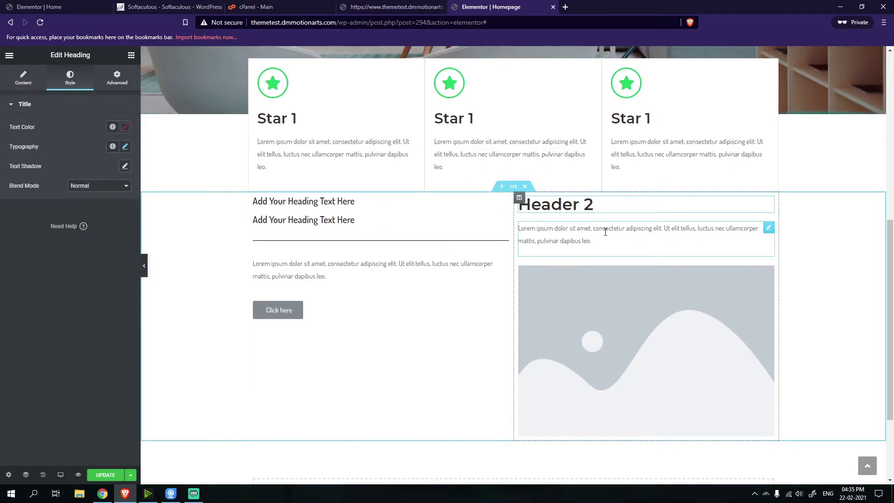
click(66, 5)
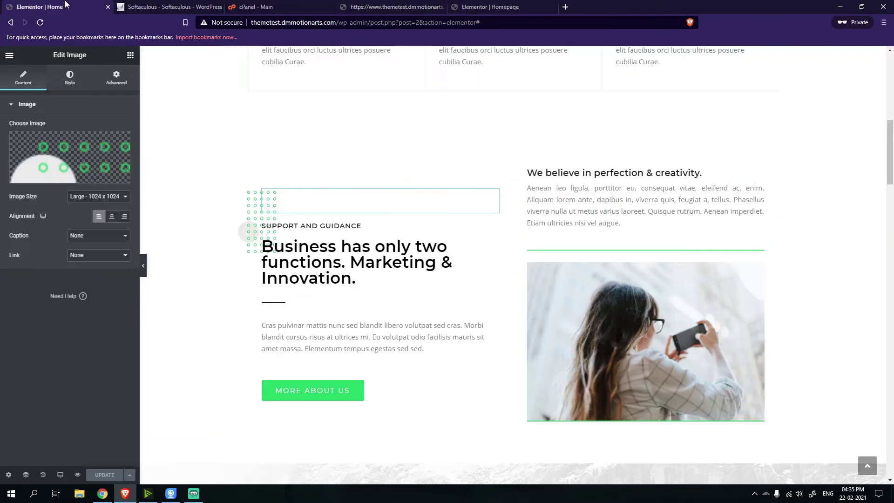
click(309, 226)
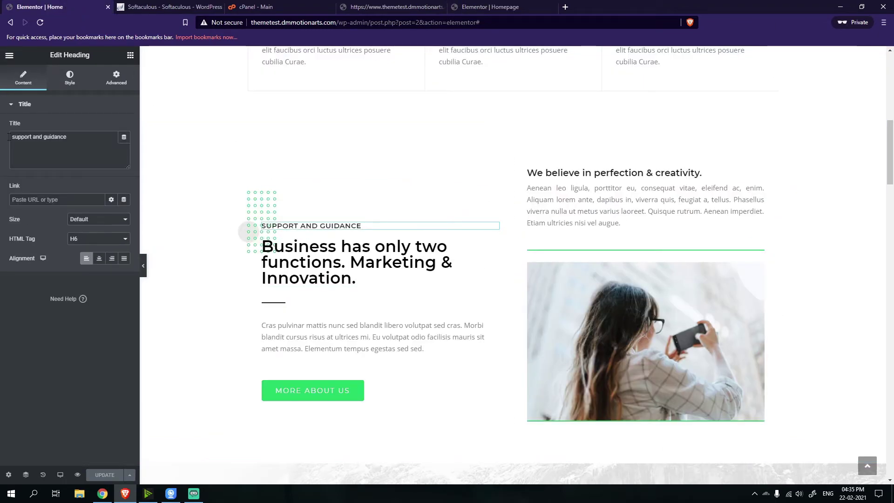
key(ctrl+shift+Tab)
click(309, 201)
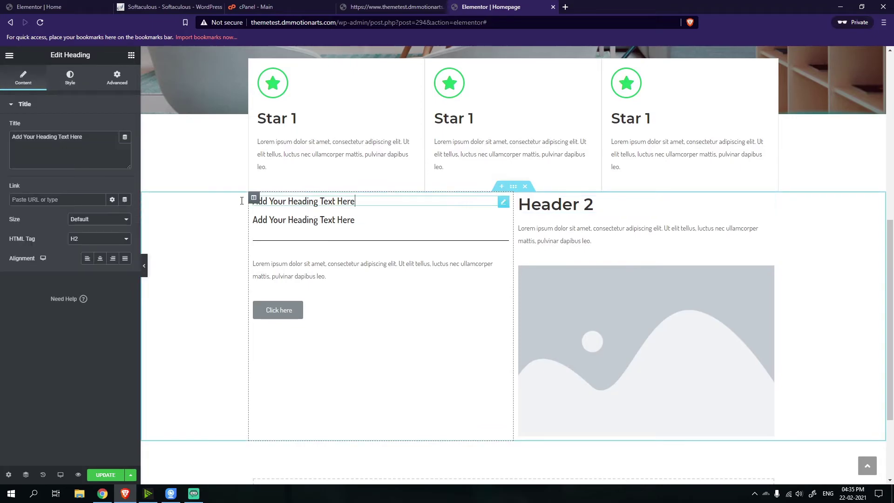
triple_click(39, 144)
text(support and guidance)
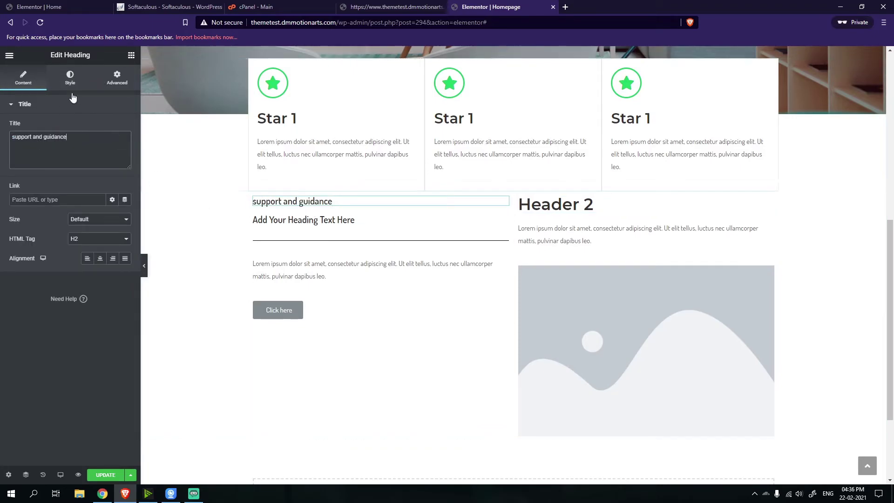
Set the font family of the "support and guidance" heading to Montserrat
click(70, 77)
click(125, 146)
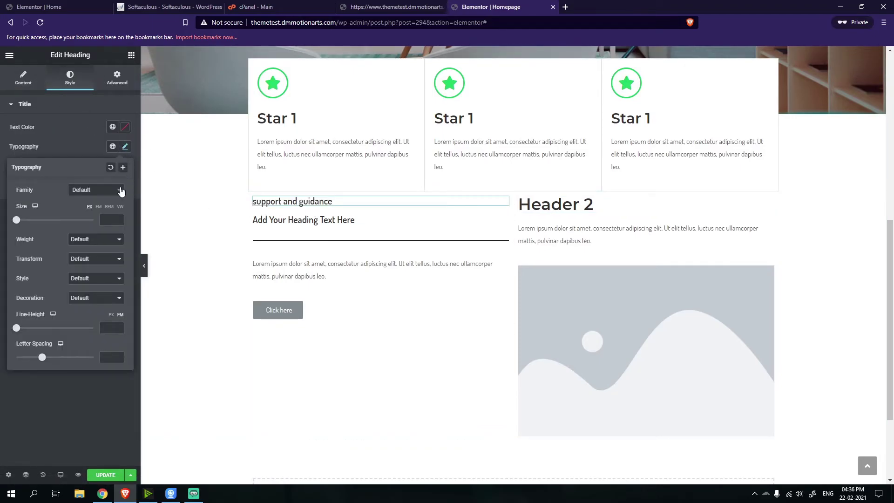
click(121, 191)
text(mons)
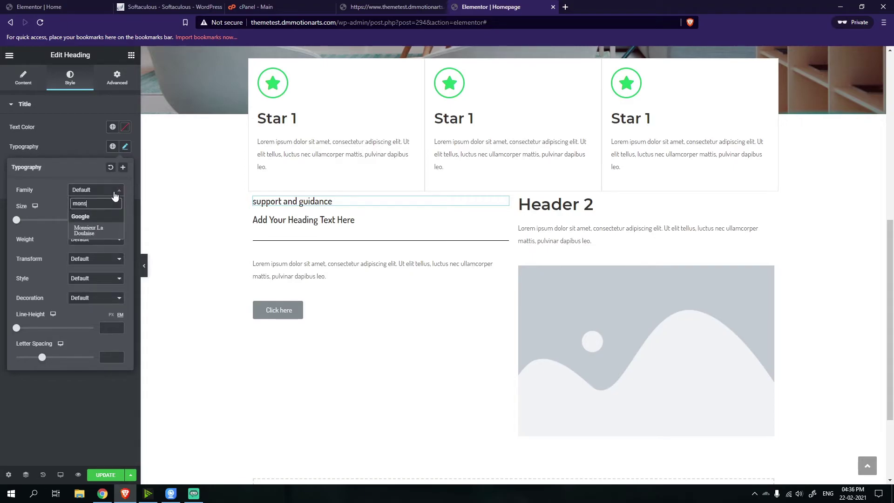
key(BackSpace)
text(t)
click(91, 252)
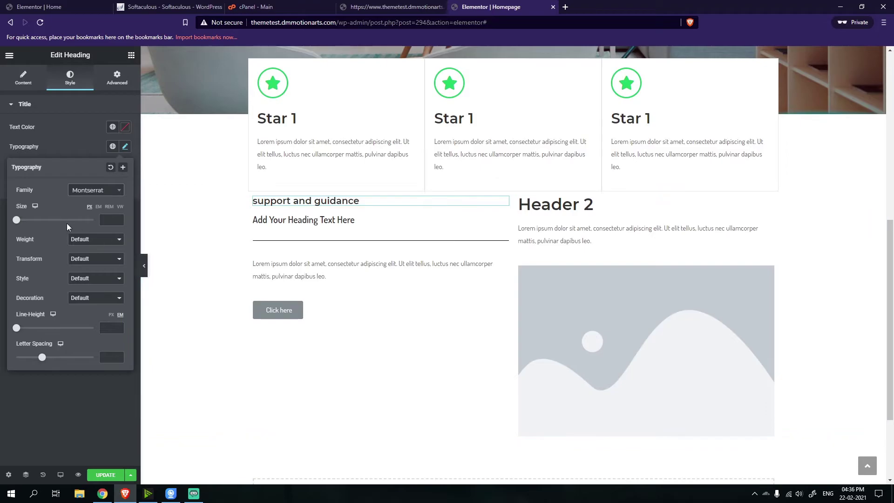
click(3, 190)
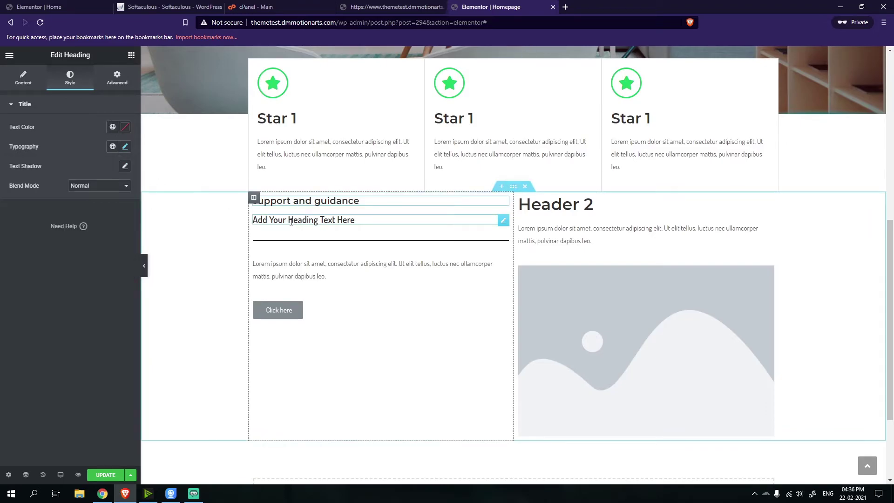
click(302, 201)
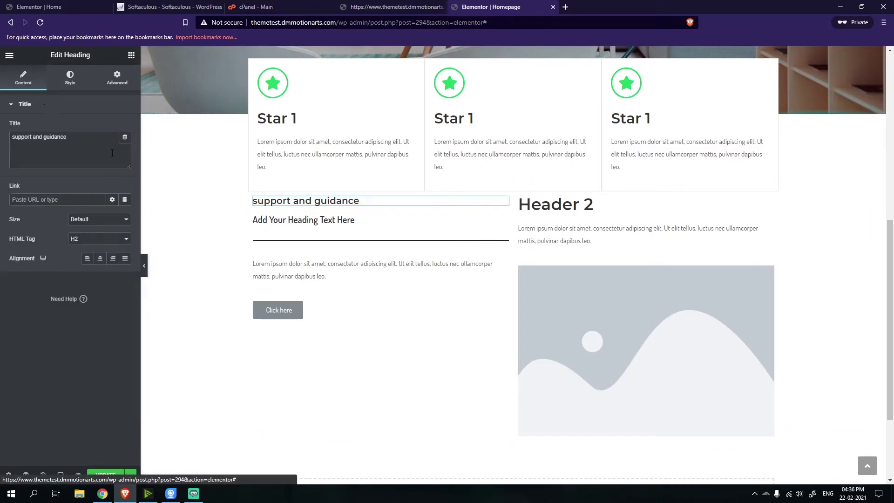
Replace the second placeholder heading with "Business has only two functions. Marketing &amp; Innovation.", matching the reference Home page
click(354, 220)
click(39, 7)
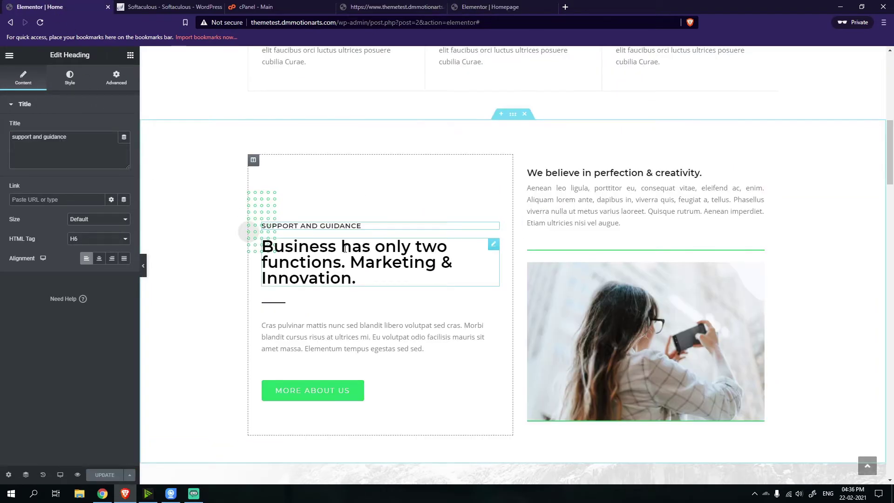
click(503, 7)
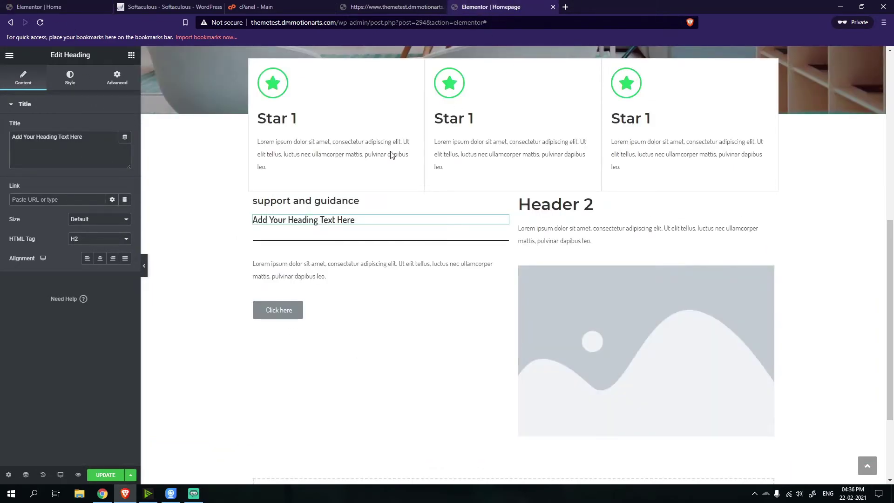
click(70, 149)
key(ctrl+a)
text(Business has only two functions. Marketing &amp; Innovation.)
Set the font family of the "Business has only two functions" heading to Montserrat
click(70, 77)
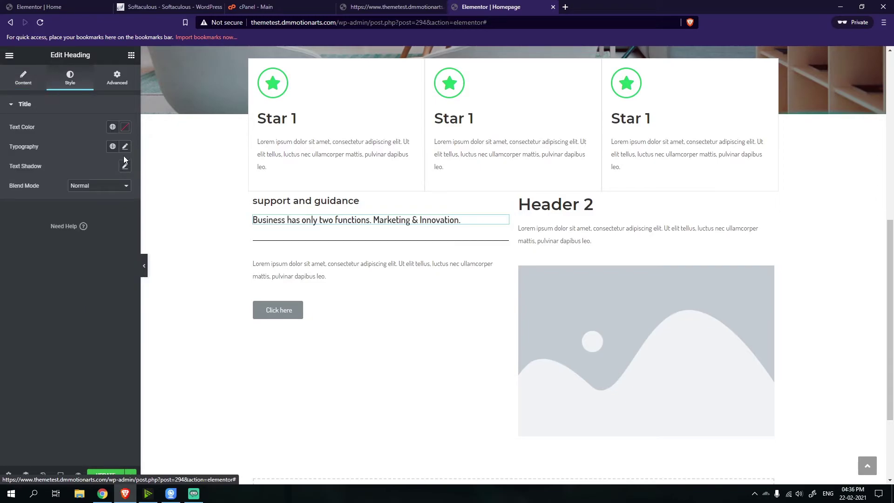
click(124, 146)
click(115, 190)
text(mont)
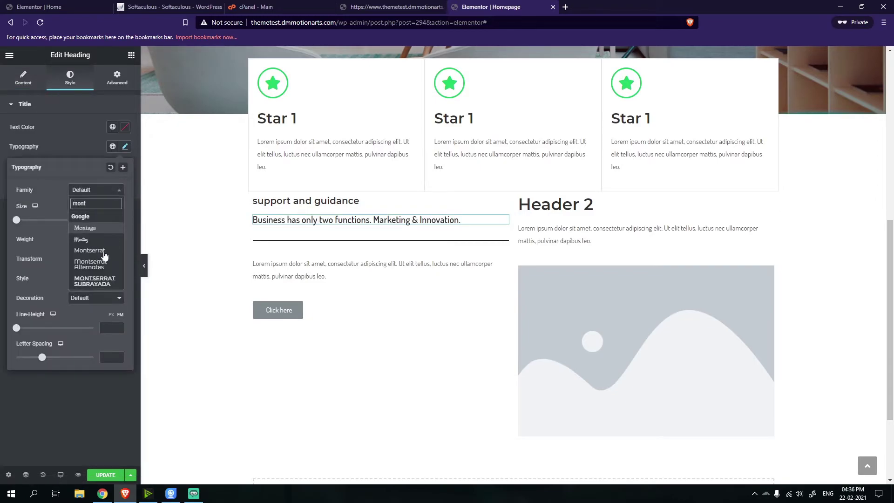
click(89, 251)
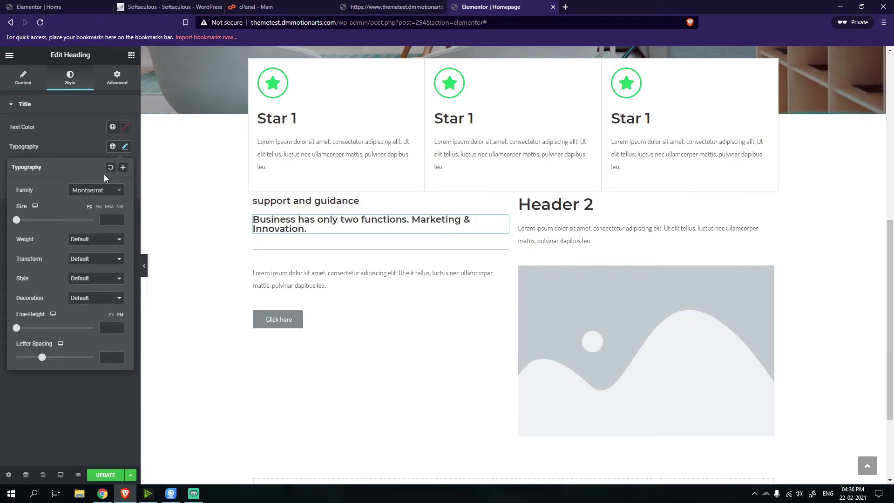
click(117, 195)
click(77, 155)
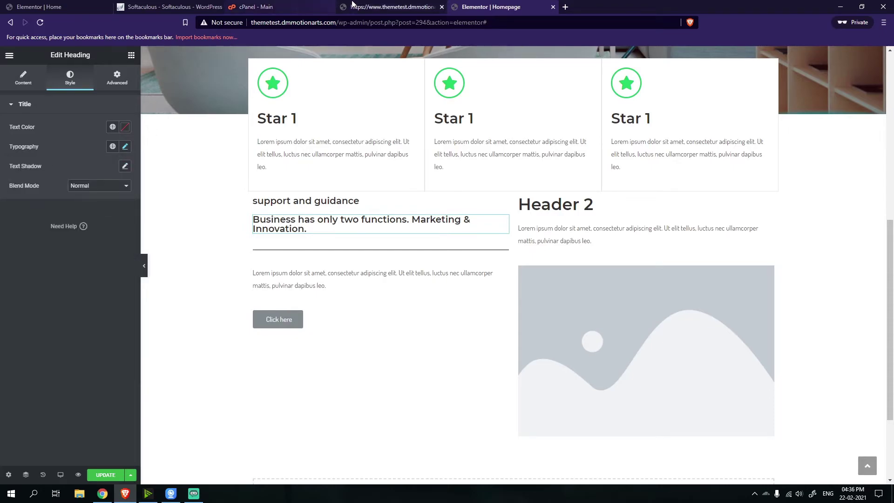
Open the OceanWP theme Customizer in a new browser tab from the live site
click(170, 7)
click(55, 6)
click(424, 4)
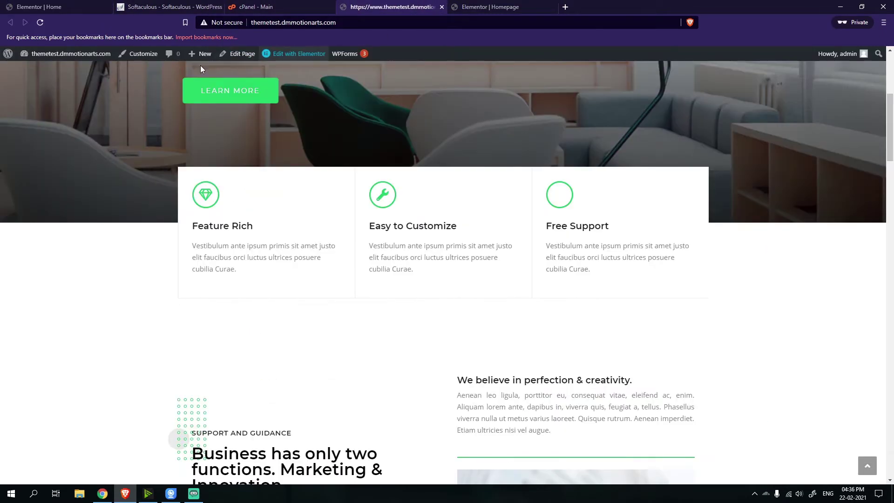
middle_click(131, 56)
click(471, 4)
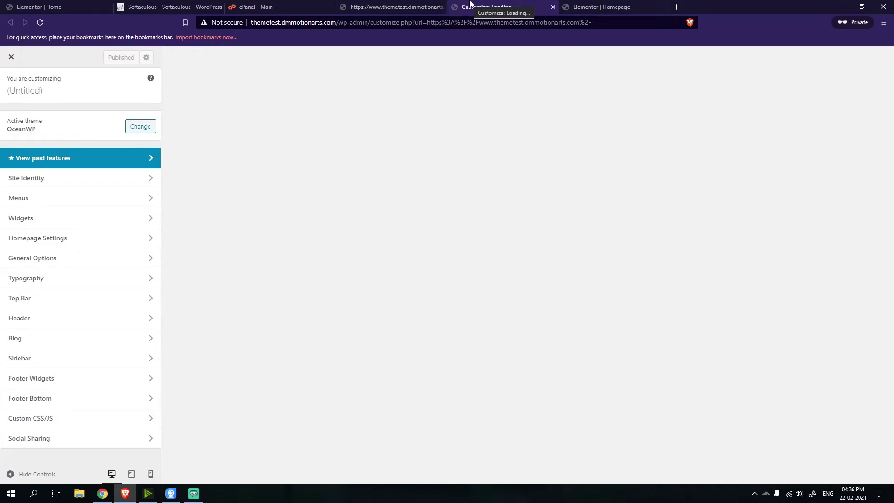
click(193, 496)
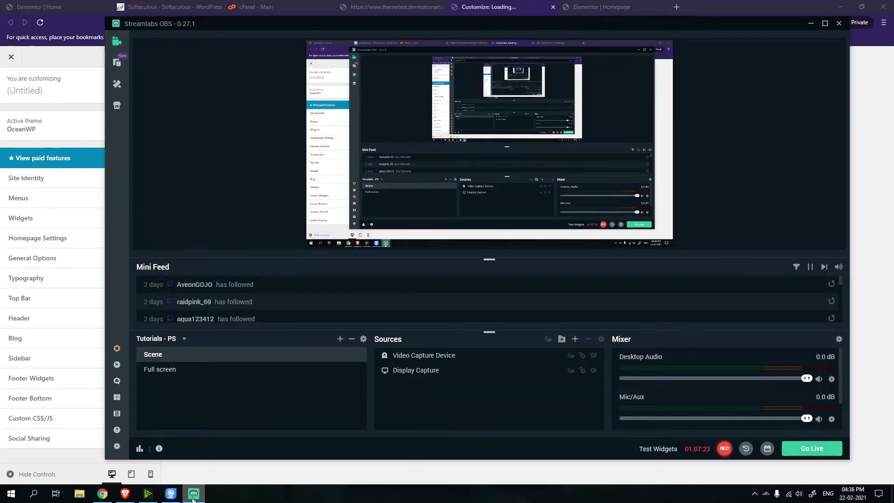
click(193, 497)
click(196, 494)
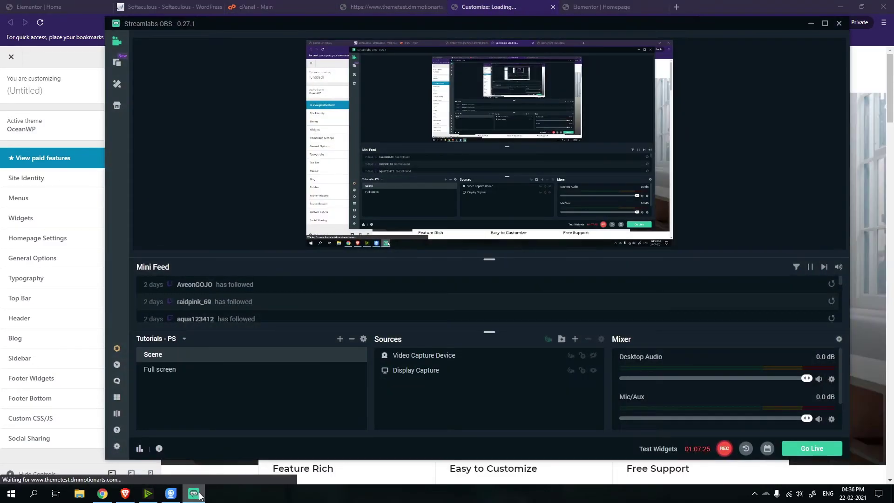
click(198, 496)
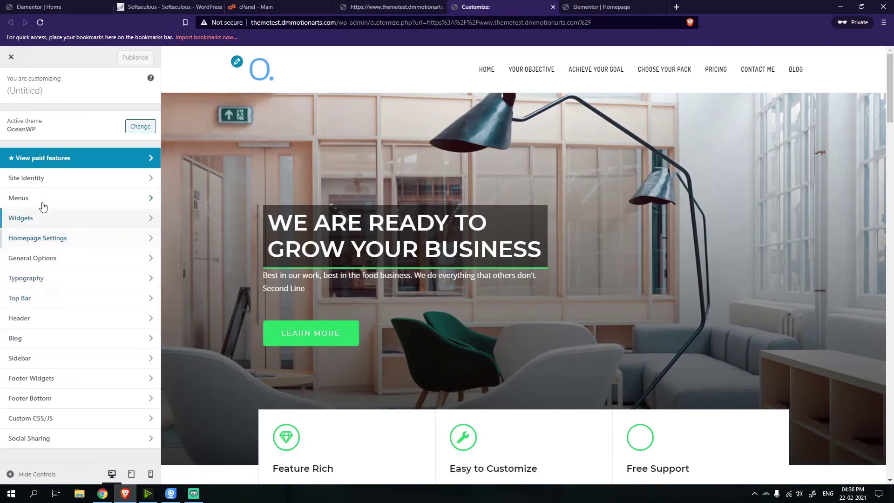
Set the theme's body typography font family to Montserrat in the Customizer and publish the change
click(52, 279)
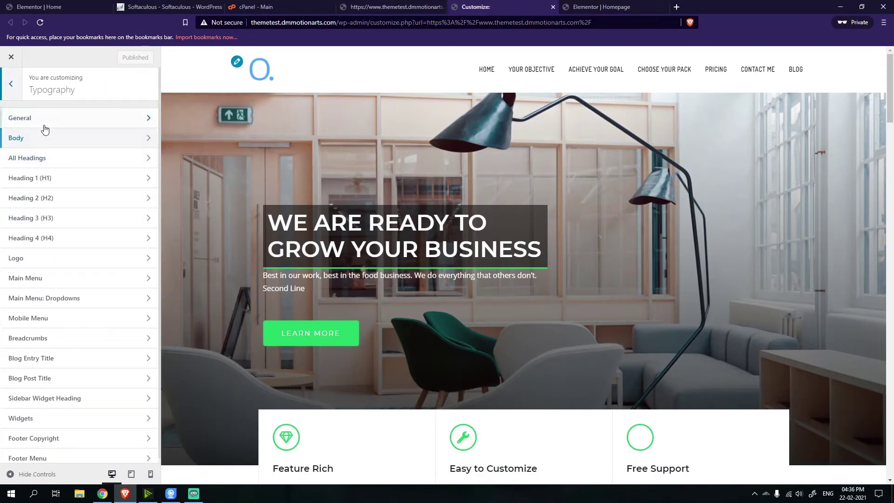
click(46, 127)
click(11, 85)
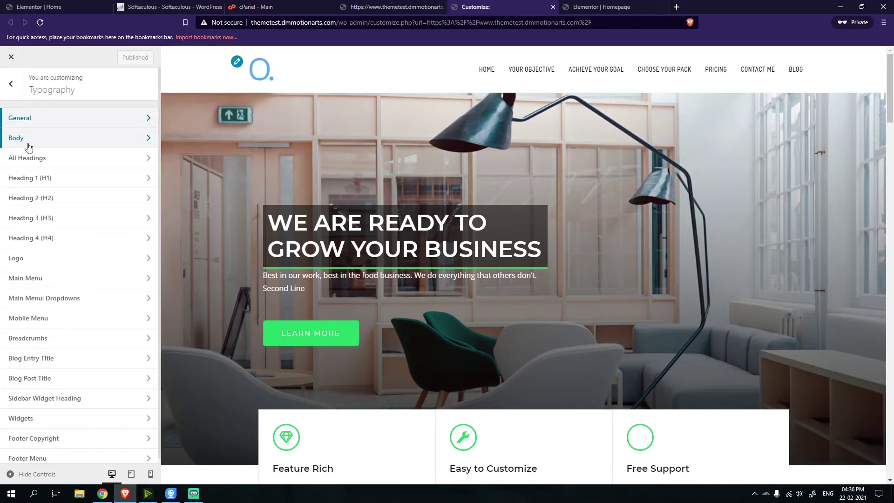
click(21, 144)
click(42, 138)
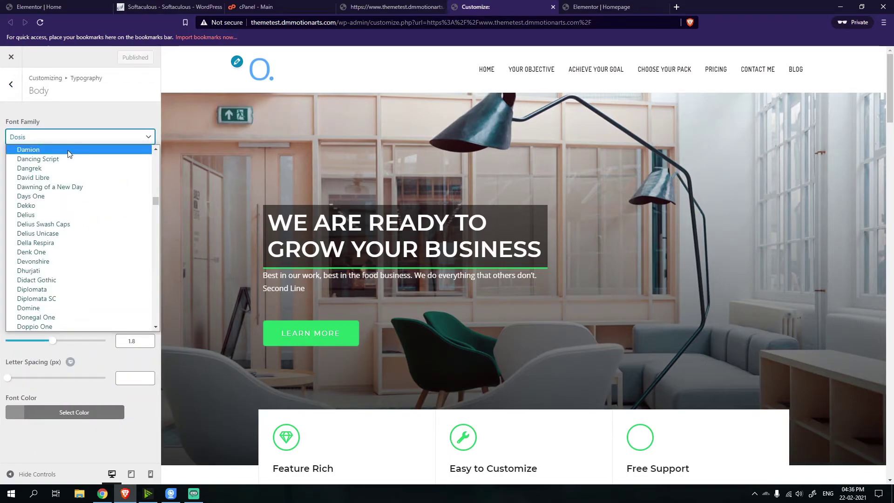
key(m)
key(Down)
key(Down)
key(Down)
key(Down)
key(Down)
key(Down)
key(Down)
key(Down)
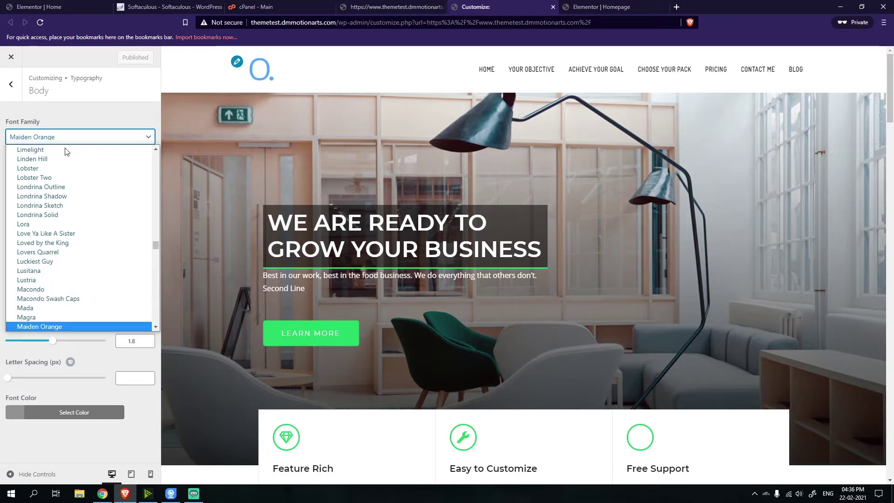
key(m)
key(m)
key(m)
key(m)
key(m)
key(m)
key(m)
key(m)
key(m)
key(m)
key(m)
scroll(70, 313, down, 6)
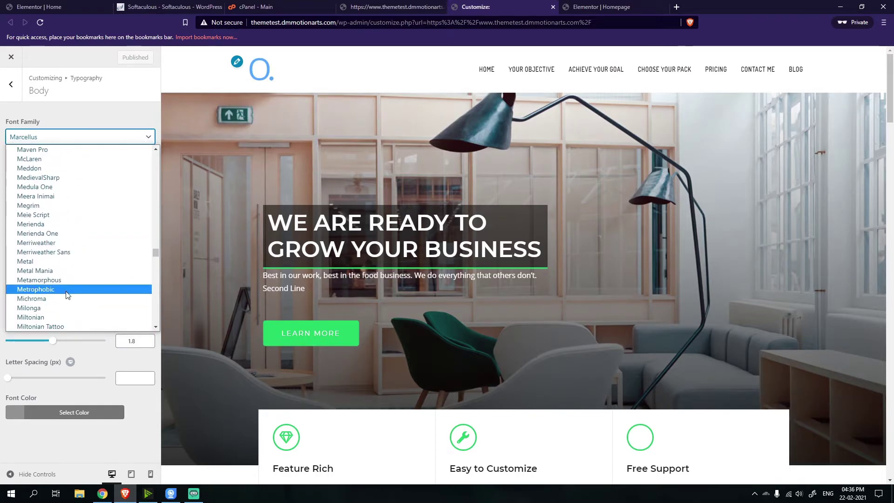
scroll(48, 284, down, 5)
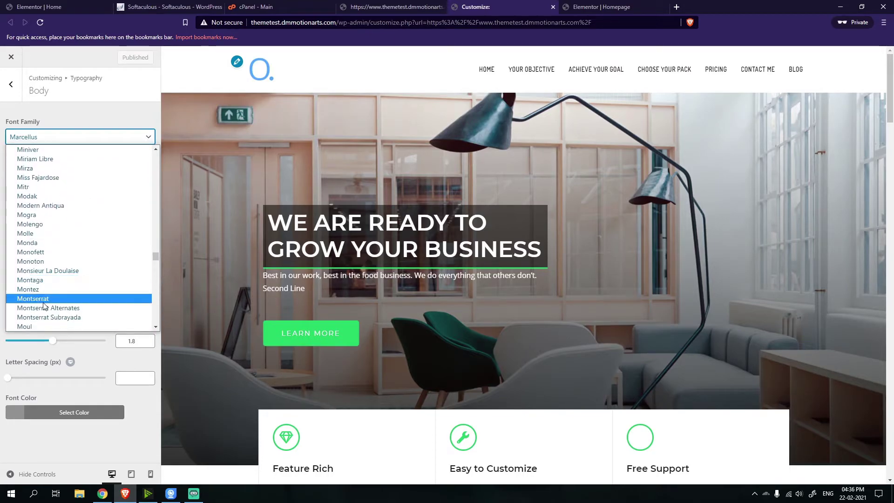
click(44, 300)
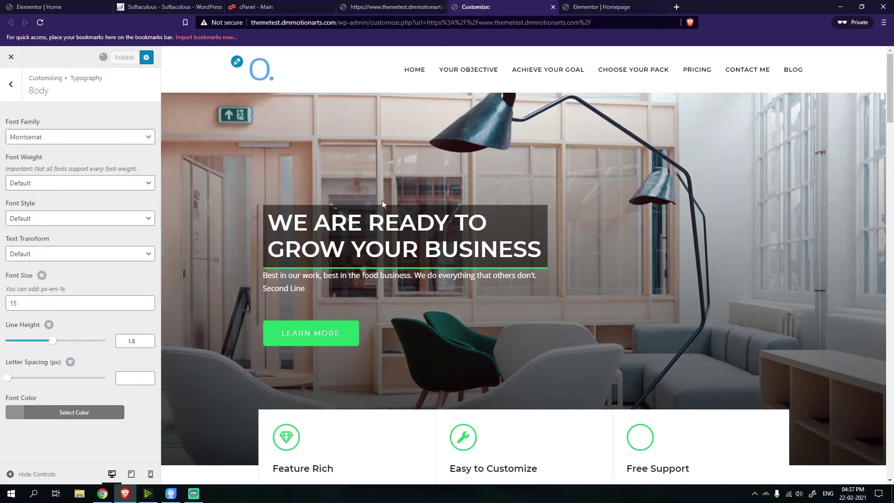
scroll(382, 200, down, 4)
Close the Customizer, return to the Homepage in Elementor, update the page and reload the editor
middle_click(487, 2)
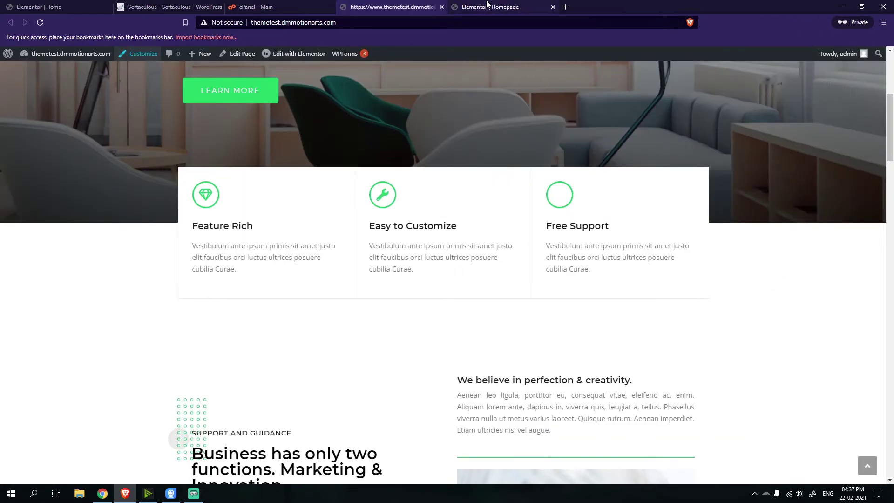
click(487, 5)
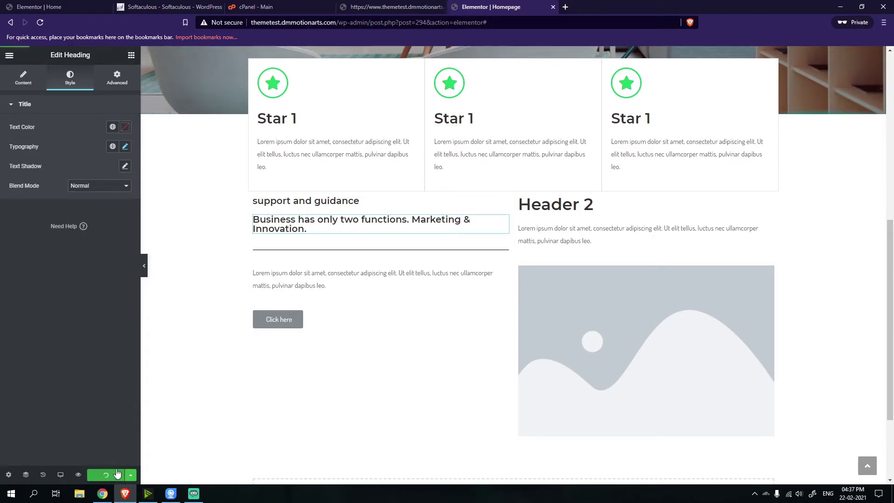
key(ctrl+r)
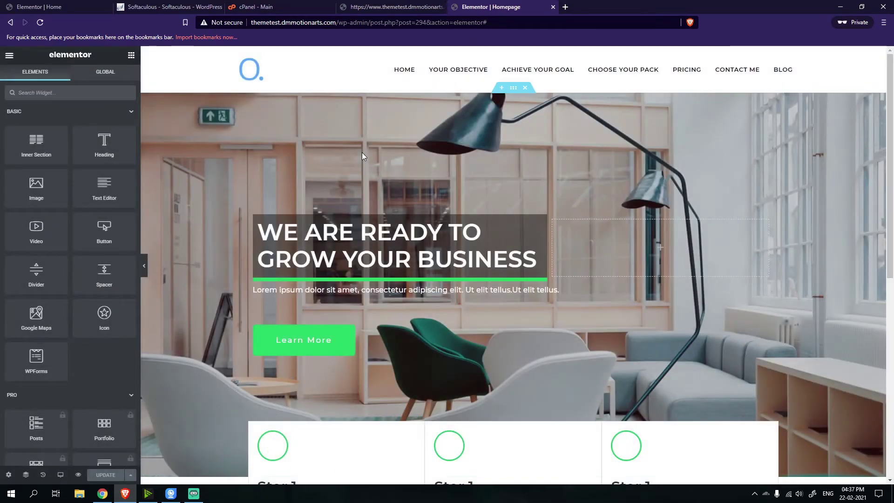
scroll(362, 152, down, 8)
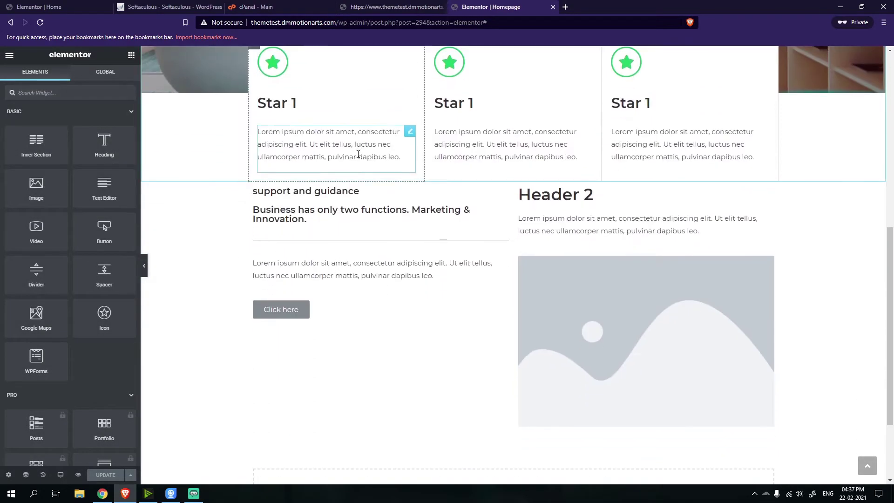
Try to set the font family of the lorem ipsum paragraph under the divider to Montserrat
click(338, 273)
click(70, 77)
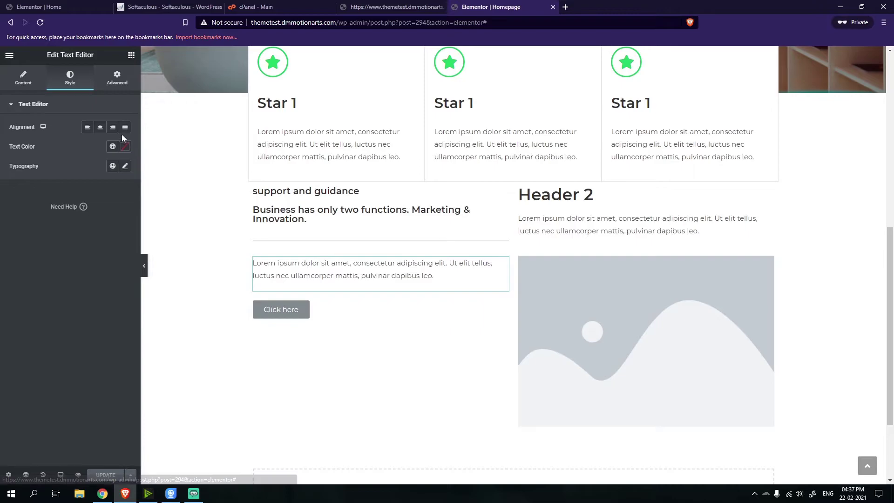
click(125, 166)
click(115, 210)
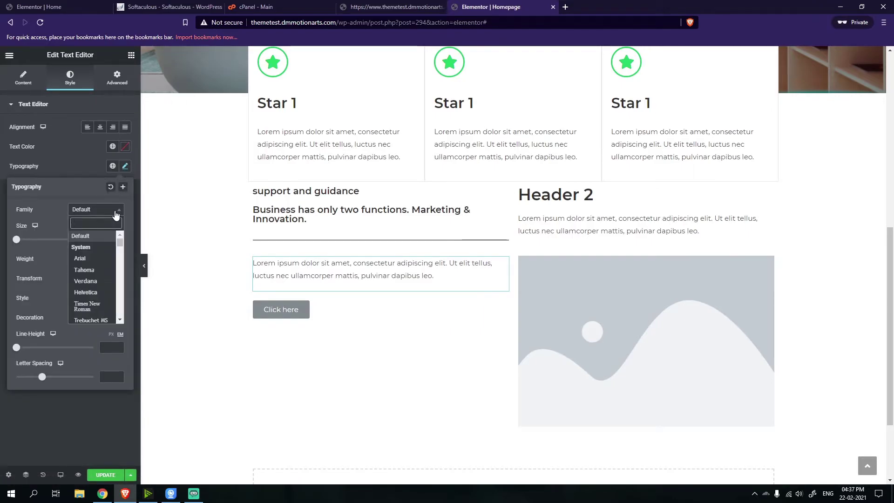
text(mont)
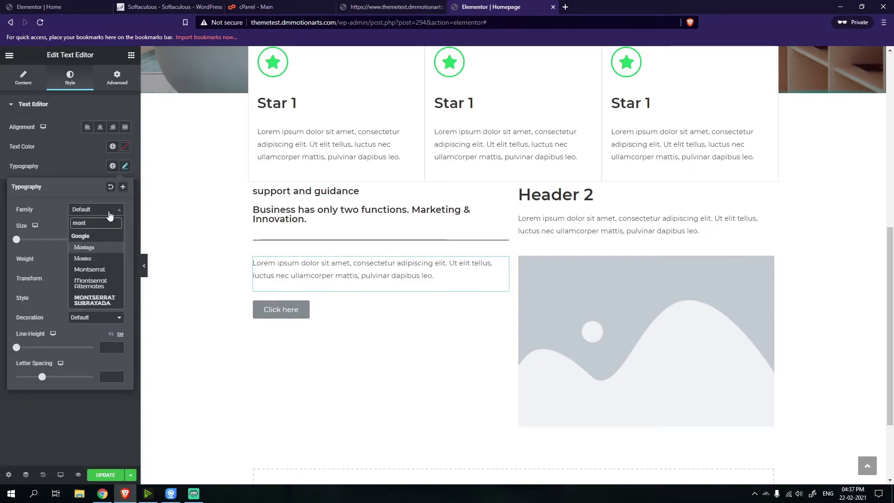
click(97, 269)
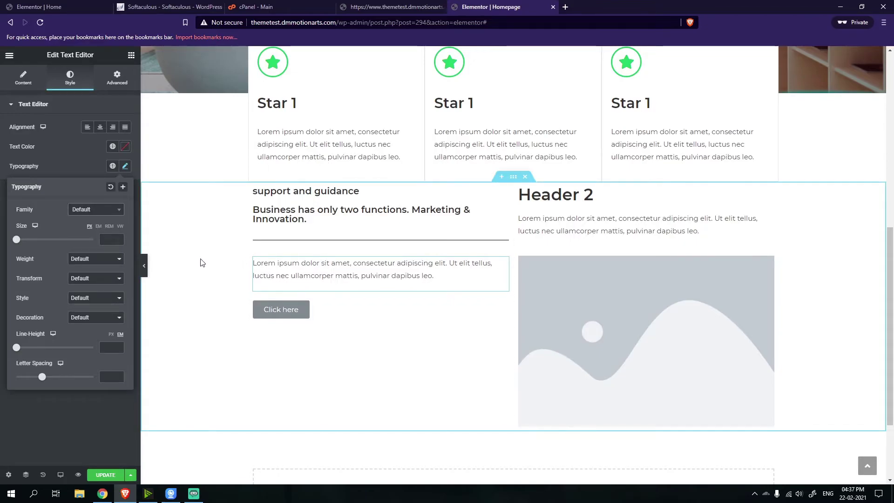
click(85, 425)
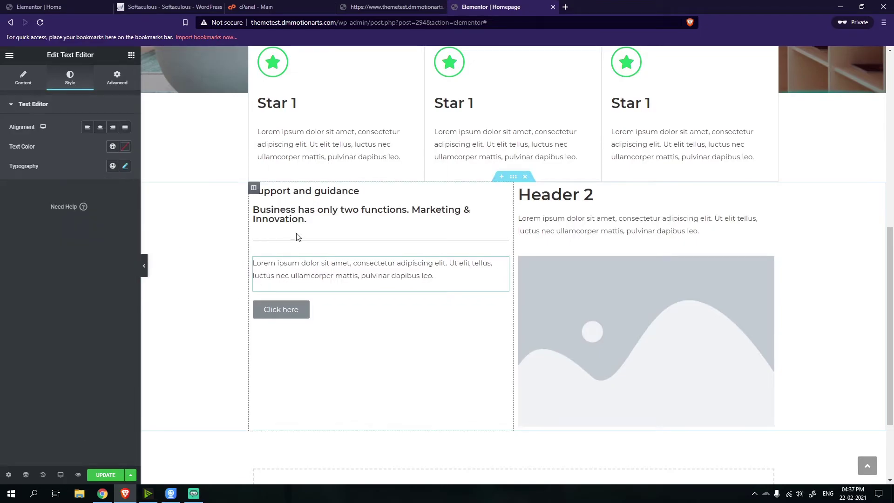
Set the "Business has only two functions" heading's font size to 38 px and compare it with the reference page
click(499, 212)
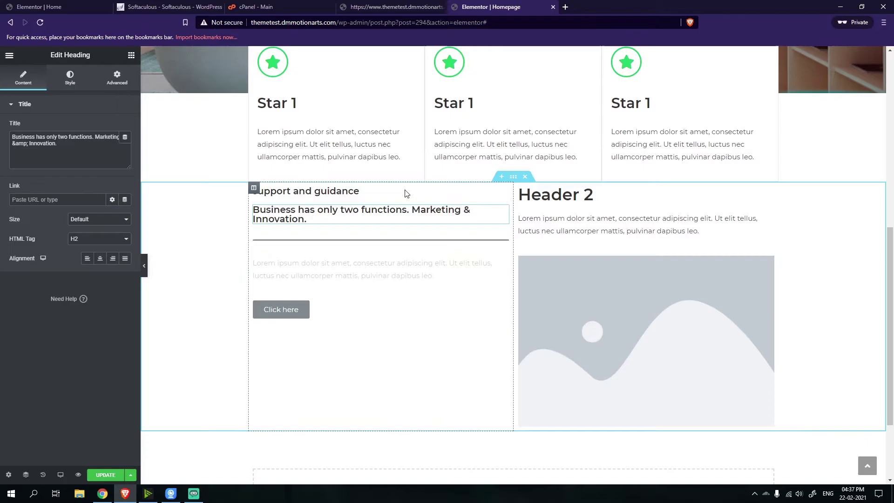
click(70, 78)
click(125, 147)
drag(26, 219, 31, 225)
click(37, 6)
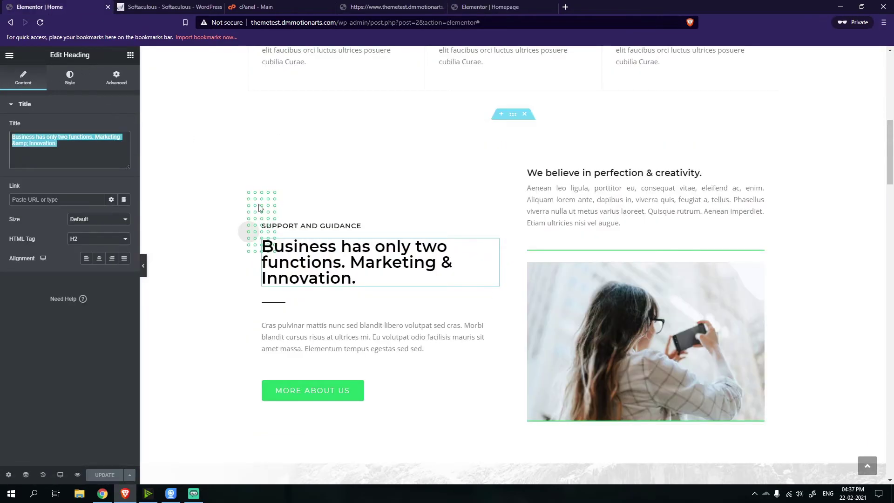
click(489, 7)
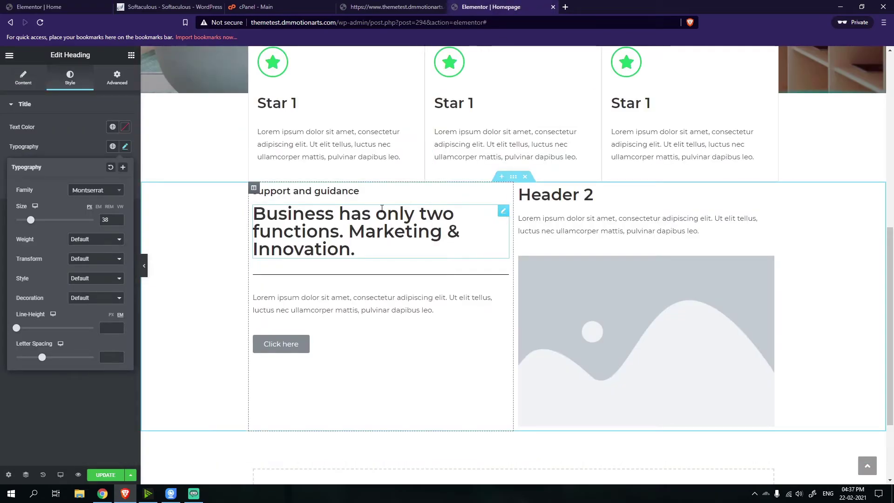
Set the padding of the "support and guidance" column to 50 top, 0 right, 0 bottom and 10 left
click(503, 193)
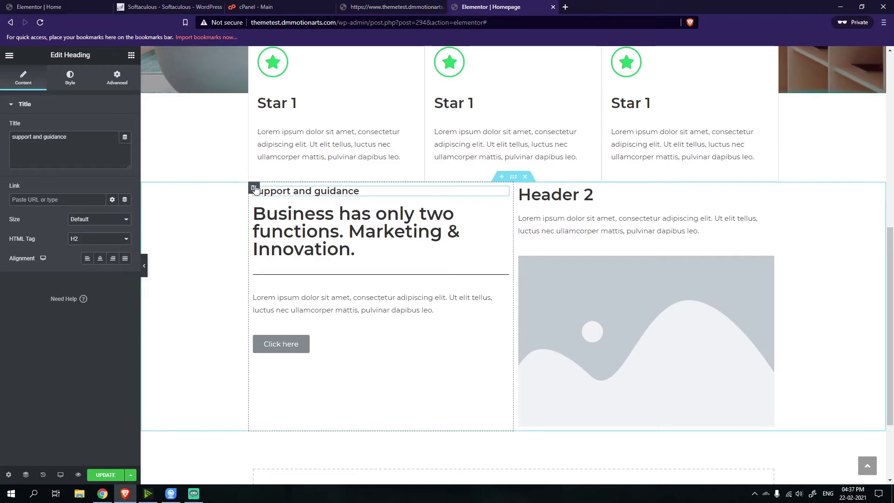
click(253, 188)
click(118, 78)
click(19, 174)
text(0)
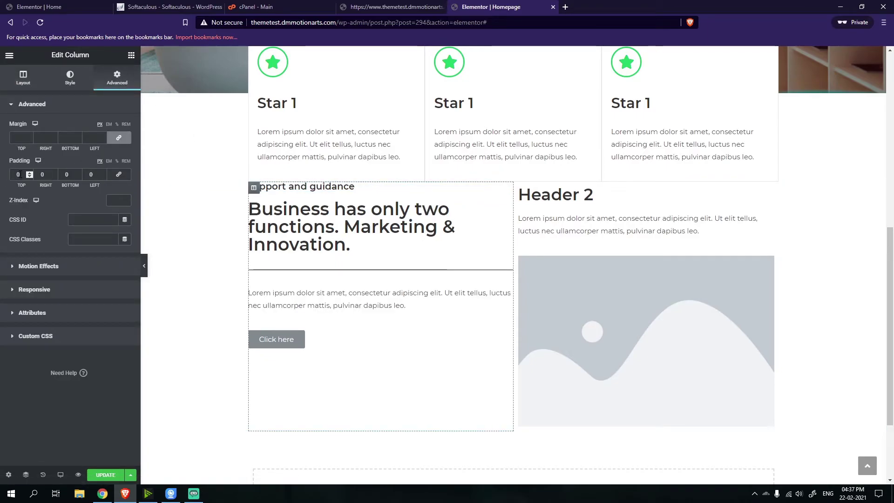
key(BackSpace)
text(50)
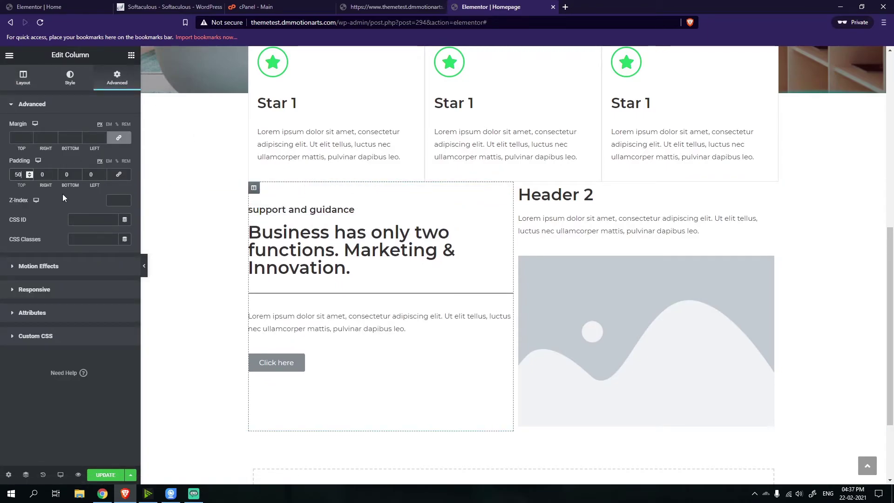
text(10)
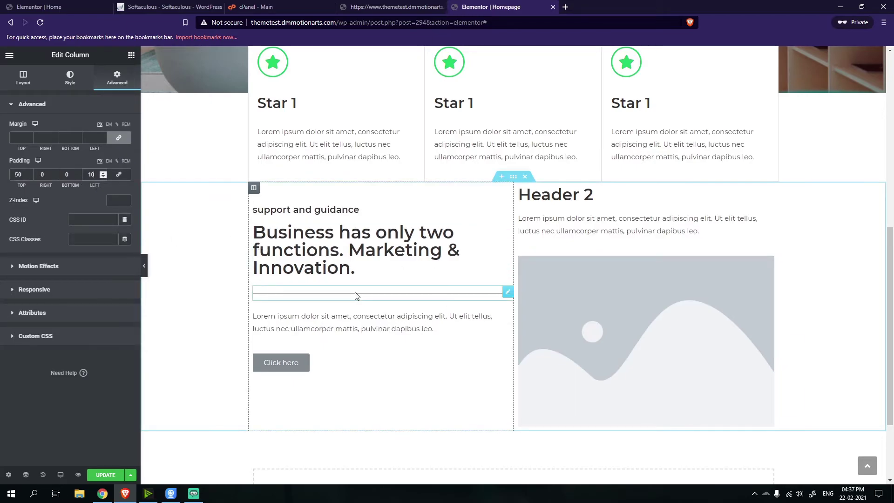
Restyle the divider below the large heading with a much shorter width, Global Green Color and a weight of 4.5
click(335, 293)
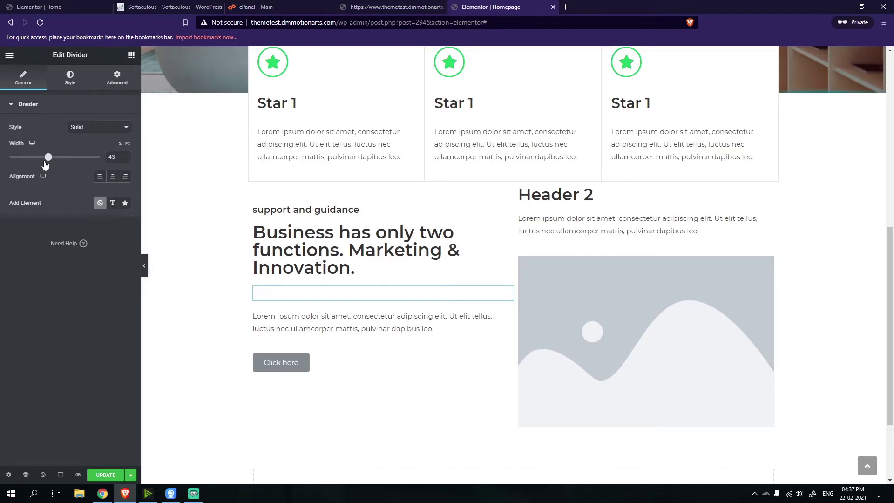
click(71, 79)
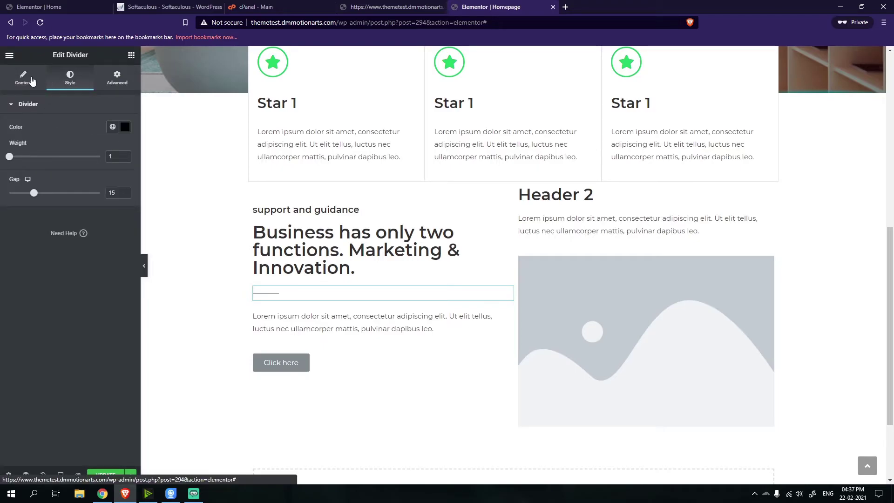
click(112, 127)
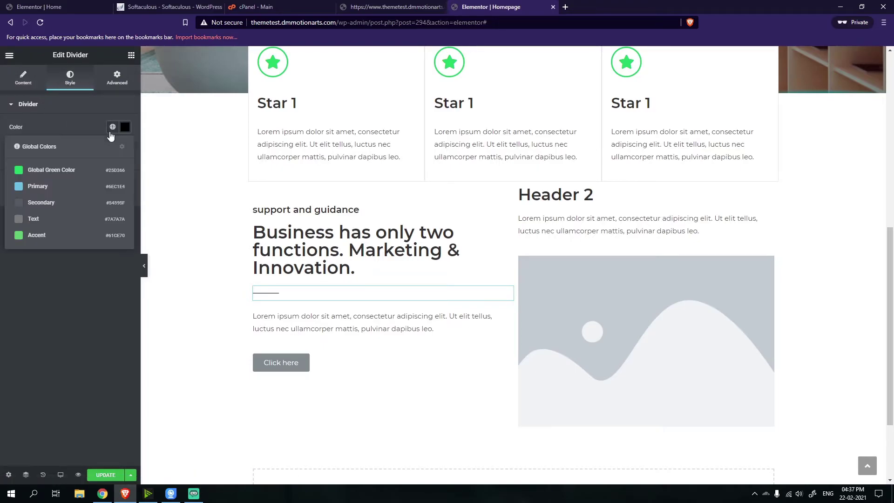
click(51, 169)
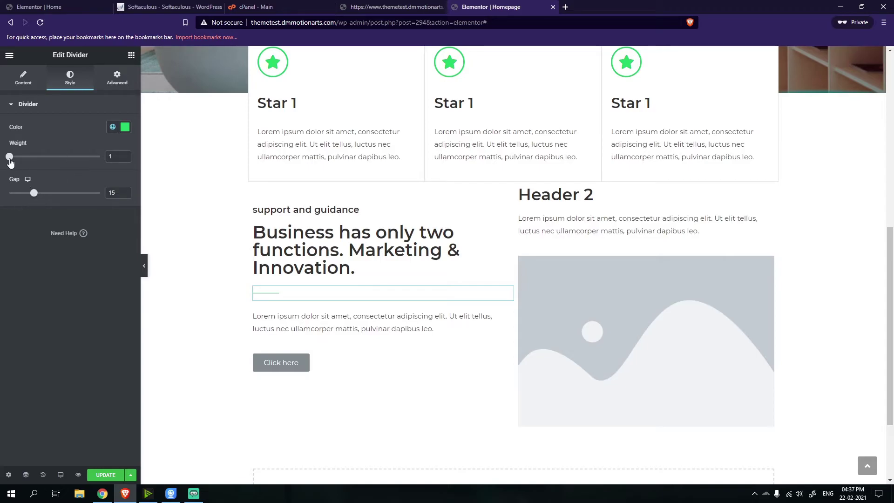
drag(10, 161, 46, 162)
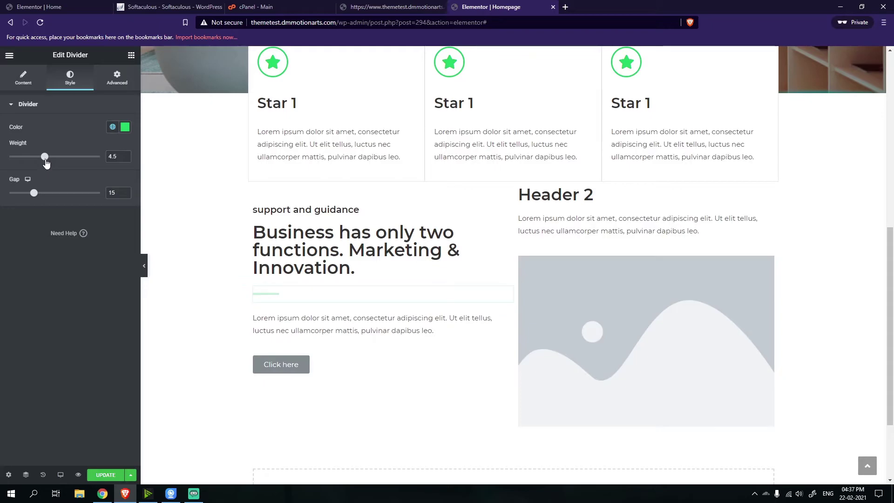
click(146, 270)
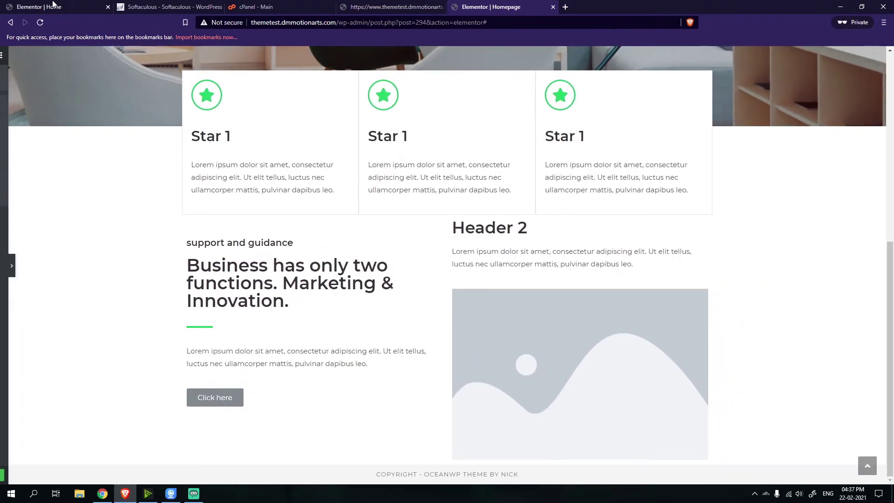
Check the reference section and give the "support and guidance" column the background image detail2.png from the media library
click(54, 5)
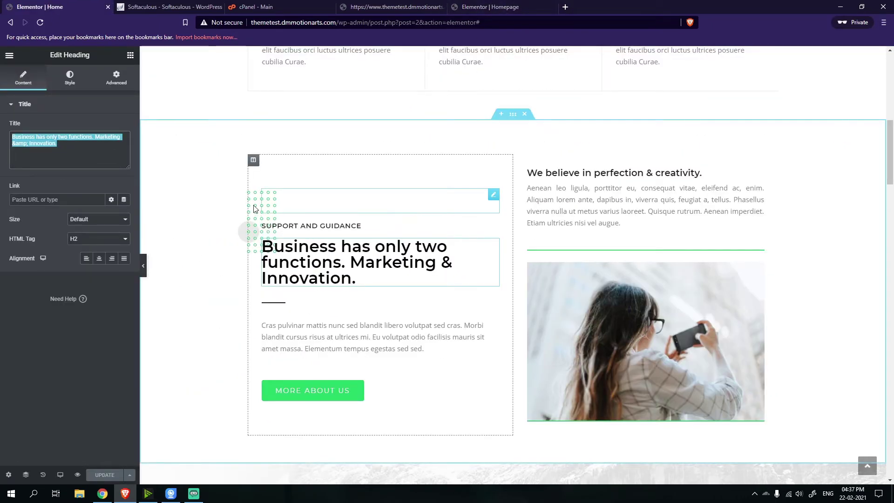
click(489, 5)
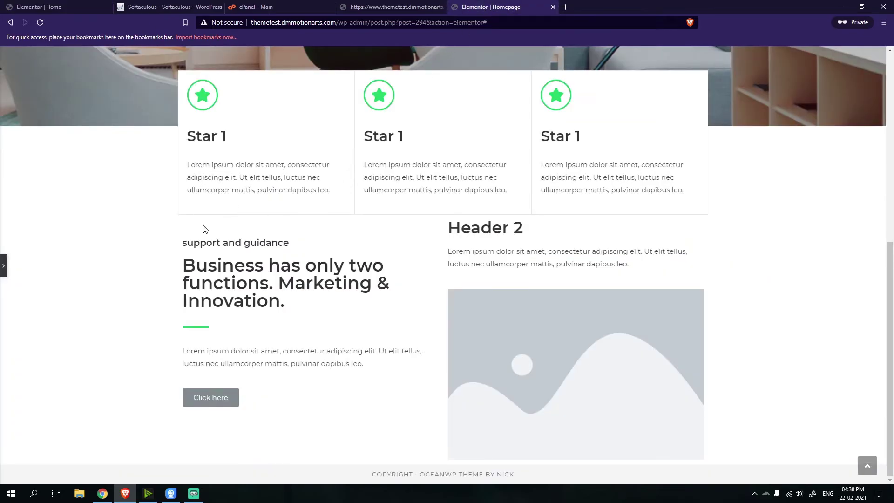
click(2, 265)
click(254, 188)
click(117, 76)
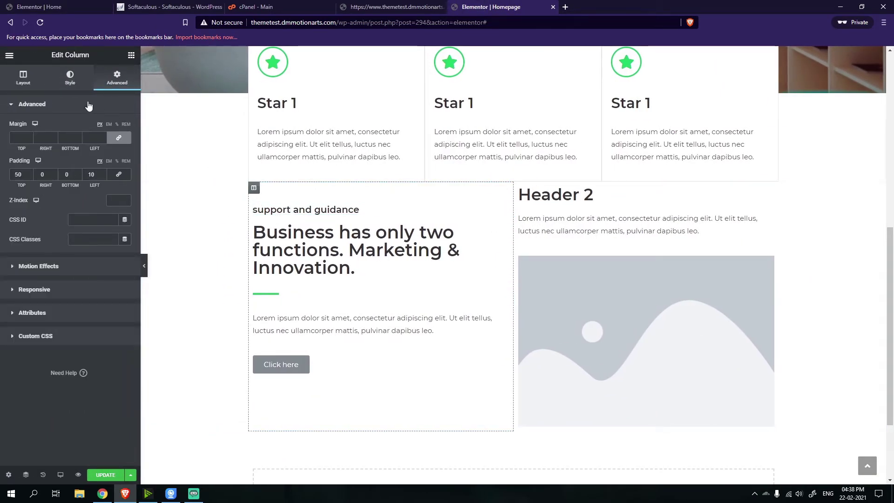
click(70, 77)
click(100, 146)
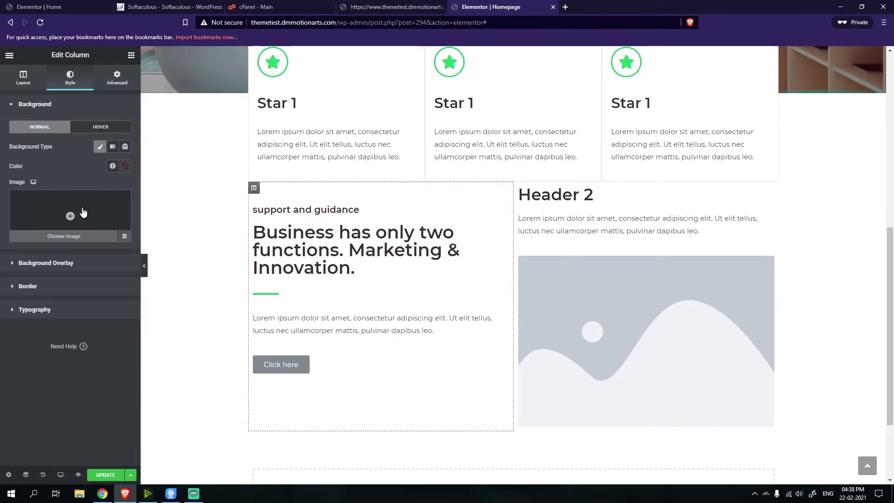
click(83, 213)
scroll(378, 320, down, 1)
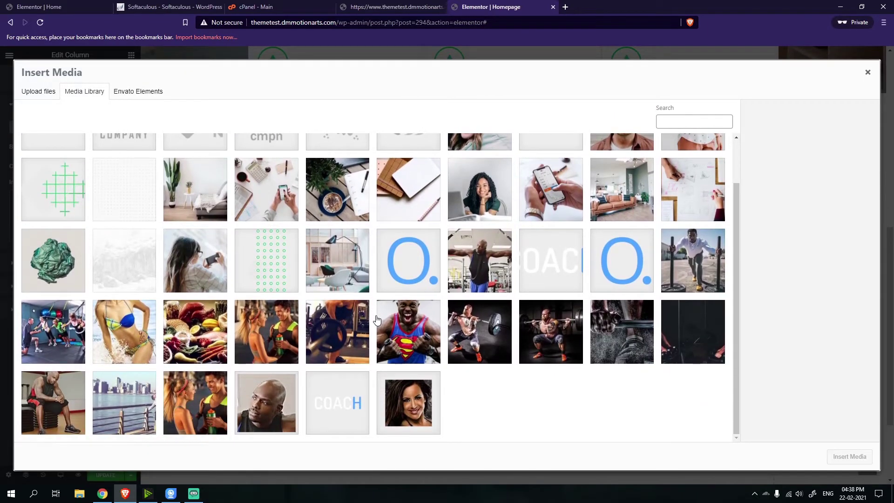
click(266, 261)
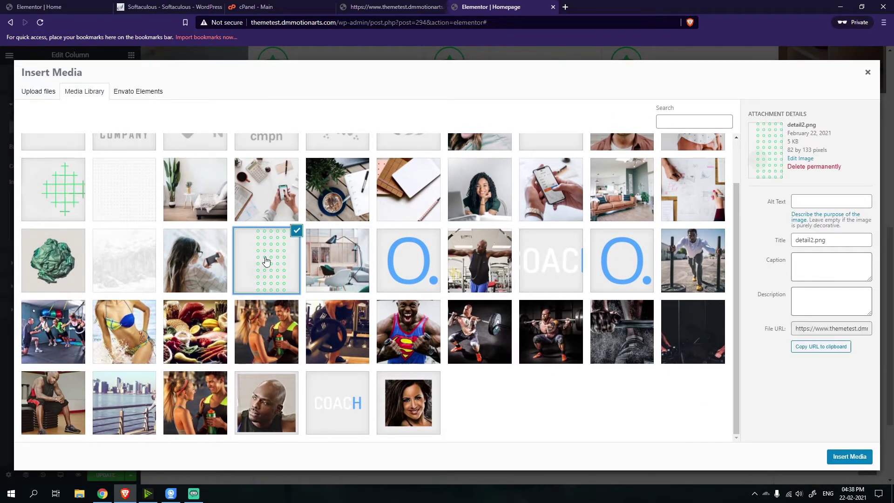
click(850, 457)
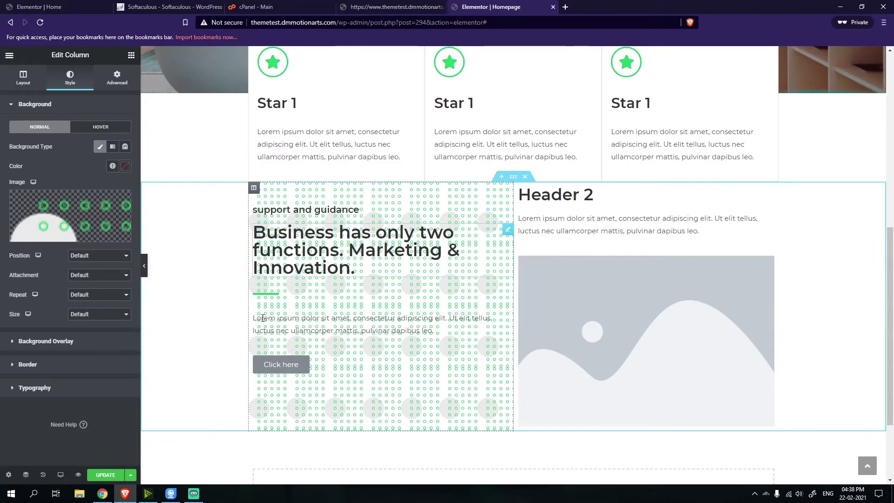
Set the column's background image to No-repeat and its position to Top Left
click(89, 295)
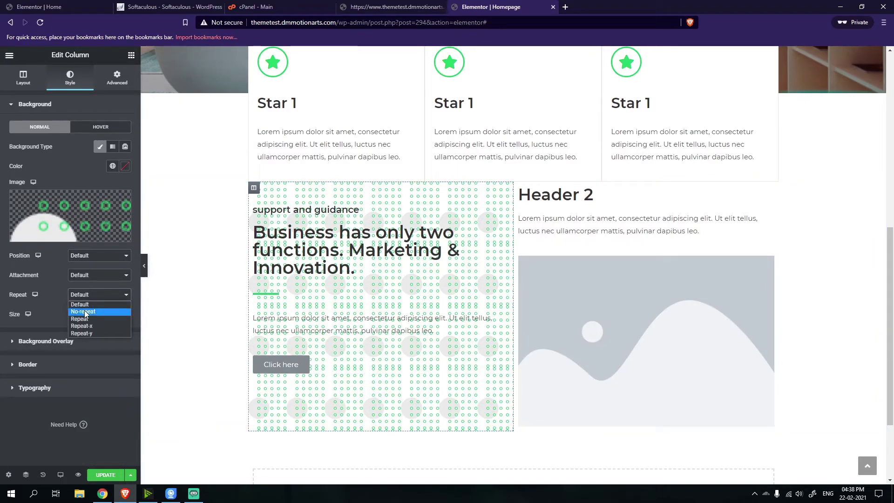
click(84, 312)
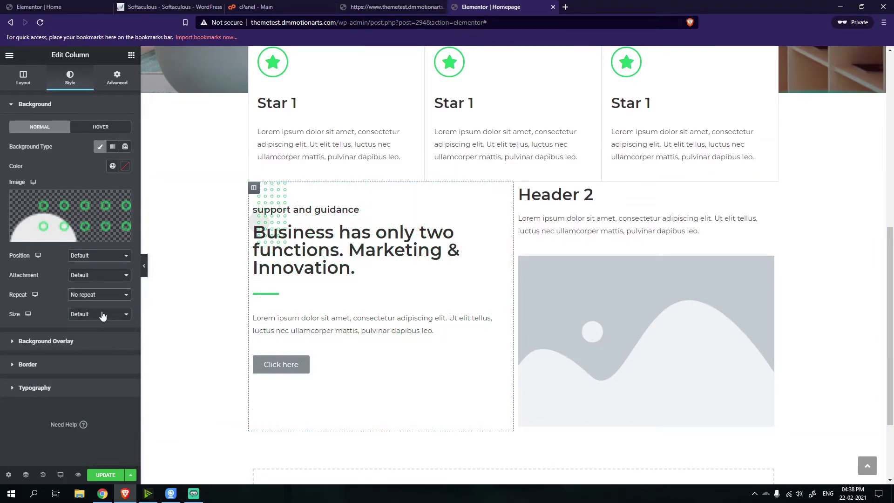
click(95, 257)
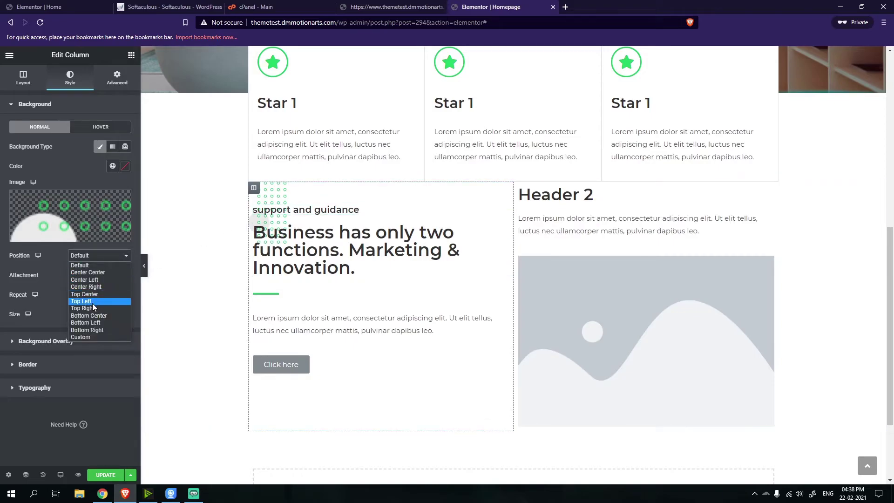
click(93, 302)
Try the Top Right position for the column's background image, return it to Top Left and preview the page
click(93, 256)
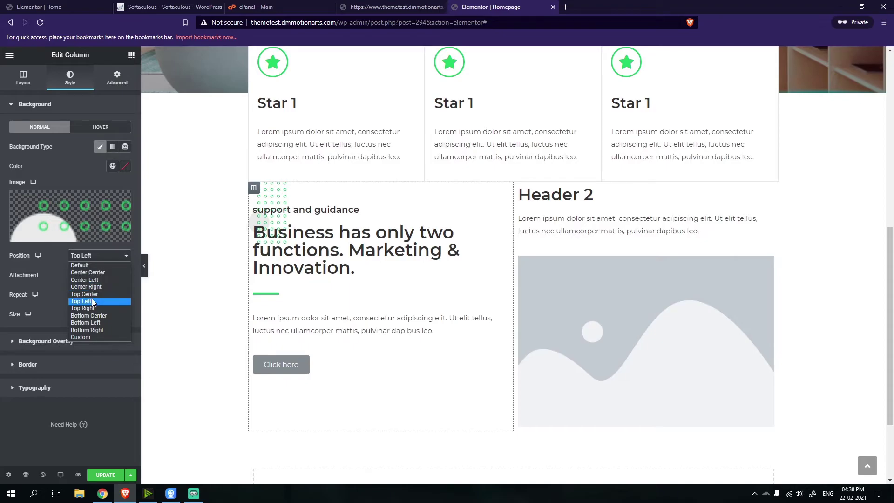
click(117, 308)
click(146, 268)
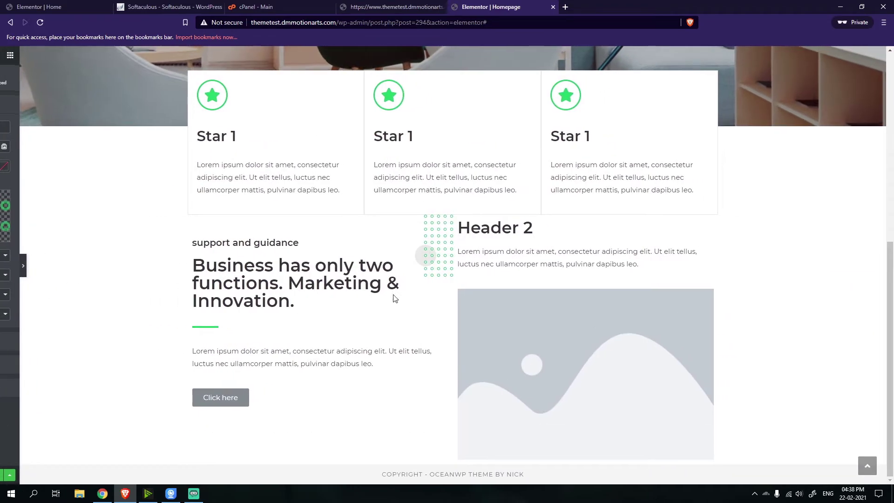
click(3, 268)
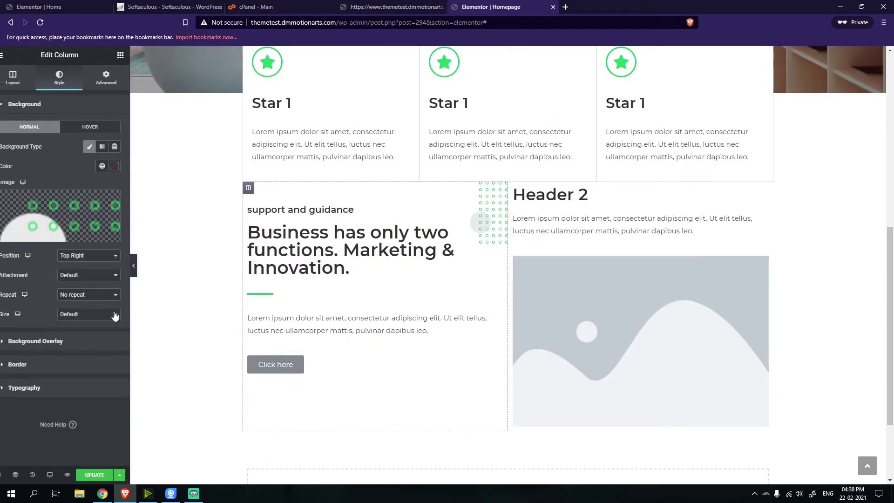
click(104, 259)
click(102, 301)
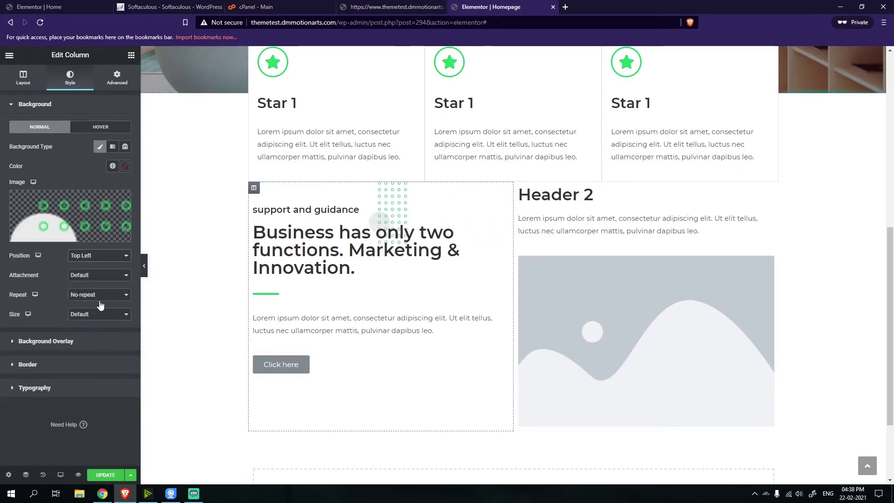
click(144, 265)
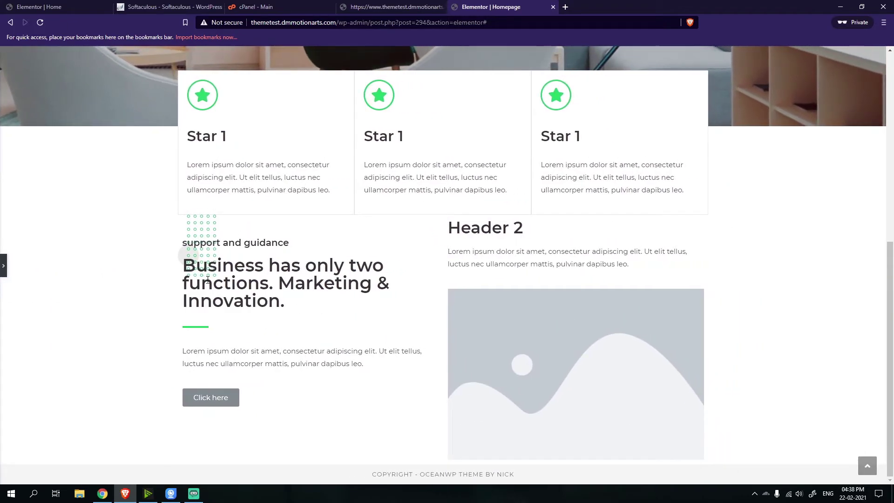
Try a top padding of 20 on the "support and guidance" section, preview it and undo the padding
click(3, 268)
click(514, 178)
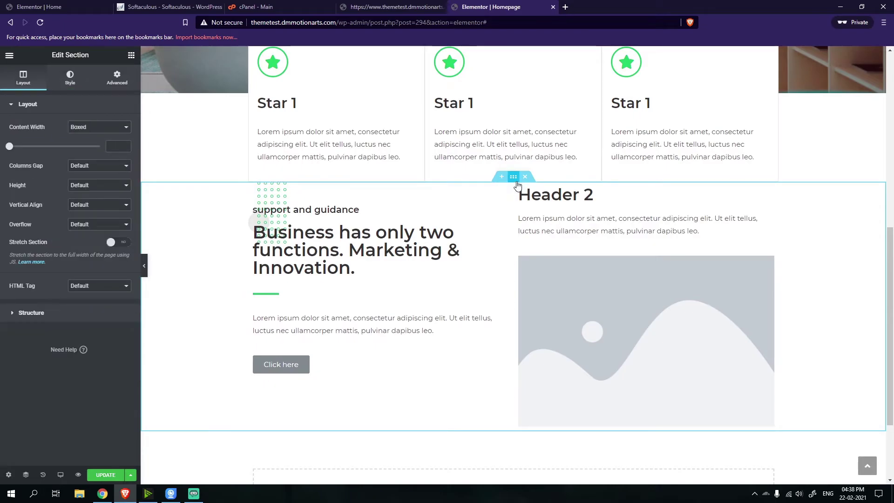
click(117, 77)
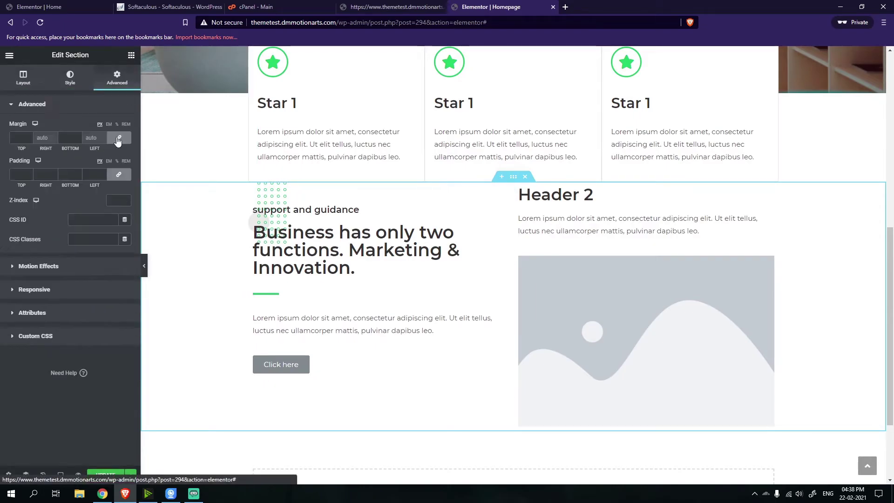
double_click(16, 174)
text(20)
click(146, 264)
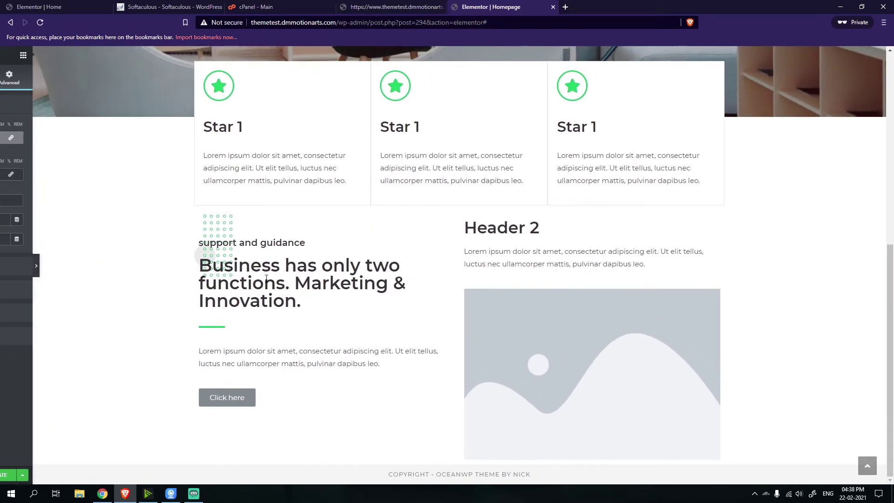
click(2, 264)
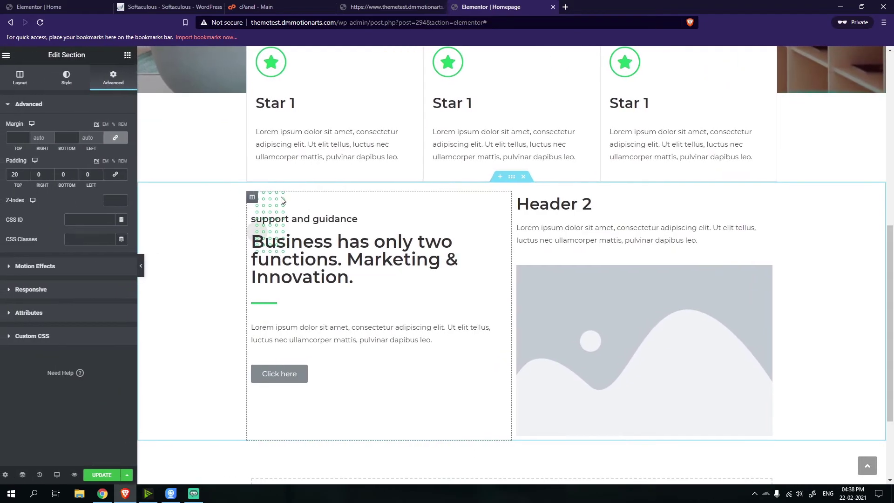
key(ctrl+z)
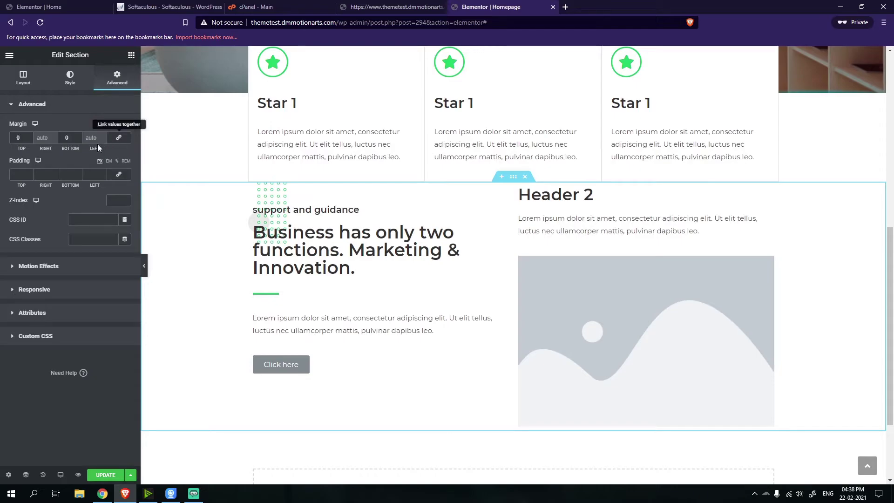
Set the "support and guidance" section's top margin to 50, keeping the bottom margin at 0, and preview the page
text(50)
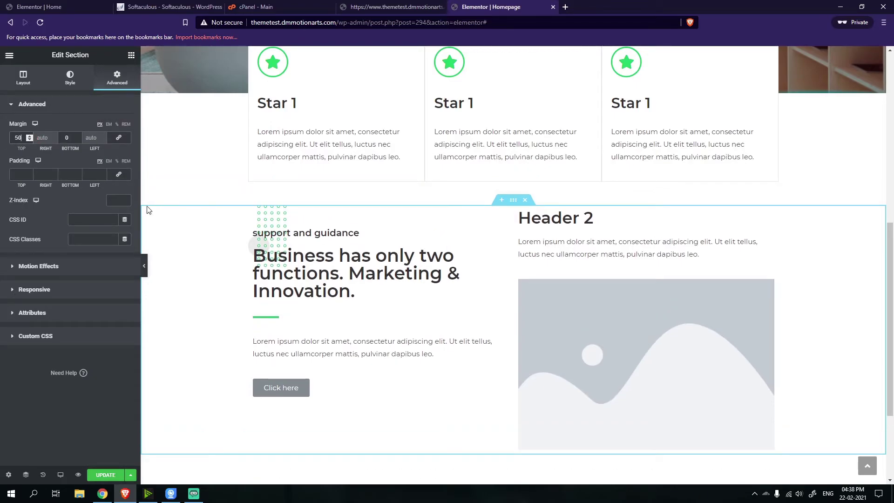
click(145, 265)
scroll(251, 216, up, 2)
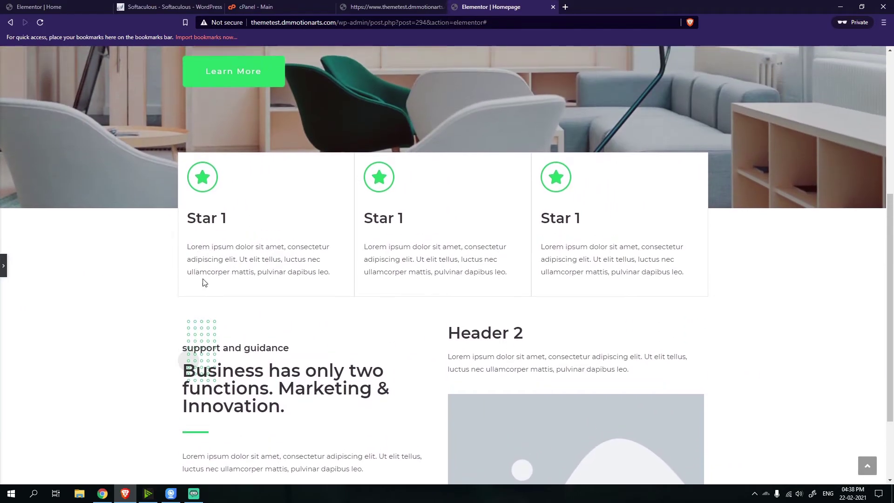
scroll(209, 315, down, 3)
click(3, 265)
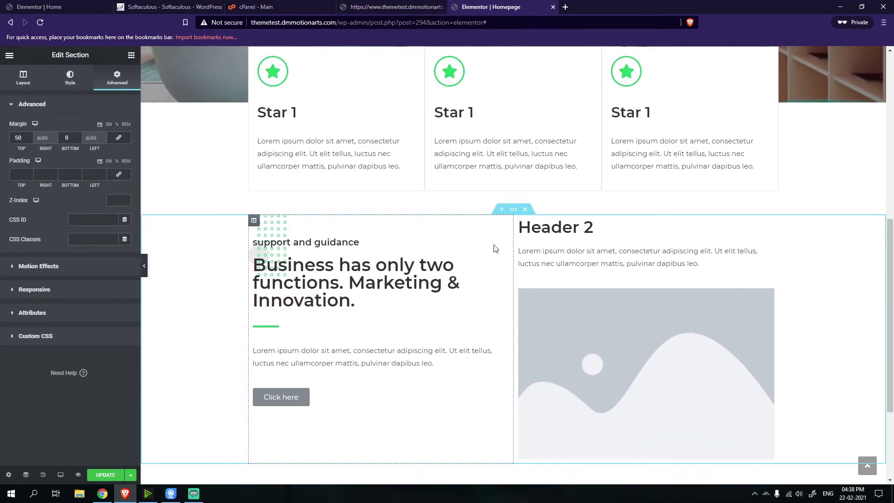
Copy "We believe in perfection & creativity." from the reference section and use it to replace the "Header 2" heading text
click(170, 7)
click(80, 9)
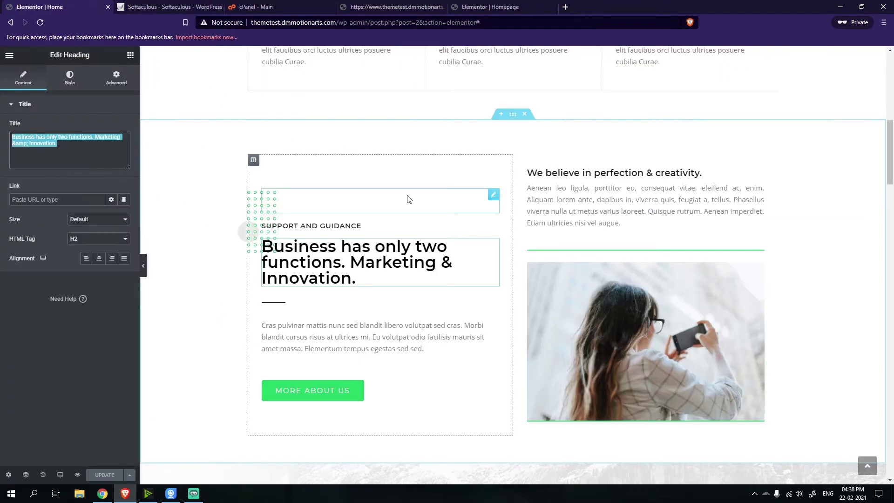
click(531, 173)
triple_click(103, 148)
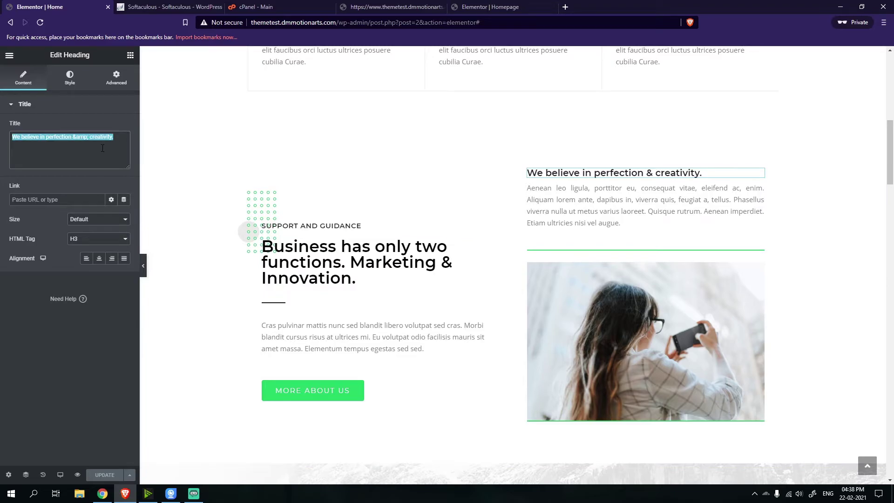
click(489, 7)
click(558, 227)
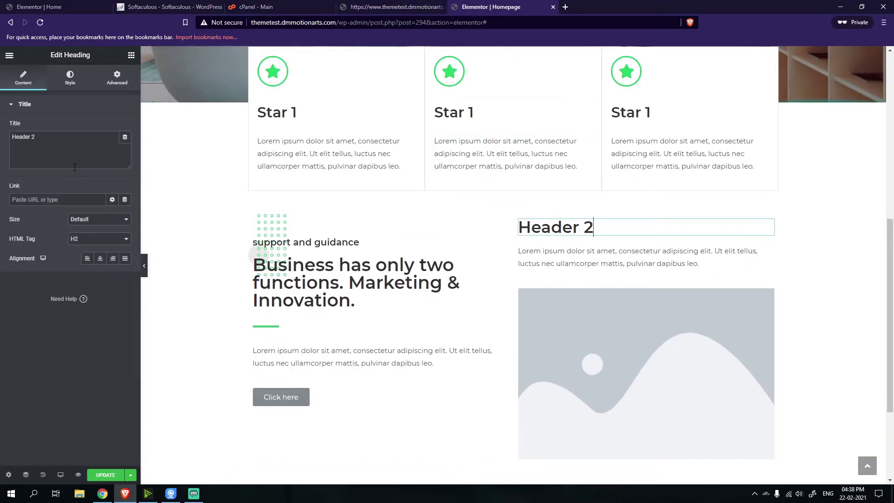
Reduce the font size of the "We believe in perfection & creativity." heading to 19 px
click(70, 77)
click(125, 147)
drag(35, 218, 29, 218)
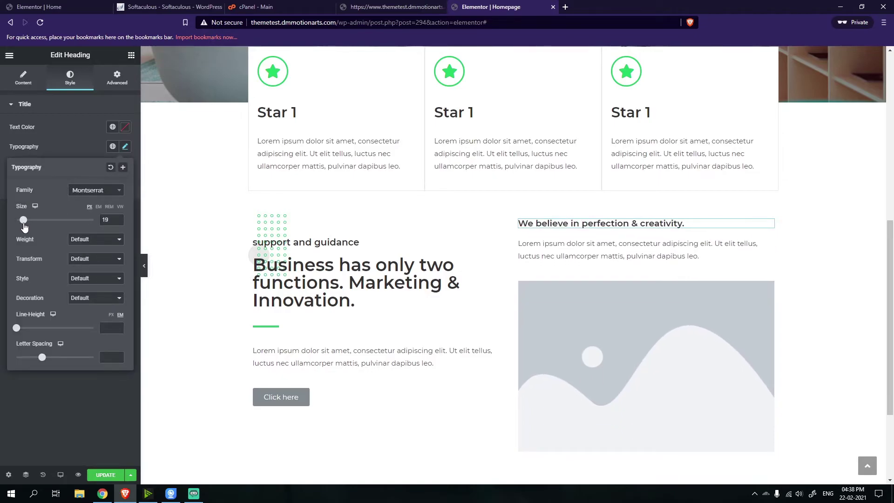
Check the reference section's picture and replace the placeholder image with image-from-rawpixel-id-545815-jpeg.jpg from the media library
click(564, 337)
click(72, 165)
click(79, 7)
click(472, 6)
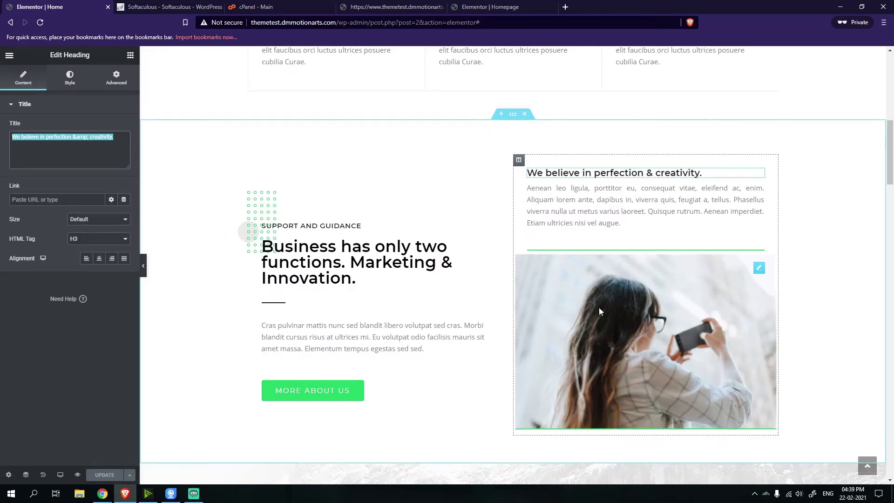
scroll(236, 254, down, 1)
click(195, 260)
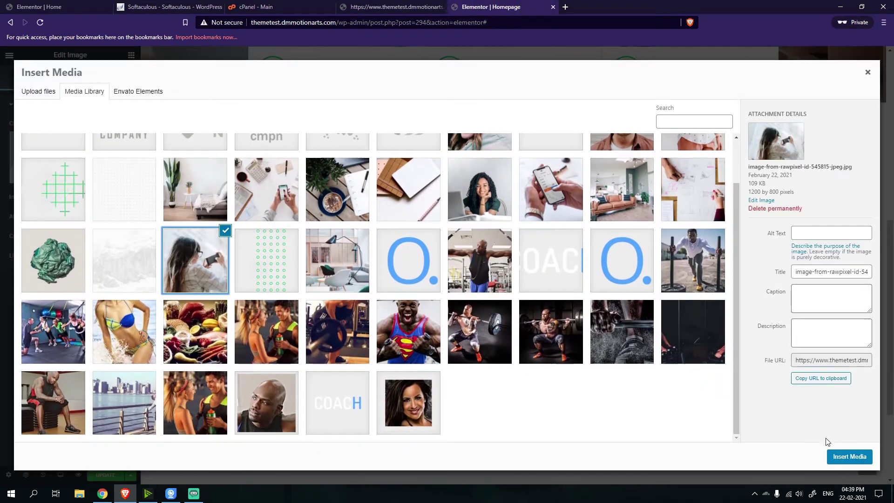
click(849, 456)
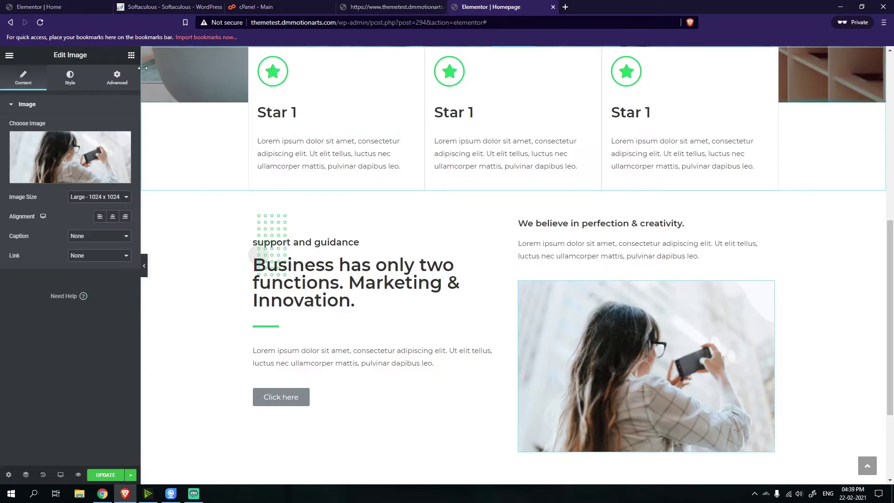
Copy the short green divider, paste it below the second column's paragraph and make it full width at 100%
click(131, 54)
drag(36, 272, 640, 279)
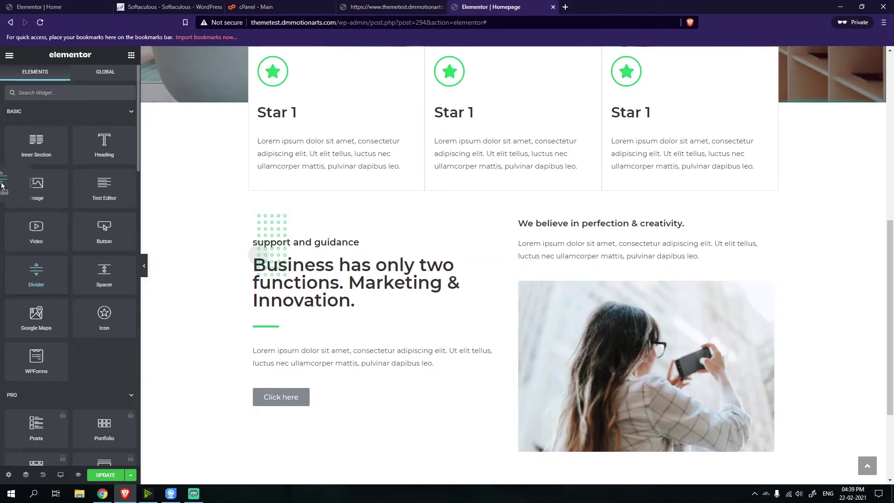
click(273, 326)
right_click(273, 326)
click(301, 365)
right_click(544, 246)
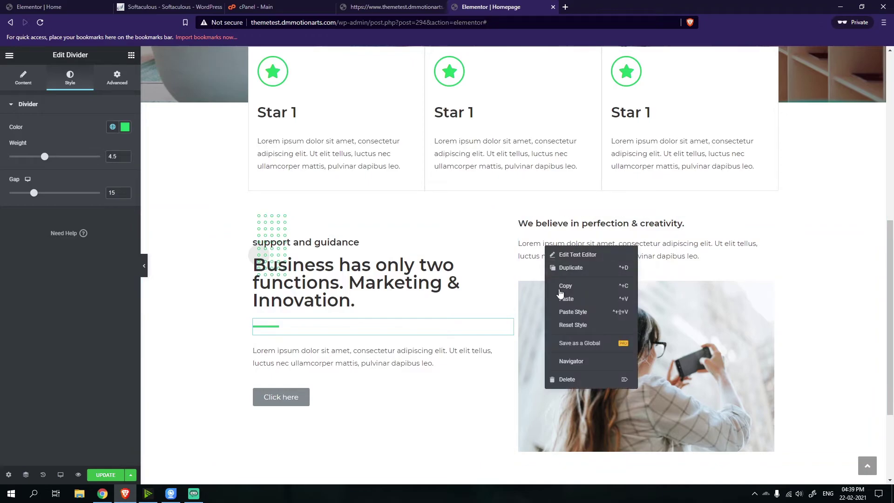
click(564, 305)
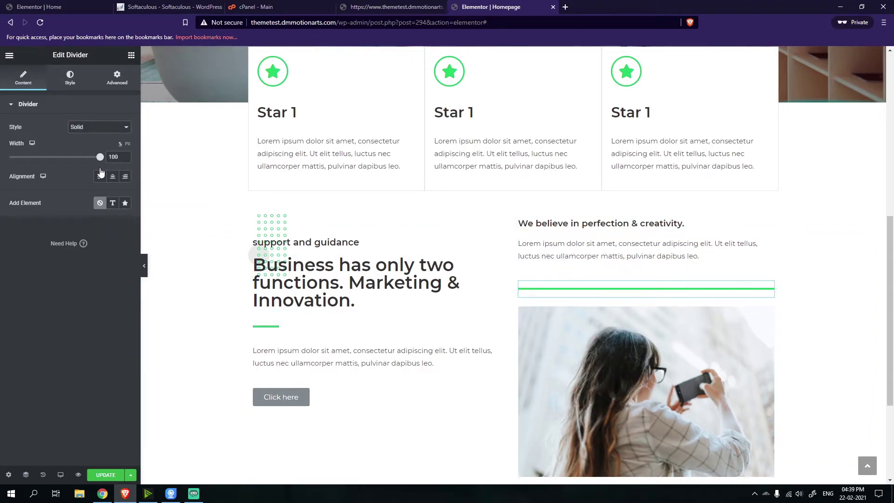
Set the gap of the divider above the image to 2 and its weight to 2.5
click(70, 79)
drag(36, 192, 10, 192)
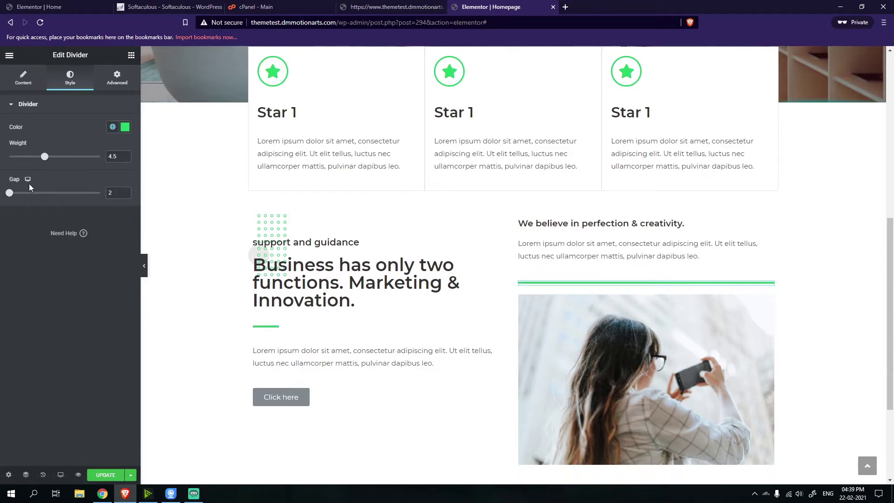
drag(45, 159, 24, 157)
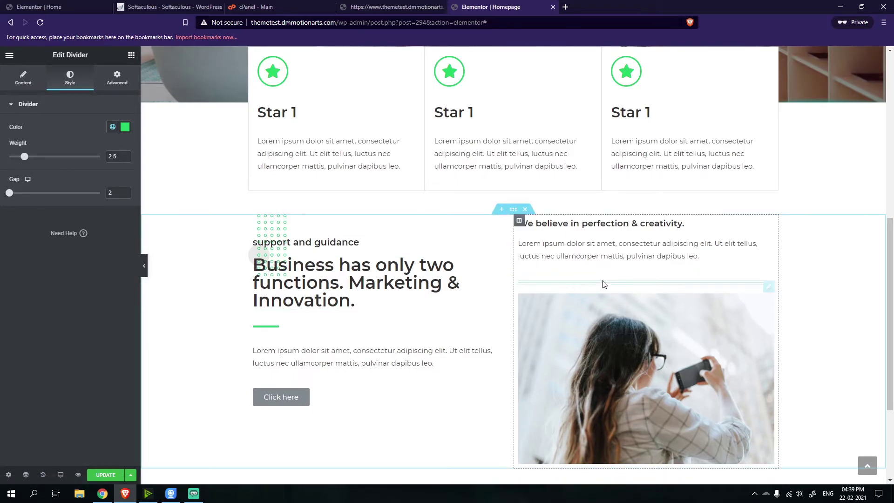
Preview the page against the reference section and give the second column's paragraph a light gray text color, #B6B6B6
click(613, 268)
key(ctrl+p)
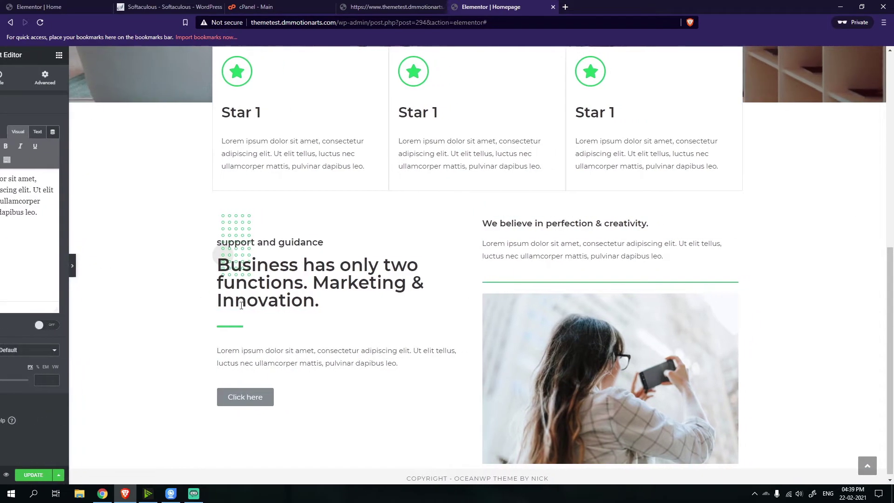
scroll(466, 275, up, 3)
click(65, 7)
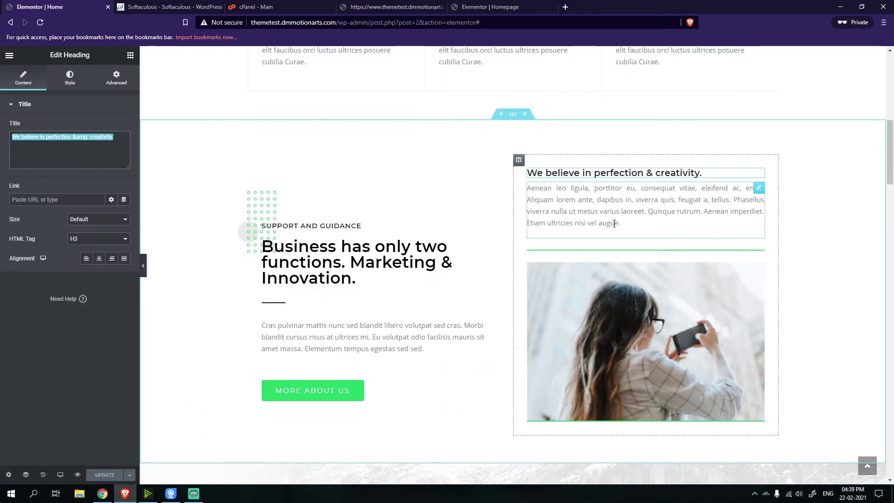
click(485, 7)
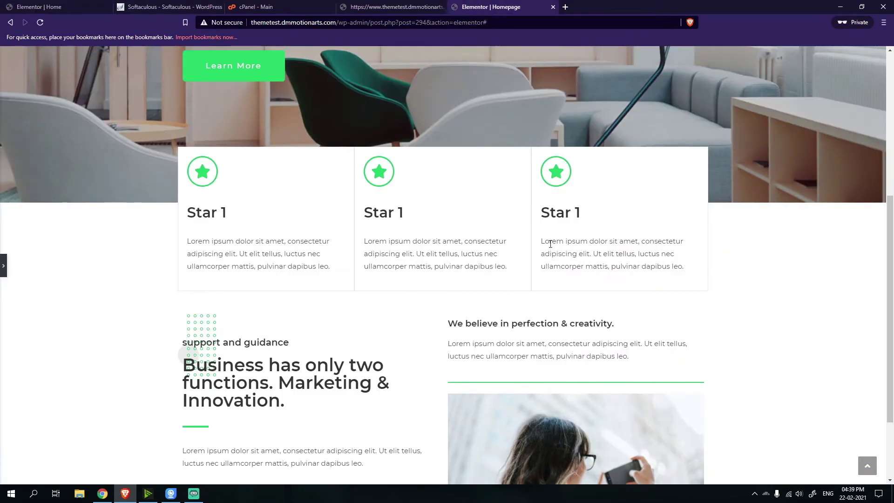
click(3, 264)
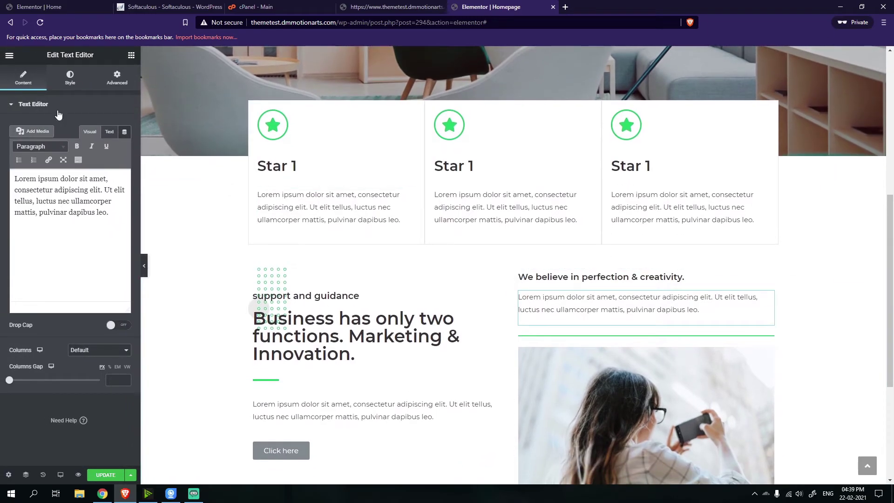
click(70, 77)
click(125, 146)
drag(21, 200, 1, 202)
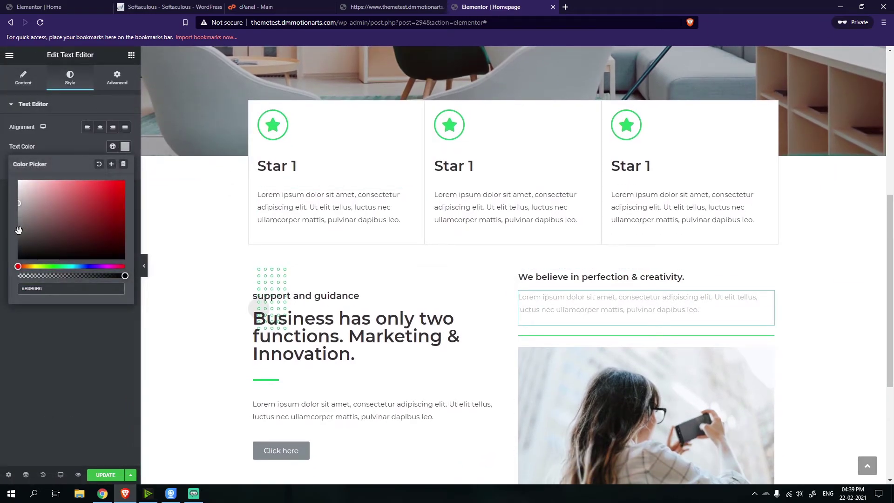
click(571, 297)
Set the widgets space of the column containing the image to 0 px
click(514, 275)
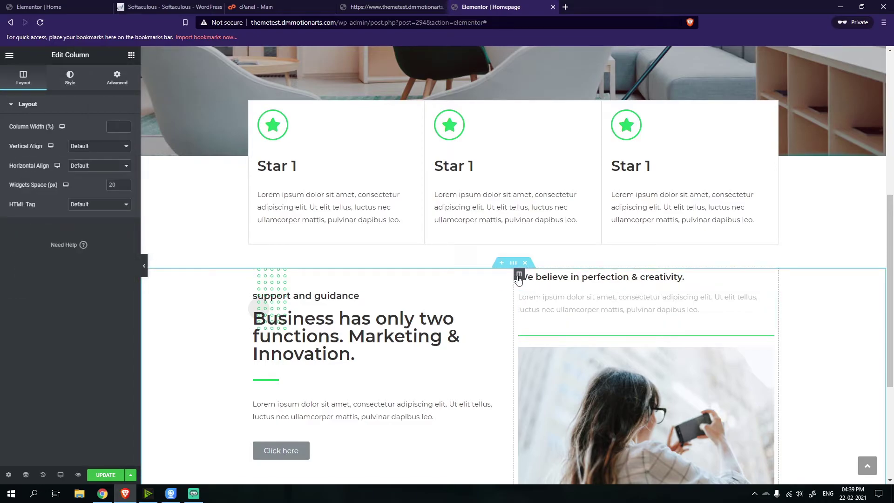
click(112, 187)
text(0)
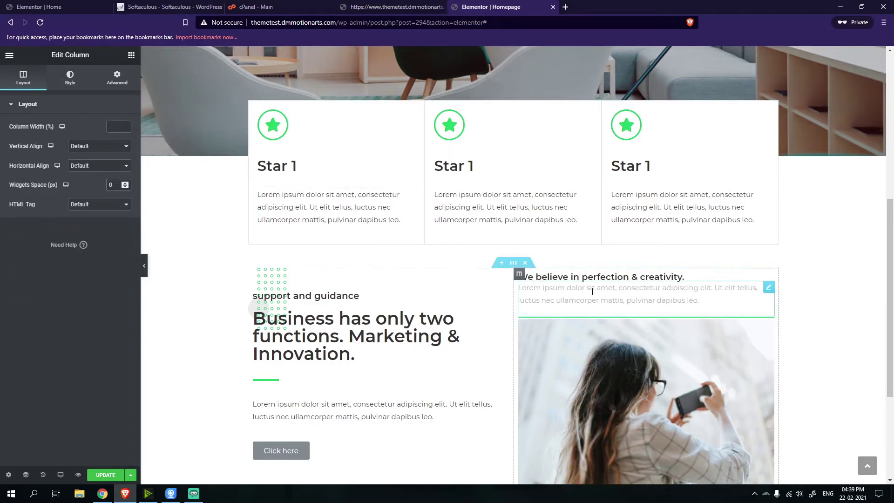
scroll(559, 261, down, 2)
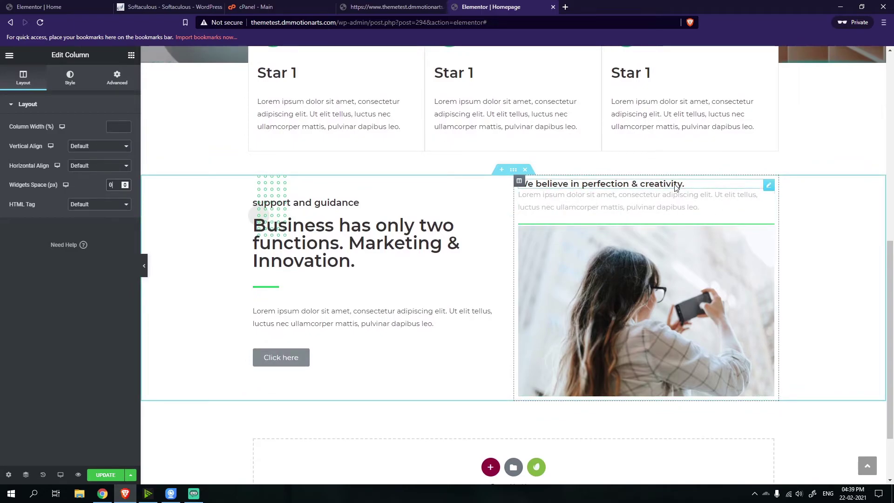
Set the padding of the column containing the image to 0 on all sides
click(116, 77)
click(18, 174)
text(0)
click(29, 173)
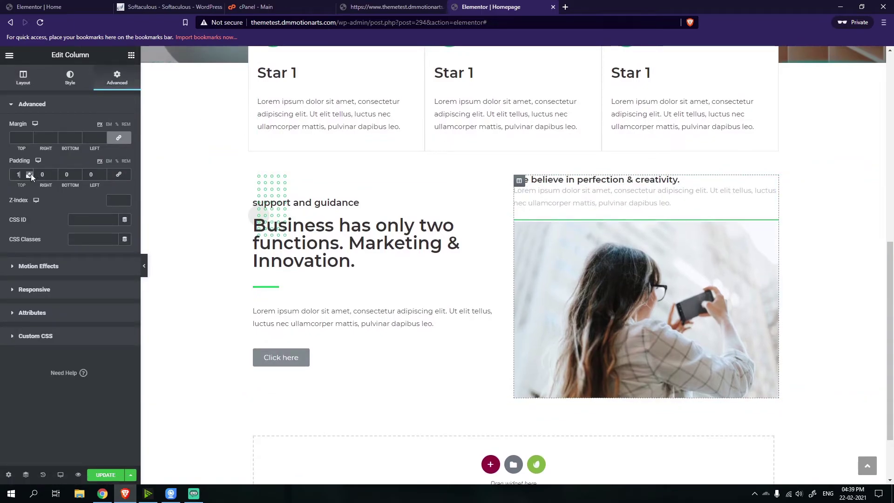
text(0)
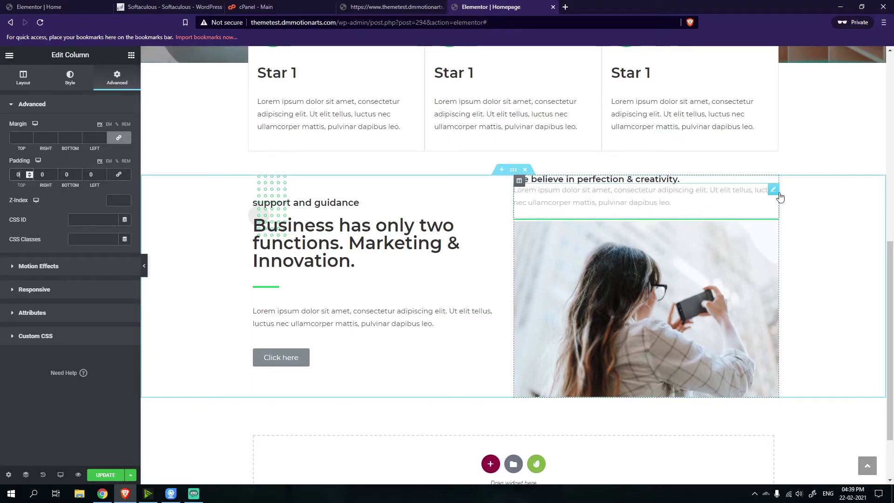
Give the gray paragraph a top padding of 12, with the other sides unlinked at 0
click(773, 191)
click(117, 77)
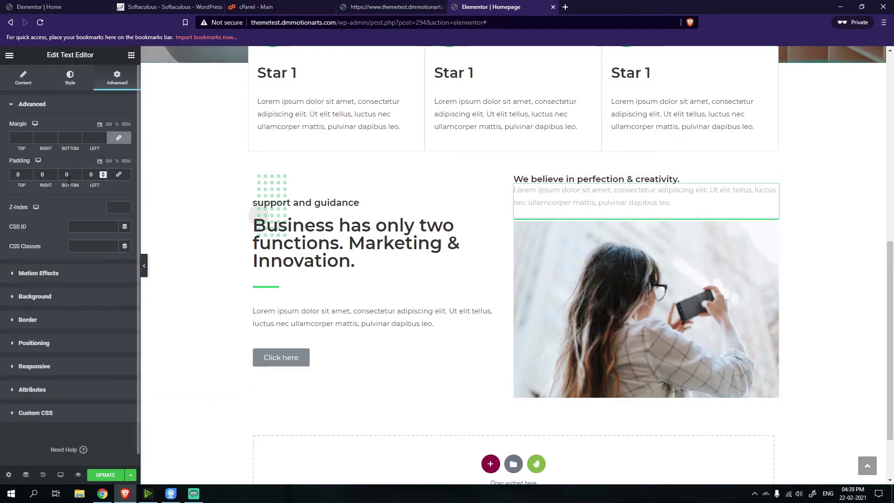
click(29, 173)
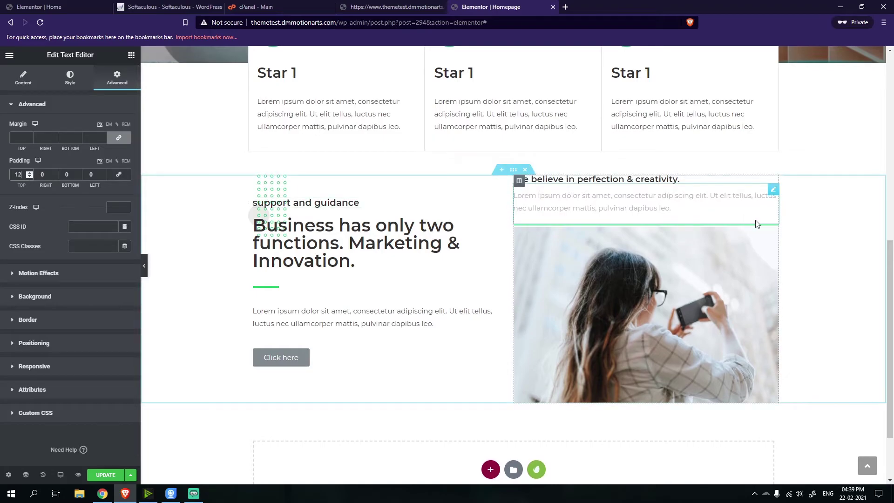
Give the divider above the image a top padding of 7, with the other sides unlinked at 0
click(774, 231)
click(117, 77)
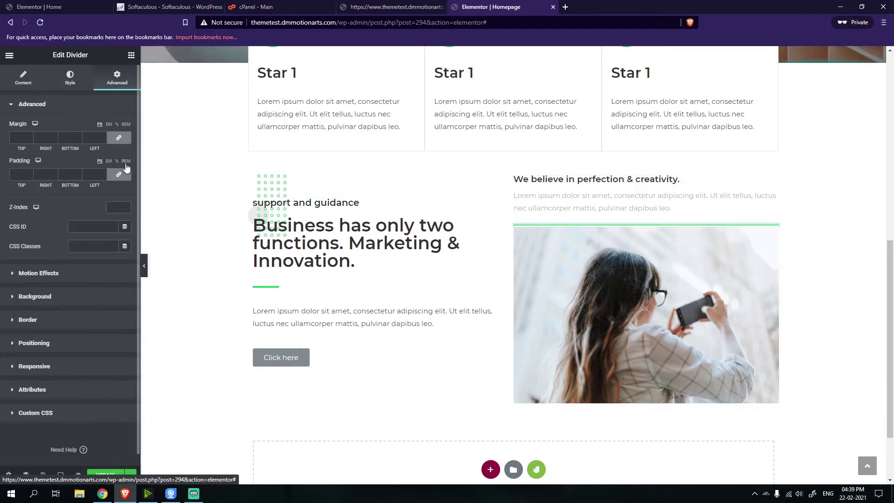
click(29, 173)
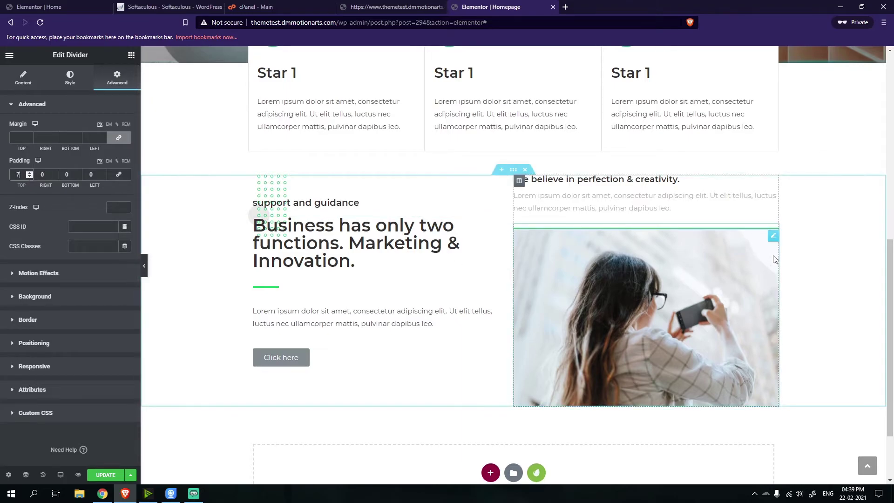
Try a top padding of 9 on the image, with the other sides unlinked at 0, and preview the page
click(771, 238)
click(118, 90)
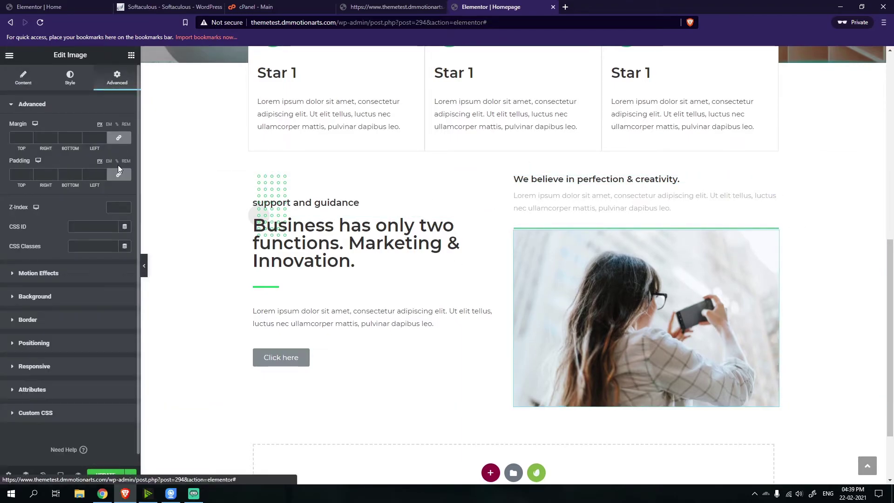
click(31, 172)
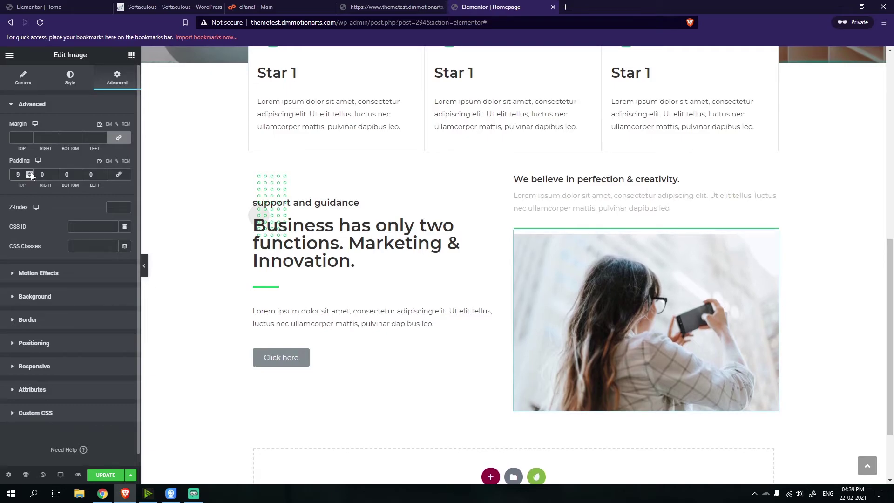
click(146, 265)
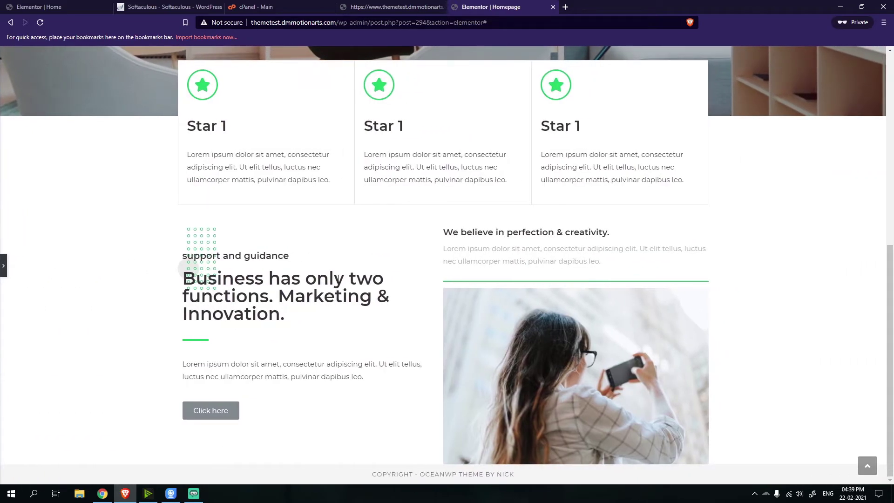
click(3, 270)
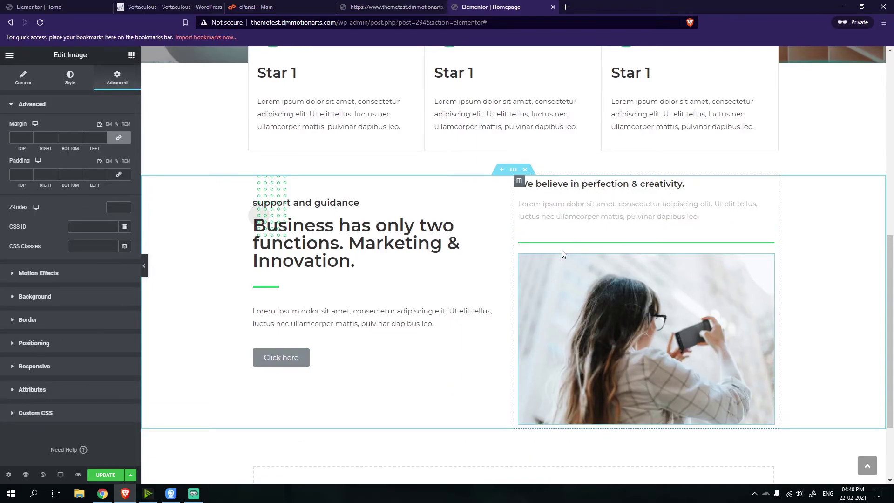
Update the page and preview the section without the editing panel
click(106, 475)
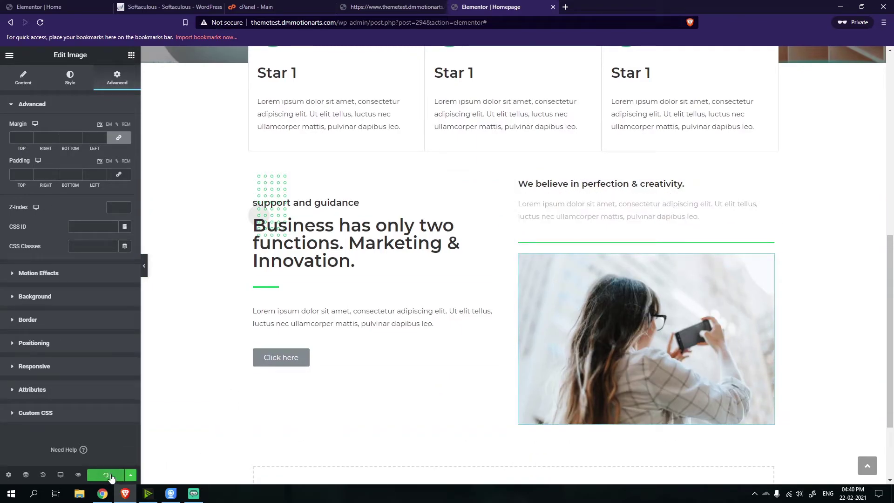
click(147, 265)
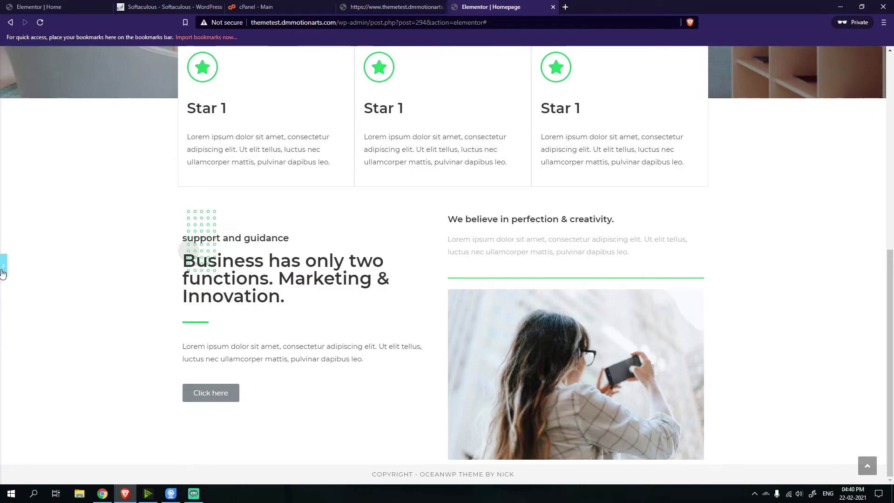
click(4, 267)
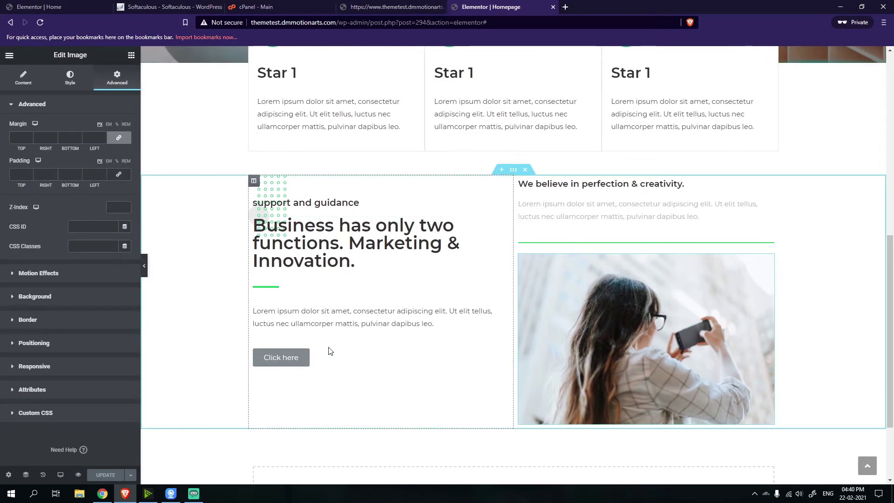
Set the "Click here" button's background to the green global color
click(324, 359)
click(70, 77)
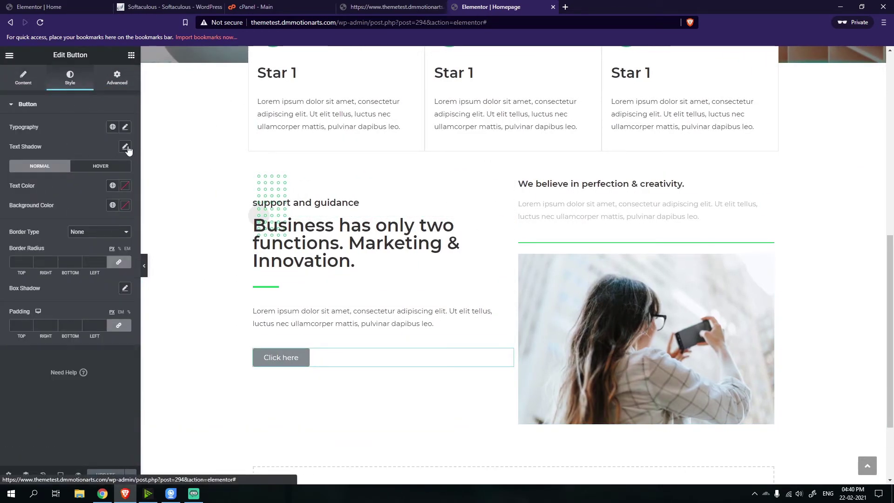
click(111, 128)
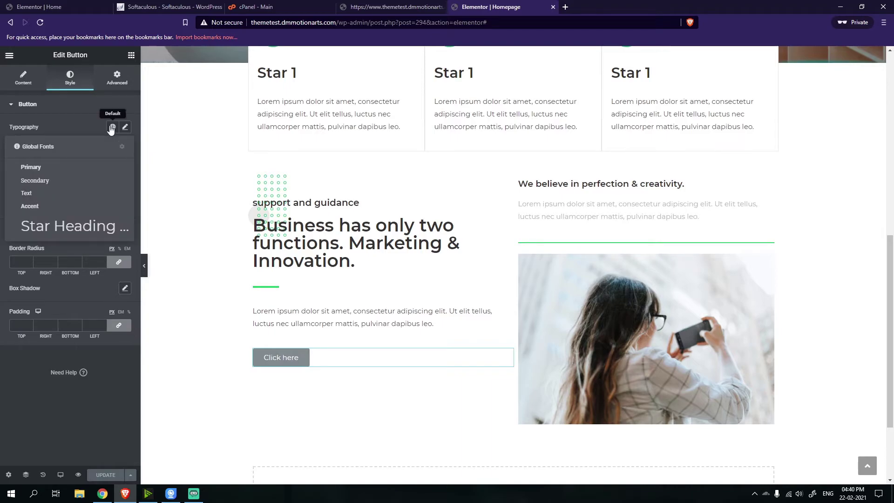
click(113, 128)
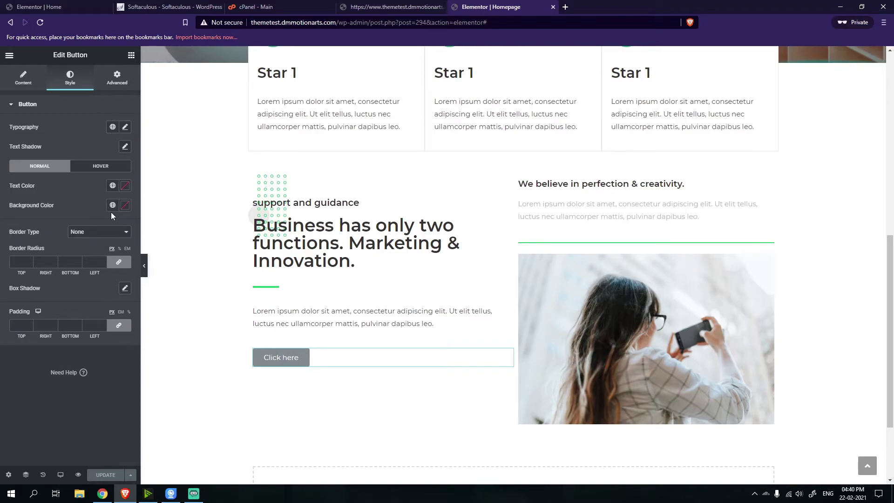
click(113, 206)
click(40, 249)
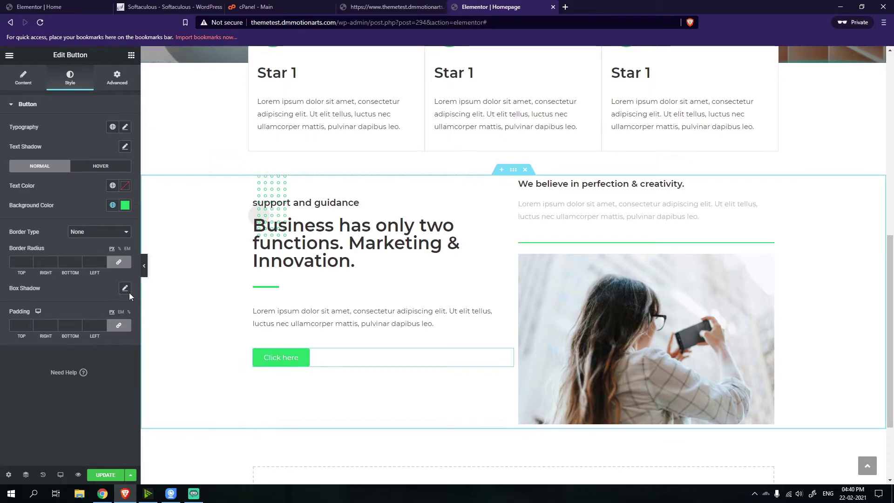
Set the "Click here" button's size to Medium
click(23, 77)
click(84, 220)
click(83, 242)
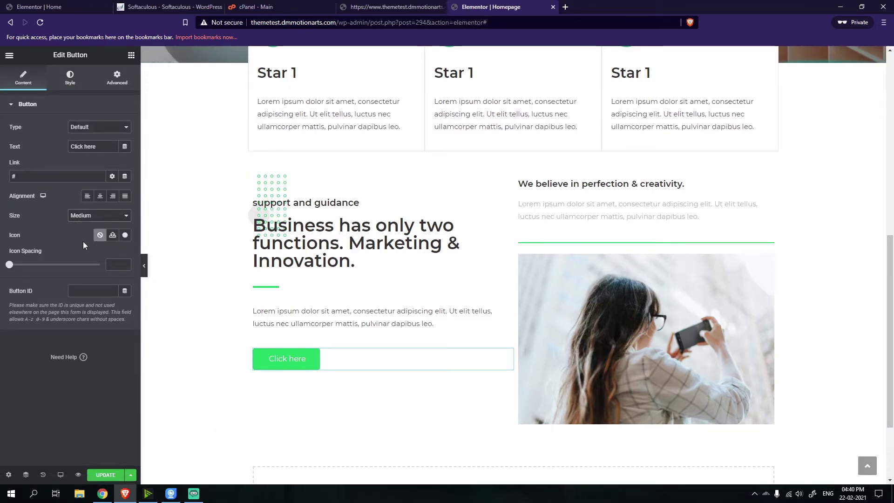
Give the "Click here" button the Shrink hover animation and save the page
click(102, 83)
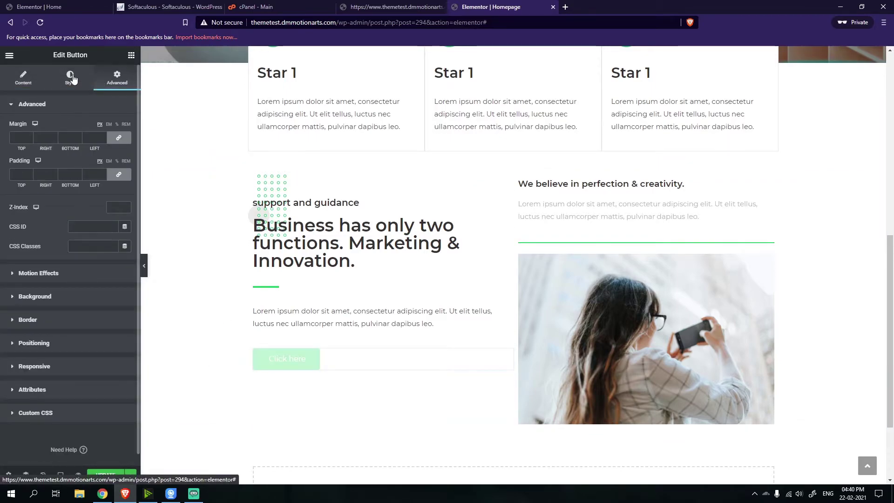
click(72, 79)
click(103, 166)
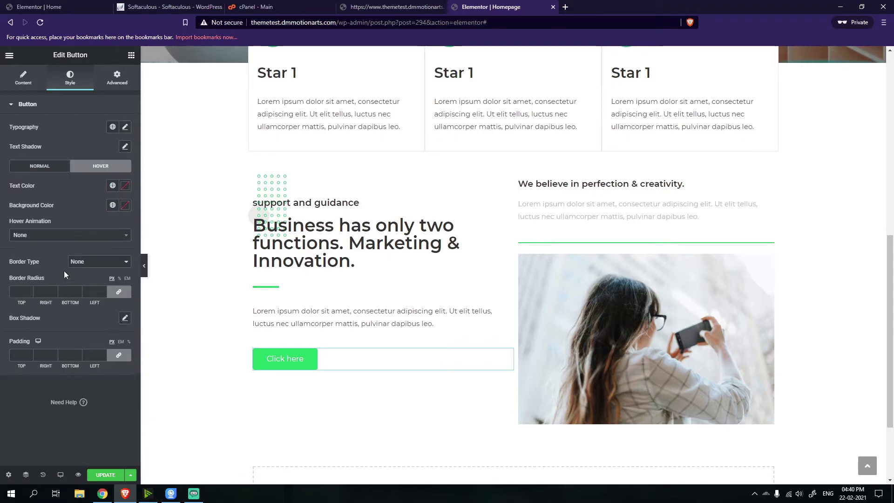
click(83, 263)
click(47, 238)
click(45, 238)
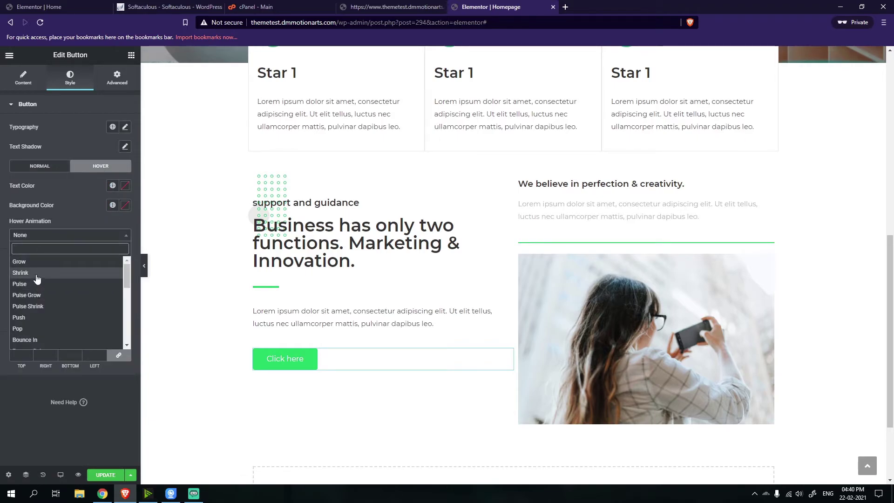
click(36, 275)
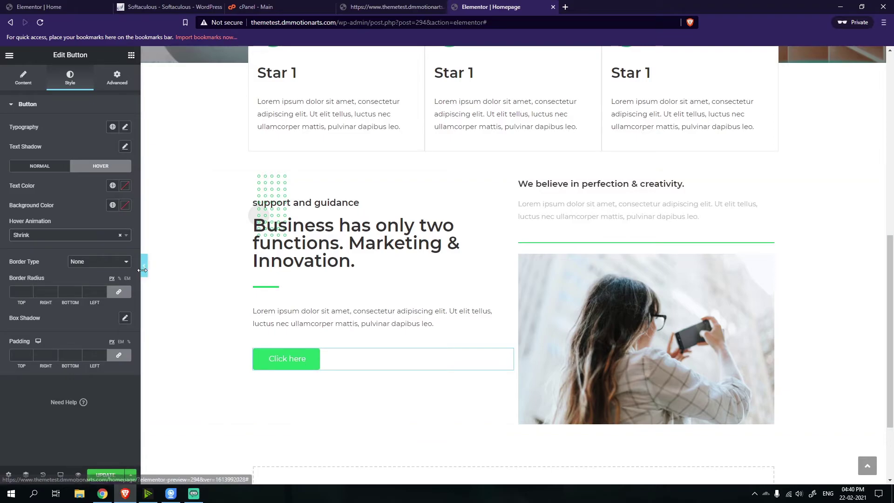
key(ctrl+s)
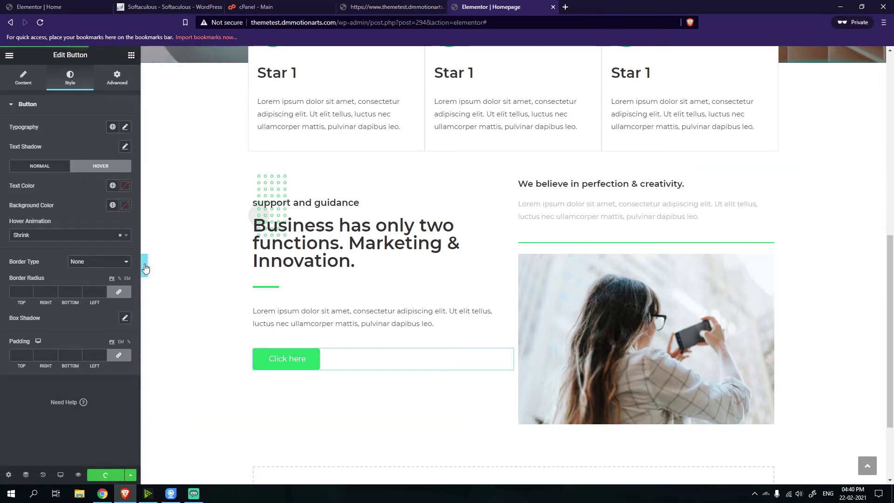
Compare the rebuilt homepage's hero, star boxes and "support and guidance" section with the reference homepage
click(145, 269)
scroll(445, 343, up, 8)
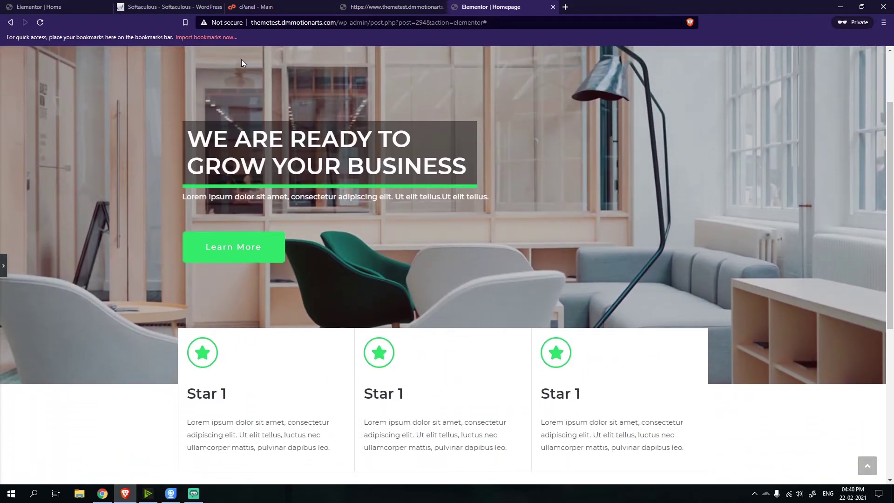
click(127, 7)
click(89, 6)
scroll(334, 232, up, 10)
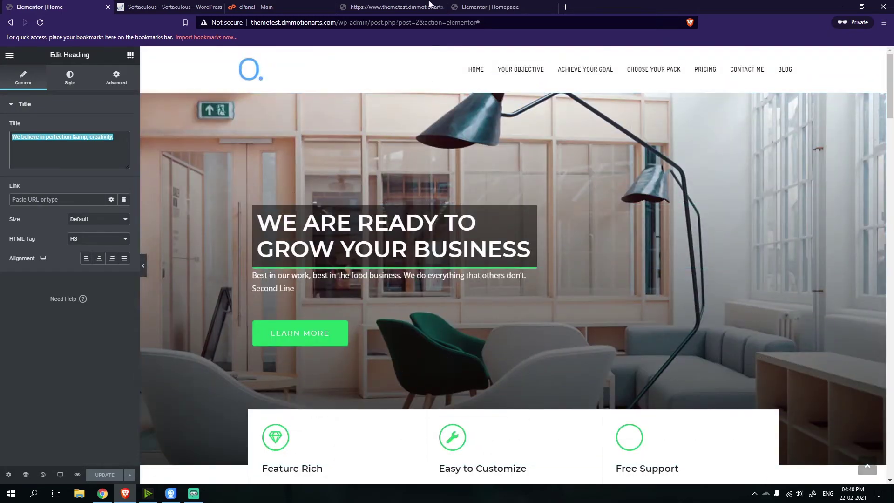
click(454, 7)
scroll(406, 279, down, 10)
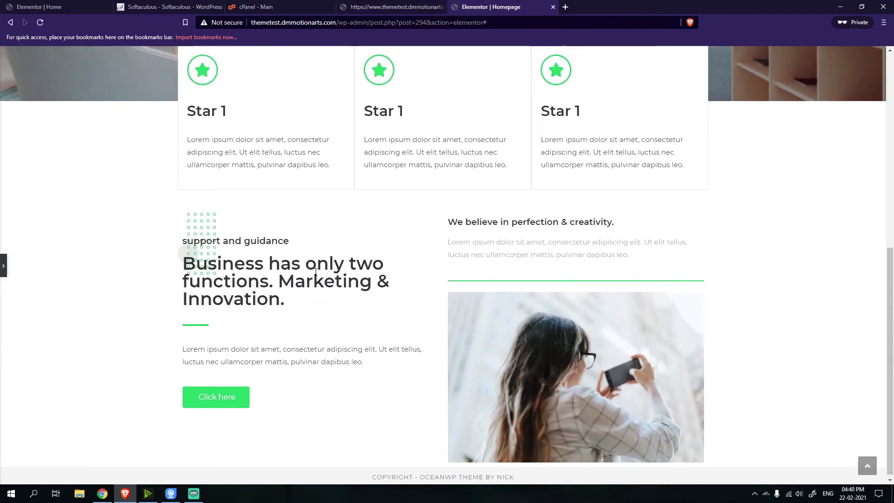
scroll(337, 155, up, 8)
click(3, 265)
scroll(270, 290, down, 5)
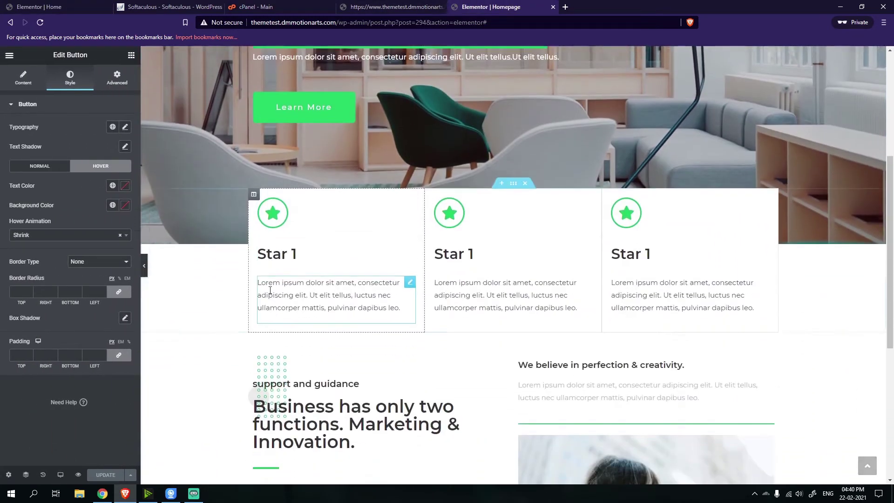
scroll(270, 290, down, 6)
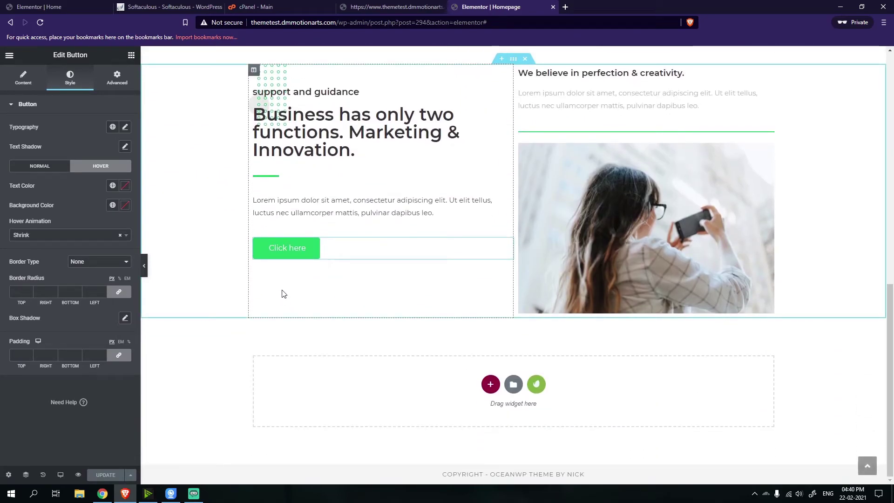
click(581, 258)
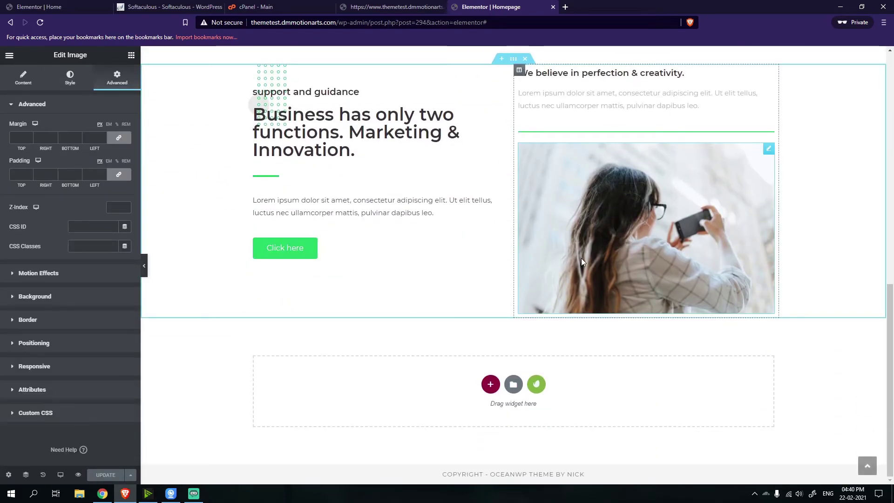
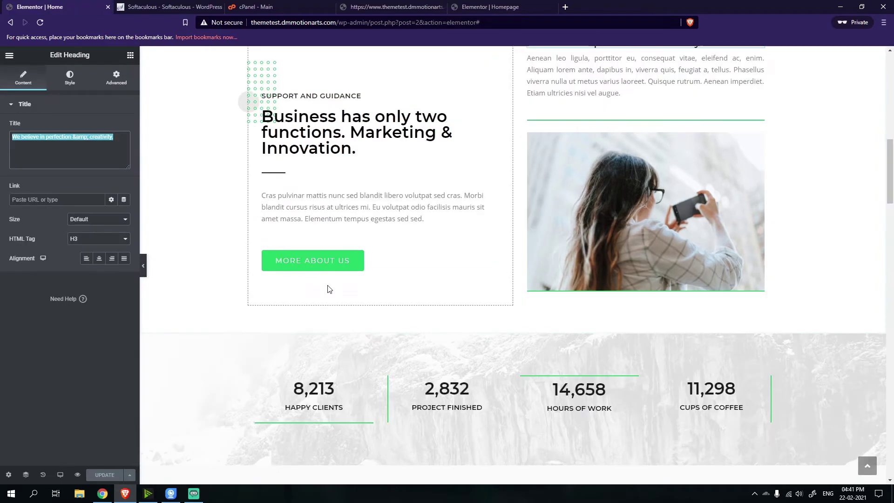
Examine the reference homepage's counter section and open the "Happy Clients" counter's content settings
scroll(331, 289, down, 6)
scroll(337, 290, up, 4)
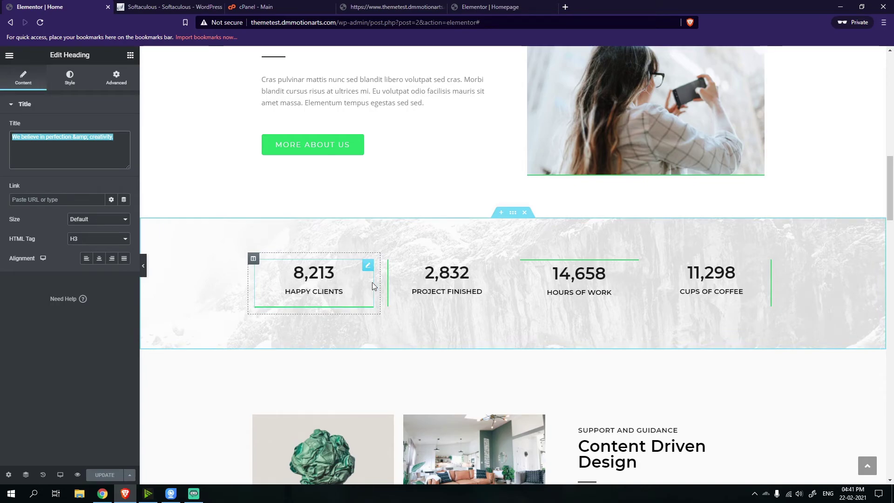
click(315, 269)
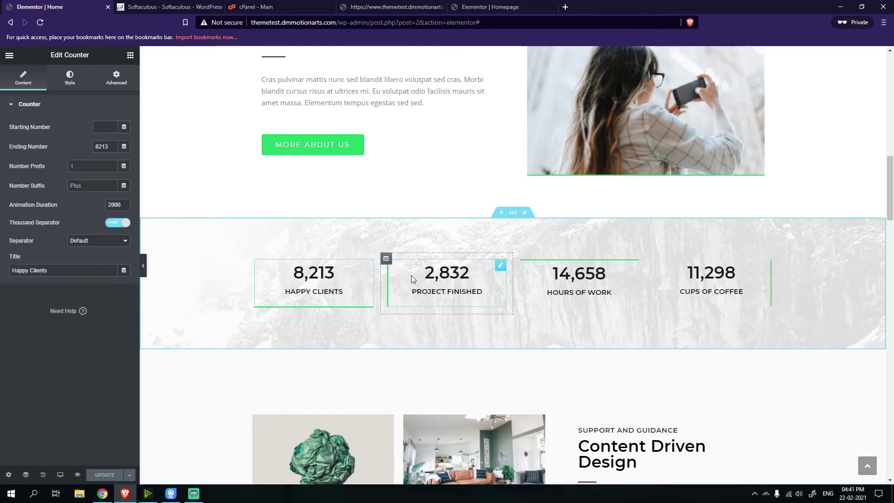
middle_click(40, 25)
click(198, 4)
click(86, 4)
click(153, 4)
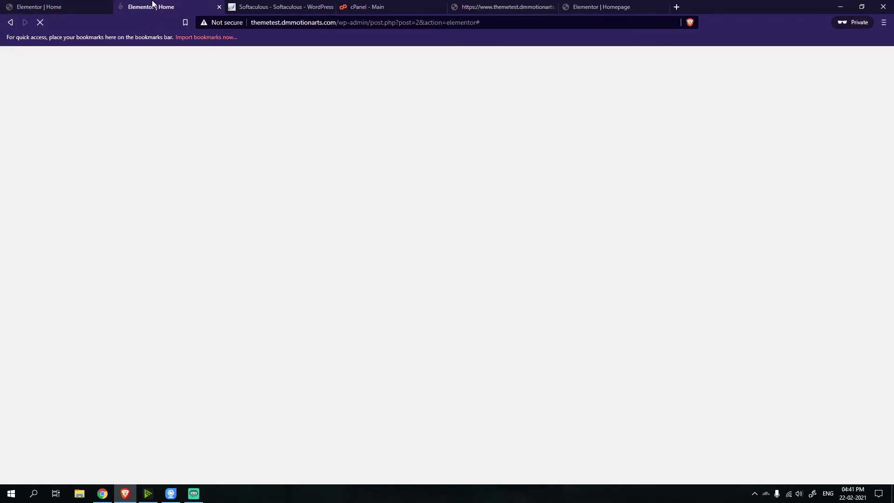
middle_click(153, 4)
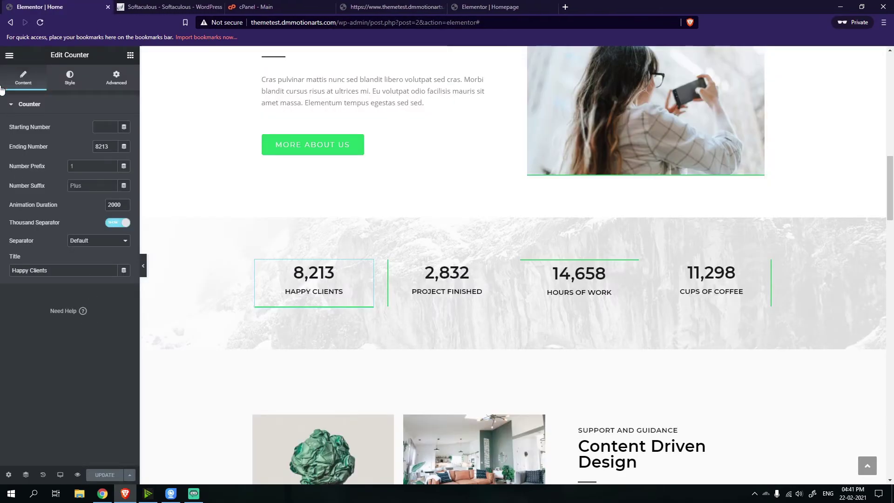
View the reference homepage as a live page, examine its counter section, and close the live page
click(10, 57)
click(44, 197)
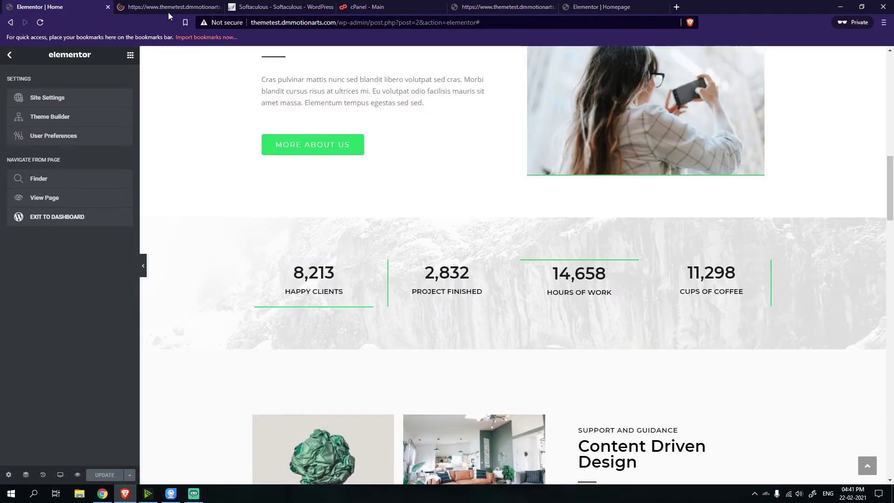
click(173, 4)
scroll(239, 337, down, 15)
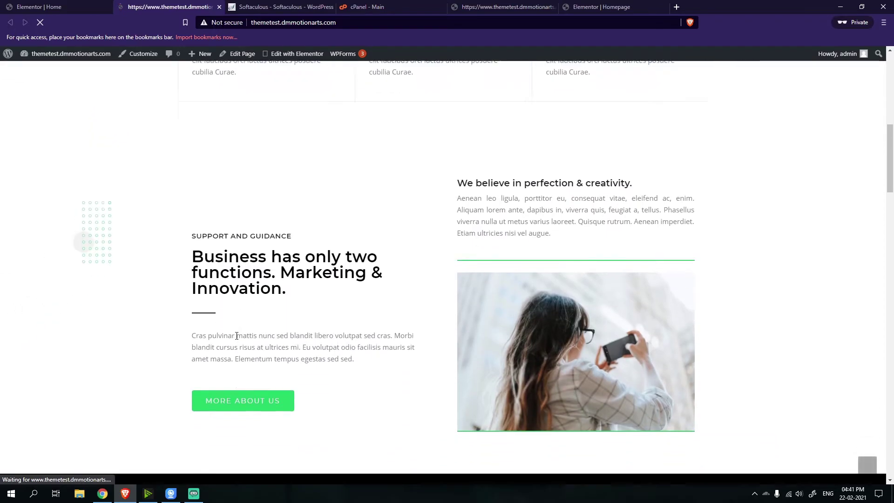
scroll(275, 232, up, 3)
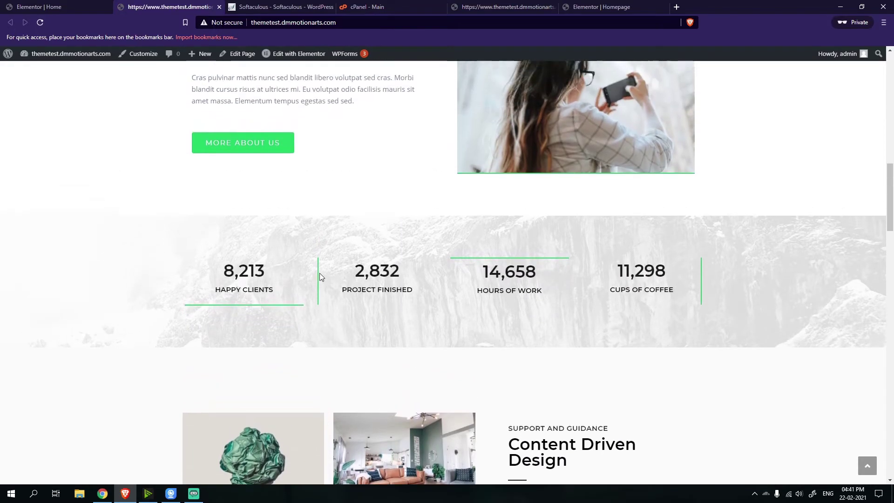
scroll(319, 276, up, 10)
click(219, 7)
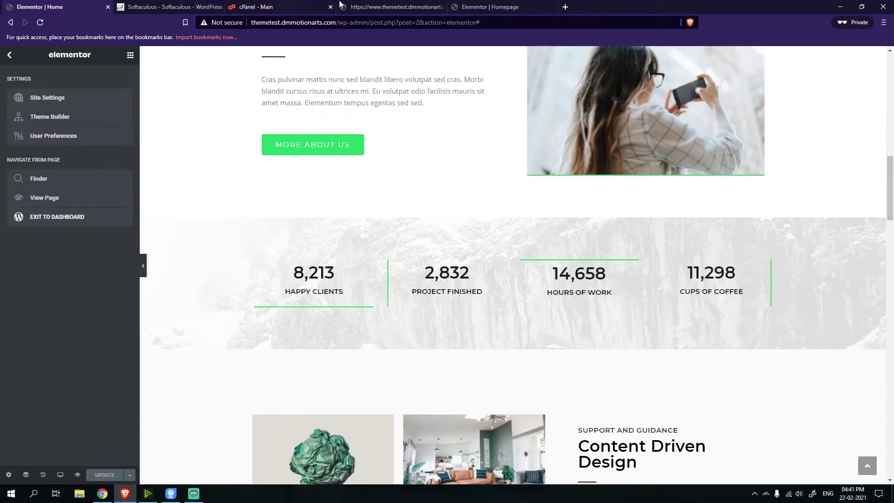
Return to the rebuilt homepage and inspect the advanced spacing settings of the first "Star 1" column
click(476, 7)
scroll(428, 367, up, 10)
scroll(429, 367, down, 8)
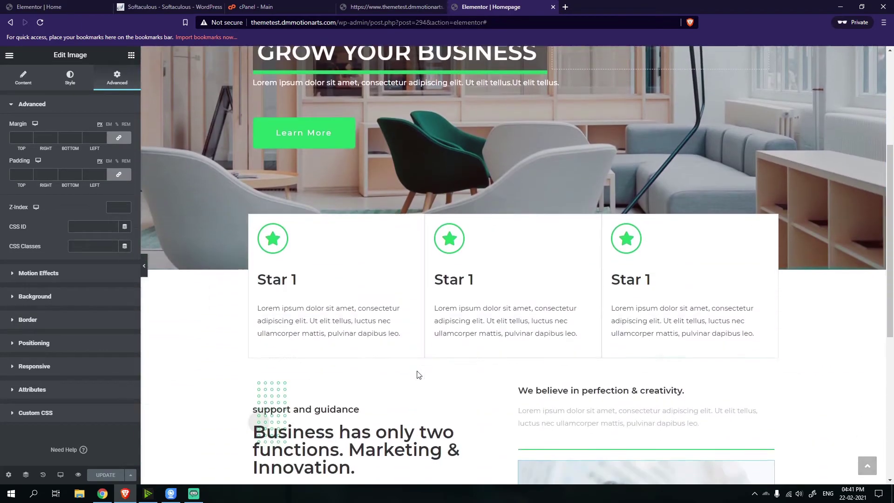
scroll(418, 374, up, 4)
click(254, 313)
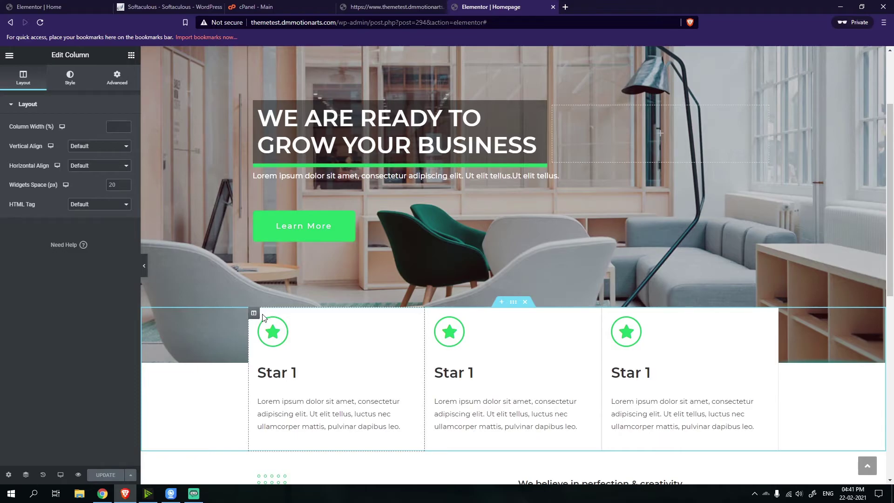
click(115, 79)
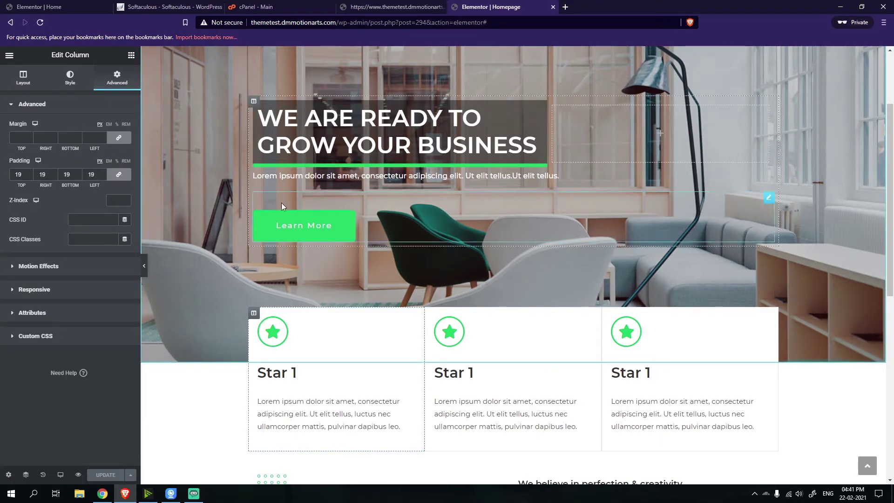
Set the first star column's entrance animation to Fade In Up
click(14, 269)
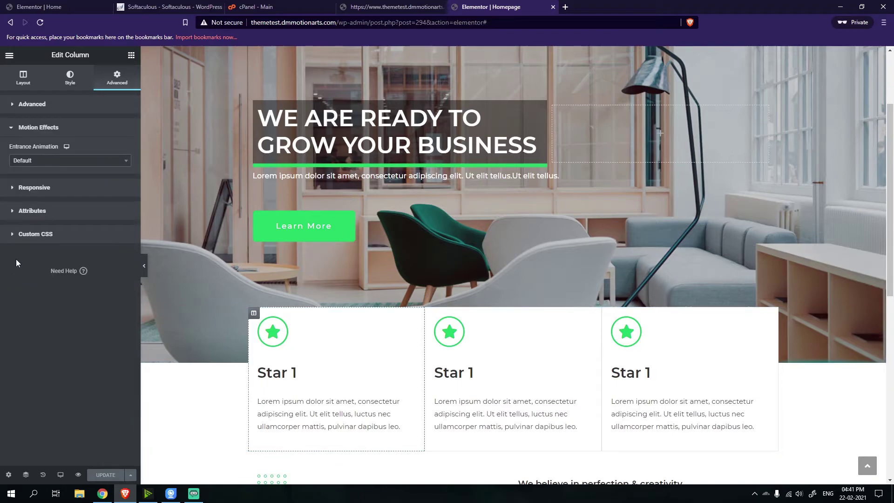
click(42, 163)
click(42, 210)
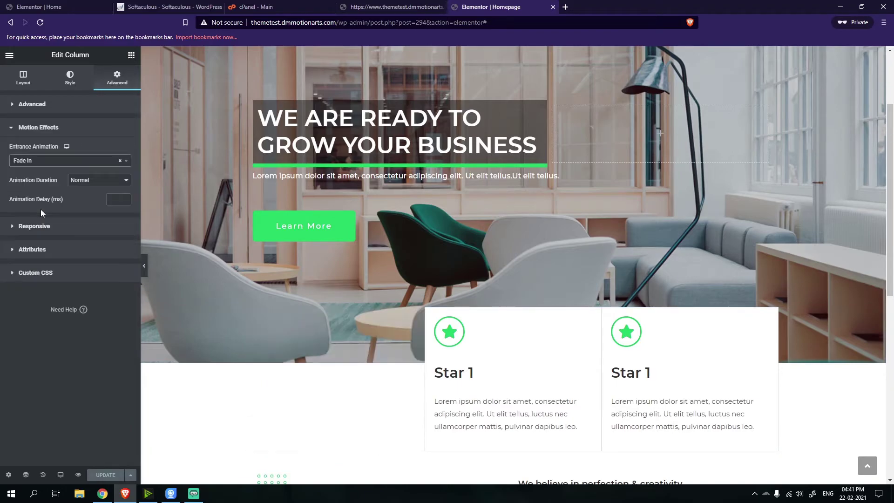
click(68, 160)
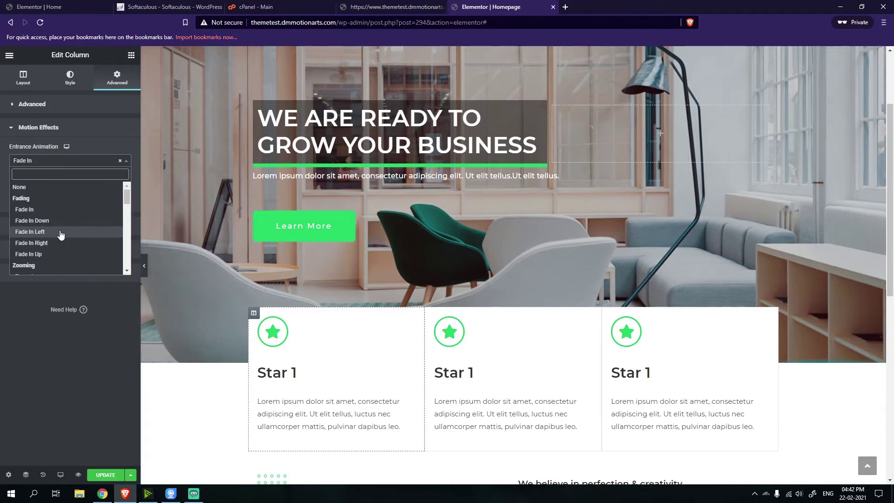
scroll(55, 235, down, 1)
click(50, 208)
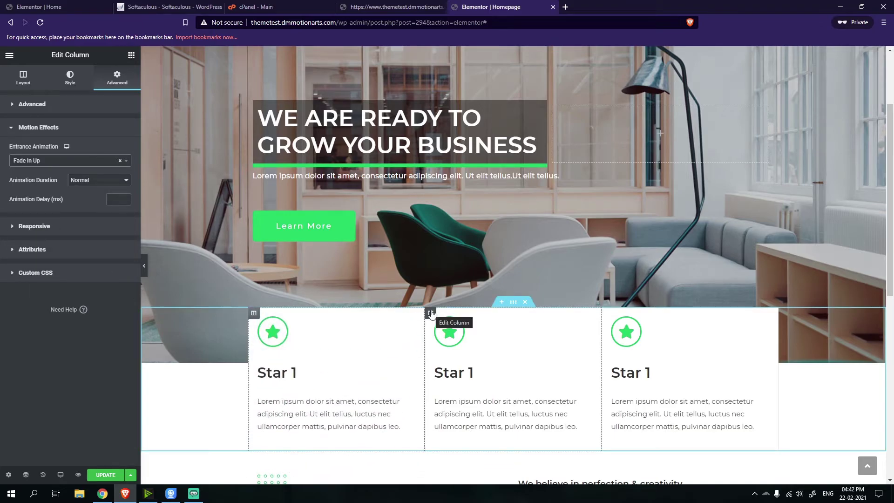
Clear the first star column's Z-index and set its entrance animation delay to 100 ms
click(432, 314)
click(254, 313)
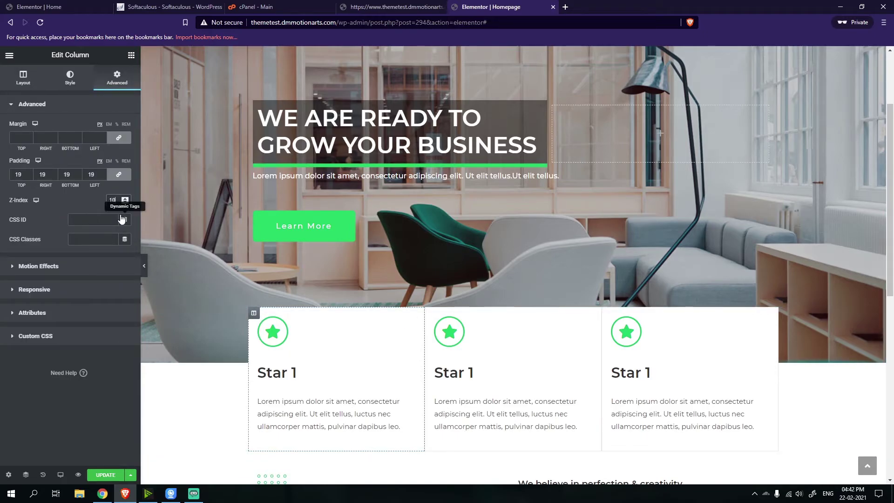
key(BackSpace)
key(BackSpace)
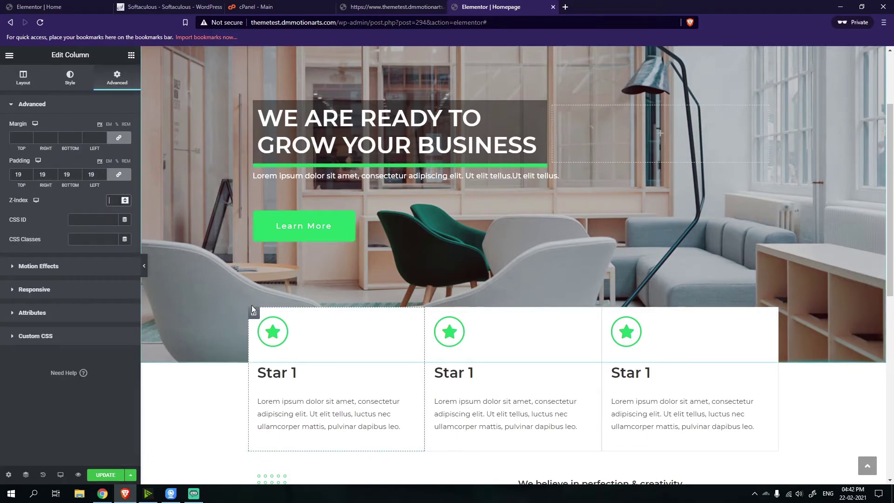
click(20, 267)
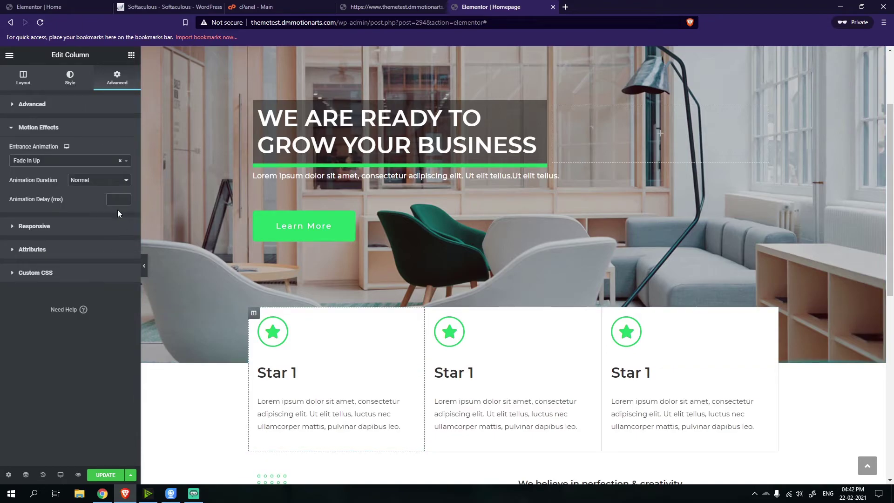
click(117, 200)
text(100)
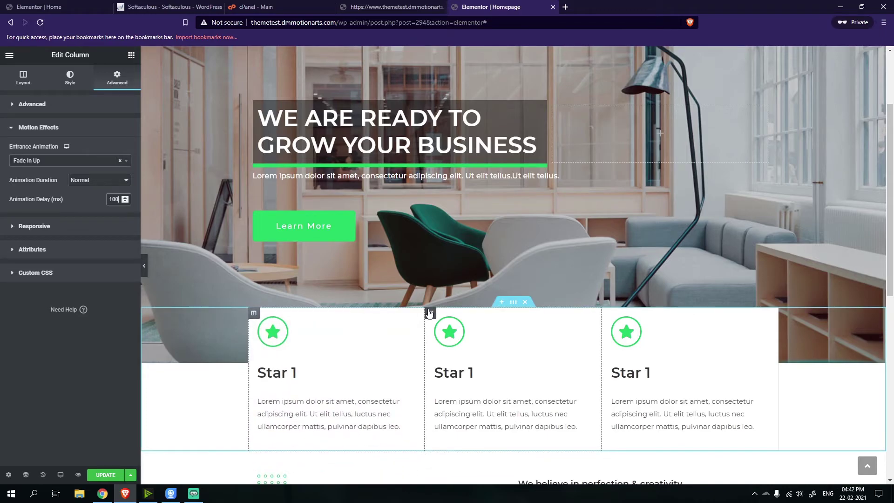
Give the second star column a Fade In Up entrance animation with a 200 ms delay
click(429, 313)
click(135, 83)
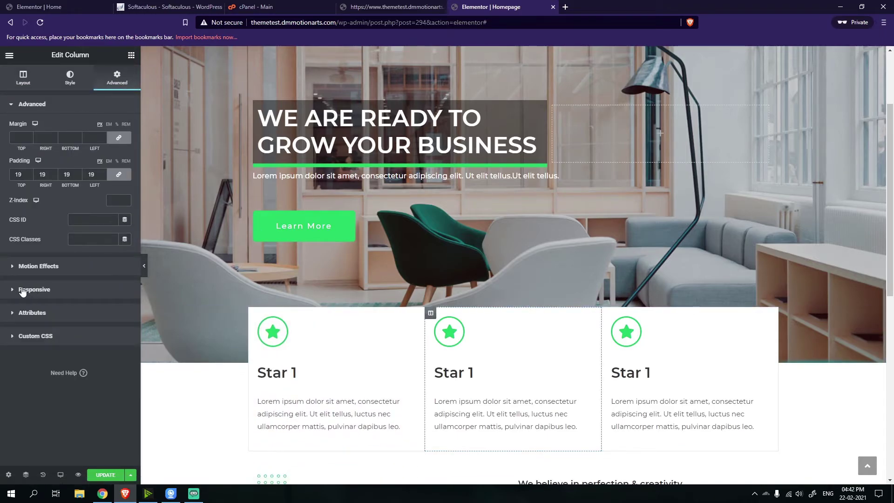
click(16, 264)
click(47, 161)
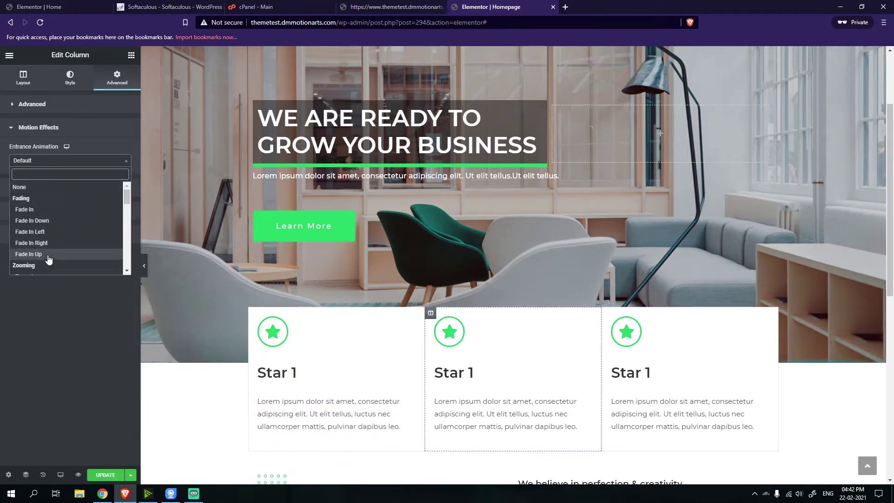
click(47, 254)
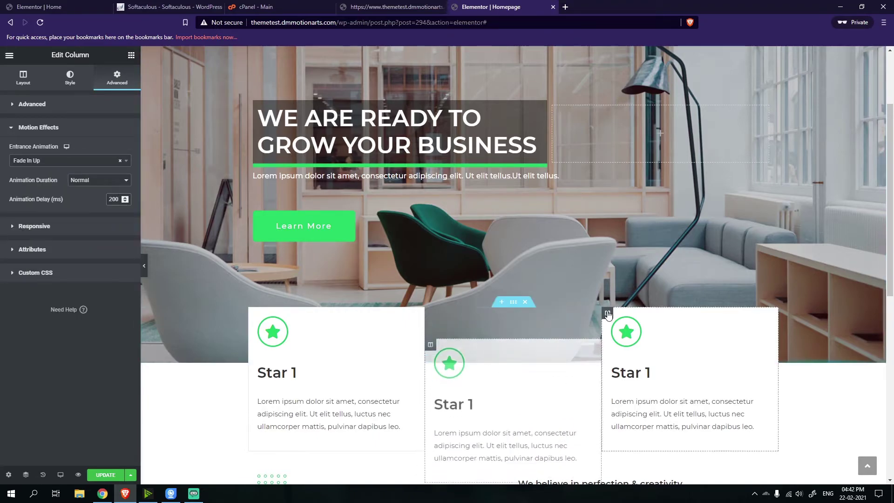
Give the third star column a Fade In Up entrance animation with a 300 ms delay
click(602, 314)
click(117, 77)
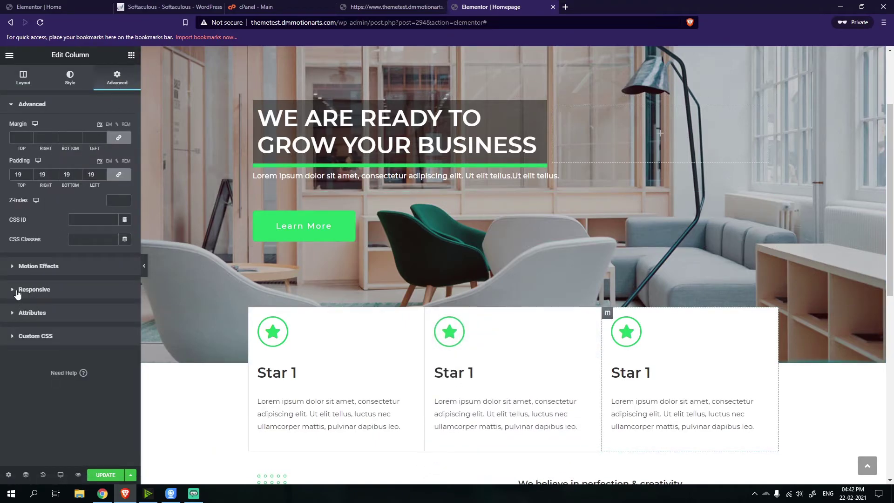
click(17, 291)
click(17, 127)
click(98, 160)
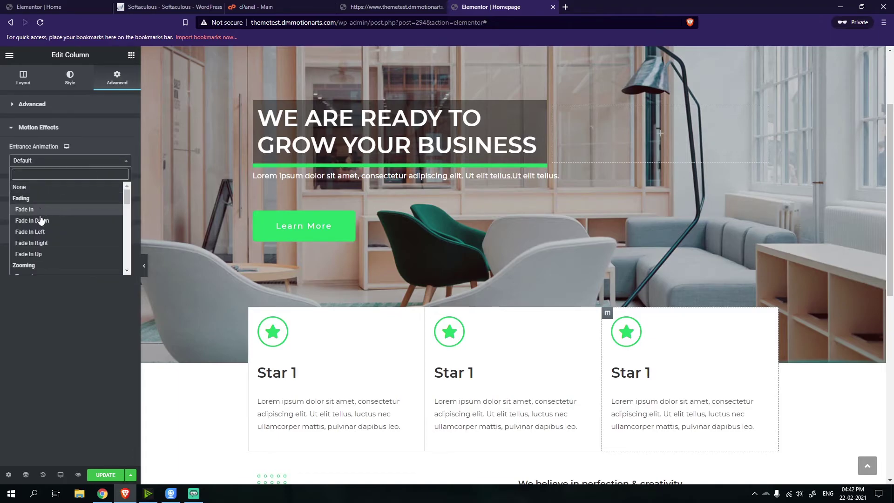
click(34, 254)
click(112, 199)
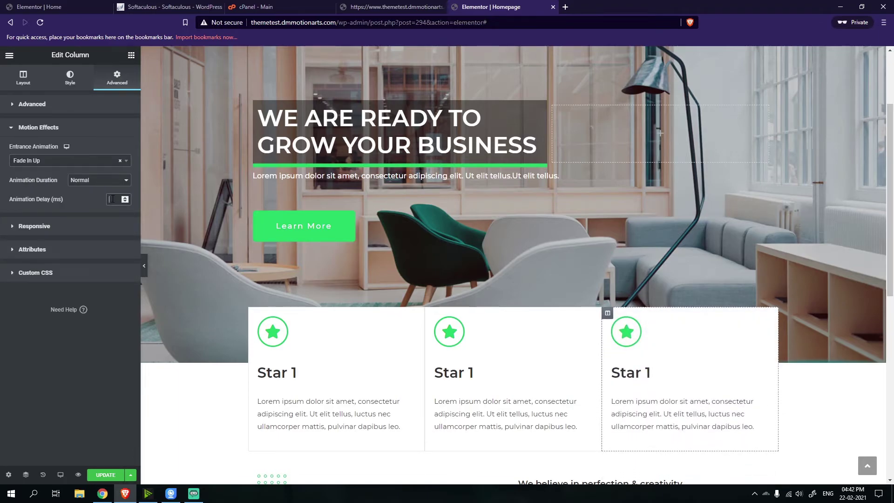
text(300)
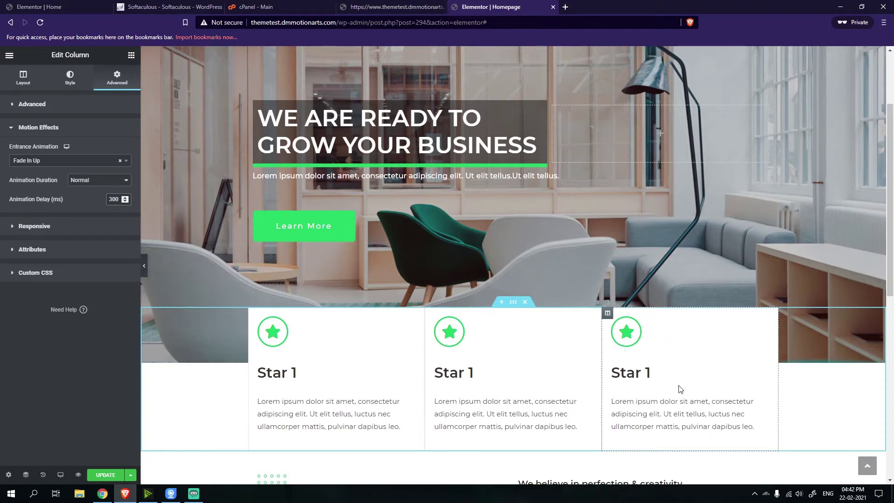
Try hiding the third star column on desktop, tablet and mobile, and switch all three hide options off again
click(14, 229)
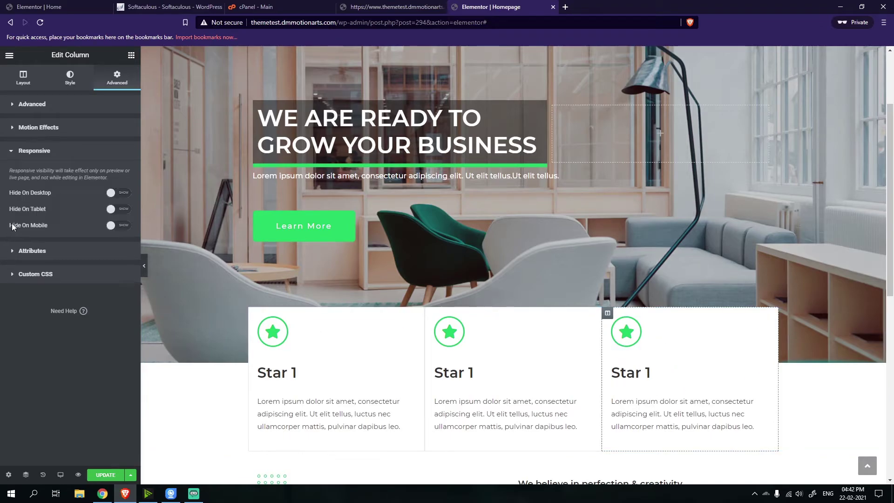
click(119, 196)
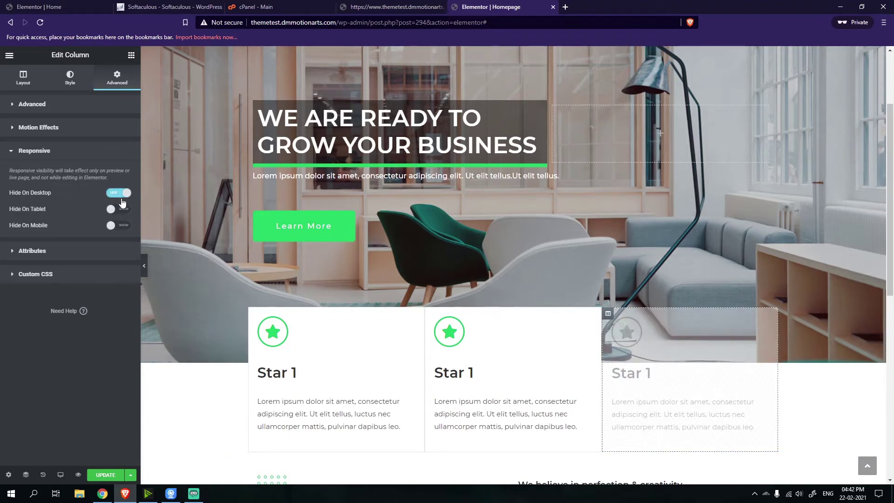
click(120, 196)
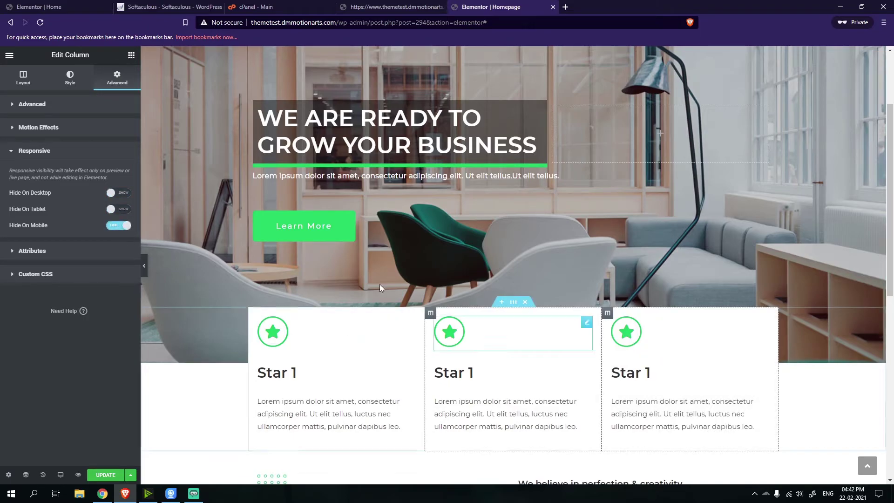
click(116, 210)
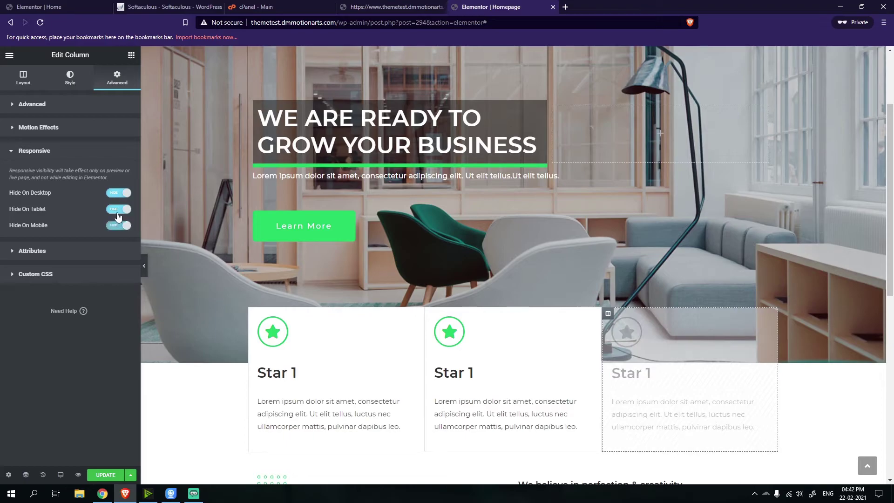
click(118, 195)
click(118, 210)
click(120, 227)
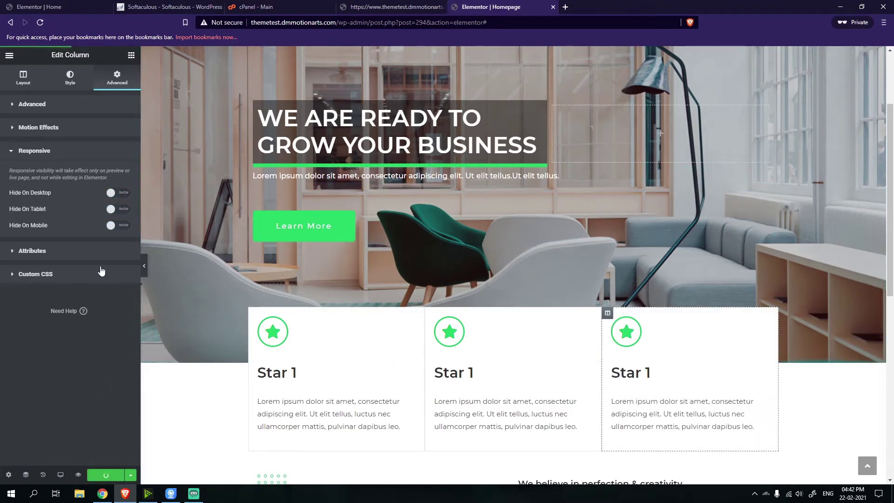
Examine the star columns' entrance animations on the live rebuilt homepage and close the live page
click(9, 55)
click(96, 197)
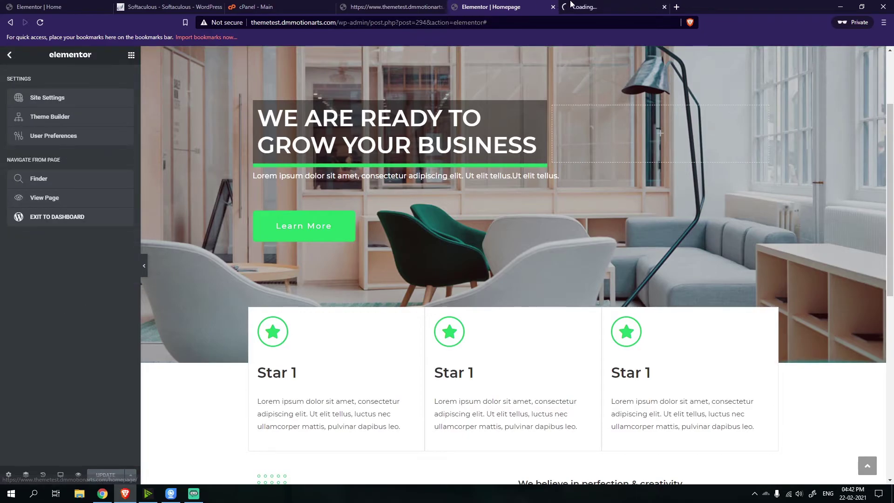
click(572, 5)
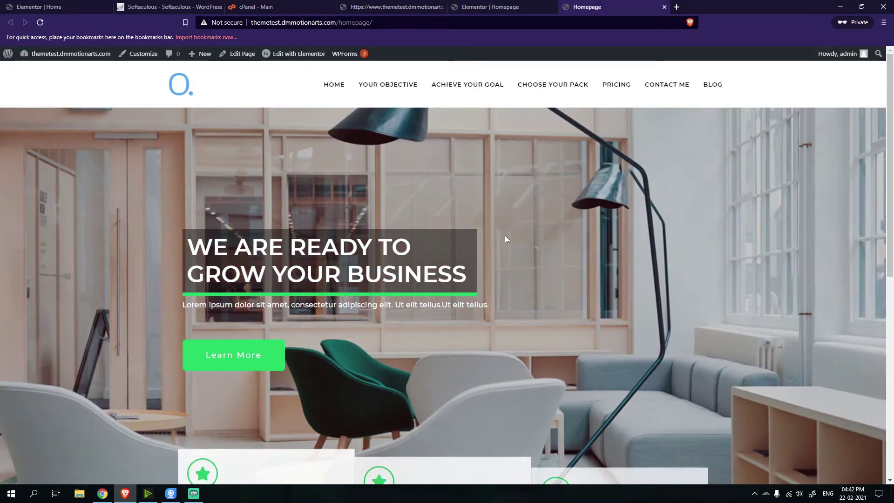
scroll(469, 308, down, 2)
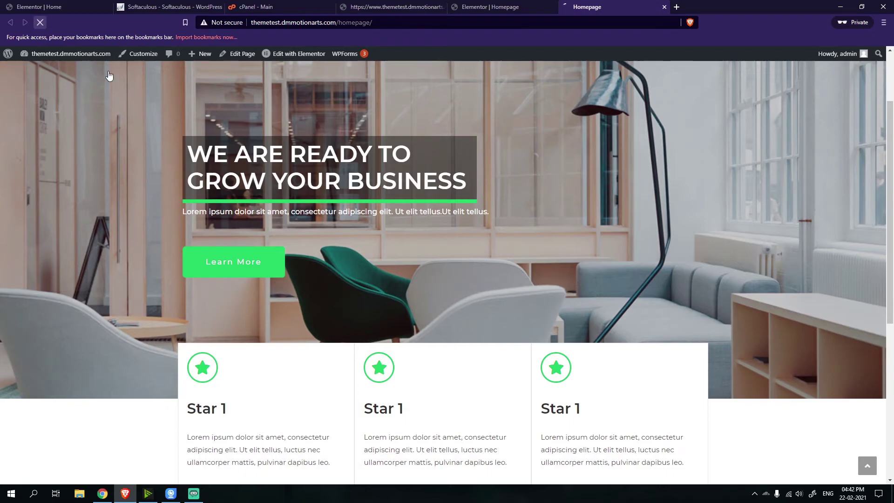
scroll(466, 190, down, 3)
scroll(469, 205, up, 1)
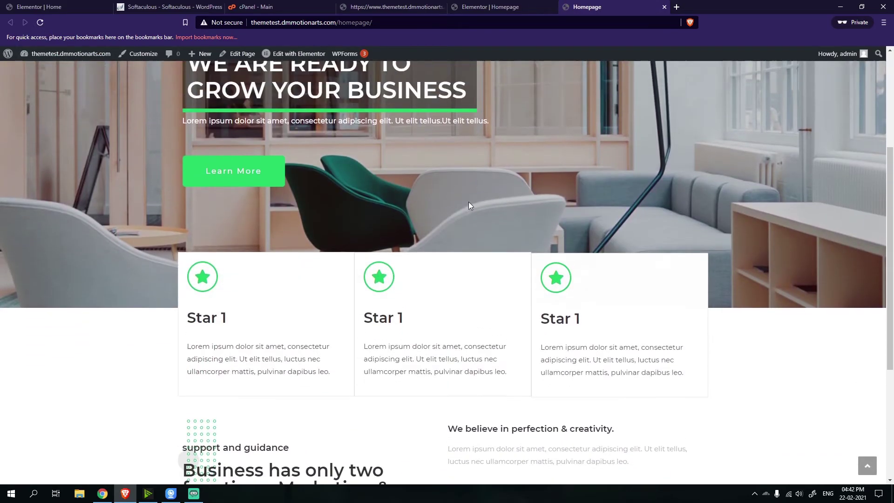
scroll(469, 205, up, 4)
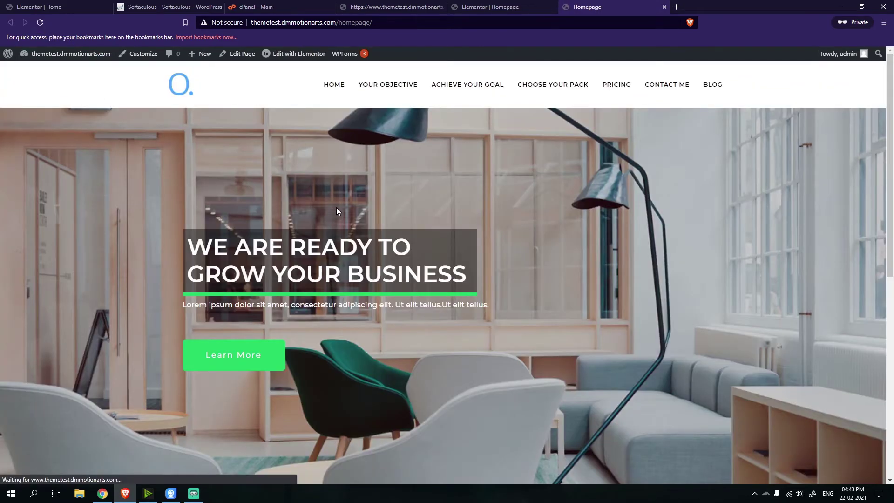
scroll(340, 211, down, 4)
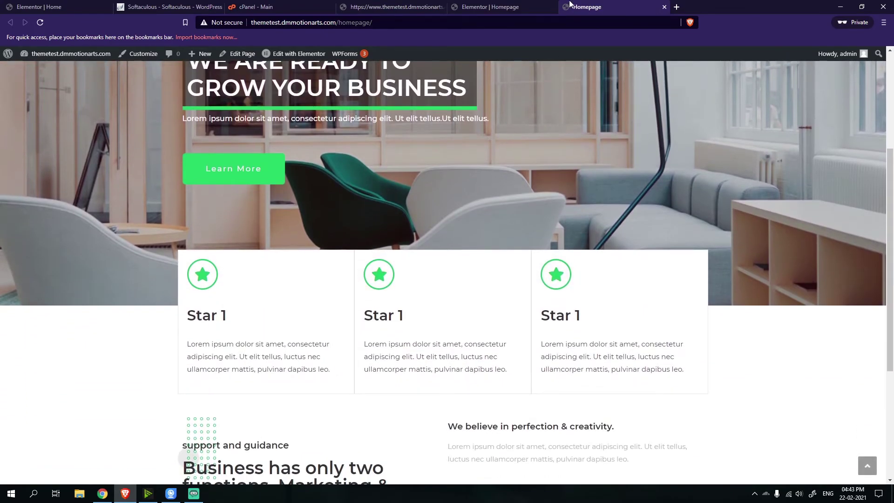
key(ctrl+w)
Check the reference homepage's counter section and add a new four-column section below "support and guidance" on the rebuilt homepage
scroll(381, 228, down, 7)
scroll(442, 261, down, 1)
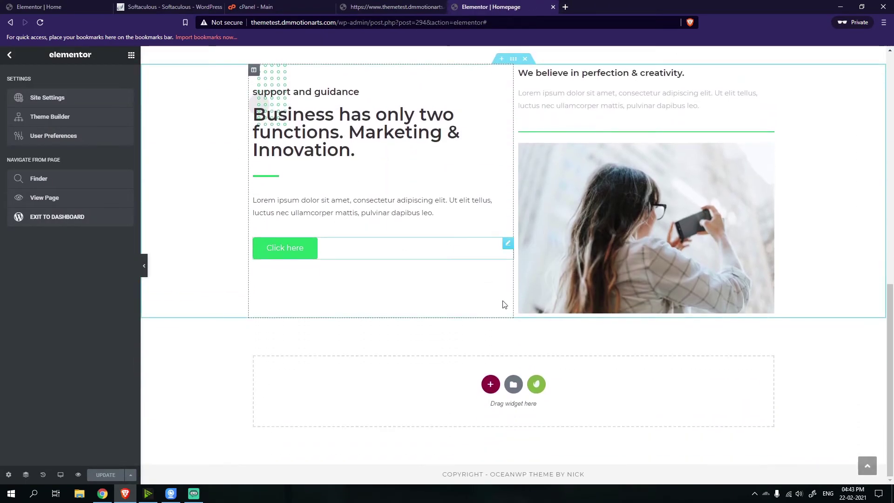
click(145, 5)
click(56, 5)
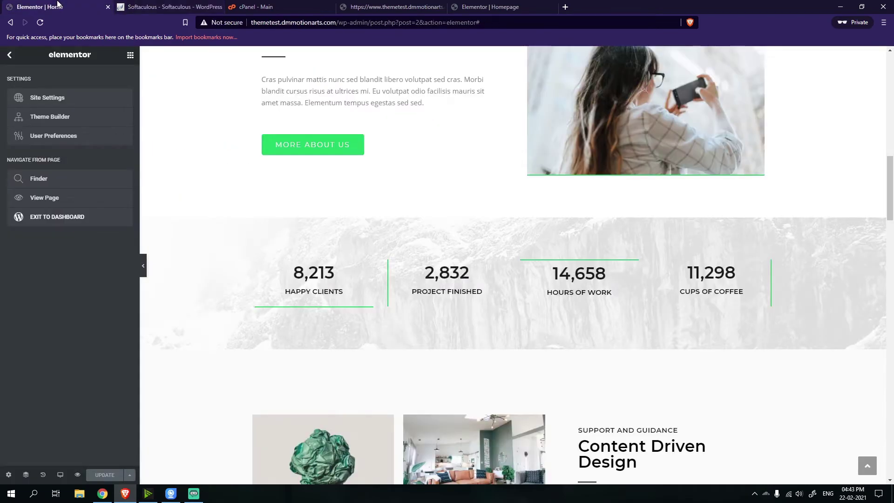
click(535, 6)
click(489, 385)
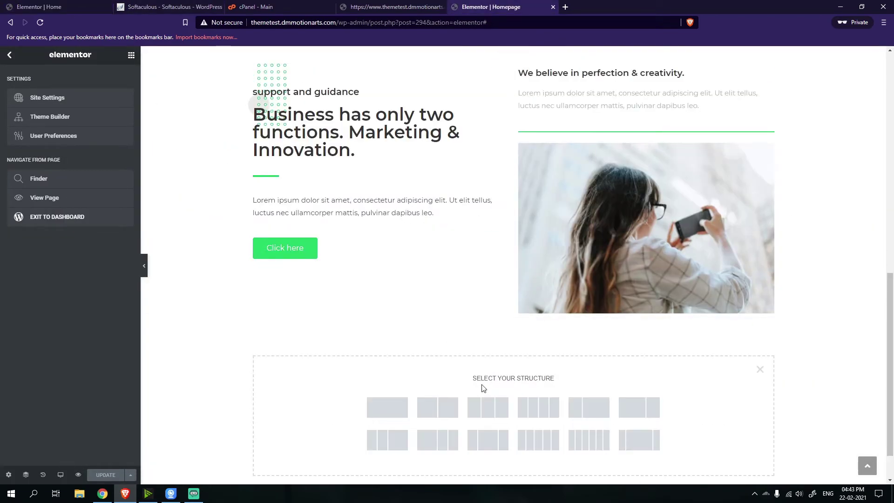
click(538, 408)
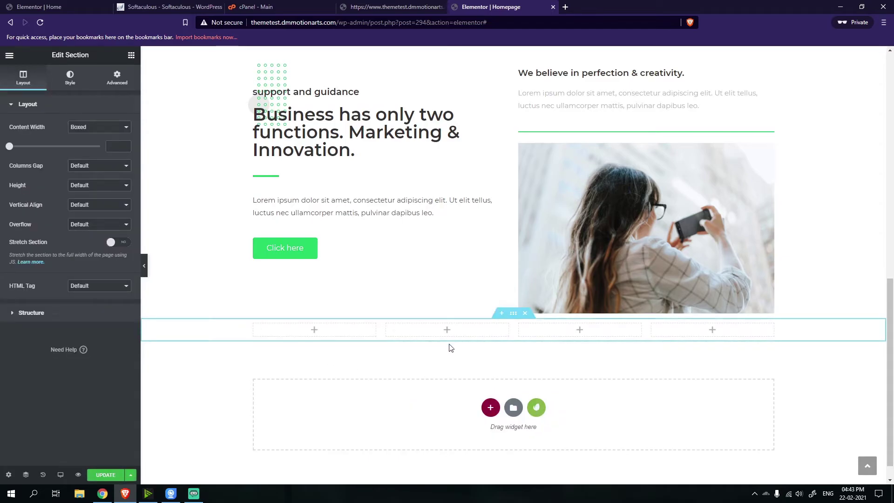
Add a Counter widget to the first column of the new four-column section
scroll(352, 337, up, 1)
click(45, 7)
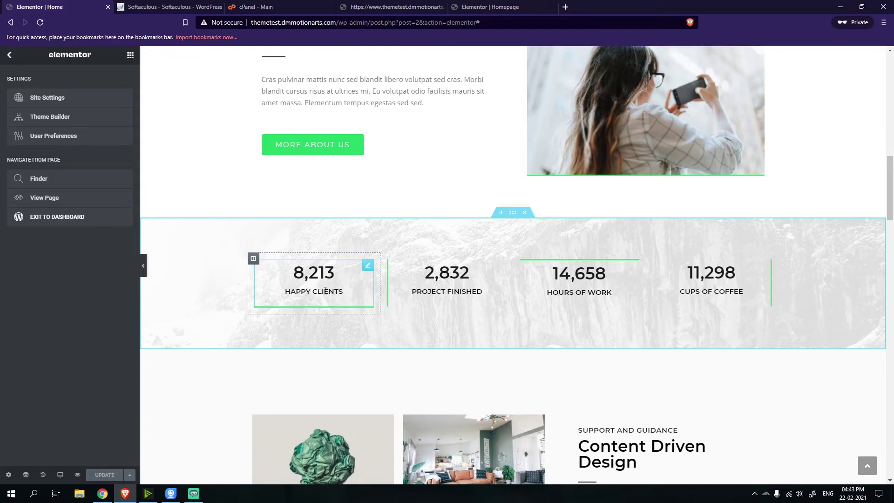
click(490, 7)
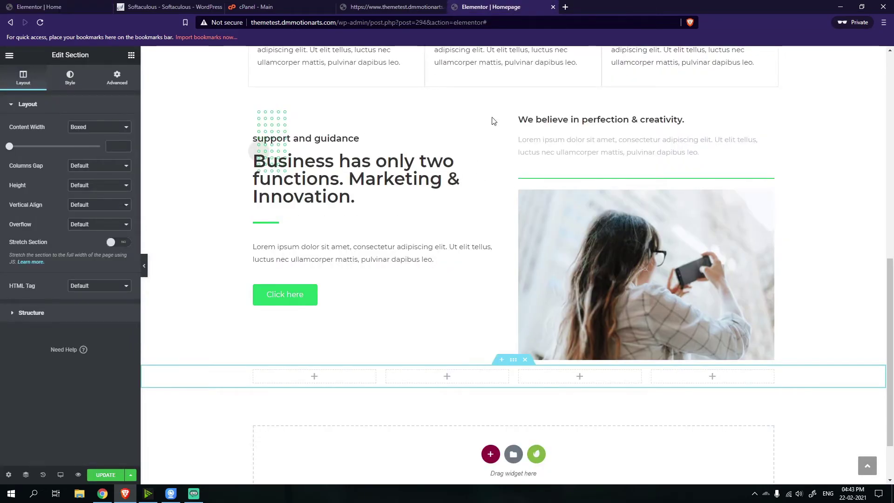
click(131, 55)
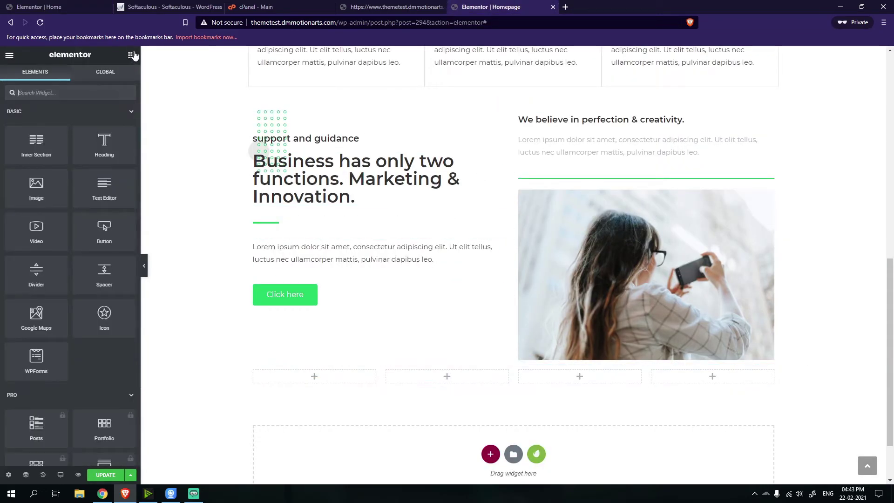
click(87, 92)
text(count)
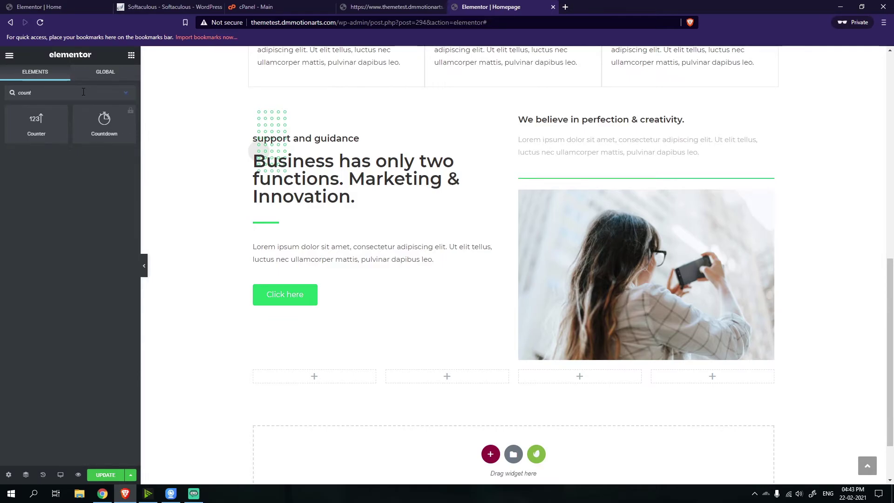
drag(29, 123, 328, 372)
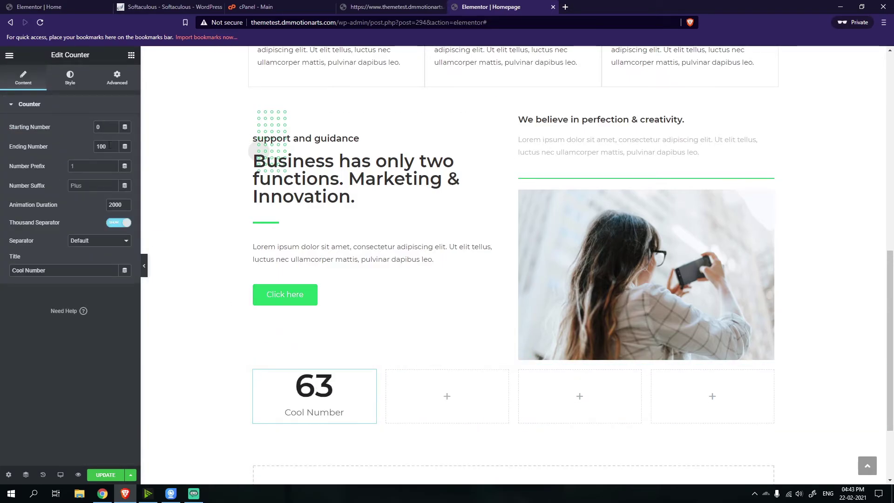
Check the reference counters, then set the first counter's ending number to 4111, suffix to + and title to Clients
click(41, 9)
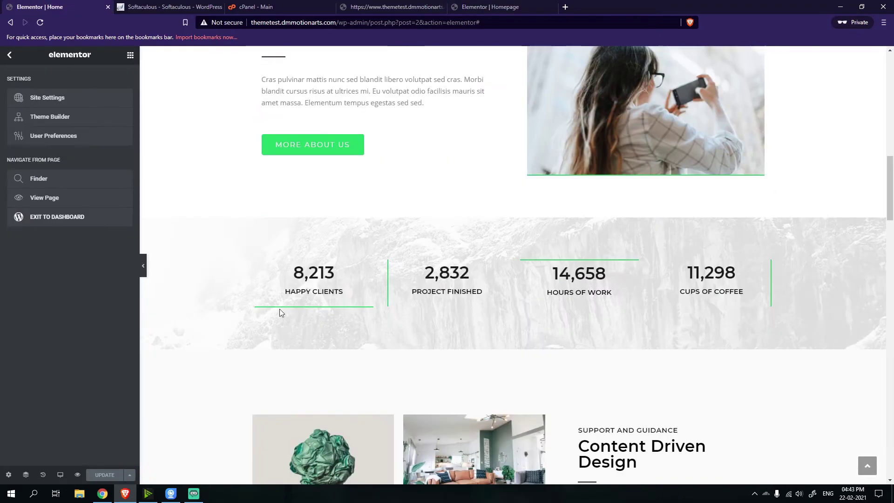
click(489, 7)
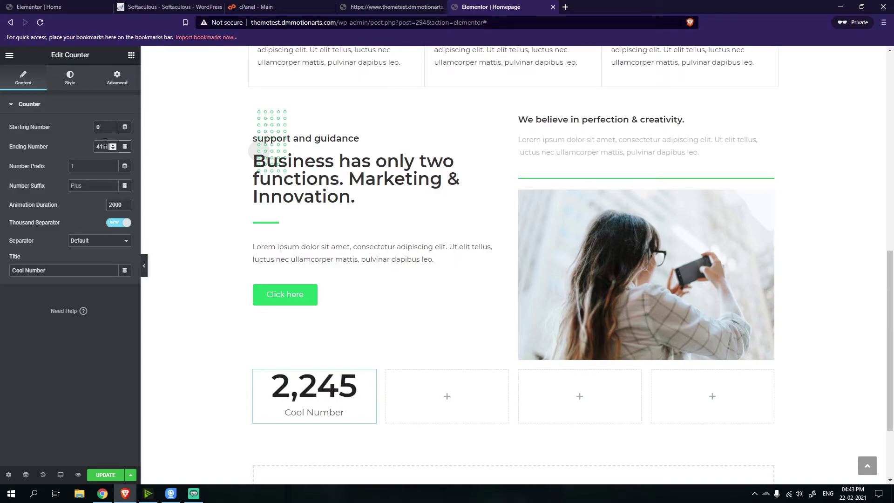
click(95, 168)
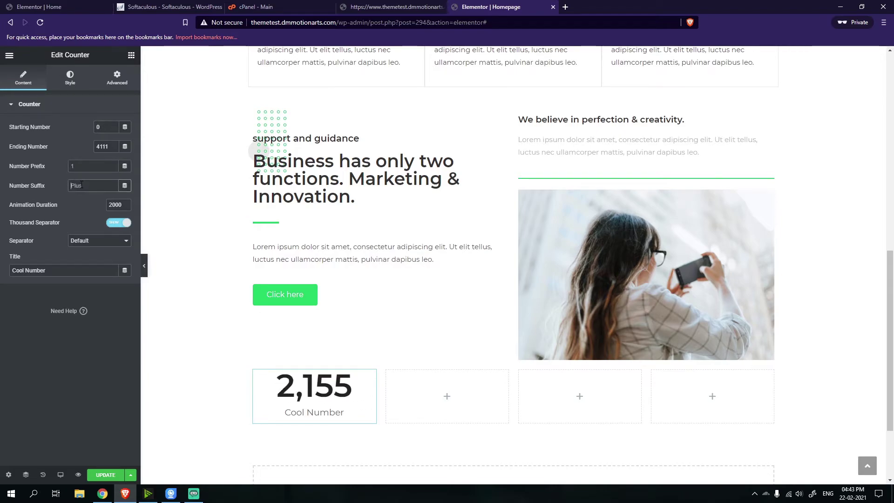
triple_click(63, 270)
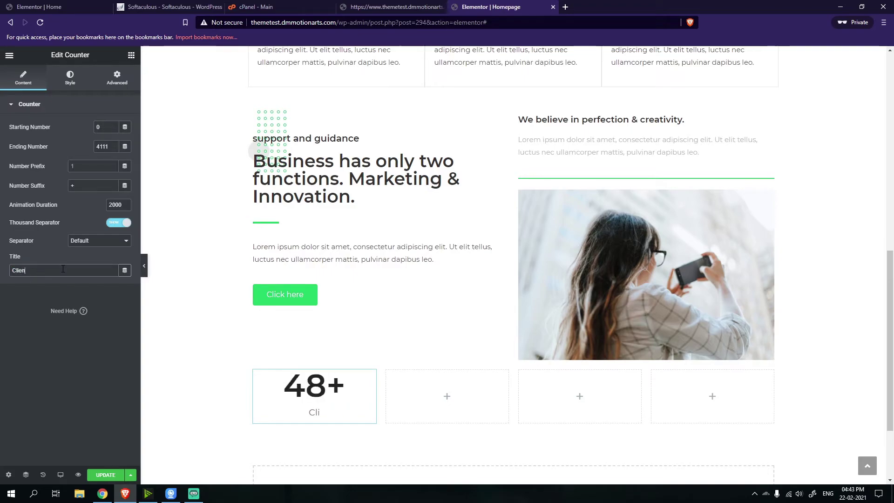
right_click(312, 391)
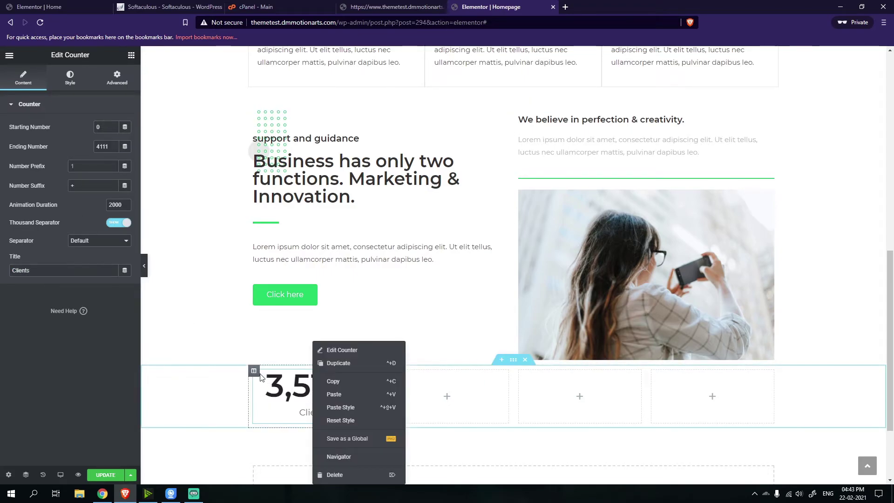
click(266, 378)
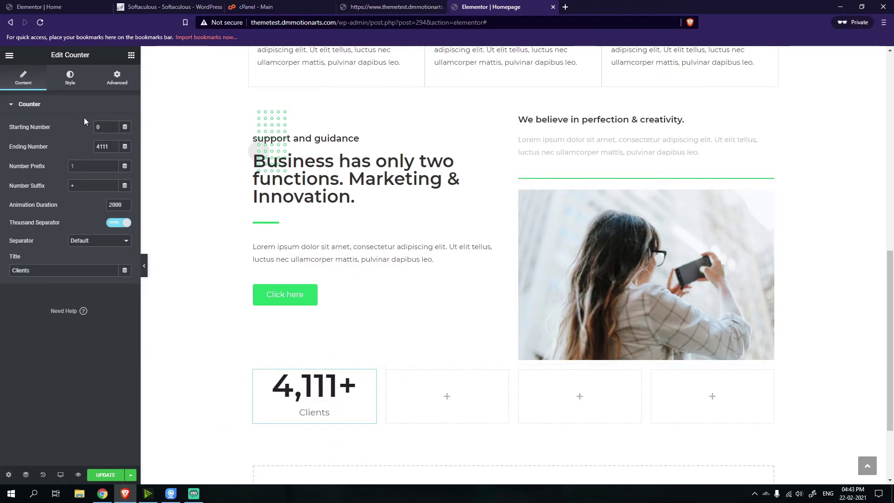
Reduce the font size of the Clients counter's number
click(73, 83)
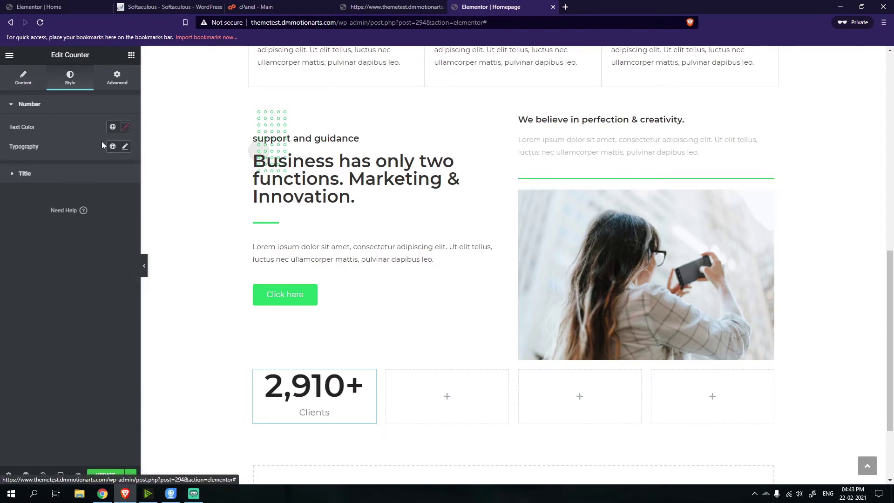
click(14, 173)
click(13, 112)
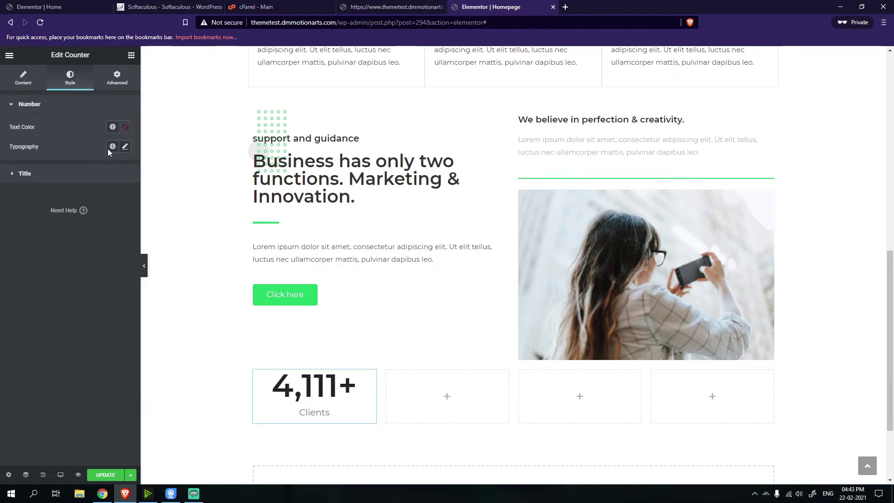
click(124, 146)
drag(24, 220, 37, 229)
click(2, 225)
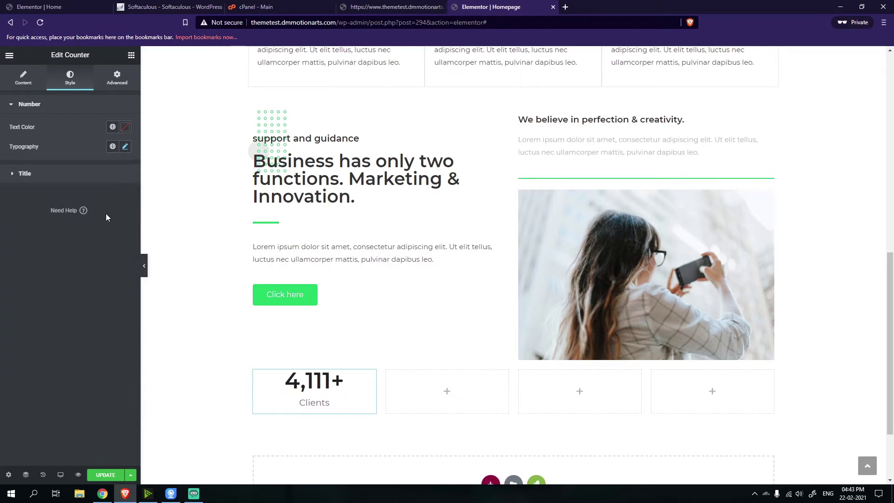
Try the Clients counter's title at size 33 px with font weights of 700, 400 and 300
click(19, 180)
click(125, 170)
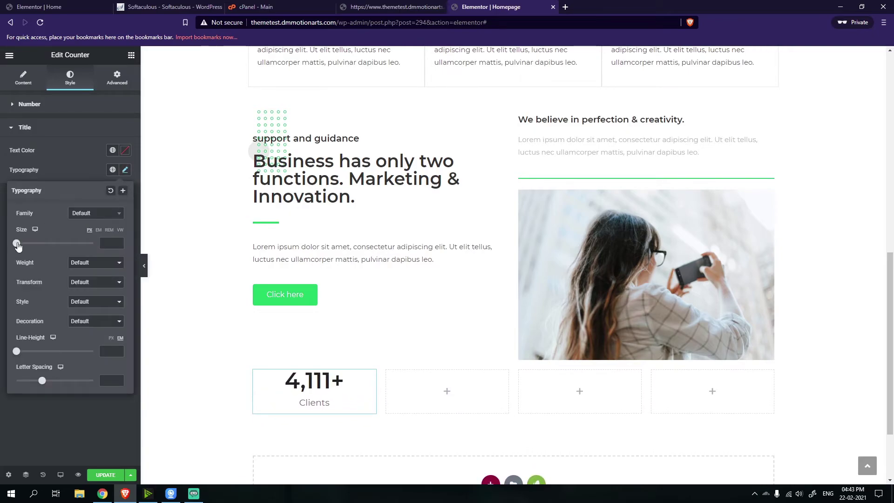
drag(17, 246, 30, 246)
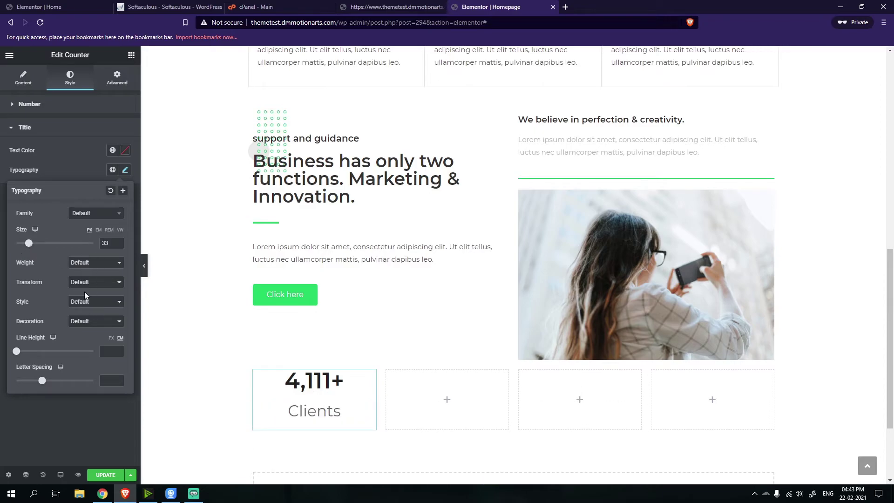
click(88, 262)
click(91, 316)
click(89, 263)
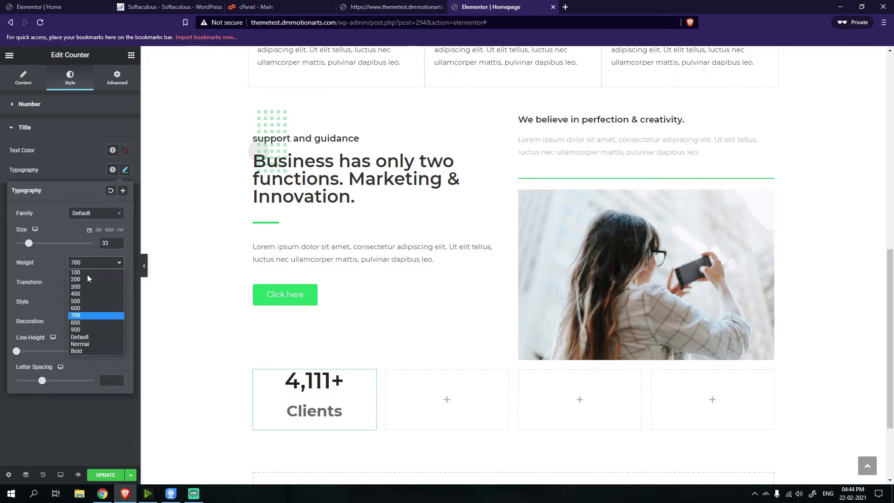
click(85, 293)
click(89, 262)
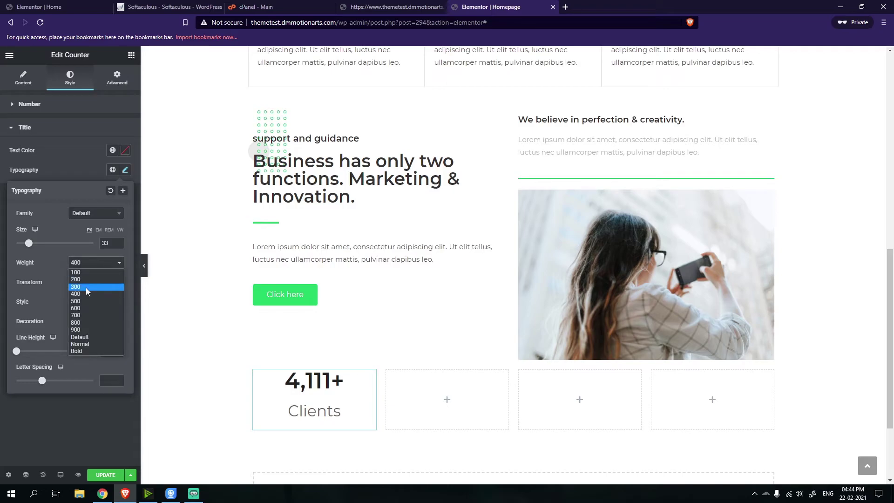
click(85, 287)
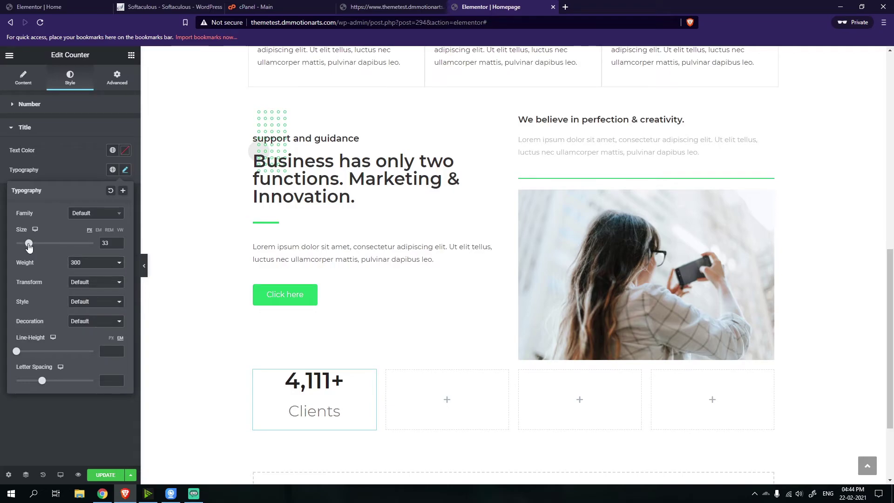
Set the counter title's font size to 19 px and its weight to 600
drag(29, 244, 24, 245)
click(94, 263)
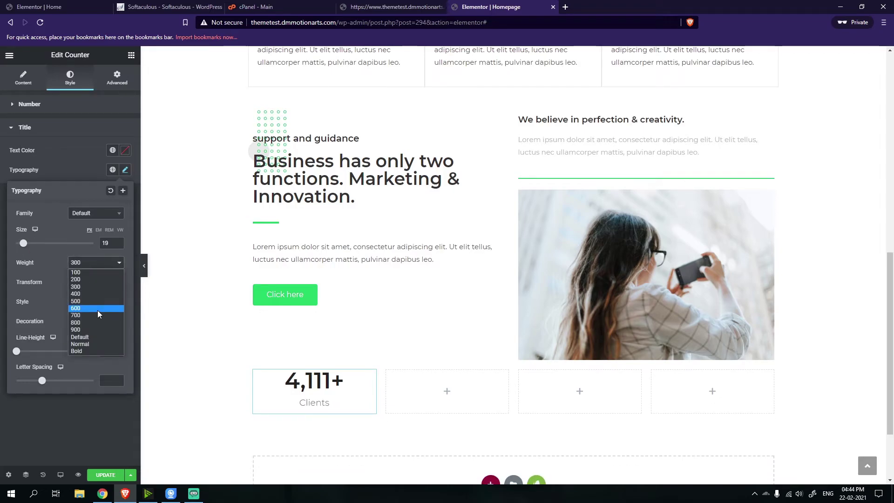
click(97, 309)
click(125, 171)
Set the counter title's text color to black and its font weight to 500
click(125, 150)
click(46, 243)
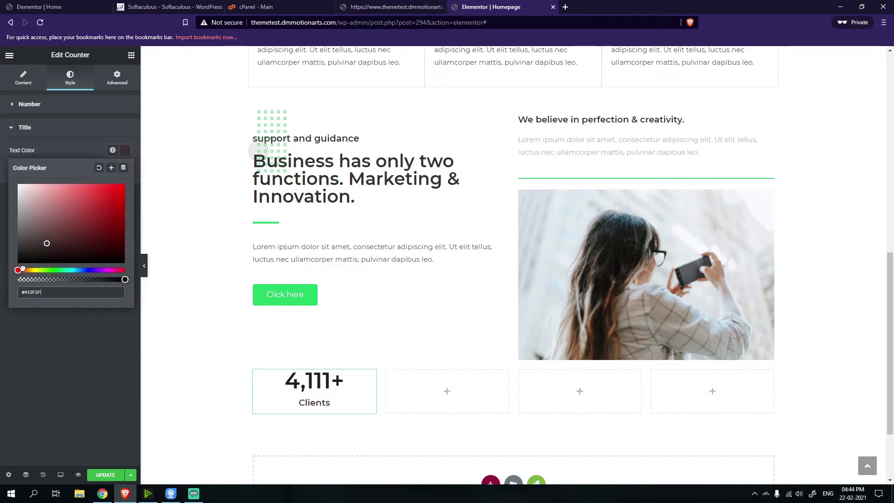
click(6, 328)
click(125, 170)
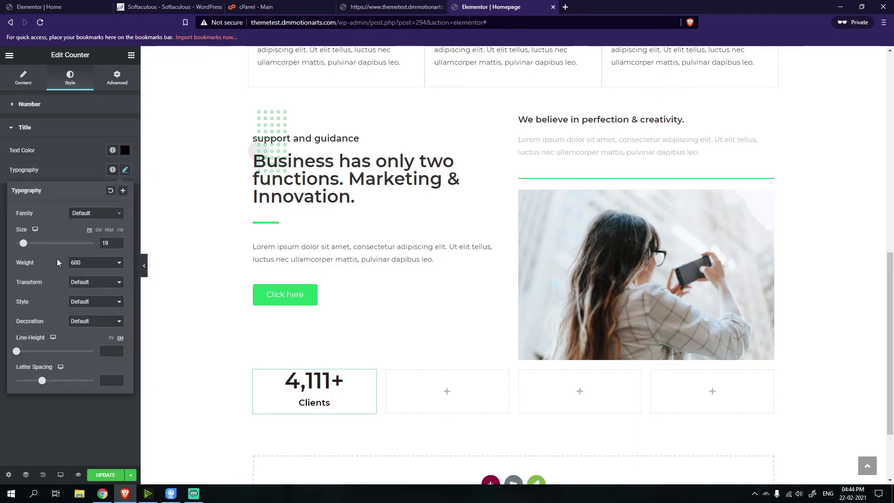
click(77, 262)
click(83, 302)
click(1, 256)
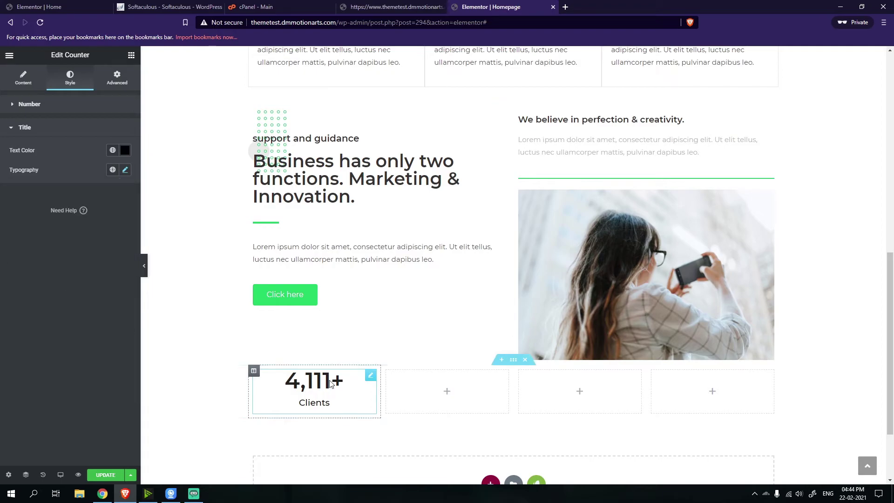
Look at the Clients counter's available actions and open the style settings of its column
right_click(334, 381)
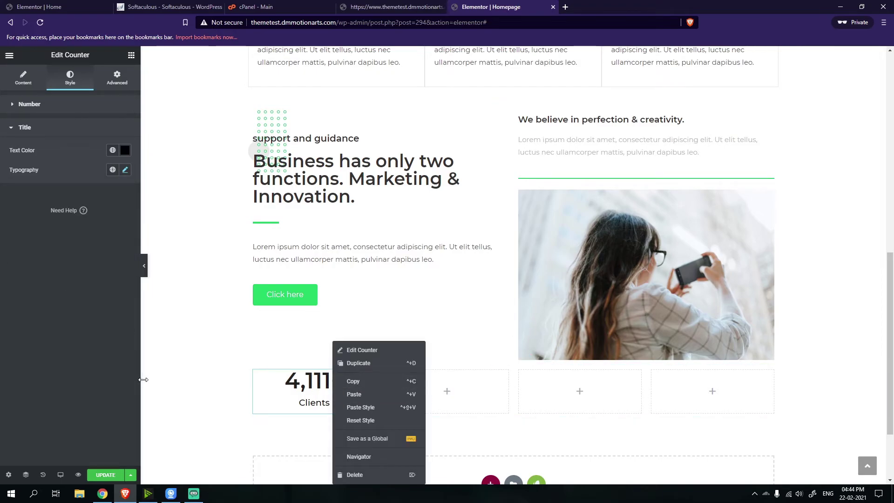
click(317, 381)
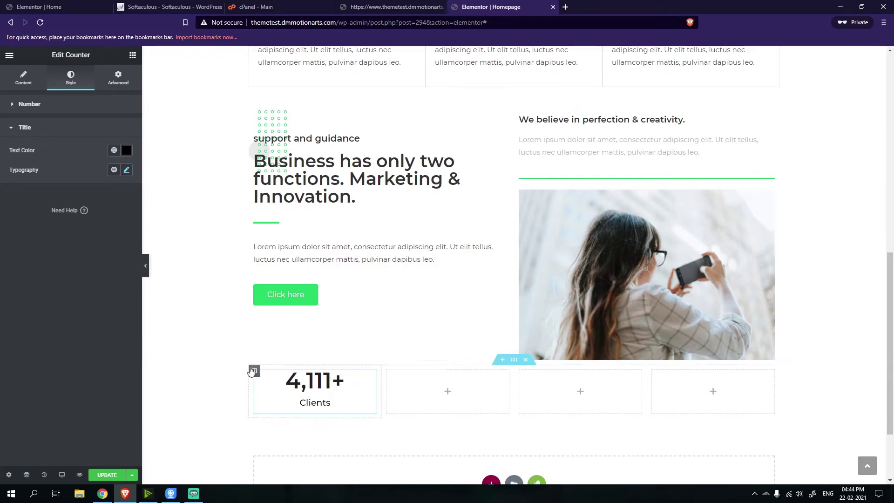
click(255, 371)
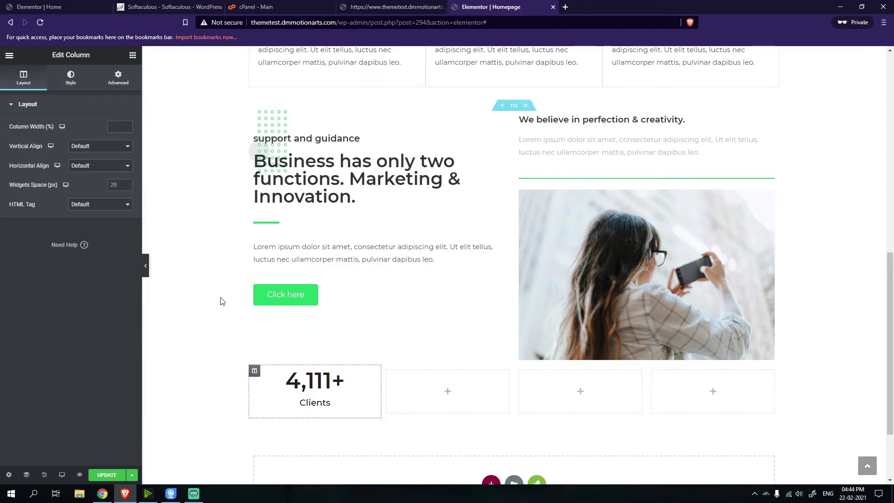
click(88, 89)
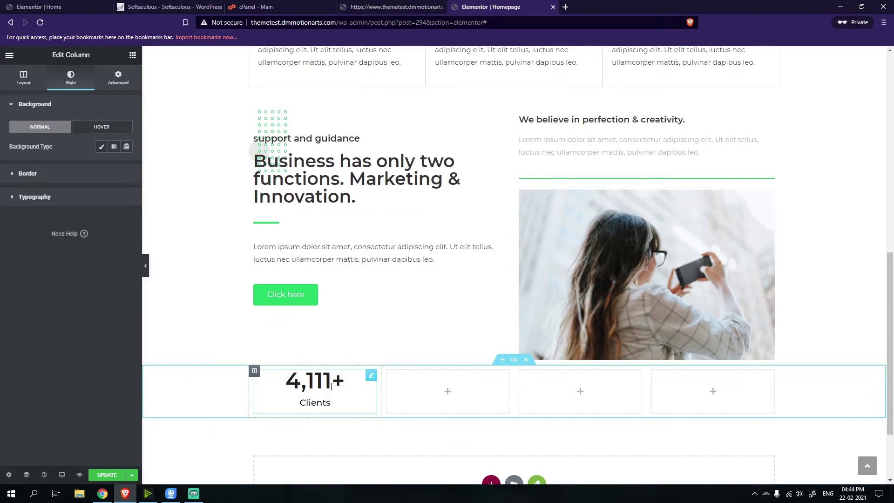
Examine the hero heading and its inner section's columns, and return to the counter section
scroll(331, 387, up, 10)
scroll(371, 296, down, 10)
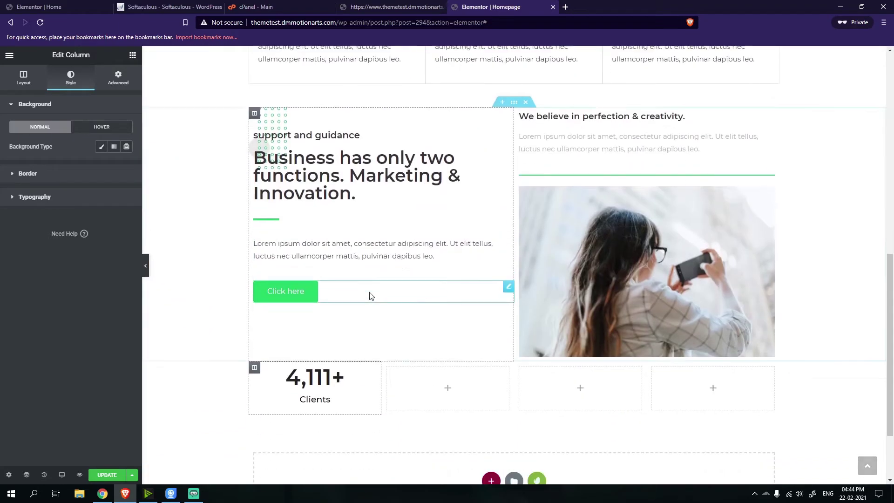
scroll(371, 297, down, 2)
scroll(337, 203, up, 10)
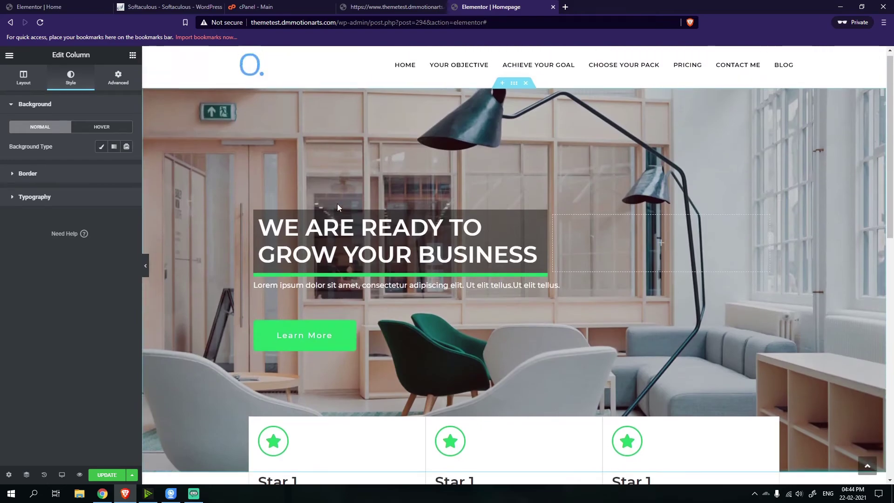
scroll(408, 291, down, 3)
scroll(400, 261, up, 3)
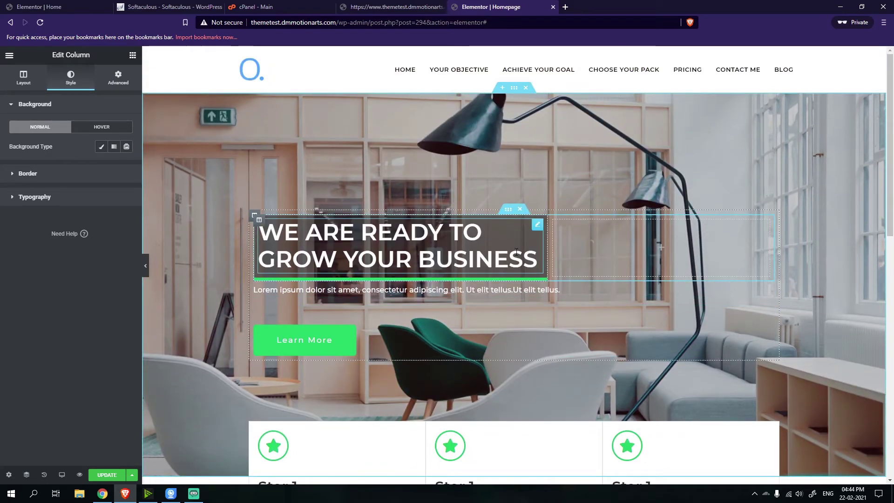
click(640, 232)
click(525, 250)
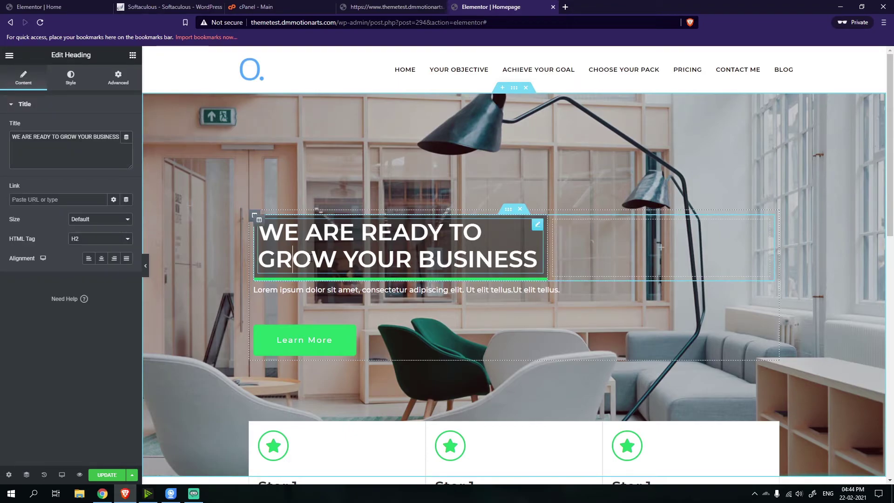
click(437, 259)
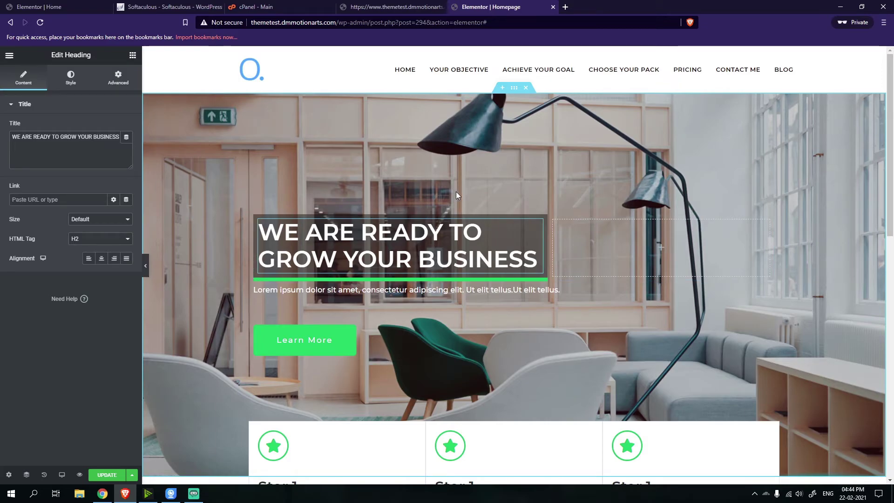
scroll(419, 200, down, 6)
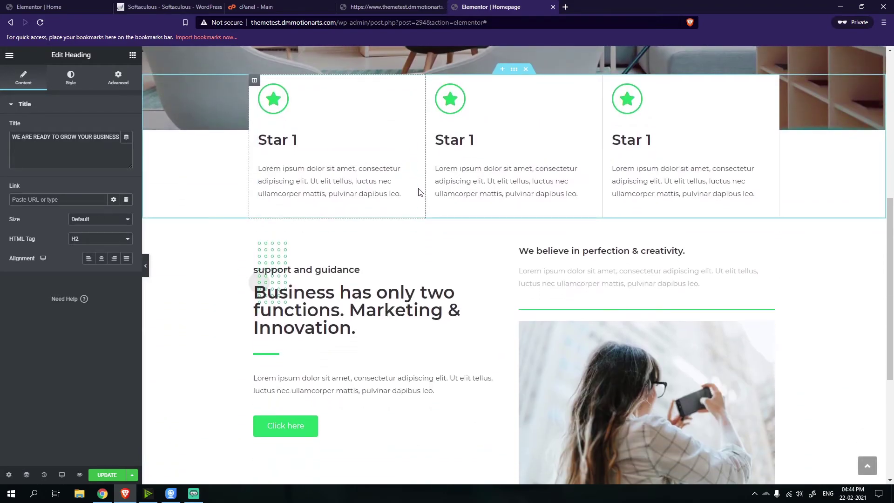
scroll(419, 192, down, 5)
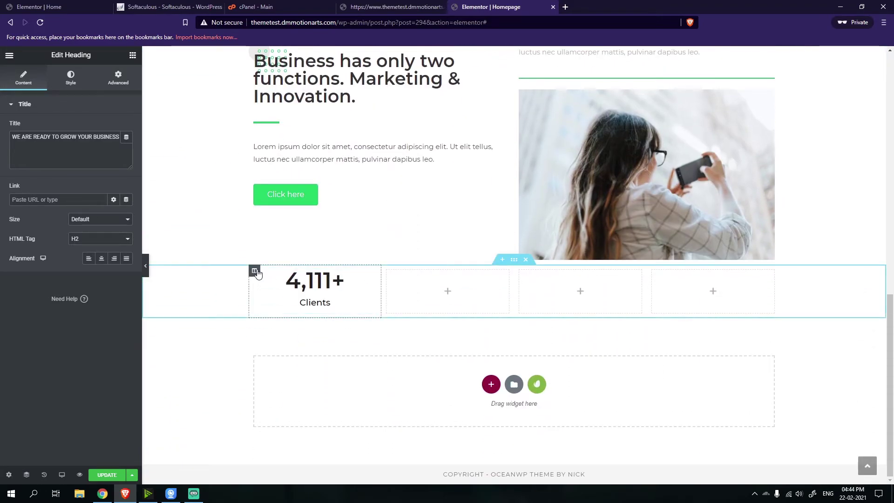
Set the padding of the Clients counter's column to 19 px on all sides
click(254, 270)
click(118, 77)
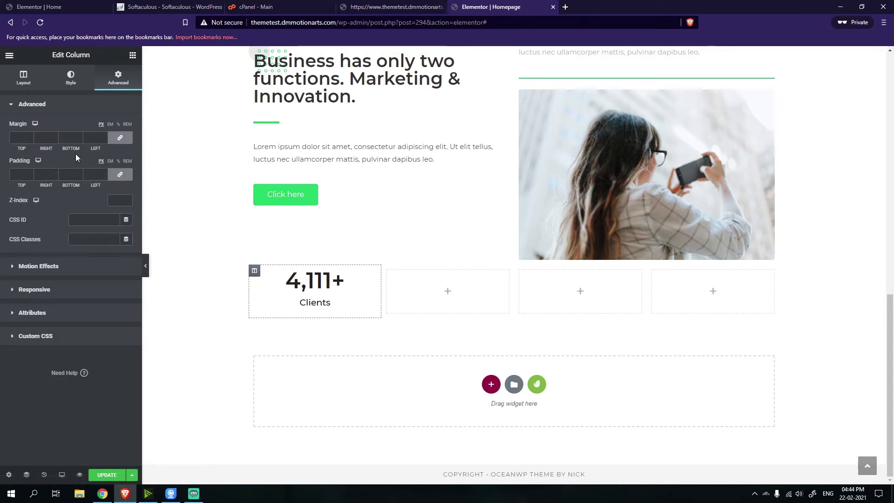
click(30, 173)
click(30, 174)
click(30, 173)
click(30, 173)
click(30, 173)
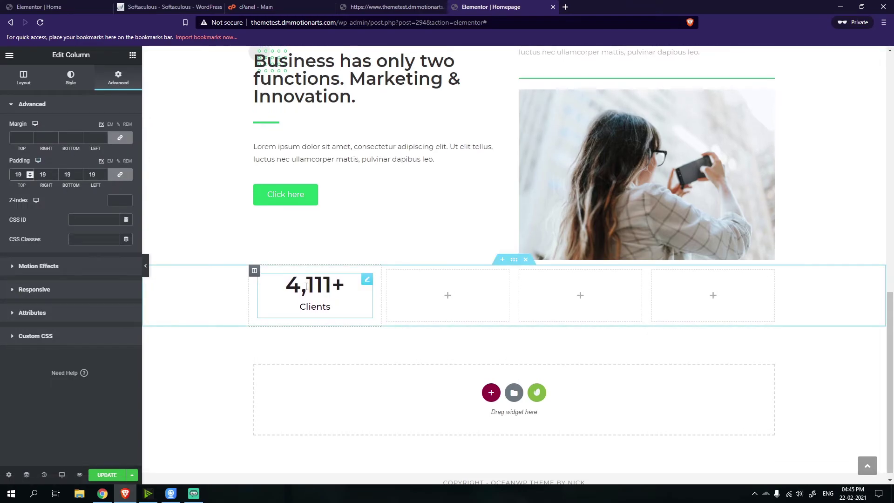
Check the reference counter section and give the rebuilt counter section a minimum height of about 269 px
click(53, 6)
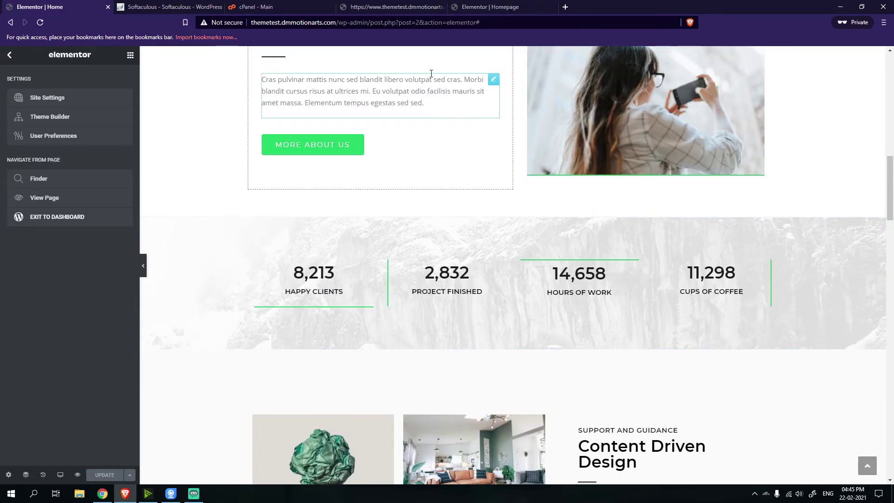
click(482, 6)
click(514, 259)
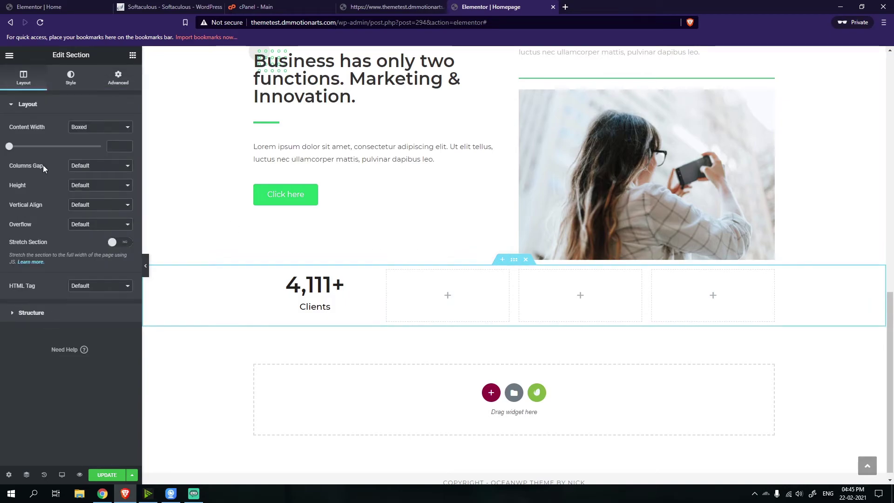
click(93, 186)
click(94, 210)
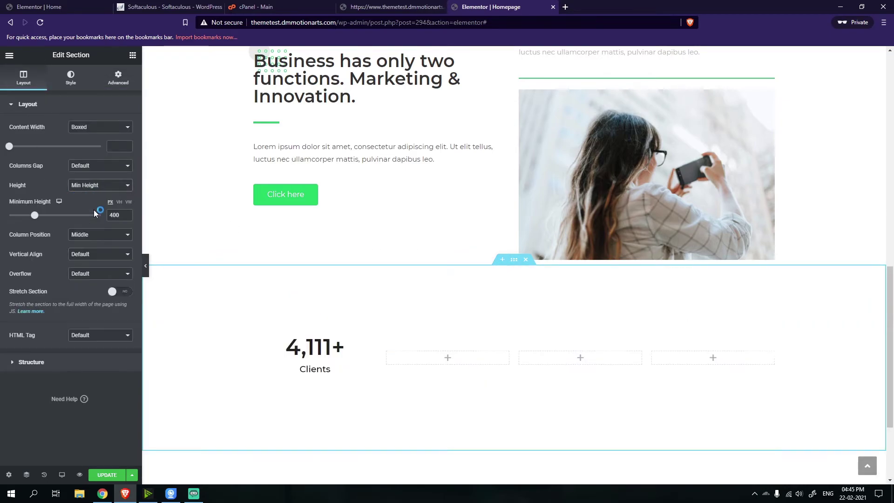
drag(35, 223, 27, 223)
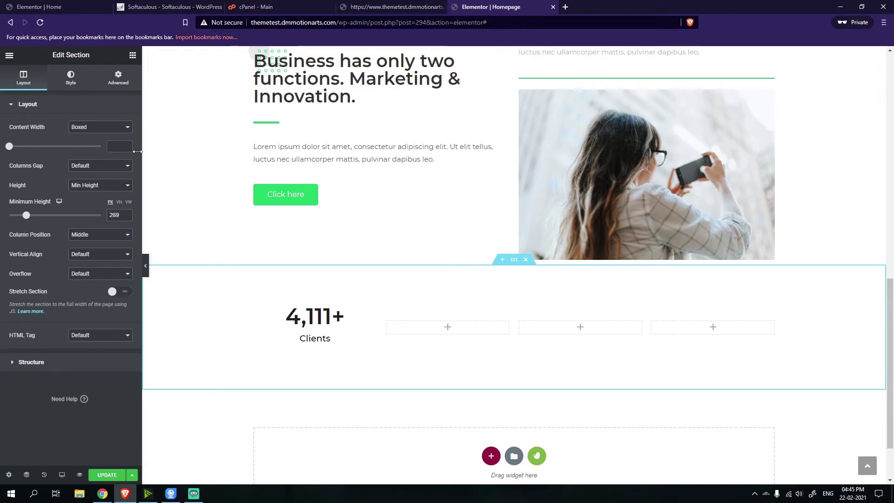
Give the counter section a classic background with the light rocky mountain image, positioned Center Center
click(70, 79)
click(88, 148)
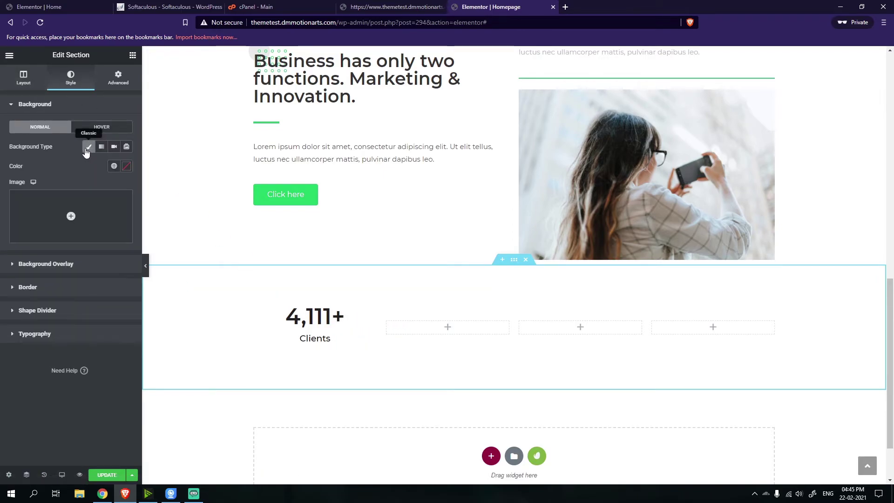
click(87, 206)
scroll(306, 261, down, 1)
click(124, 273)
click(849, 456)
click(100, 256)
click(86, 278)
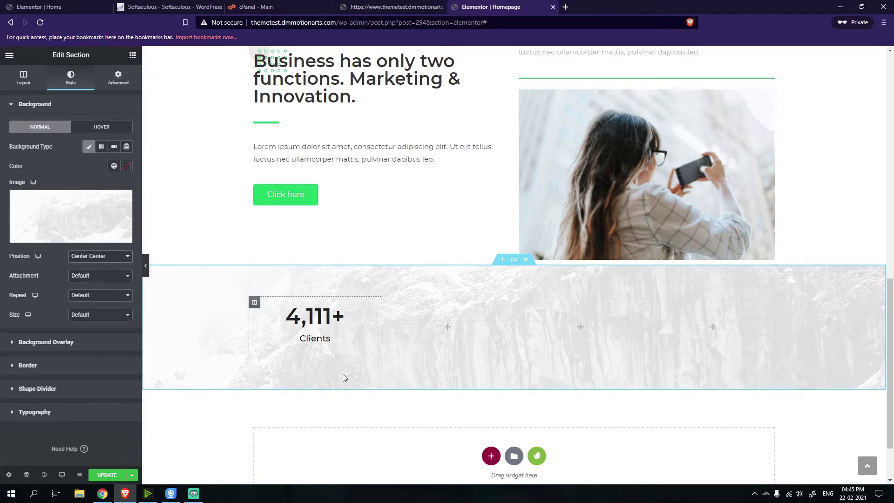
Try the Scroll attachment on the counter section's background image, and set the attachment to Fixed
scroll(371, 346, down, 1)
scroll(368, 351, up, 2)
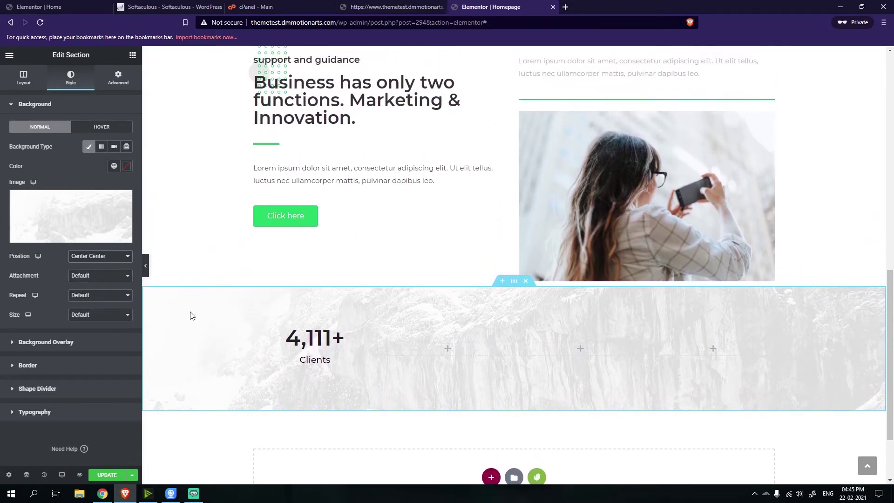
click(93, 279)
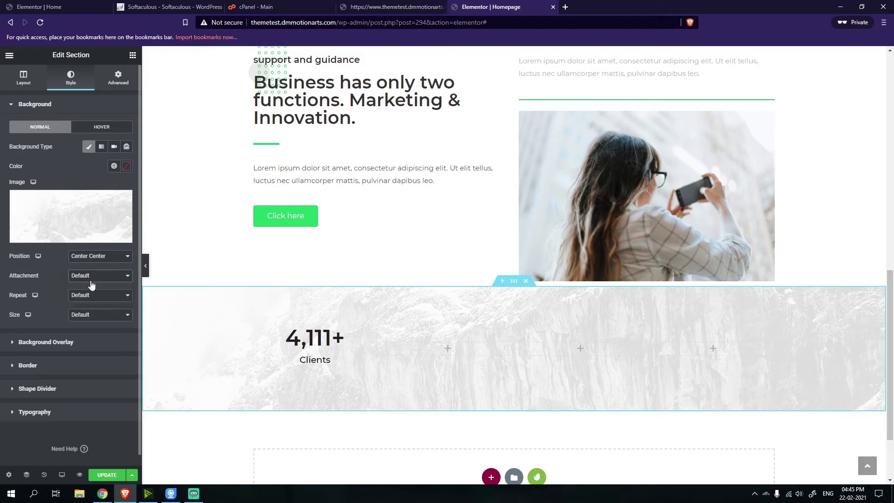
click(86, 294)
scroll(276, 345, down, 2)
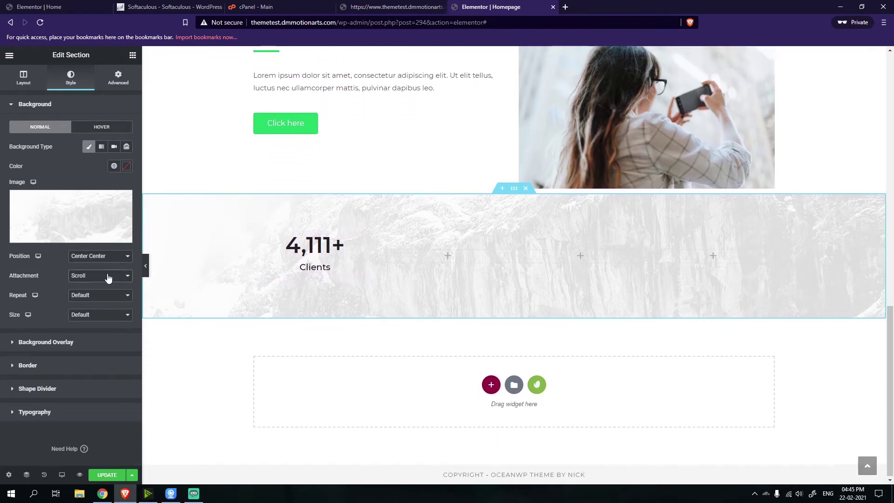
click(108, 276)
click(78, 300)
Examine how the counter section's fixed background behaves while moving up and down the page
scroll(355, 363, up, 3)
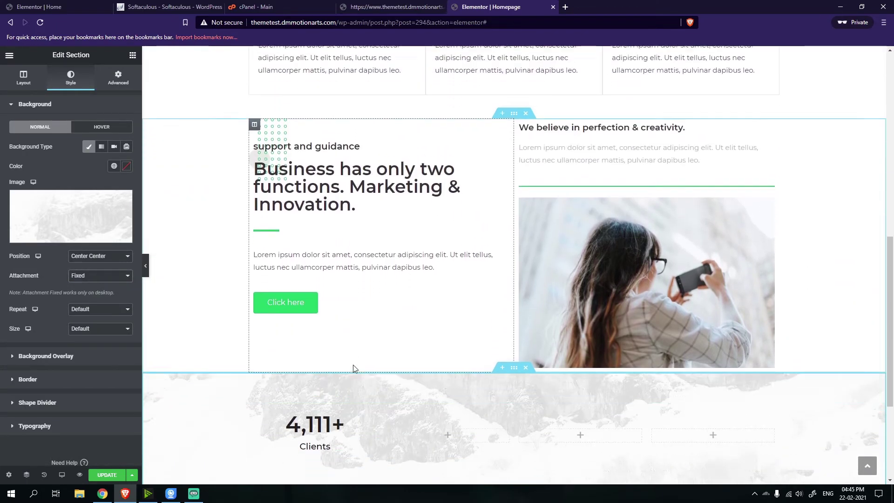
scroll(381, 336, down, 2)
scroll(340, 202, down, 1)
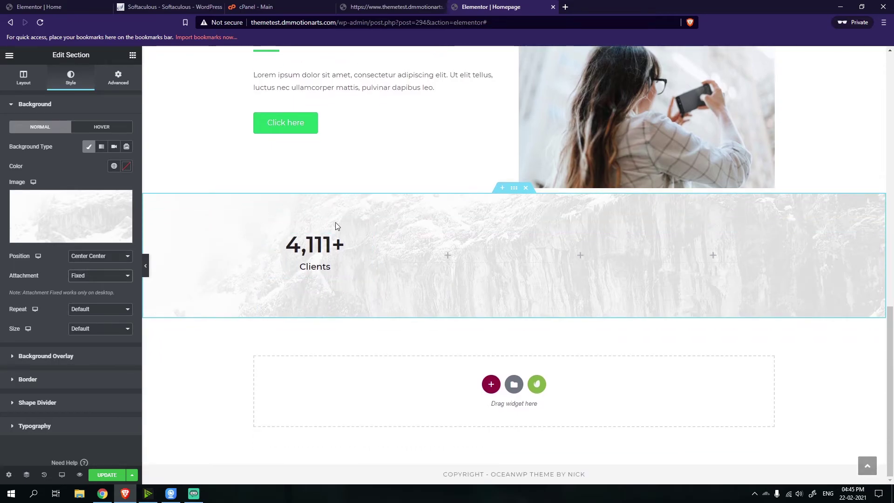
scroll(368, 289, up, 1)
scroll(661, 333, up, 4)
scroll(494, 390, down, 4)
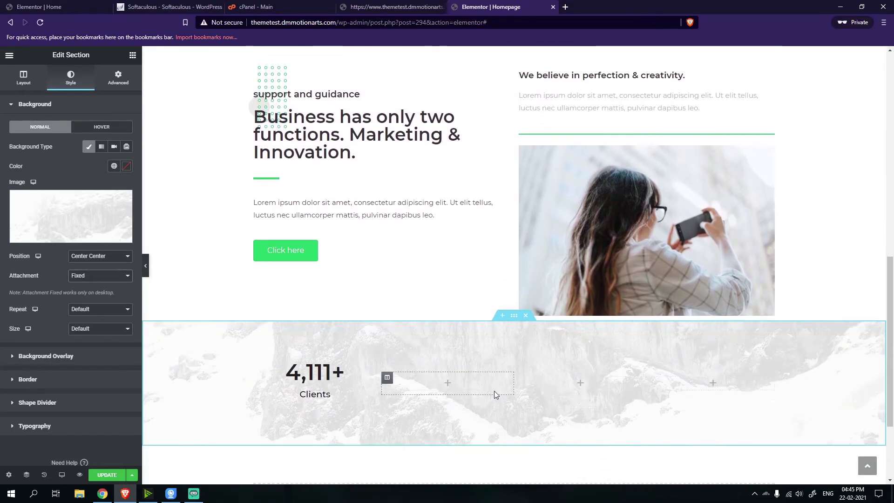
scroll(407, 376, up, 3)
scroll(347, 303, down, 4)
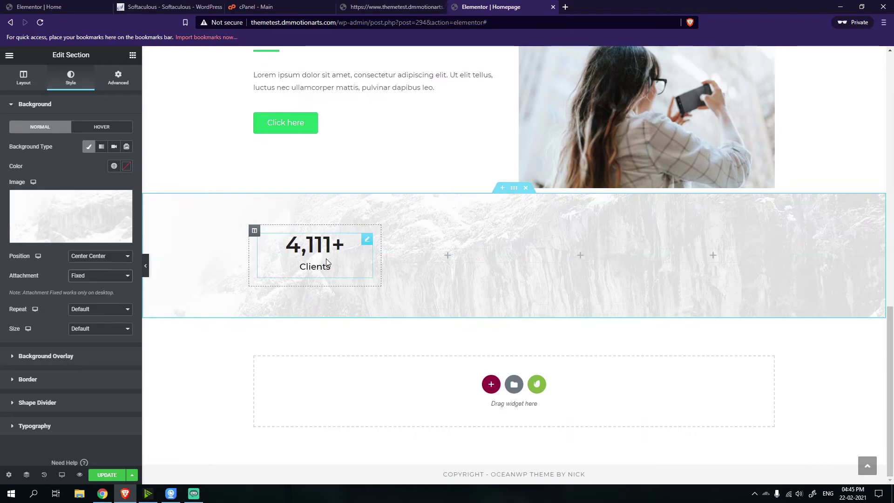
scroll(446, 439, up, 4)
scroll(385, 378, down, 3)
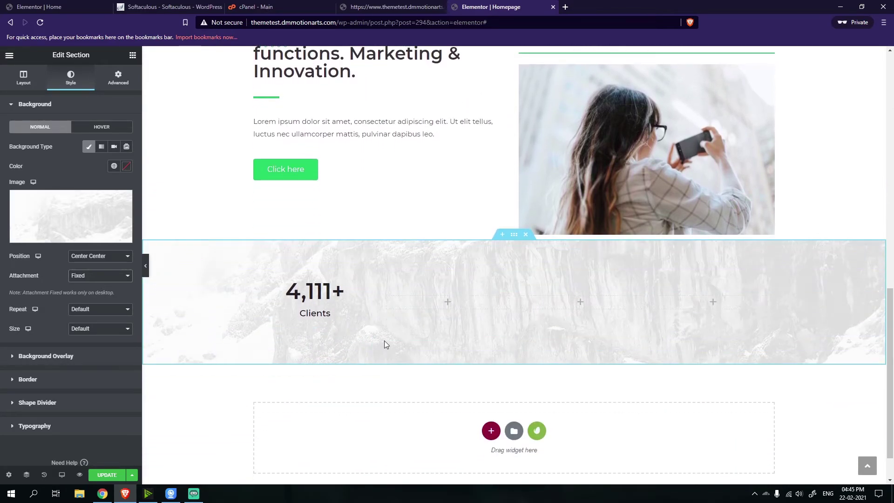
Check the reference counter section and give the Clients counter's column a solid border
key(ctrl+Tab)
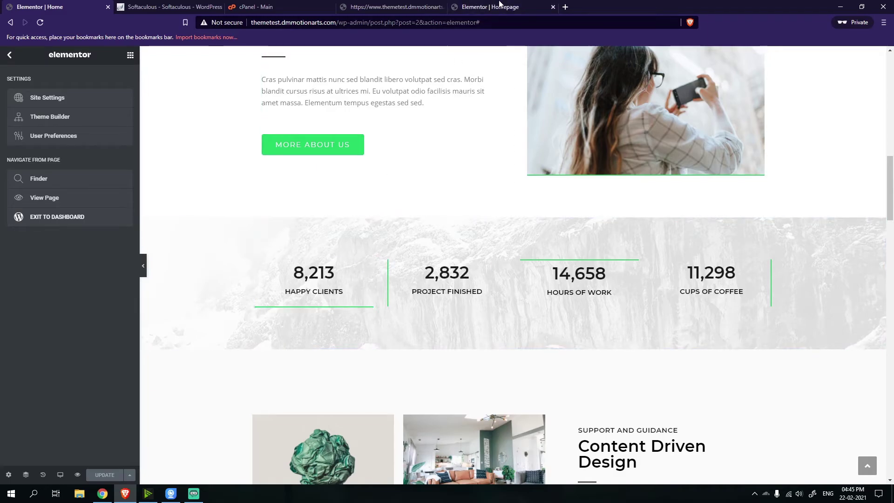
key(ctrl+shift+Tab)
click(255, 278)
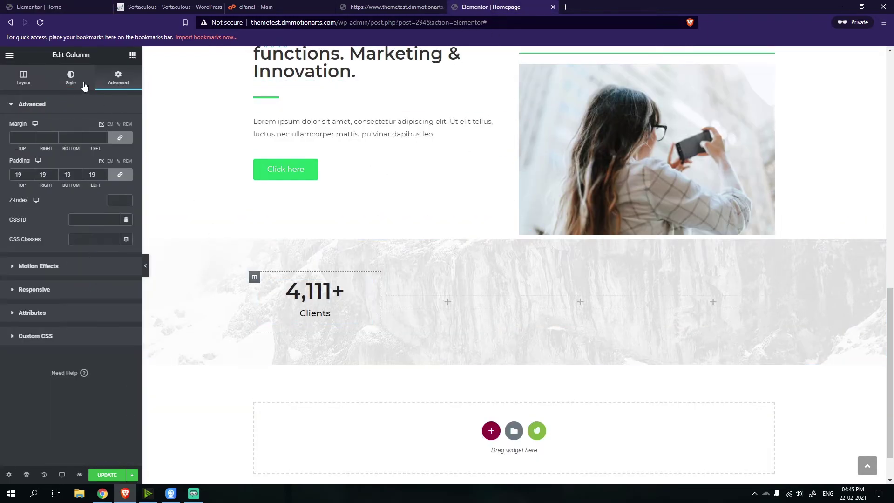
click(71, 77)
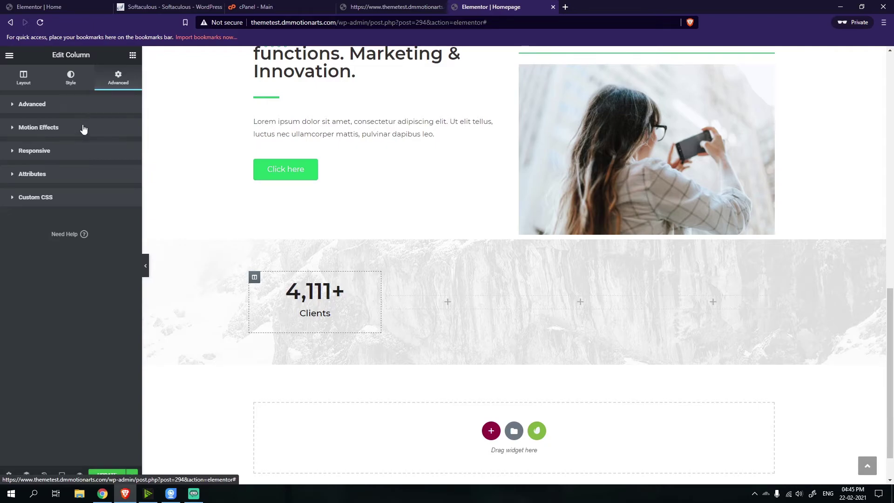
click(28, 173)
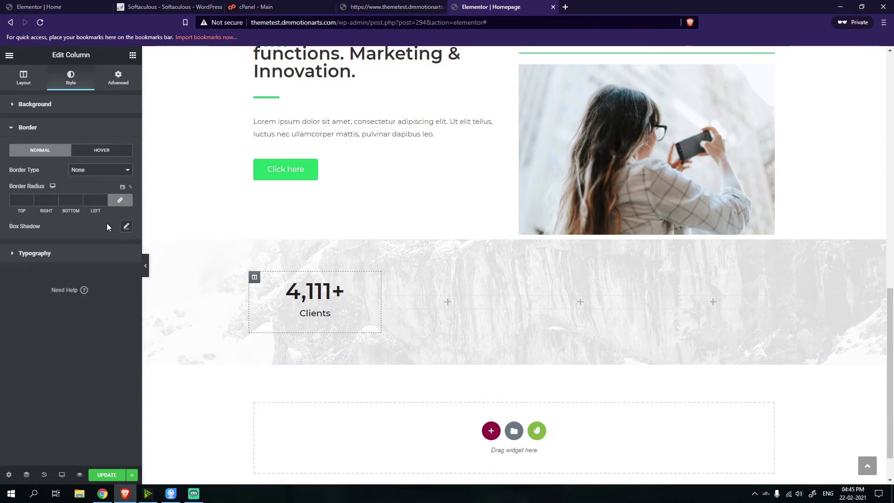
click(100, 170)
click(99, 191)
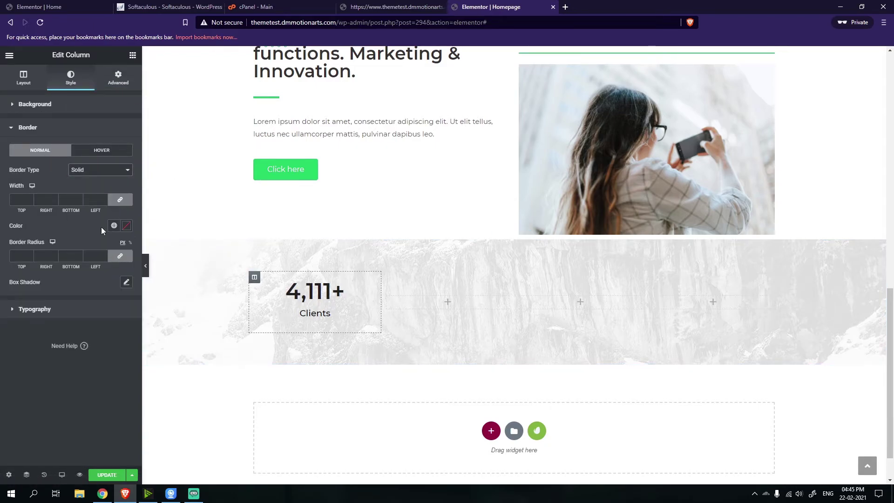
Set the column's border width to 5 at the bottom and 0 on the other sides, coloured with Global Green Color
click(114, 202)
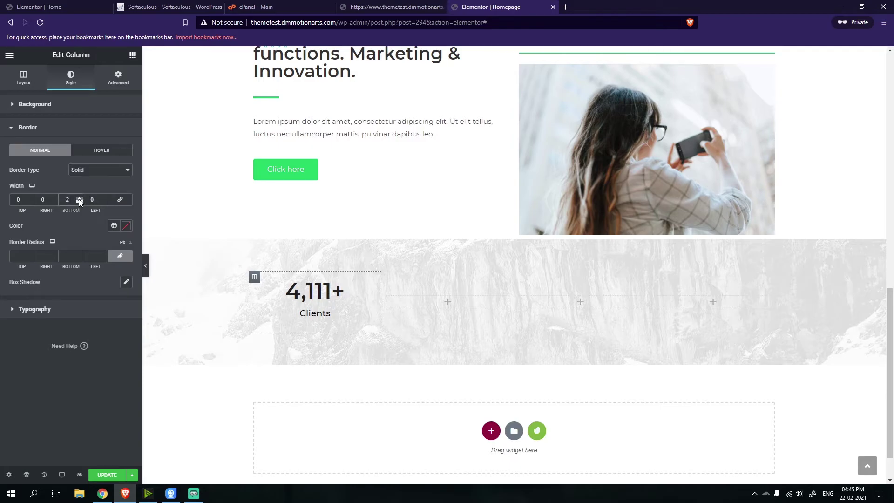
click(79, 198)
click(80, 198)
click(79, 198)
click(114, 226)
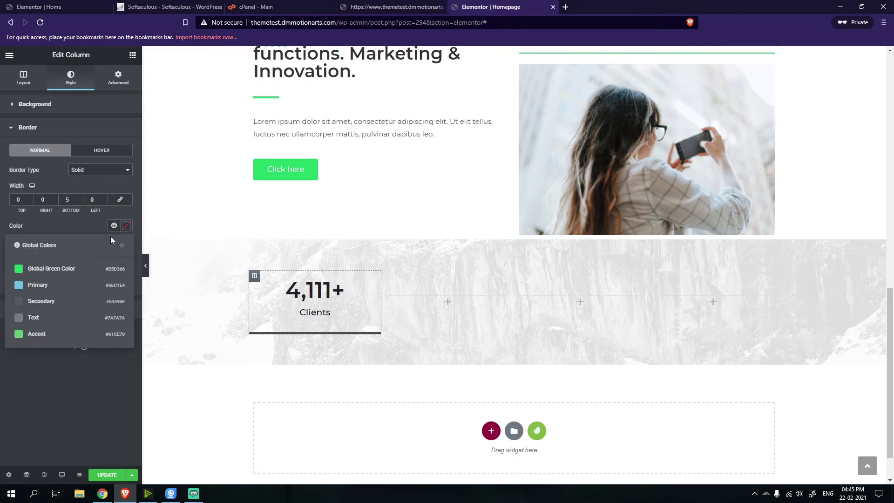
click(57, 269)
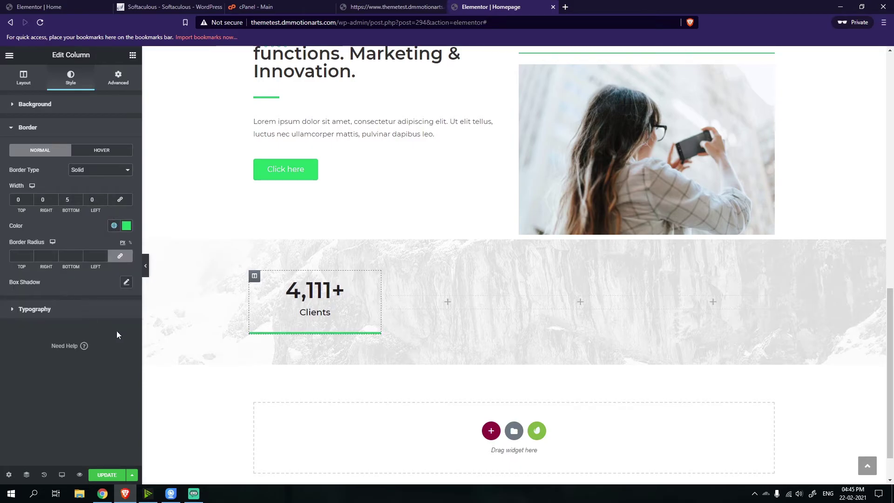
click(148, 266)
click(4, 265)
scroll(291, 231, down, 1)
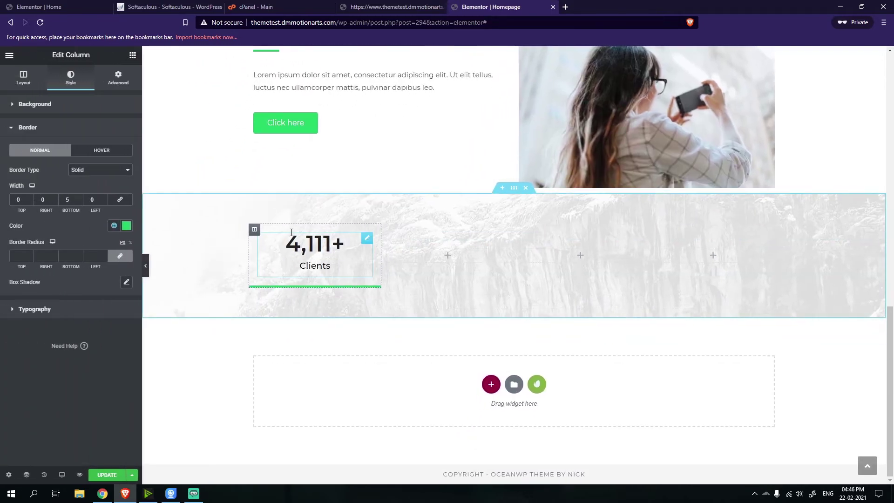
Try duplicating the Clients counter inside its column and undo the duplication
right_click(292, 232)
click(310, 243)
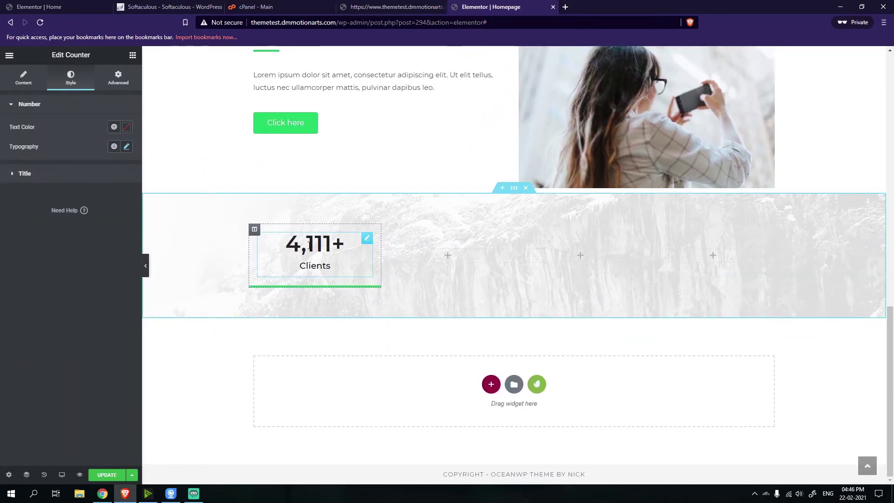
right_click(339, 243)
click(361, 265)
right_click(449, 253)
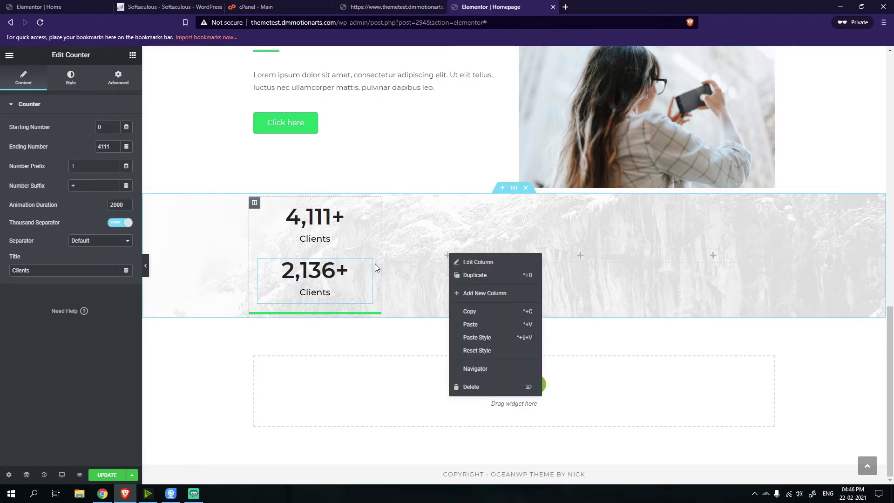
key(ctrl+z)
Try pasting the copied widget into each of the three empty columns of the counter section
right_click(437, 253)
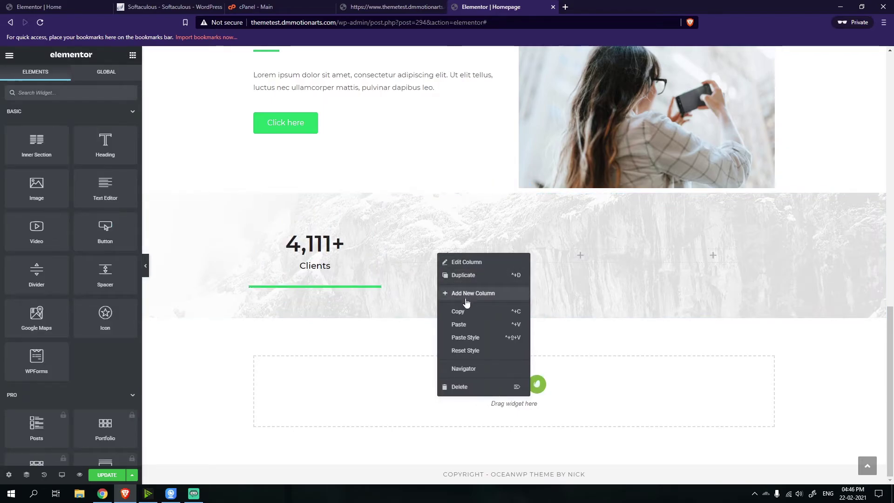
click(458, 325)
right_click(565, 257)
click(586, 330)
right_click(689, 256)
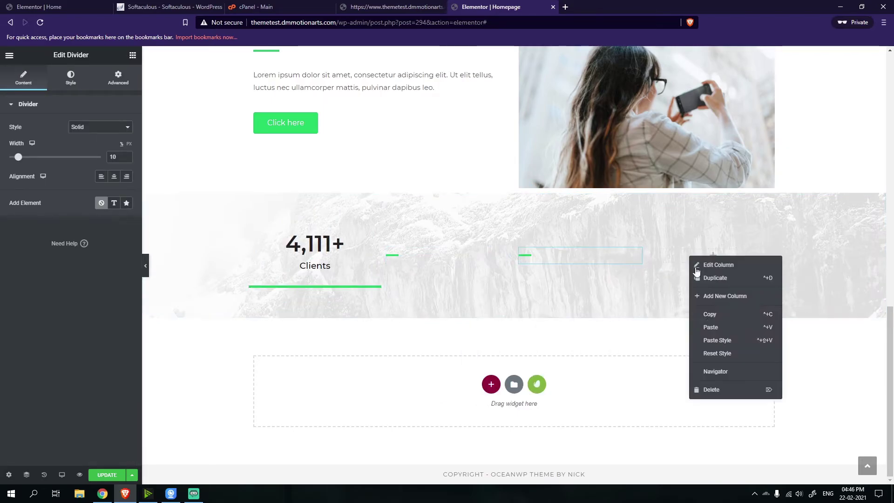
click(711, 327)
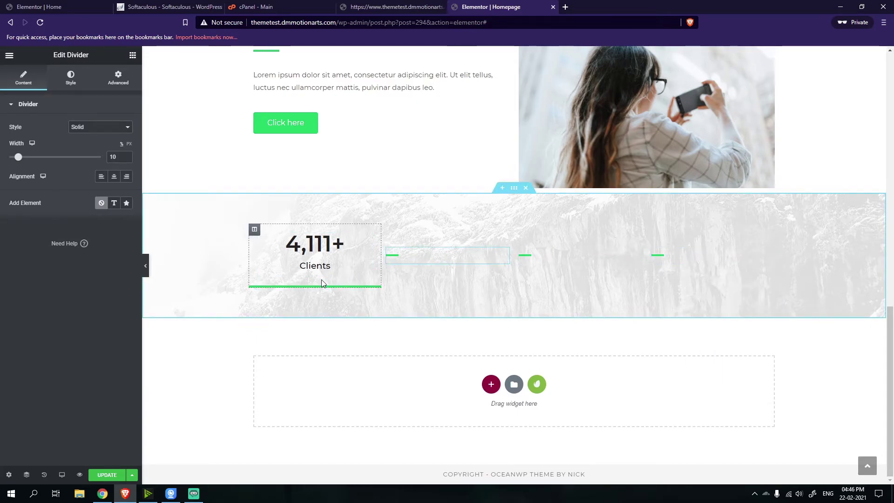
Undo the dividers pasted into the three other columns of the counter section
click(311, 265)
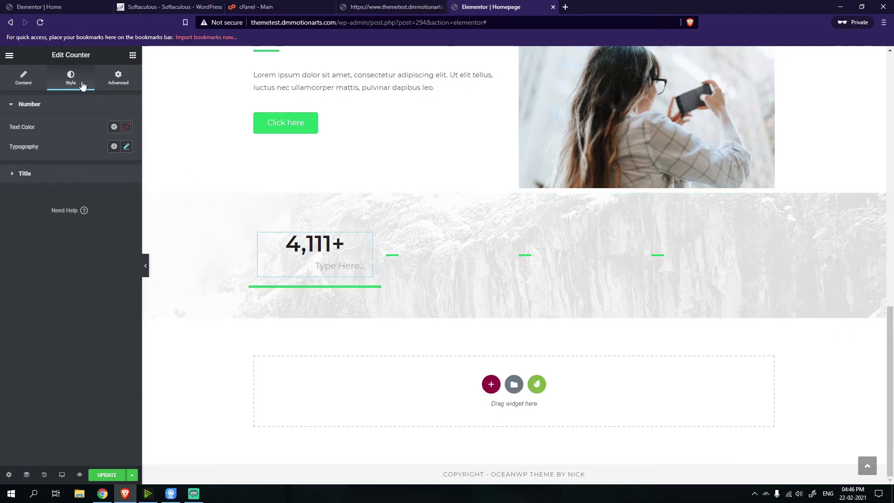
click(396, 255)
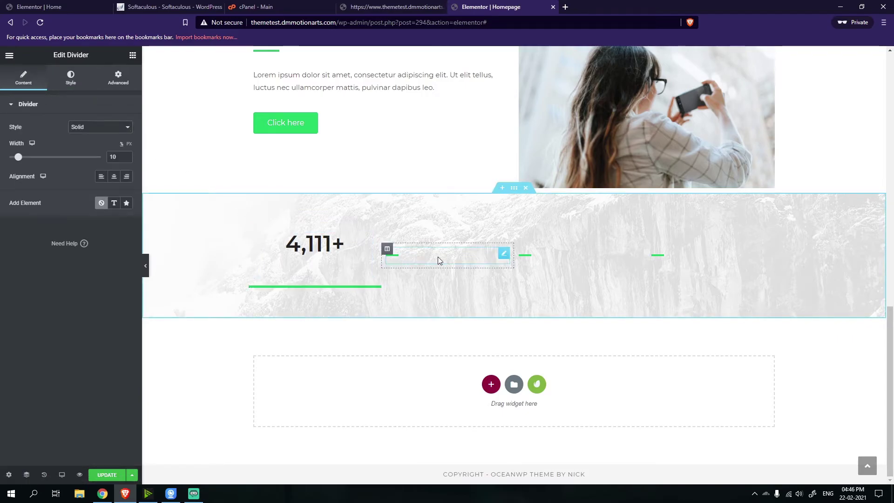
key(ctrl+z)
key(ctrl+z)
key(ctrl+z)
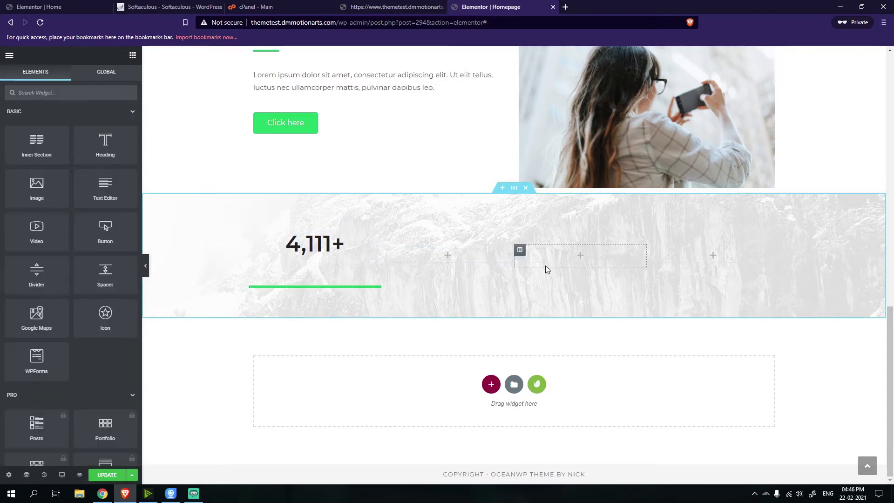
Copy the first counter and try a different text color for its title
click(322, 249)
right_click(321, 249)
click(333, 280)
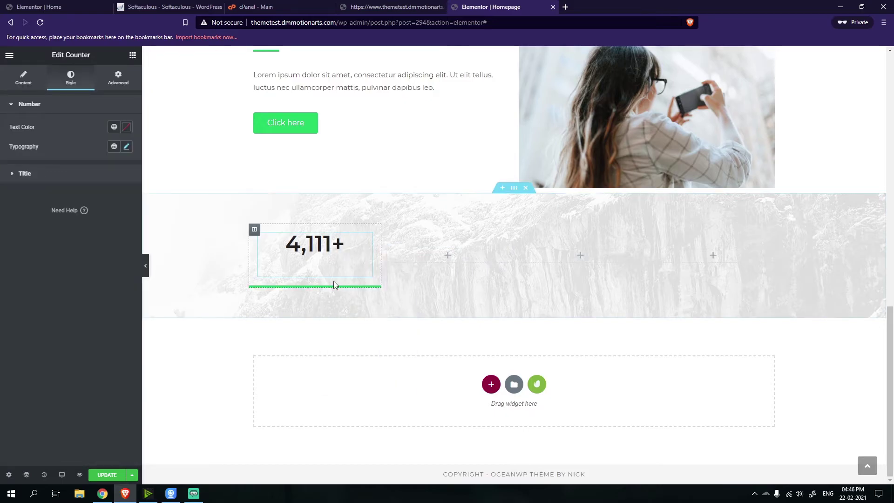
click(19, 174)
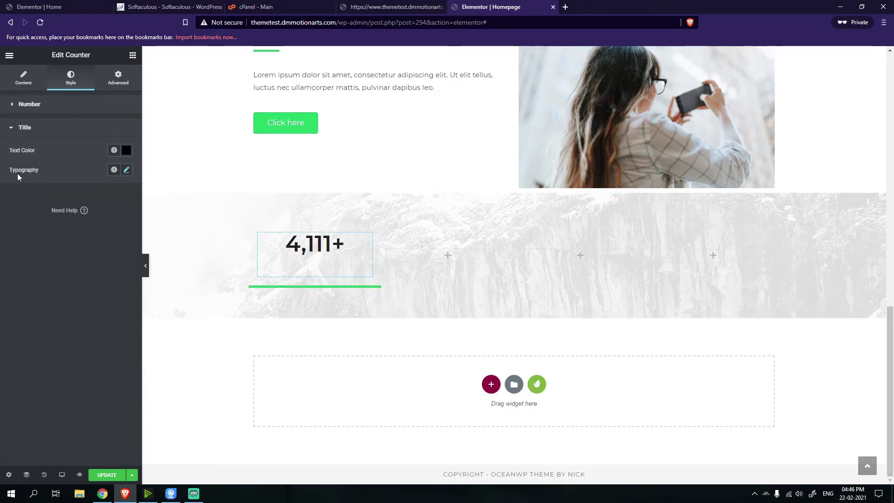
click(127, 150)
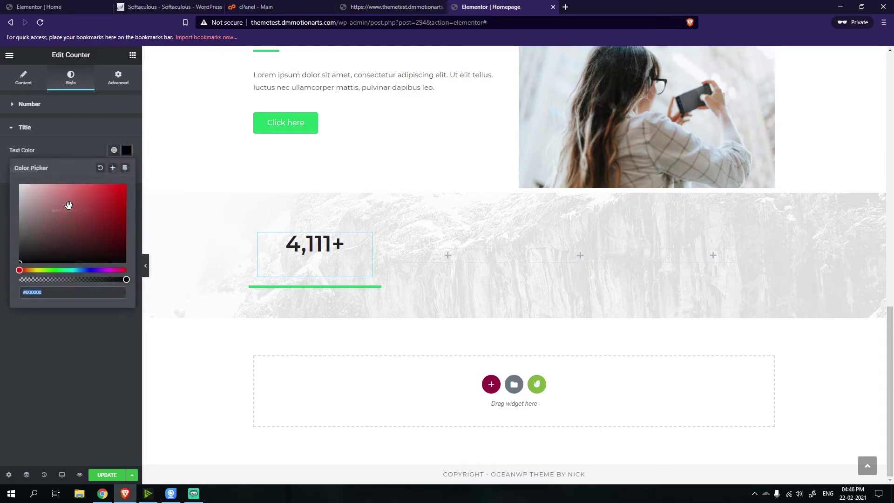
click(40, 219)
click(332, 249)
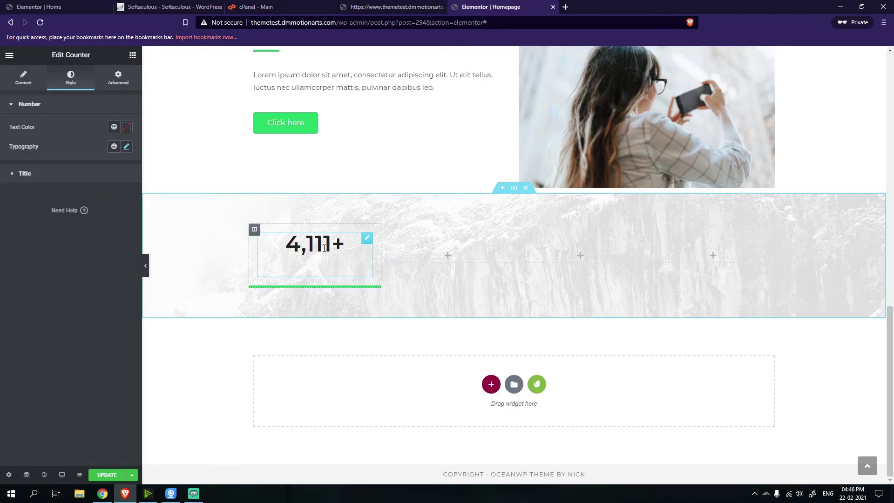
Copy the first counter and paste it into each of the three empty columns of the section
right_click(331, 249)
click(346, 282)
right_click(451, 259)
click(472, 329)
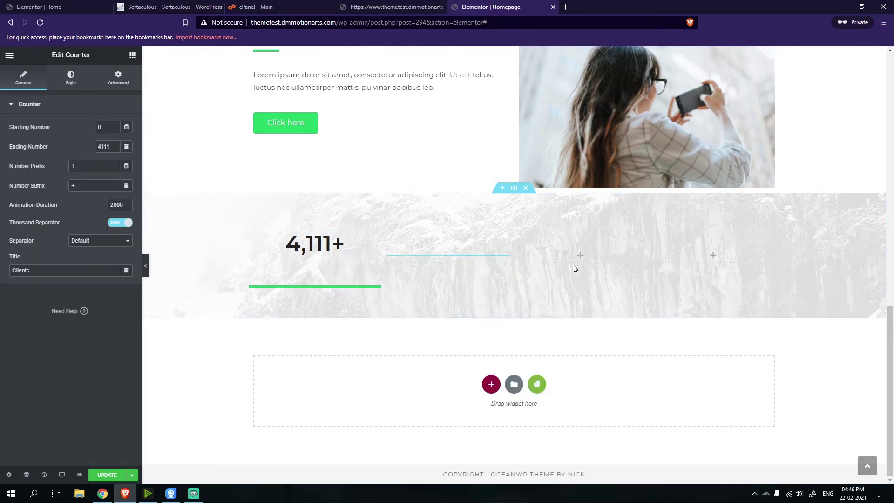
right_click(573, 264)
click(595, 335)
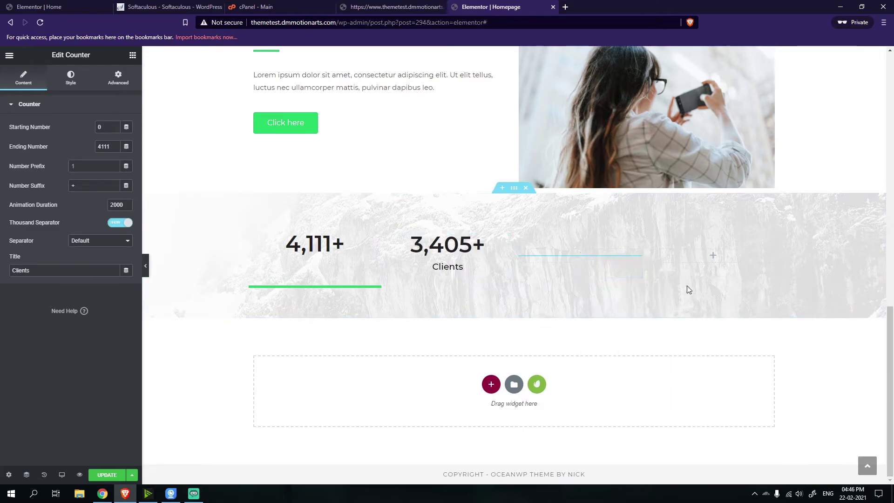
right_click(713, 260)
click(733, 330)
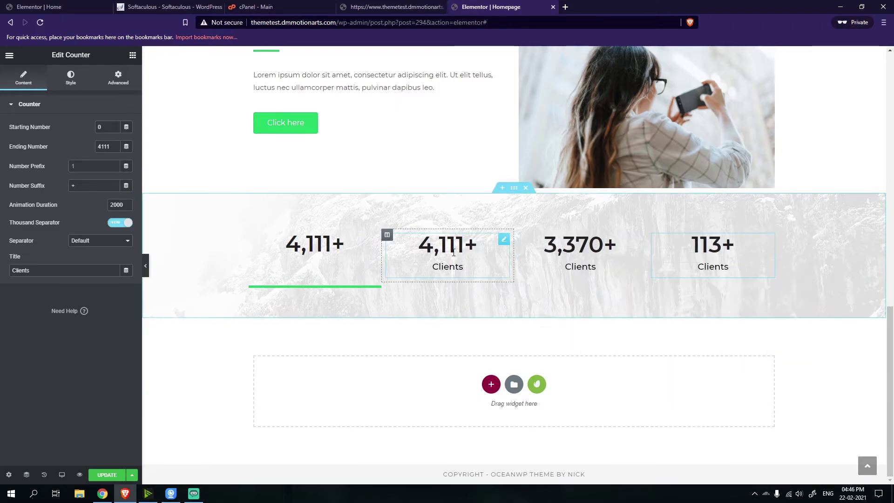
Set the ending number of the second column's counter to 100, and select the third column's counter
double_click(103, 146)
text(100)
click(549, 247)
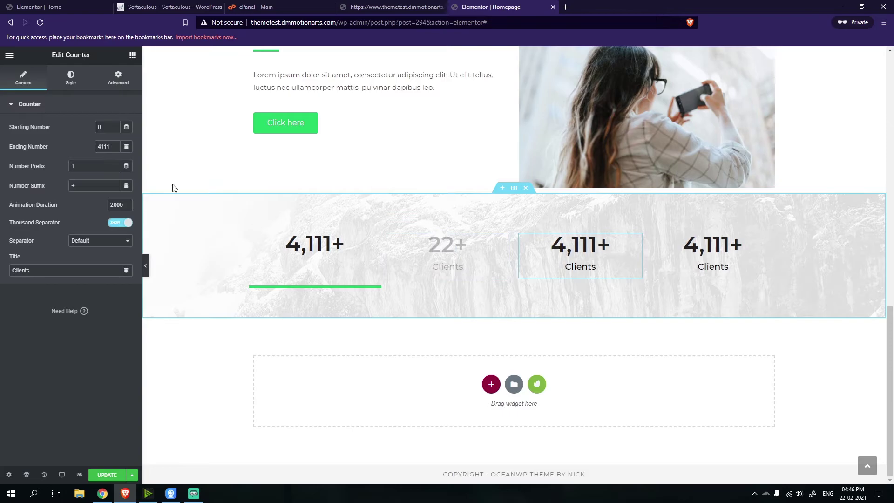
Set the ending number of the third column's counter to 252
double_click(103, 146)
text(25)
text(0)
Set the ending number of the fourth column's counter to 10 and its number suffix to "-"
click(709, 249)
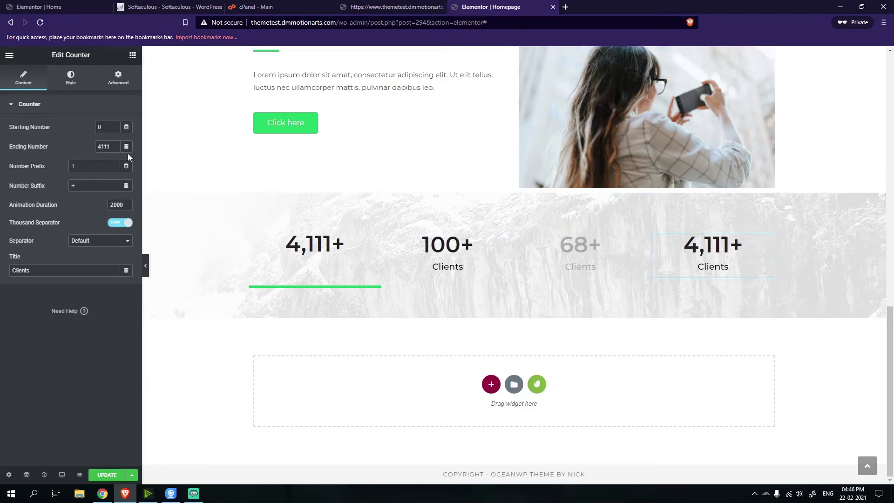
click(113, 148)
drag(112, 148, 48, 154)
text(10)
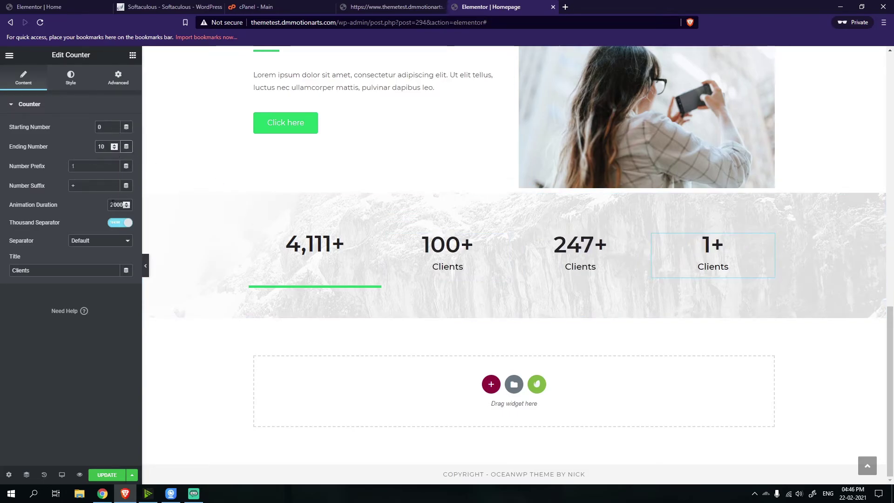
click(89, 167)
click(89, 185)
key(BackSpace)
text(-)
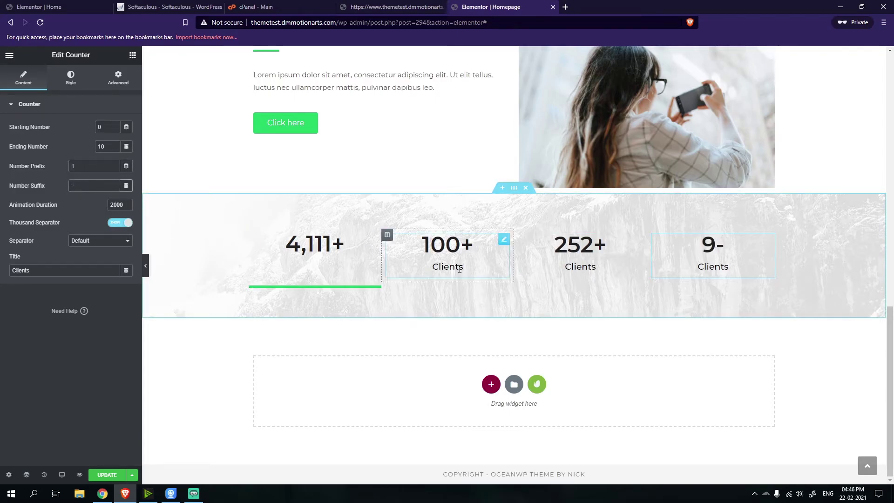
Give the second counter column a solid green border with a width of 5 on its left side only
click(387, 235)
click(71, 79)
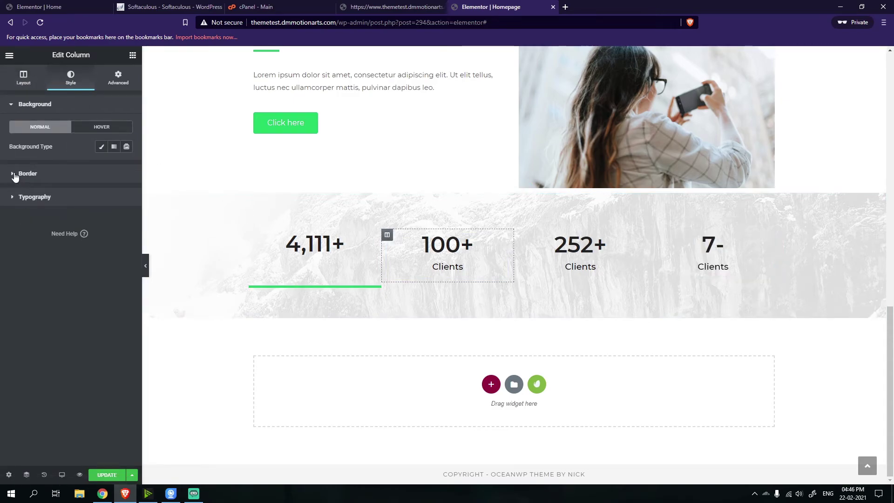
click(21, 174)
click(101, 169)
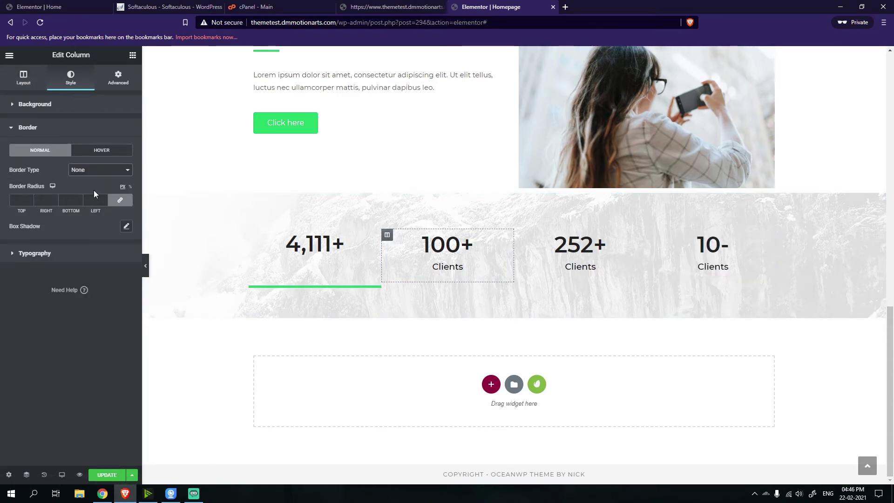
click(94, 190)
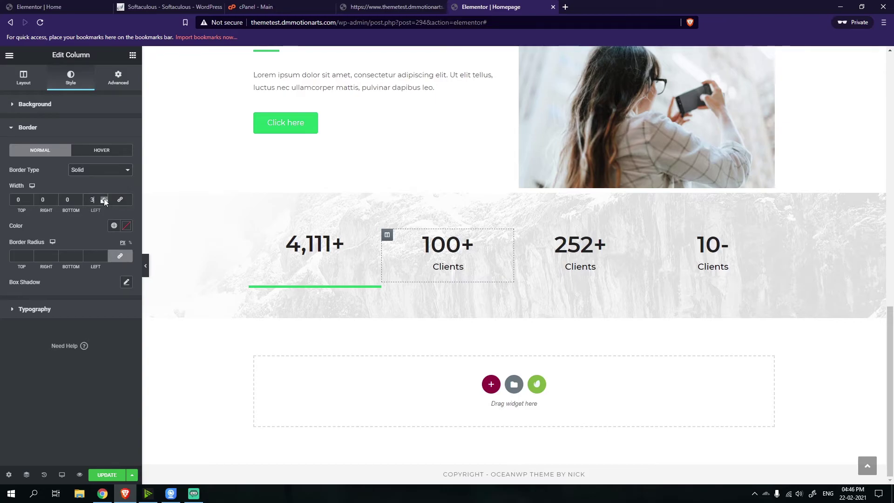
double_click(104, 199)
click(113, 226)
click(59, 292)
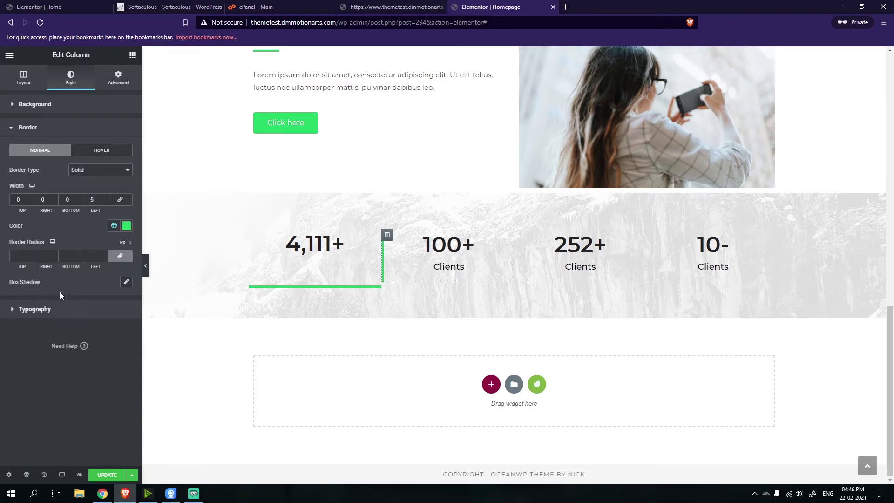
Preview the counter section without the editing panel and compare its borders with those on the reference Home page
scroll(153, 275, up, 3)
click(146, 266)
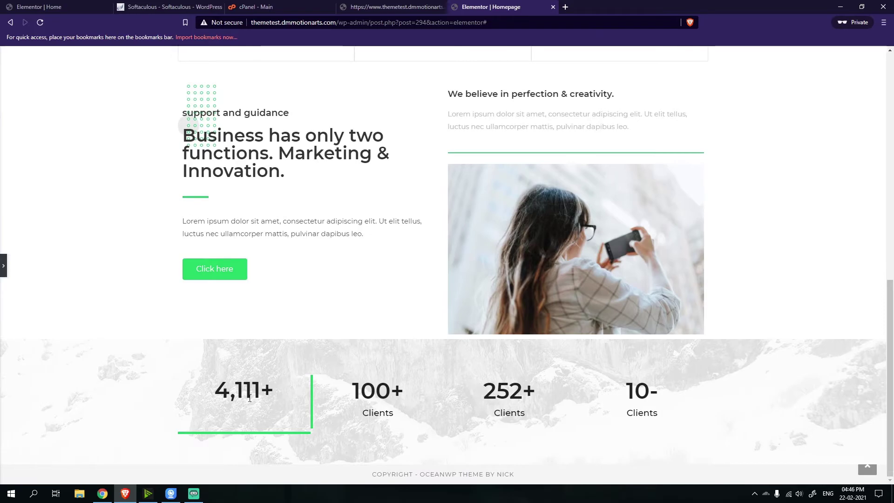
click(3, 266)
key(ctrl+Tab)
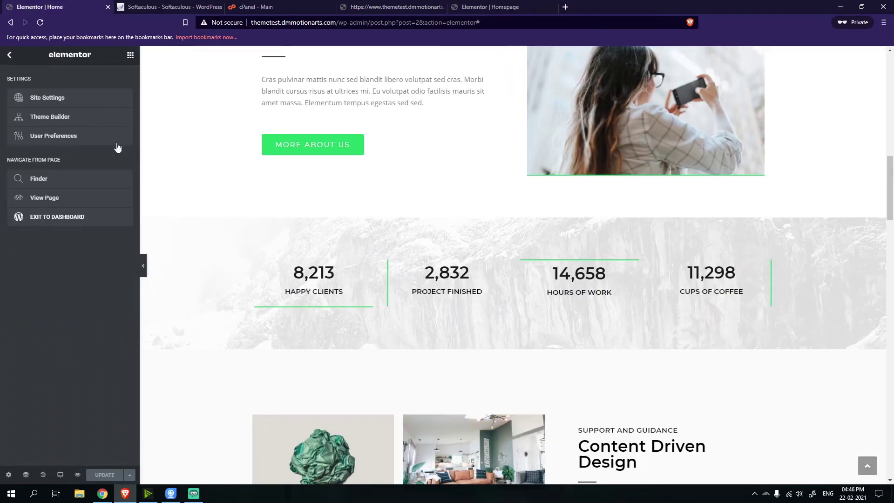
click(460, 7)
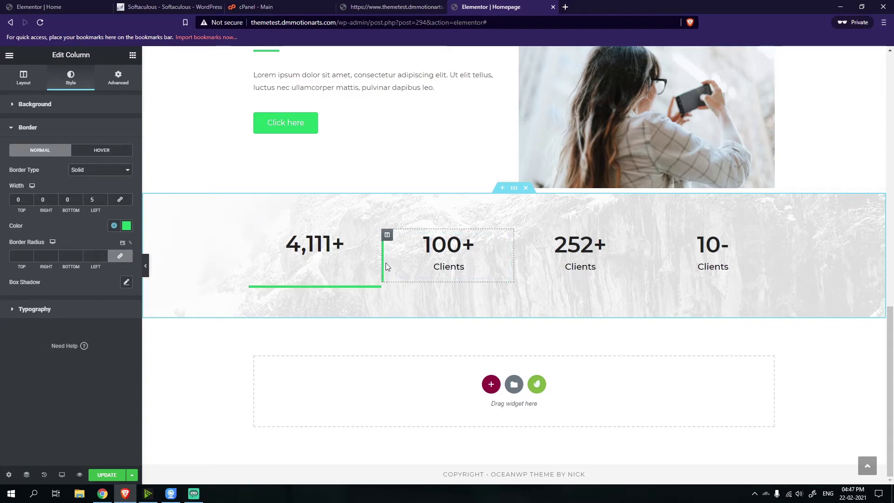
Copy the second counter column and paste its style onto the third and fourth columns
click(520, 236)
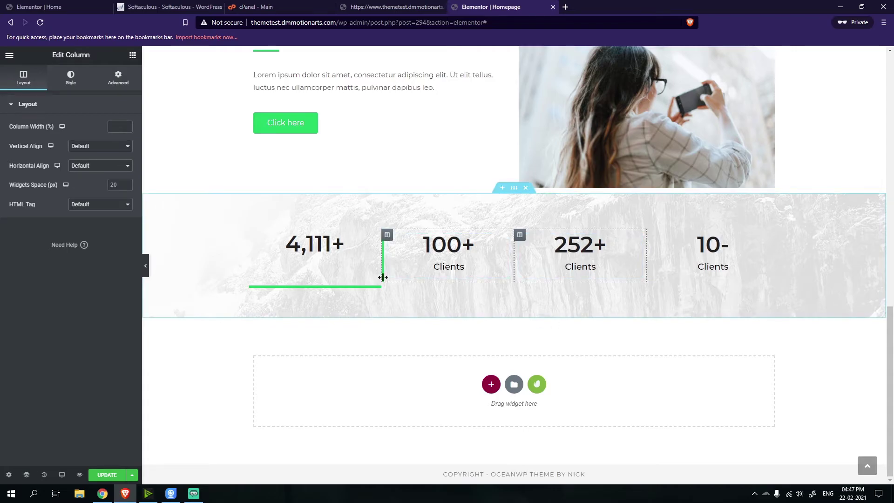
right_click(399, 240)
click(422, 290)
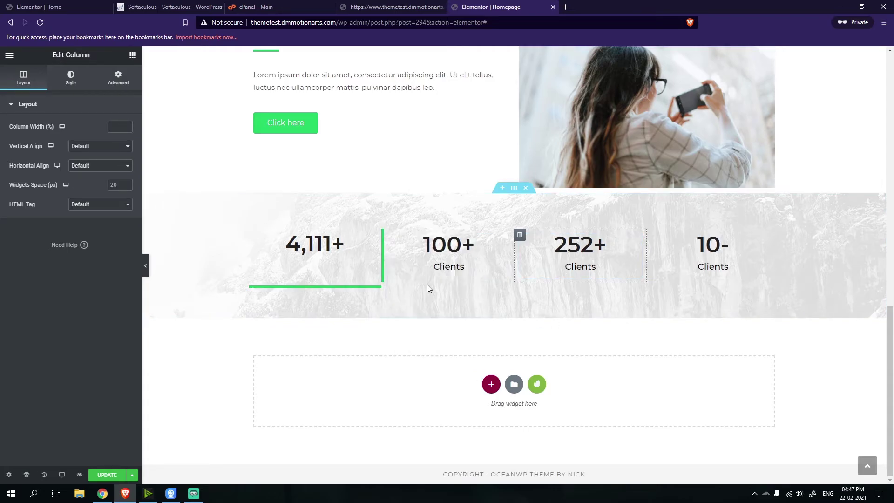
right_click(520, 239)
click(556, 321)
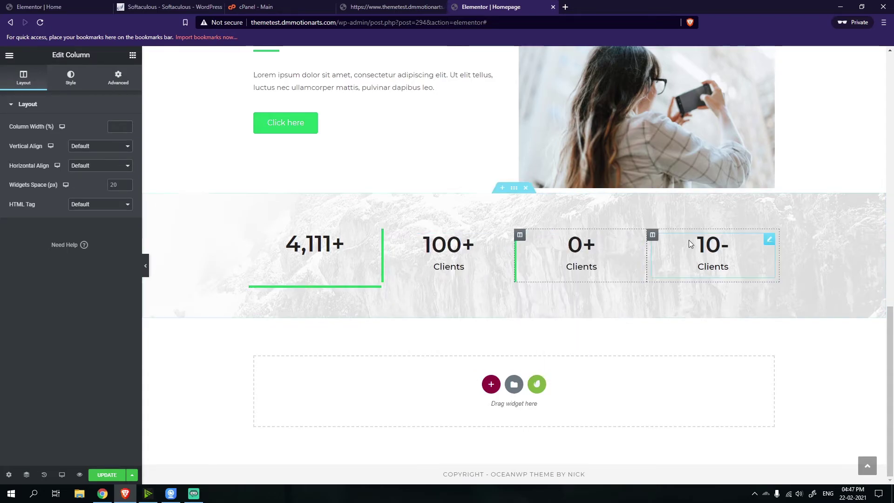
right_click(653, 234)
click(689, 316)
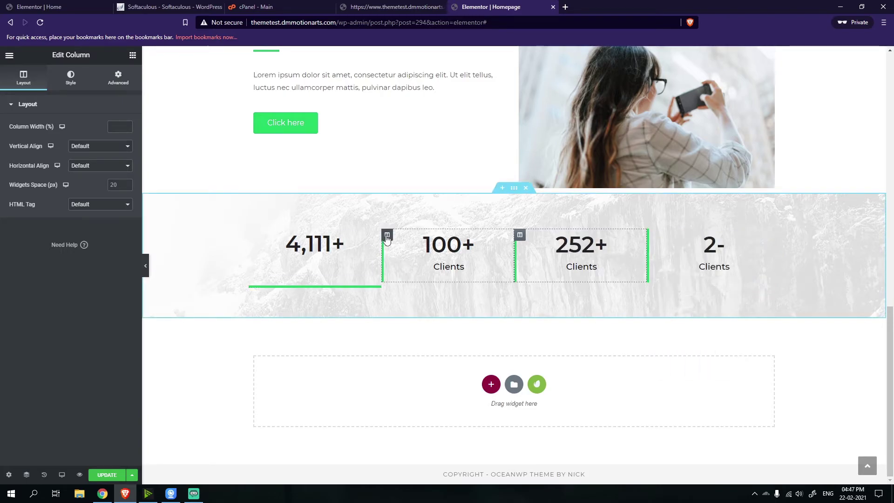
Copy the first counter column and paste its style onto the second, third and fourth columns
right_click(256, 232)
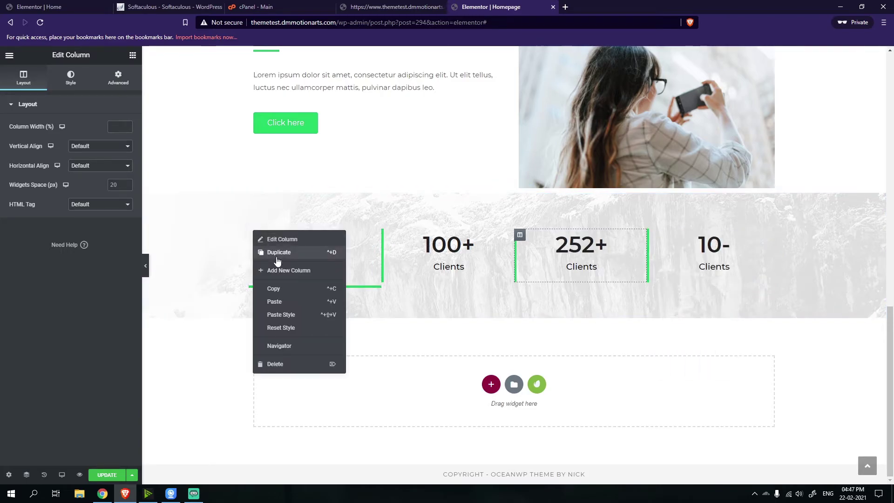
click(274, 291)
right_click(393, 234)
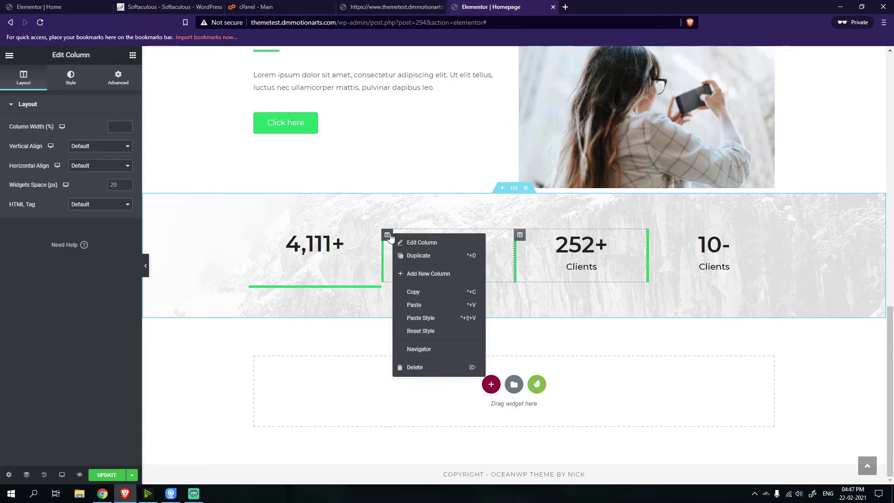
click(412, 317)
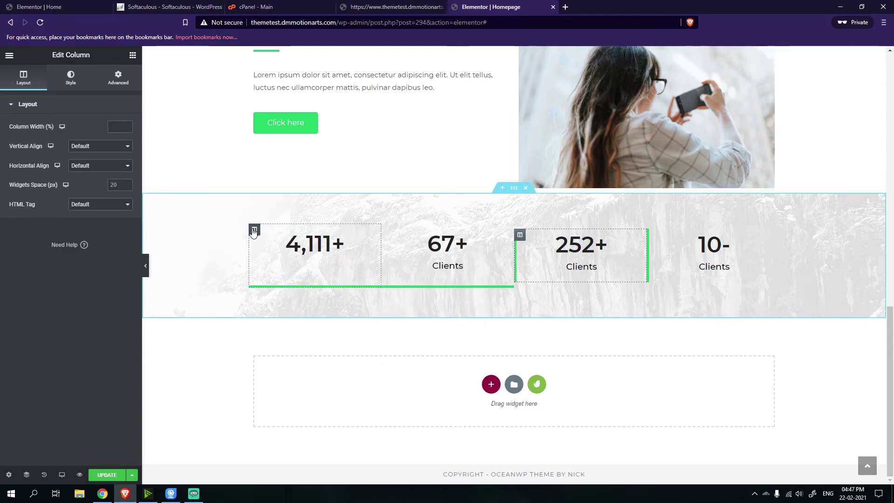
right_click(524, 234)
right_click(656, 234)
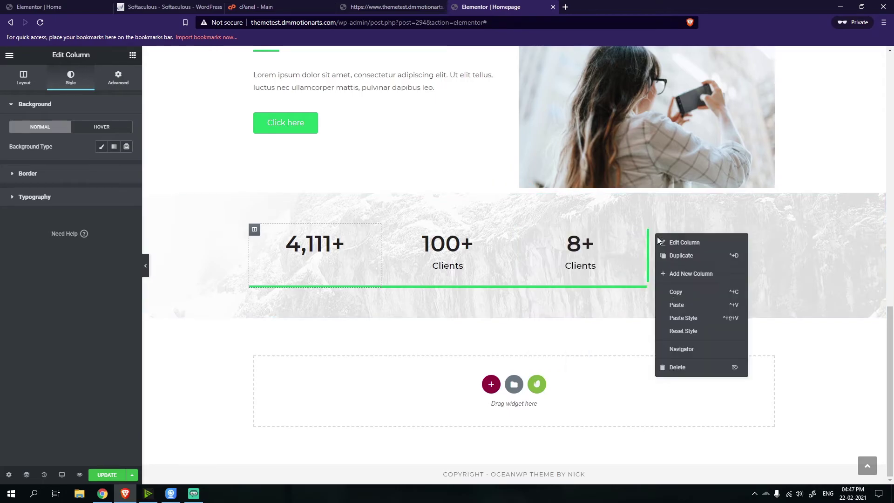
key(ctrl+shift+v)
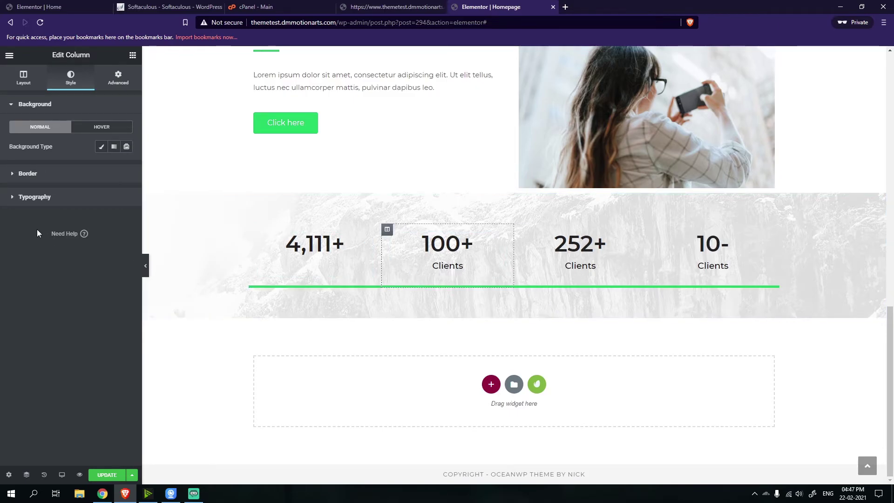
Replace the second column's bottom border with a right border, and the third column's bottom border with a top border of width 5
click(21, 175)
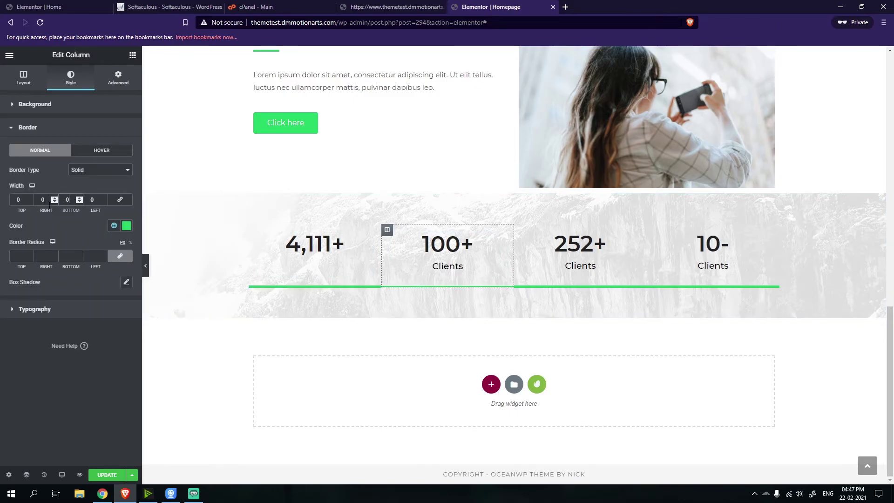
click(520, 229)
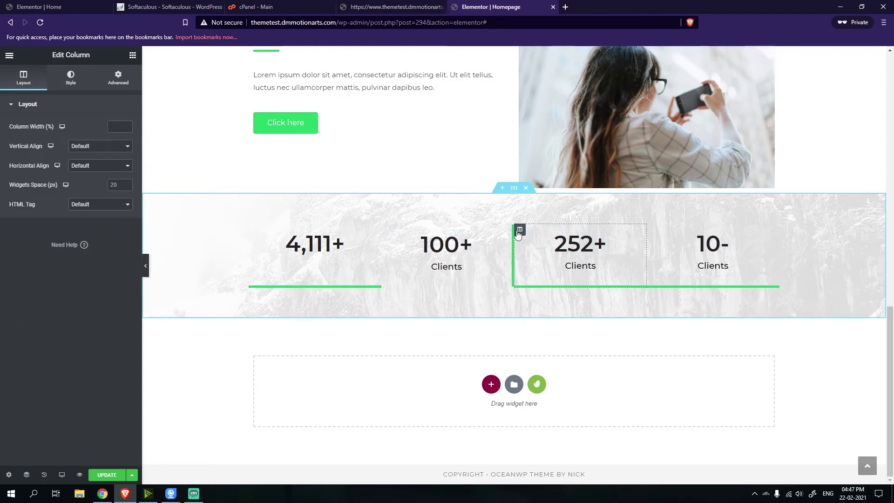
click(70, 77)
click(27, 174)
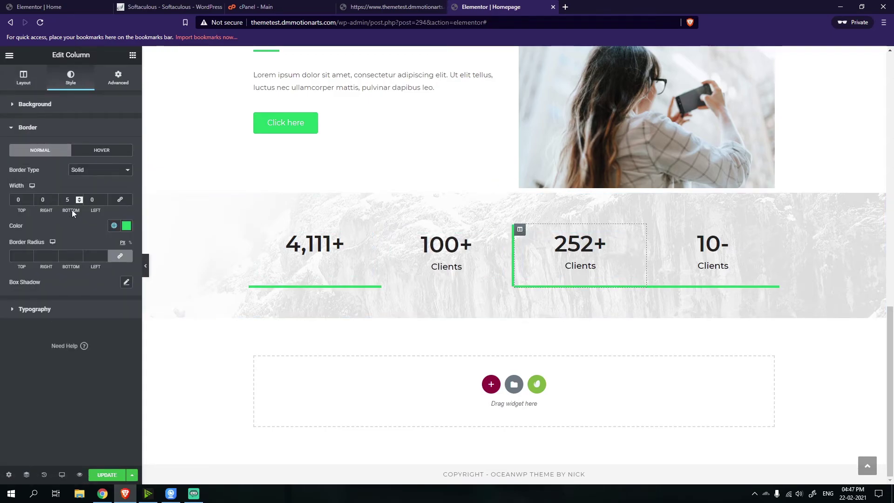
drag(97, 199, 70, 200)
text(5)
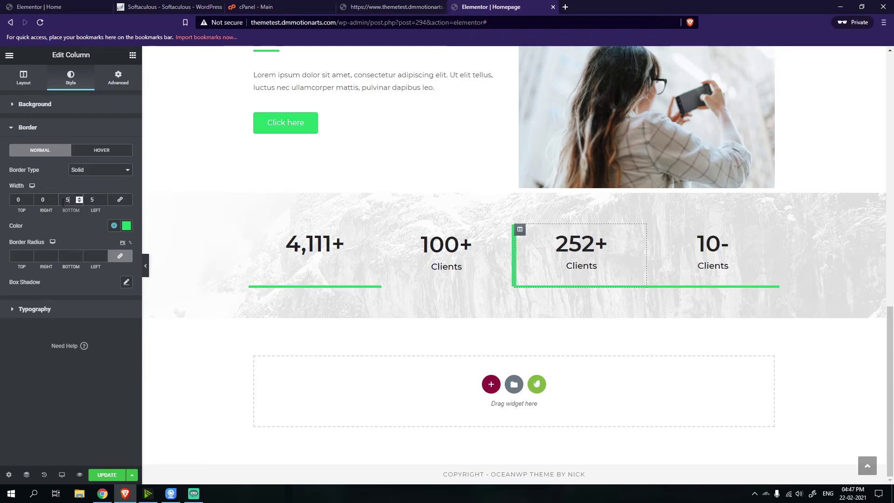
key(BackSpace)
text(0)
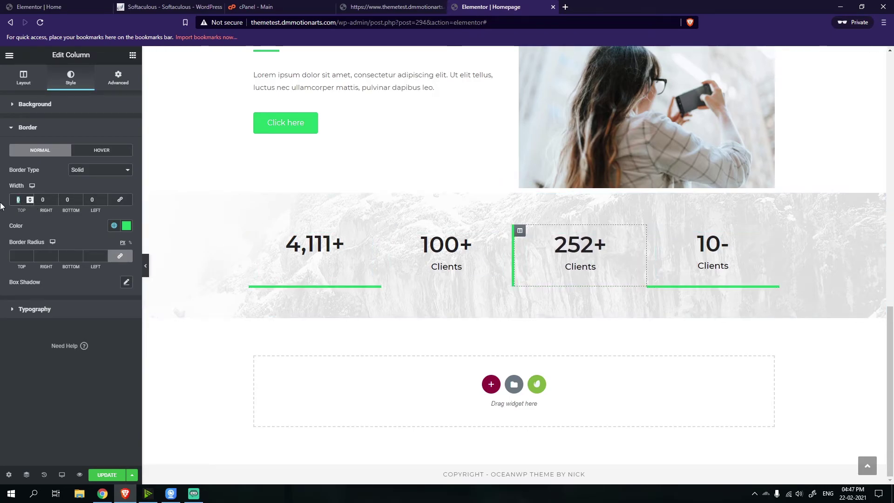
text(5)
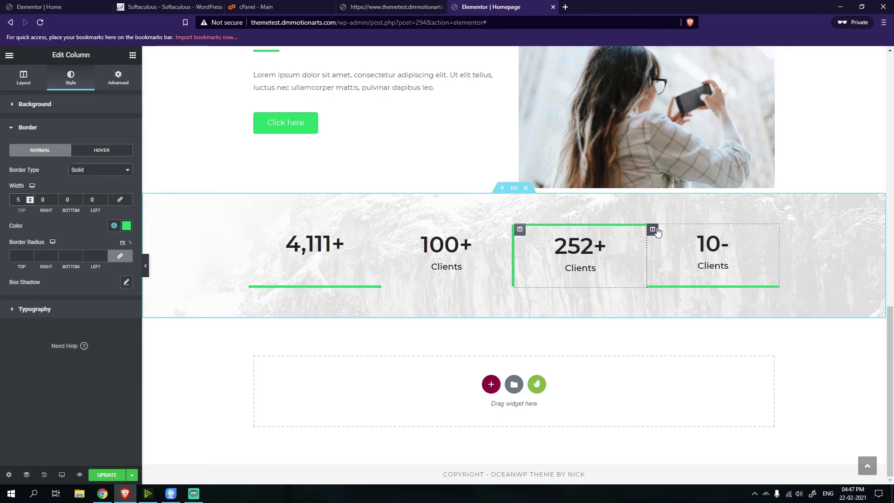
Select the fourth counter column and preview the section's borders without the editing panel
click(654, 230)
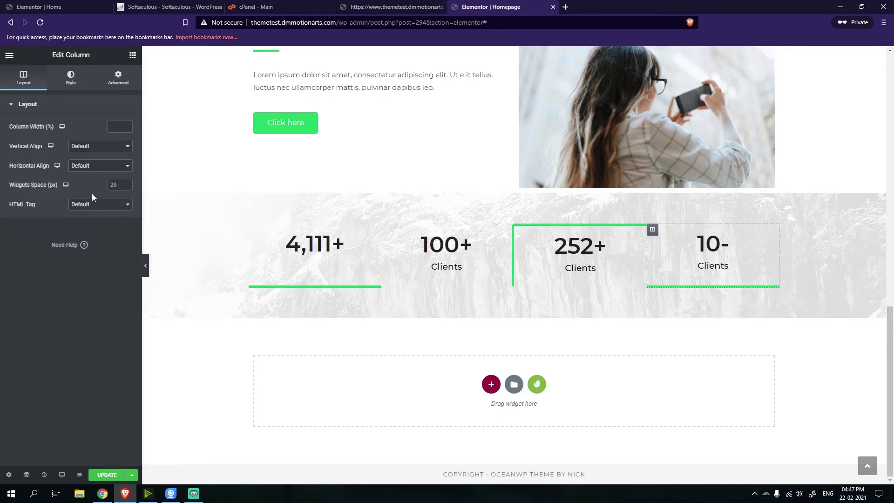
click(145, 268)
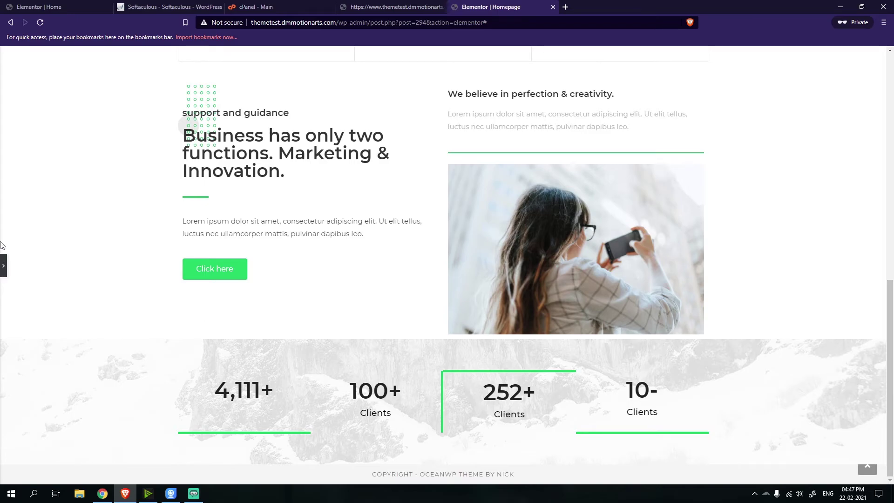
click(3, 266)
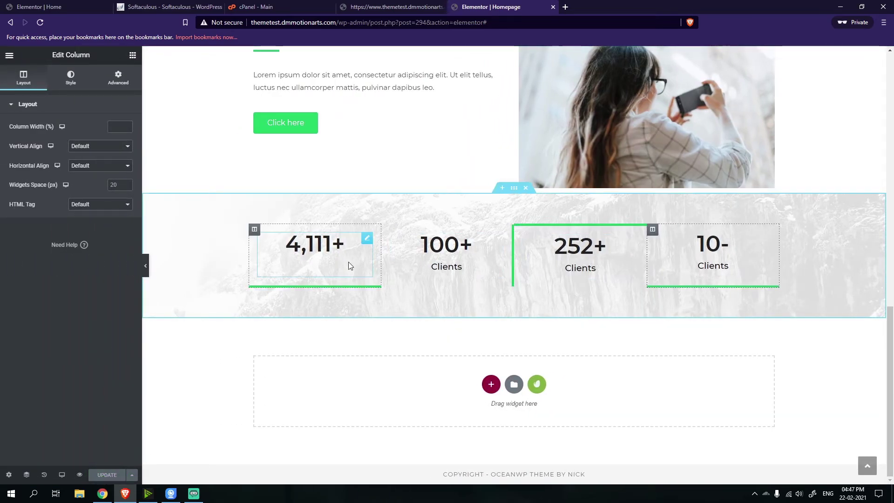
Enter "Clients" as the first counter's title, update the page and preview the section
click(333, 267)
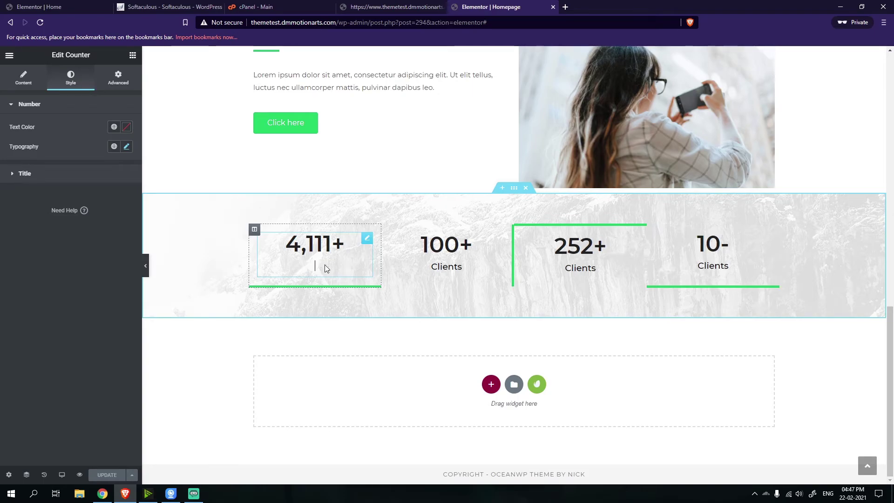
click(23, 77)
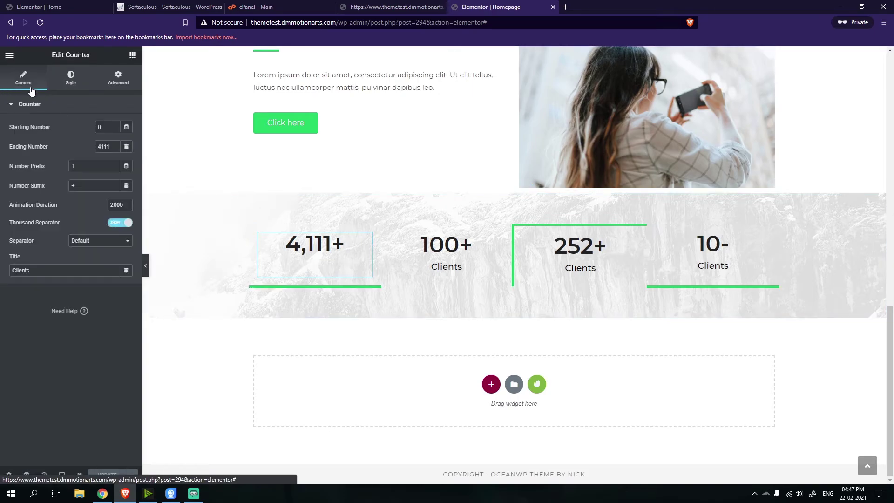
text(C)
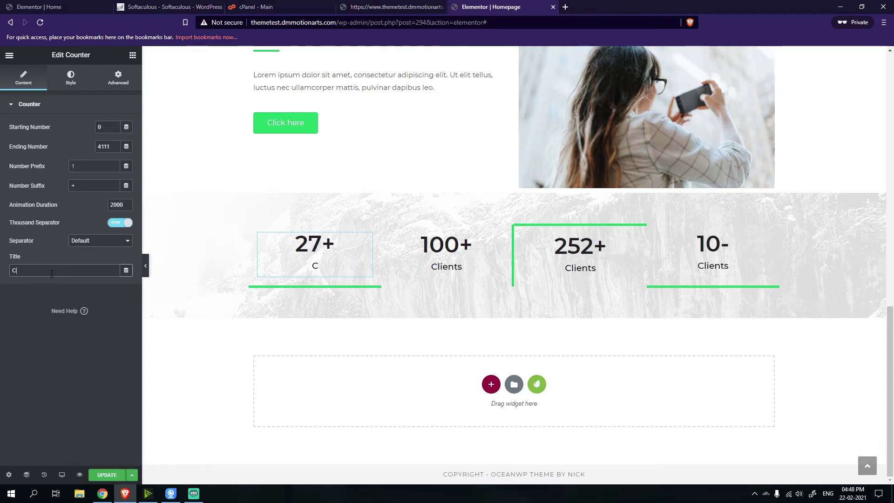
click(106, 475)
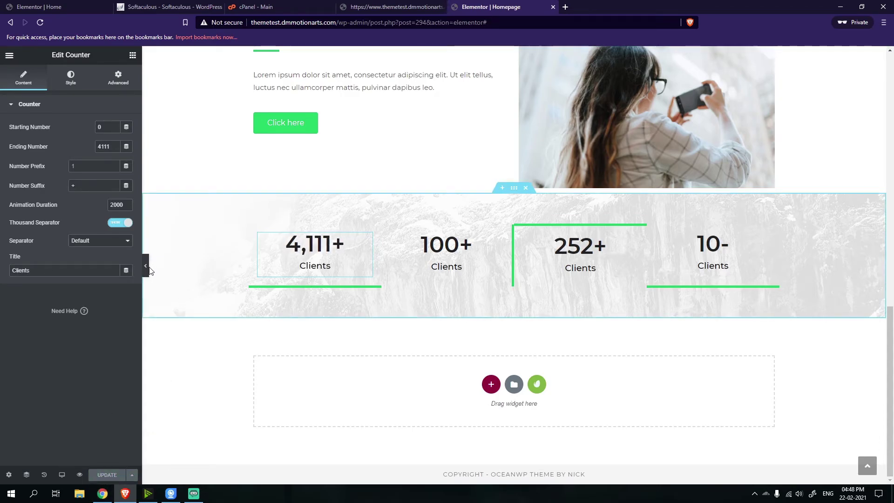
click(145, 266)
click(3, 266)
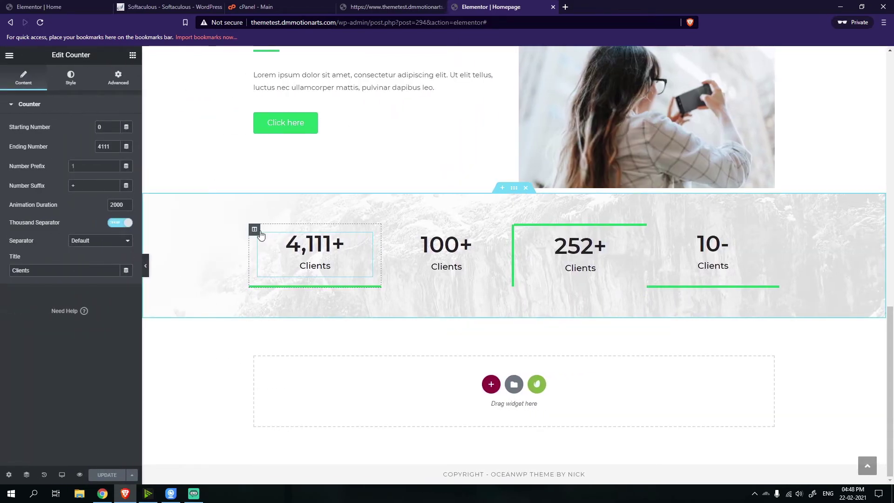
Set the first counter column's entrance animation to Fade In and open the second counter column's advanced settings
click(259, 231)
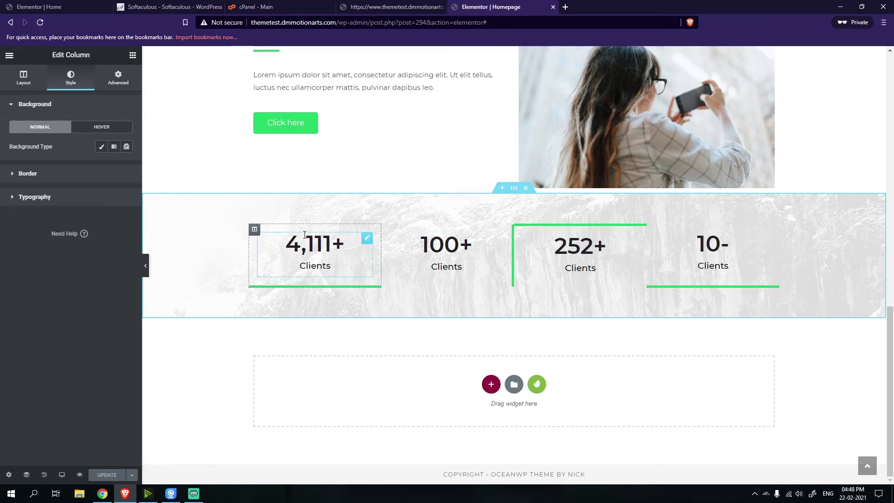
click(113, 83)
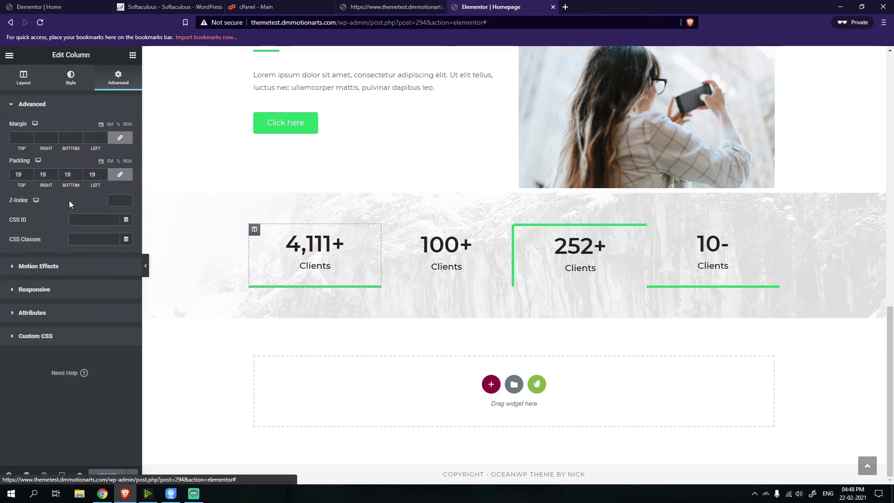
click(13, 285)
click(13, 127)
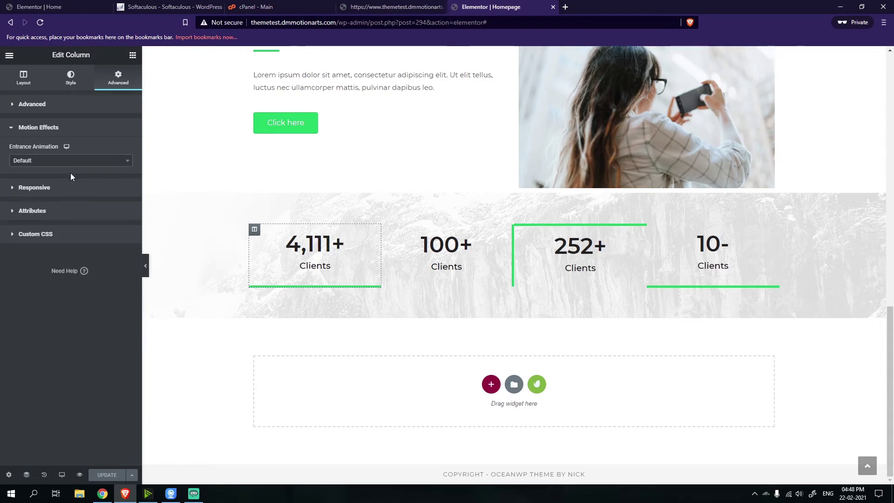
click(81, 160)
click(58, 209)
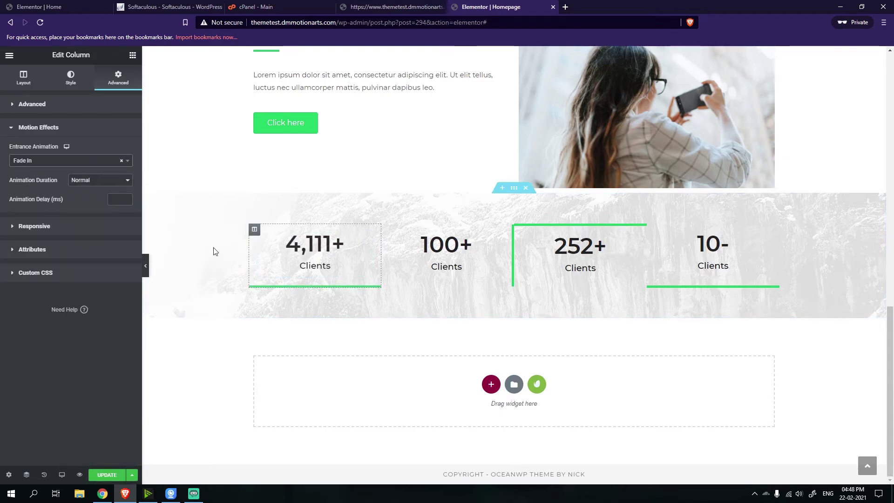
click(386, 230)
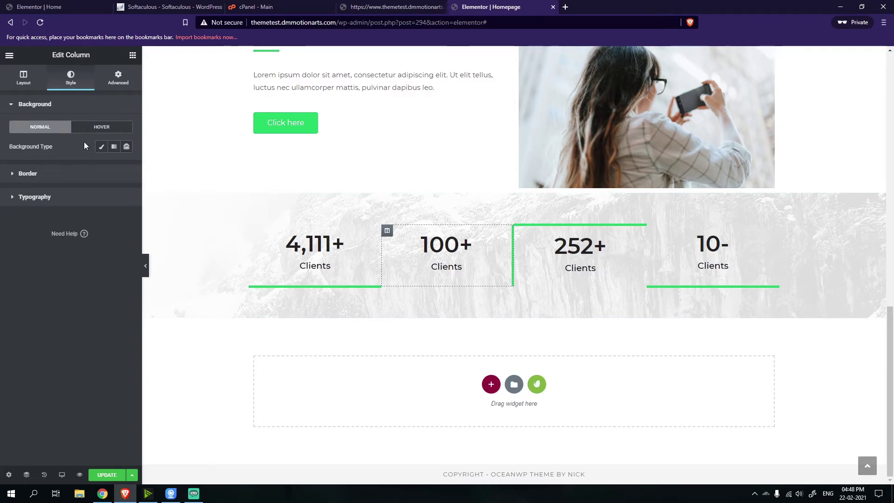
click(118, 78)
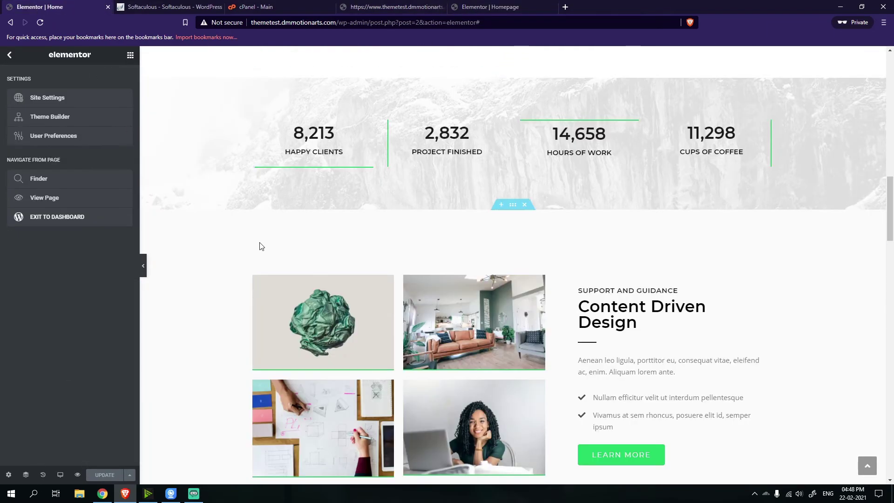
Examine the reference page's image-grid section below the counters and compare it with the homepage being built
scroll(328, 231, down, 3)
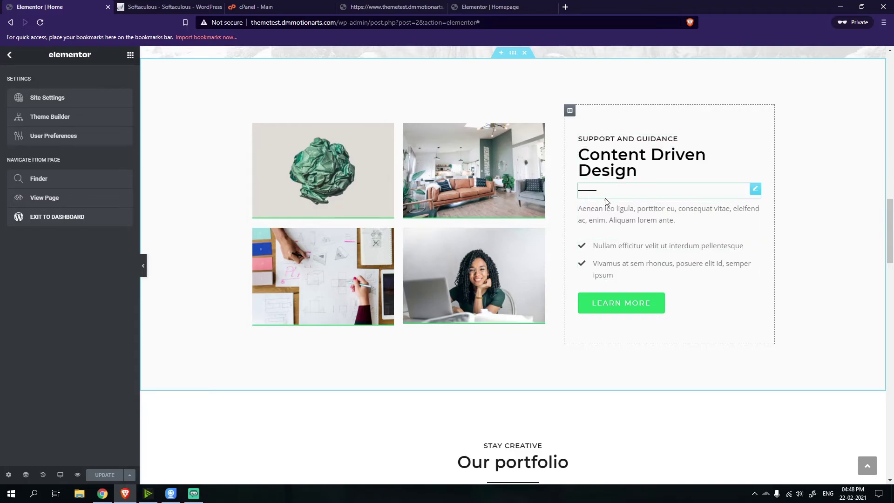
scroll(607, 196, up, 2)
click(493, 5)
scroll(330, 289, up, 10)
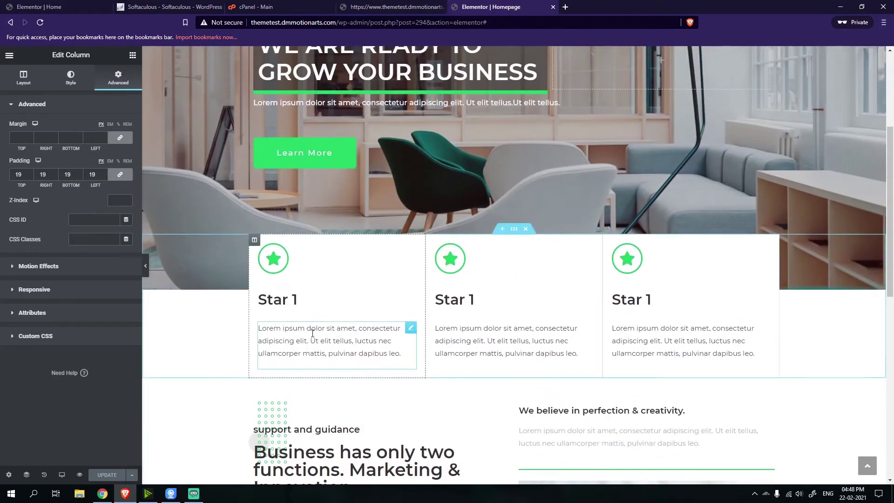
scroll(298, 331, down, 4)
scroll(283, 331, down, 5)
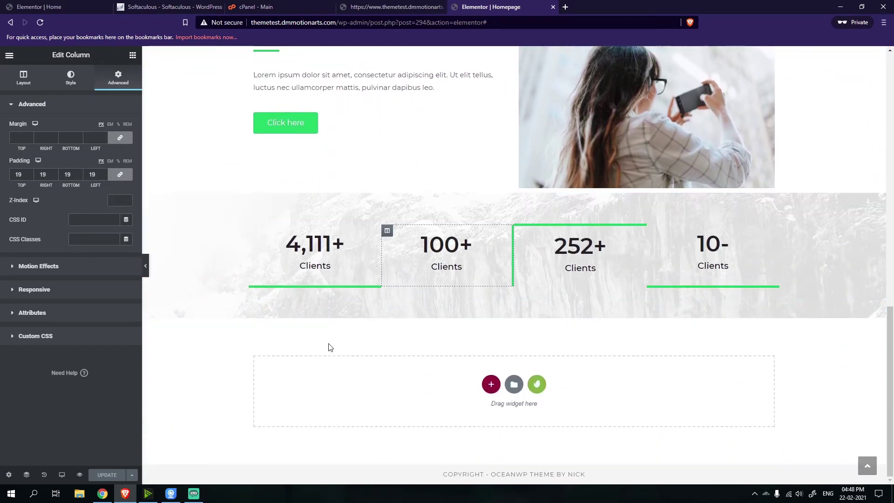
key(ctrl+Tab)
scroll(350, 268, down, 2)
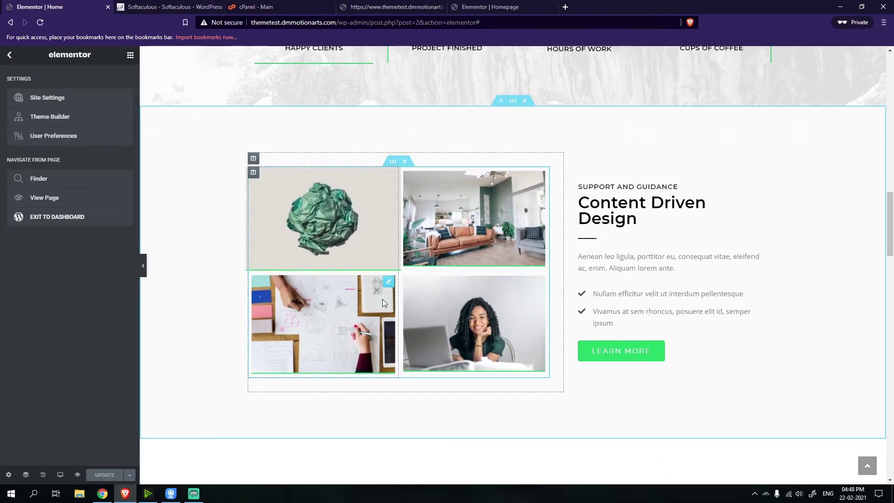
key(ctrl+shift+Tab)
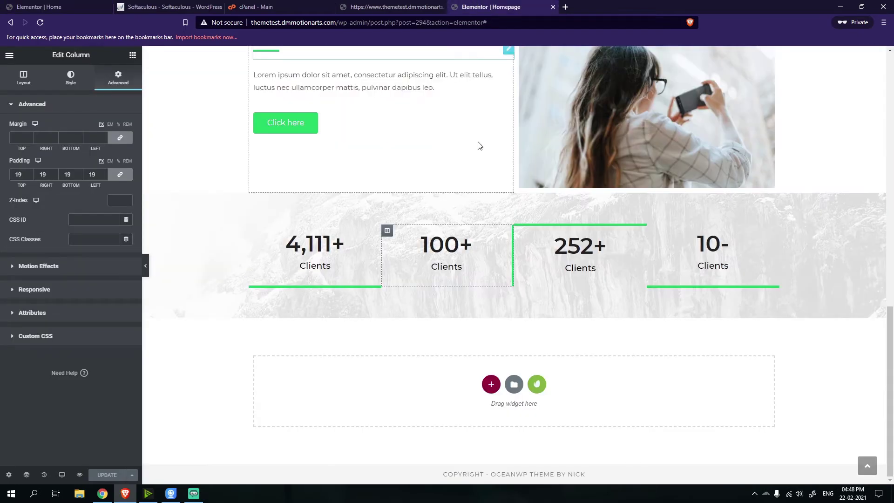
Add an equal two-column section below the counters and review the reference's image-grid section
click(491, 384)
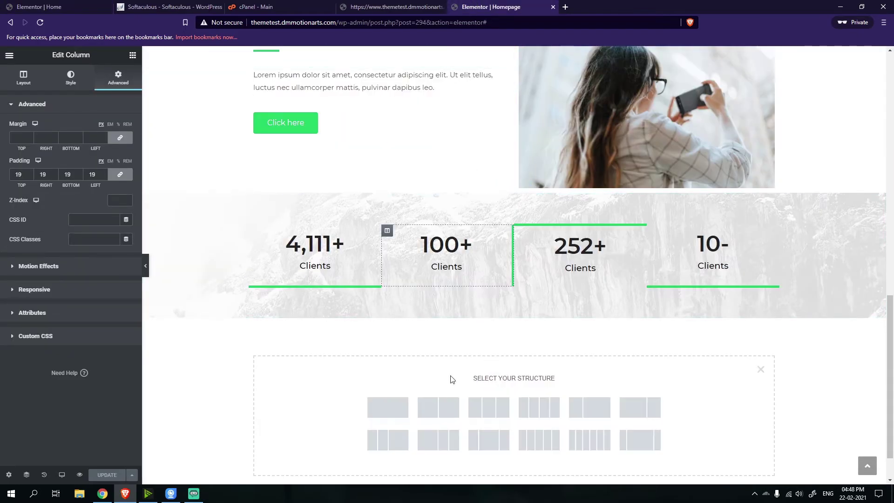
click(427, 408)
scroll(315, 295, down, 1)
key(ctrl+Tab)
scroll(336, 287, down, 5)
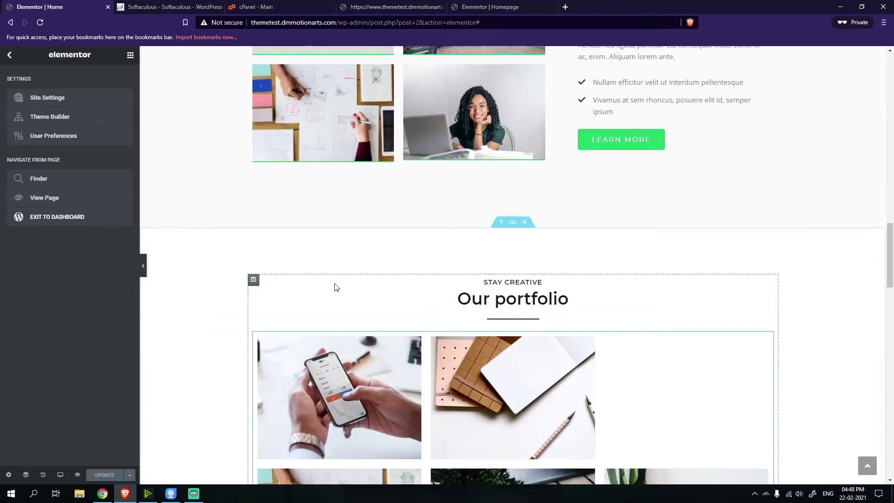
scroll(336, 287, up, 2)
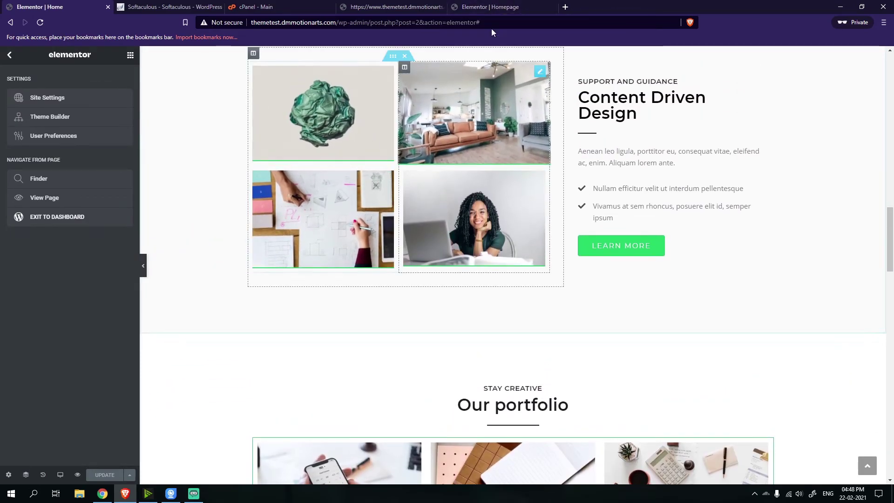
Return to the homepage being built, search the widgets for "ga" and place a Basic Gallery in the new section's first column
click(490, 6)
click(133, 57)
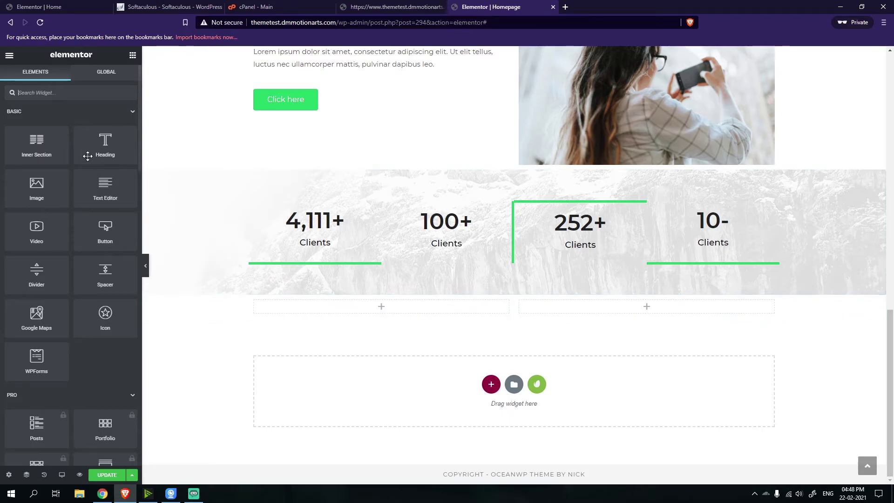
click(62, 96)
text(ga)
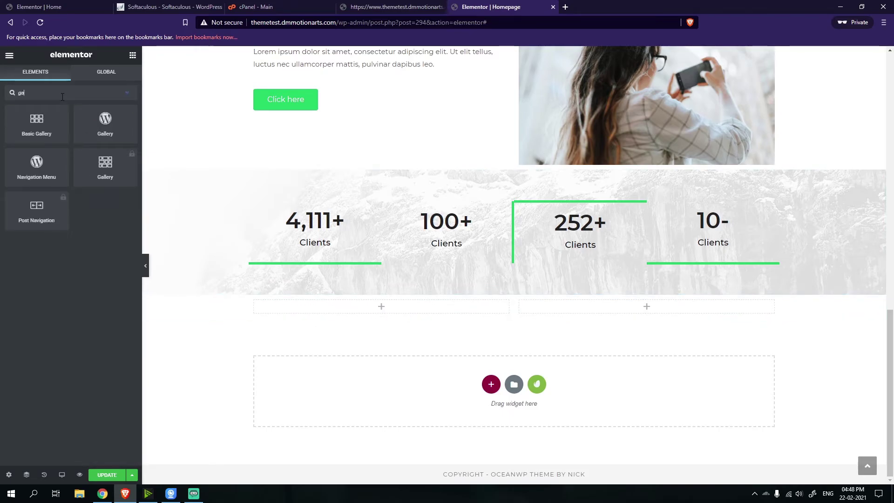
drag(46, 122, 381, 302)
Create a gallery from five library images: woman with phone, woman with laptop, notebooks, coffee cup, and desk with calculator and phone
click(25, 152)
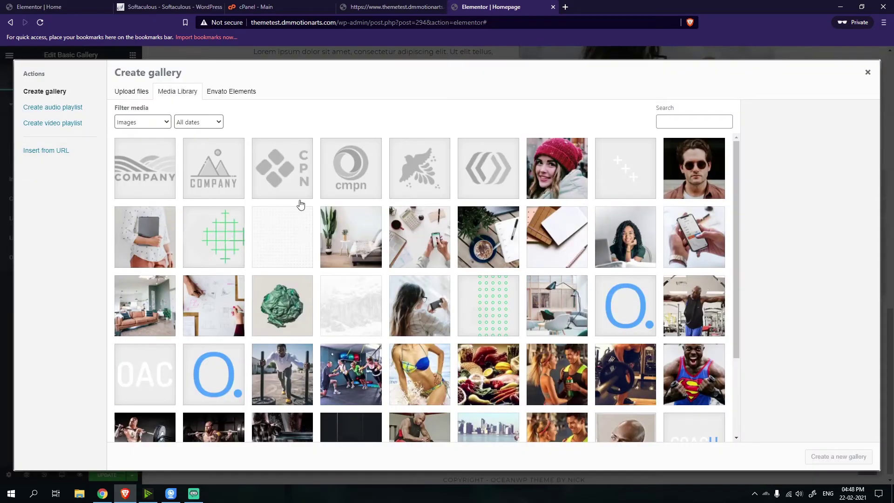
scroll(244, 252, down, 2)
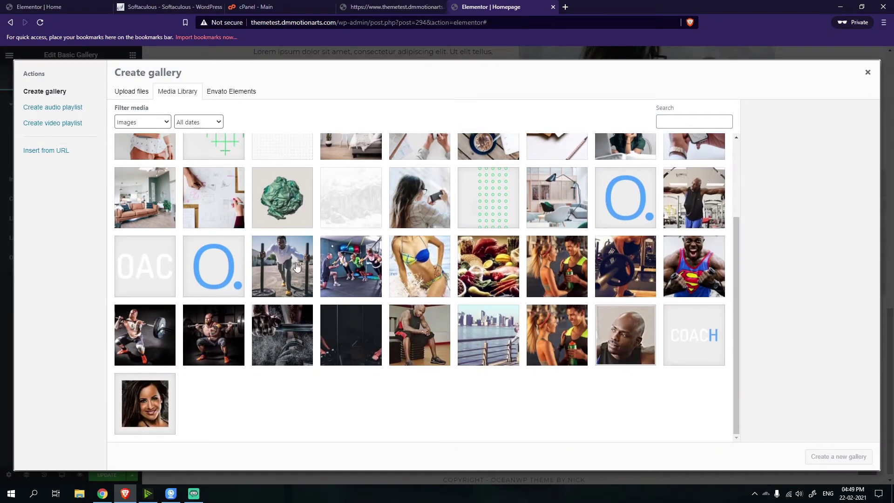
click(419, 198)
scroll(419, 200, up, 2)
click(625, 222)
click(568, 234)
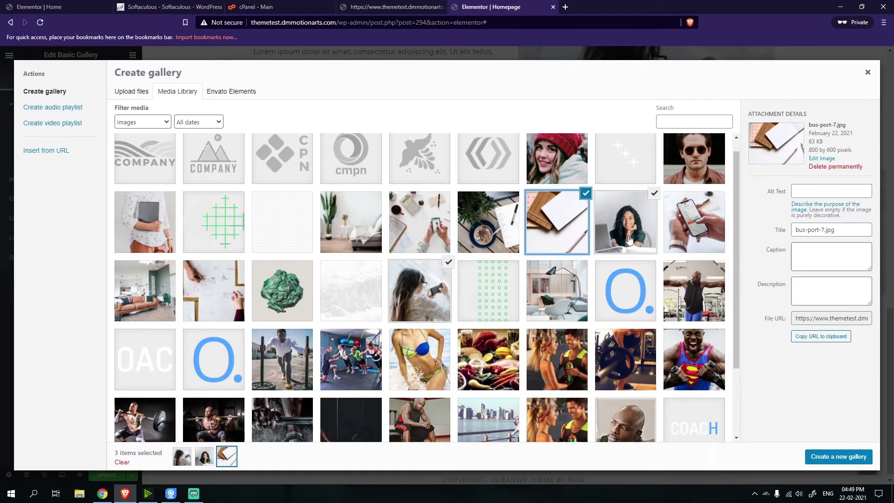
click(629, 239)
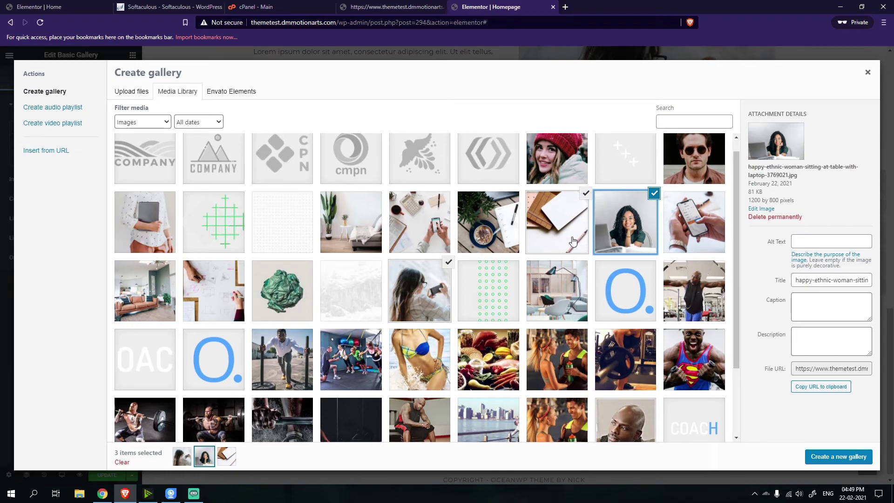
click(488, 222)
click(419, 223)
click(826, 456)
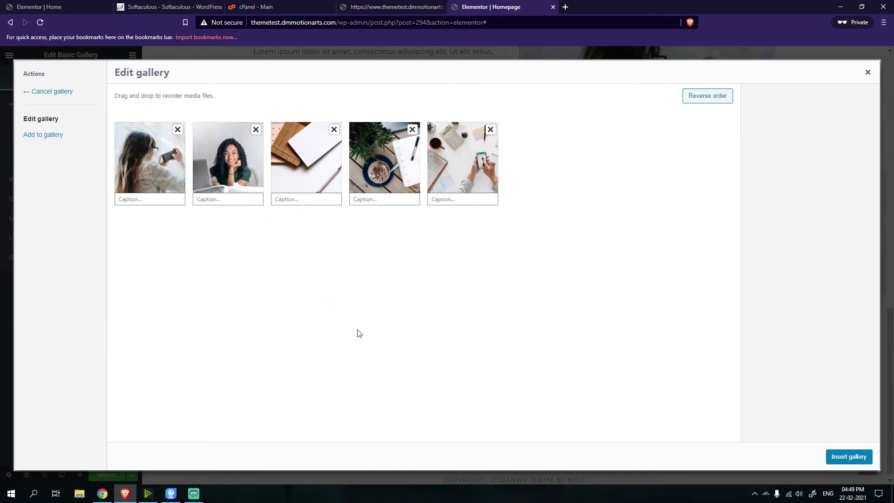
Remove the desk image with calculator and phone from the selection and insert the gallery
click(491, 130)
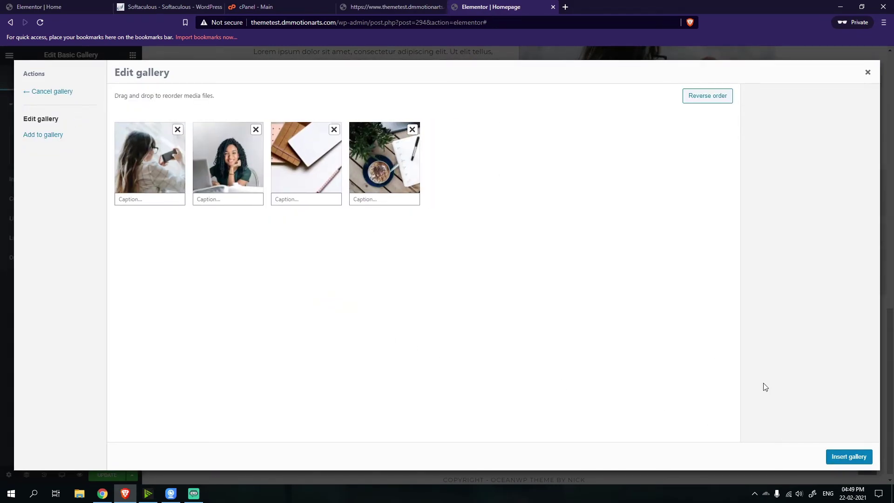
click(849, 456)
scroll(645, 332, down, 1)
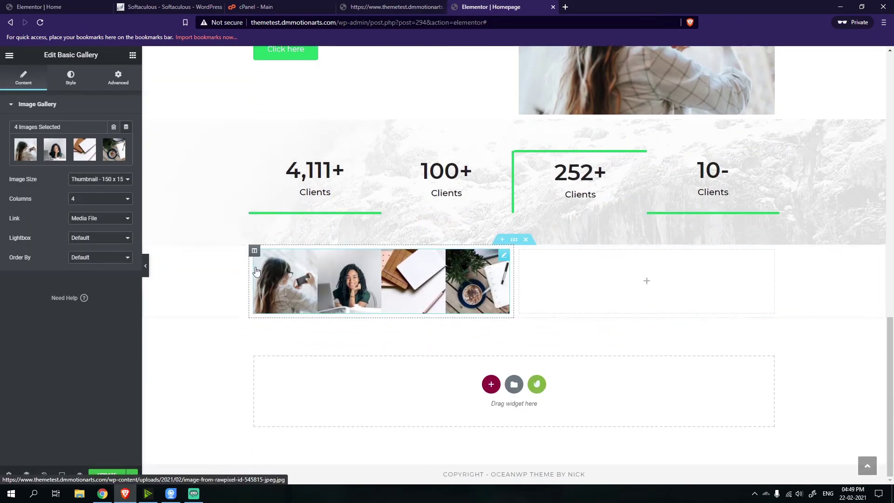
Set the gallery to 2 columns with the Full image size
click(93, 199)
click(88, 216)
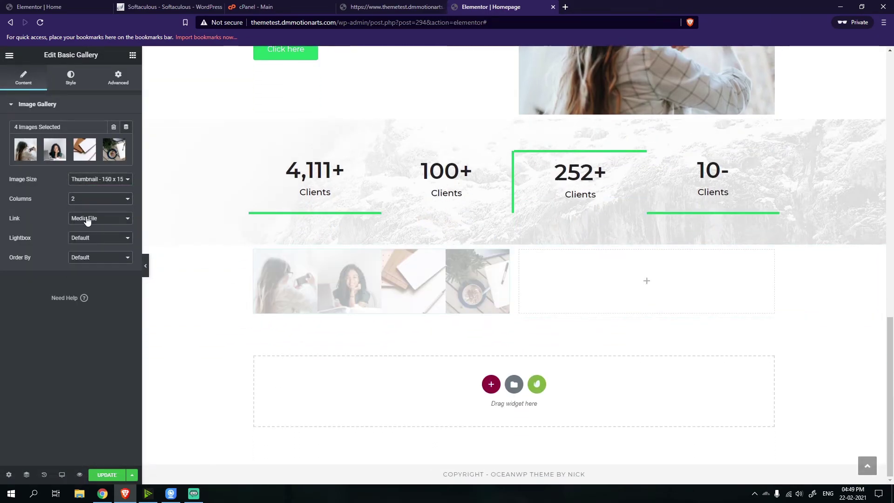
click(90, 184)
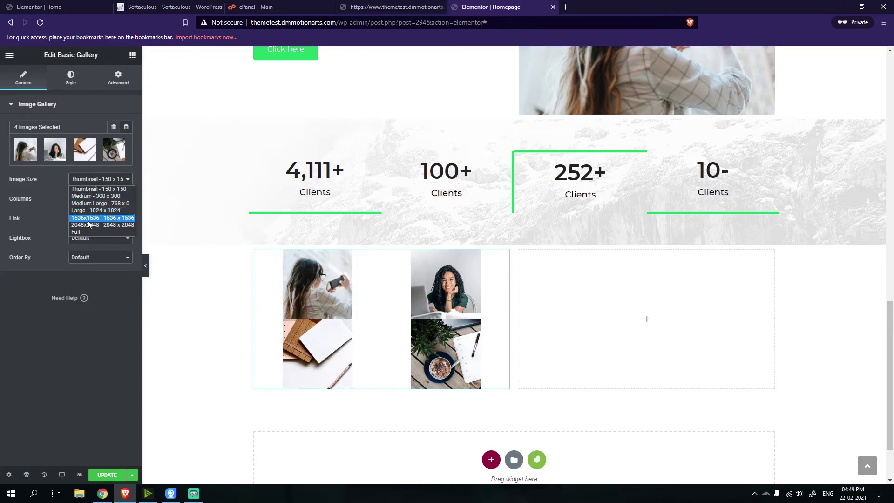
click(82, 233)
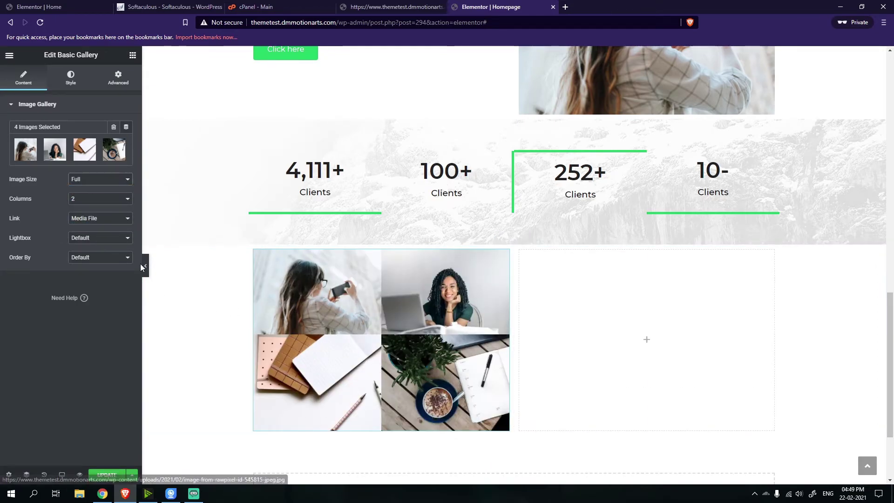
click(71, 84)
click(23, 82)
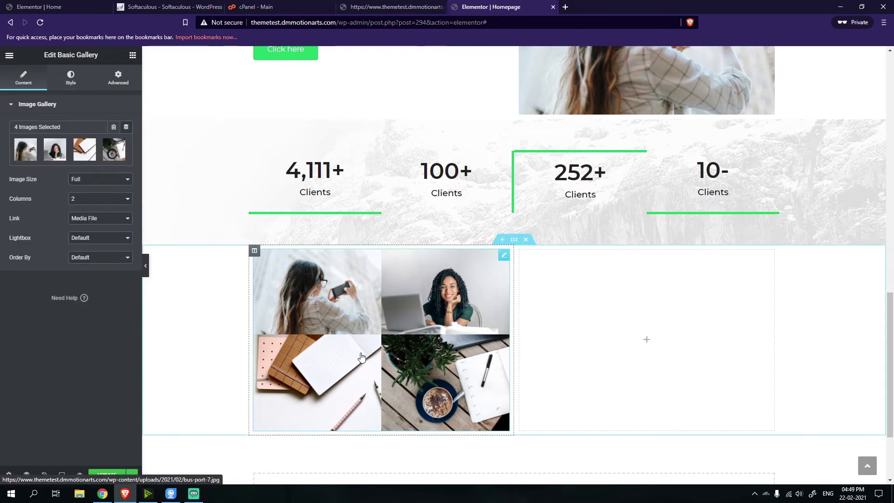
Compare the gallery with the reference's image grid and set its image spacing to Custom with a value of 13
click(51, 7)
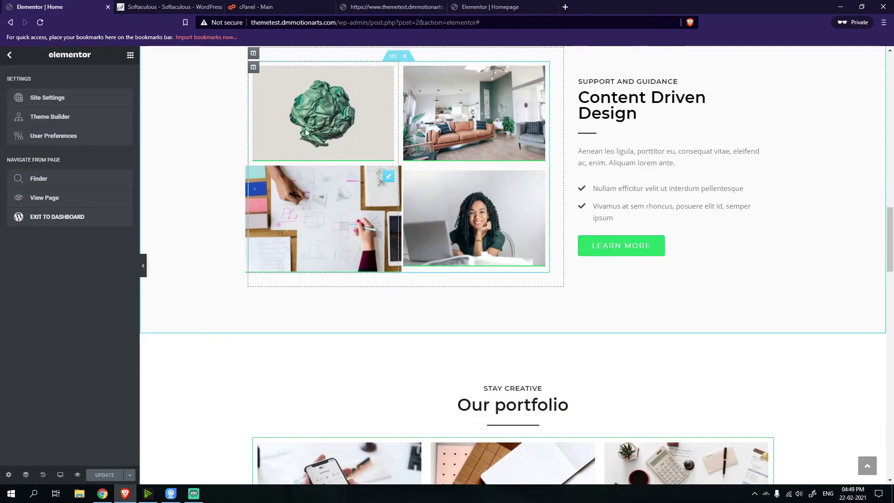
click(467, 7)
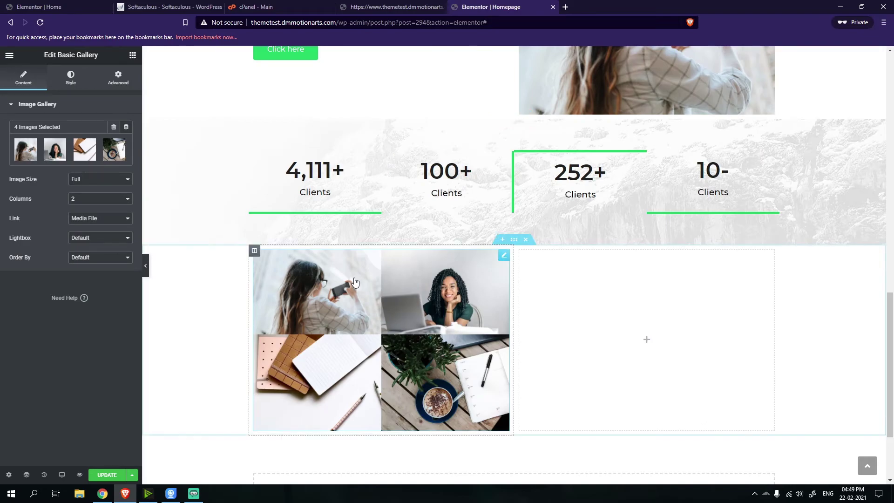
scroll(368, 311, down, 1)
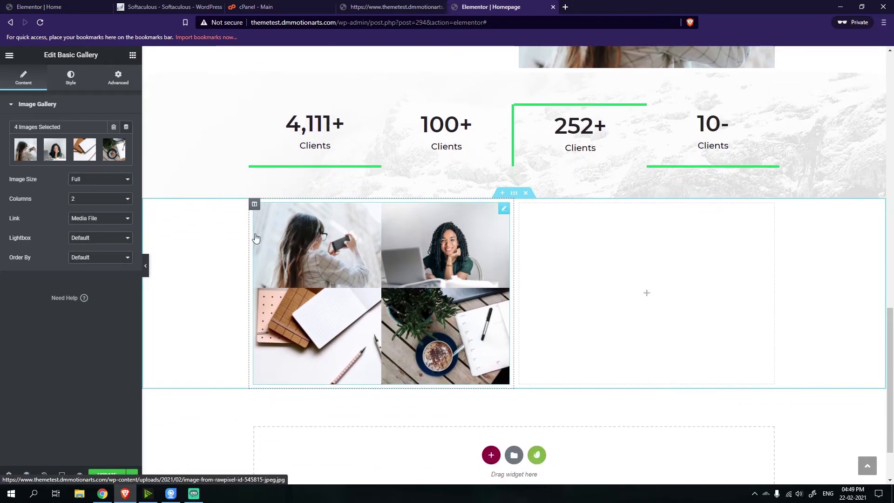
click(72, 83)
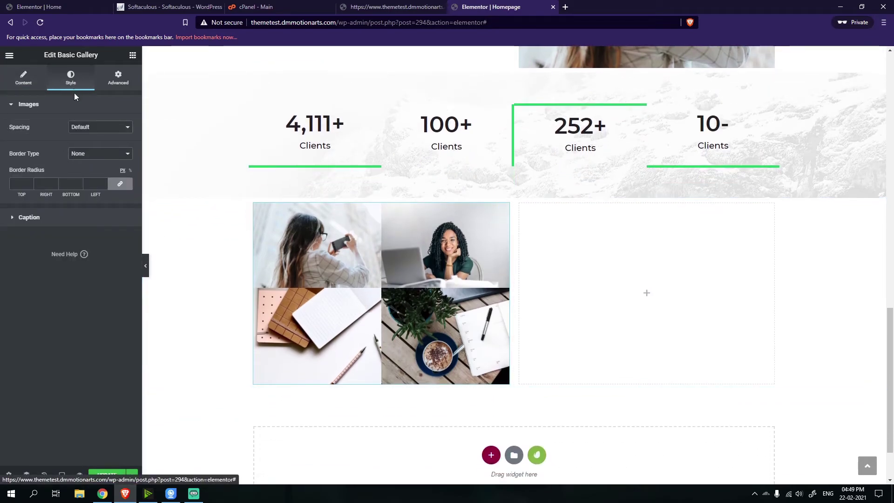
click(26, 217)
click(19, 103)
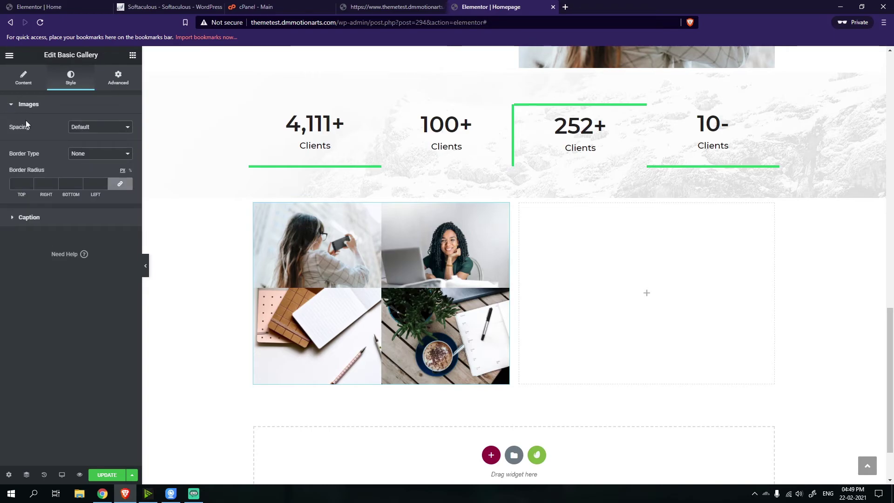
click(101, 127)
click(101, 145)
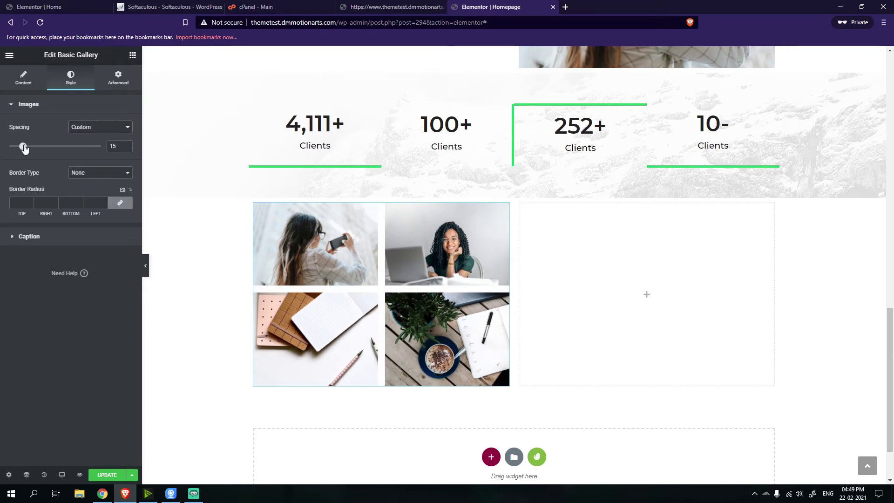
drag(25, 148, 23, 150)
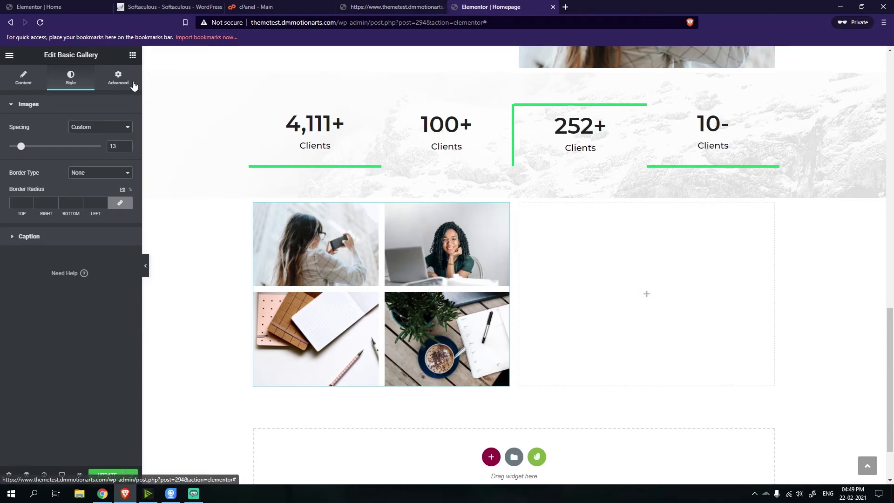
Look through the basic gallery's settings and preview its images in the lightbox
click(118, 78)
click(22, 78)
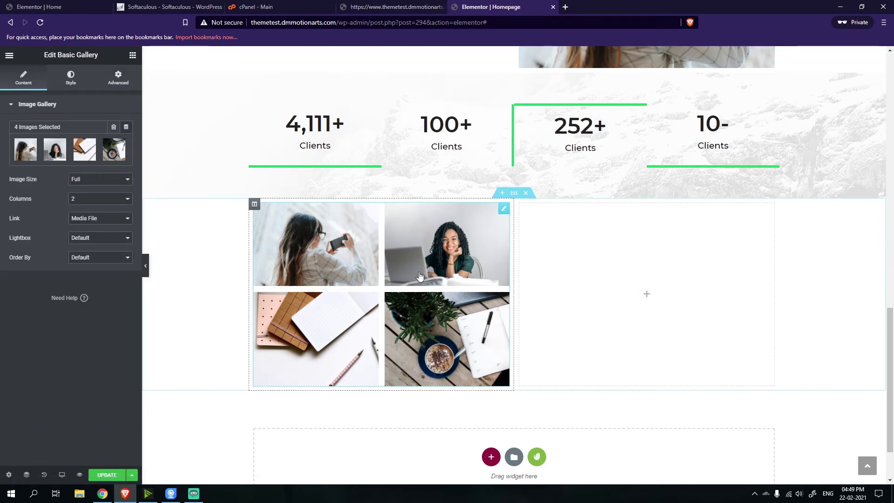
click(118, 78)
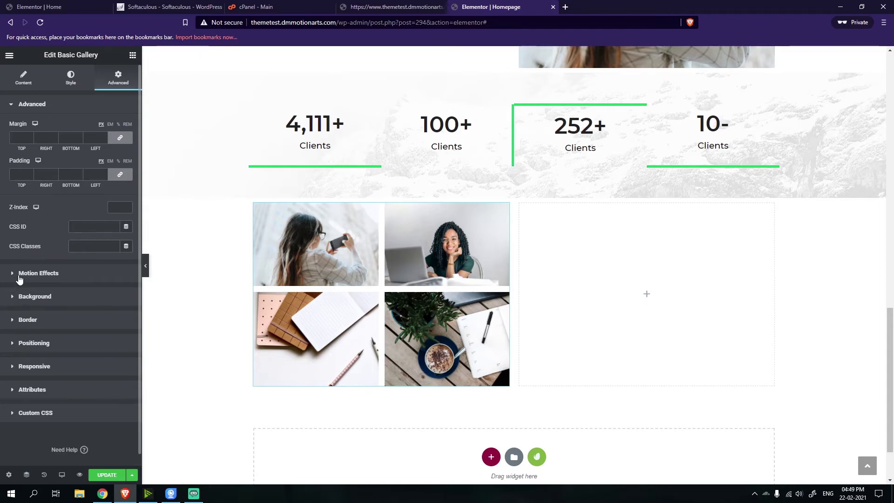
click(356, 261)
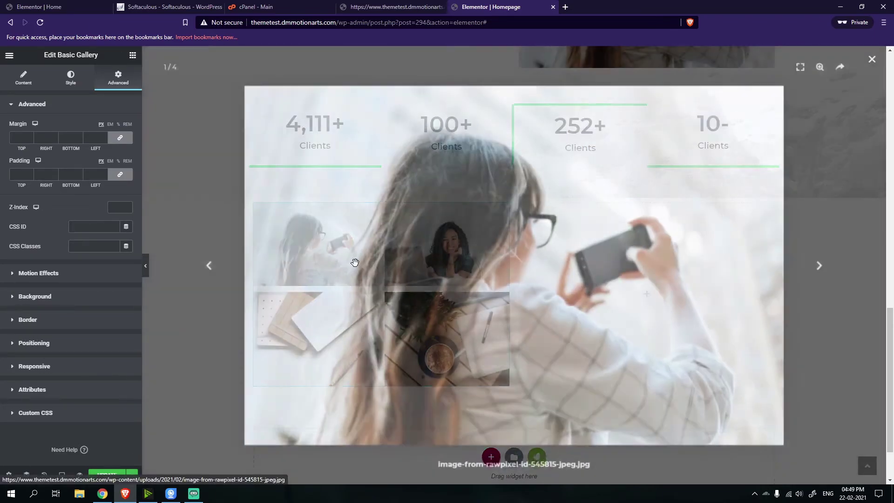
click(827, 265)
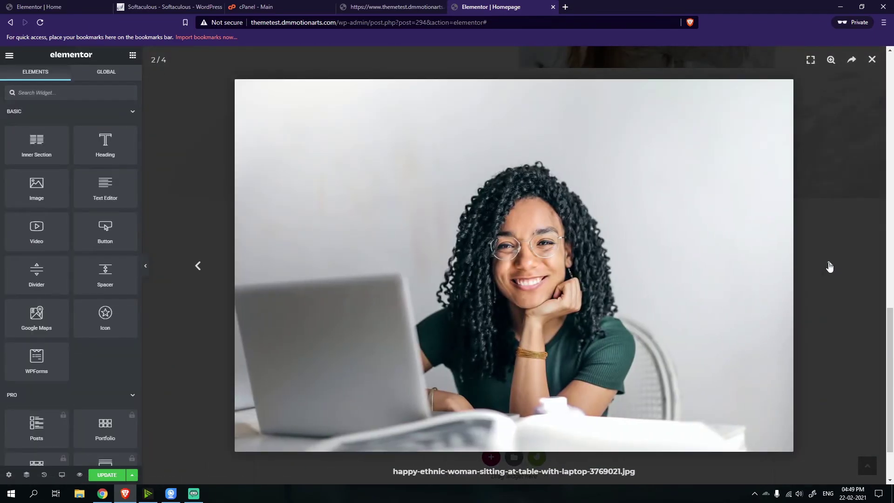
click(830, 266)
click(832, 264)
click(872, 59)
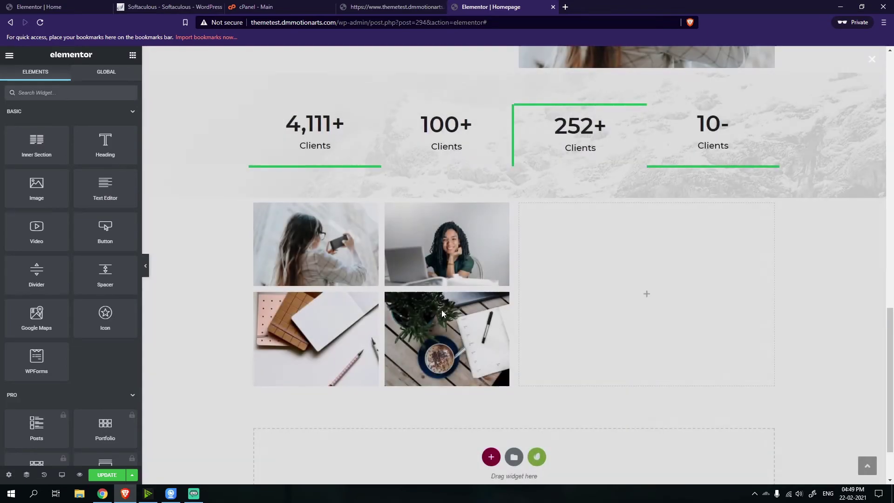
Delete the basic gallery and add an inner section in its place in the first column below the counters
right_click(414, 257)
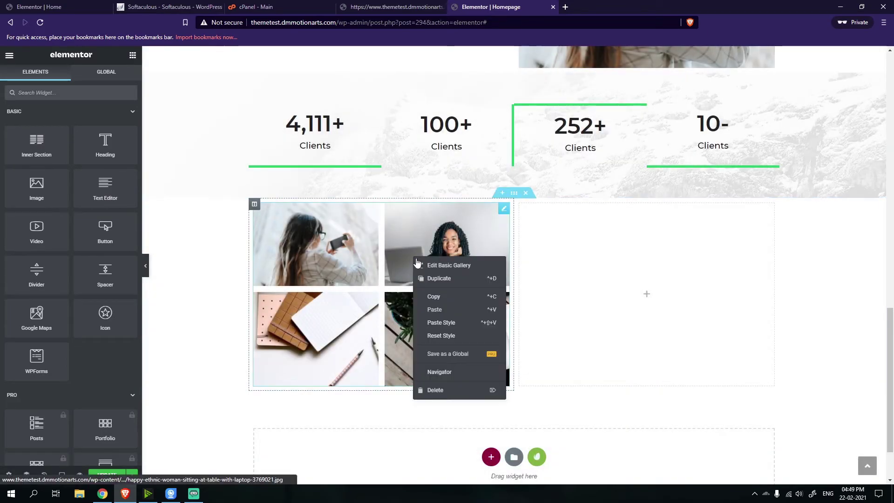
click(443, 391)
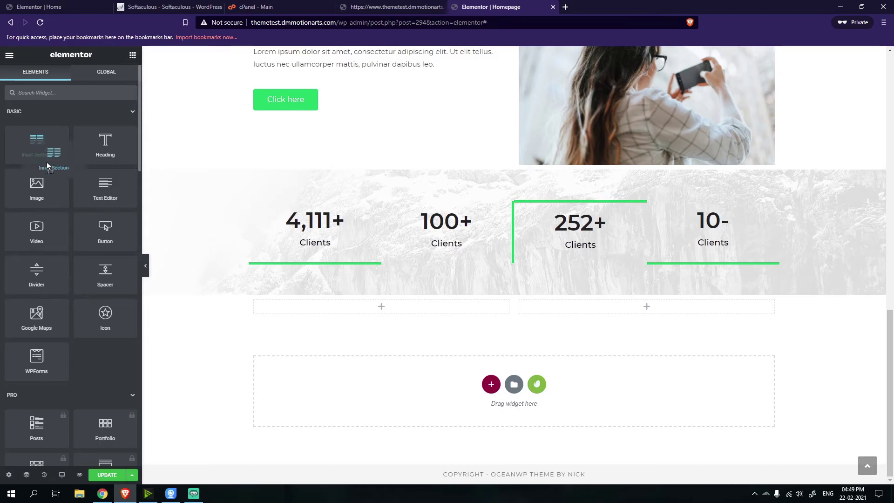
drag(39, 147, 378, 311)
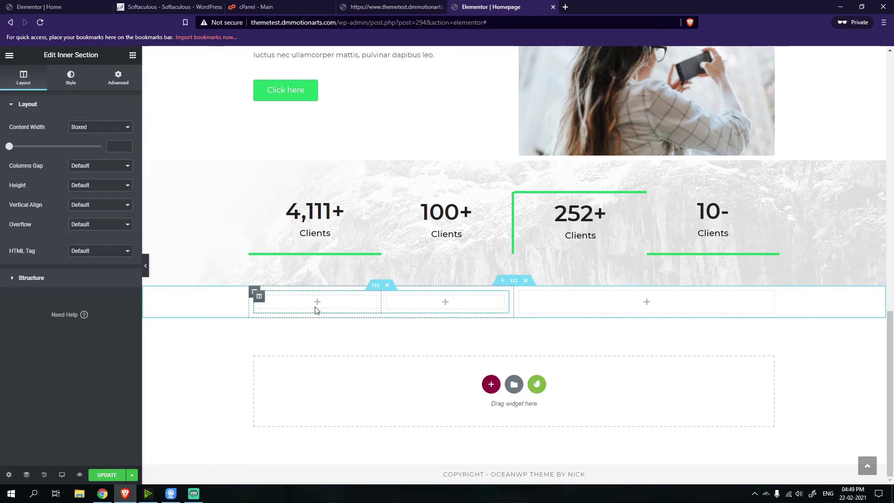
Add an Image widget to the inner section's first column using the photo of the smiling woman with a laptop
click(132, 55)
drag(36, 185, 313, 302)
click(74, 149)
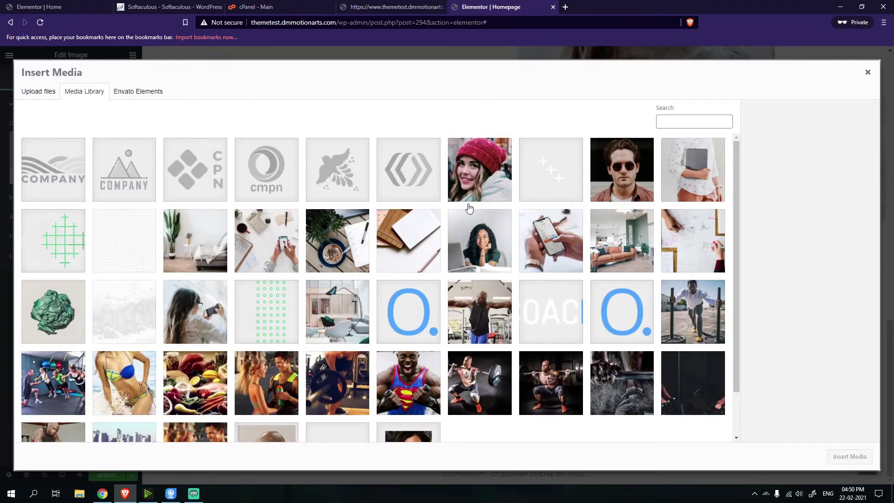
click(507, 252)
click(848, 457)
right_click(316, 254)
click(342, 297)
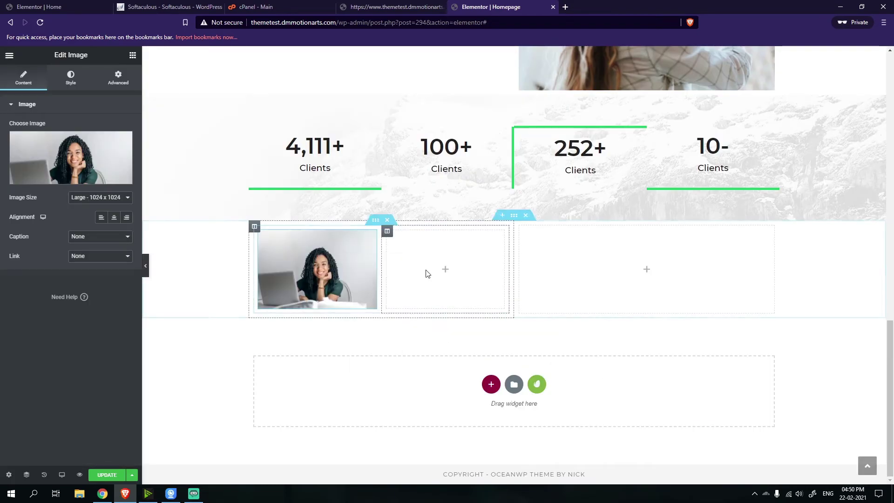
right_click(425, 270)
Set the hover animation of the woman-with-laptop image to Shrink
click(299, 268)
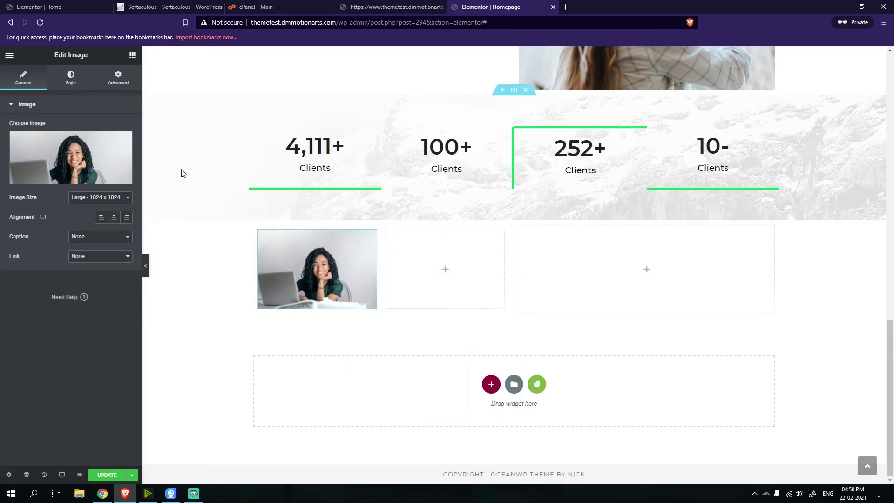
click(70, 78)
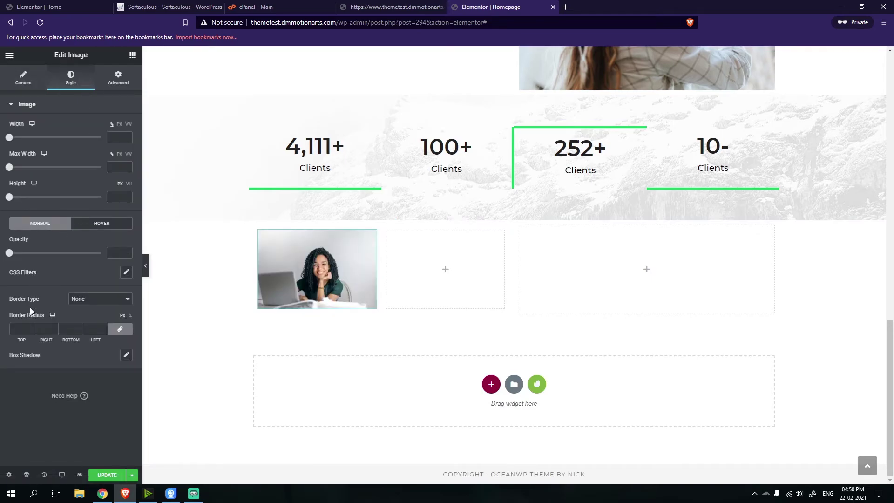
click(94, 229)
click(81, 331)
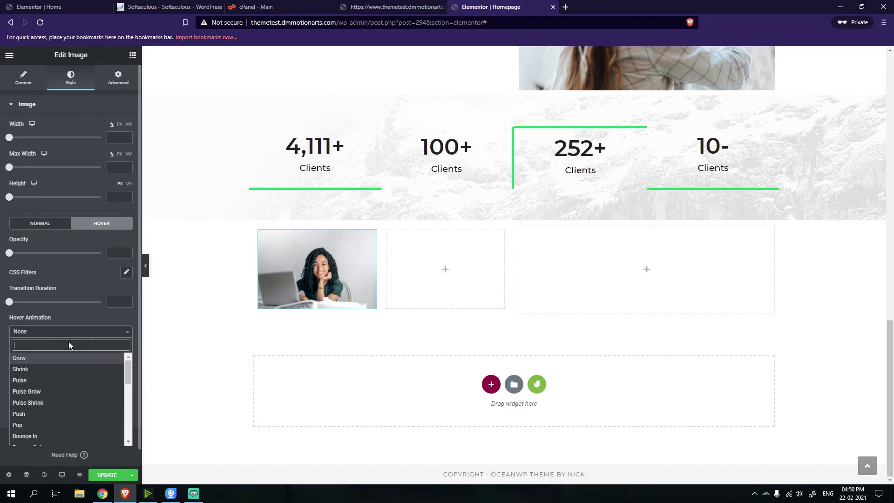
click(42, 380)
Copy the image into the inner section's second column and paste another copy in each column, forming a 2x2 grid
right_click(360, 269)
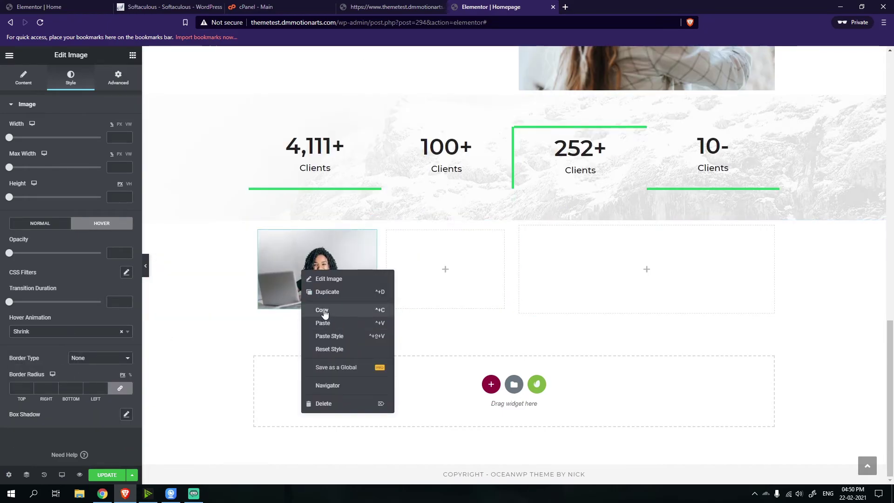
right_click(433, 260)
click(460, 330)
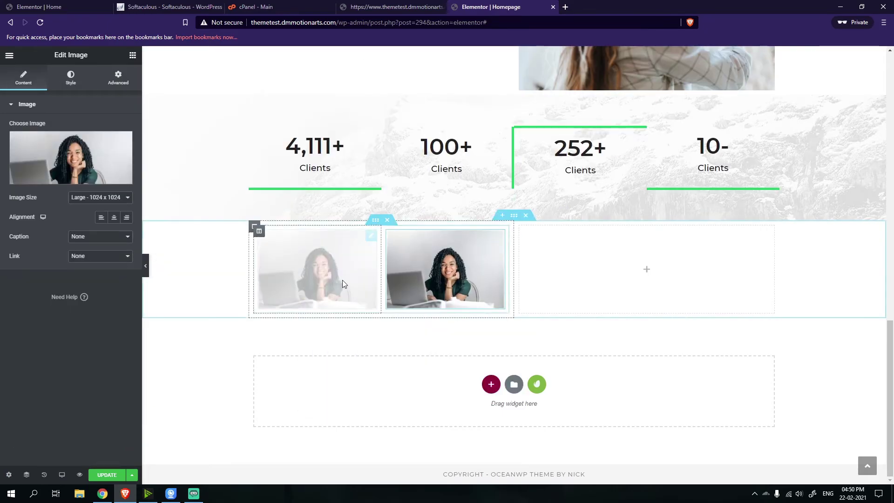
right_click(283, 259)
click(305, 311)
right_click(437, 272)
click(455, 323)
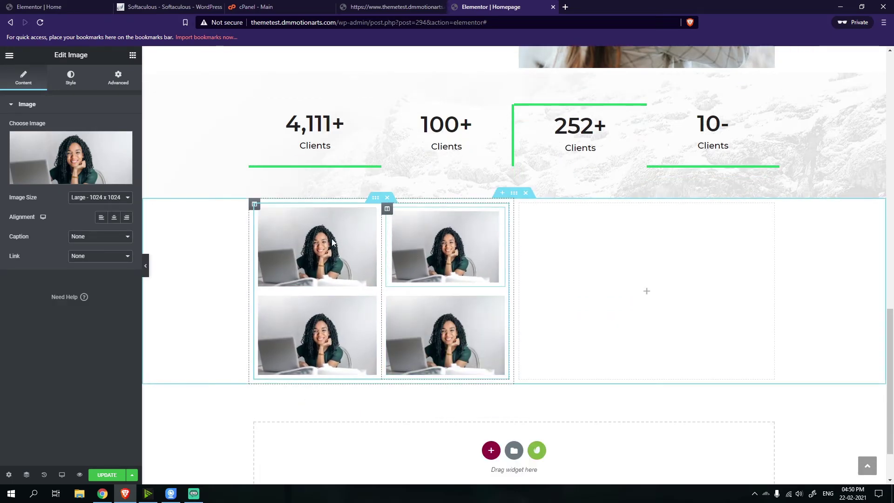
Replace the upper-right grid image with the notebooks photo
click(71, 158)
click(419, 248)
click(846, 454)
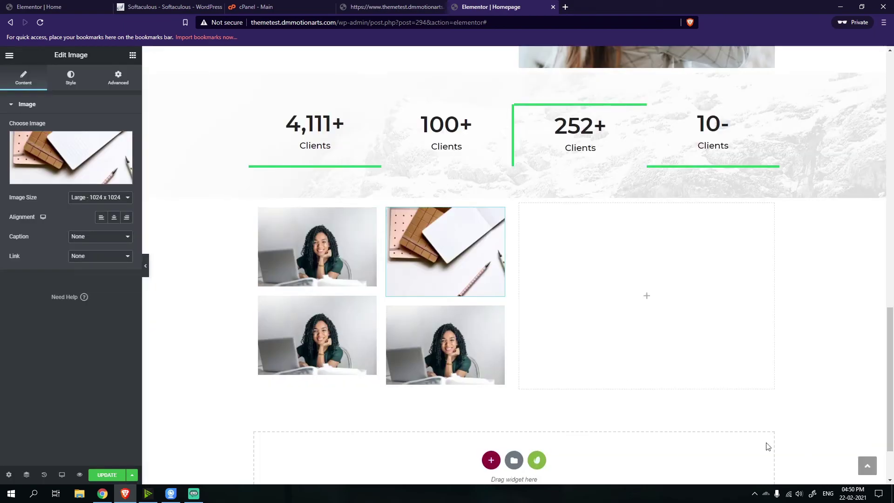
Change the upper-right grid image to the hands-with-phone photo bus-port-1.jpg
click(41, 175)
click(411, 320)
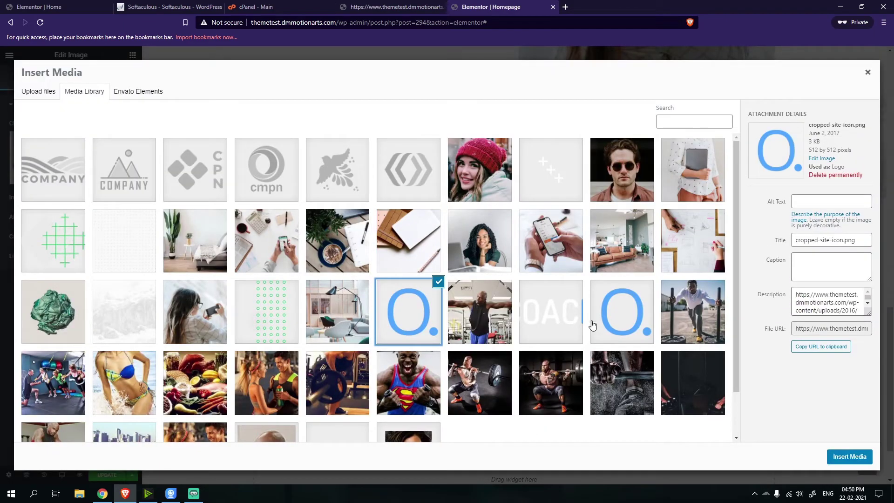
click(482, 242)
click(538, 237)
click(860, 462)
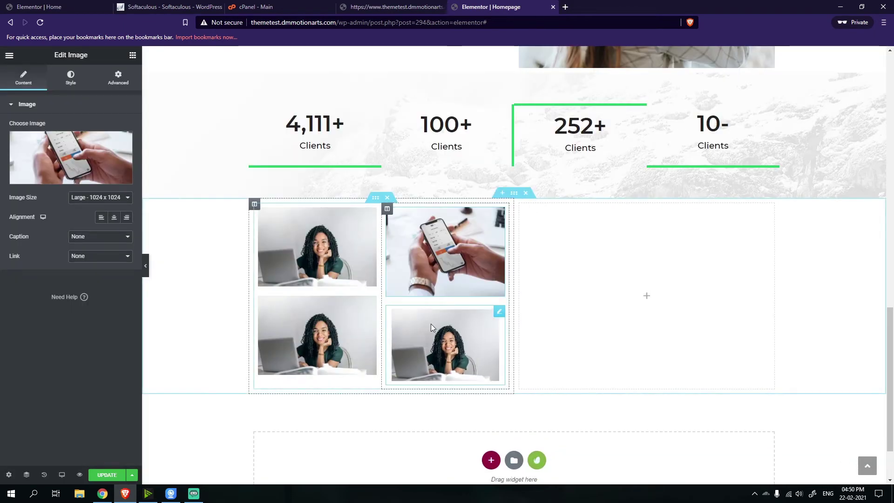
Replace the lower-right grid image with the photo of the notebooks and pencil
click(431, 325)
click(102, 174)
click(551, 241)
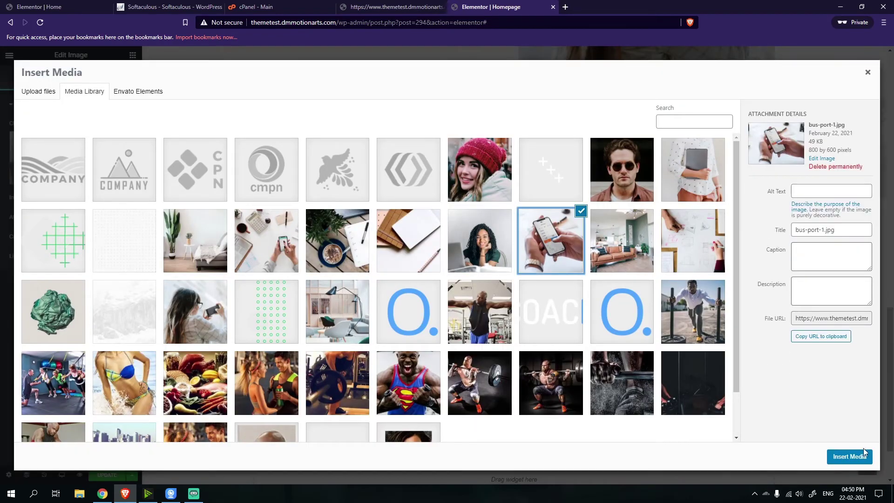
click(850, 457)
click(71, 157)
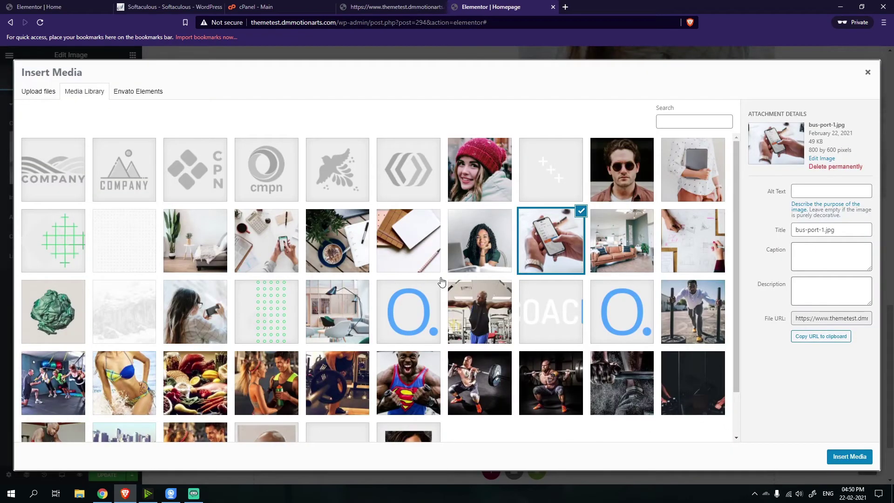
click(409, 237)
click(850, 457)
Replace the lower-left grid image with the living room photo and preview the grid without the editing panel
click(347, 339)
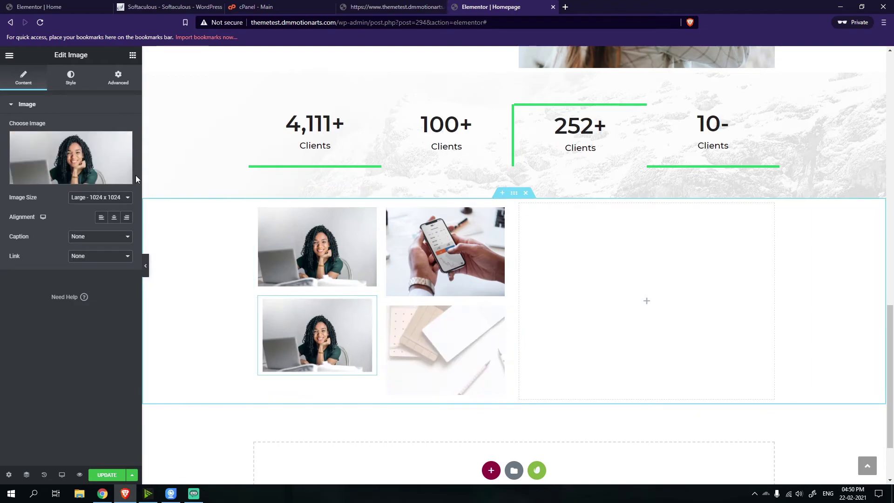
click(71, 157)
click(595, 237)
click(850, 456)
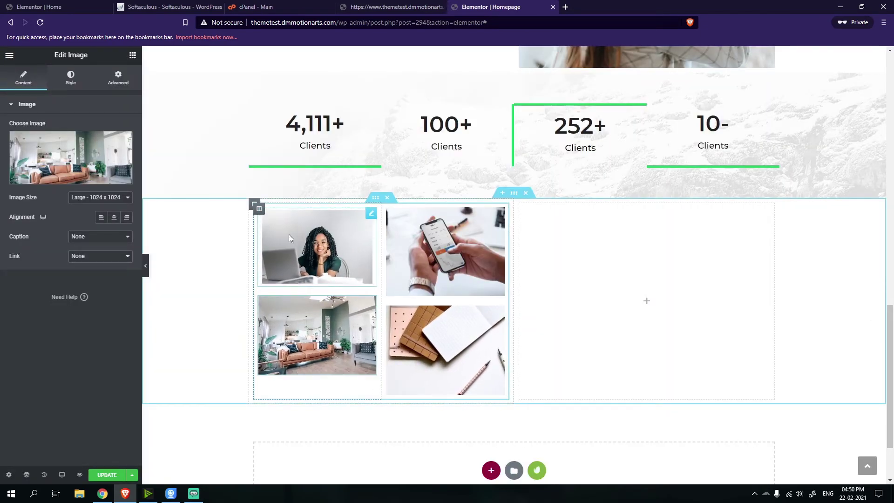
click(145, 266)
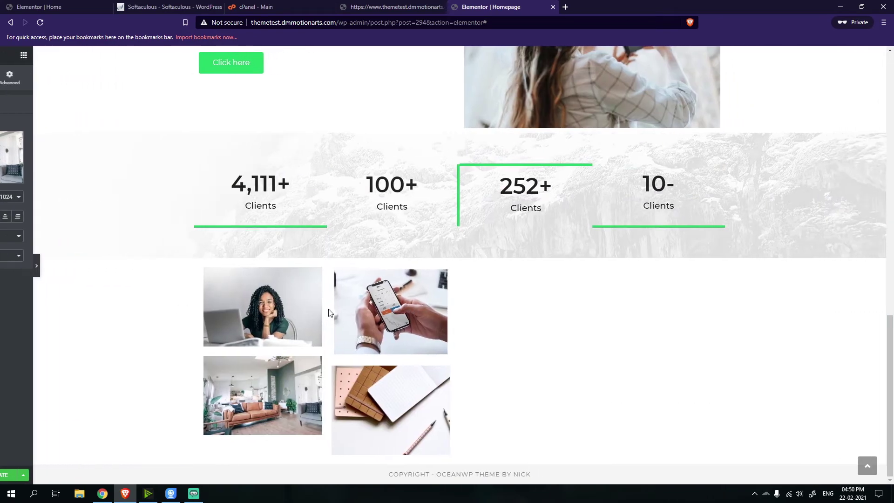
click(4, 266)
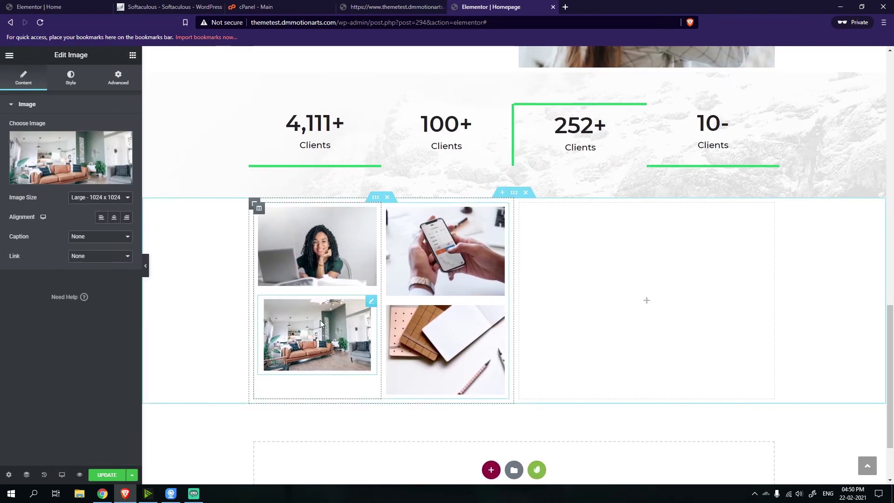
Set the top margin of the section containing the image grid to 40 px
scroll(457, 175, down, 2)
click(514, 108)
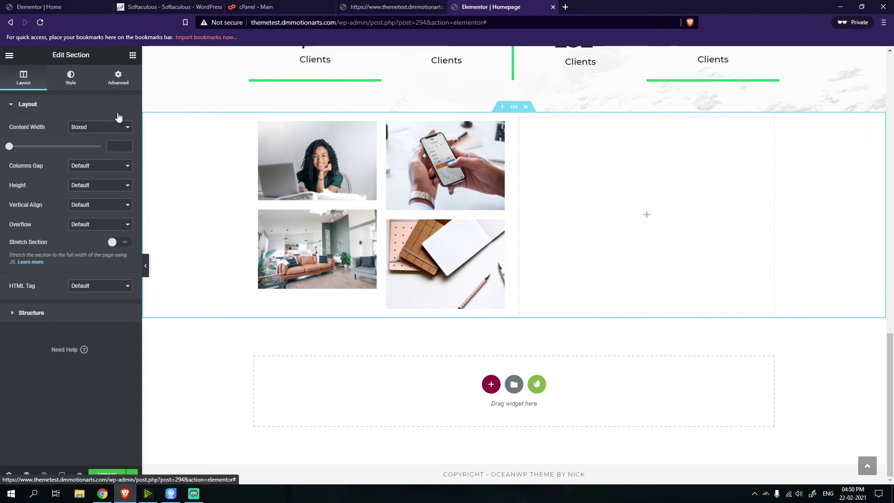
click(118, 77)
text(20)
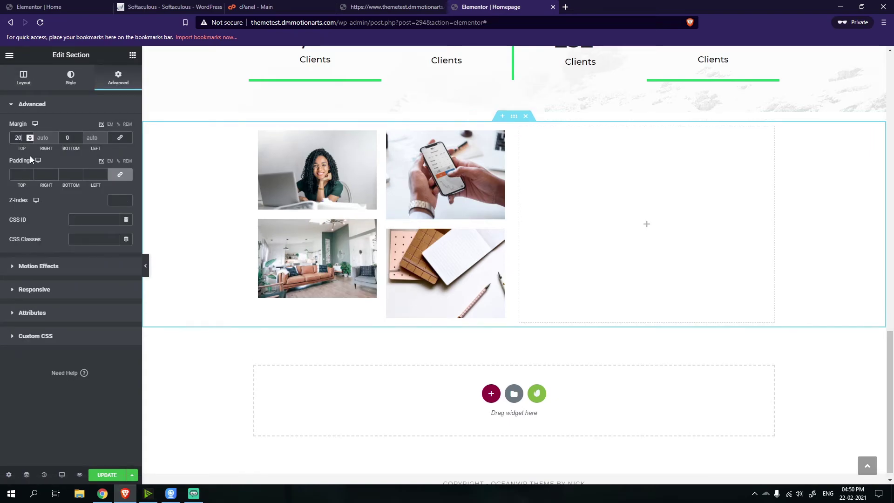
key(BackSpace)
key(BackSpace)
text(40)
Check the Content Driven Design section on the reference Home page, and return to the Homepage being edited
click(169, 7)
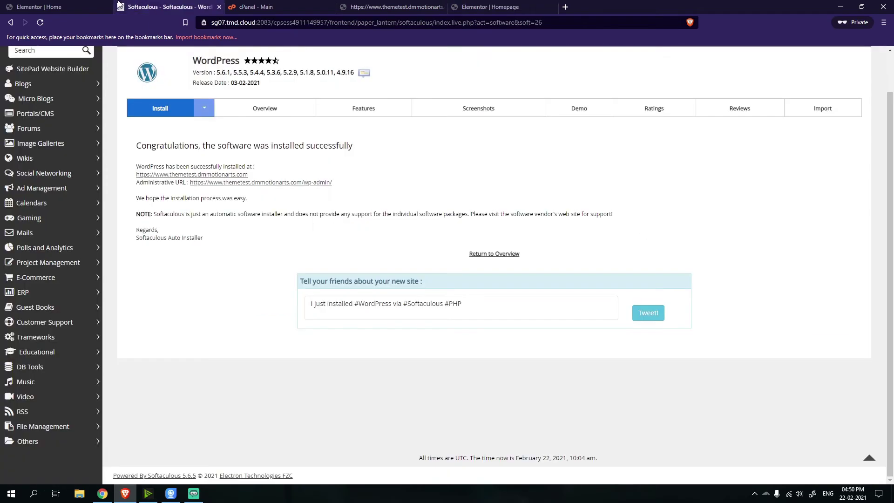
click(60, 5)
click(121, 6)
click(61, 7)
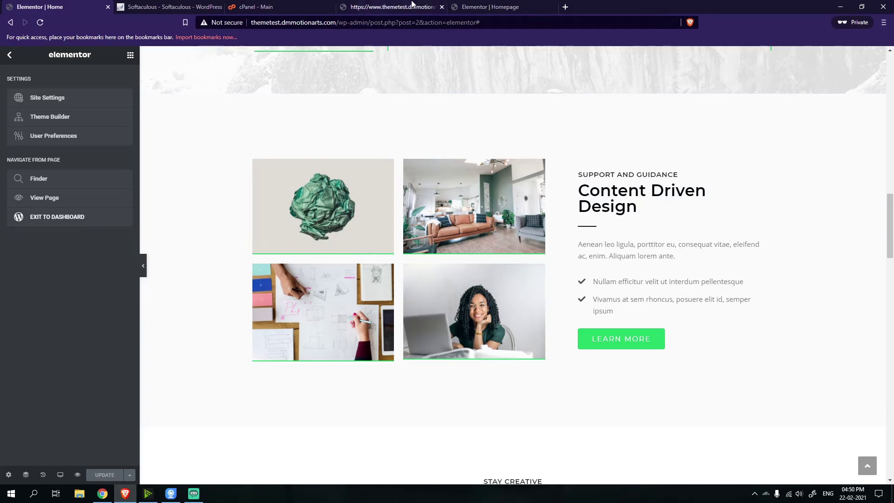
click(491, 7)
Copy the "support and guidance" heading into the empty column beside the image grid
scroll(450, 215, up, 15)
scroll(402, 298, down, 8)
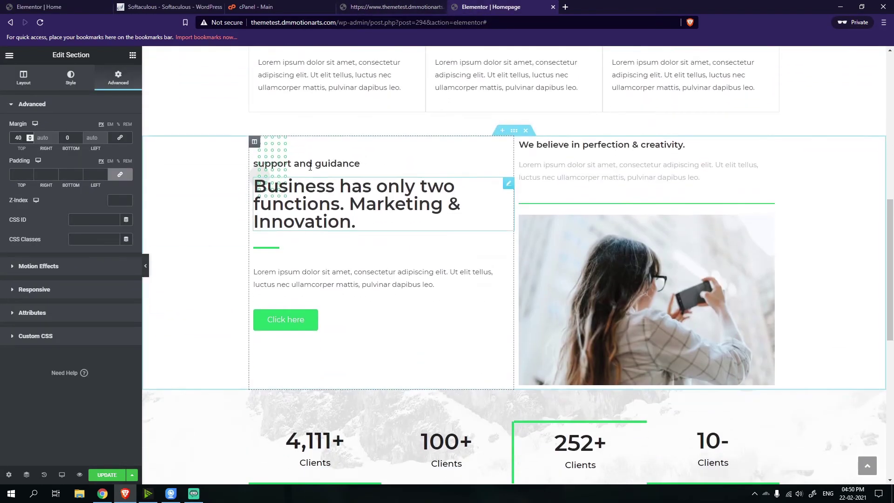
right_click(310, 166)
click(337, 208)
scroll(489, 305, down, 6)
right_click(645, 338)
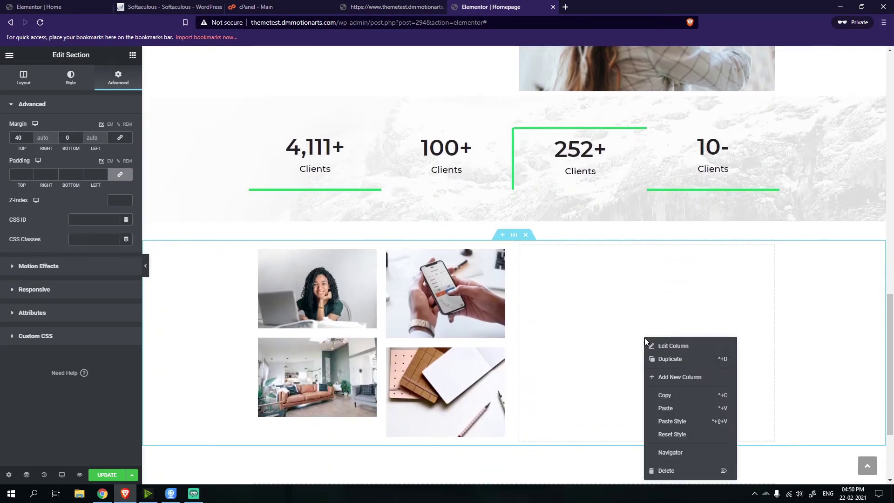
click(666, 408)
Copy the "Business has only two functions. Marketing & Innovation." heading and paste it below the "support and guidance" heading beside the grid
scroll(420, 254, up, 4)
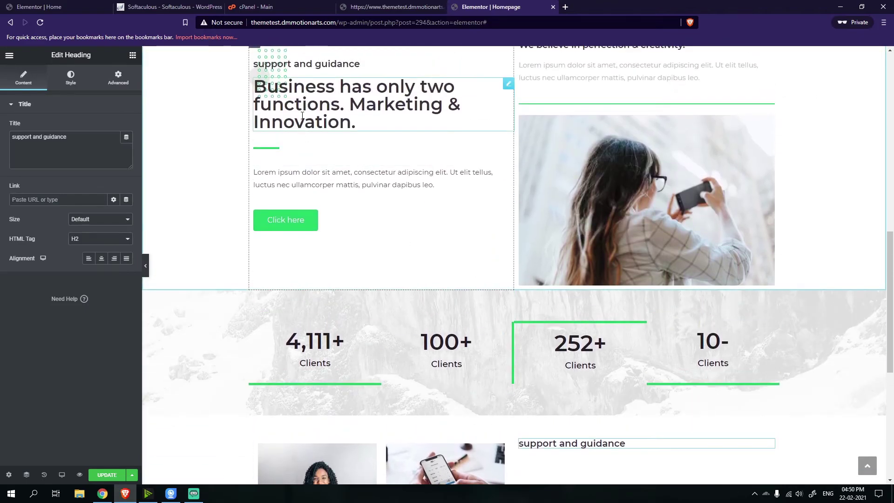
right_click(303, 118)
click(338, 181)
scroll(641, 293, down, 6)
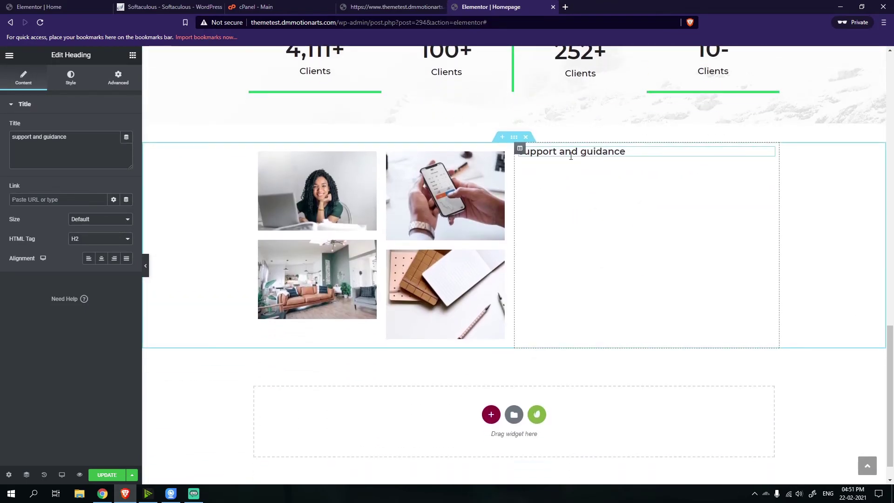
right_click(571, 158)
click(604, 221)
Copy the short green divider and paste it below the "Business has only two functions. Marketing & Innovation." heading beside the image grid
scroll(512, 257, up, 6)
right_click(305, 220)
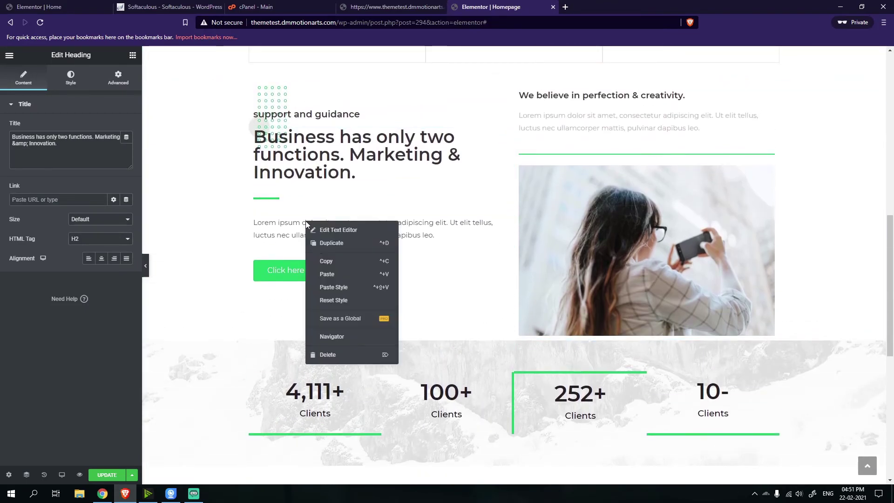
click(326, 261)
scroll(579, 266, down, 6)
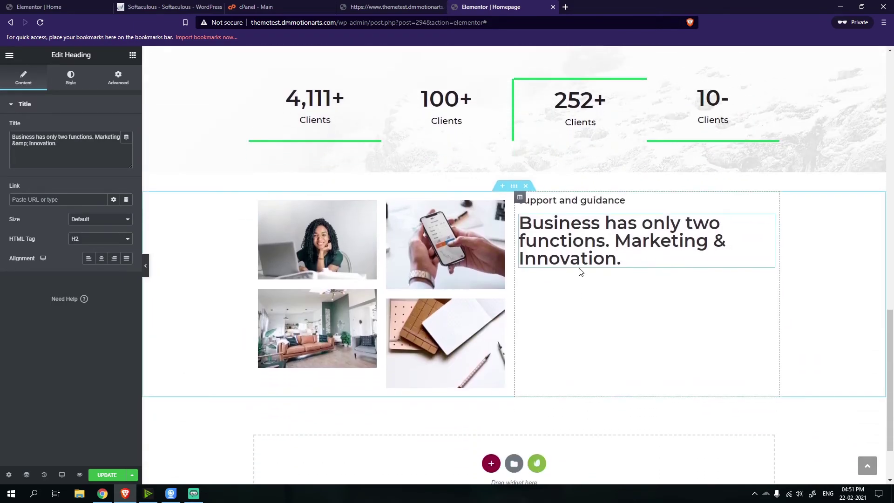
right_click(578, 264)
click(598, 316)
Copy the Lorem ipsum text above the "Click here" button and paste it below the divider beside the image grid
scroll(381, 294, up, 4)
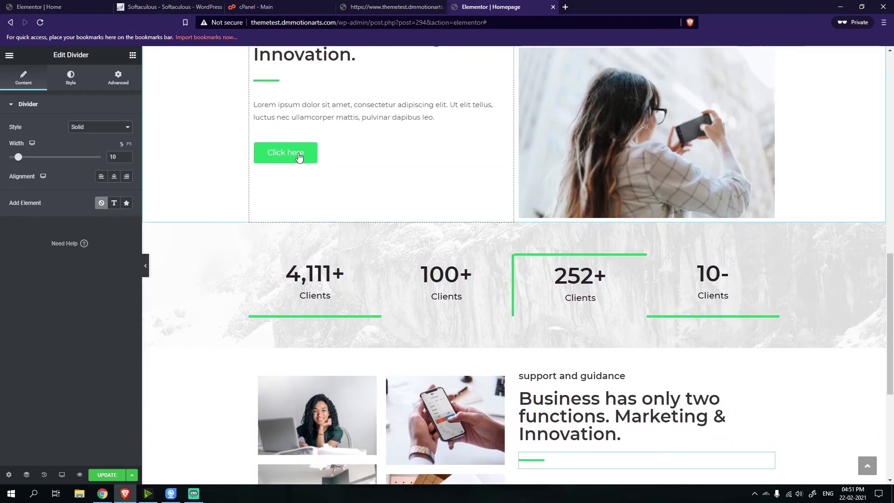
right_click(307, 121)
click(322, 160)
scroll(475, 286, down, 5)
right_click(563, 222)
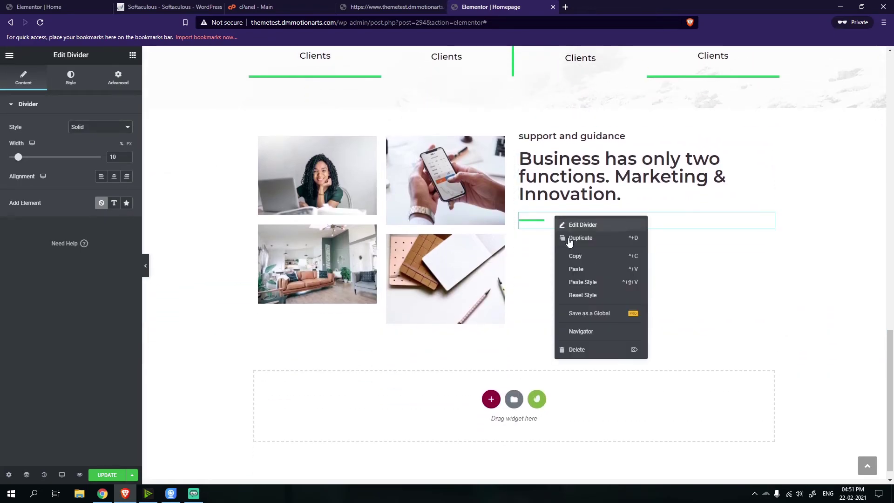
click(573, 268)
Set the vertical alignment of the column beside the image grid to Middle
scroll(525, 270, up, 1)
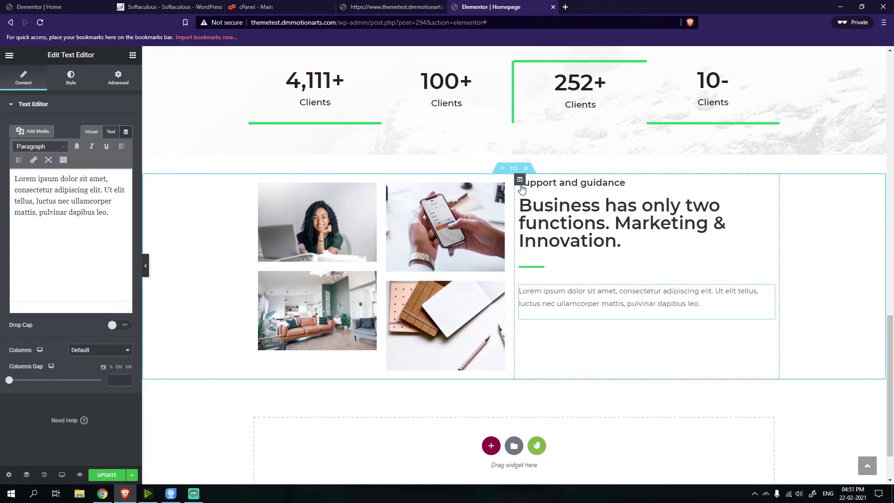
click(524, 270)
click(87, 170)
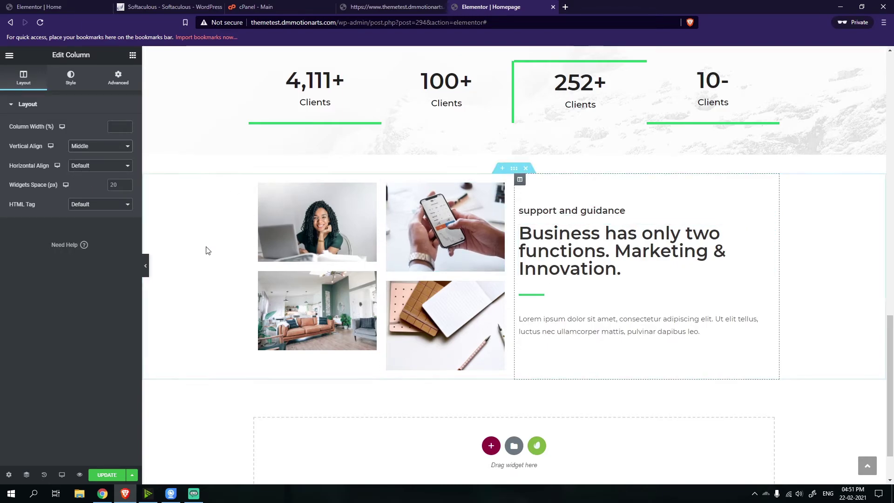
Find the Icon List widget and place it below the Lorem ipsum text beside the image grid
click(133, 55)
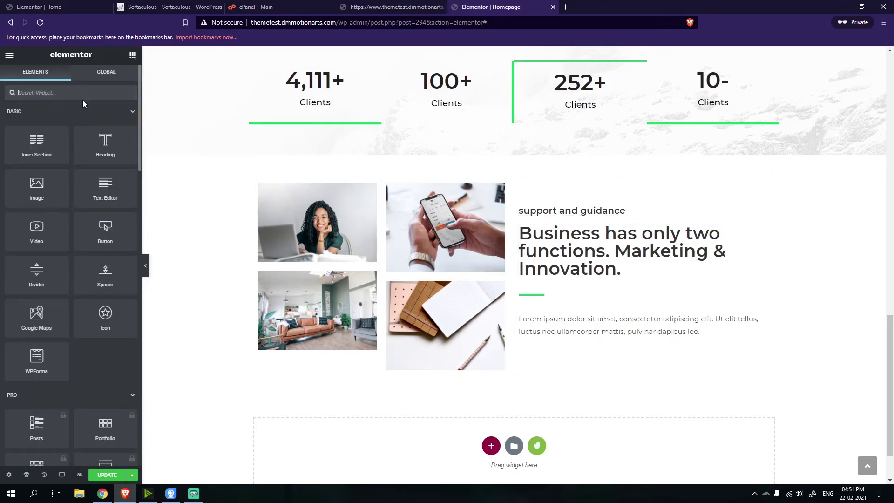
text(check)
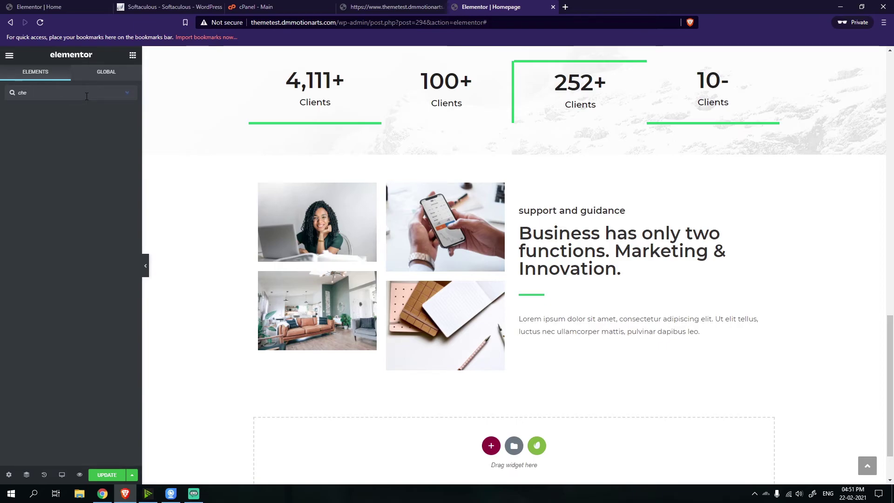
key(BackSpace)
key(BackSpace)
key(BackSpace)
text(list)
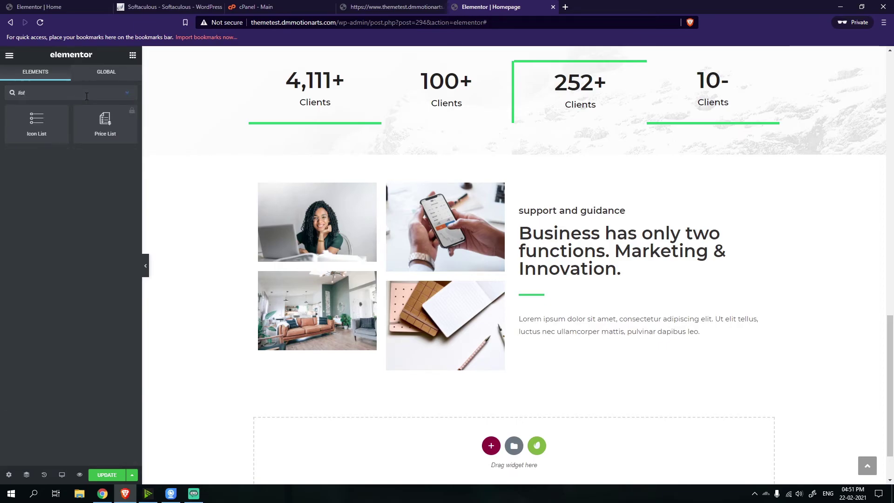
drag(597, 304, 595, 340)
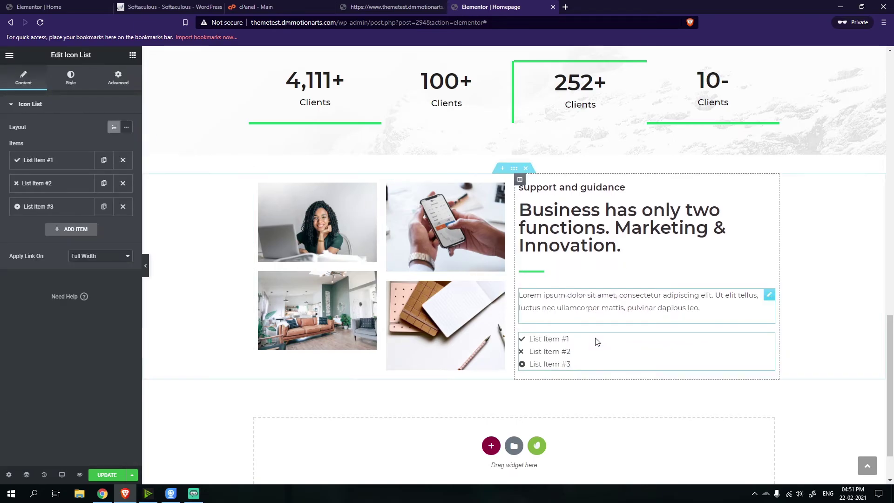
Remove the third item from the icon list
click(47, 164)
click(80, 165)
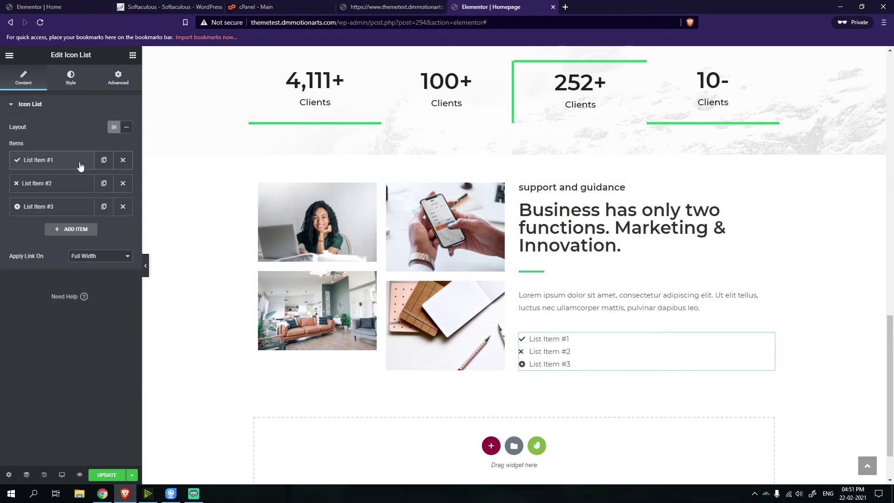
click(123, 207)
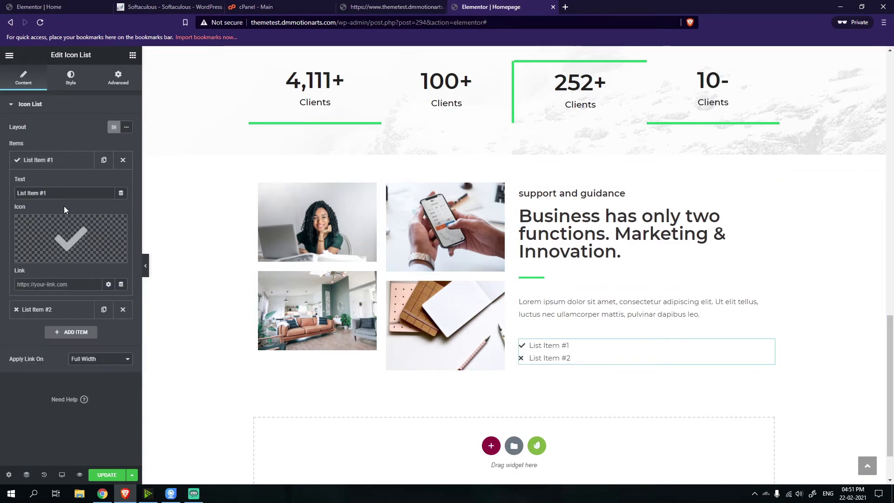
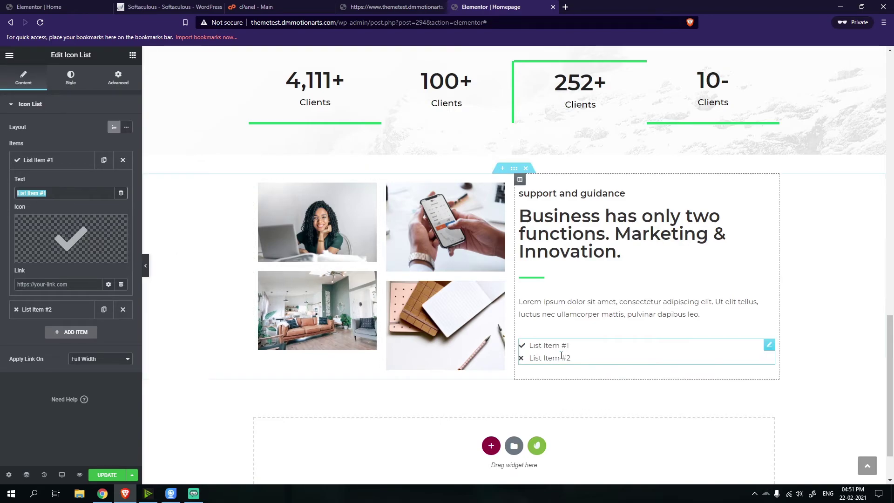
Copy "Lorem ipsum dolor sit amet, consectetur adipiscing elit." from the paragraph and use it as the text of both icon list items
click(569, 308)
drag(112, 191, 15, 178)
key(ctrl+c)
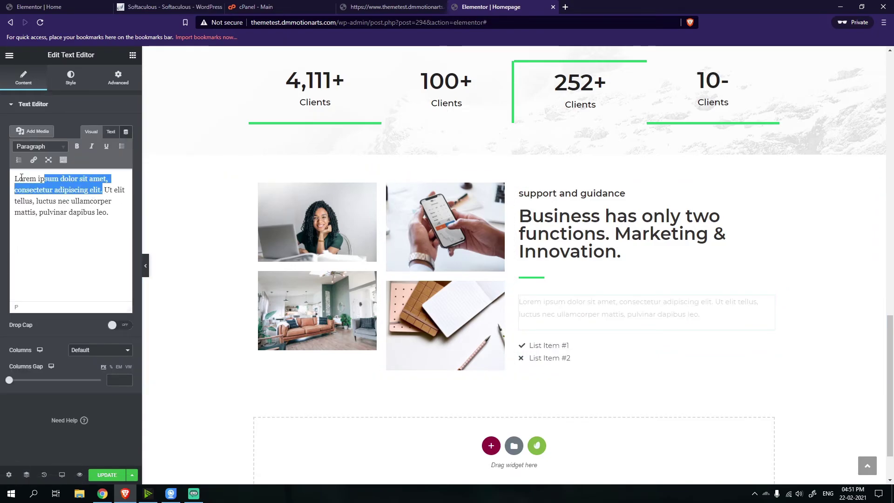
click(568, 345)
click(53, 164)
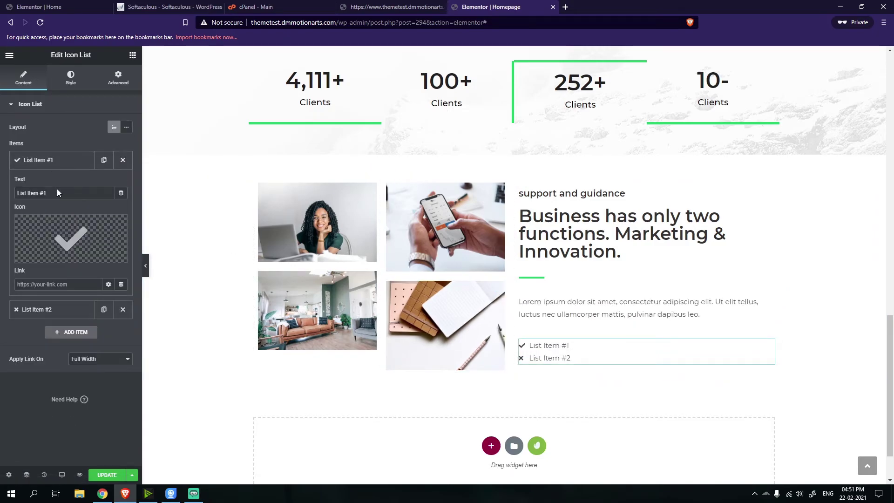
triple_click(56, 191)
key(ctrl+v)
click(46, 305)
click(59, 217)
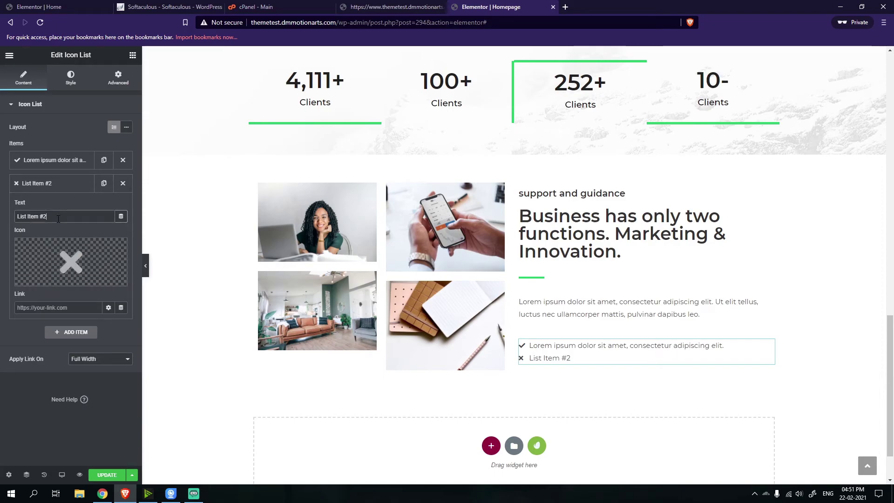
Try a divider between the icon list items and turn it off again
click(70, 82)
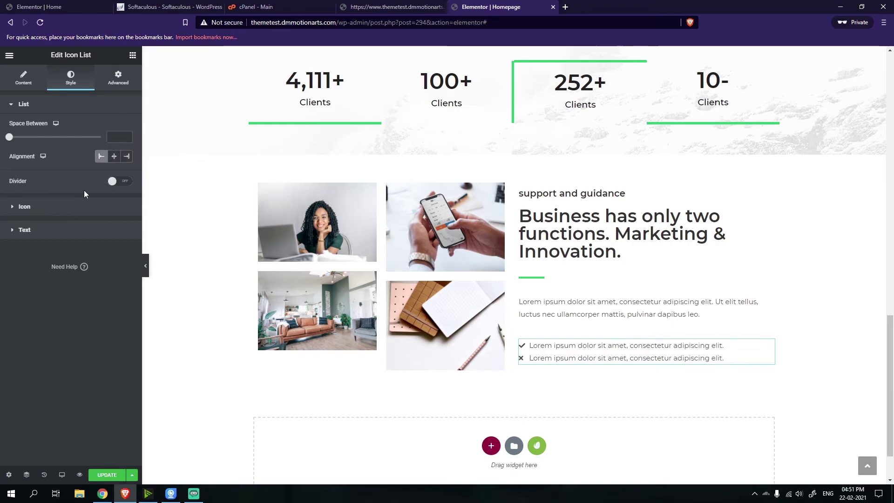
click(125, 182)
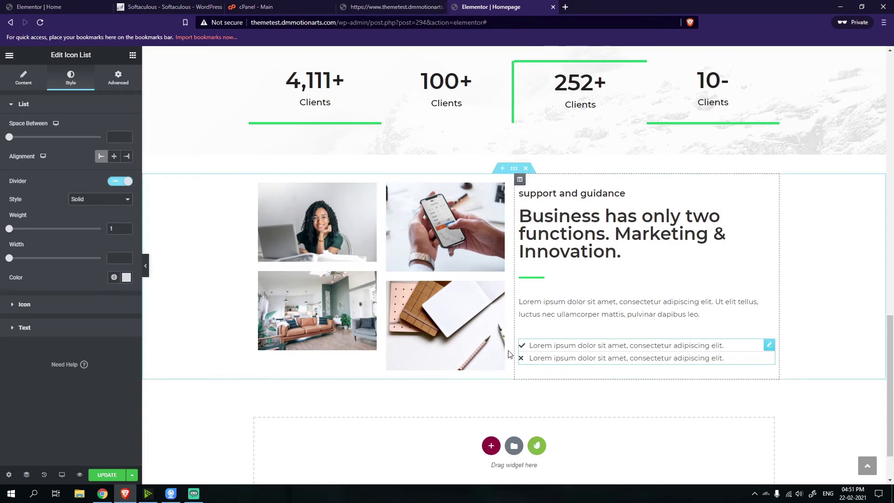
click(118, 183)
Set the list icons' colour to the global green and their hover colour to the global light blue
click(20, 207)
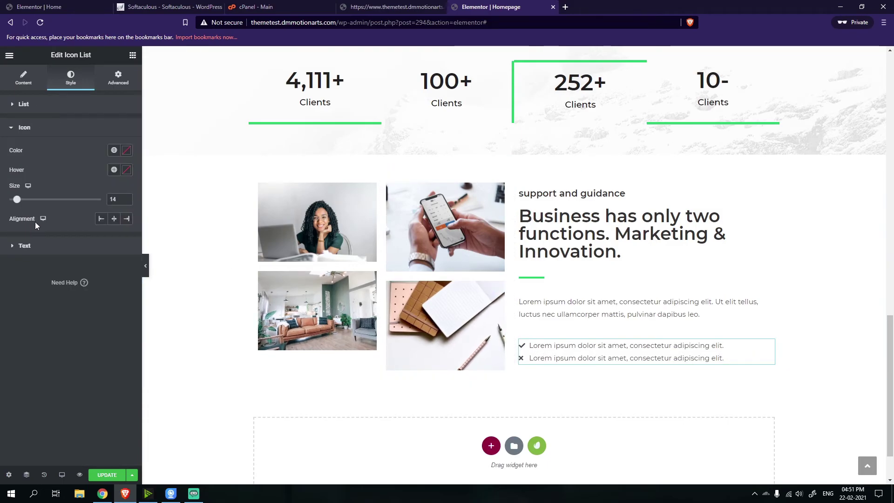
click(118, 150)
click(46, 194)
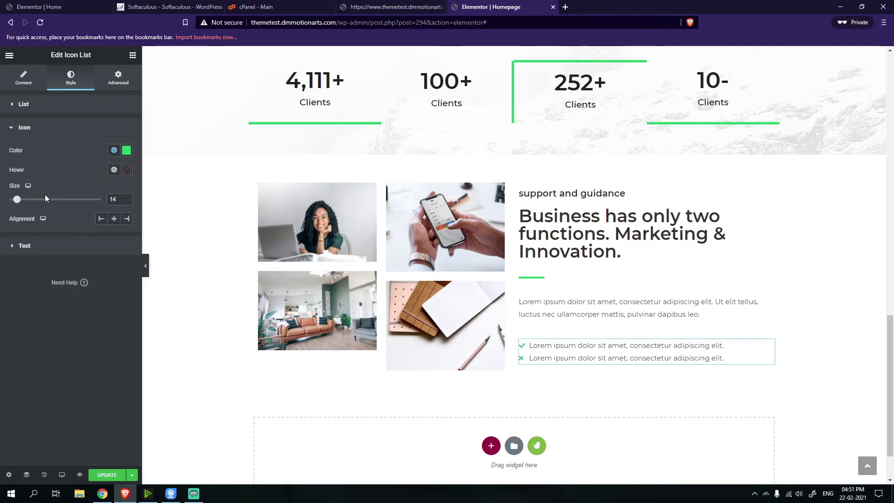
click(113, 169)
click(61, 230)
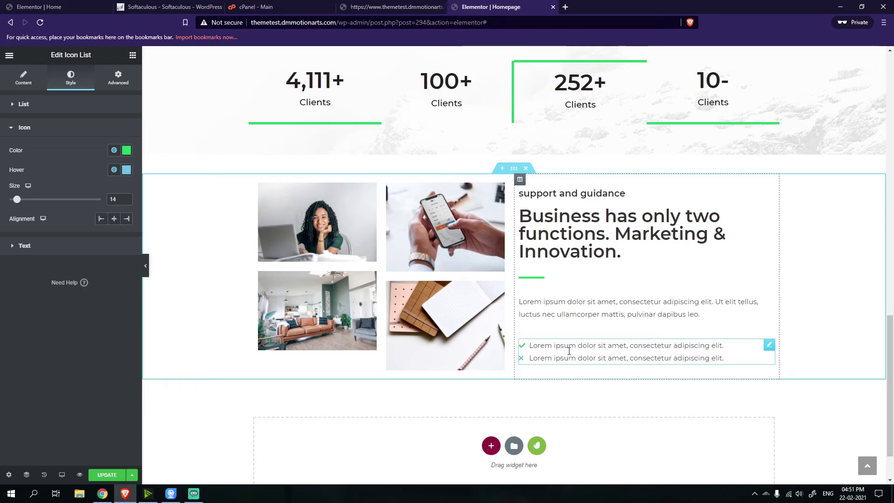
Check the Content Driven Design list on the reference Home page, and copy the green "Click here" button below the Homepage's icon list
click(89, 7)
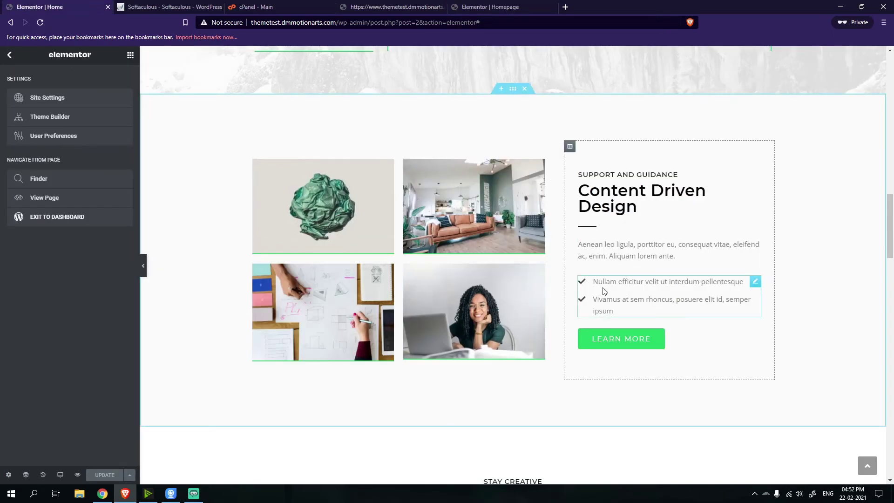
click(495, 7)
scroll(587, 322, down, 1)
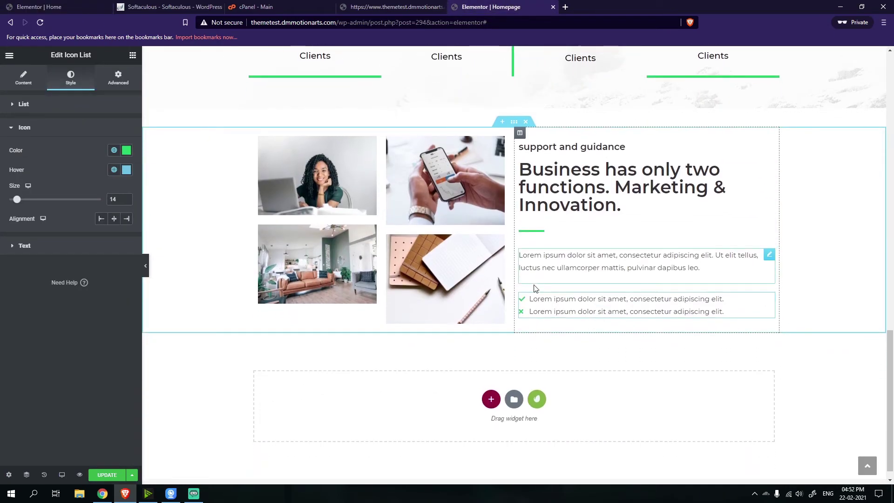
scroll(355, 199, up, 10)
scroll(312, 288, down, 5)
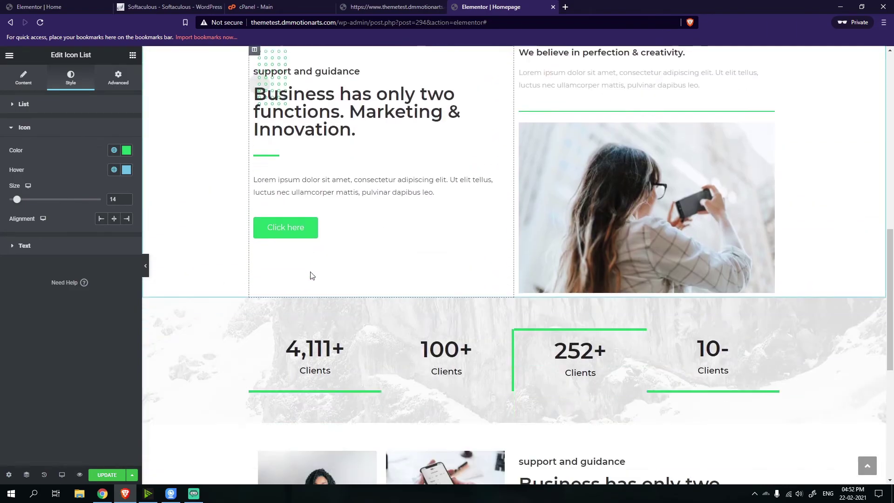
right_click(299, 205)
click(320, 243)
scroll(541, 299, down, 5)
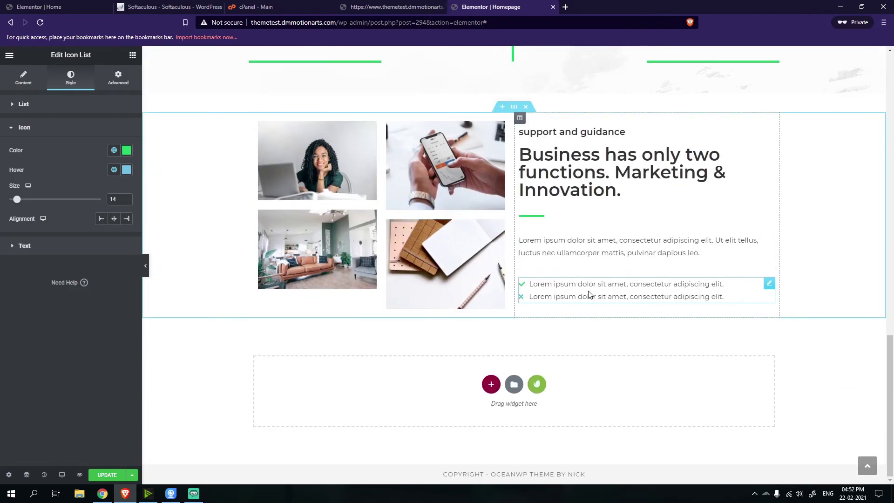
right_click(591, 294)
click(612, 345)
click(145, 264)
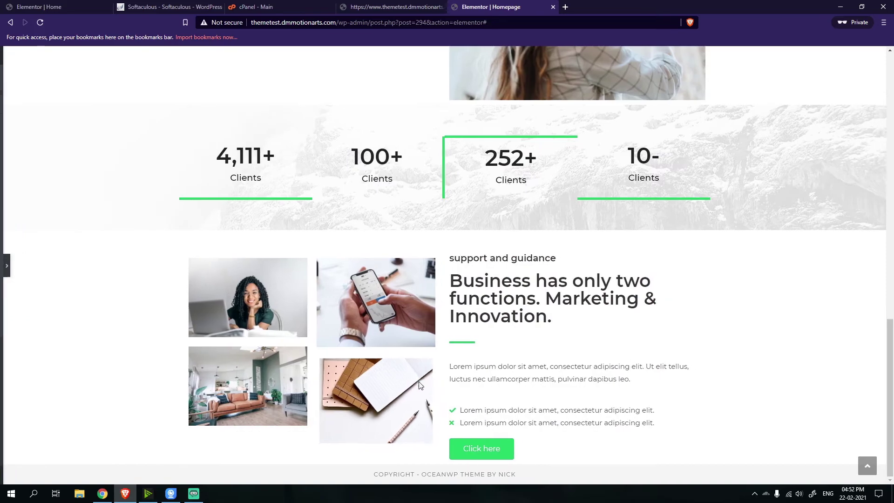
click(3, 265)
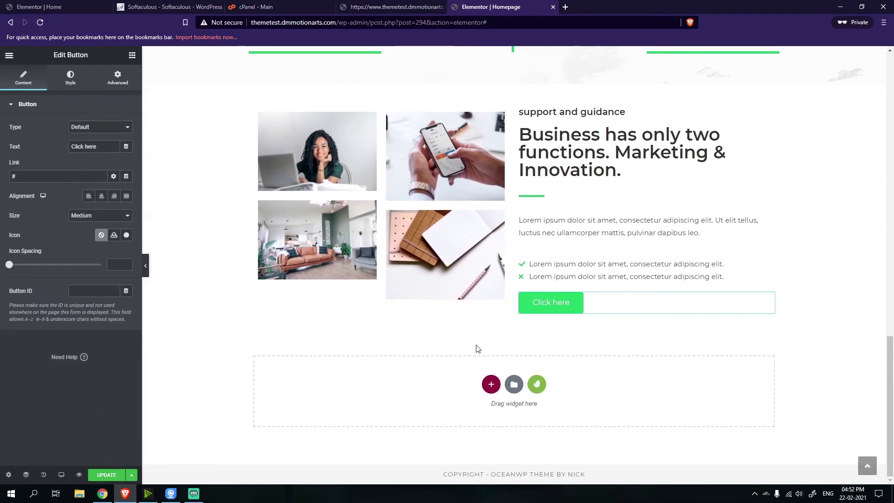
Give the image grid section unlinked padding of 20 px at the top and 50 px at the bottom
click(516, 100)
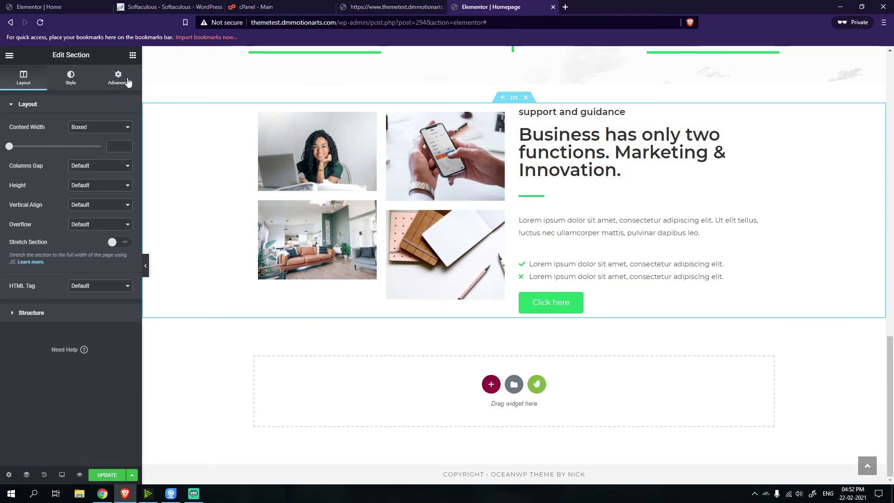
click(113, 83)
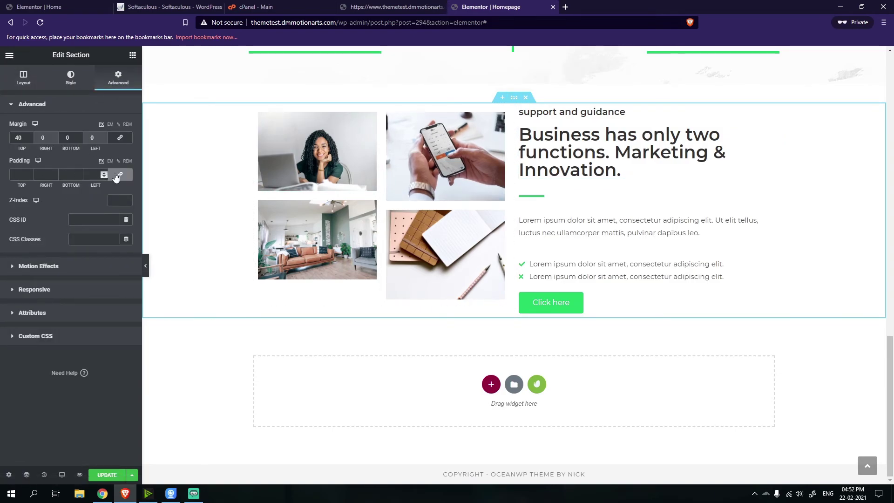
text(20)
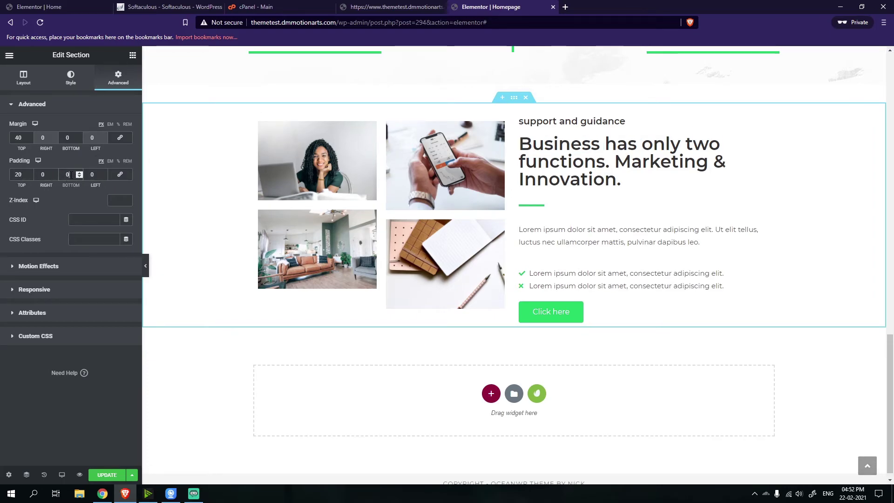
text(50)
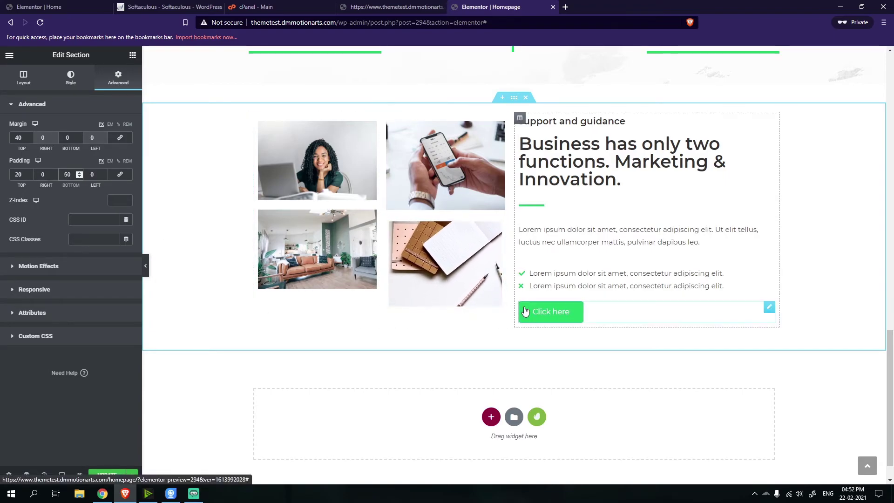
Reduce the gap of the green divider beside the image grid to 2
click(551, 209)
click(70, 78)
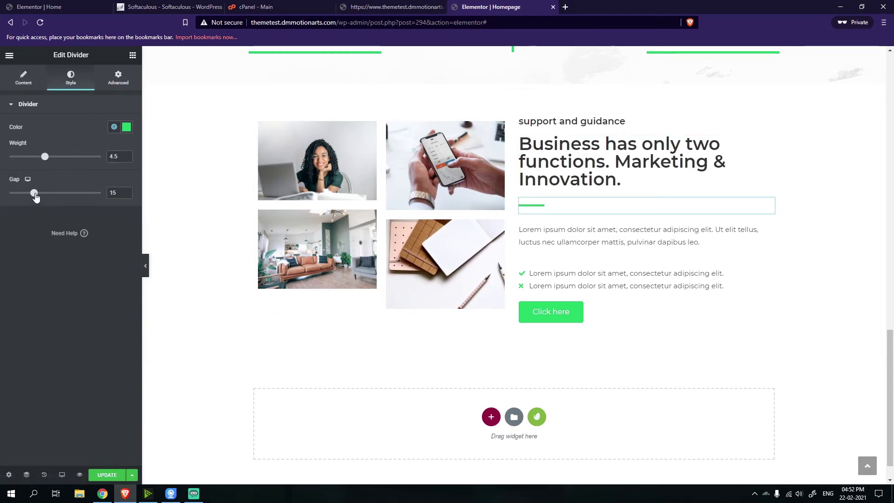
drag(33, 192, 2, 199)
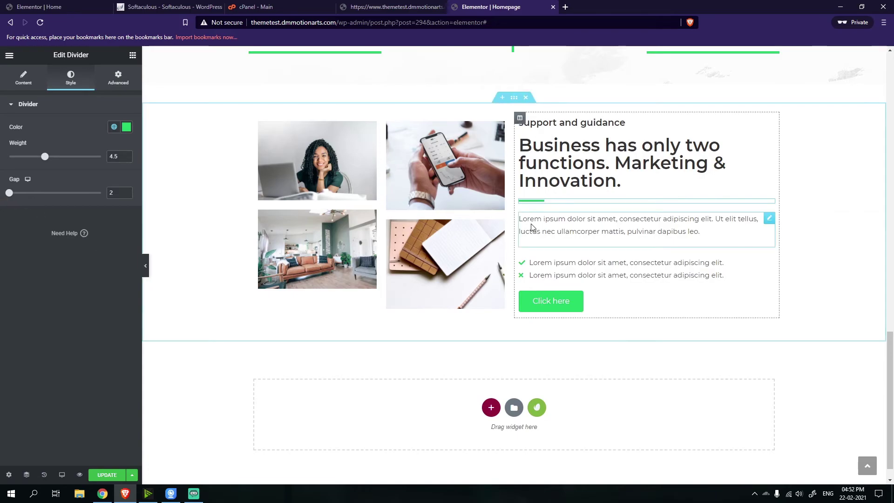
Preview the Homepage sections without the editing panel, and compare them with the reference Home page
click(146, 265)
scroll(439, 304, up, 2)
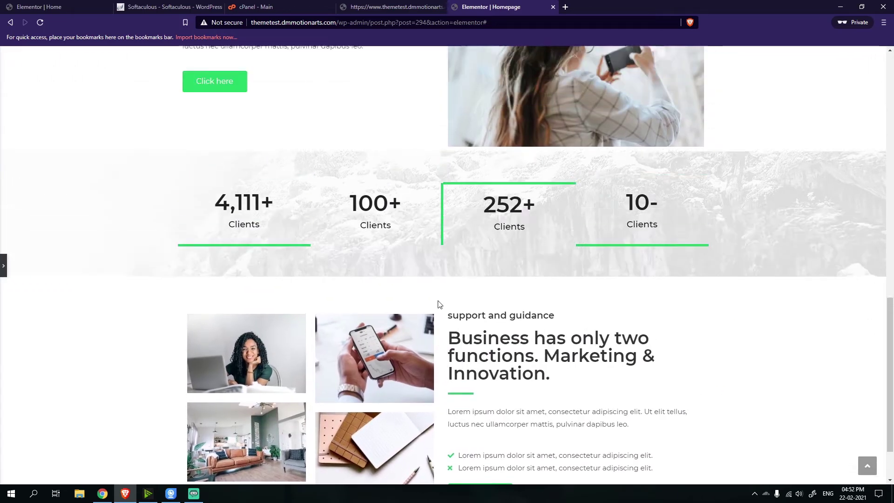
scroll(440, 308, up, 15)
scroll(441, 310, down, 7)
click(40, 6)
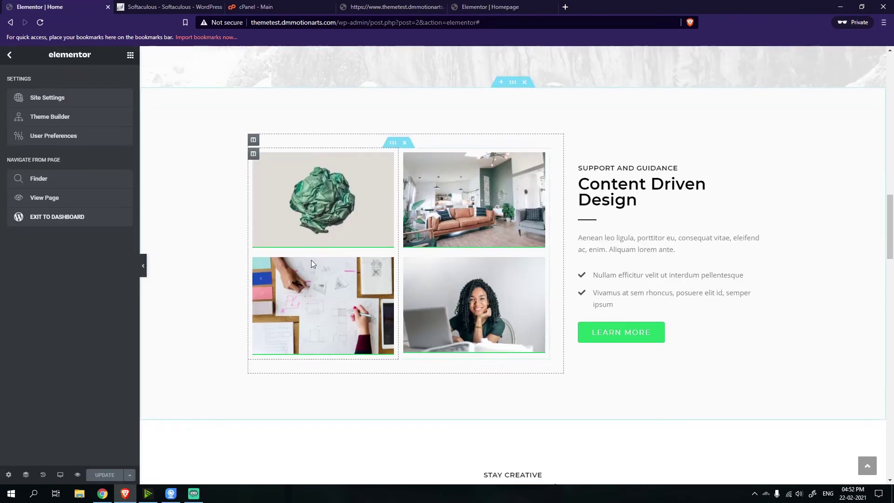
Compare the Homepage's counters and image grid with the reference Home page, and save the Homepage with its editing panel restored
scroll(311, 263, down, 2)
scroll(314, 278, up, 12)
scroll(337, 270, down, 7)
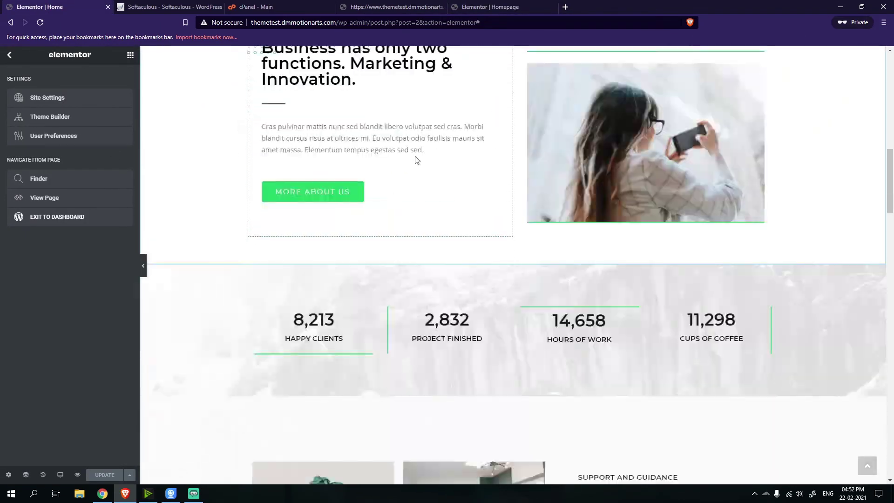
key(ctrl+shift+Tab)
scroll(427, 197, down, 10)
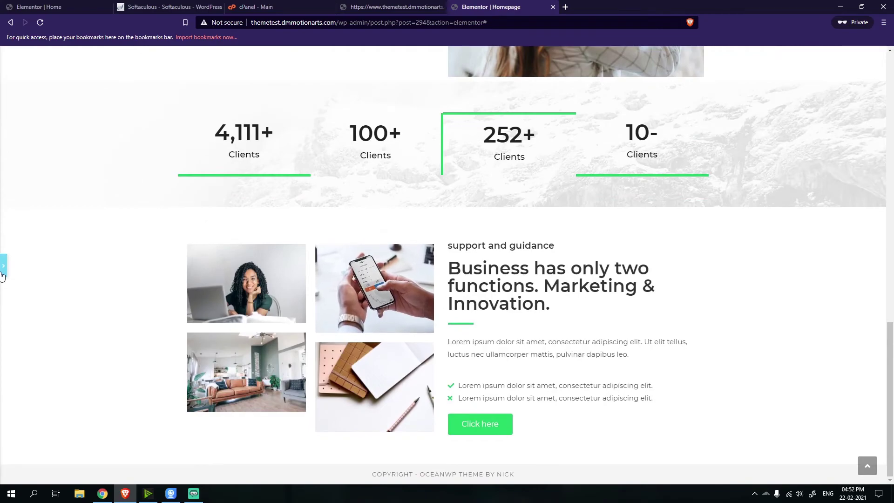
click(3, 270)
scroll(263, 383, down, 3)
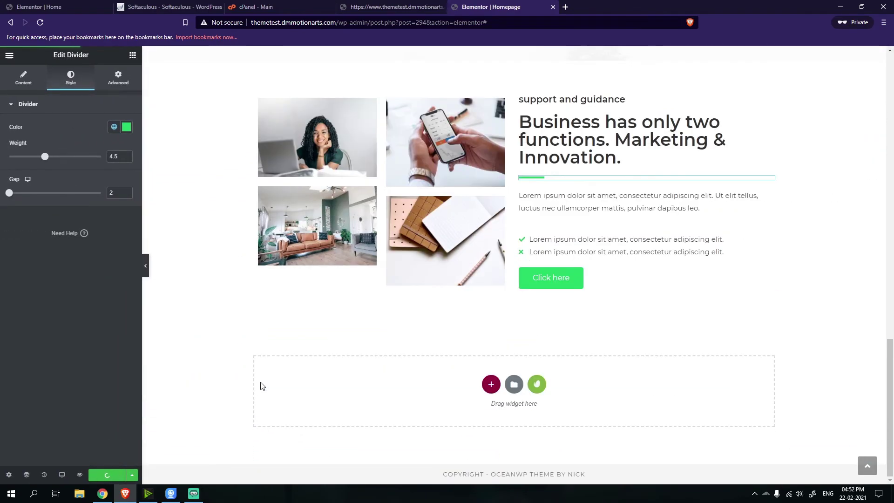
Examine the Our portfolio section on the reference Home page, checking its layout and image settings against the Content Driven Design grid
click(1, 3)
scroll(256, 279, down, 8)
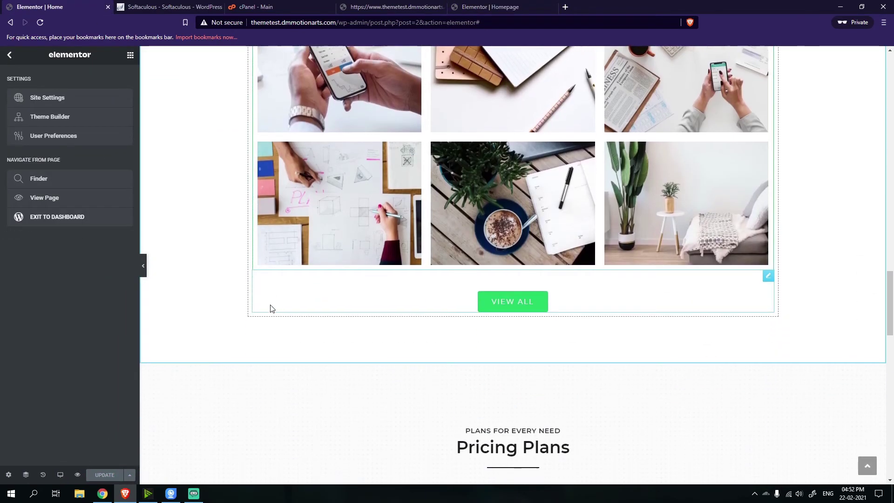
scroll(275, 304, up, 3)
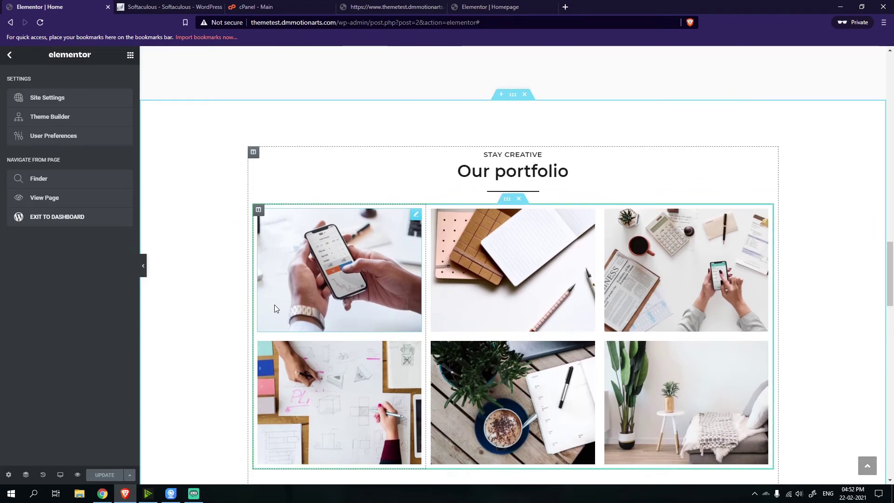
scroll(332, 194, down, 1)
key(ctrl+shift+Tab)
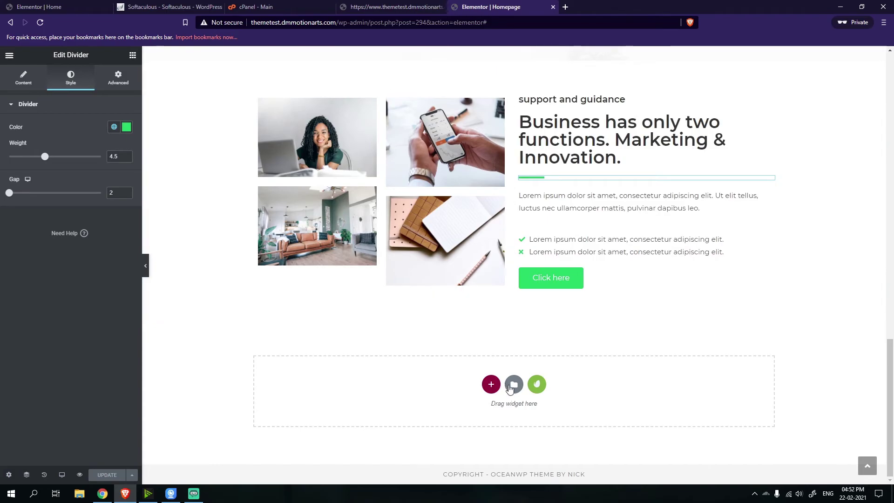
key(ctrl+Tab)
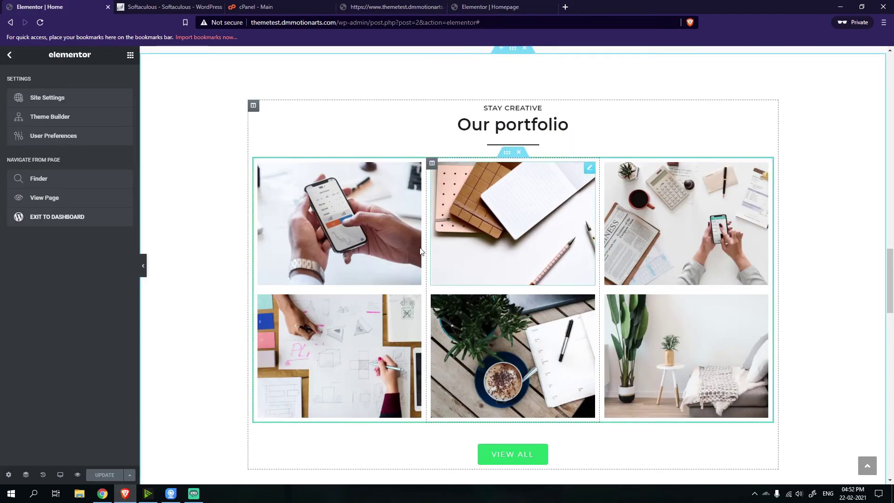
scroll(413, 294, down, 1)
scroll(412, 294, up, 2)
click(693, 217)
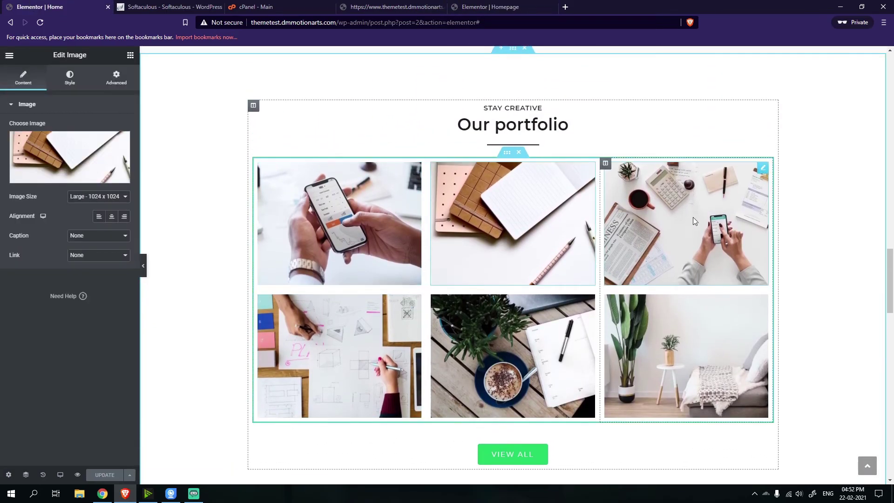
click(381, 345)
scroll(381, 345, up, 6)
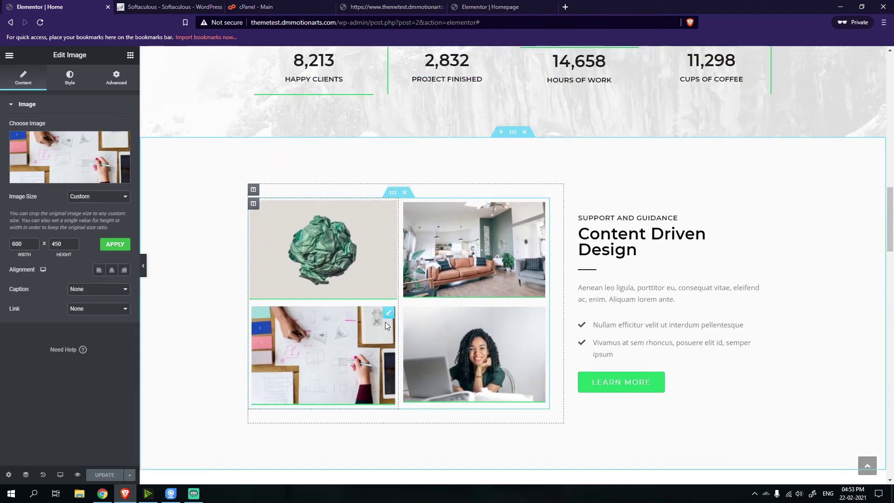
scroll(423, 307, down, 5)
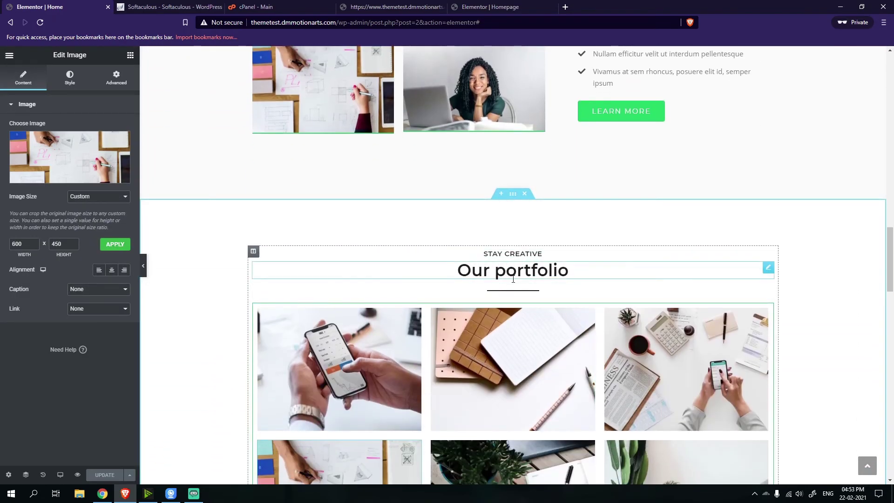
scroll(513, 279, up, 4)
Add a single-column section below the Homepage's image grid section and place a centred copy of the "support and guidance" heading in it
click(463, 6)
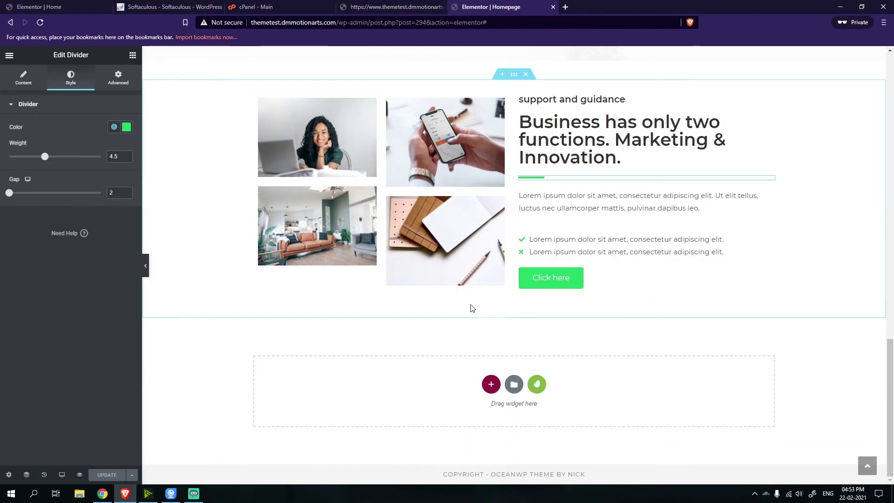
click(491, 382)
click(376, 411)
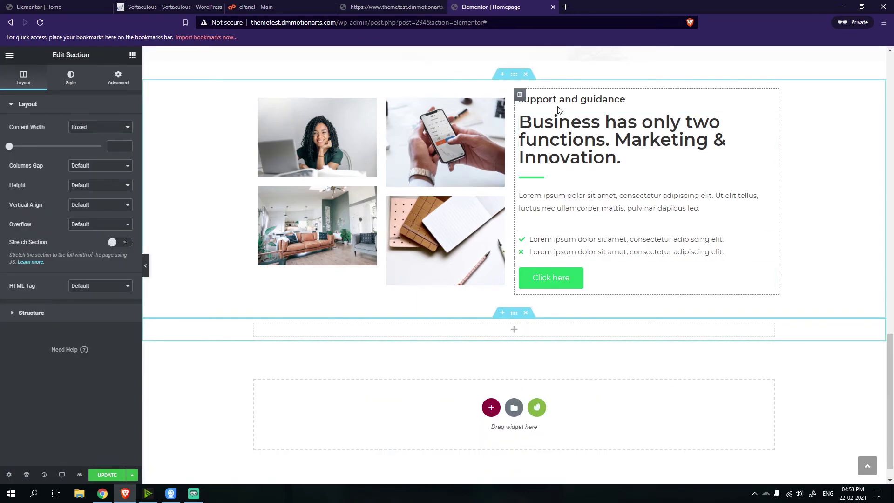
right_click(557, 102)
key(Escape)
right_click(516, 329)
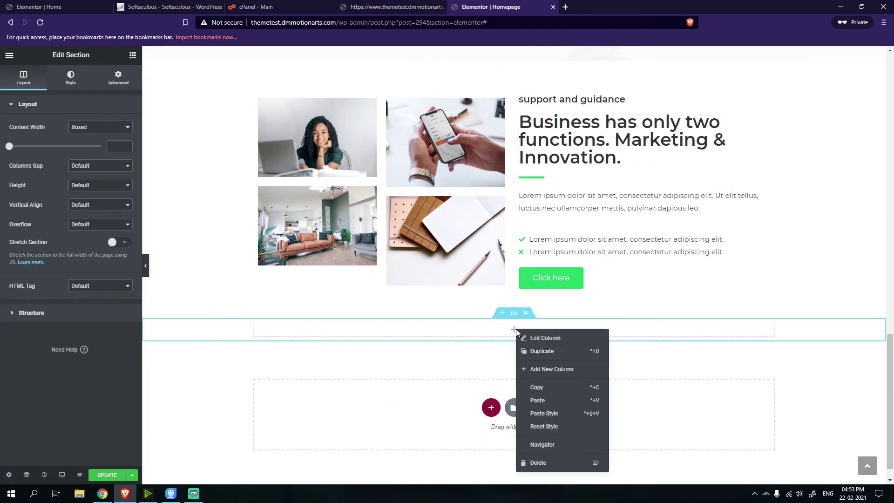
click(535, 390)
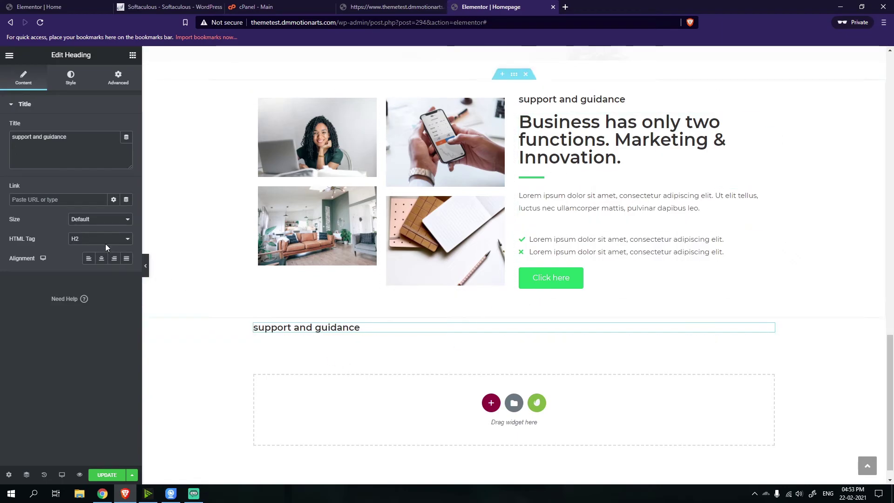
Copy the large "Business has only two functions" heading beneath the new section's small heading, retitle it "Portfolio" and centre it
right_click(552, 152)
click(571, 193)
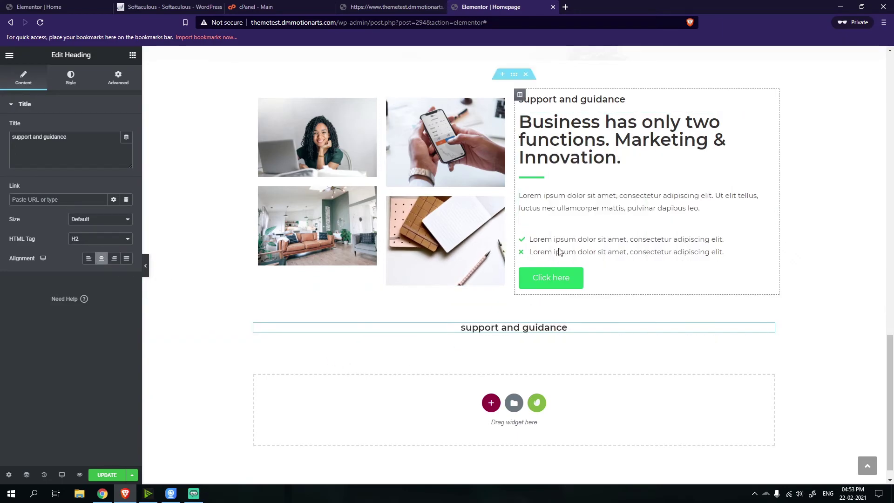
right_click(504, 338)
click(522, 383)
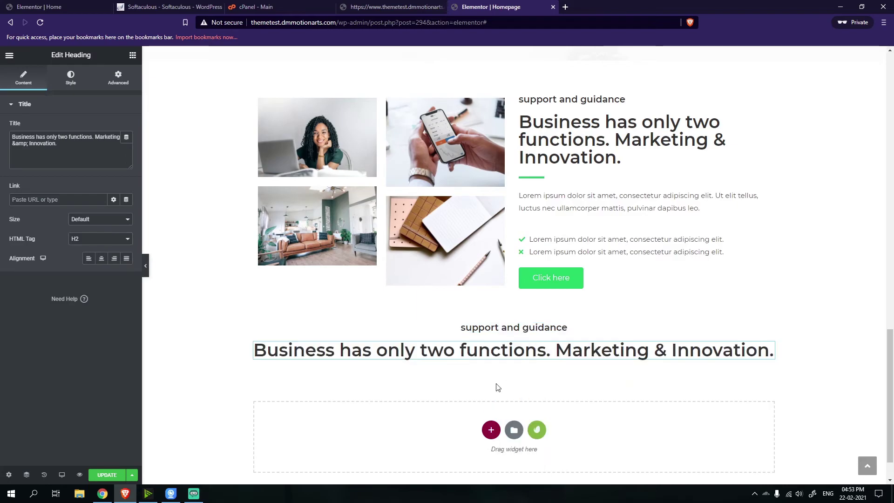
text(Portfolio)
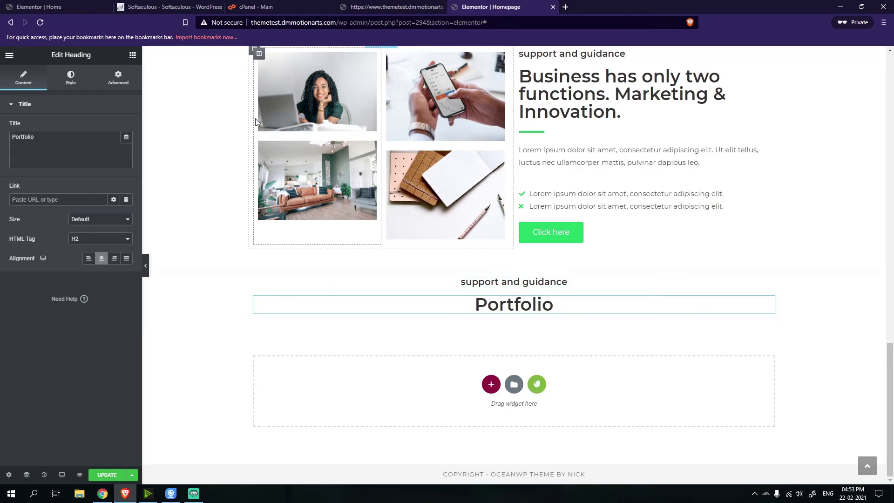
Give the Homepage's image grid section a very light grey background colour, modelled on the reference's Content Driven Design section, and preview it
key(ctrl+Tab)
scroll(394, 254, down, 6)
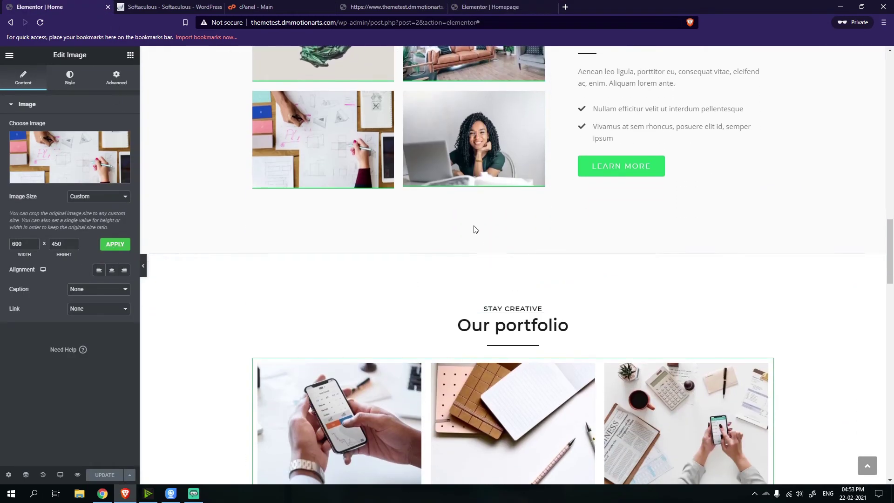
scroll(481, 273, up, 4)
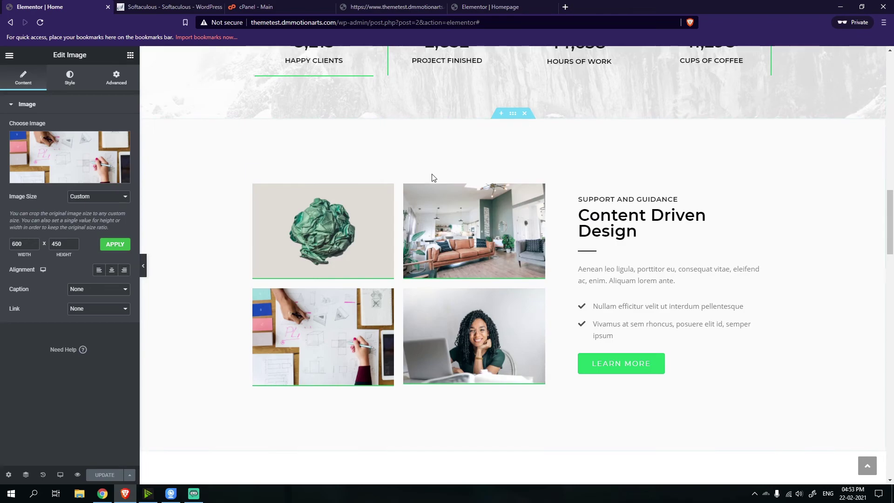
scroll(433, 362, down, 3)
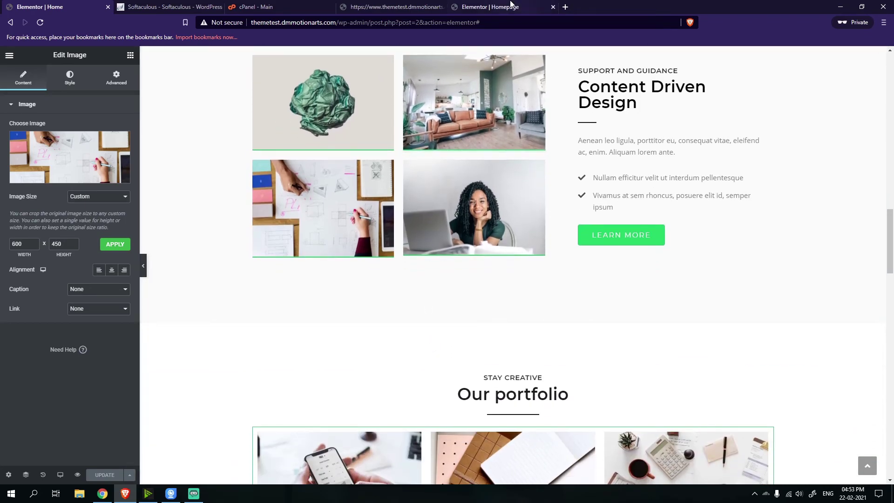
click(511, 5)
scroll(519, 251, up, 5)
click(513, 250)
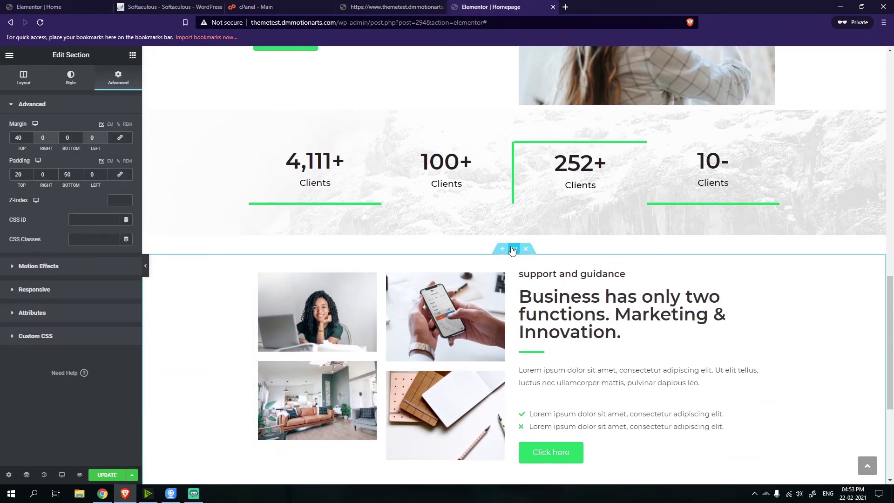
click(89, 147)
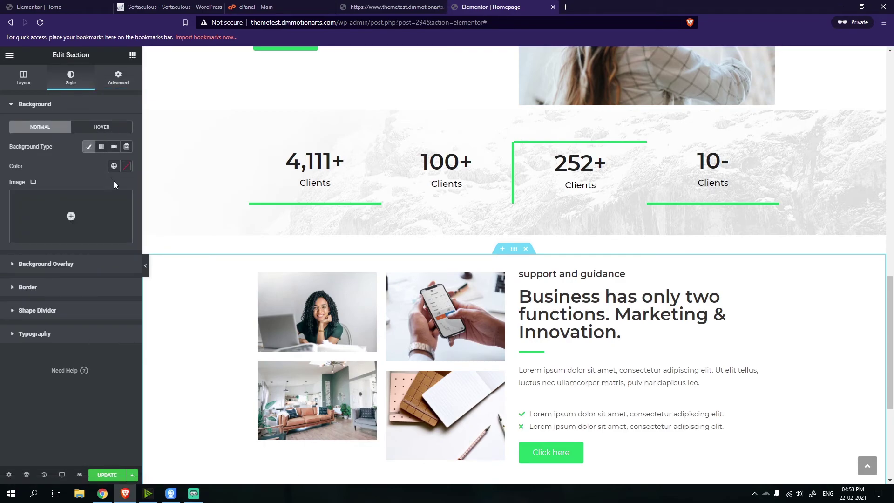
click(126, 166)
click(20, 211)
drag(11, 212, 4, 203)
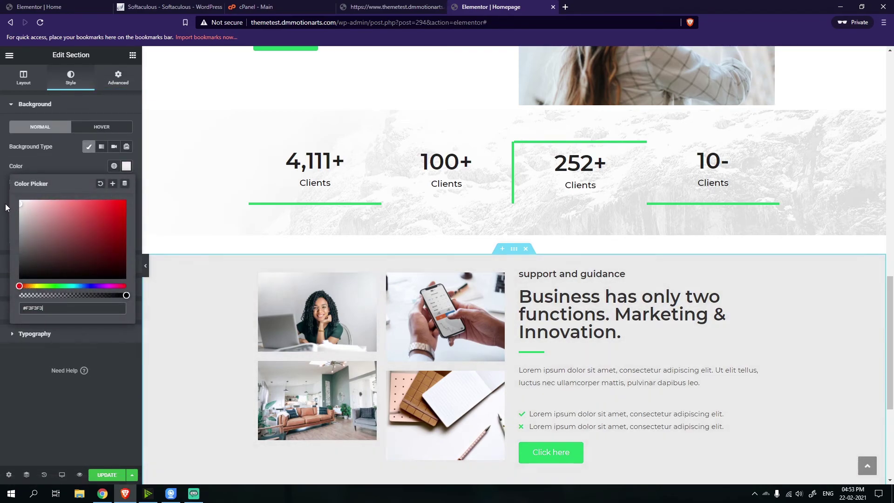
click(149, 265)
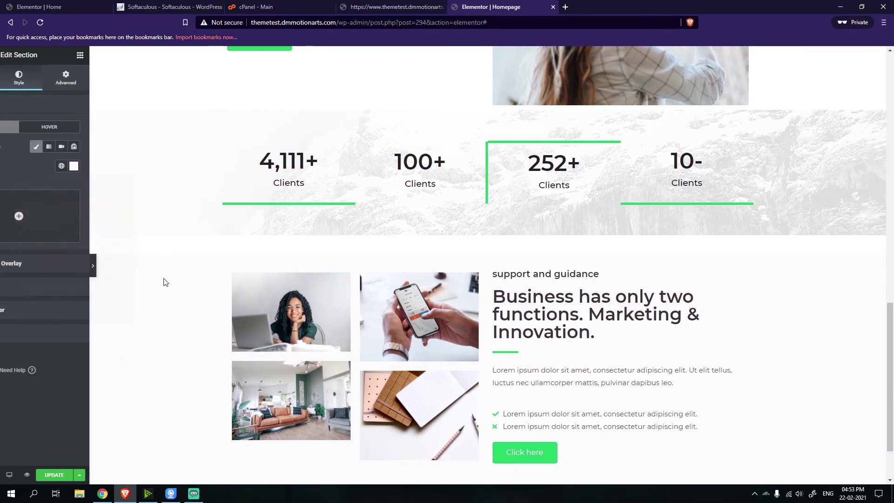
click(2, 266)
Give the Portfolio section unlinked padding of 80 px at the top and 80 px at the bottom
scroll(514, 278, down, 3)
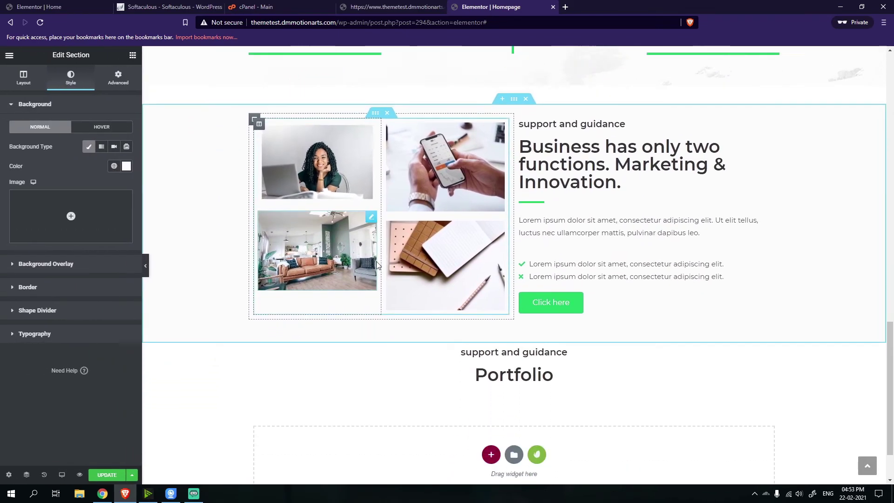
click(514, 275)
click(118, 77)
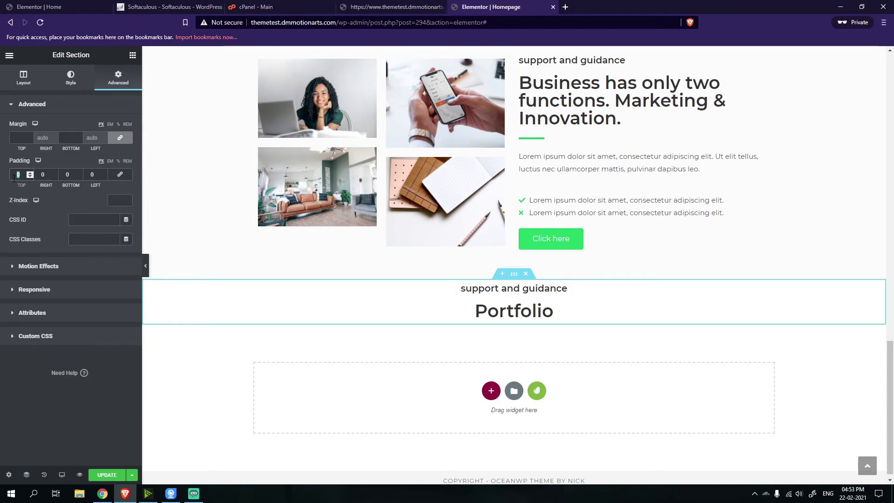
text(80)
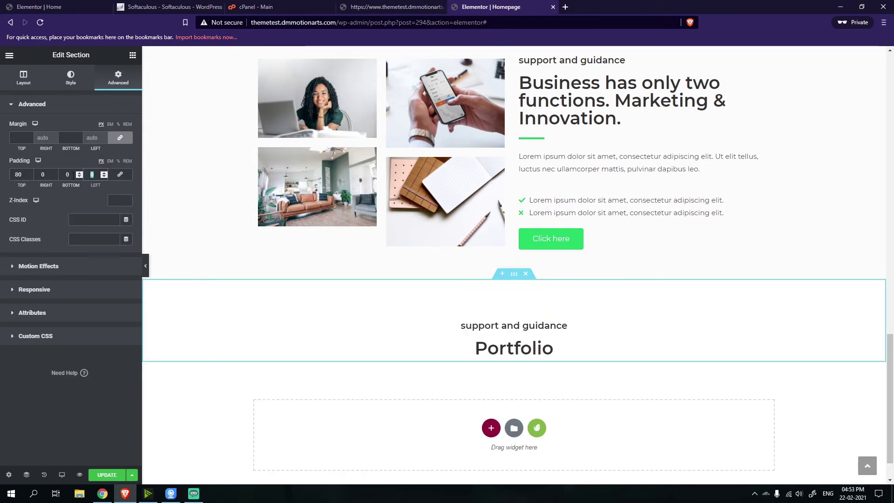
text(80)
Insert an inner section beneath the Portfolio heading and expand it to four columns
scroll(245, 265, down, 2)
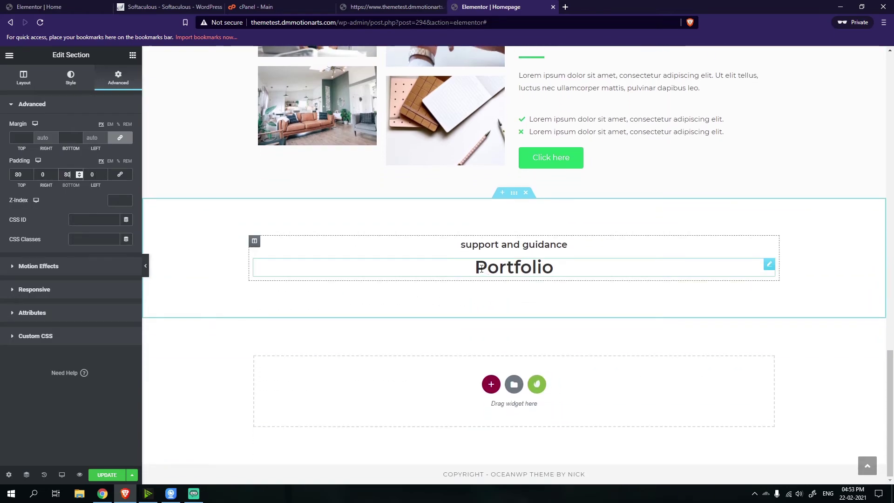
click(132, 56)
drag(36, 142, 535, 275)
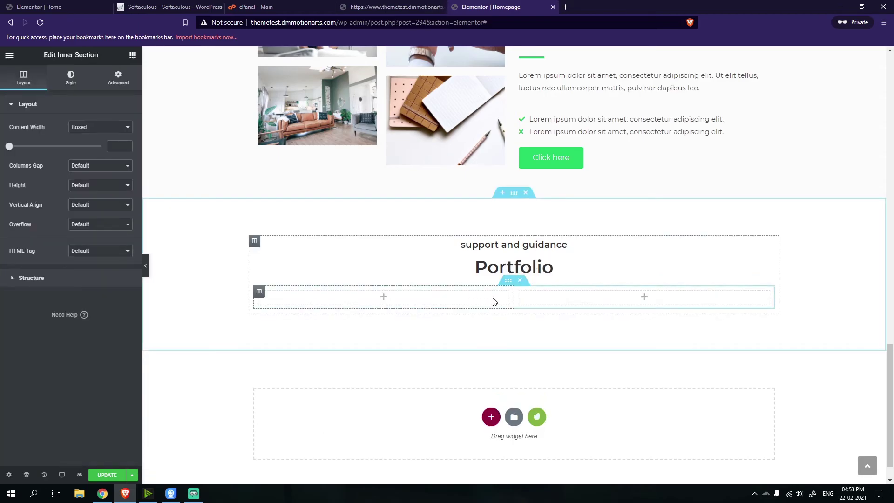
right_click(519, 293)
click(544, 321)
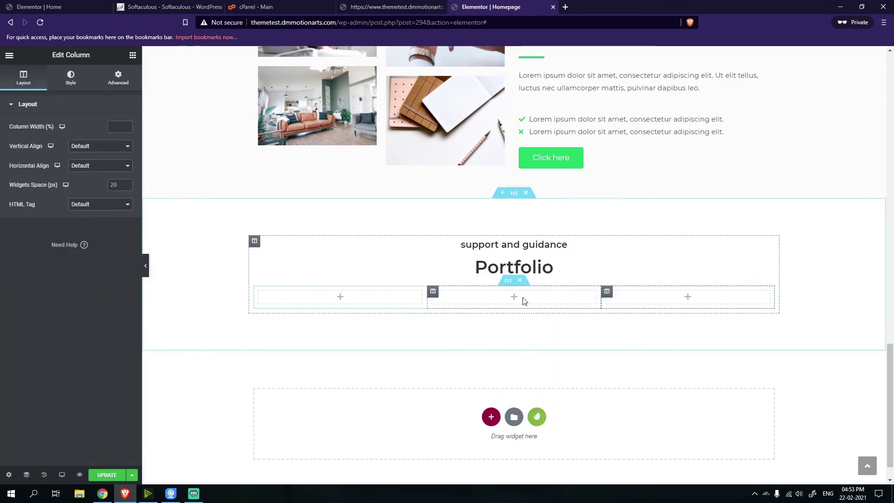
right_click(607, 293)
click(626, 315)
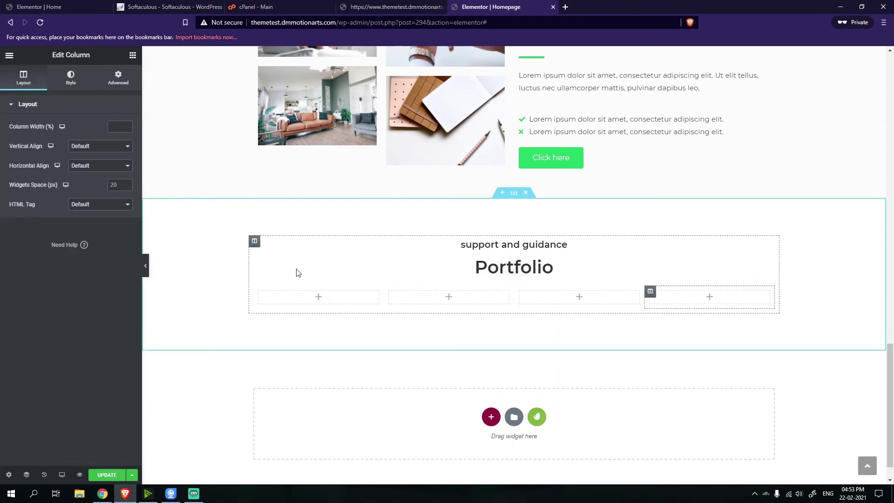
Copy the image of the woman with a laptop from the image grid into the first column under the Portfolio heading
scroll(295, 272, up, 5)
right_click(313, 188)
right_click(280, 210)
click(302, 255)
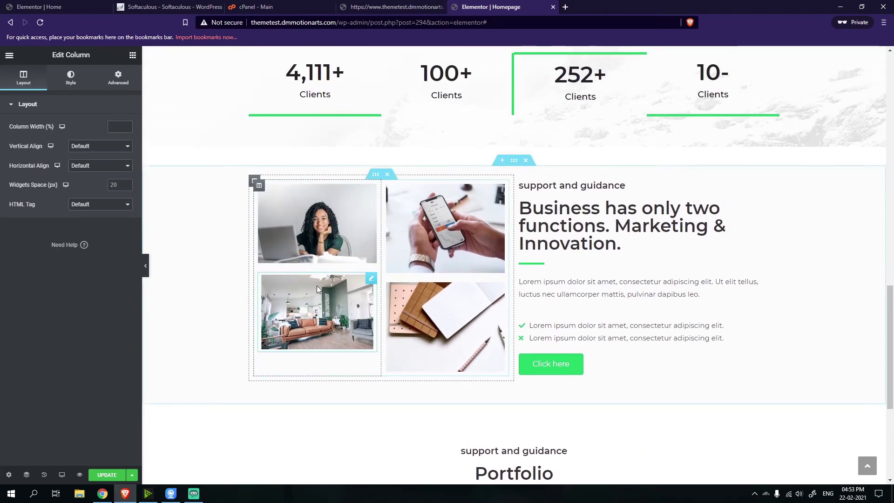
scroll(317, 286, down, 5)
right_click(317, 269)
click(339, 340)
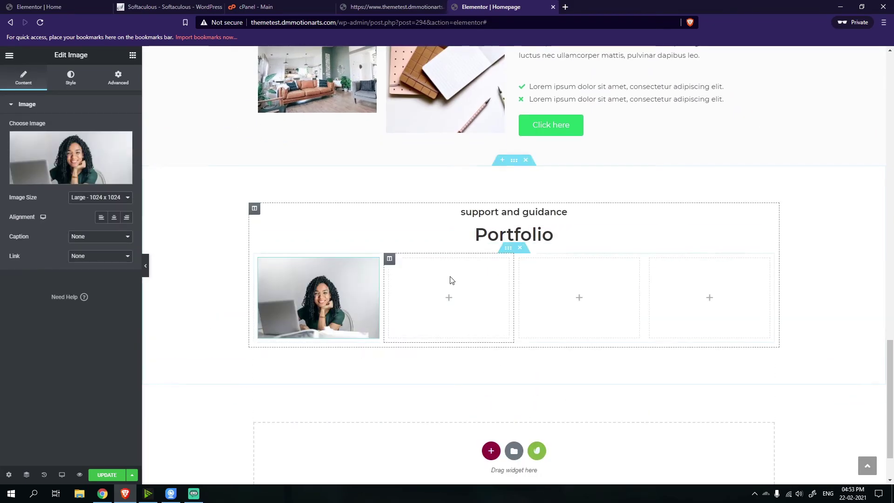
Paste the copied image of the woman with a laptop into the three remaining empty columns under the Portfolio heading
right_click(448, 280)
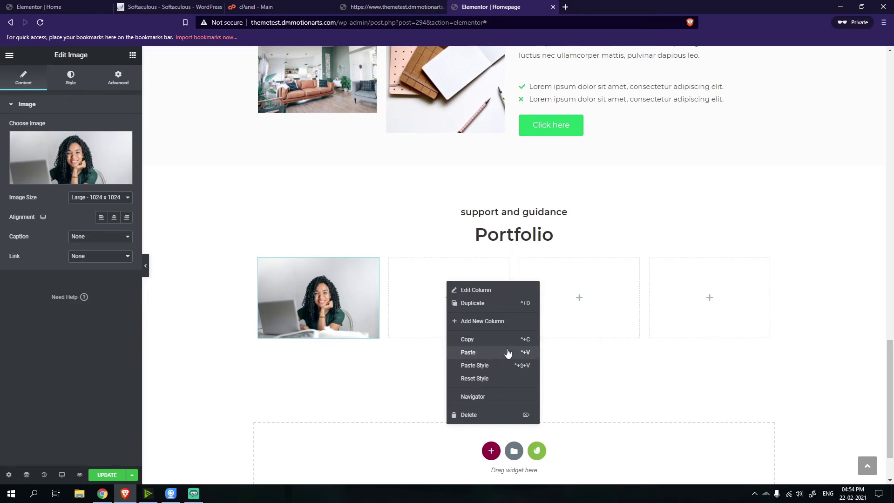
click(478, 353)
right_click(569, 306)
click(595, 377)
right_click(681, 304)
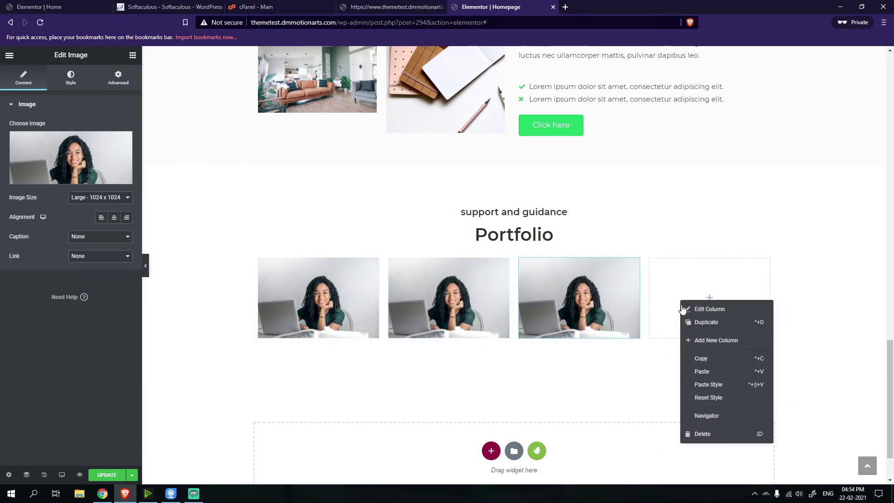
click(703, 374)
Duplicate the four-image inner section twice to form a three-row Portfolio grid, and preview it without the editing panel
scroll(489, 311, down, 2)
right_click(507, 183)
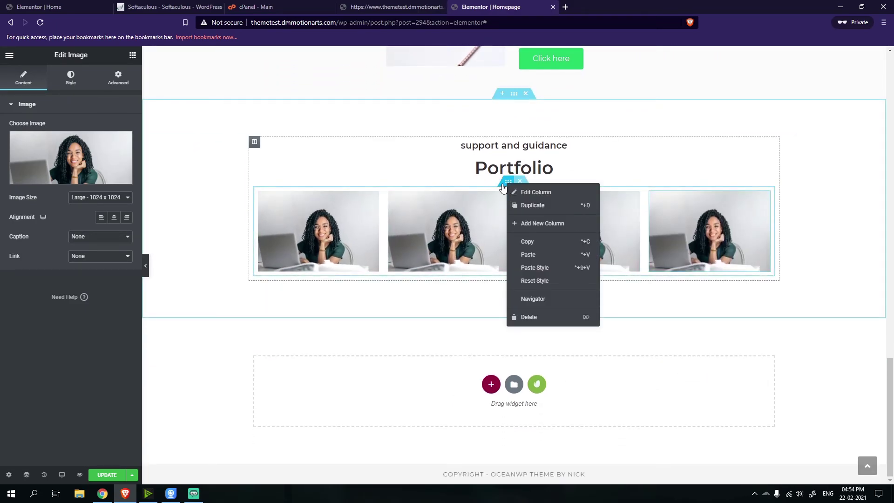
right_click(503, 186)
right_click(509, 274)
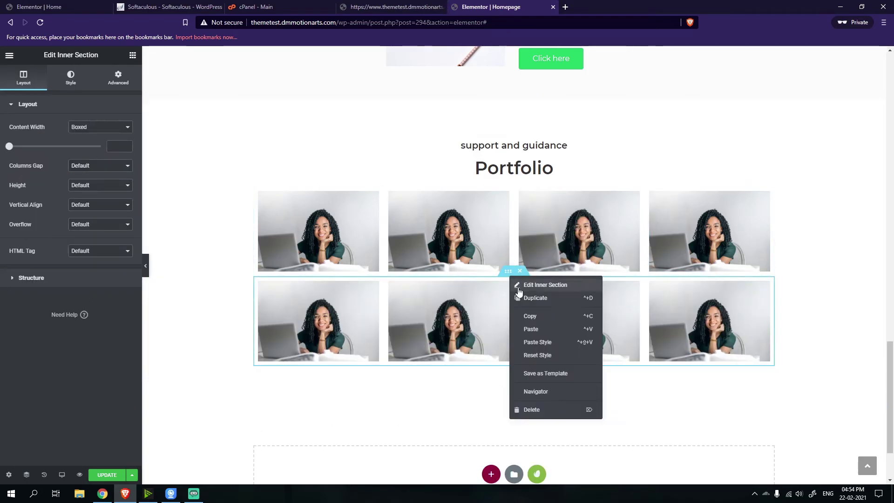
click(518, 297)
click(145, 266)
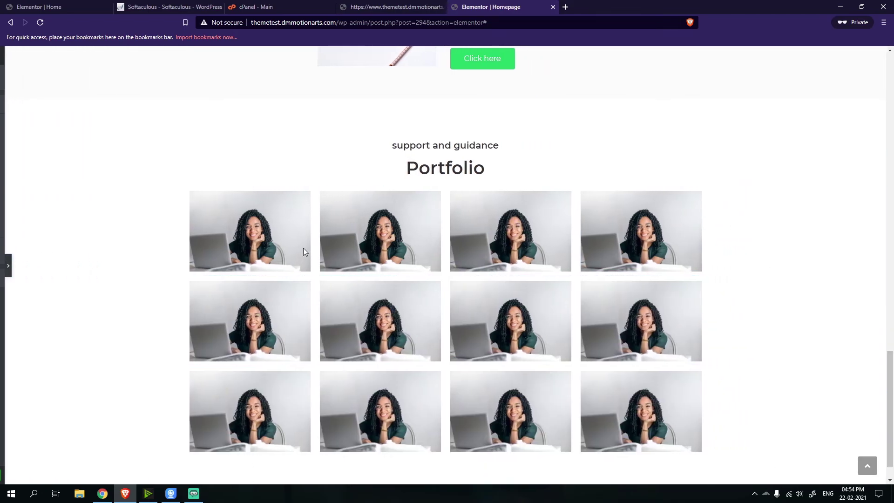
click(3, 265)
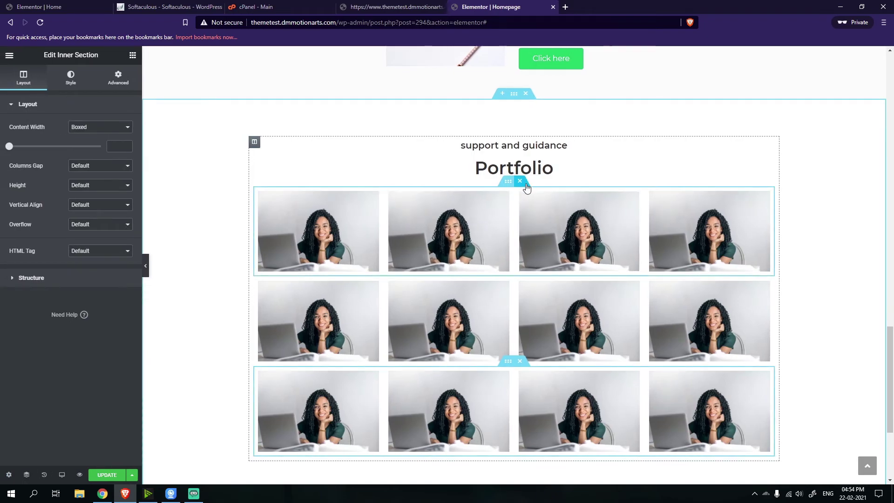
Search the Homepage's widget library for "gall" and compare the gallery widgets with the Portfolio image grid
scroll(362, 227, down, 2)
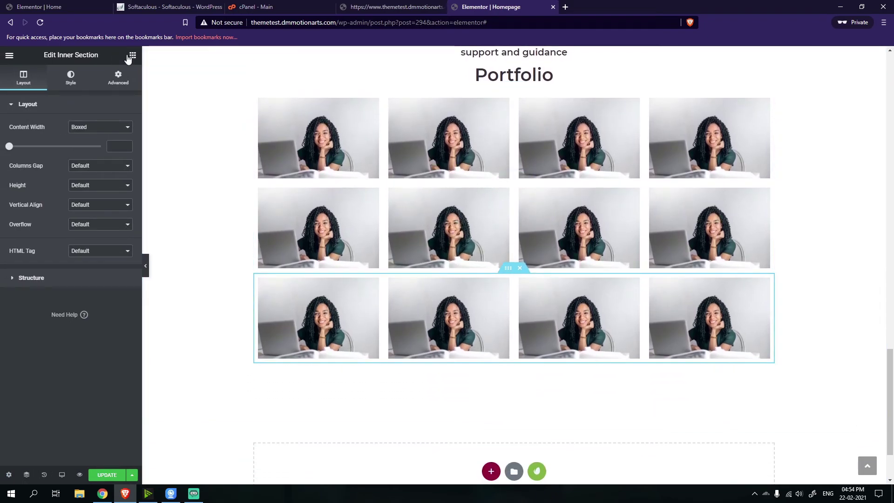
click(133, 55)
click(80, 96)
text(gall)
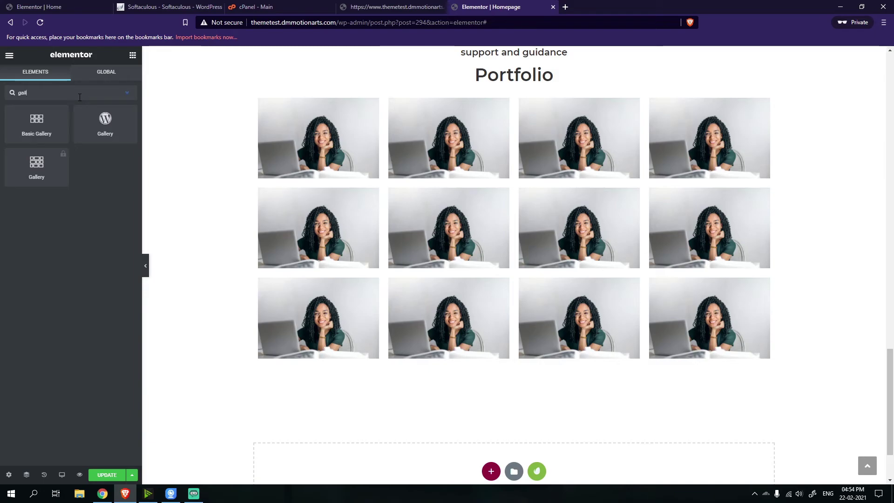
scroll(412, 195, up, 2)
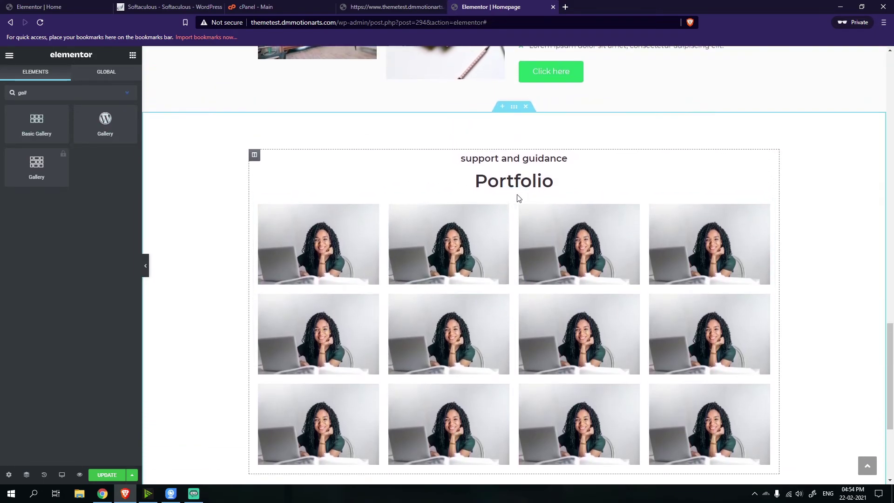
scroll(443, 247, down, 3)
Inspect the Basic plan's title, billing-period text and feature list in the reference Home page's Pricing Plans section
click(13, 4)
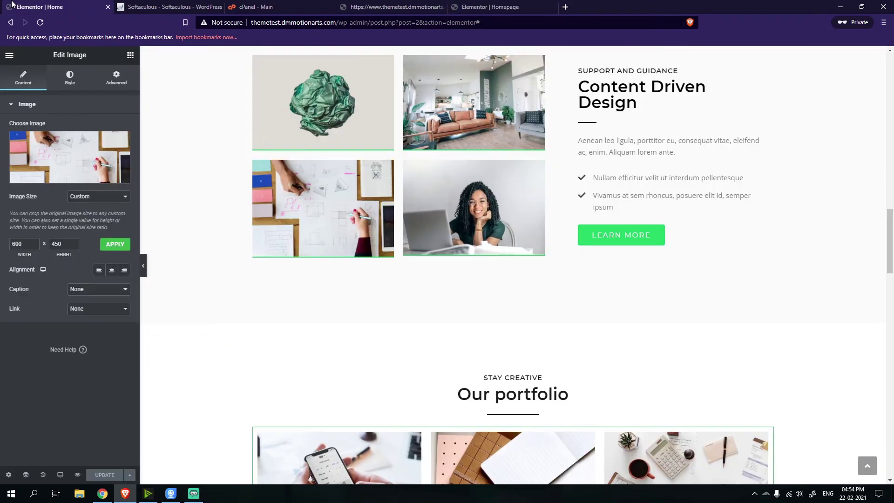
scroll(317, 270, down, 12)
scroll(557, 220, up, 3)
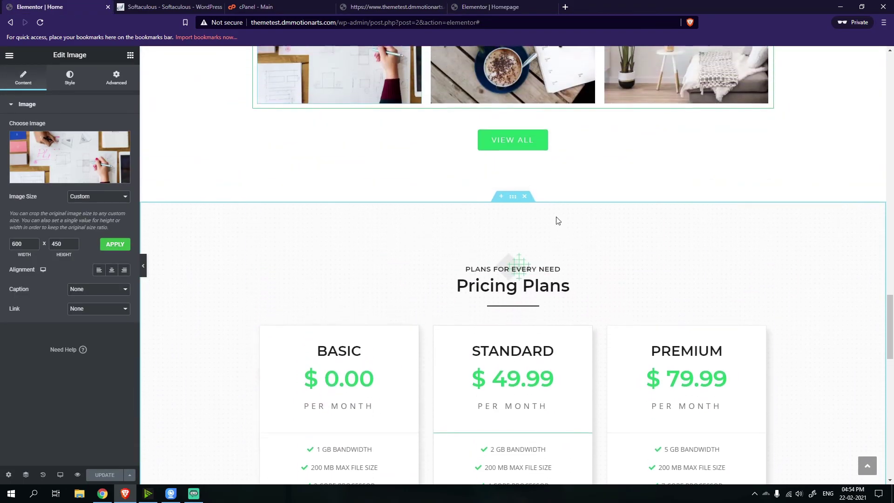
scroll(494, 210, down, 3)
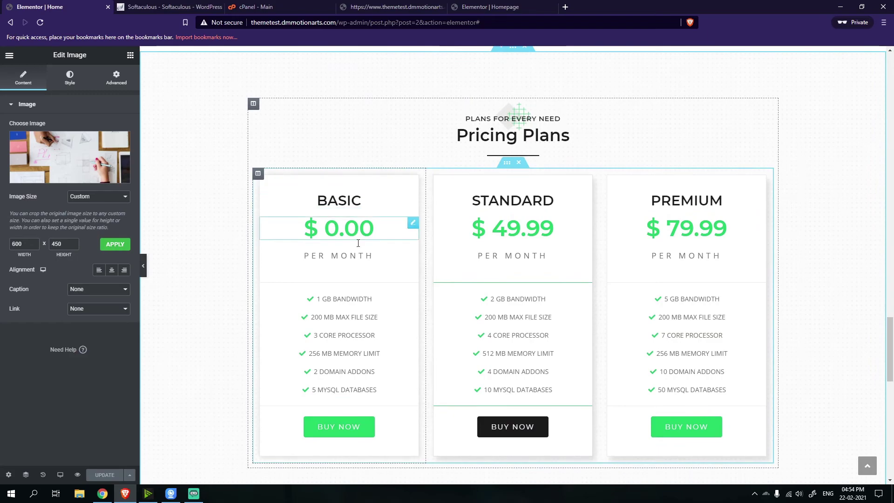
click(334, 202)
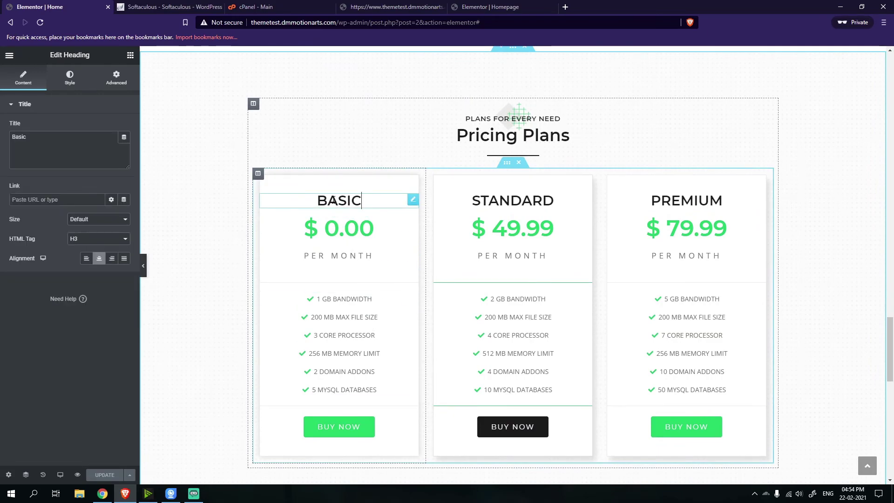
click(339, 256)
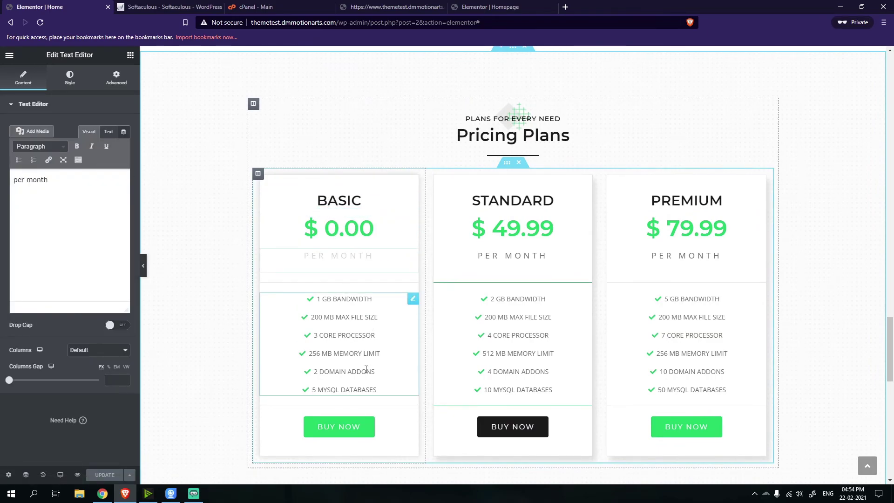
click(371, 299)
Search the Homepage's widget library for "pric", and clear the search
click(482, 5)
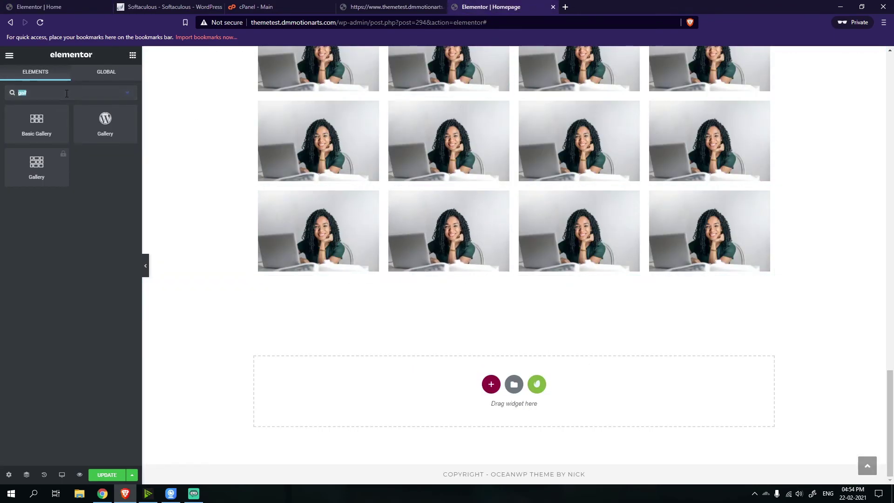
text(pric)
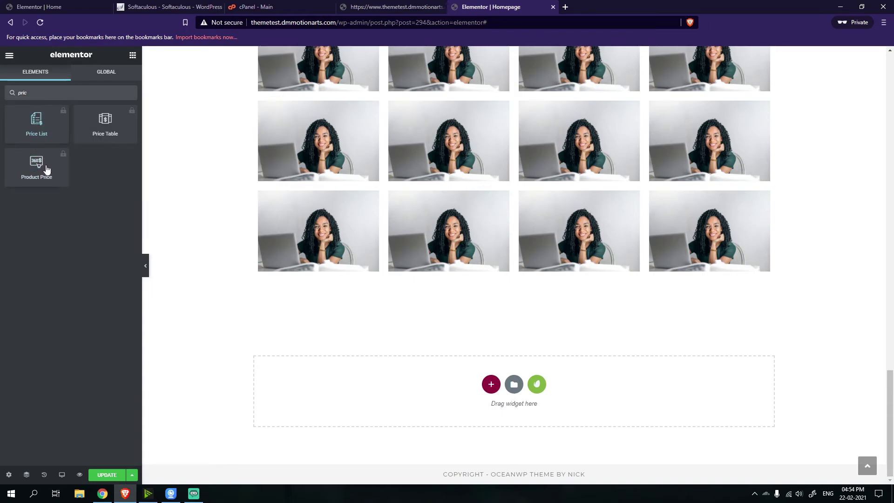
key(BackSpace)
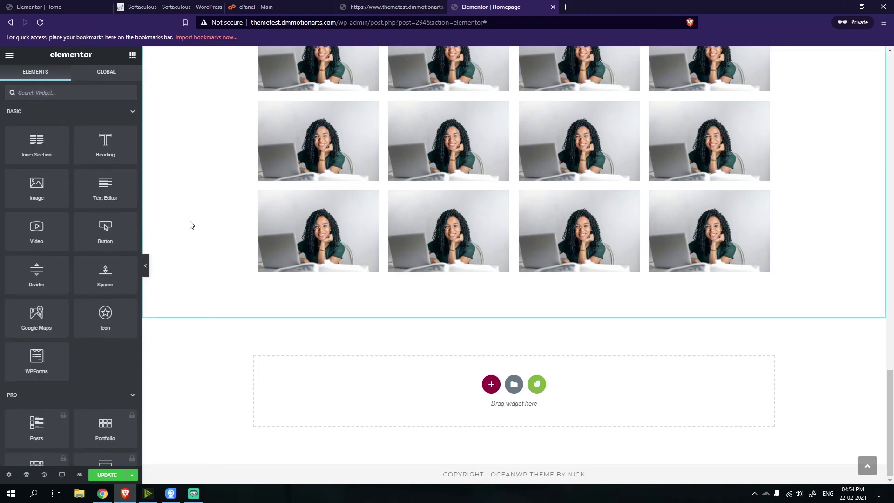
Open products.dmmotionarts.com in a new browser tab and go to its Elementor Plugins page
click(372, 6)
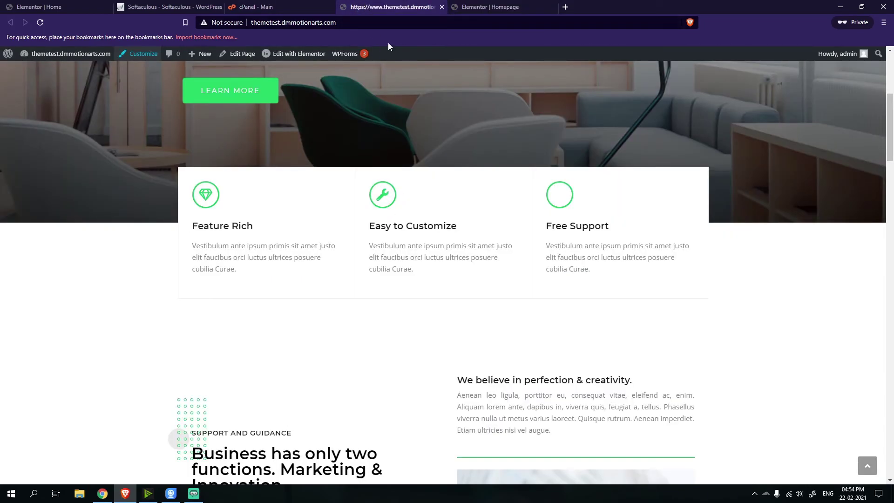
click(571, 5)
text(products)
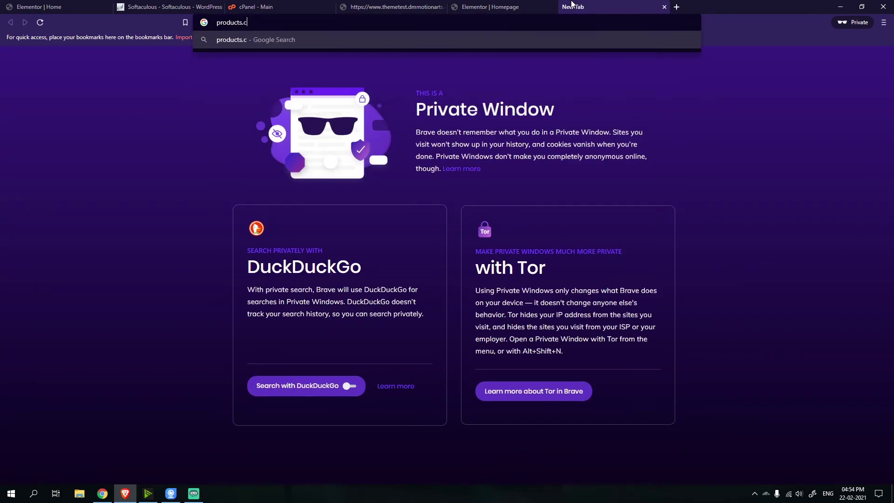
text(.dmmm)
text(tionarts.com)
key(Return)
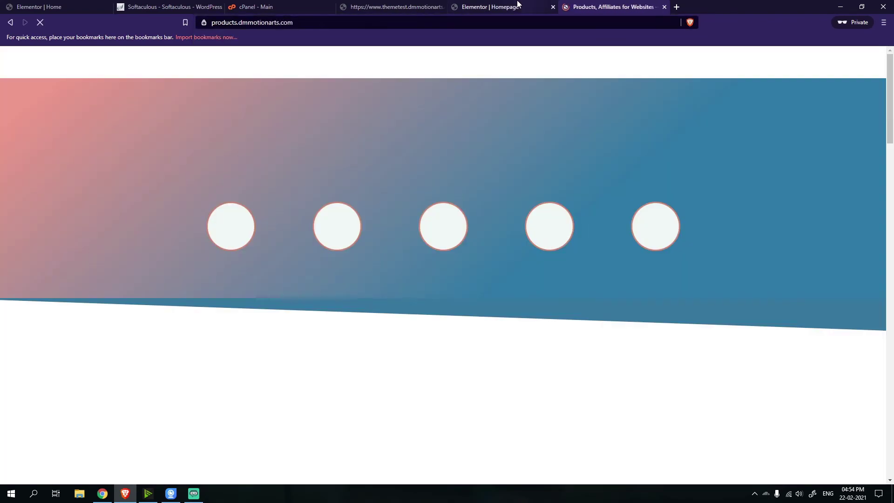
mouse_move(618, 64)
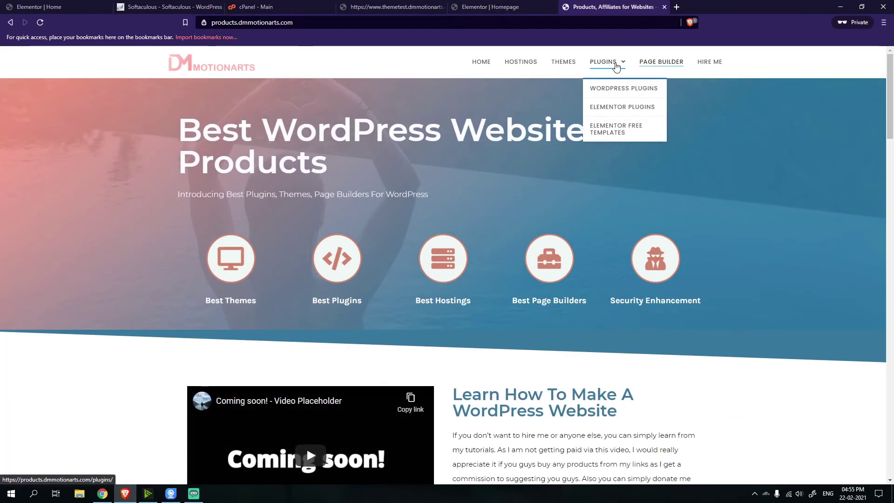
click(622, 125)
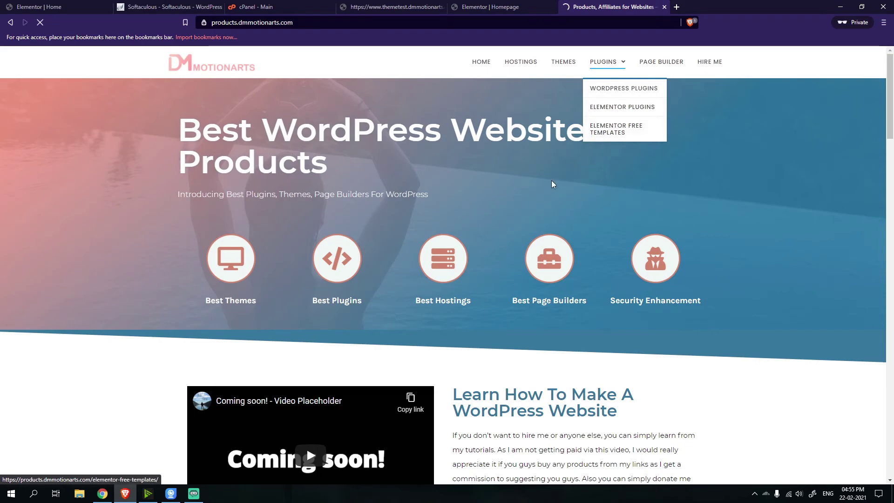
Review the listed Elementor add-ons, from Essential Addons and Premium Addons through Happy Elementor Addons, for their free elements
scroll(406, 225, down, 8)
scroll(406, 226, down, 9)
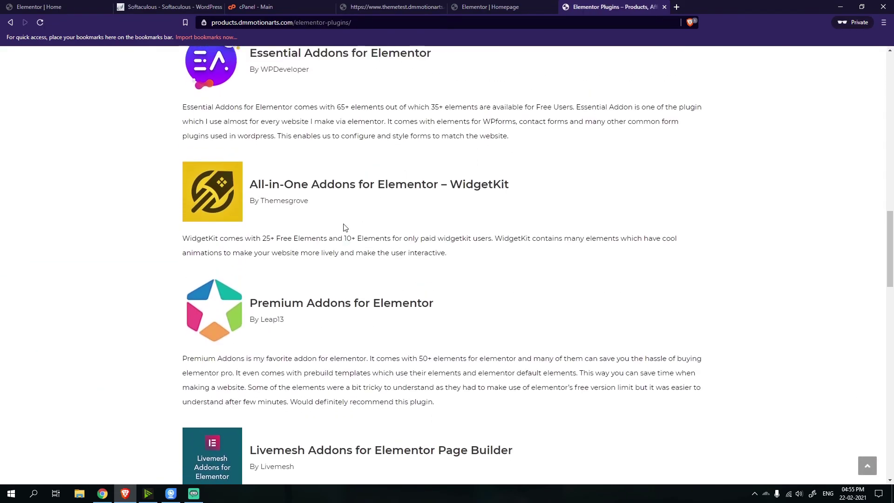
scroll(368, 226, up, 5)
scroll(294, 230, down, 5)
scroll(274, 120, up, 2)
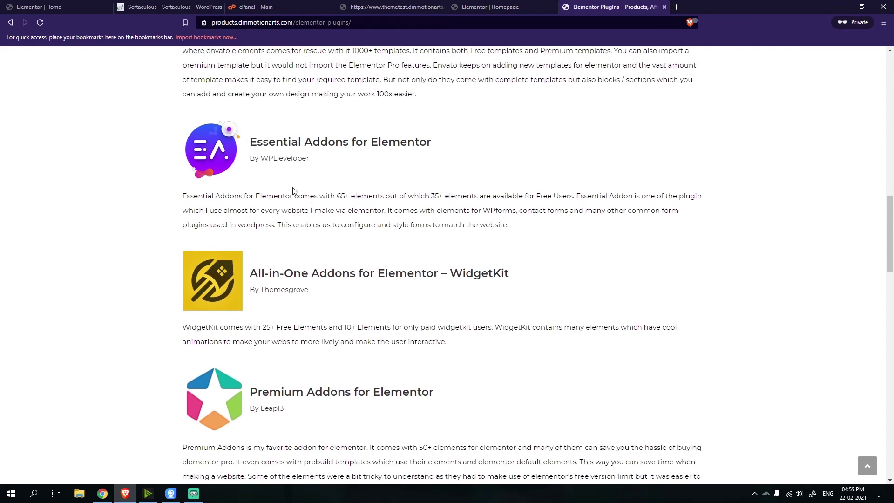
drag(291, 195, 475, 212)
click(475, 214)
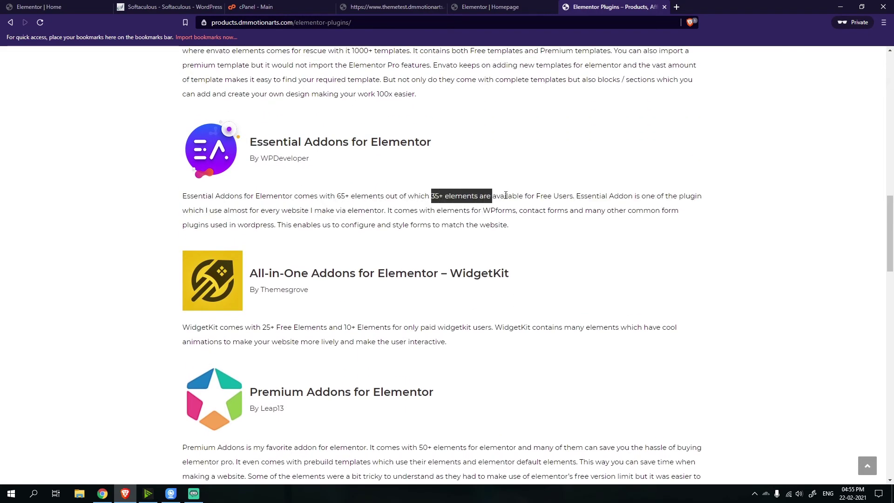
click(449, 197)
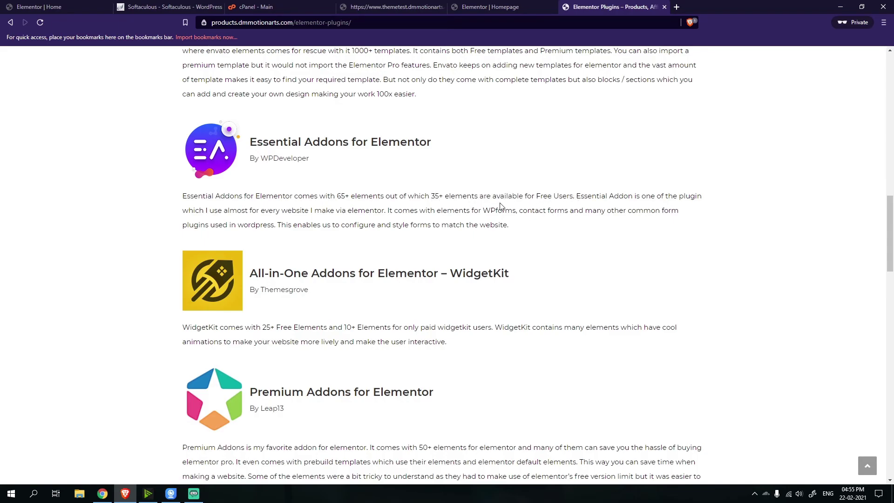
scroll(243, 173, down, 5)
drag(320, 139, 326, 153)
scroll(346, 209, up, 4)
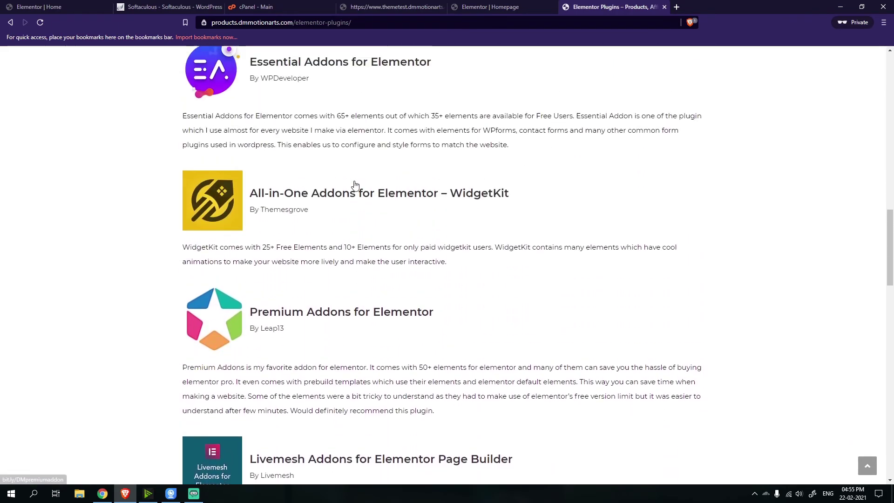
drag(452, 305, 163, 222)
click(161, 223)
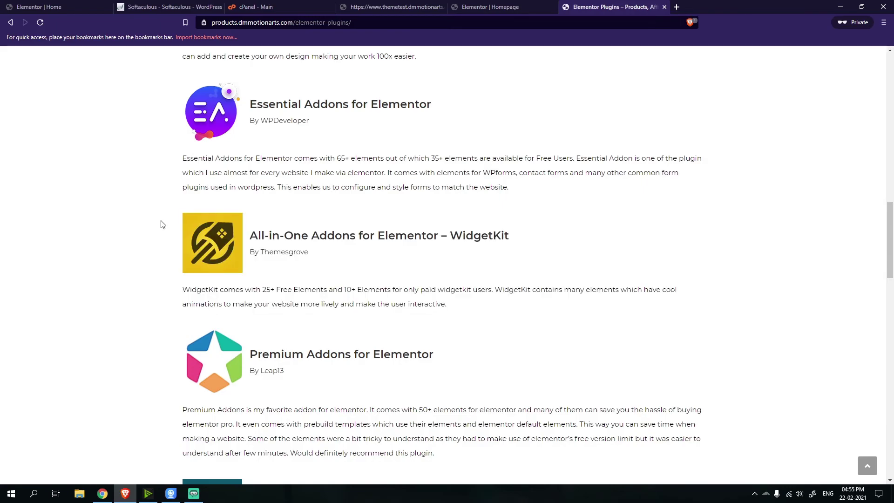
scroll(158, 224, down, 10)
drag(151, 122, 129, 179)
click(130, 179)
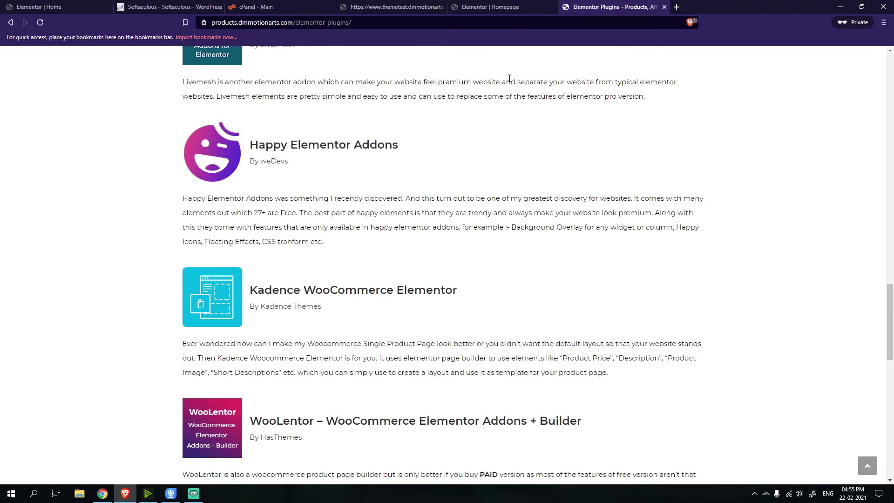
Return to the Homepage editor and look through its available Basic, Pro and General widgets
click(486, 6)
click(261, 6)
click(489, 7)
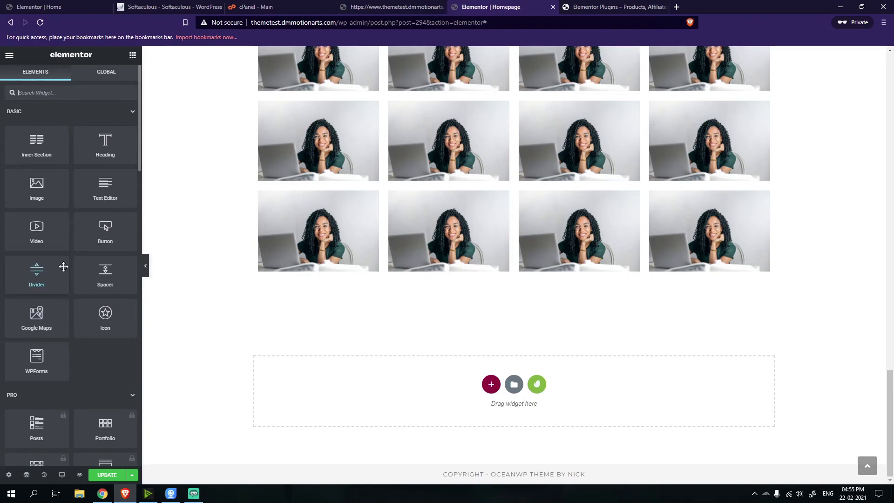
scroll(65, 208, down, 10)
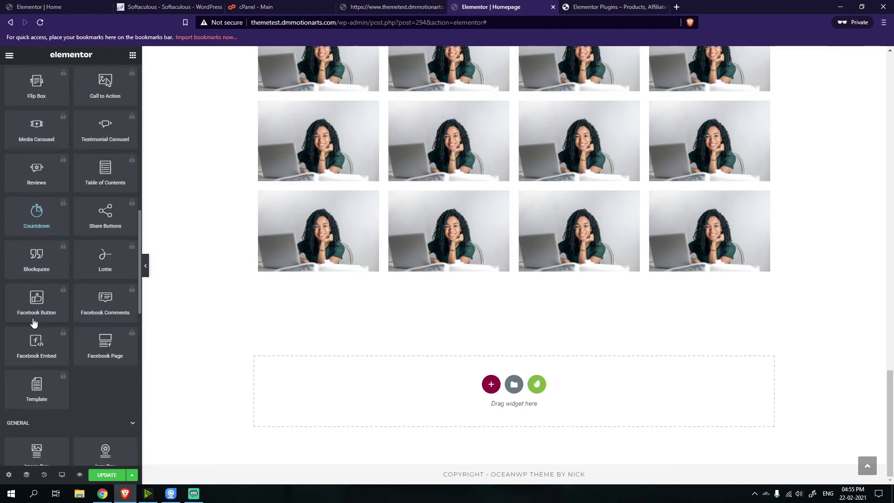
scroll(34, 321, down, 5)
scroll(55, 340, up, 15)
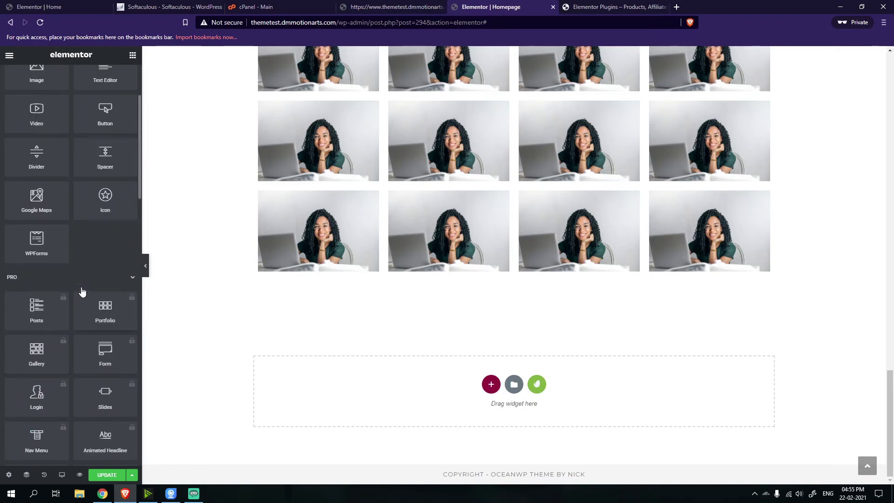
Examine the Pricing Plans and Customer's Say sections on the reference Home page
key(ctrl+1)
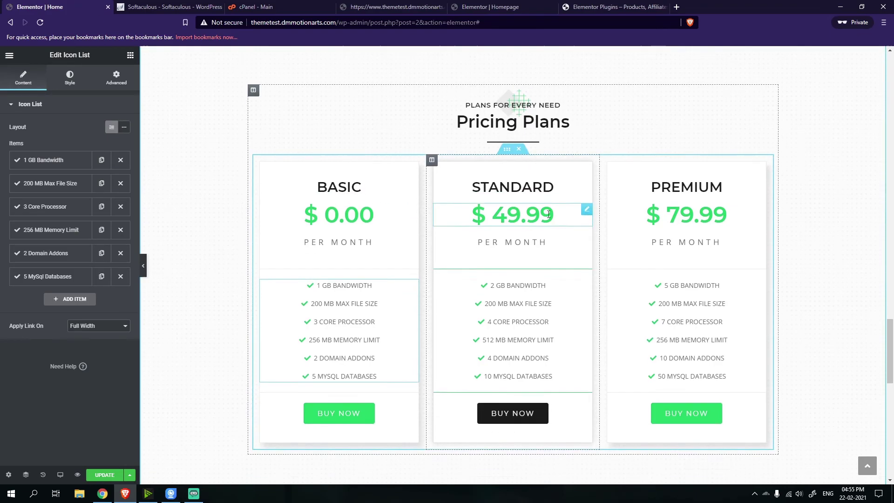
scroll(548, 214, down, 10)
scroll(358, 212, up, 2)
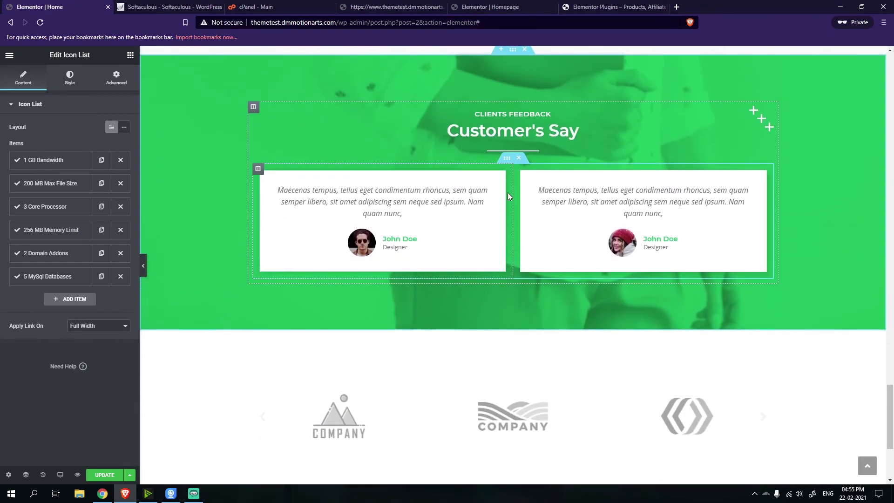
scroll(508, 192, up, 10)
scroll(415, 256, down, 4)
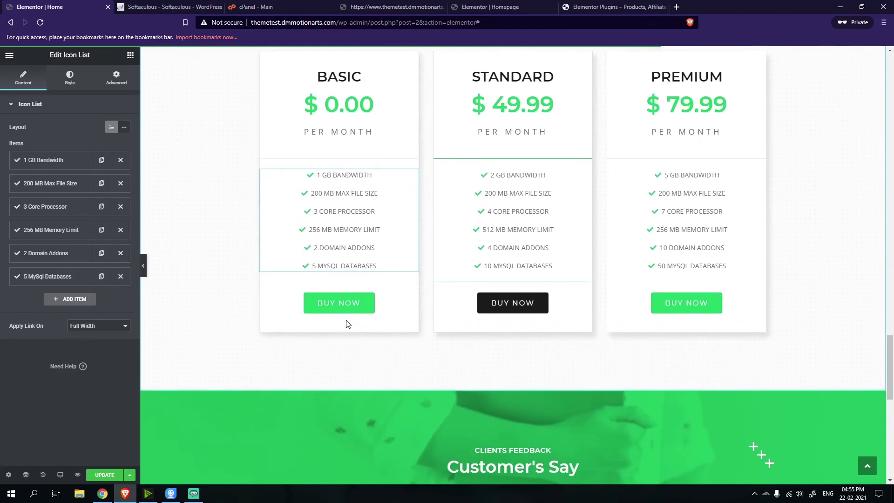
Examine the texts, prices and columns of the reference Home page's Pricing Plans section, the Customer's Say section and the Elementor Plugins page
scroll(345, 317, up, 2)
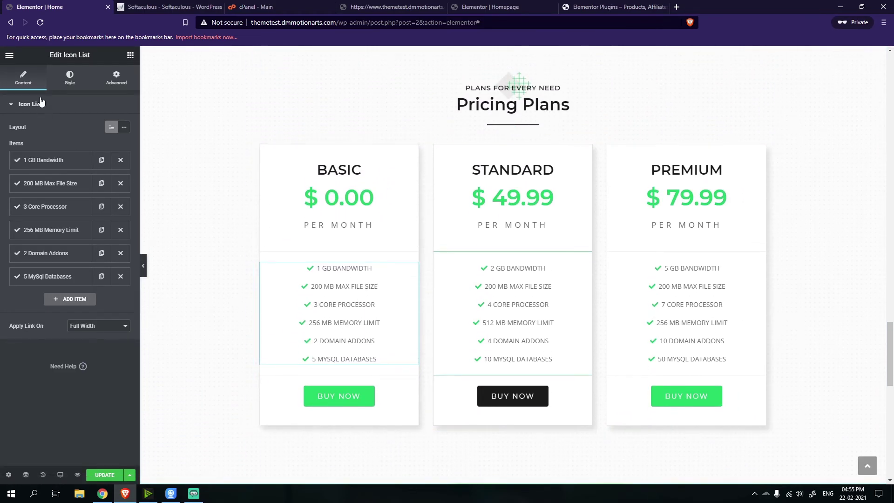
click(349, 203)
click(350, 228)
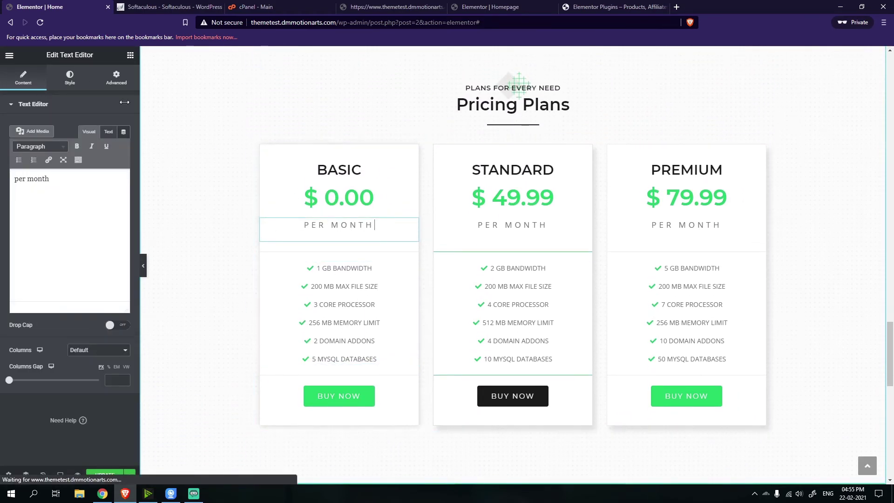
click(316, 186)
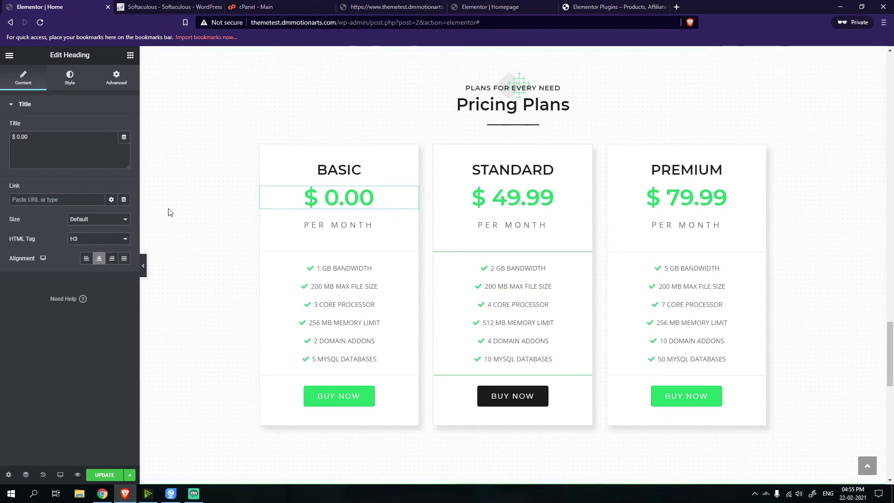
click(335, 170)
click(521, 88)
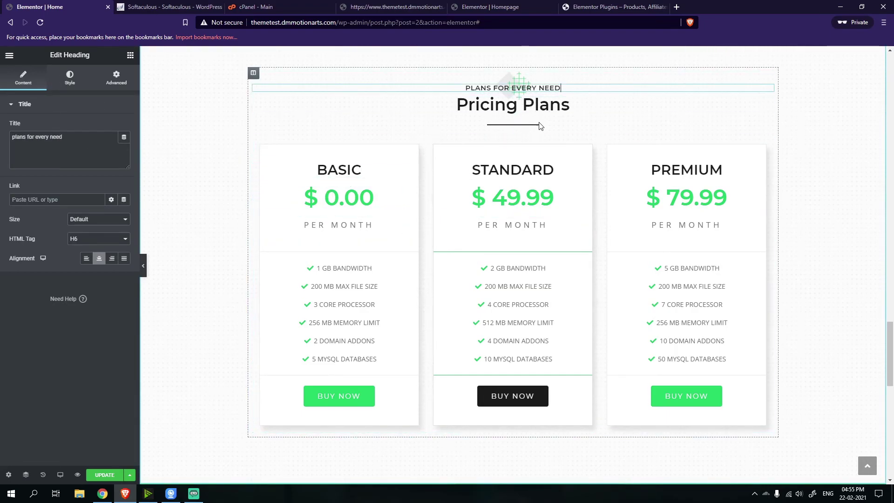
scroll(573, 254, down, 3)
scroll(799, 280, up, 4)
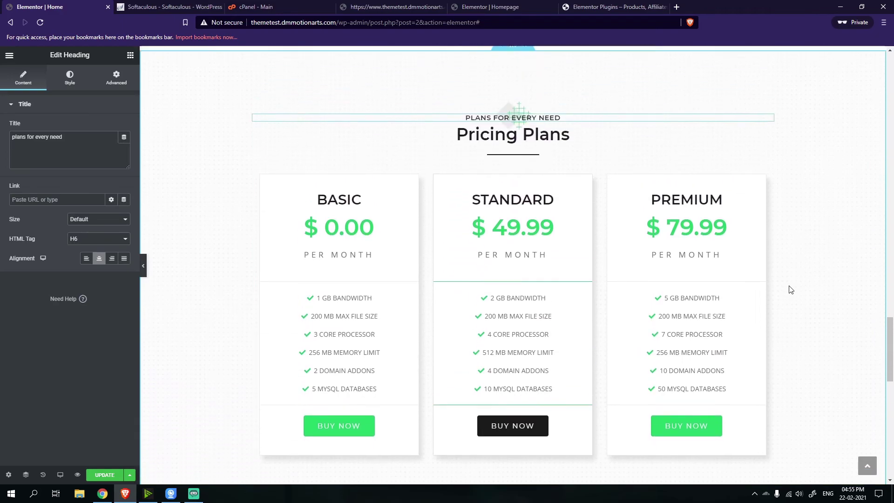
click(258, 213)
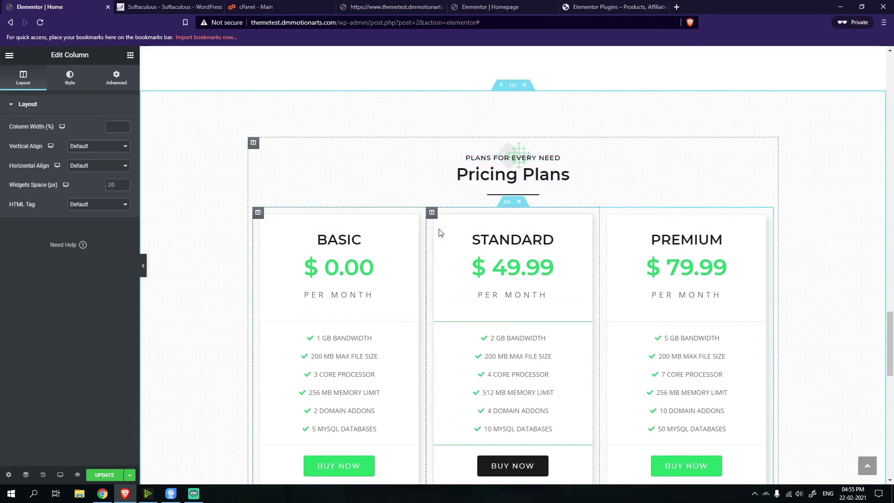
scroll(410, 259, down, 2)
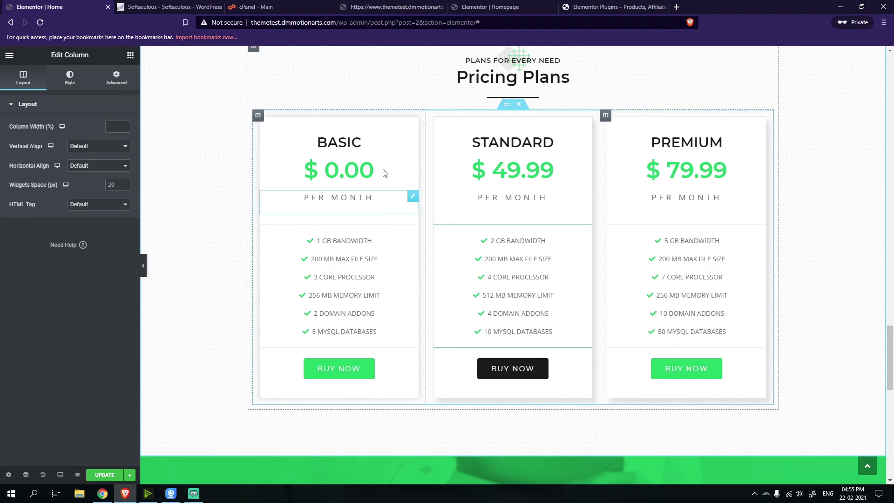
scroll(372, 288, down, 8)
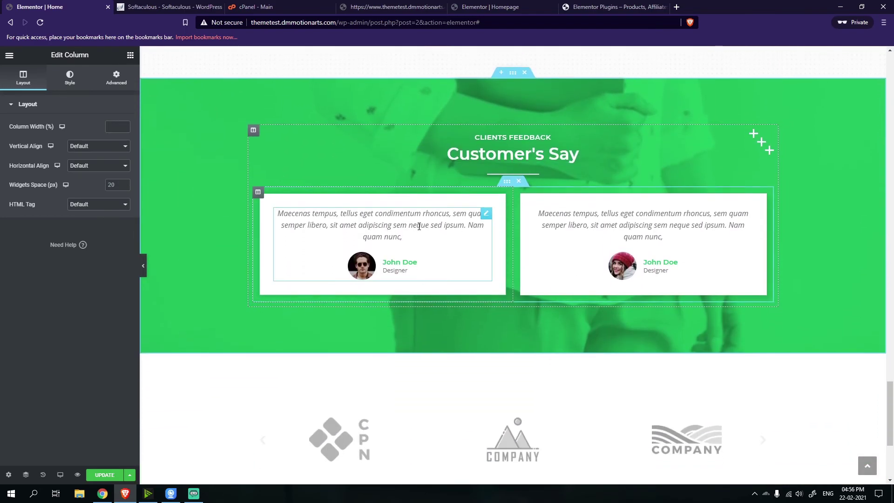
click(618, 5)
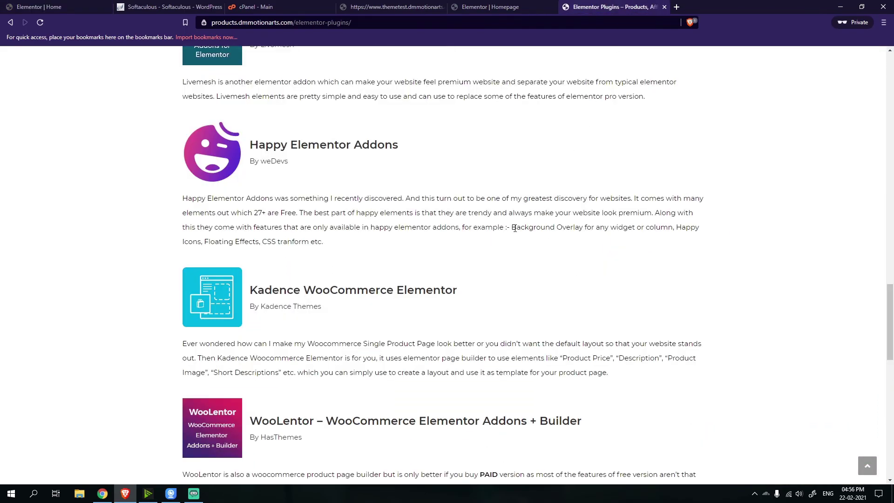
scroll(513, 226, down, 7)
Return to the Homepage editor and add a two-column section below the Portfolio grid
click(503, 6)
click(487, 383)
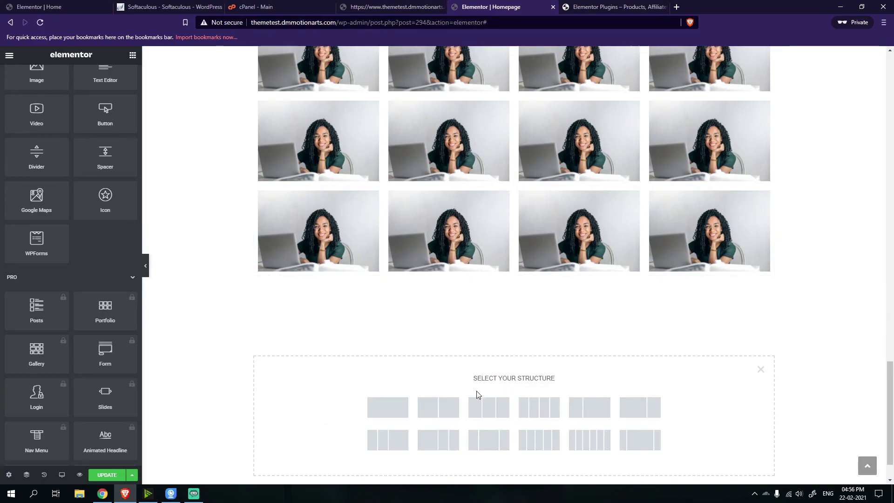
click(446, 409)
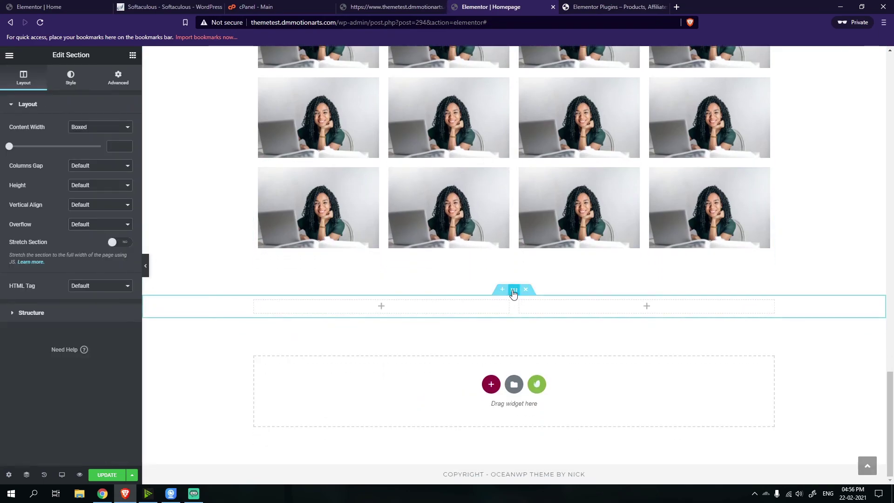
click(70, 77)
click(24, 77)
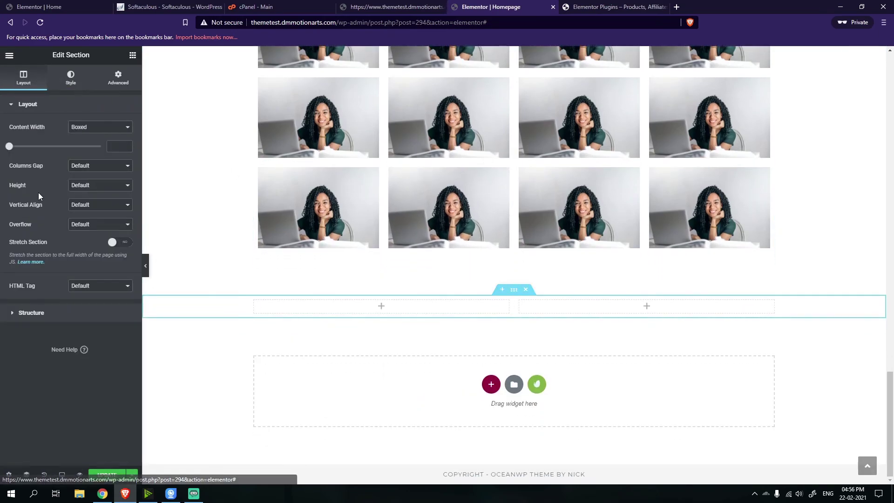
Give the new two-column section a Min Height of 385 px
click(90, 167)
click(89, 175)
click(95, 185)
click(86, 205)
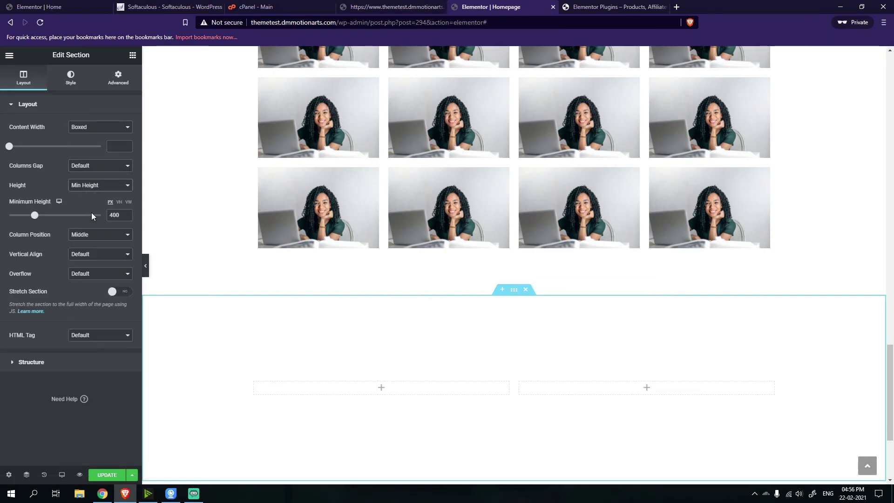
mouse_move(33, 217)
mouse_down()
mouse_move(47, 222)
mouse_move(33, 219)
mouse_up()
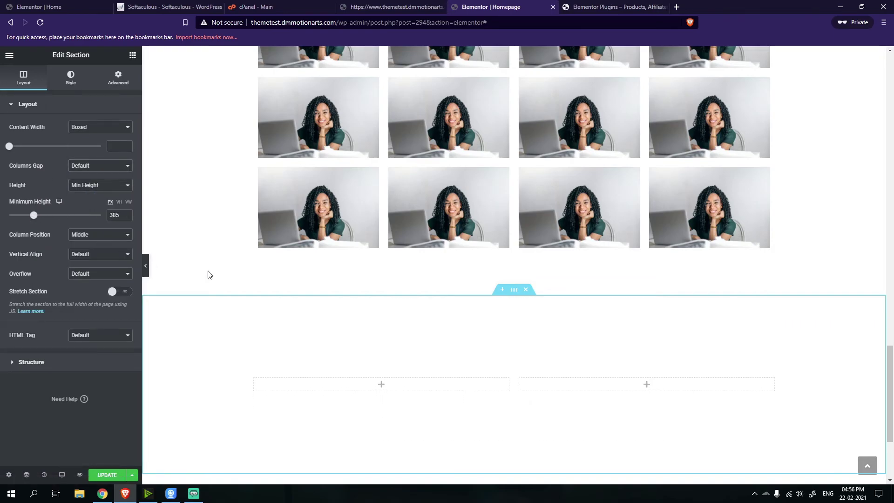
Give the section a Classic background with the food image package4.jpg from the media library
scroll(207, 273, down, 3)
click(71, 77)
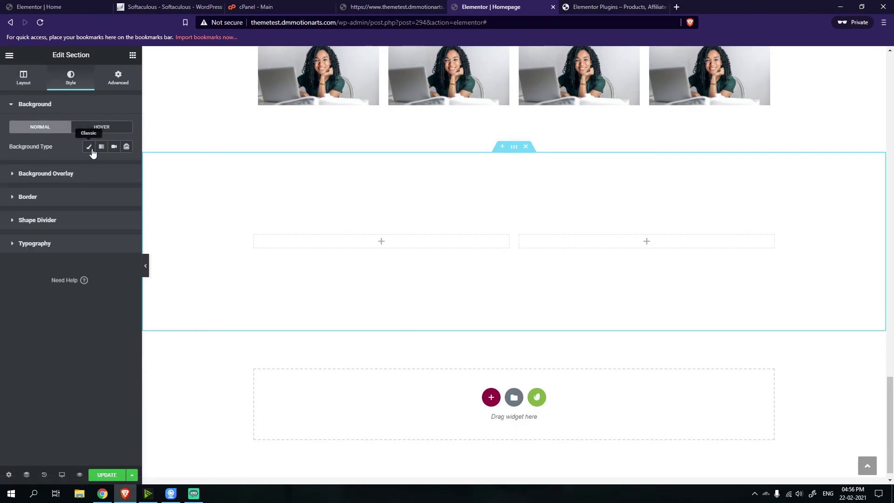
click(90, 148)
click(71, 216)
scroll(301, 287, down, 1)
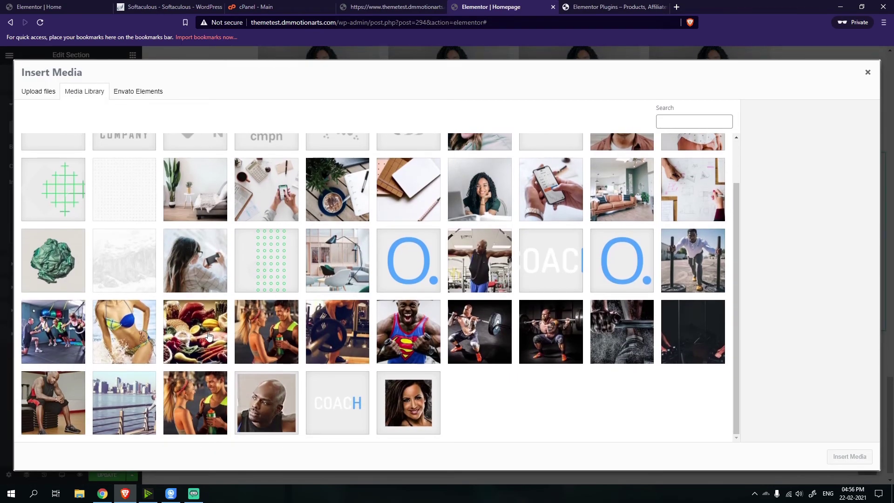
click(195, 332)
click(839, 457)
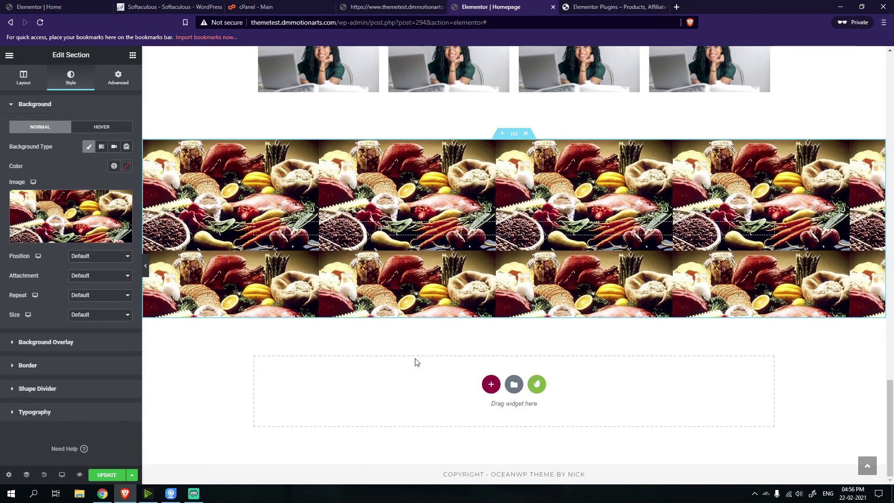
Check the reference Customer's Say section, replace the new section's background image with bus-port-2.jpg and set its size to Cover
click(49, 6)
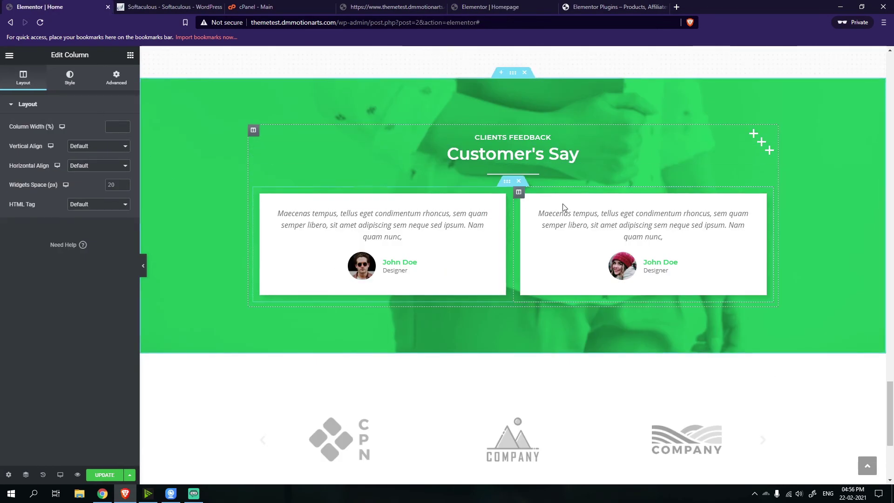
click(585, 5)
click(457, 5)
click(73, 201)
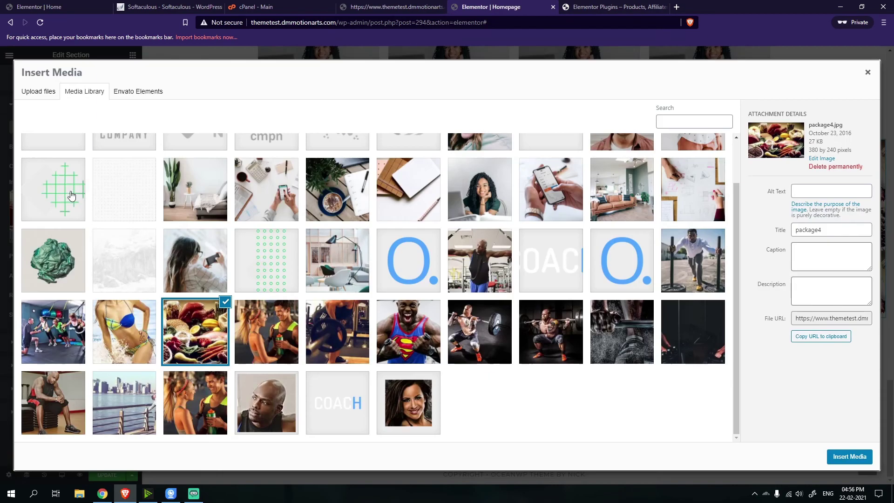
click(198, 272)
scroll(502, 298, up, 1)
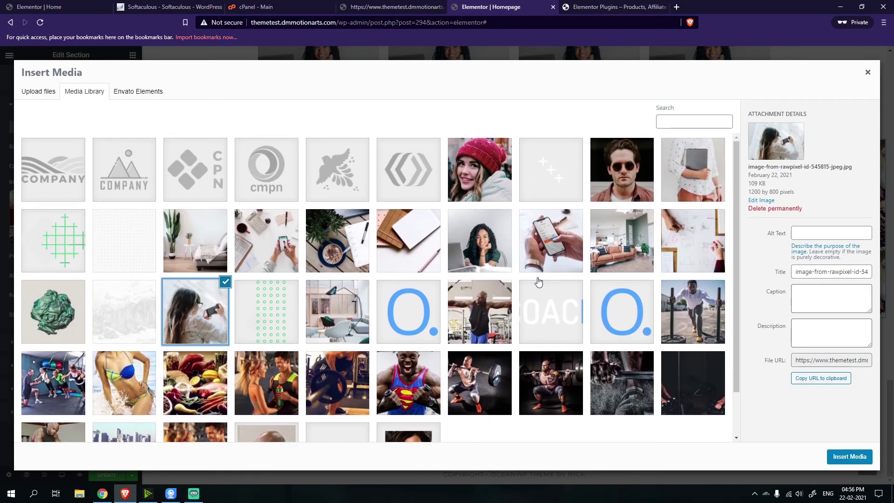
scroll(249, 378, down, 1)
scroll(309, 379, up, 1)
click(278, 247)
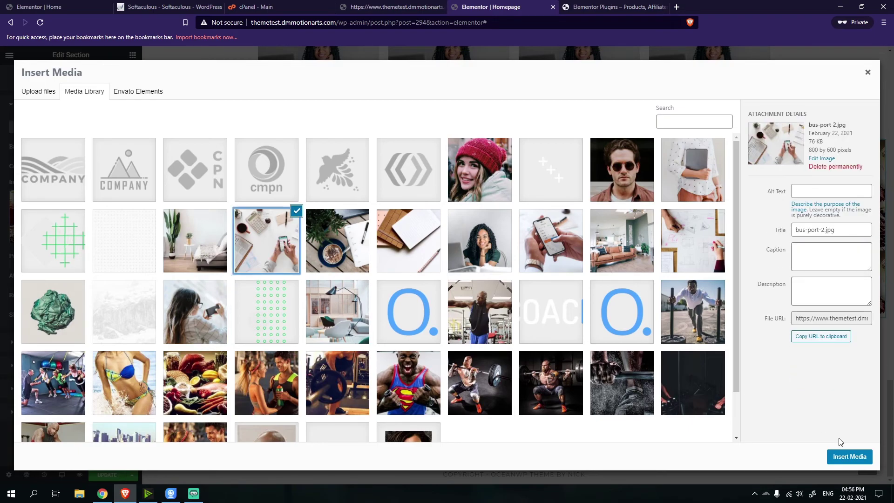
click(855, 458)
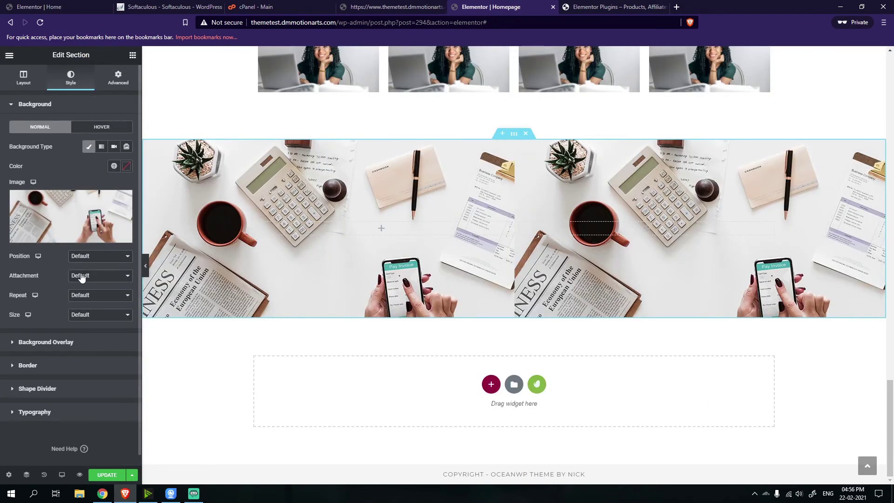
click(97, 316)
click(95, 340)
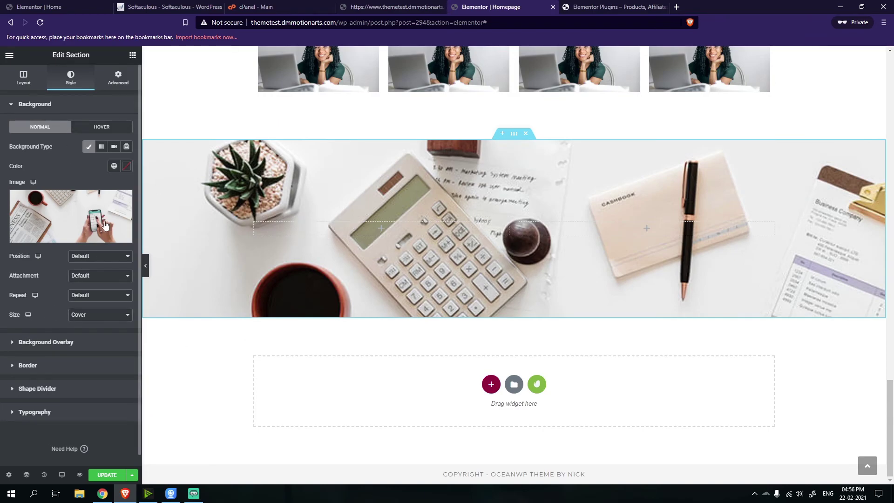
Add a dark green #083F00 background overlay to the section and raise its opacity to 0.72
click(45, 341)
click(126, 191)
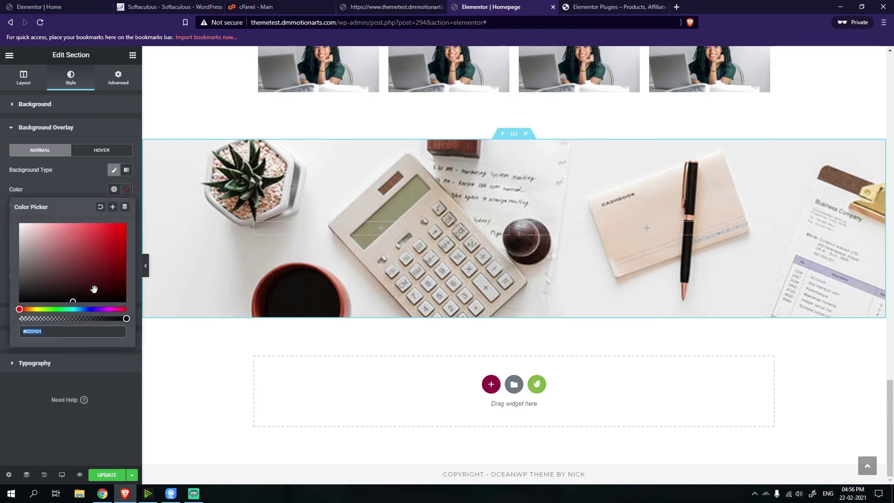
click(56, 310)
drag(92, 246, 135, 283)
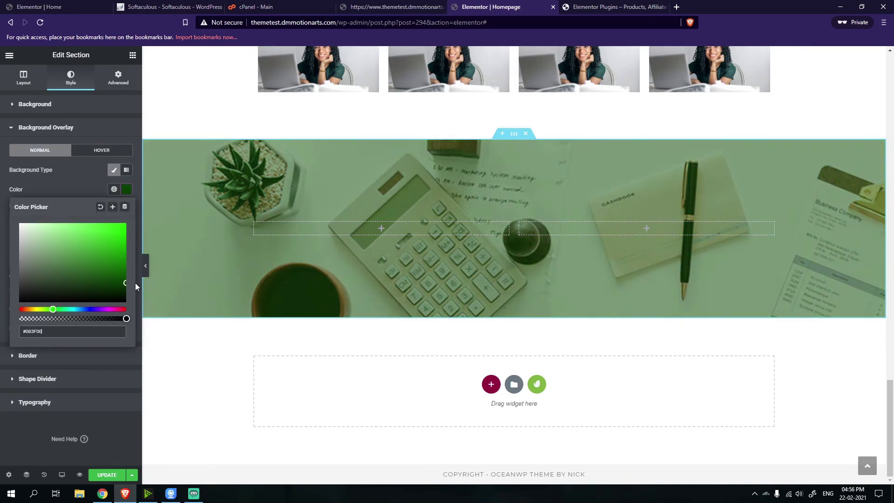
click(136, 284)
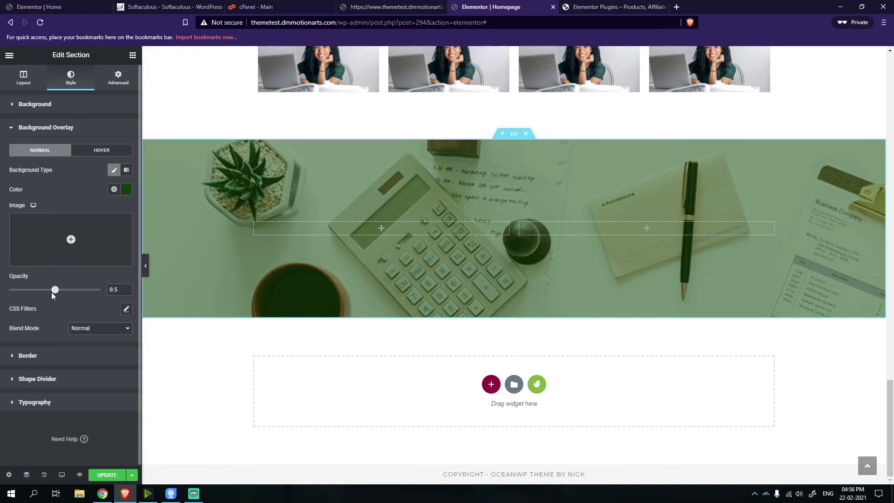
drag(66, 297, 74, 298)
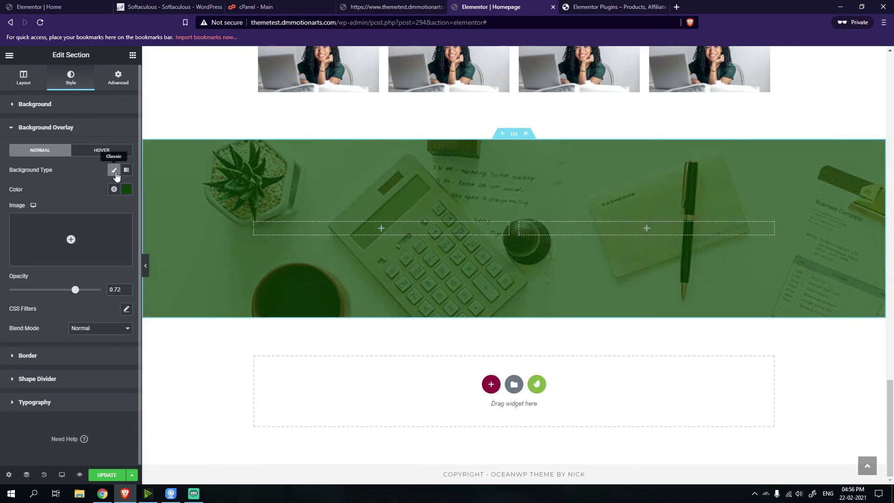
Change the overlay colour to the site's global green and darken it to a deeper green
click(114, 189)
click(53, 233)
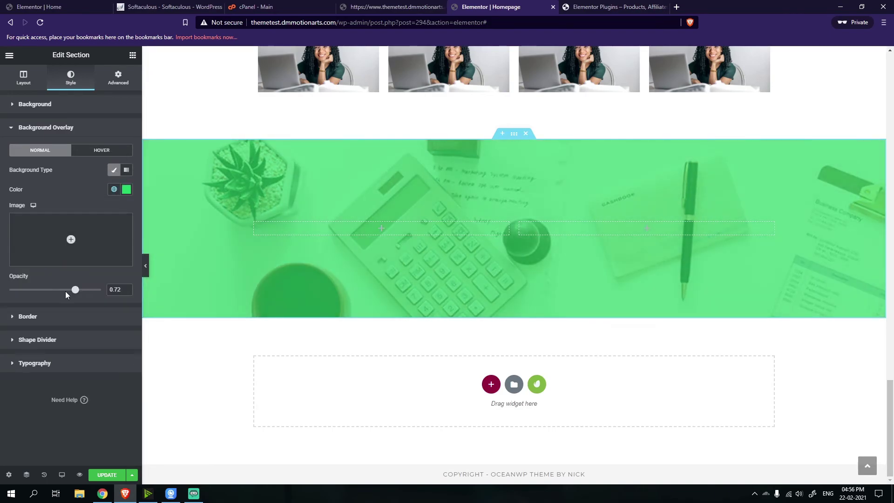
click(126, 189)
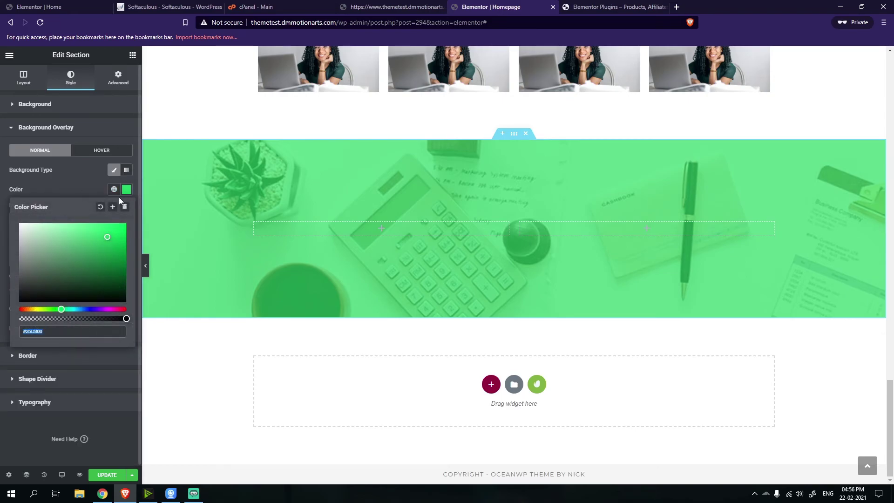
drag(117, 229, 122, 278)
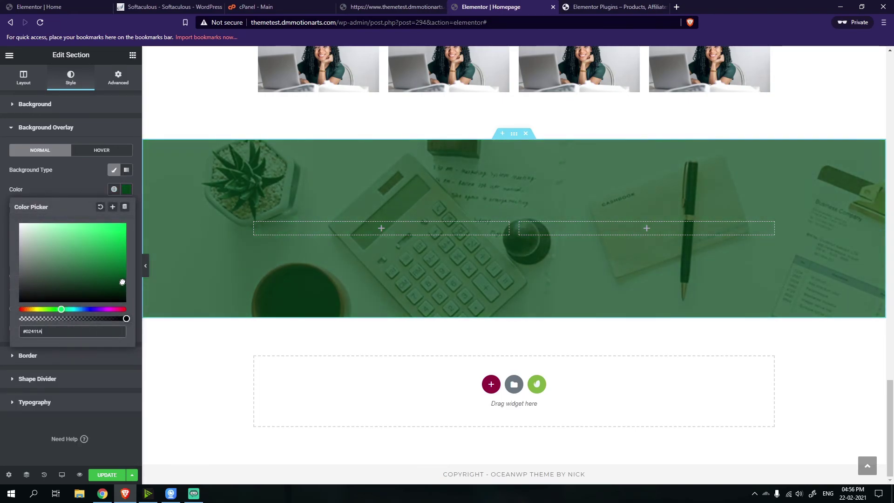
drag(122, 282, 131, 270)
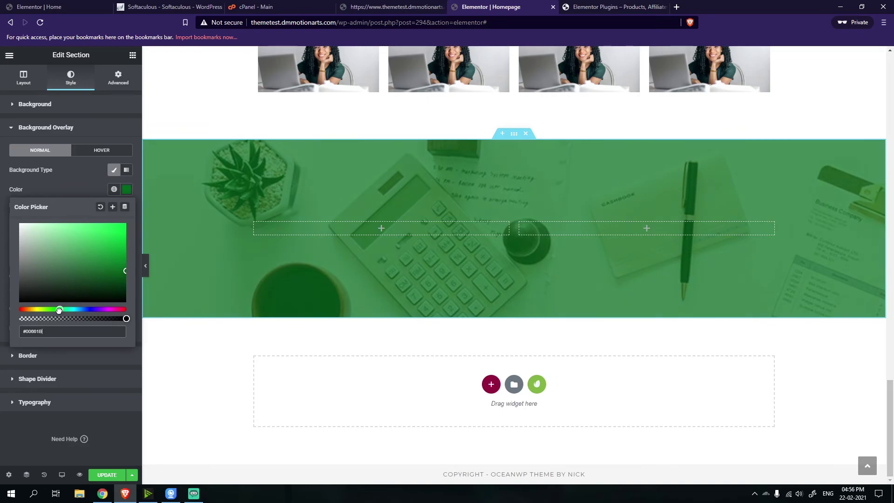
click(300, 220)
Copy the Portfolio heading from the section above the green one
click(133, 55)
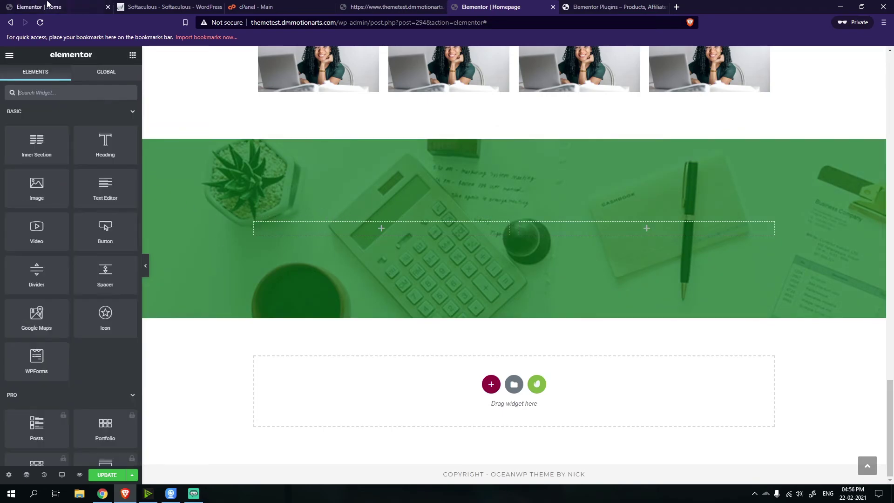
click(48, 5)
click(598, 6)
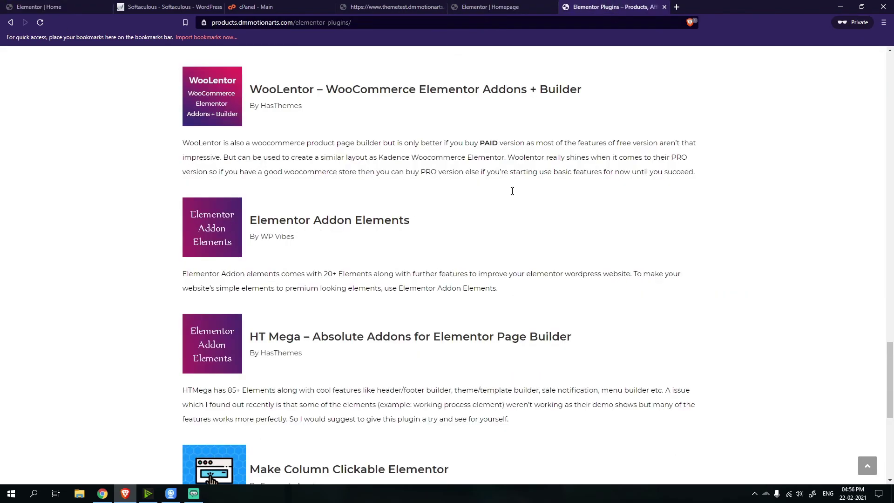
scroll(512, 192, up, 6)
click(512, 6)
scroll(485, 250, up, 10)
scroll(489, 277, up, 2)
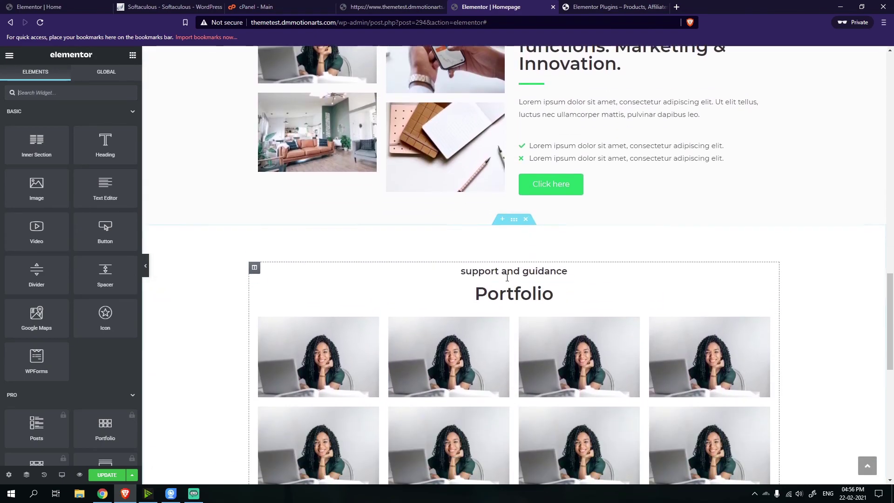
scroll(494, 270, down, 1)
right_click(506, 262)
click(529, 302)
Delete one of the green section's two empty columns and paste the copied heading into the remaining one
scroll(512, 257, down, 9)
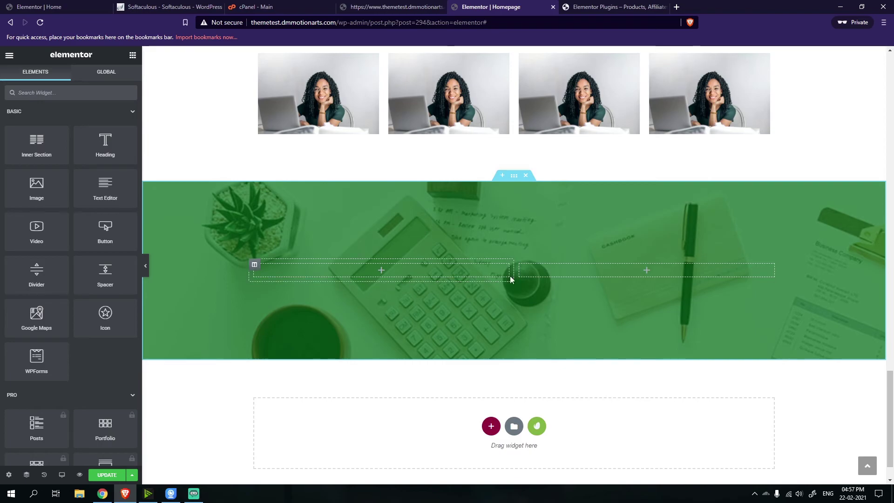
right_click(522, 265)
click(540, 393)
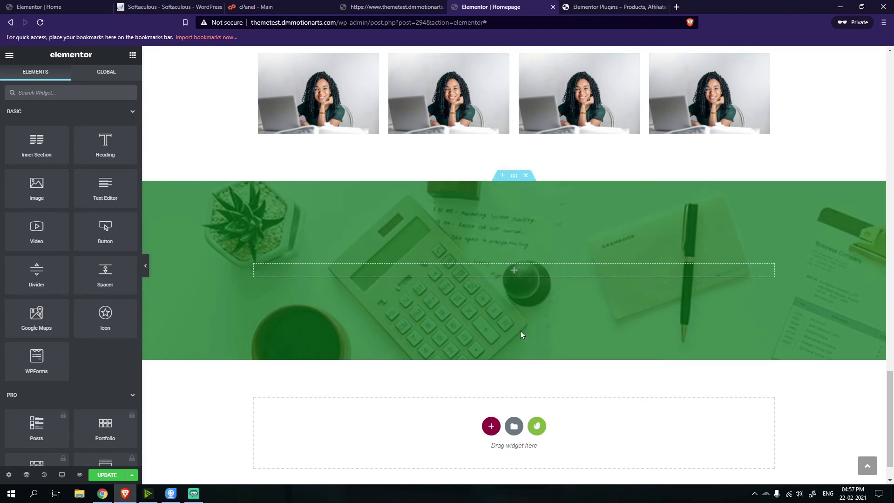
right_click(515, 271)
click(548, 336)
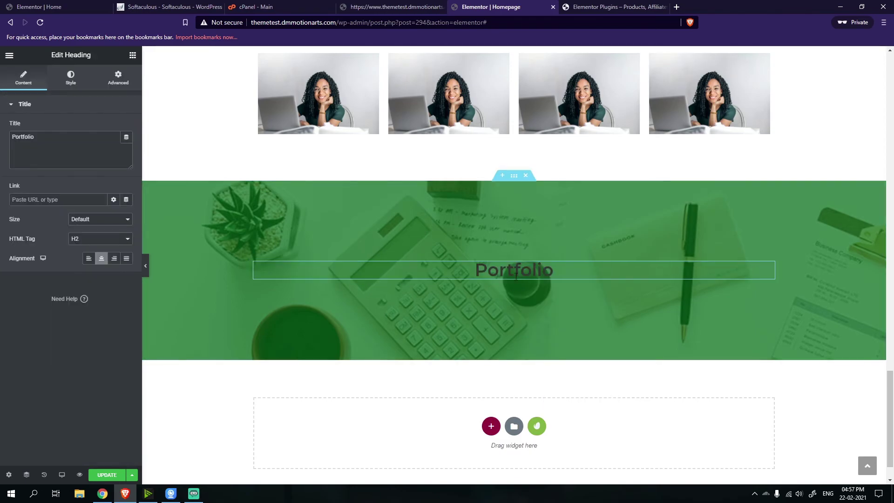
Make the pasted heading's text white (#FFFFFF) and change its title to Testimonials
click(67, 86)
click(126, 127)
drag(111, 174, 1, 147)
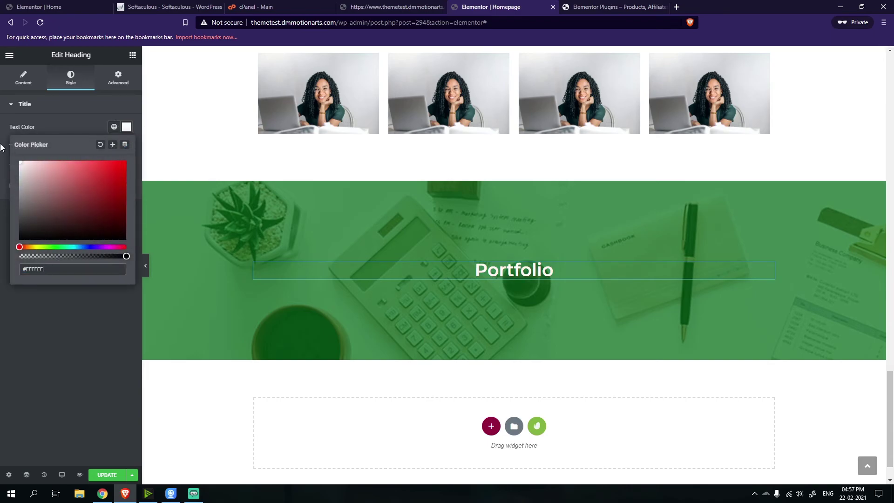
click(20, 75)
triple_click(65, 135)
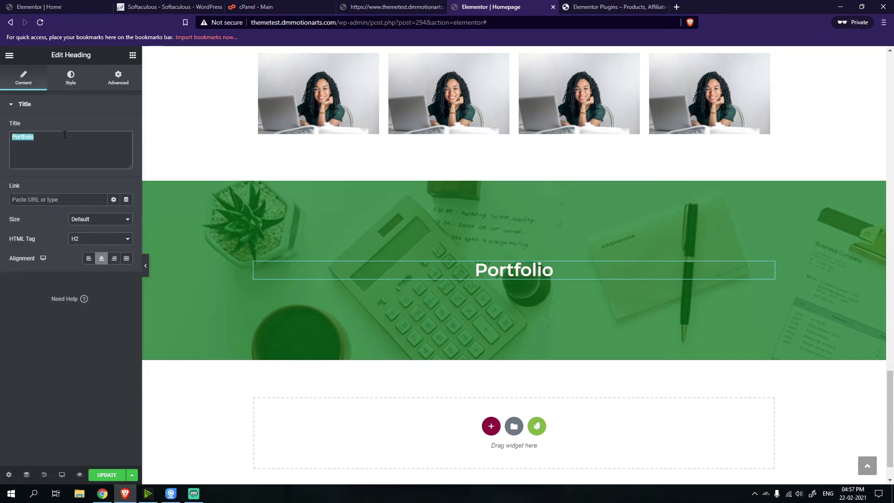
text(Testimonials)
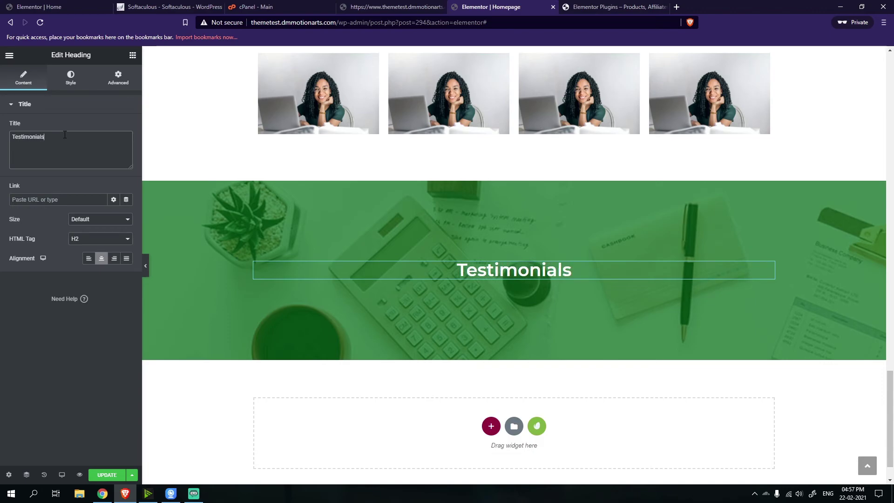
Add a two-column inner section under the Testimonials heading and place a Testimonial widget in its first column
click(132, 57)
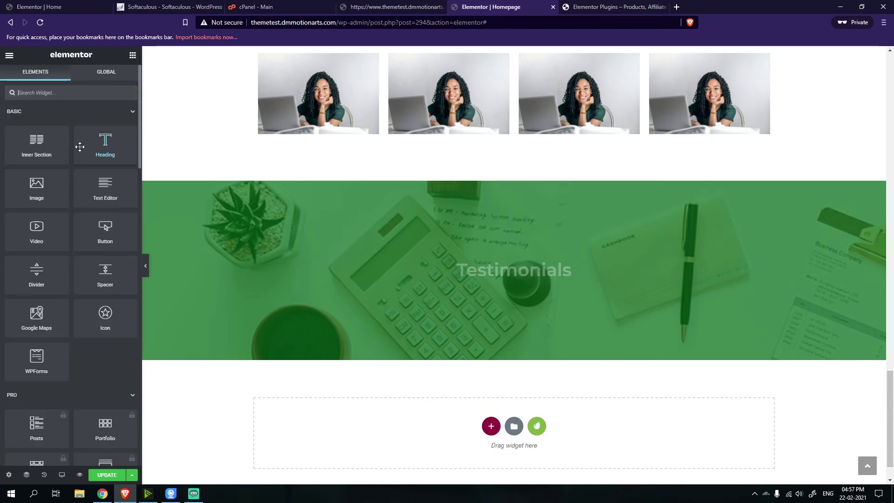
drag(51, 152, 480, 275)
click(133, 55)
text(test)
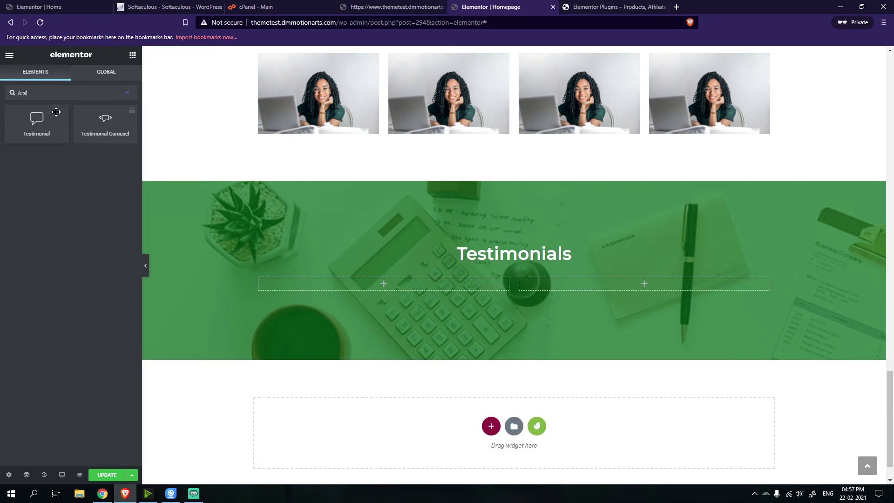
drag(36, 122, 416, 281)
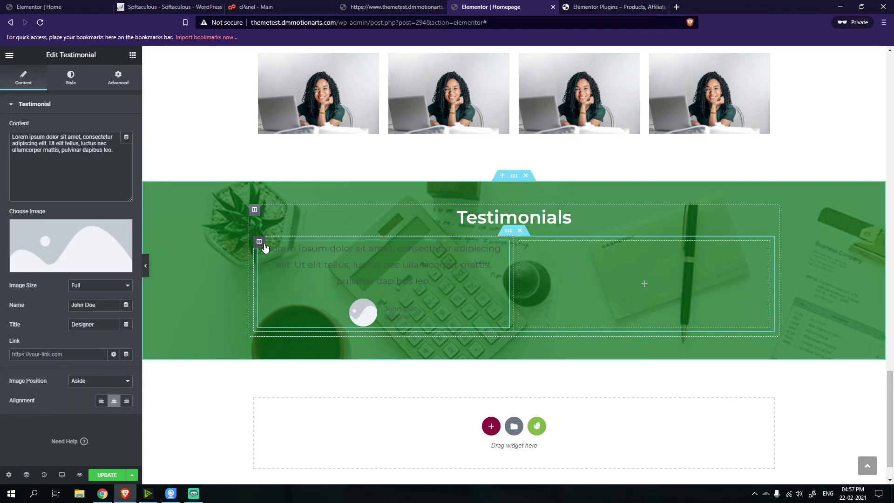
Give the column holding the testimonial a Classic background in white (#FFFFFF)
click(259, 241)
click(63, 78)
click(101, 146)
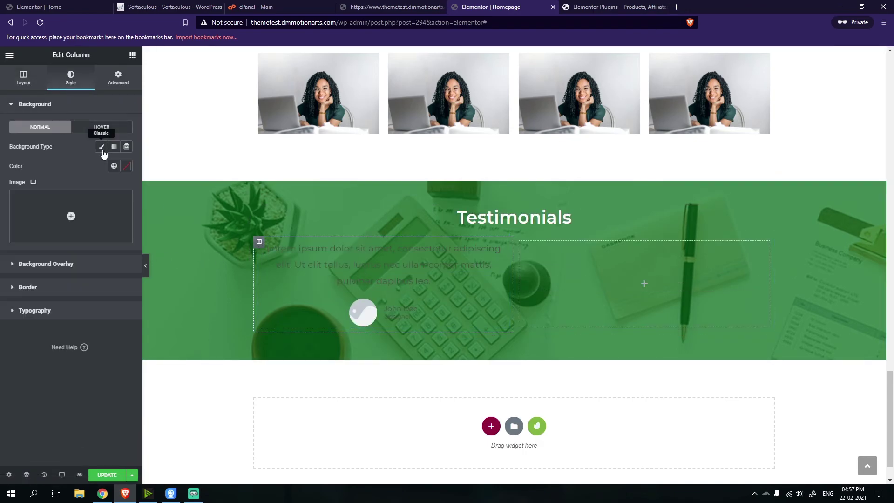
click(125, 169)
drag(50, 219, 1, 178)
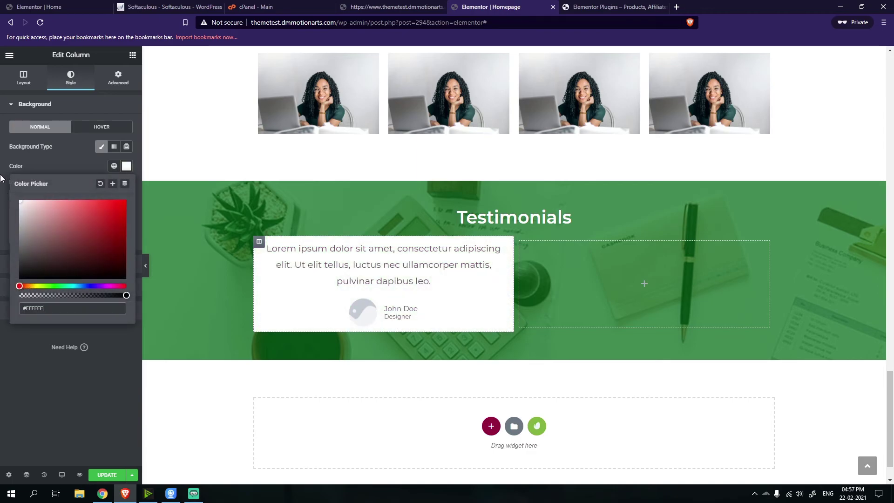
click(17, 82)
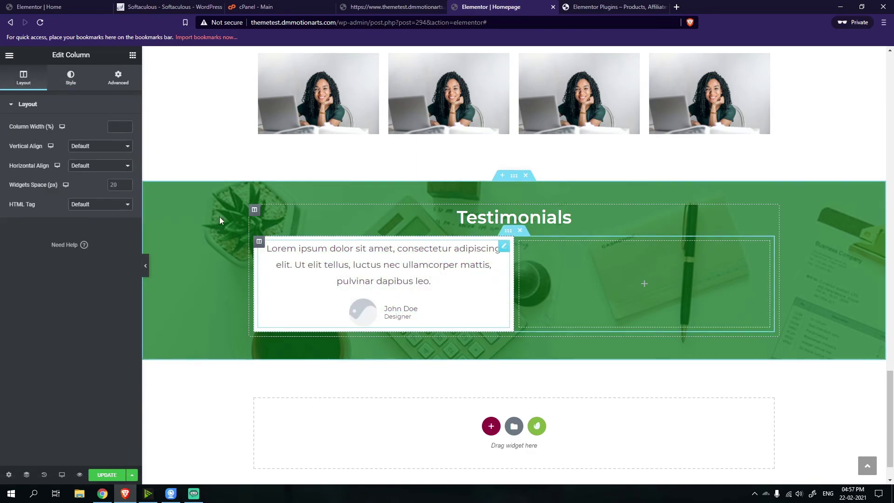
click(86, 79)
Set the testimonial's image to ct-1.jpg from the media library
click(385, 281)
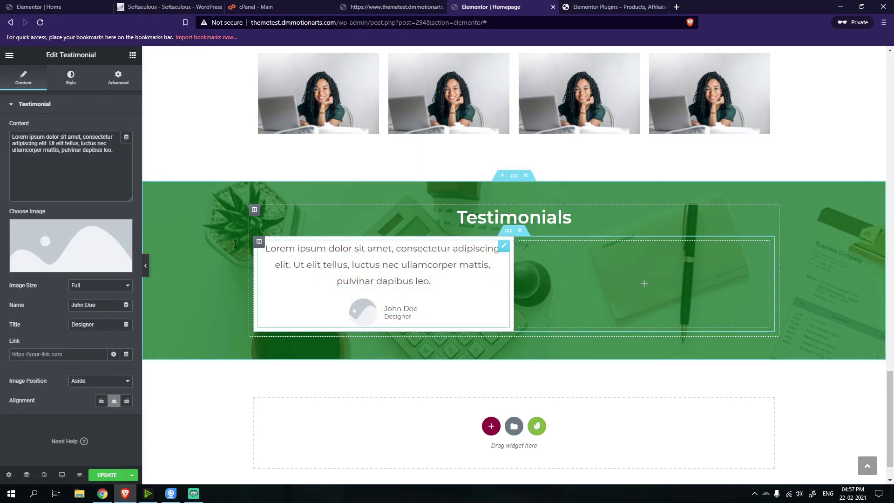
click(64, 241)
click(486, 191)
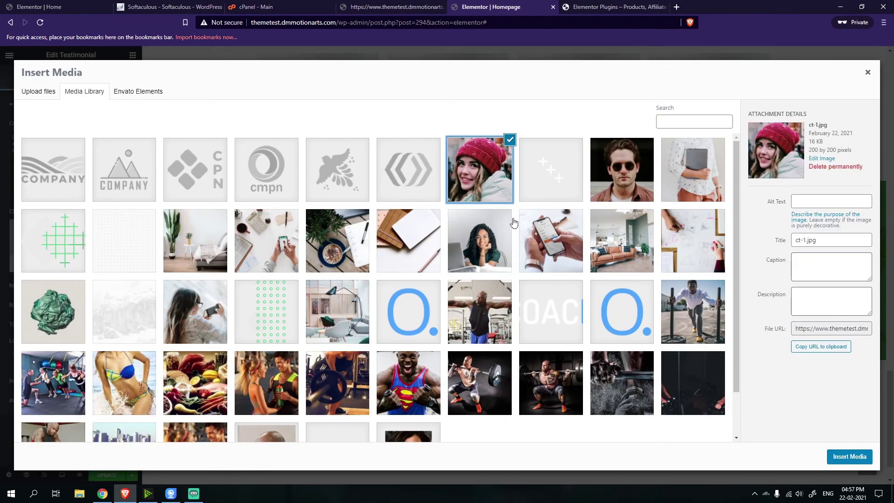
click(849, 457)
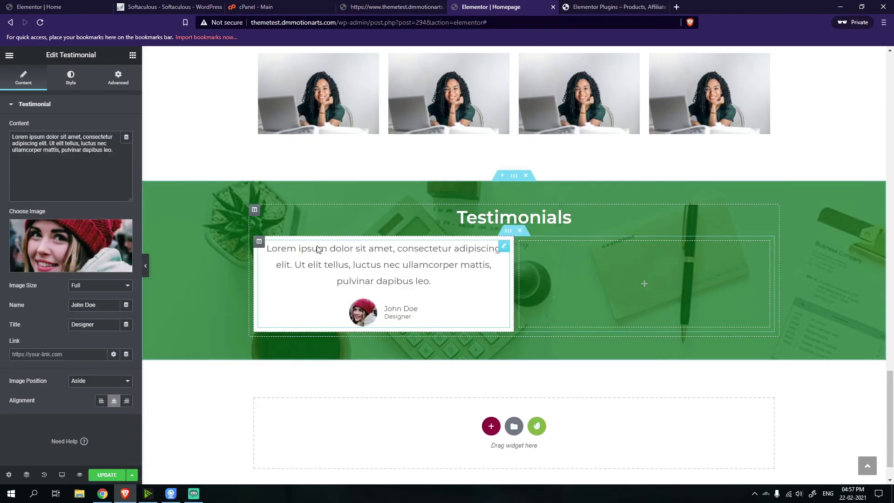
Apply the Primary global font to the testimonial's content text
click(71, 79)
click(125, 147)
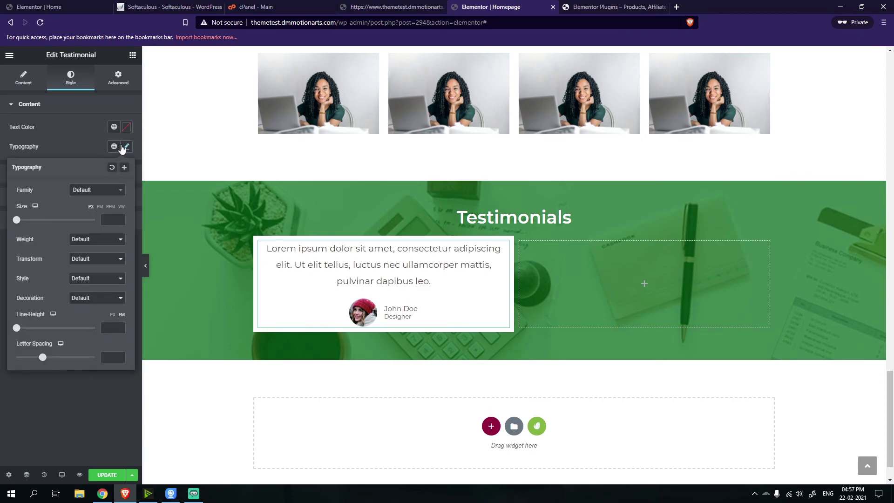
click(122, 148)
click(114, 146)
click(57, 192)
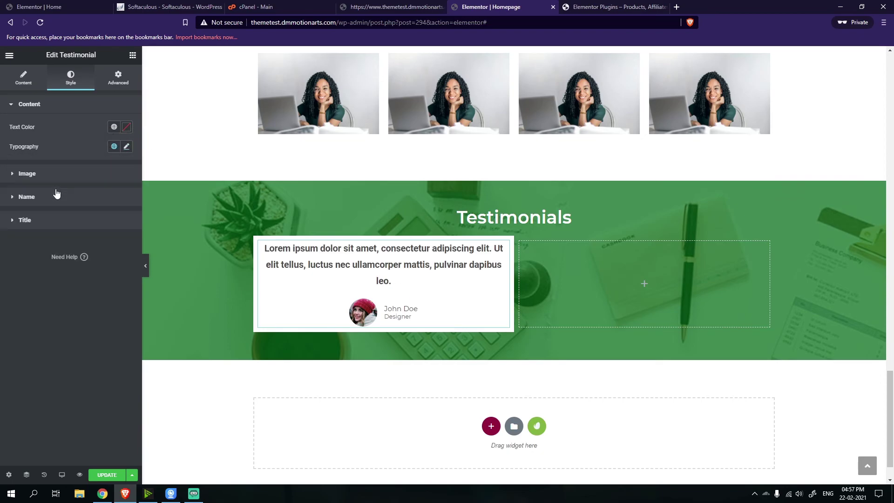
Apply the Star Heading global font to the testimonial's content text and reduce its size to 17 px
click(115, 148)
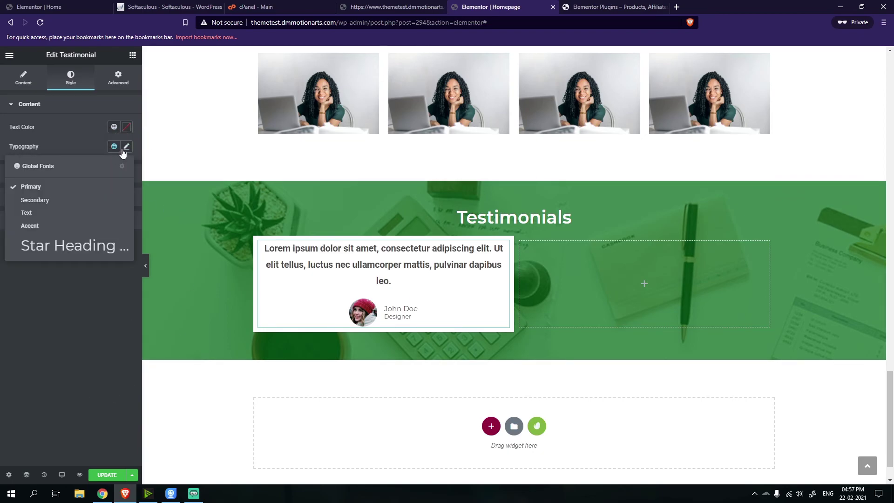
click(126, 147)
click(114, 148)
click(85, 217)
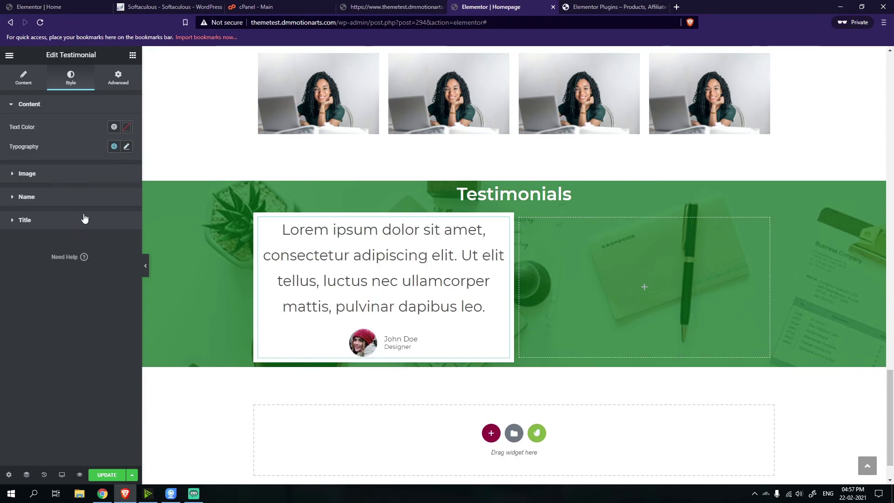
click(125, 148)
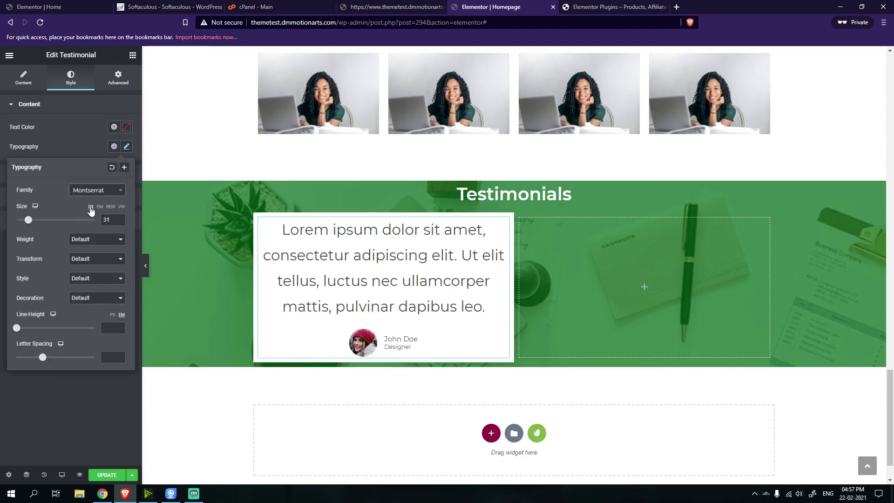
drag(28, 222, 22, 221)
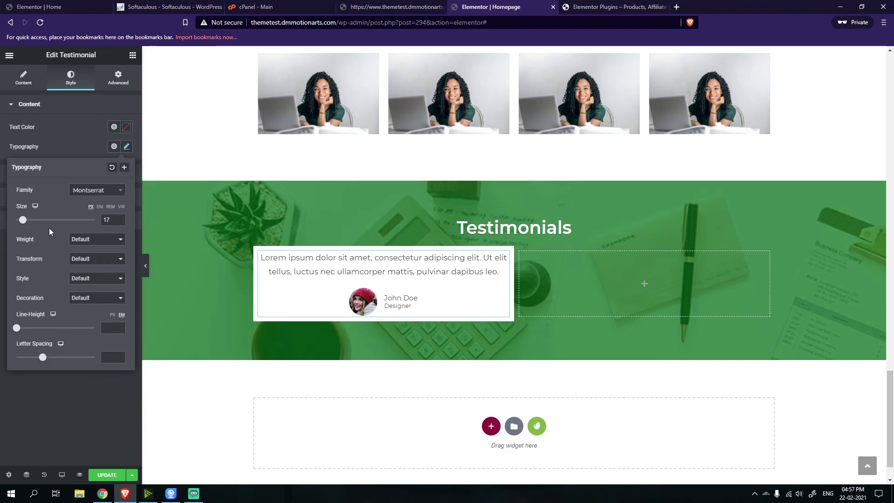
Duplicate the white testimonial column and delete the empty column beside it
right_click(416, 254)
right_click(398, 263)
right_click(260, 254)
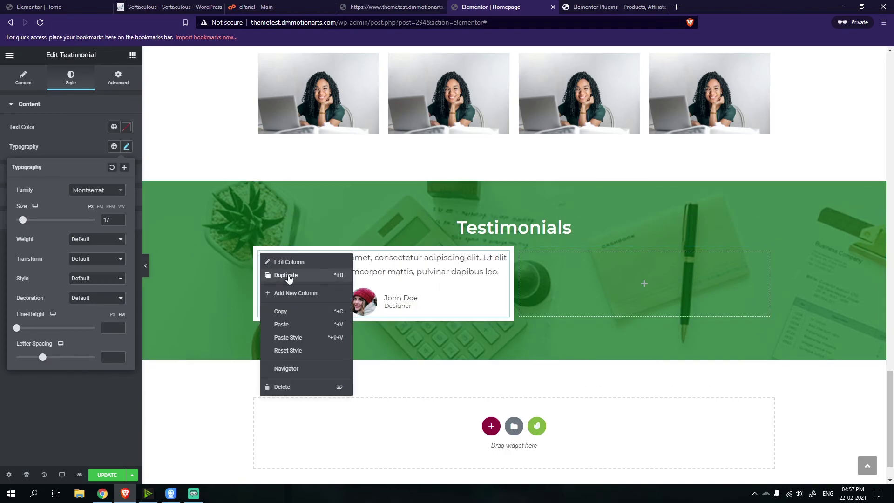
click(289, 277)
right_click(610, 251)
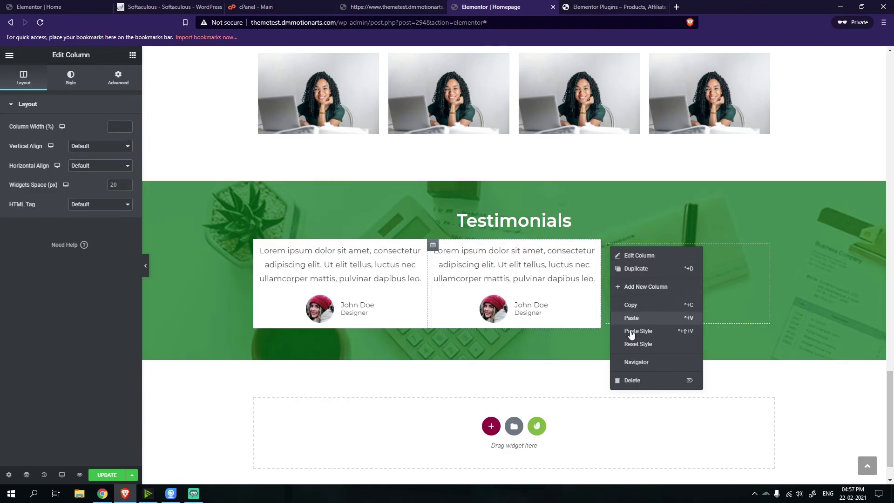
click(641, 380)
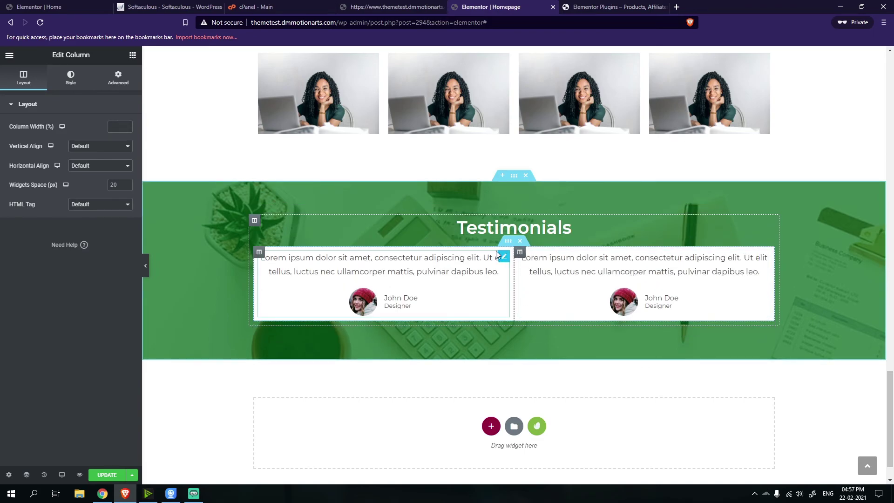
Try the Narrow and Wider column gaps on the testimonials inner section and return the gap to Default
click(509, 242)
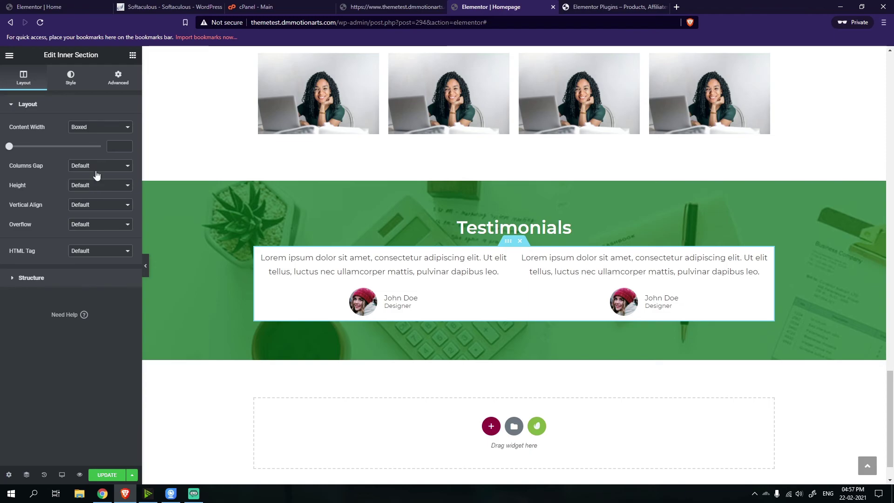
click(97, 176)
click(90, 190)
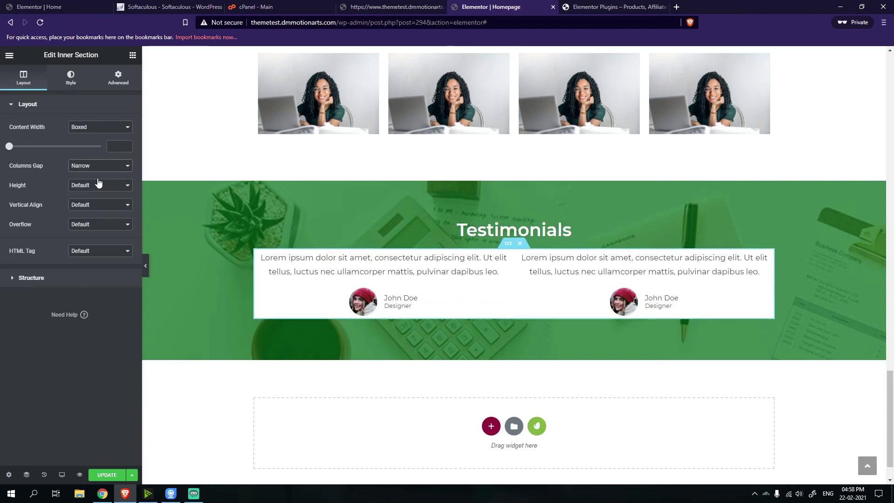
click(100, 166)
click(99, 212)
click(97, 166)
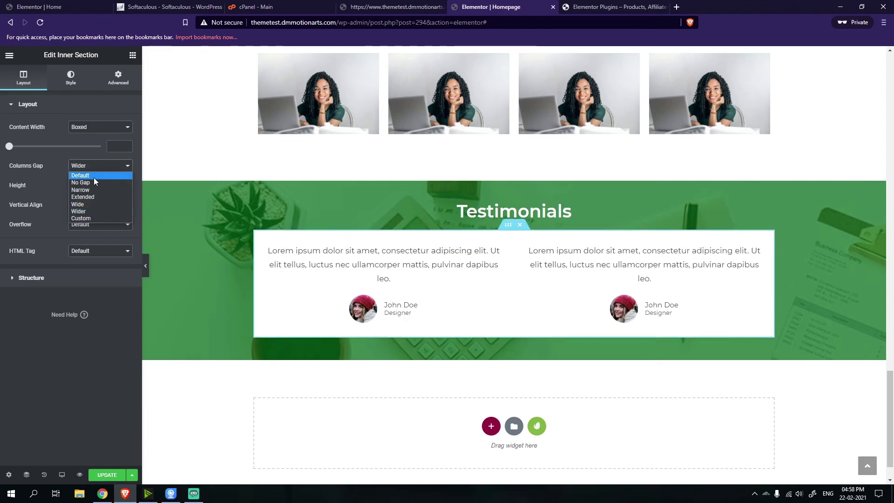
click(93, 176)
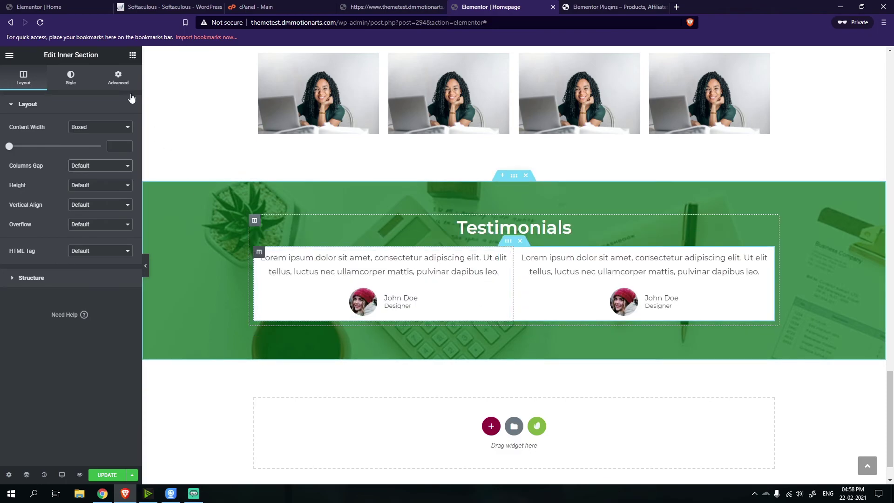
Give the first testimonial column a right margin of 4 px and check the section with the editing panel hidden
click(121, 80)
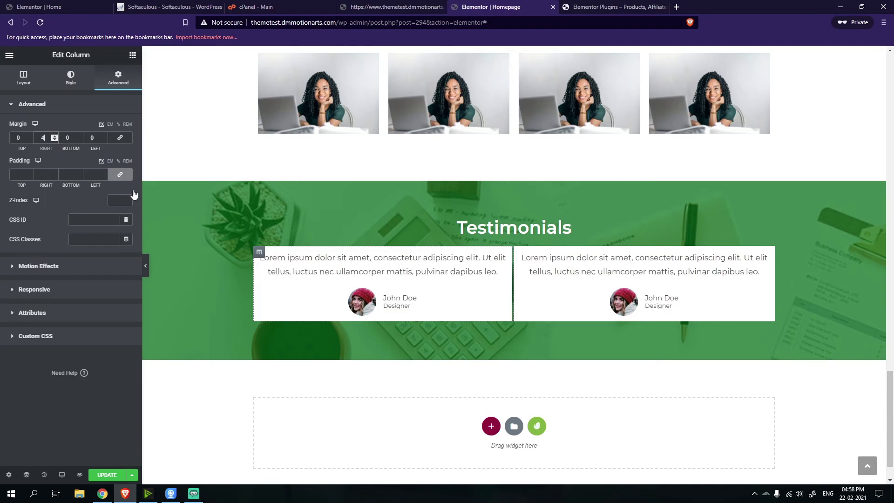
click(145, 265)
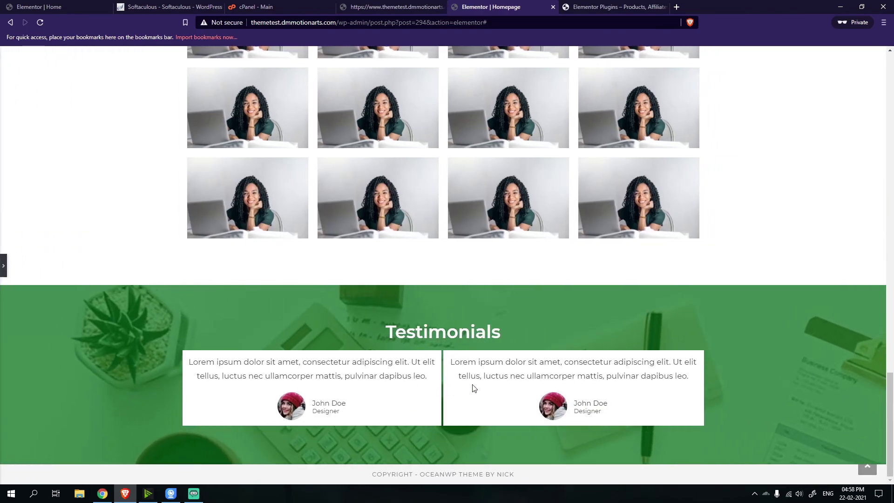
scroll(3, 266, down, 2)
click(3, 266)
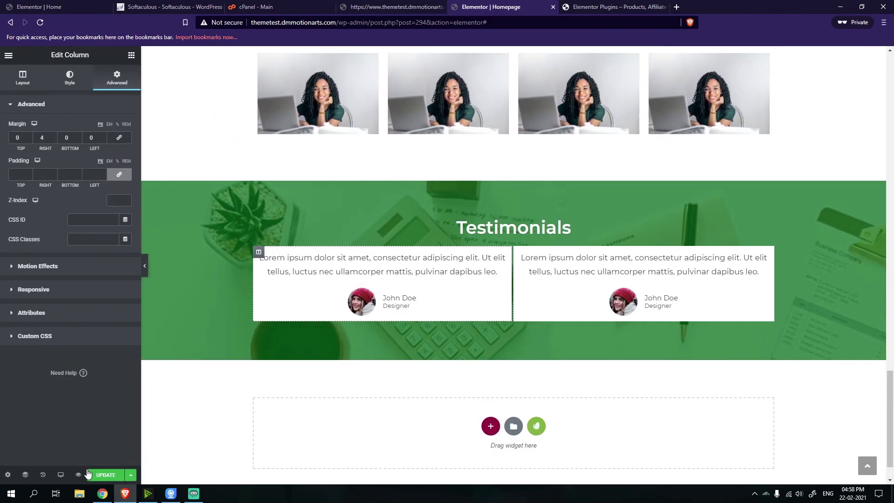
click(145, 265)
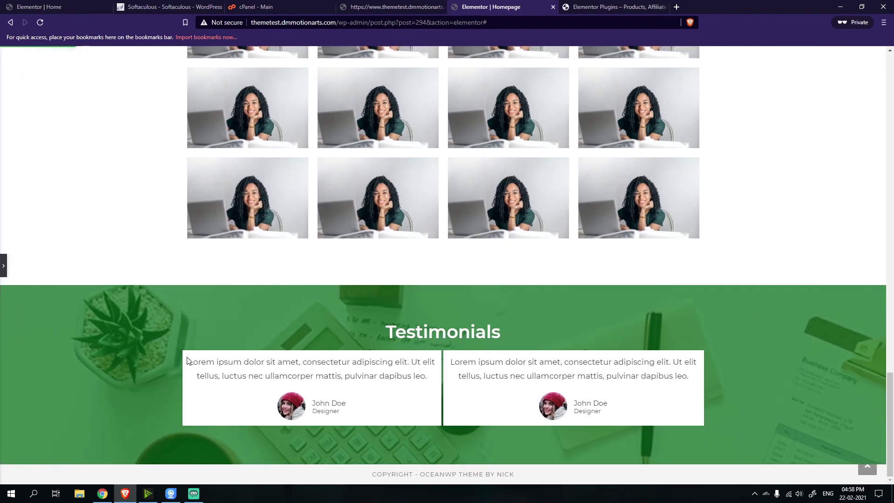
Set the first testimonial column's padding to 20 px on all sides
click(2, 266)
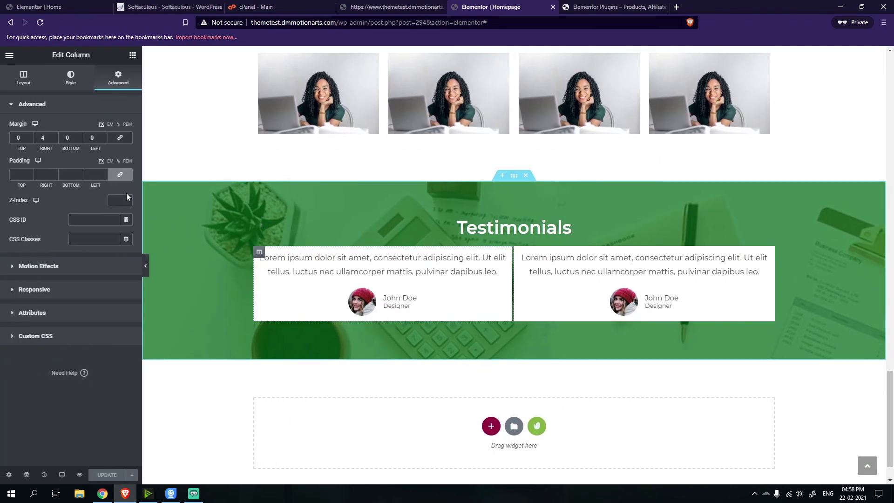
click(103, 172)
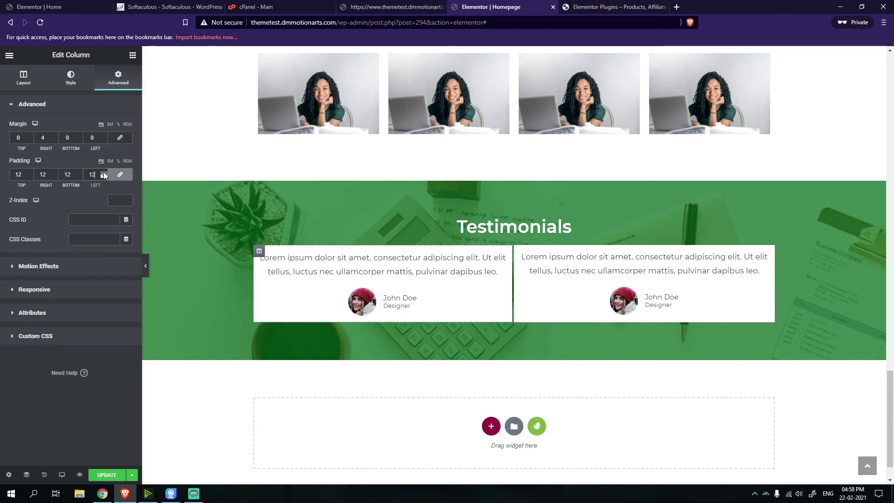
click(105, 176)
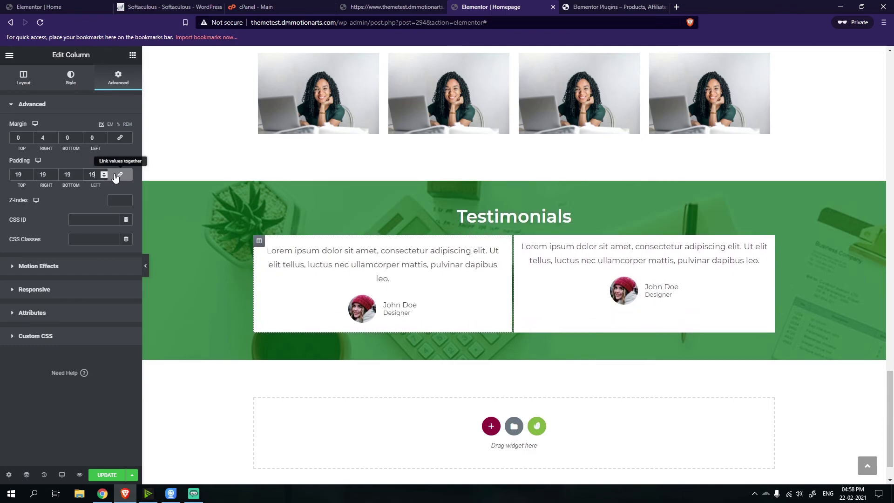
key(Up)
Copy the first testimonial column and paste only its style onto the second testimonial column
right_click(259, 241)
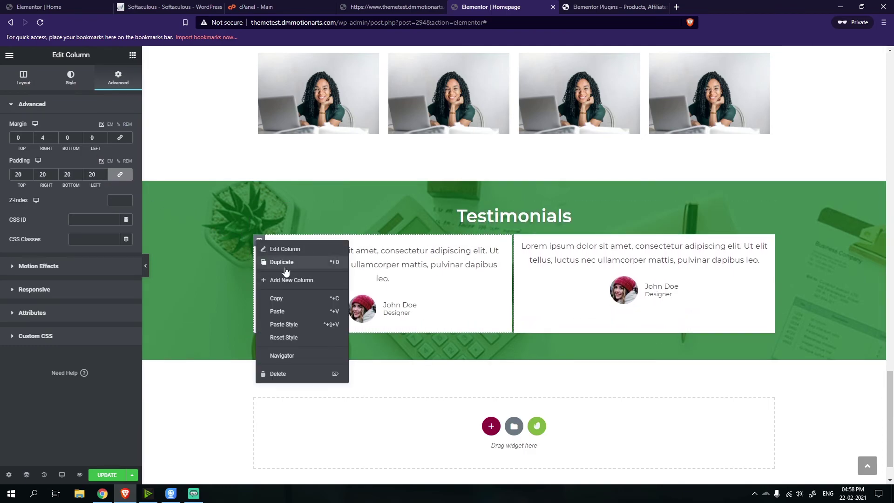
click(285, 300)
right_click(521, 238)
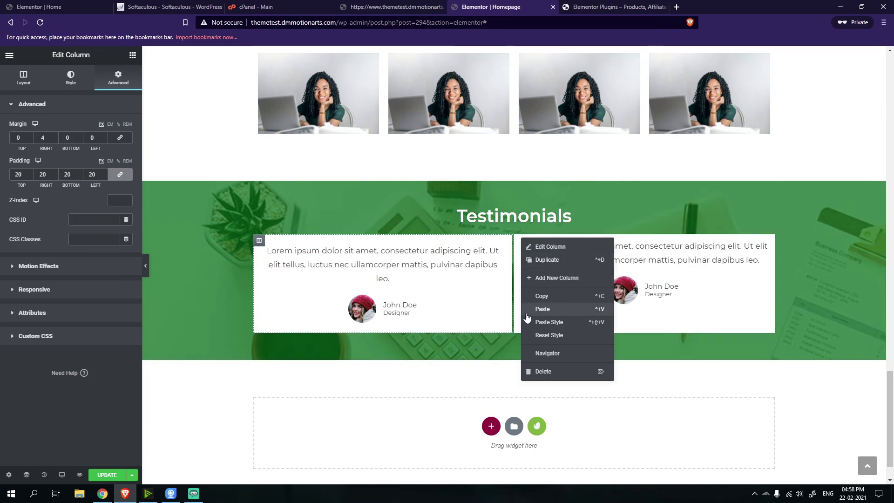
click(527, 312)
key(ctrl+z)
right_click(521, 238)
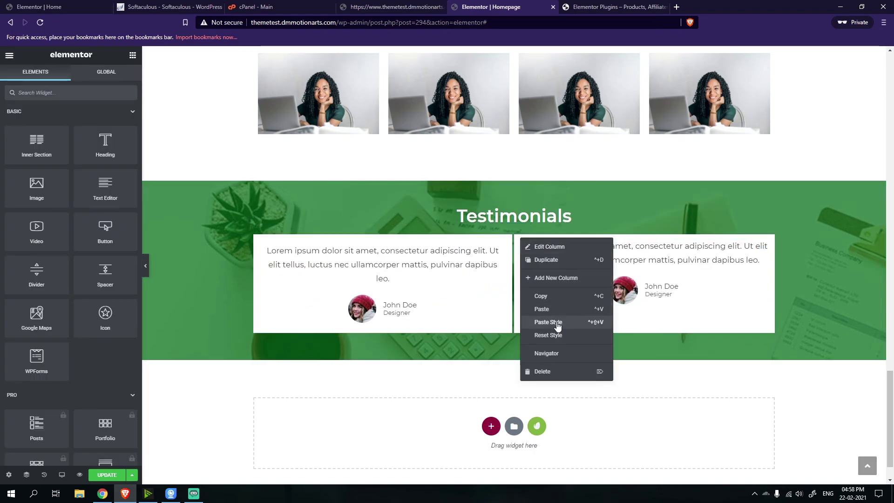
click(556, 322)
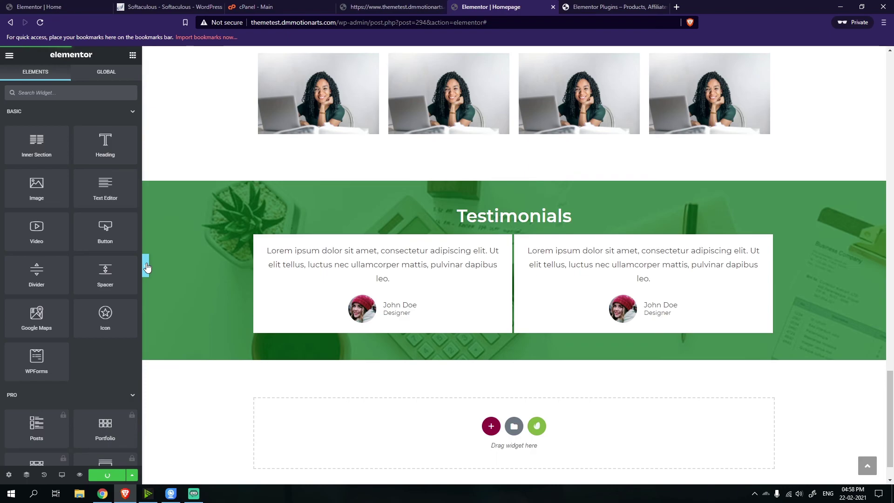
click(145, 266)
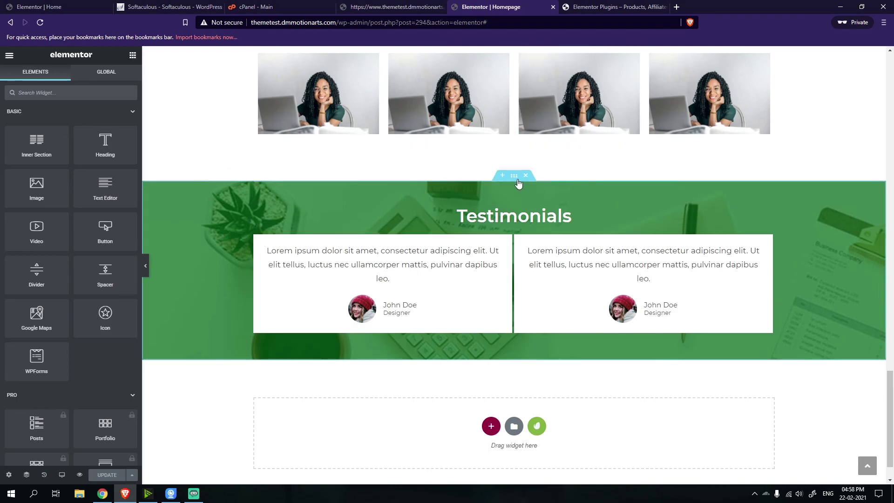
Increase the Testimonials section's minimum height to 582 px
click(514, 175)
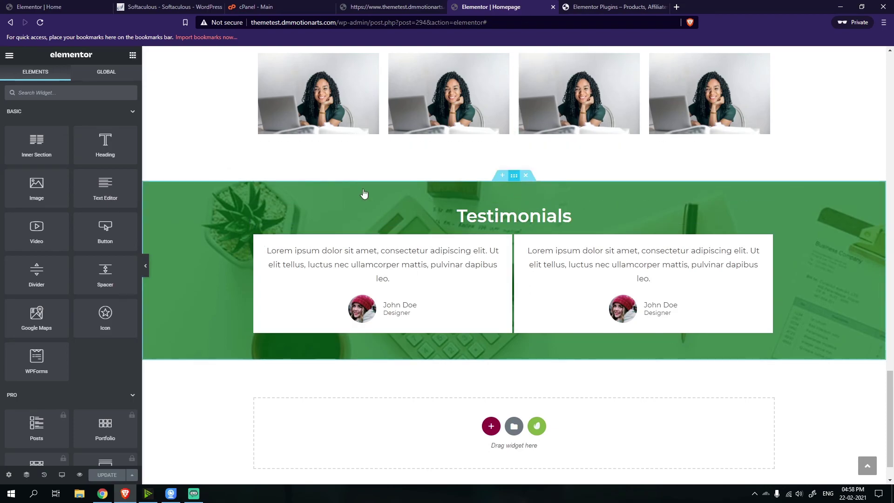
click(18, 80)
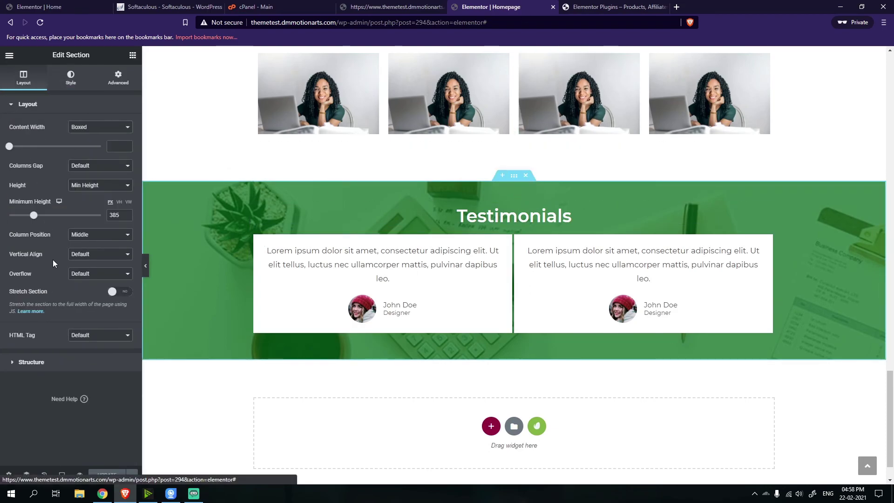
drag(33, 217, 46, 221)
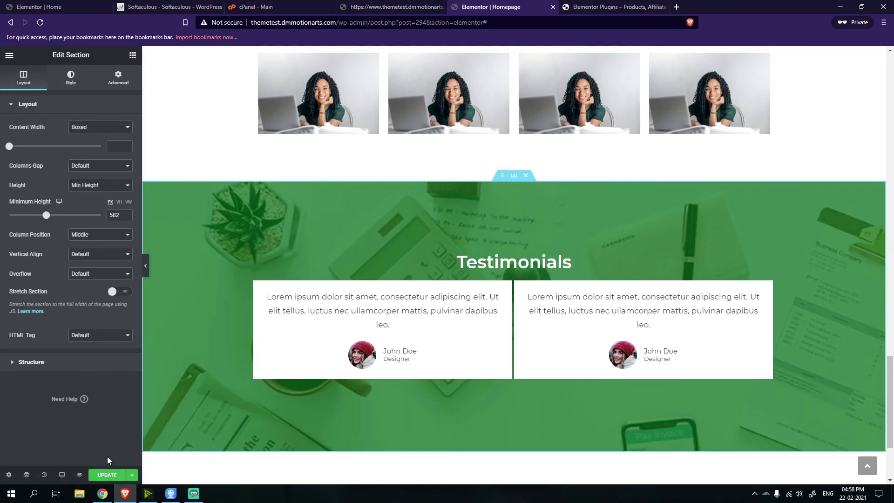
scroll(296, 372, down, 1)
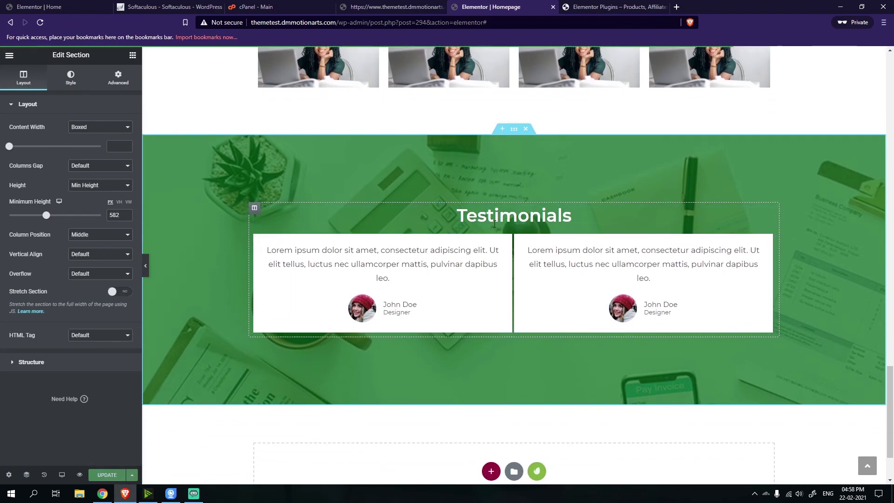
Unlink the padding values of the testimonials inner section and set its top padding to 50 px
click(510, 232)
click(118, 77)
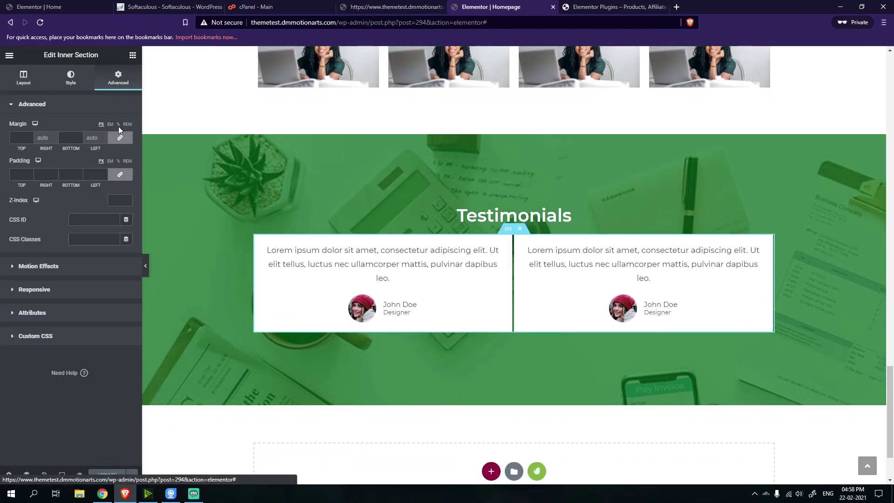
click(120, 174)
click(23, 174)
text(20)
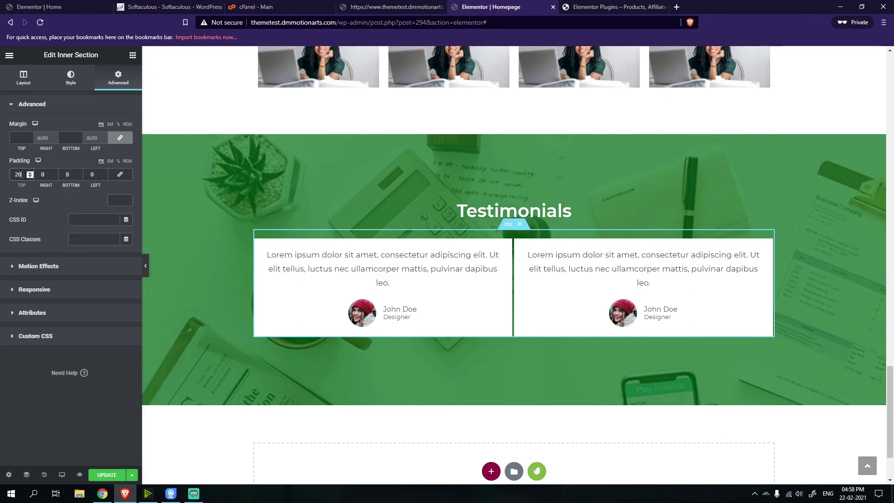
key(BackSpace)
key(BackSpace)
text(50)
Duplicate the testimonials inner section, give the copy a top padding of 20 px, and check it with the editing panel hidden
right_click(507, 219)
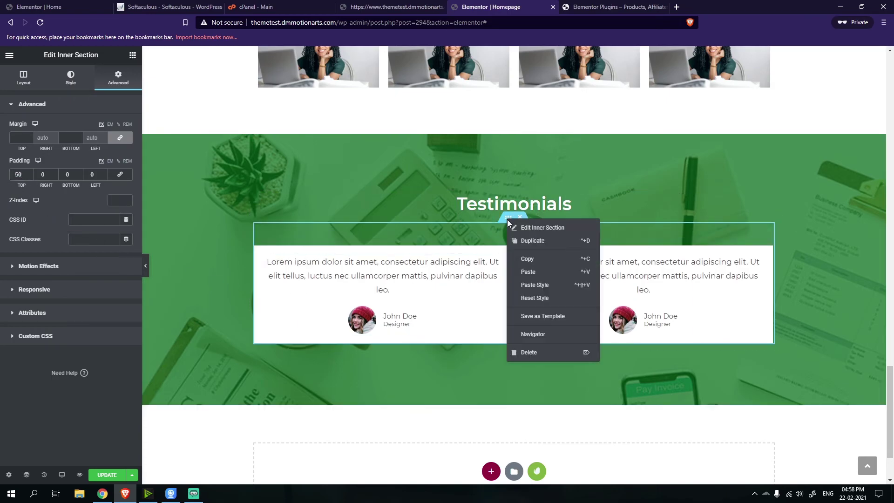
click(524, 242)
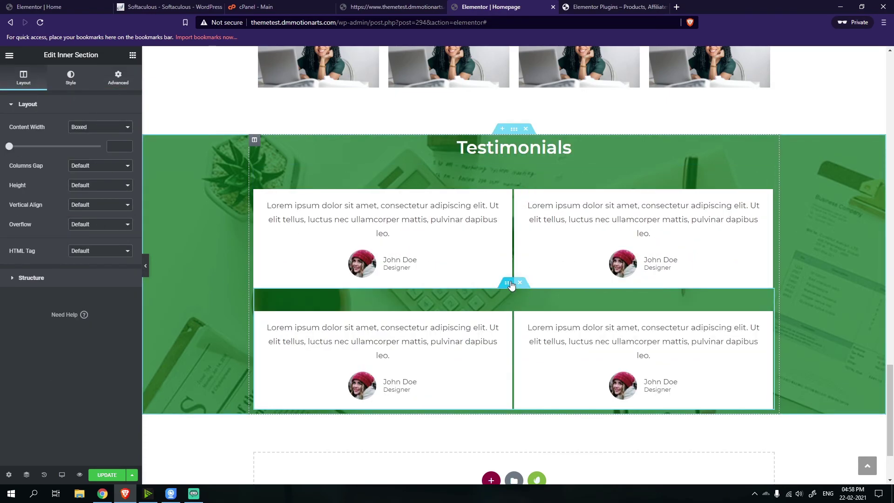
click(118, 77)
double_click(17, 174)
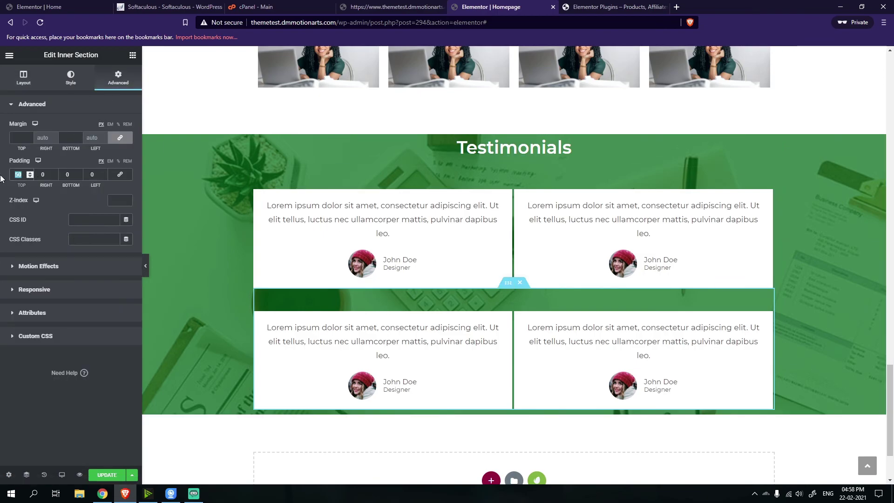
text(20)
click(146, 266)
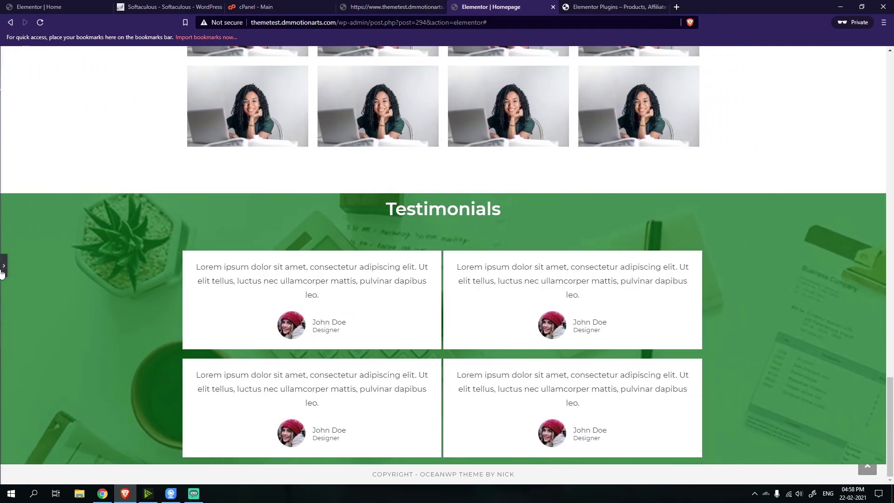
click(3, 271)
Set the Testimonials section's top and bottom padding to 50 px and check the result with the editing panel hidden
click(514, 133)
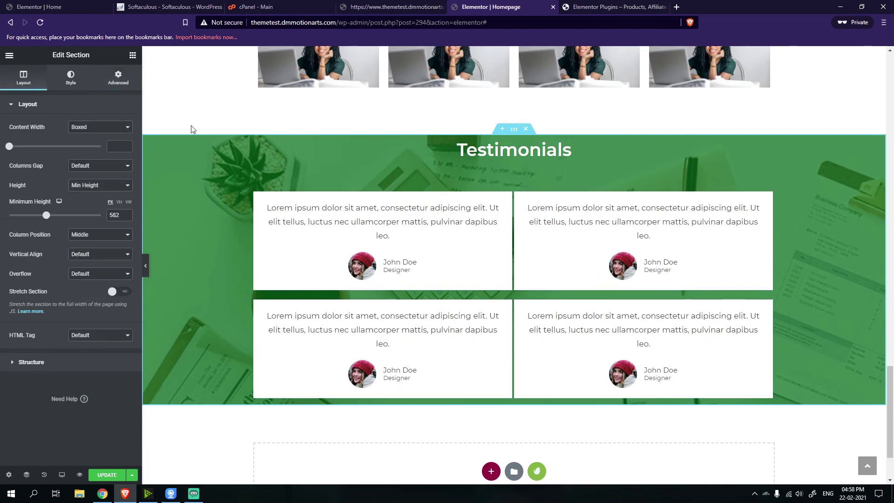
click(118, 77)
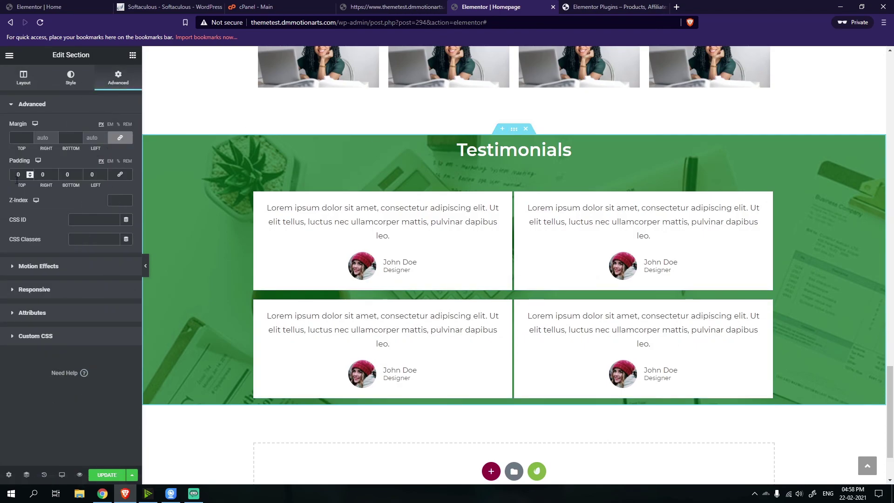
text(50)
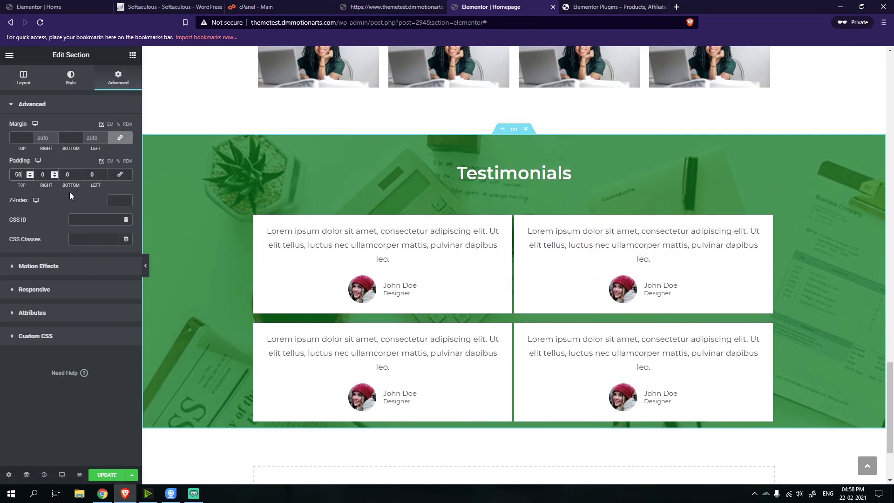
text(50)
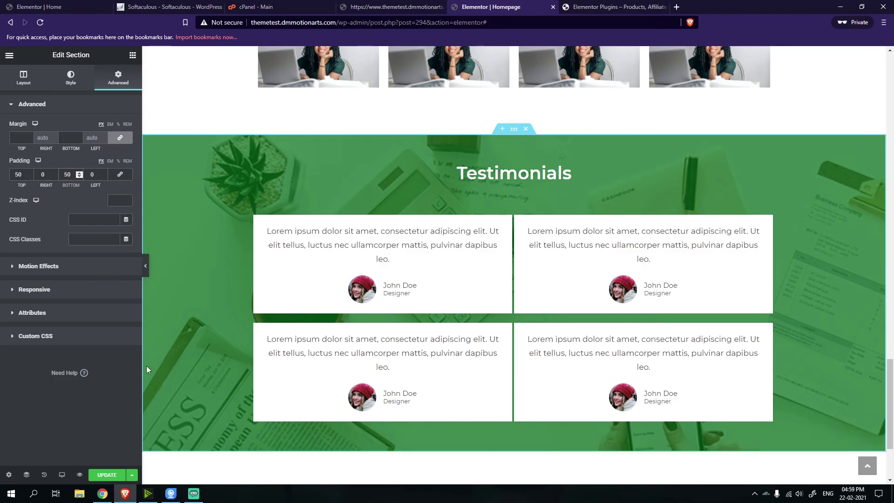
click(146, 270)
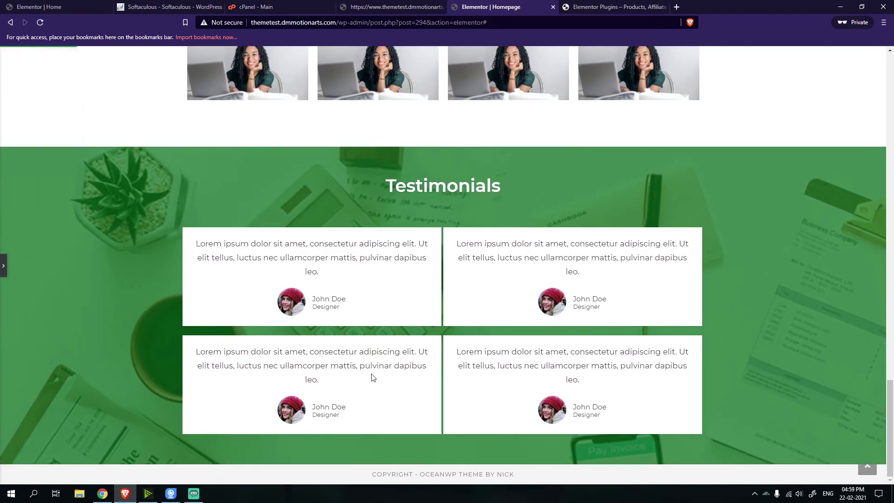
key(ctrl+p)
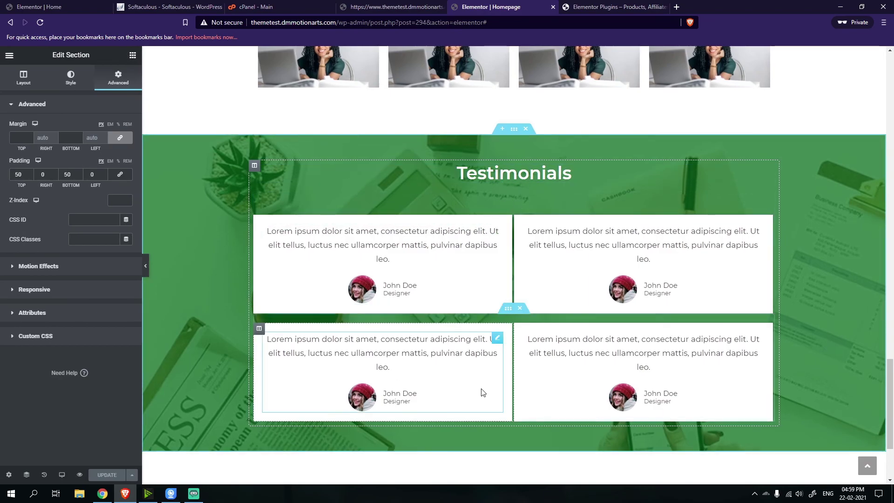
Examine the company logo carousel below the testimonials on the reference Home page, then return to the Homepage editor
scroll(481, 393, down, 2)
click(74, 4)
scroll(303, 232, down, 4)
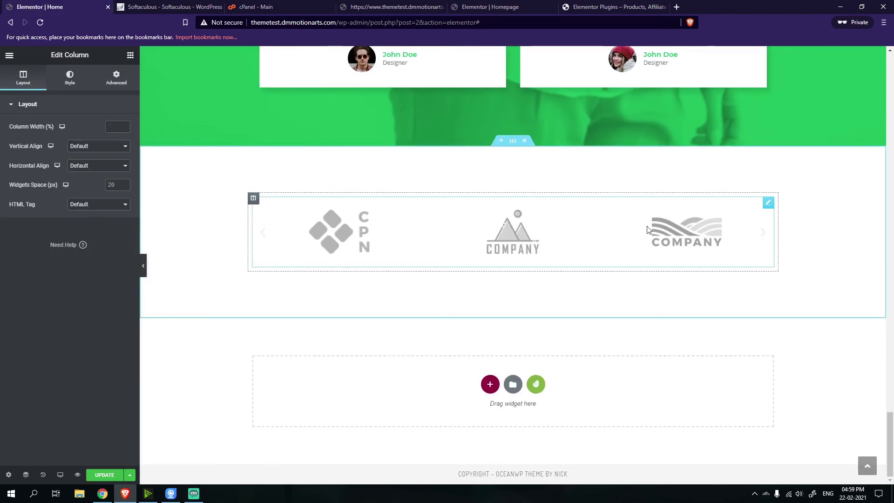
scroll(579, 232, up, 1)
scroll(675, 163, down, 1)
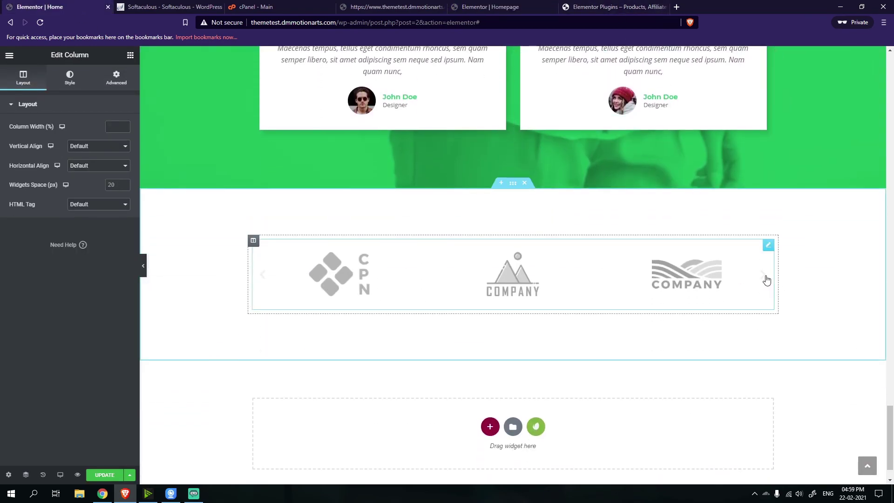
click(764, 280)
click(615, 7)
click(490, 7)
Add a single-column section below the Testimonials section and bring up the widget list
scroll(491, 273, down, 1)
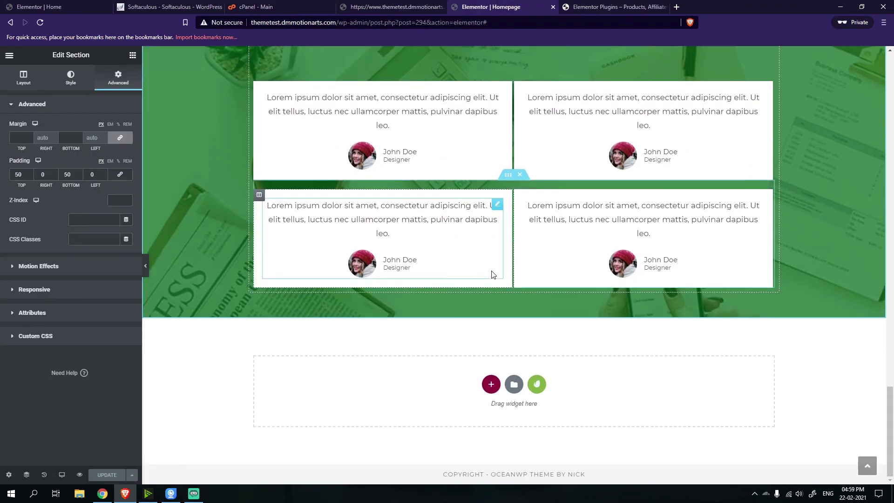
click(491, 385)
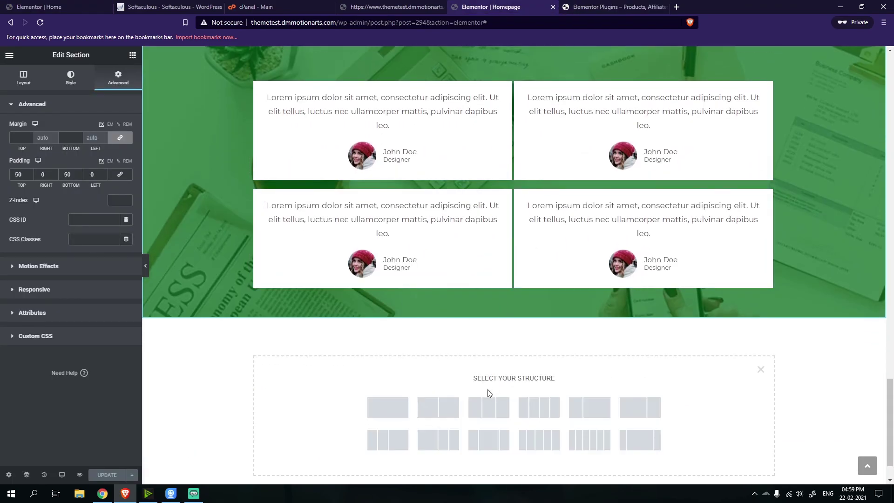
click(388, 408)
click(132, 56)
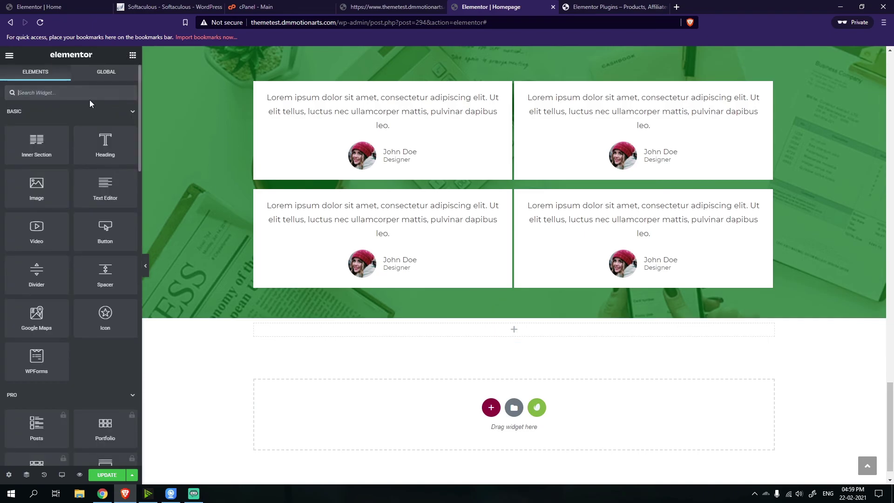
text(icon)
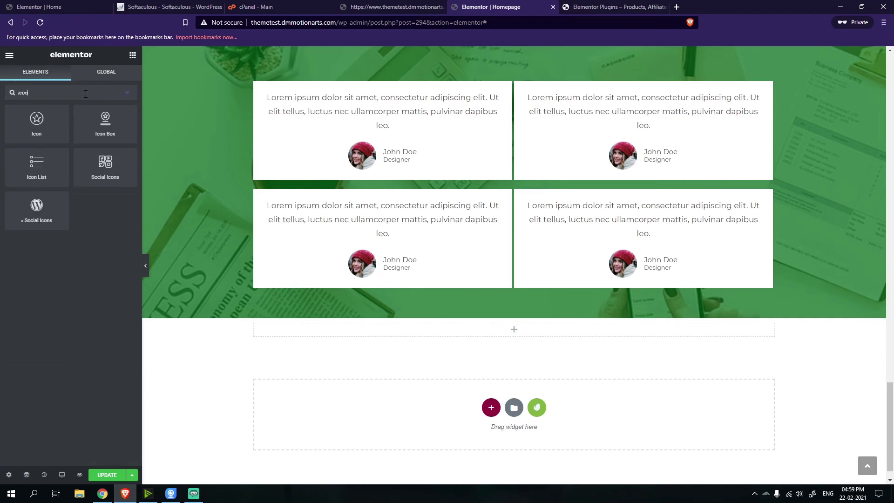
key(BackSpace)
key(BackSpace)
key(BackSpace)
key(BackSpace)
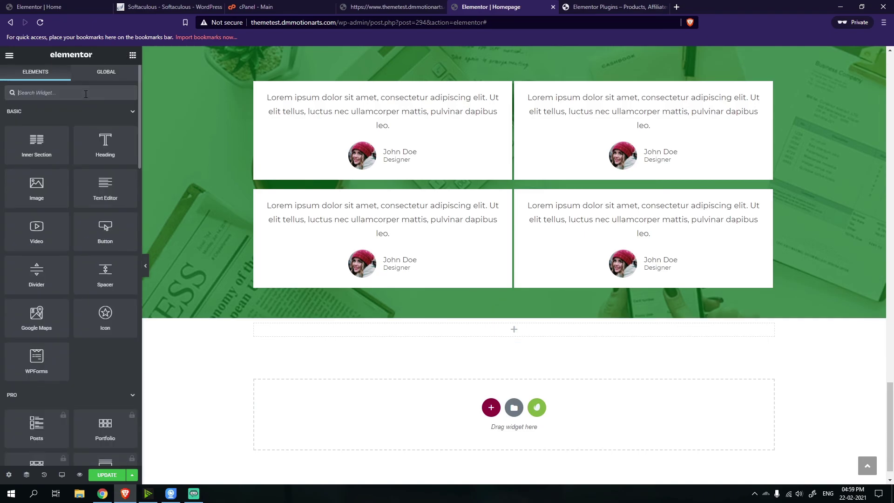
Find the Basic Gallery widget, place it in the new single-column section, and set its image size to Full
text(gall)
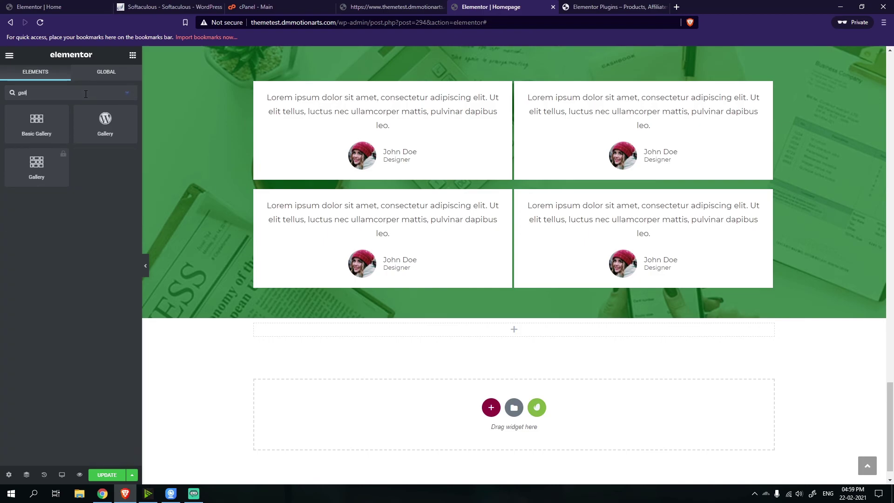
drag(46, 121, 531, 324)
click(98, 180)
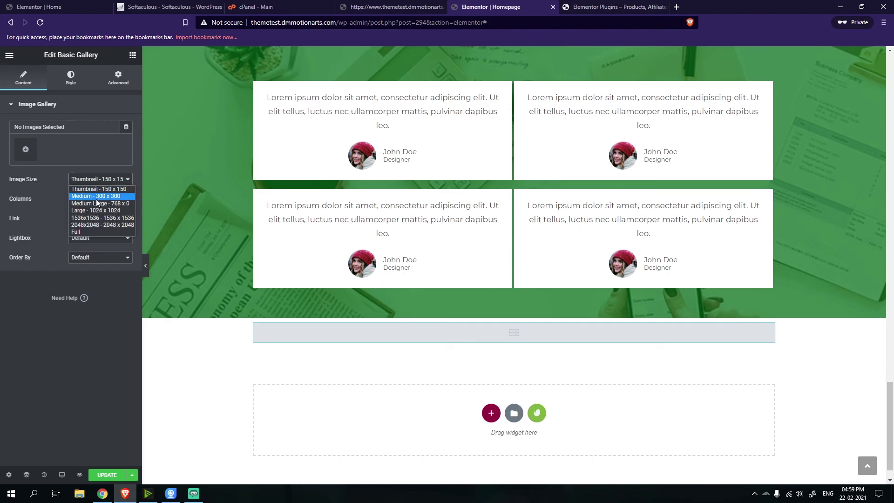
click(92, 232)
Add the six company logo images from the media library to the Basic Gallery and insert the gallery
click(25, 150)
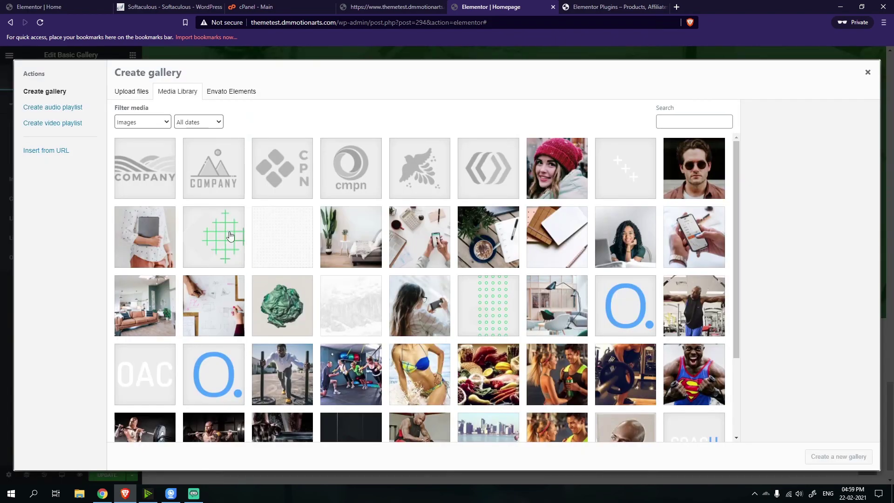
click(145, 167)
click(214, 175)
click(282, 172)
click(351, 172)
click(420, 172)
click(488, 172)
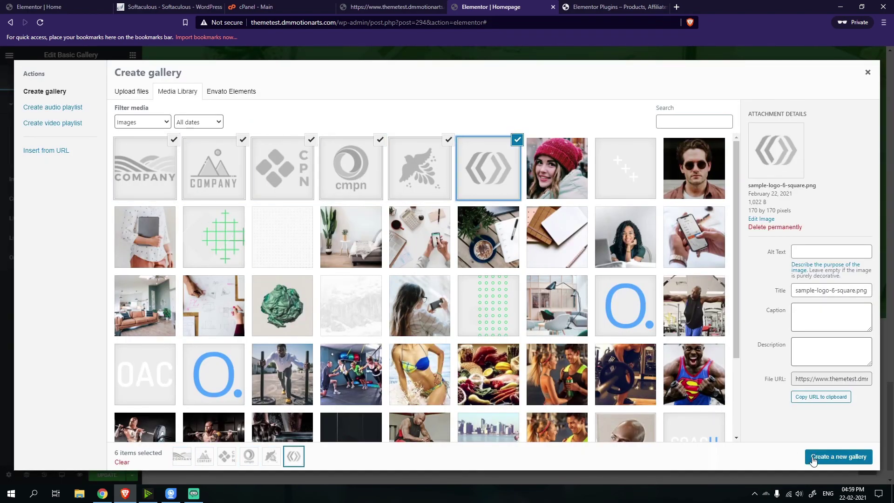
click(838, 456)
click(853, 456)
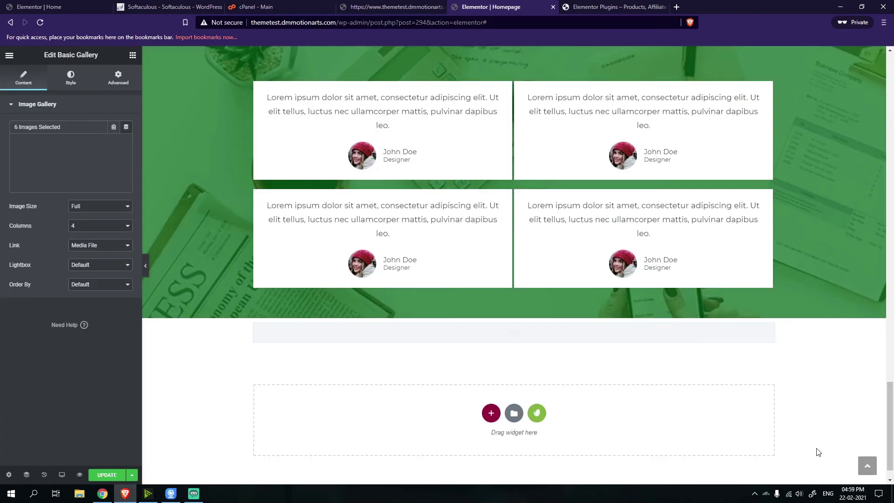
scroll(370, 326, down, 1)
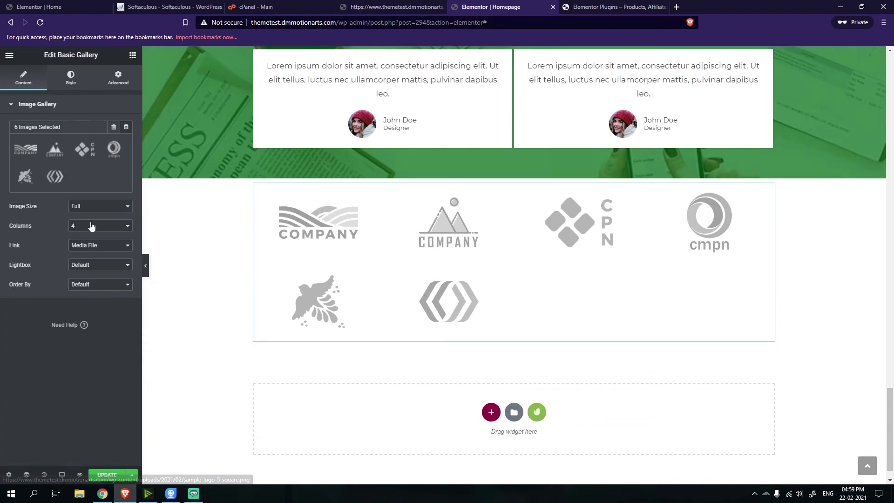
Set the Basic Gallery's number of columns to 3
click(87, 226)
click(85, 227)
click(84, 228)
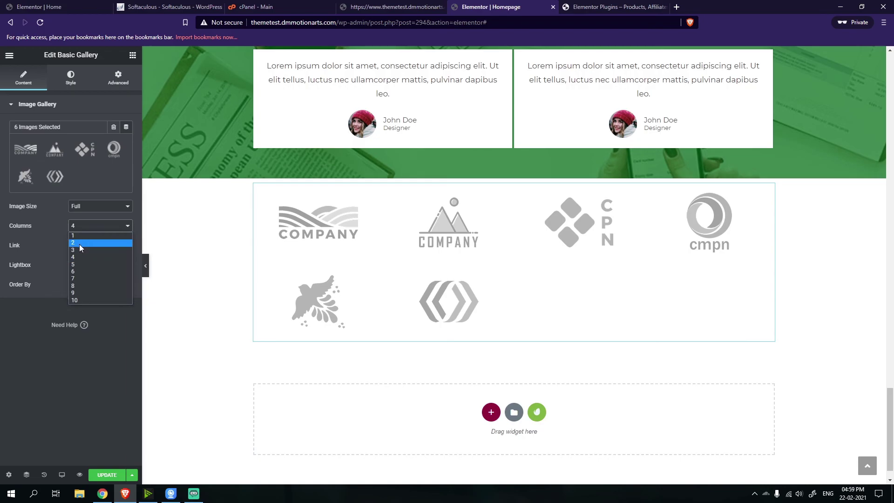
click(74, 215)
click(60, 78)
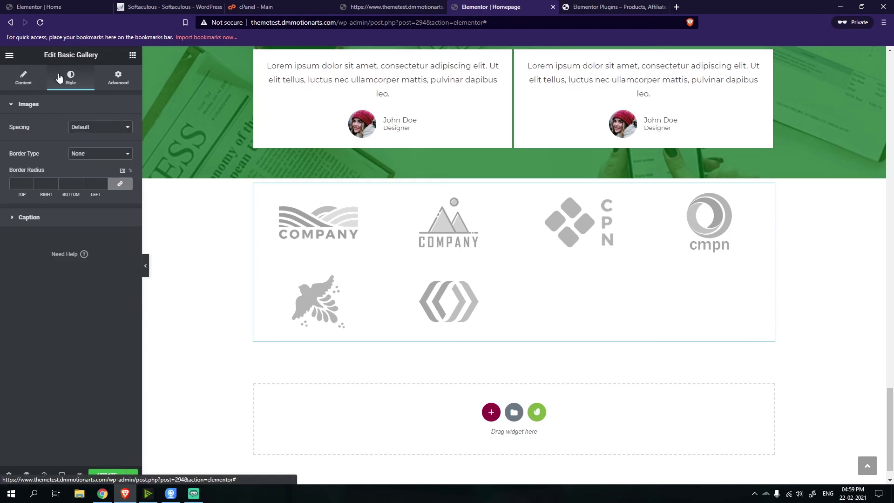
click(40, 81)
click(88, 227)
click(87, 241)
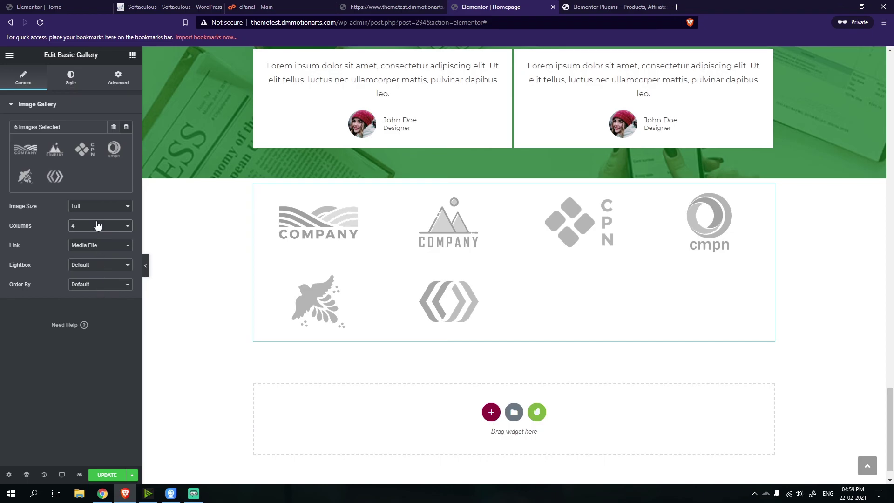
click(97, 226)
click(92, 250)
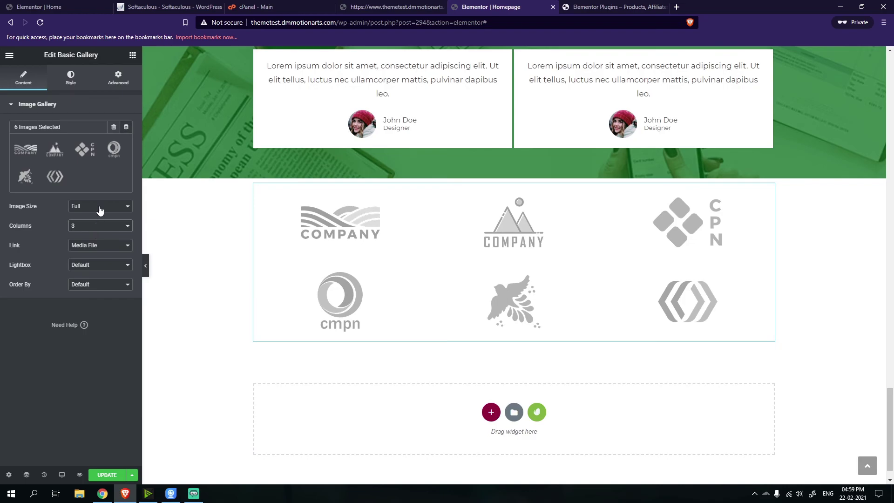
Replace the Basic Gallery below the Testimonials section with an Image Carousel widget
click(133, 55)
text(card)
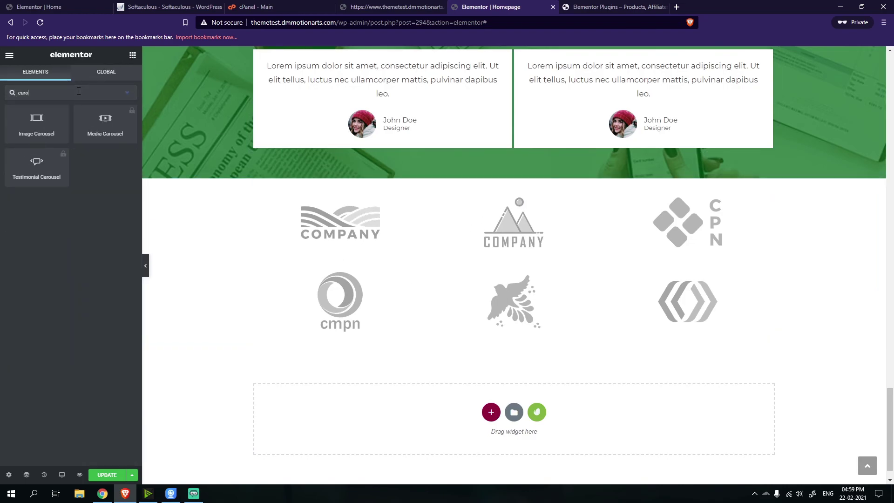
drag(33, 126, 438, 331)
right_click(432, 262)
click(459, 394)
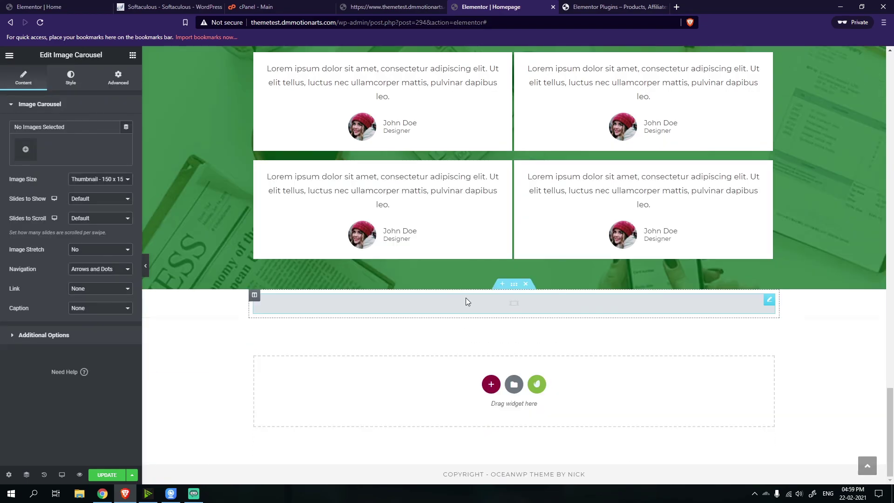
Fill the Image Carousel with the six company logo images from the media library
click(26, 150)
click(144, 168)
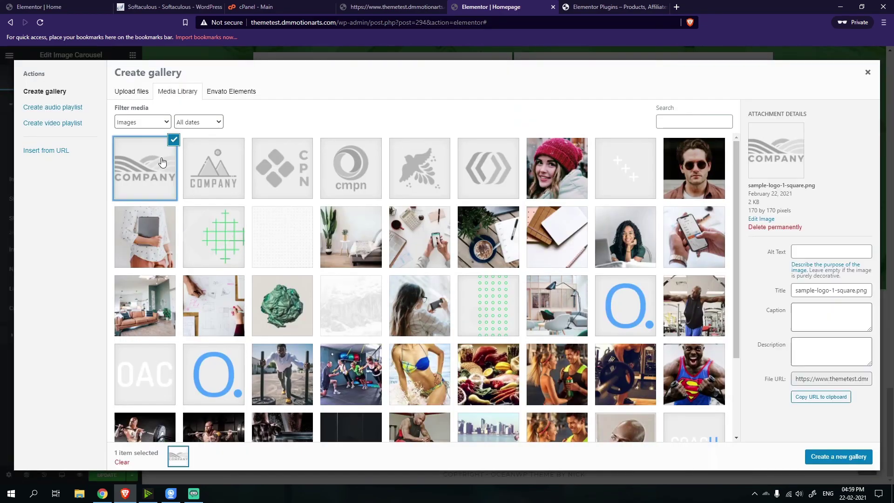
click(214, 168)
click(282, 168)
click(350, 168)
click(408, 175)
click(488, 168)
click(839, 456)
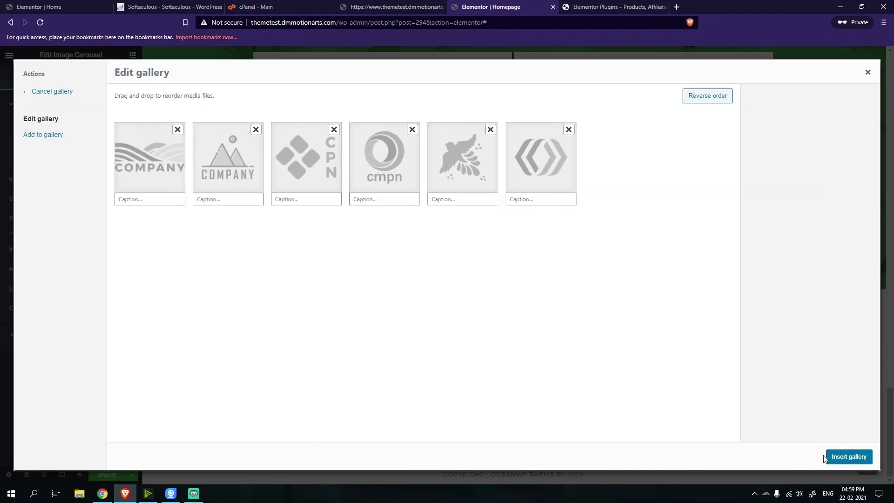
click(845, 456)
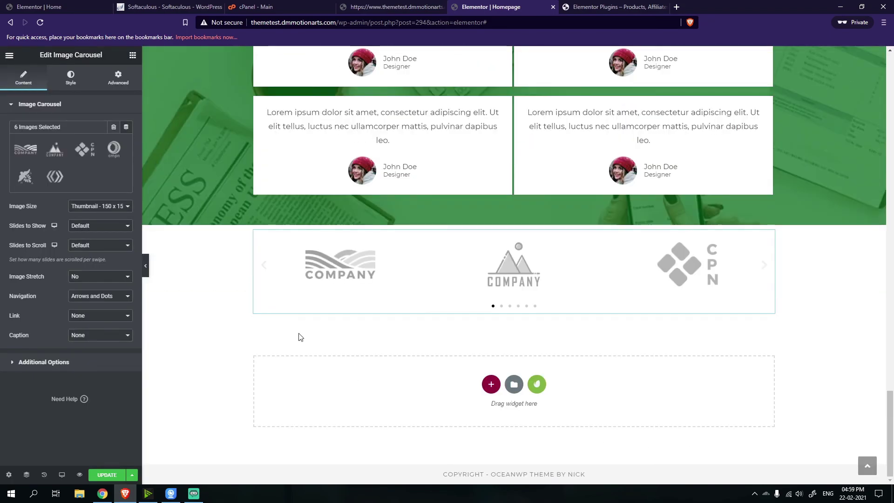
Set the logo carousel's image size to Full and its slides to show to 4, checking how the slides advance
click(769, 272)
click(768, 272)
click(768, 273)
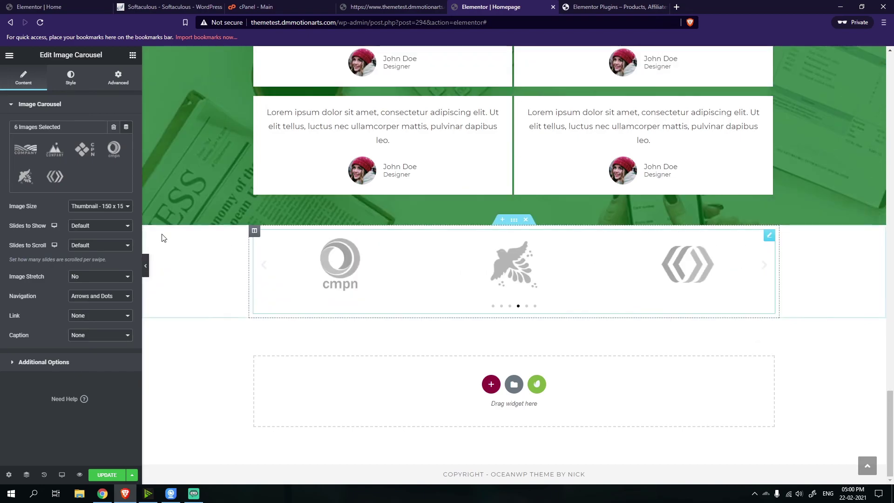
click(100, 206)
click(104, 261)
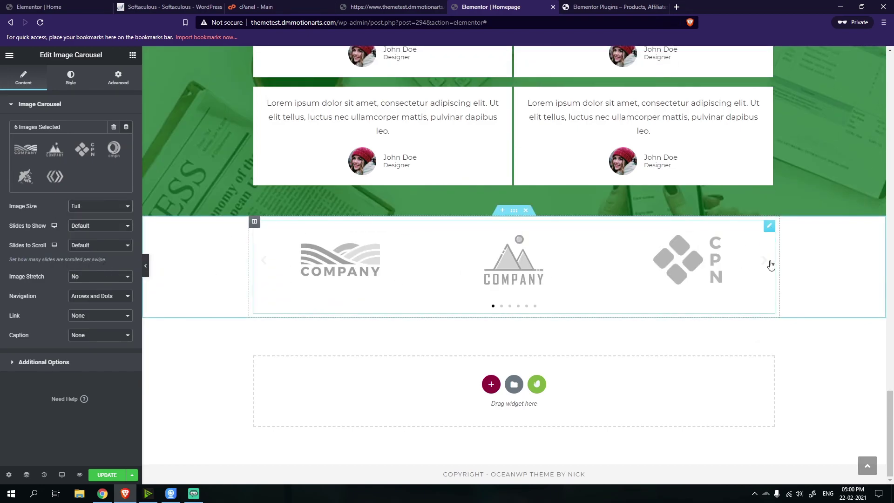
click(769, 264)
click(99, 226)
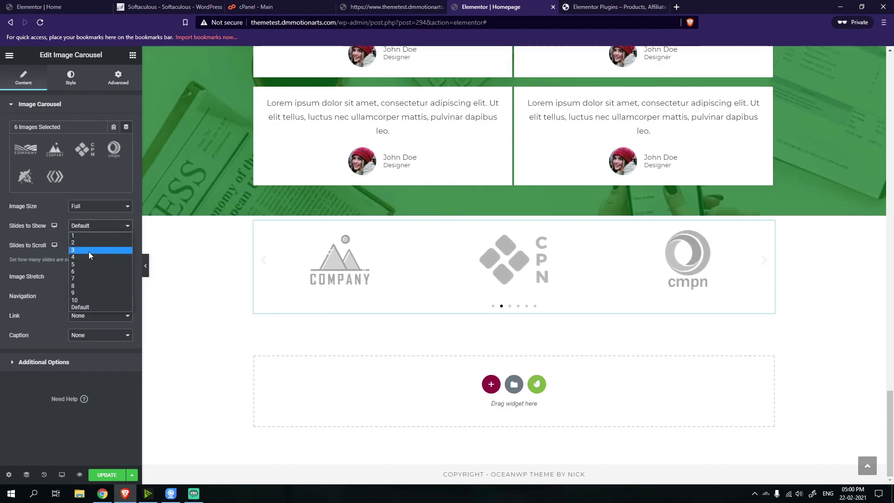
click(88, 265)
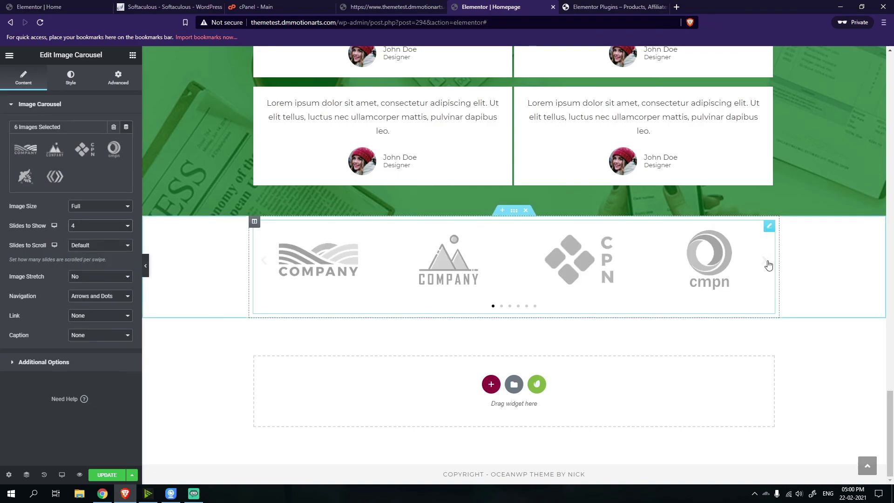
Save the page and review the homepage's sections with the editing panel hidden
scroll(768, 264, up, 5)
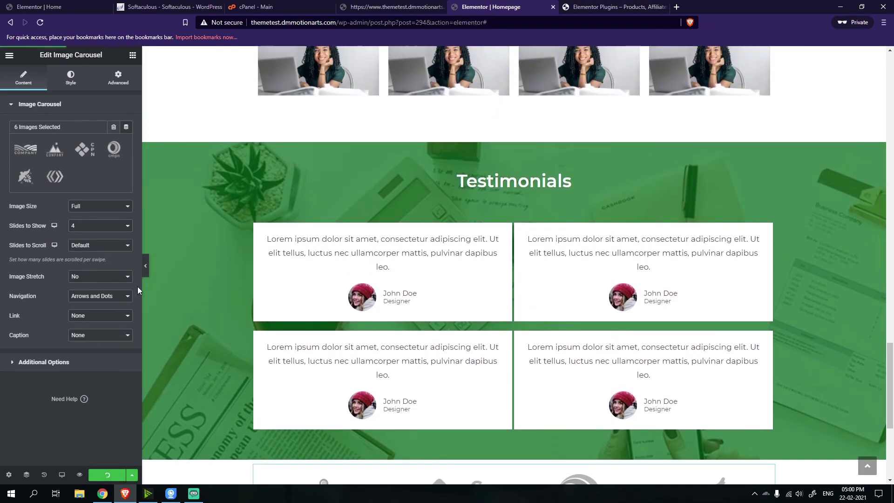
click(147, 279)
scroll(243, 384, down, 2)
scroll(340, 419, up, 20)
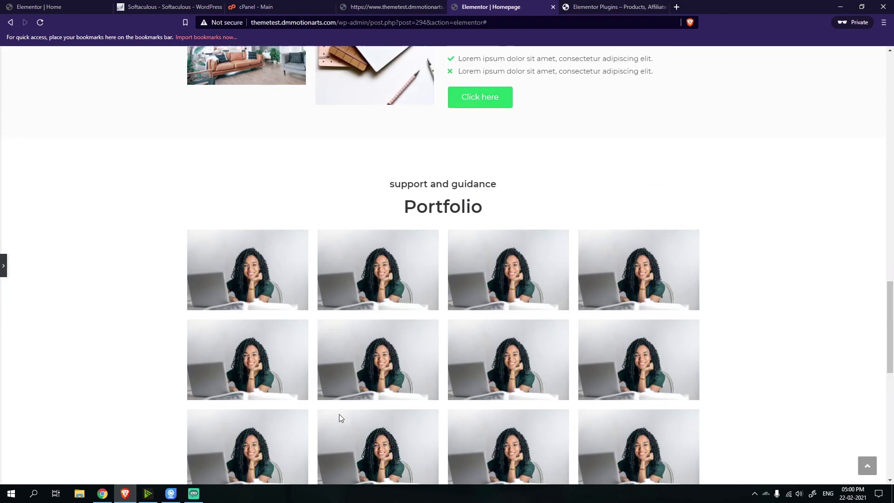
scroll(325, 368, down, 1)
scroll(326, 372, down, 20)
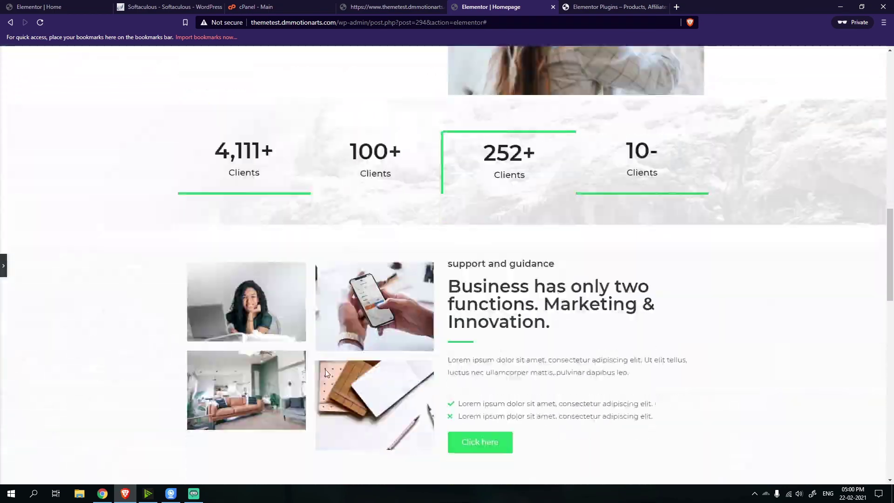
scroll(122, 216, up, 1)
scroll(123, 205, up, 20)
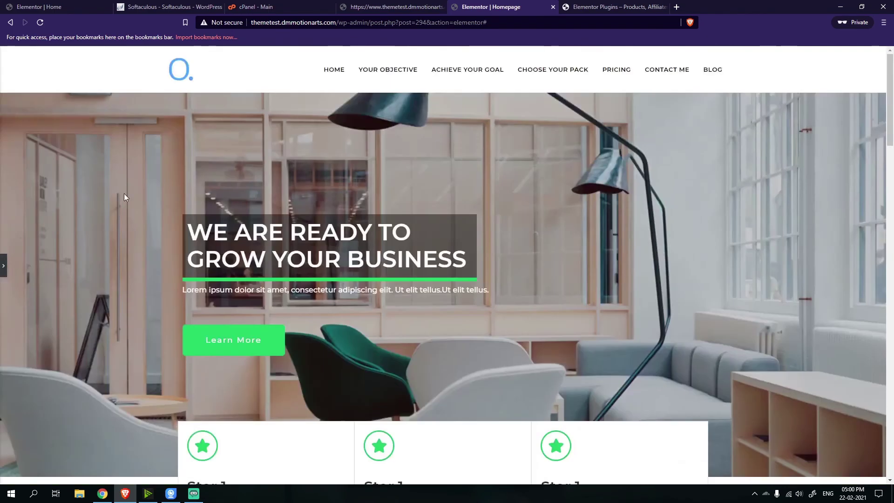
scroll(125, 203, down, 5)
scroll(148, 218, down, 4)
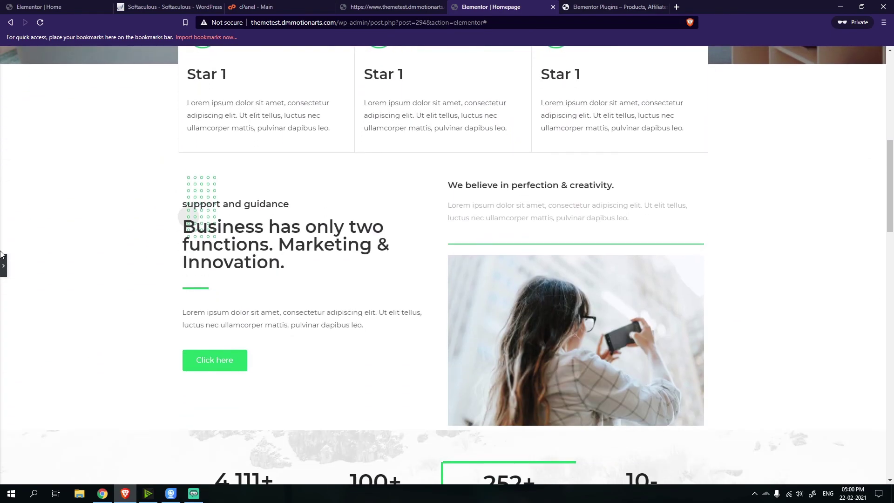
Restore the editing panel, select the column holding the hero heading, and look over the sections below it
click(4, 265)
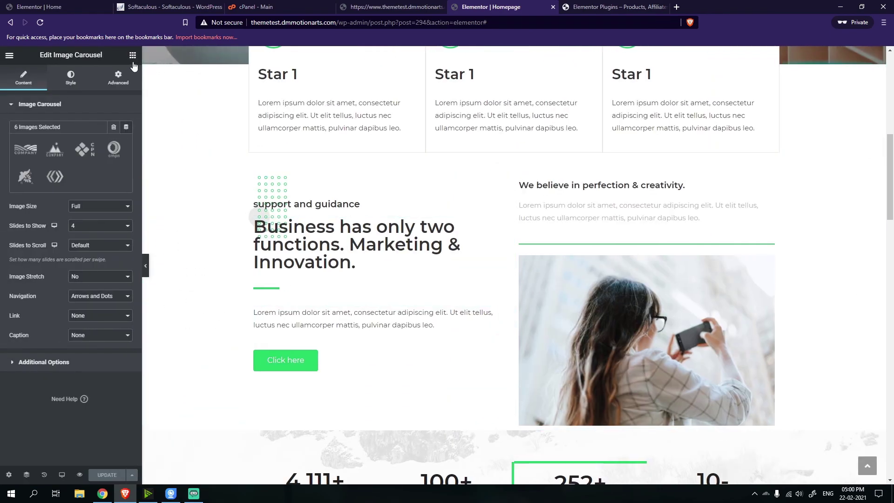
scroll(262, 299, up, 9)
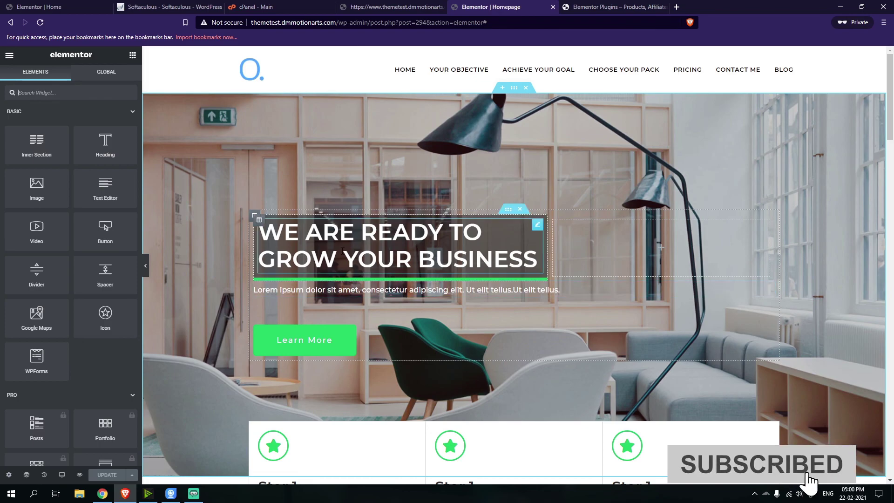
click(262, 223)
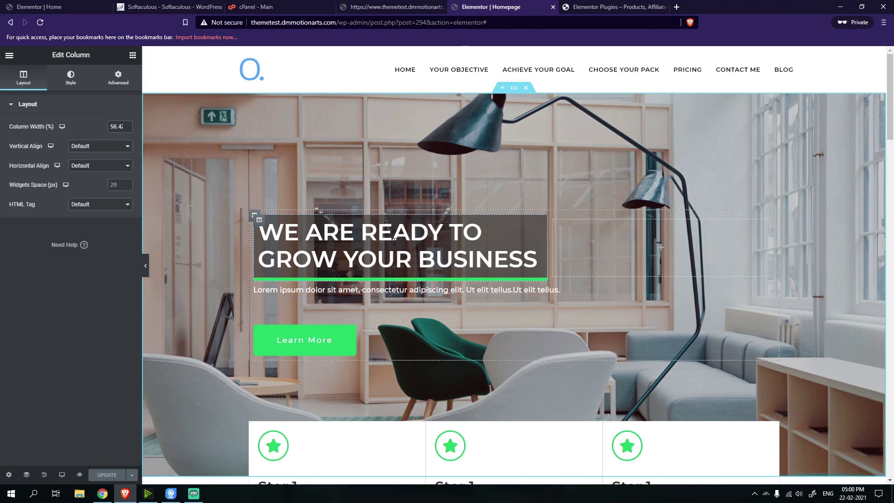
scroll(454, 222, down, 10)
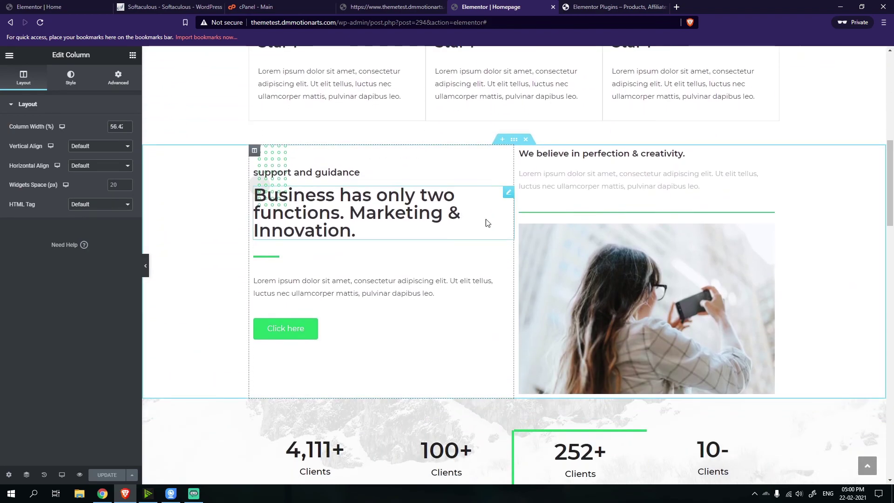
scroll(488, 224, down, 6)
Switch to the reference Home page and review its sections with the editing panel hidden
click(56, 6)
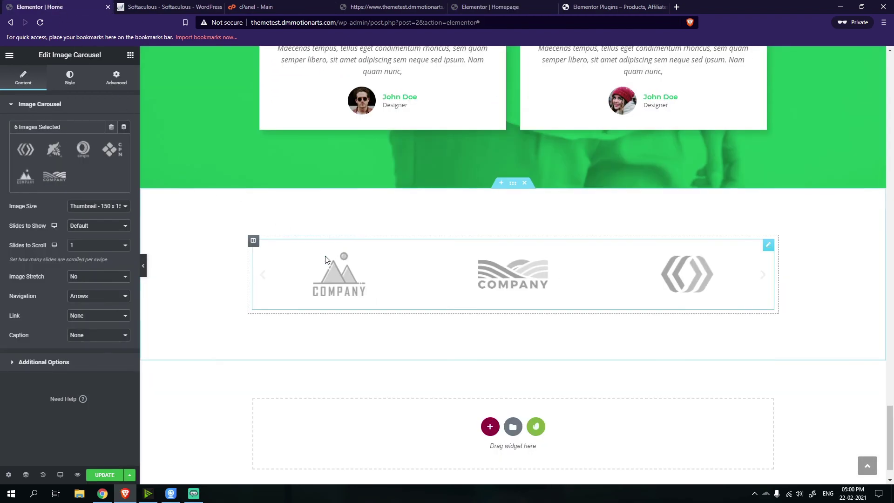
scroll(326, 259, up, 15)
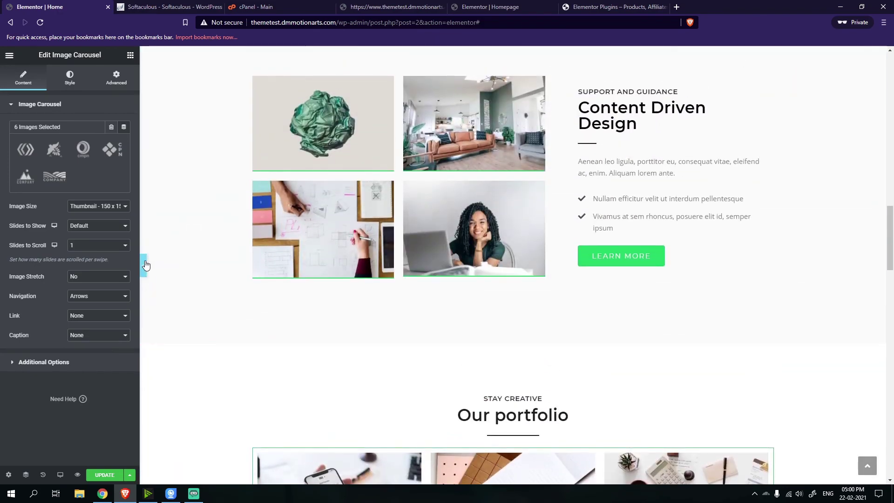
click(145, 265)
scroll(421, 285, up, 10)
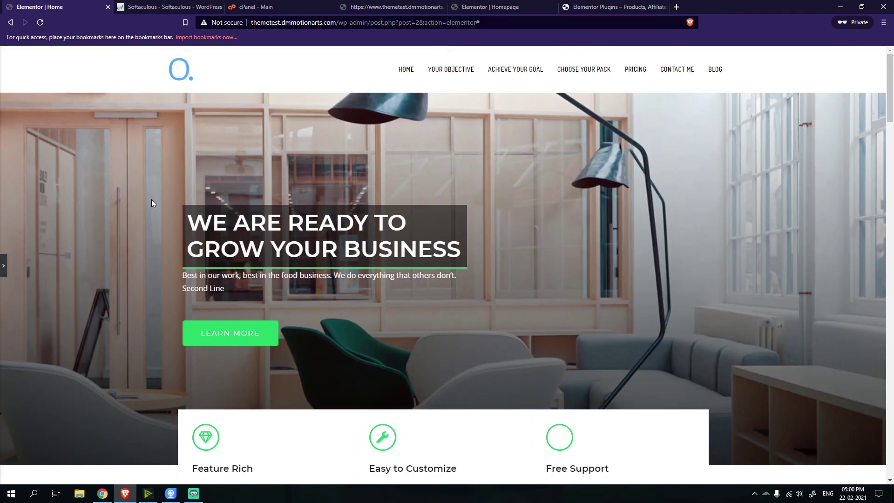
scroll(358, 265, down, 20)
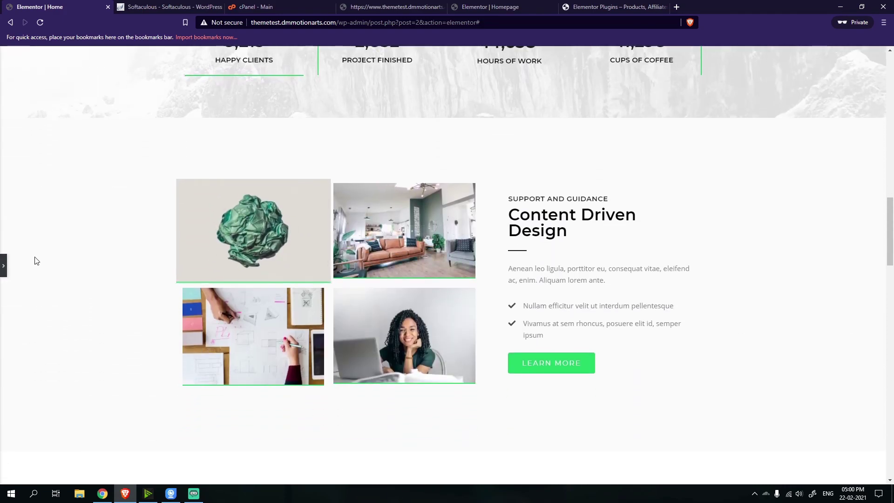
Inspect the media library choice for the living-room image in the reference page's Content Driven Design section, then close the library
click(246, 246)
click(310, 227)
click(28, 145)
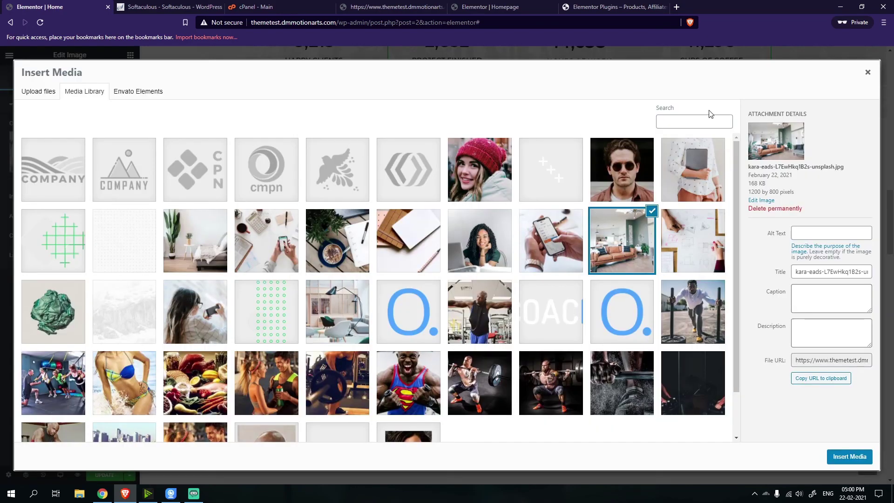
click(868, 73)
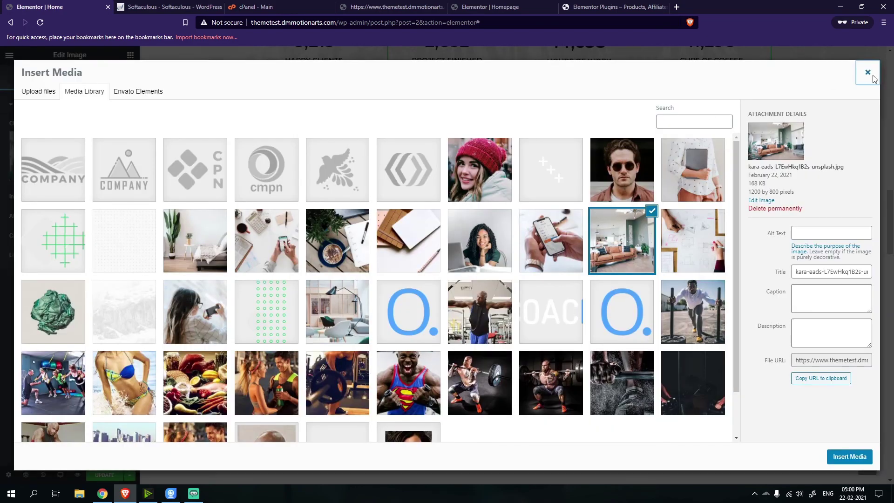
Return to the Homepage editor and look over the page from the counters and Portfolio back to the hero section
scroll(440, 256, down, 20)
scroll(451, 267, down, 10)
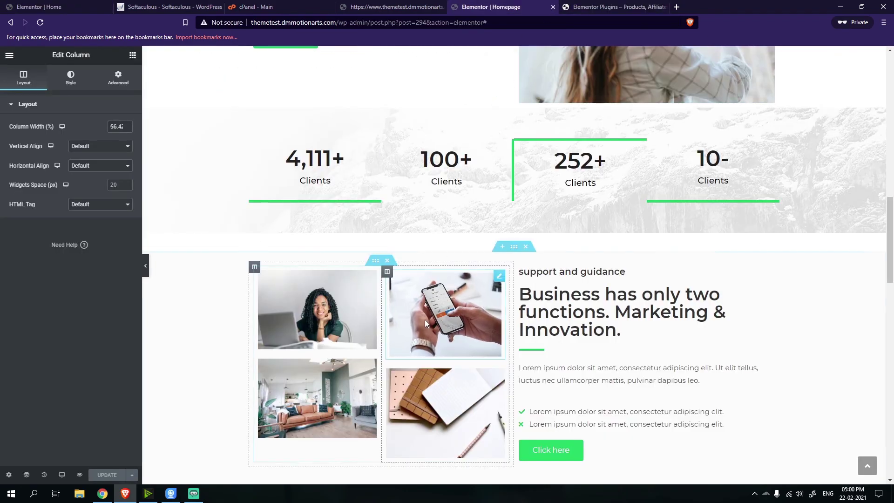
scroll(424, 320, down, 20)
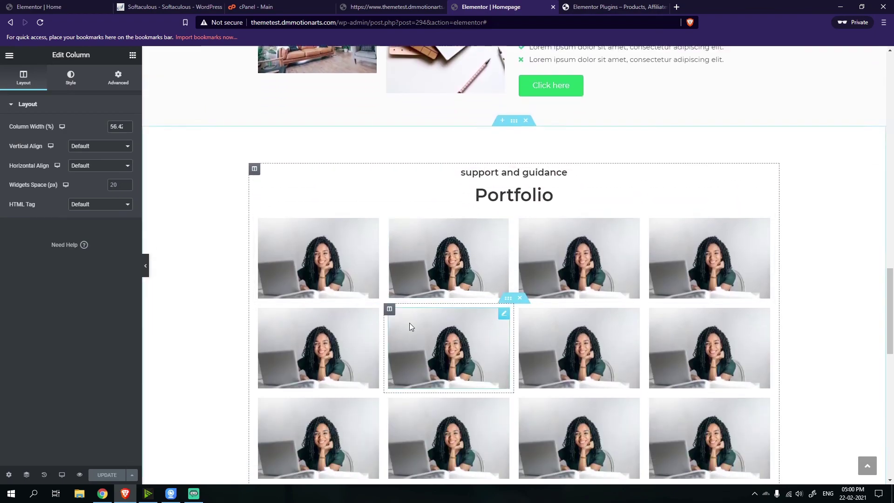
middle_click(268, 376)
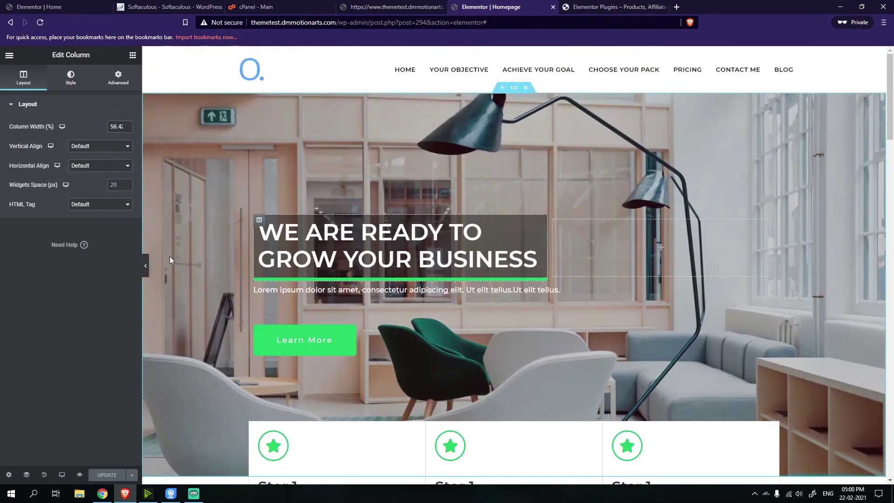
Review the Homepage down to the Testimonials and back up with the editing panel hidden, then restore the panel
click(145, 266)
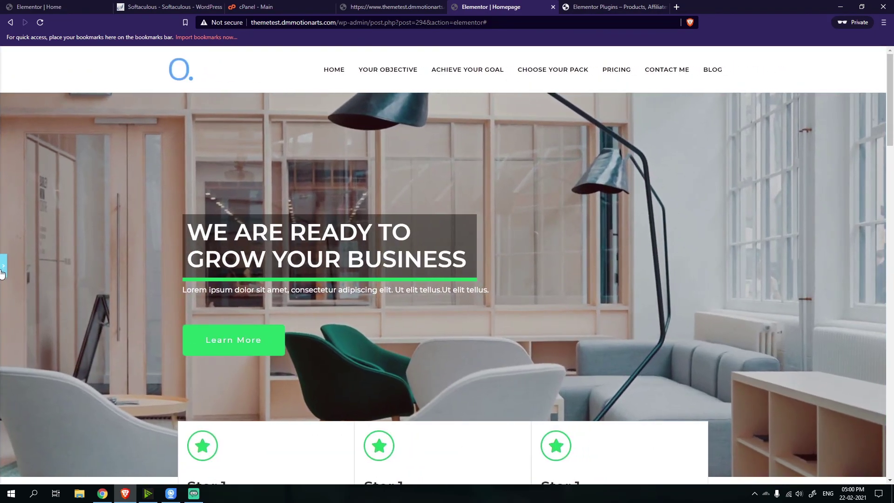
click(2, 275)
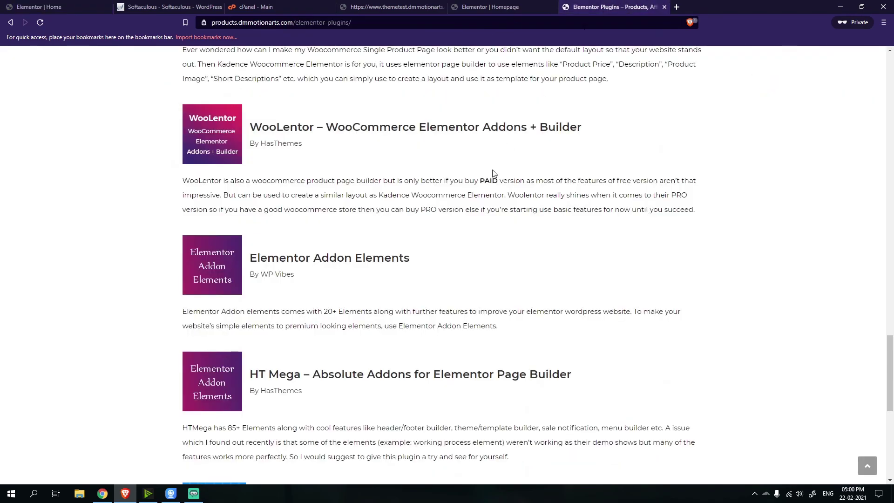
click(510, 6)
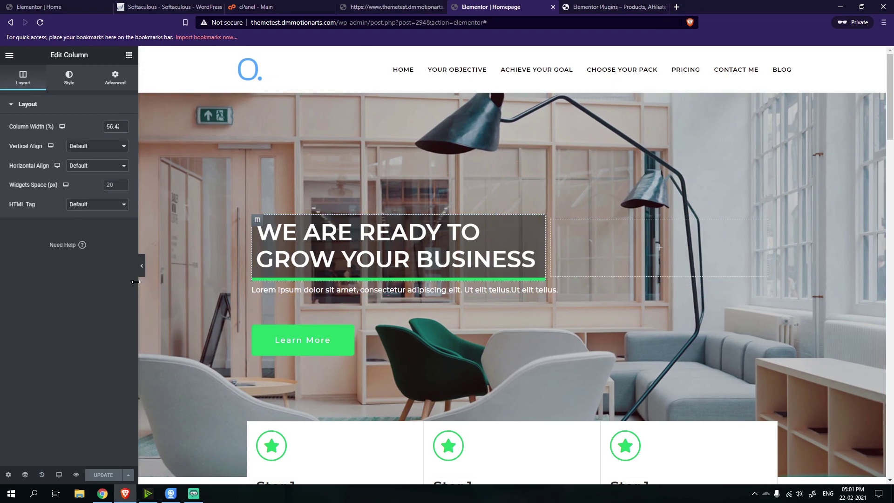
click(144, 272)
scroll(249, 301, down, 20)
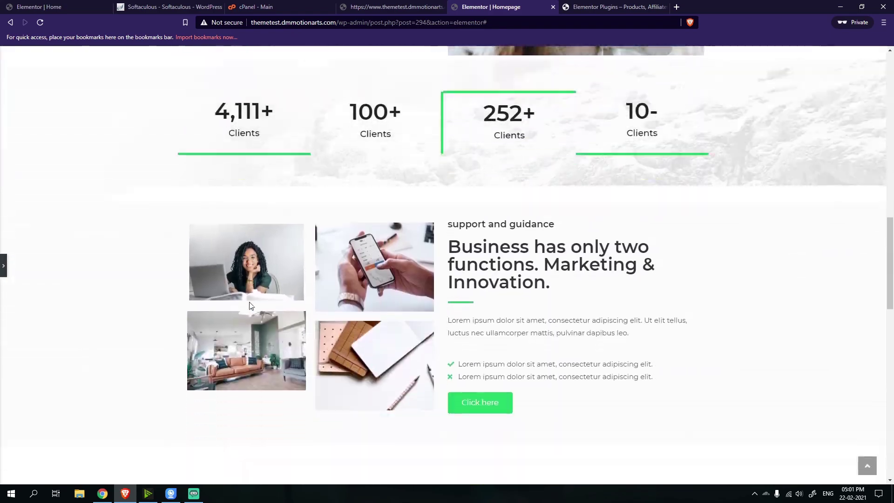
scroll(188, 383, up, 20)
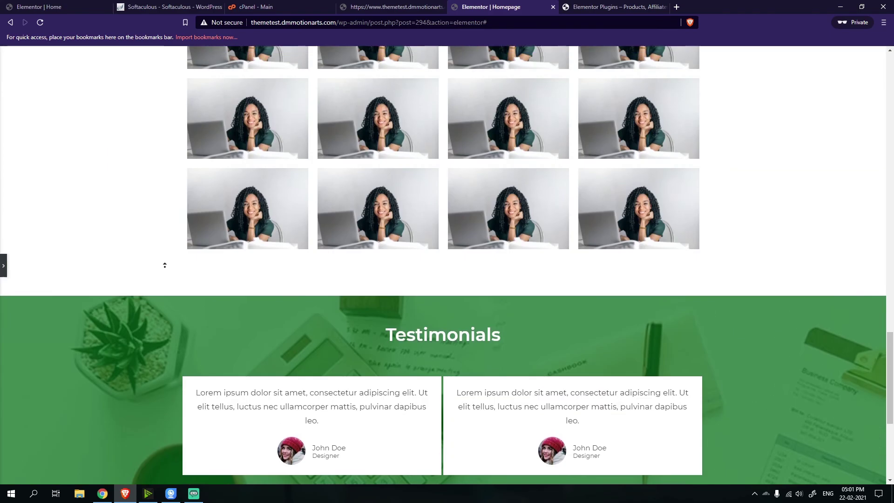
click(3, 265)
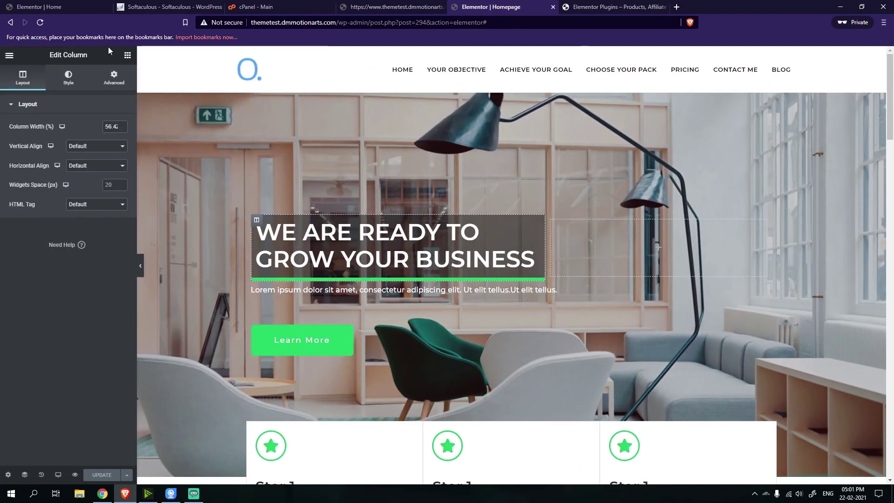
Collapse the Pro widget category and add a Progress Bar widget below the hero's Learn More button
click(124, 57)
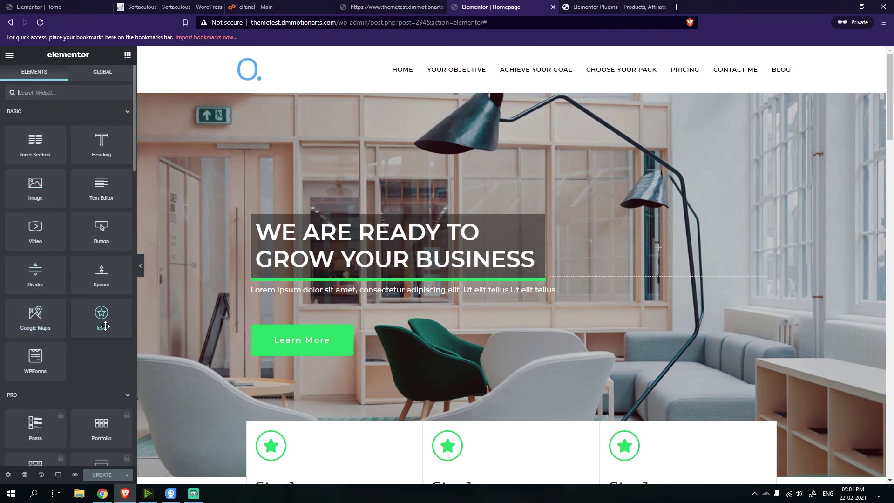
scroll(56, 302, down, 3)
click(68, 255)
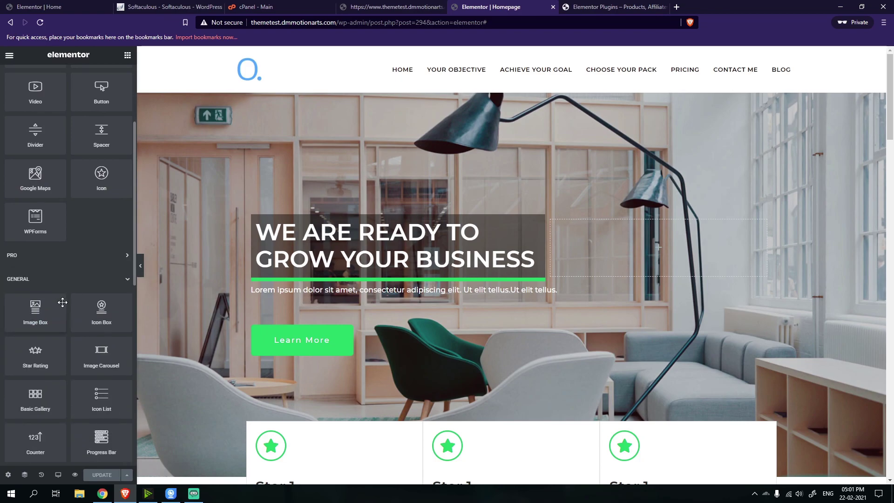
scroll(62, 302, down, 2)
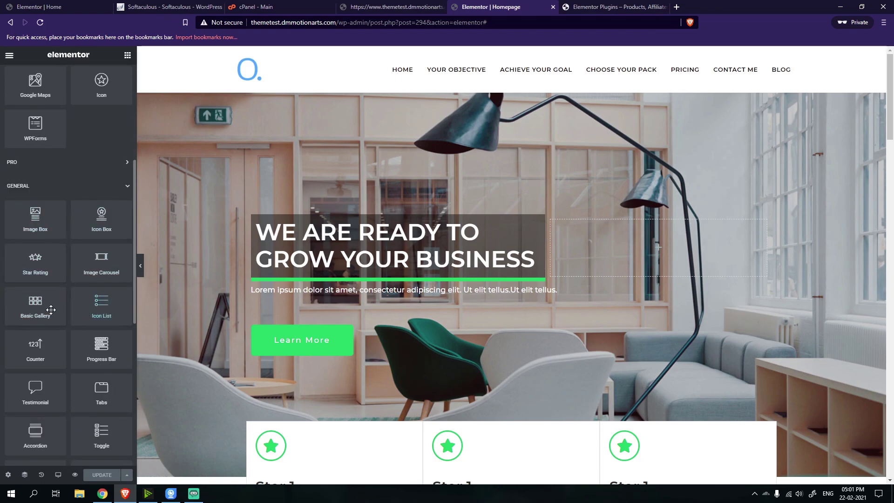
drag(81, 354, 343, 352)
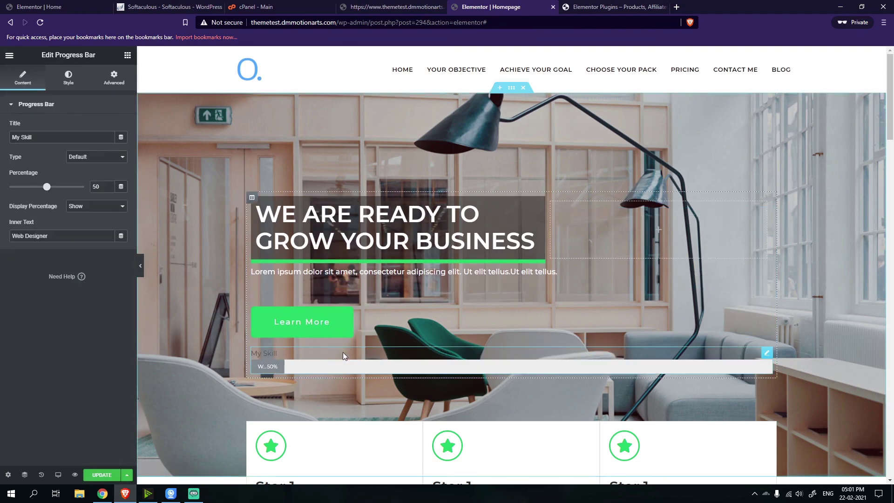
Delete the Progress Bar from the hero section and update the page
right_click(766, 352)
click(791, 478)
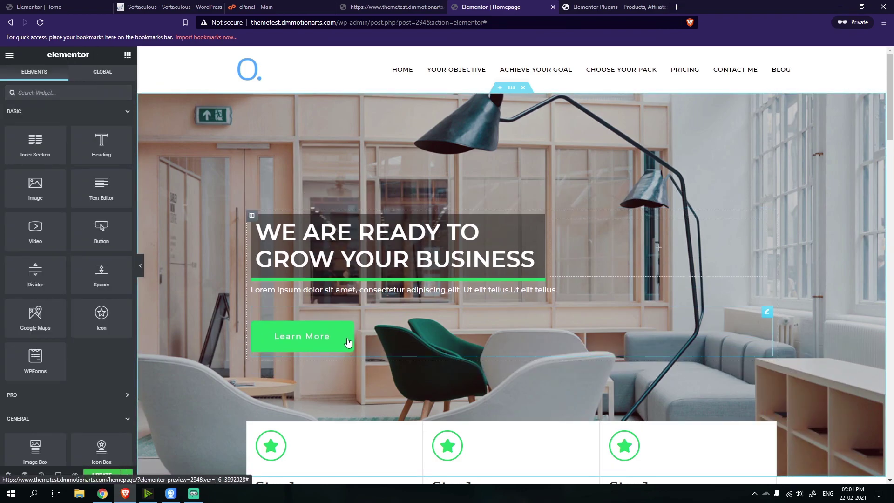
click(109, 480)
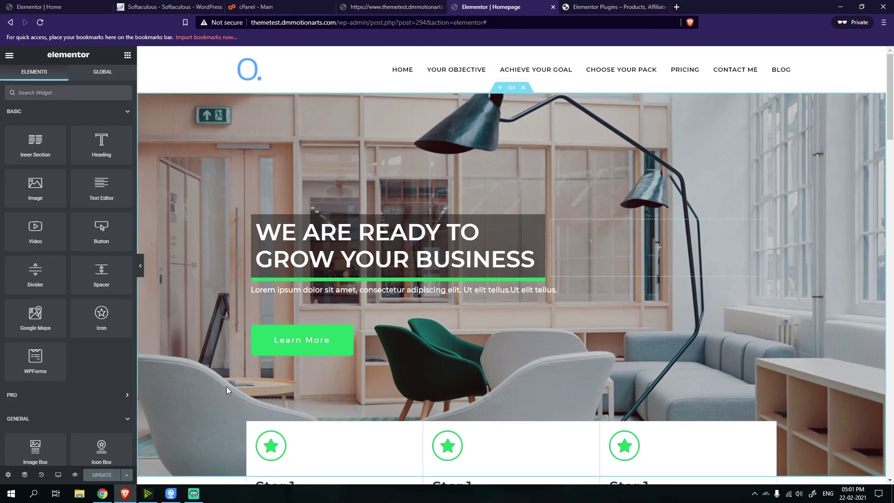
Collapse the Basic and General widget categories and slightly adjust the column widths in the Star 1 row
click(123, 113)
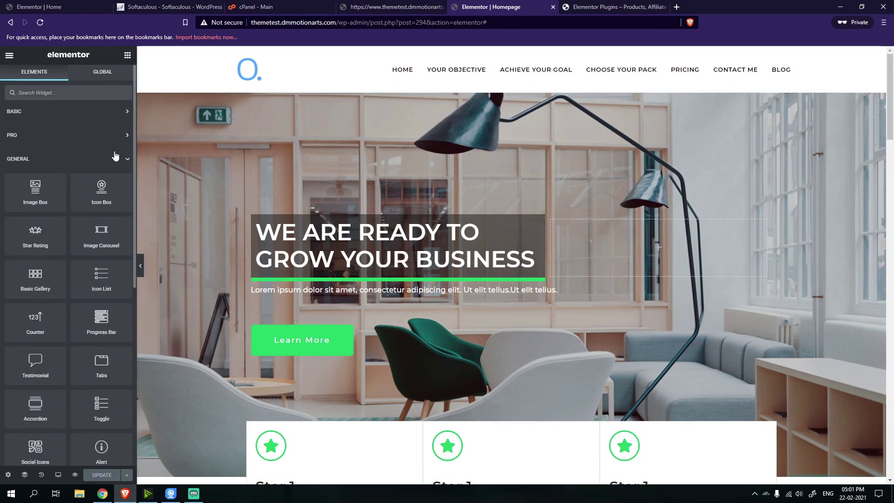
click(123, 160)
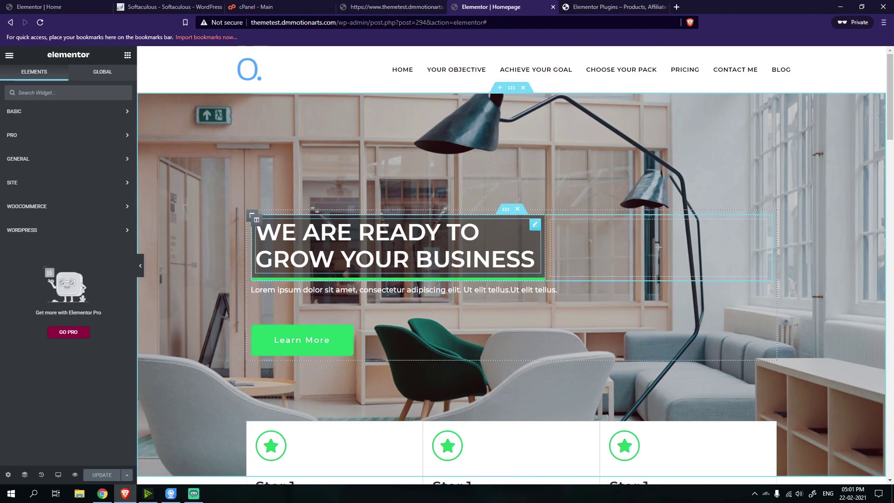
scroll(456, 269, down, 7)
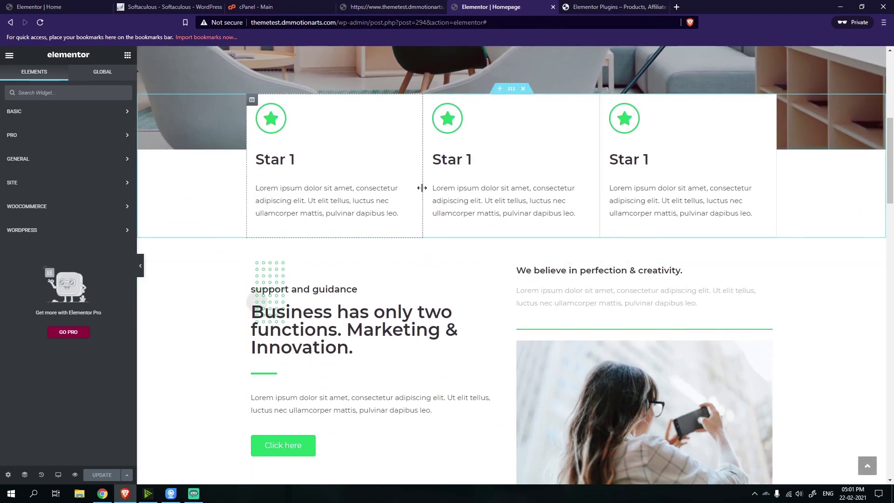
drag(422, 186, 423, 188)
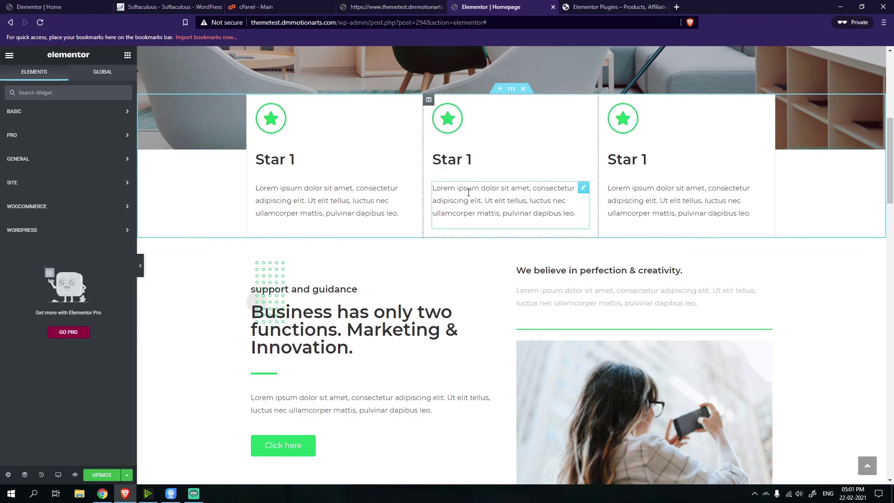
Delete the Progress Bar below the hero's Learn More button and select that button for editing
scroll(522, 275, up, 5)
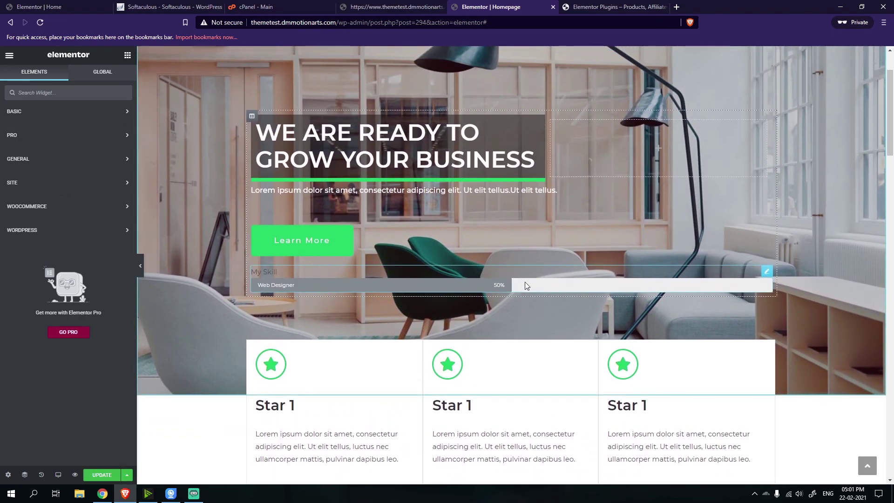
right_click(524, 281)
click(544, 415)
click(372, 268)
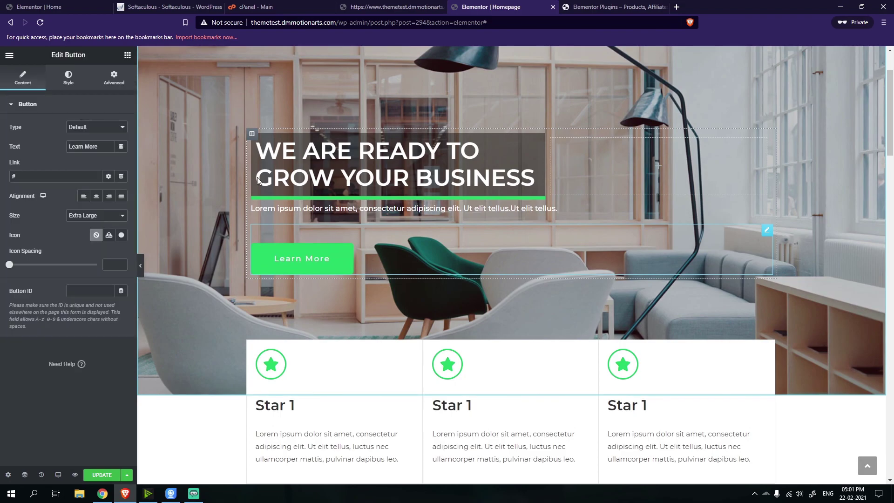
Review the image grid, Testimonials and logo carousel, checking the available actions for a grid image and a testimonial column
scroll(422, 259, down, 20)
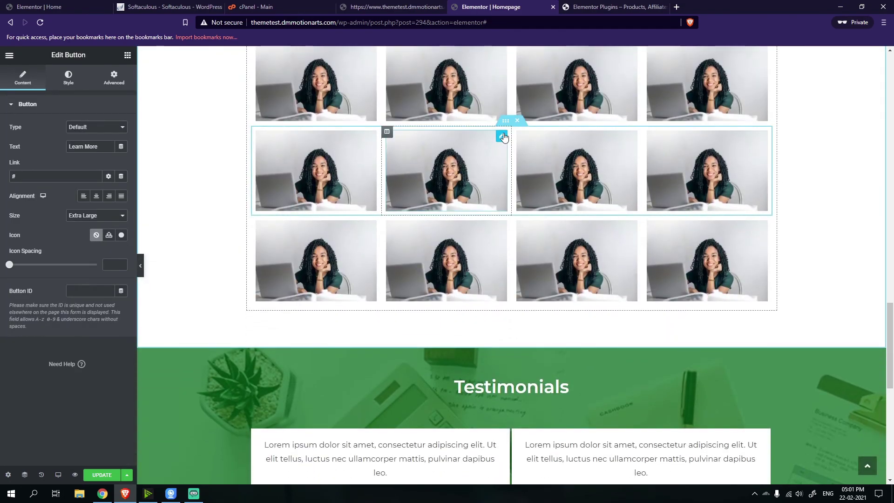
right_click(503, 137)
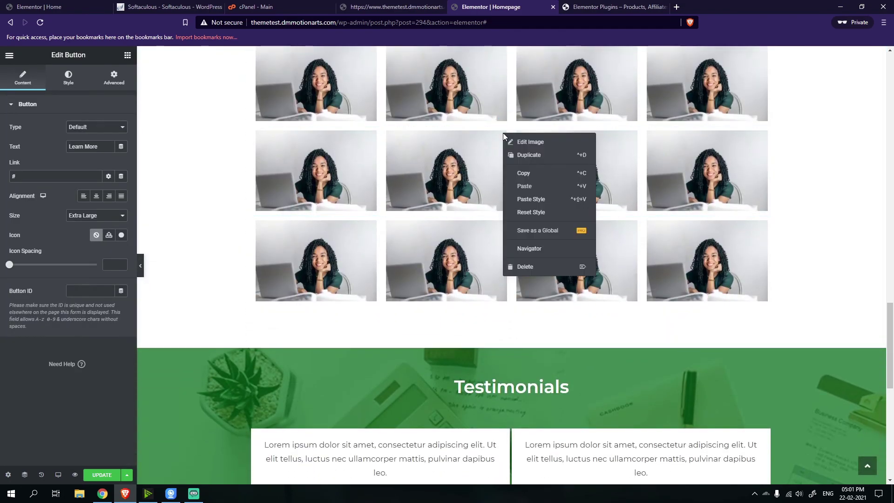
click(195, 244)
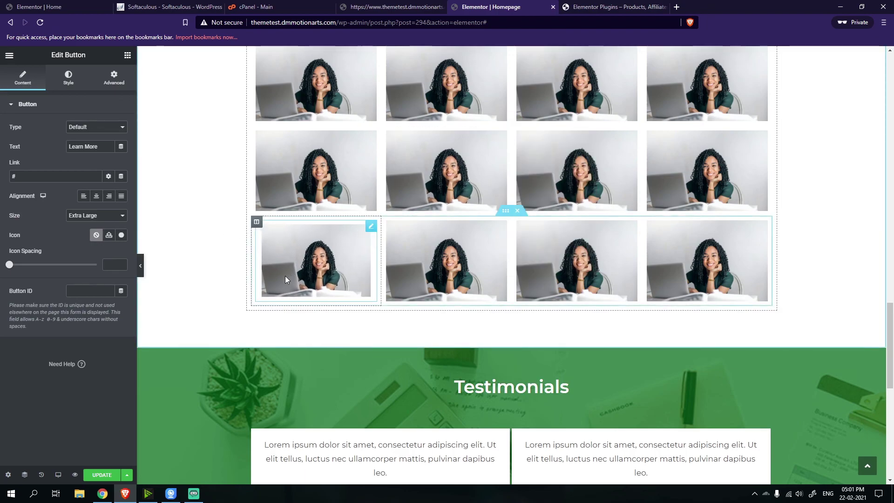
scroll(284, 275, down, 3)
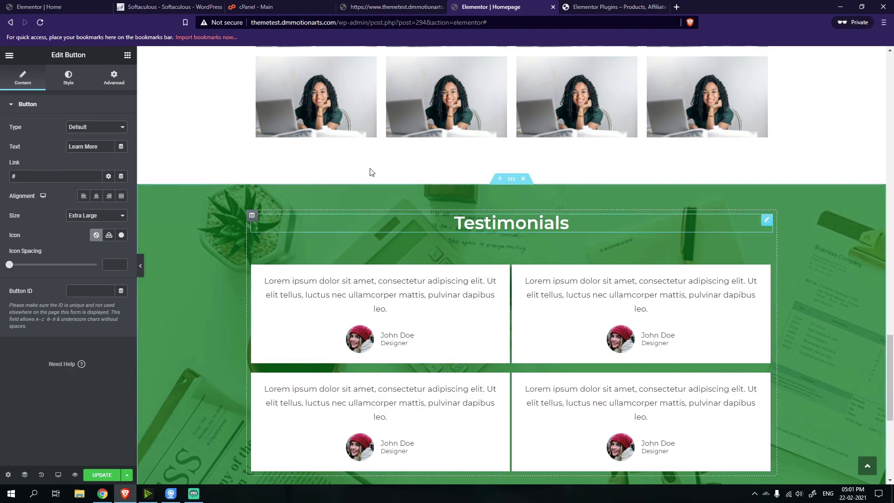
scroll(369, 171, down, 3)
right_click(257, 123)
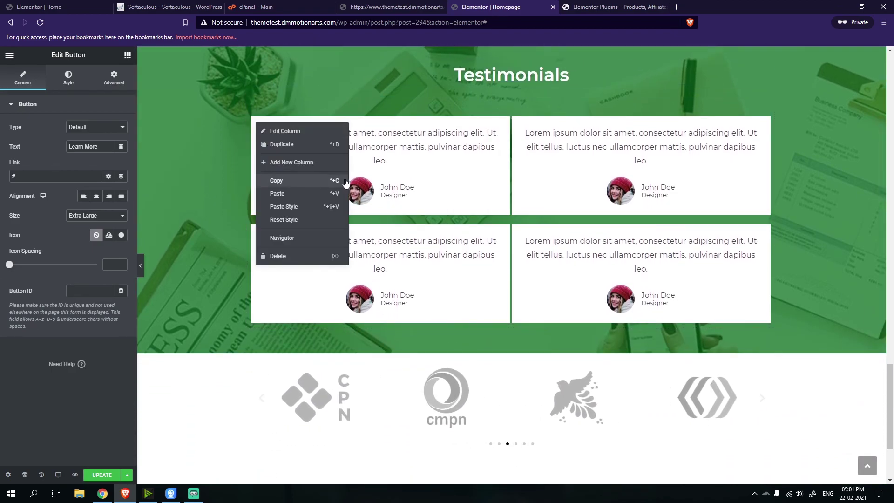
scroll(260, 249, down, 3)
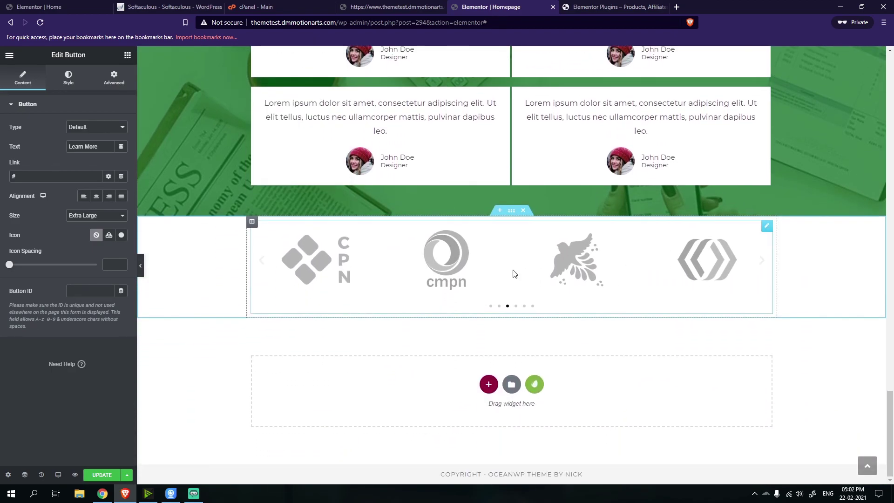
Switch to the reference Home page, glance at the Elementor Plugins page, and return to the Homepage editor
click(40, 7)
scroll(416, 217, down, 8)
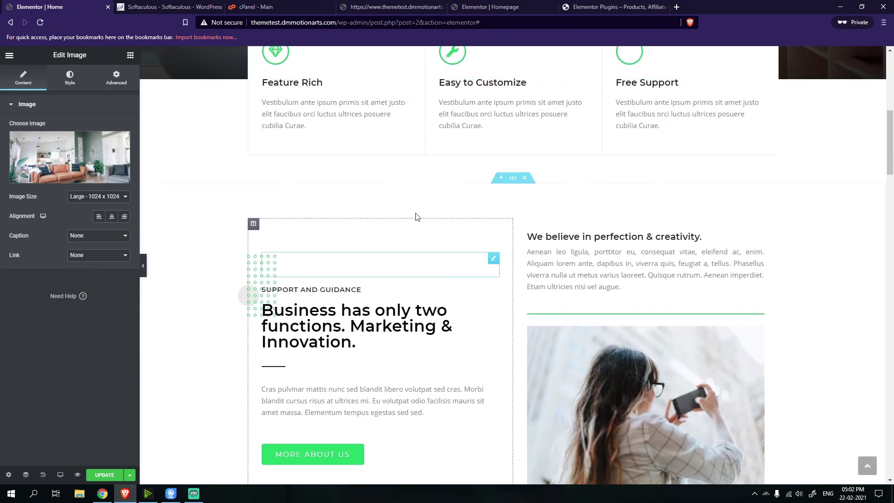
click(605, 6)
scroll(455, 273, up, 8)
click(499, 6)
scroll(564, 281, up, 1)
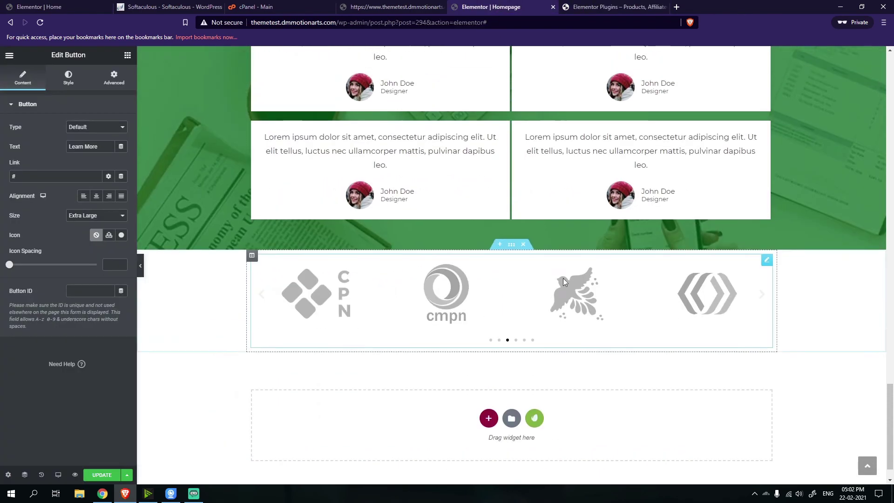
Look over the Homepage from the hero section through the Star 1 boxes and the support section to the counters
scroll(684, 301, up, 15)
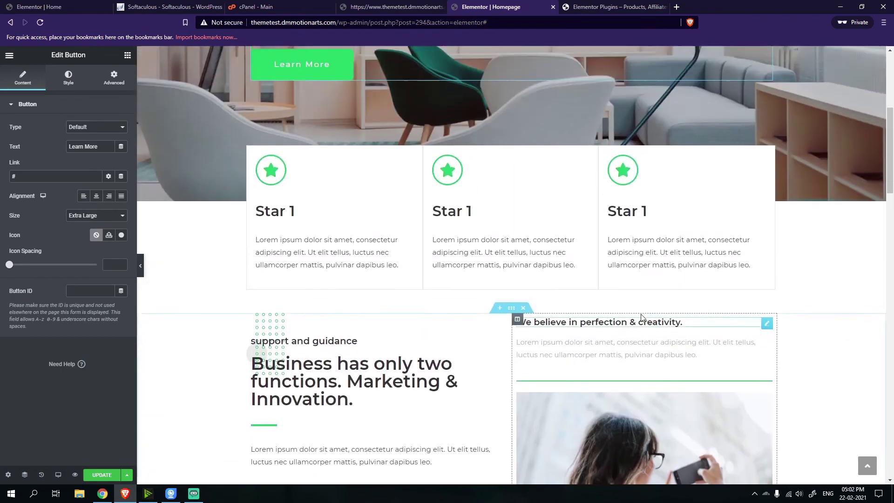
scroll(641, 317, up, 6)
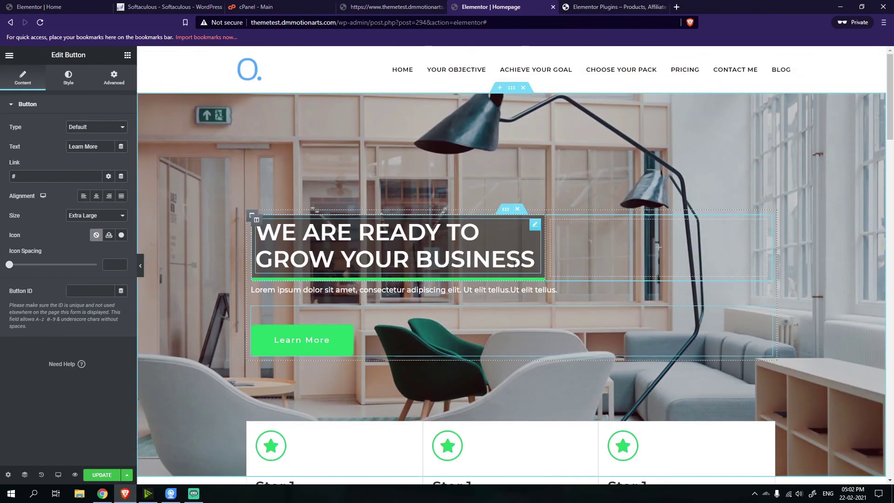
scroll(514, 264, down, 5)
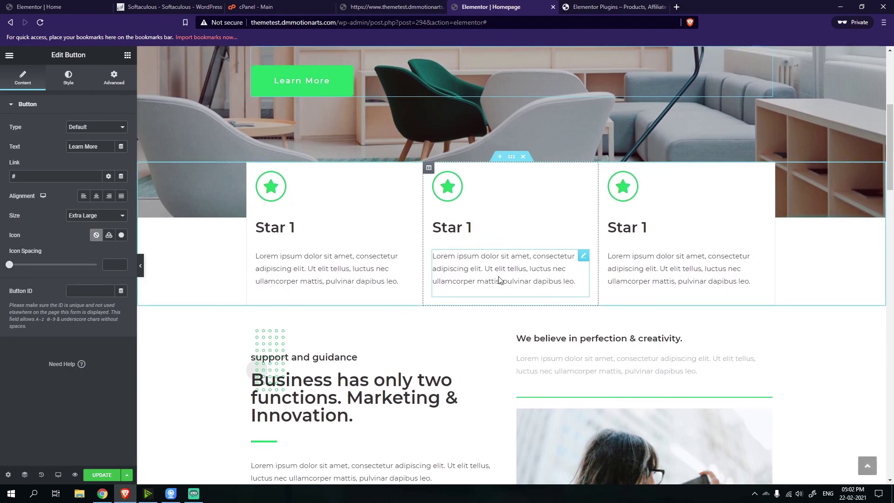
scroll(503, 298, down, 4)
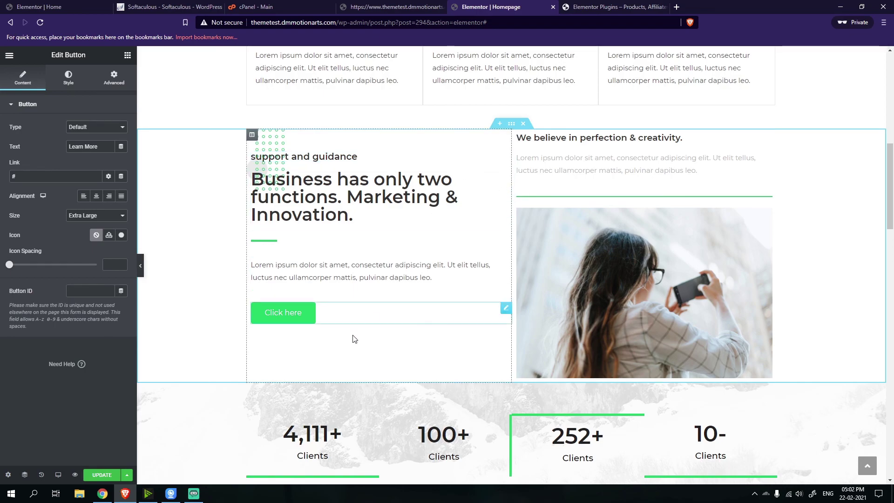
click(193, 493)
click(195, 494)
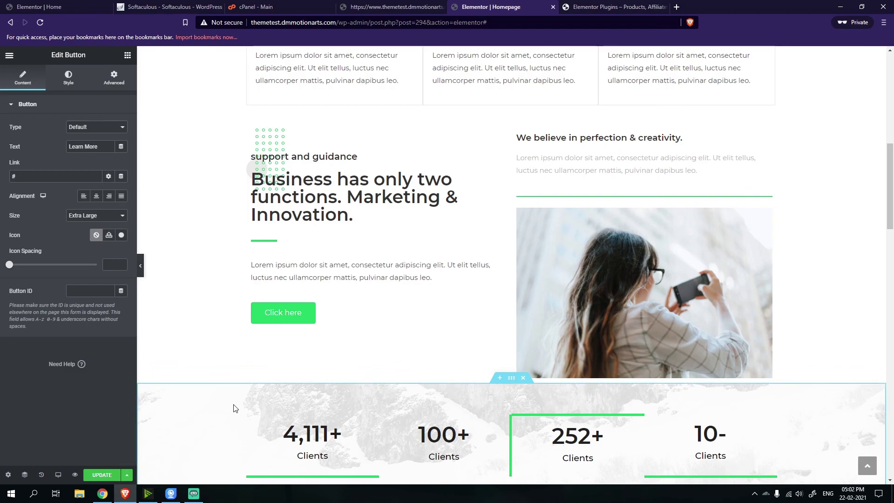
scroll(233, 403, down, 1)
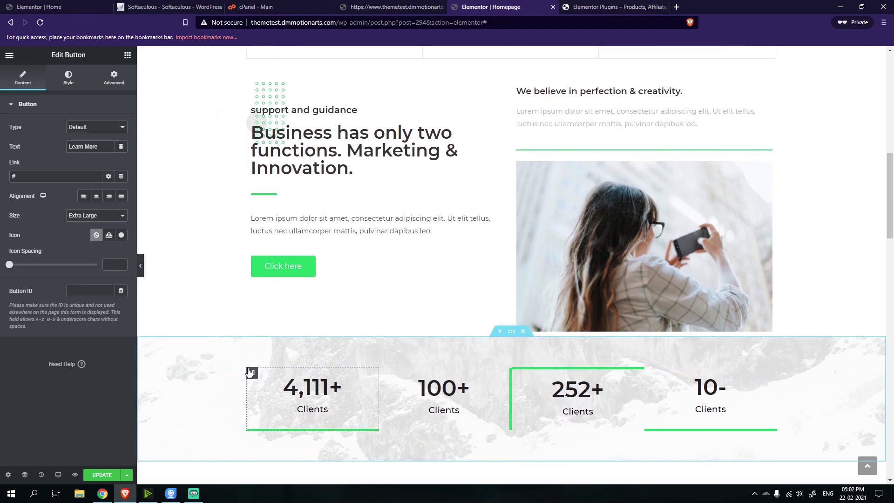
Inspect the style settings of the Click here button and the paragraph above it, then review the hero and Star 1 sections
click(313, 270)
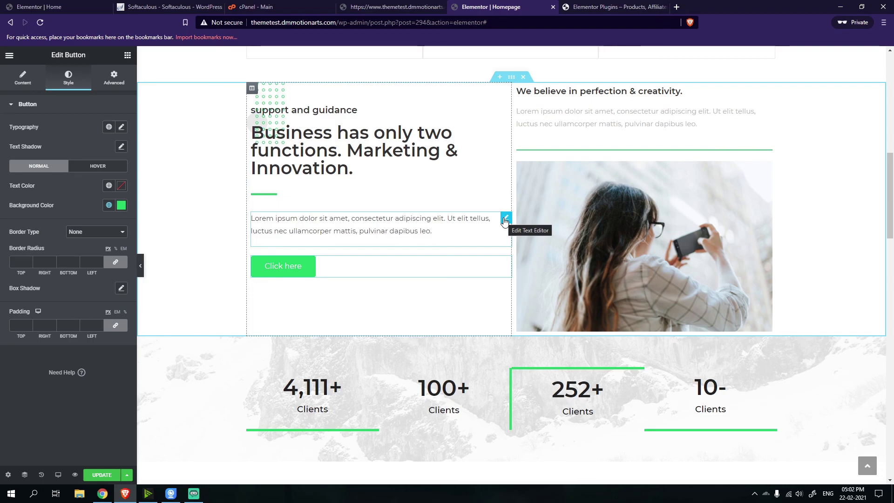
click(505, 220)
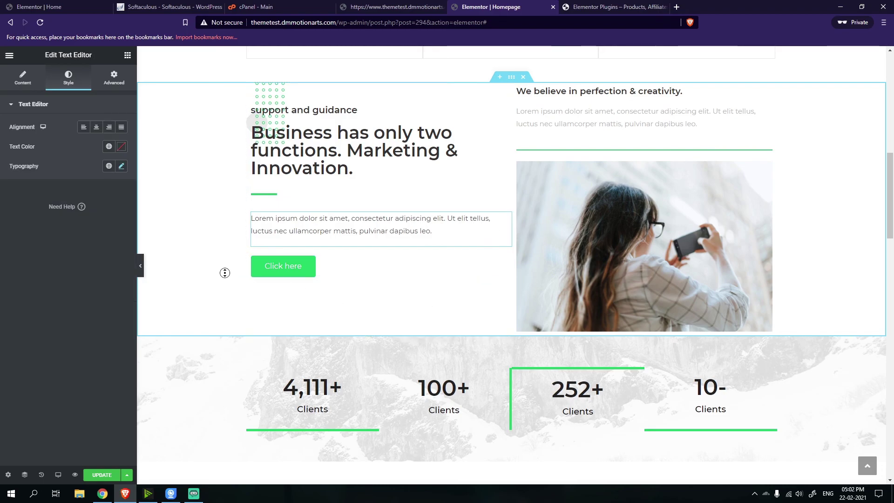
scroll(225, 273, up, 10)
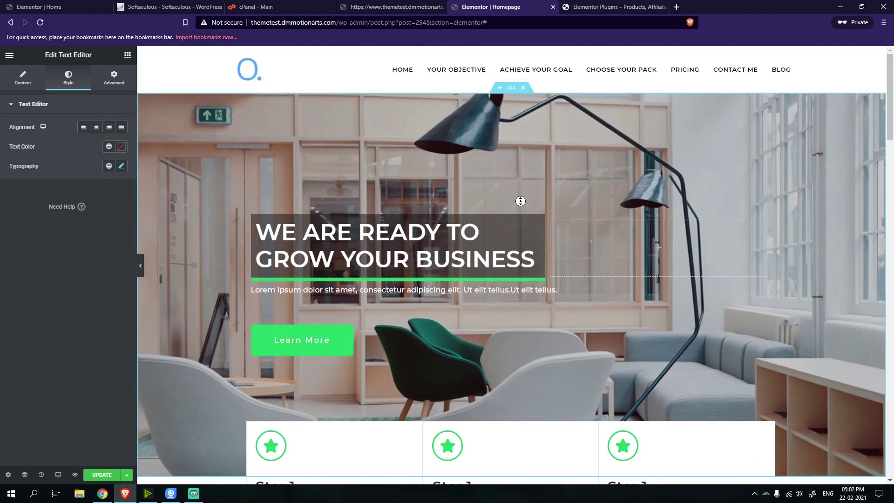
scroll(520, 201, down, 8)
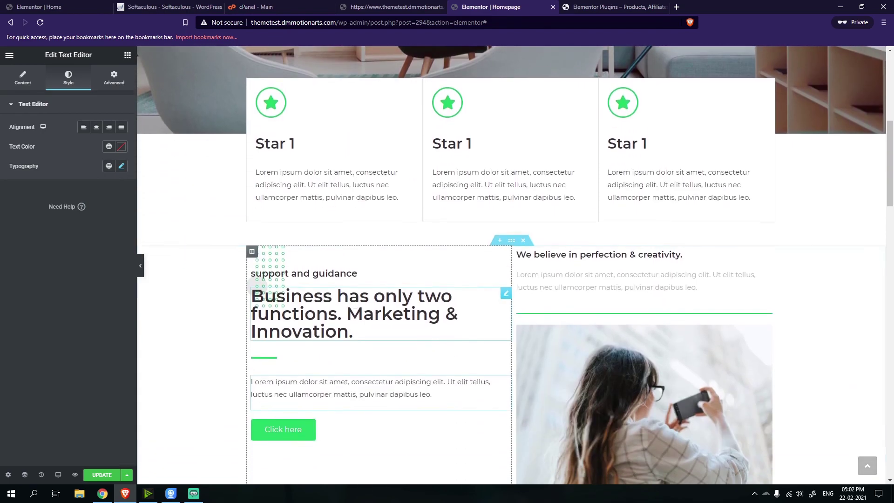